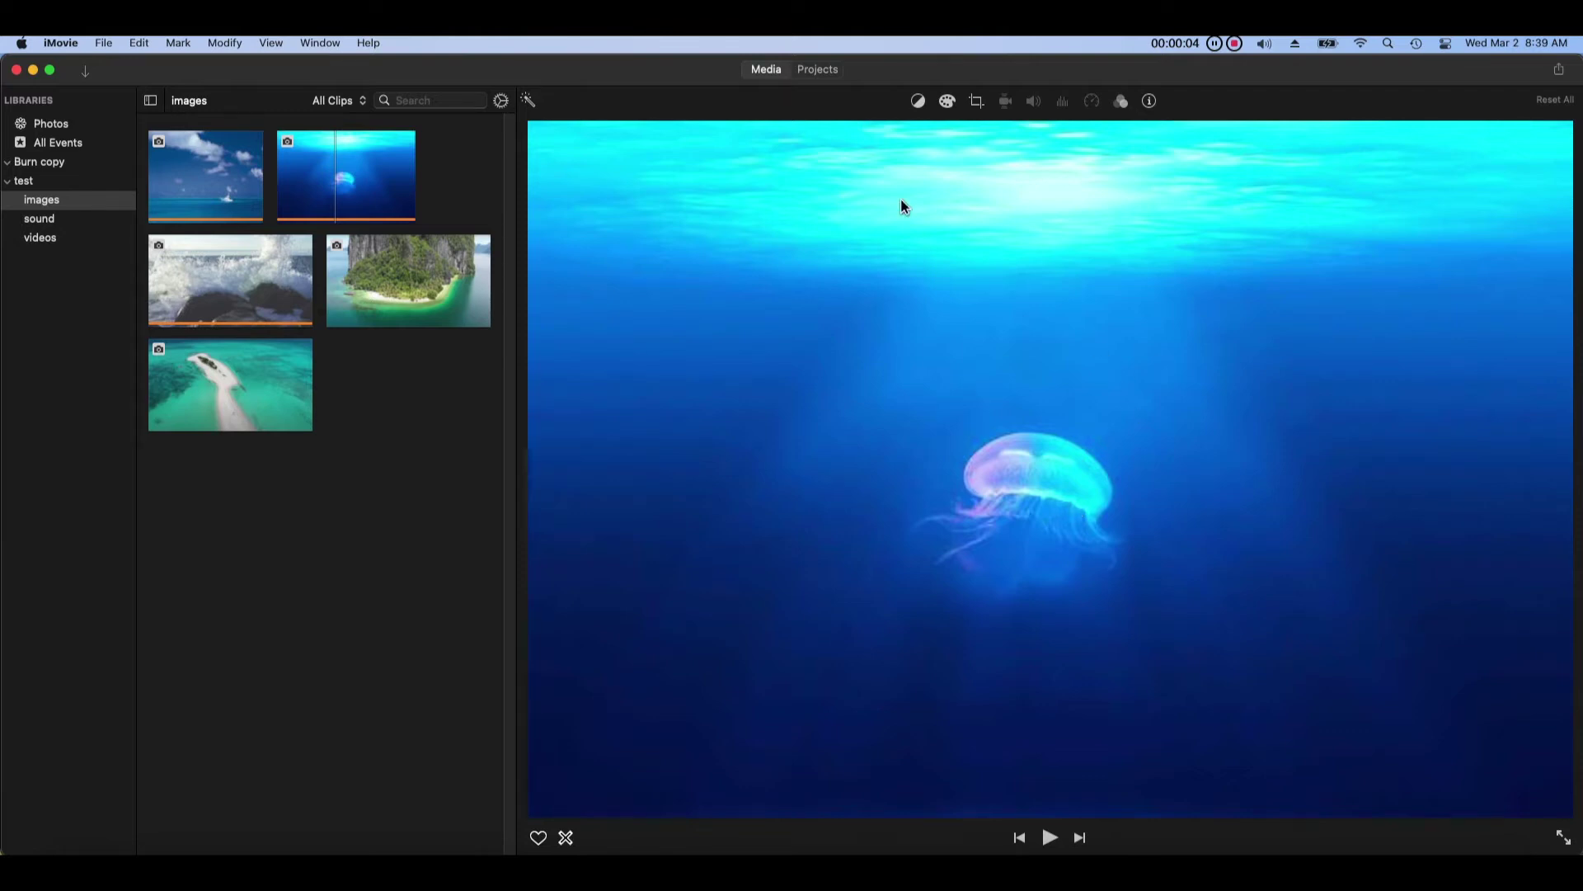
# Step: View the project browser, and return to the media browser
pyautogui.click(825, 72)
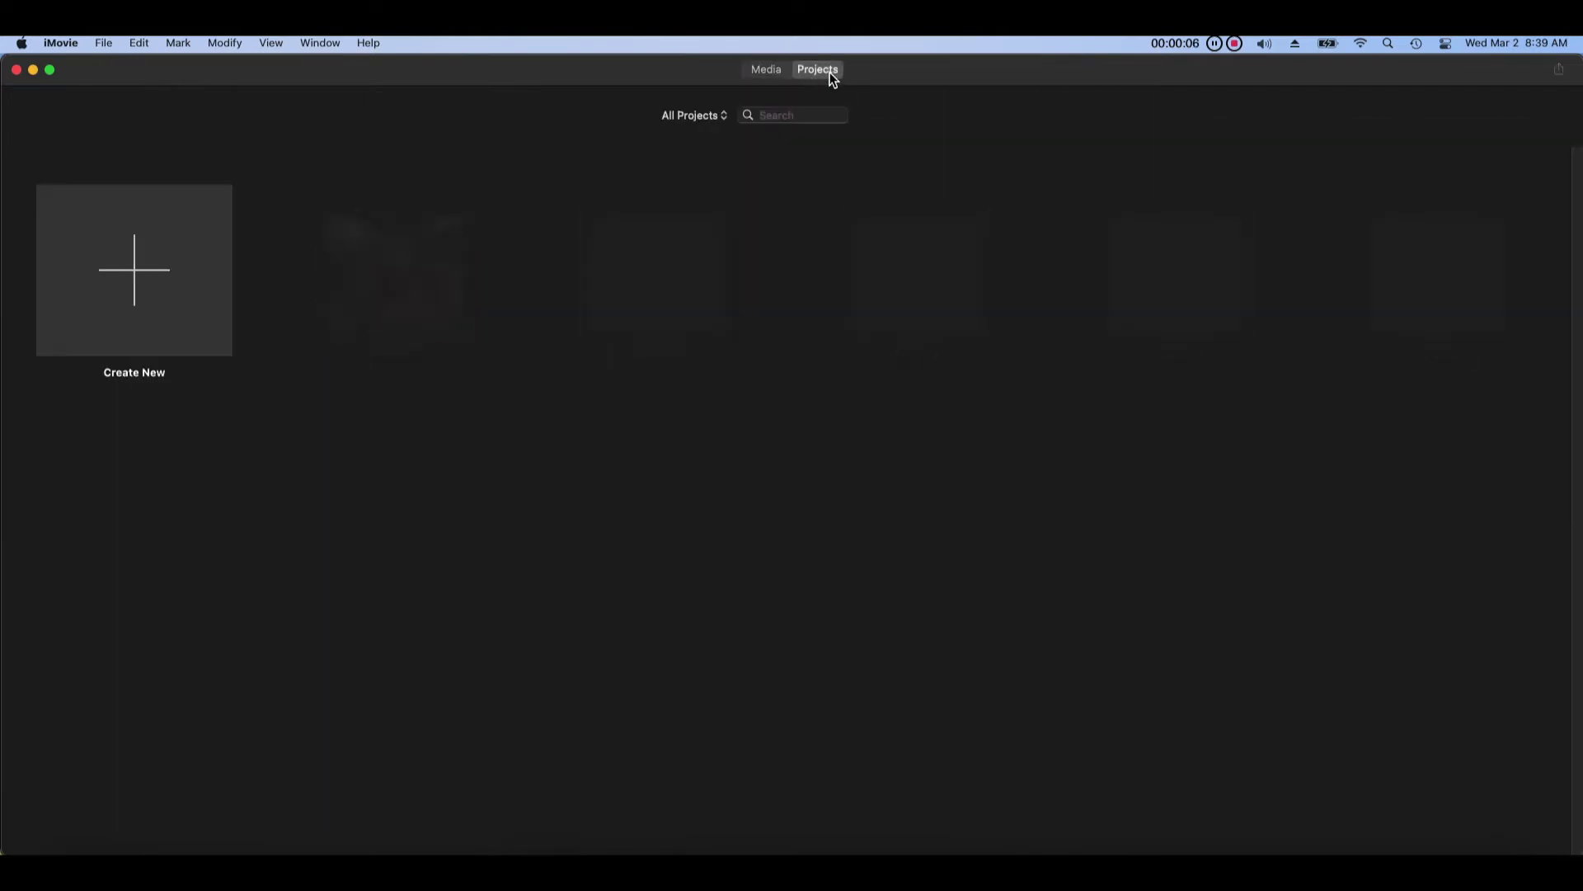
pyautogui.click(775, 71)
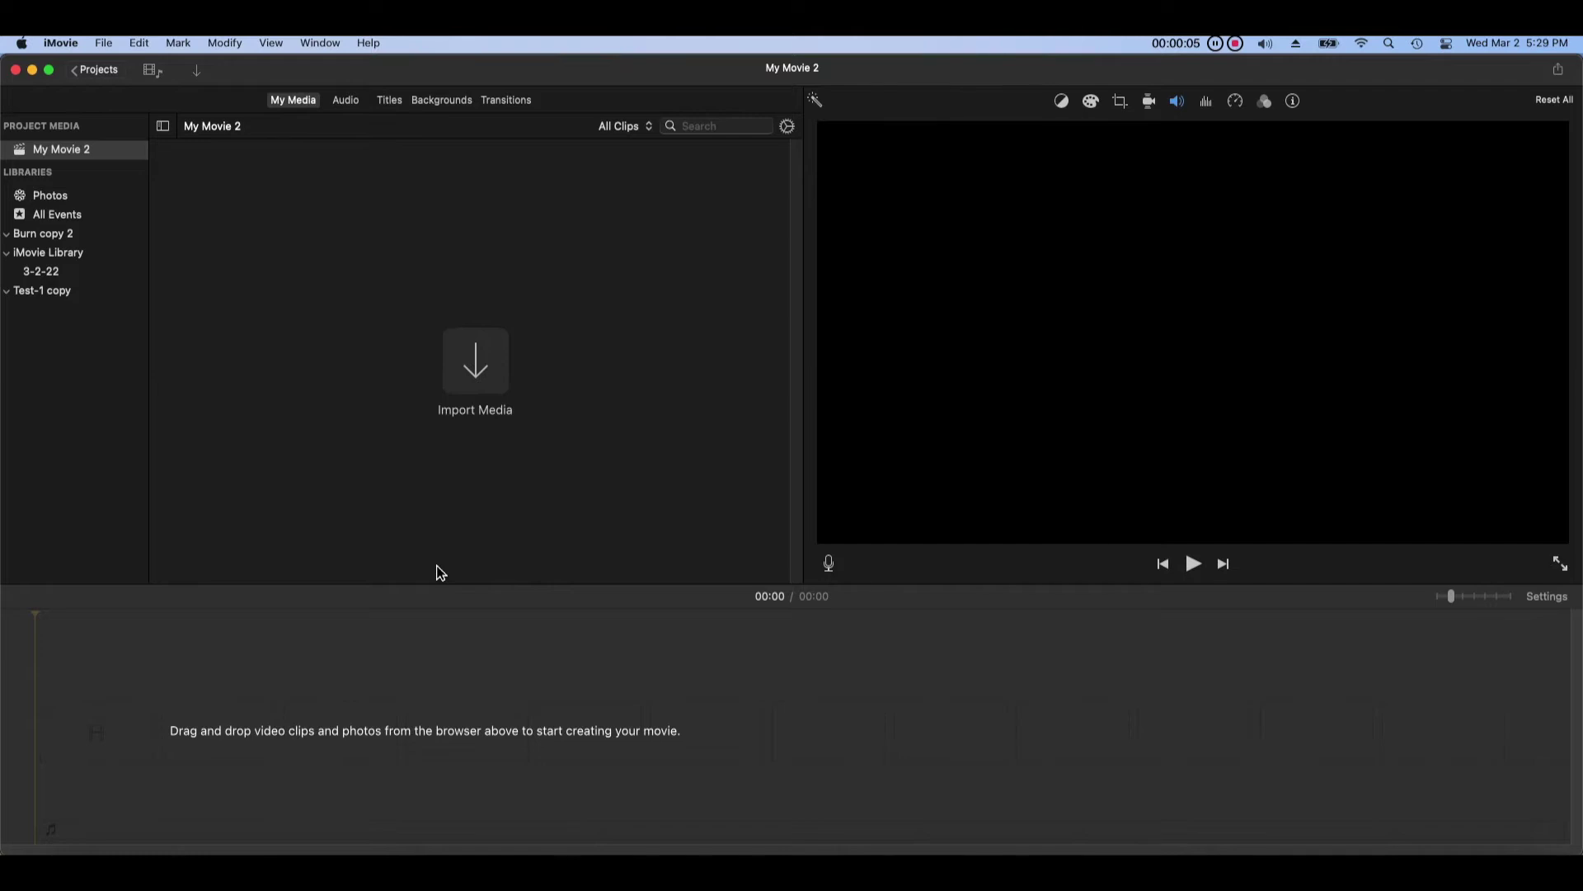
# Step: Close the open project under the name My Movie 2 and return to the media browser
pyautogui.click(102, 74)
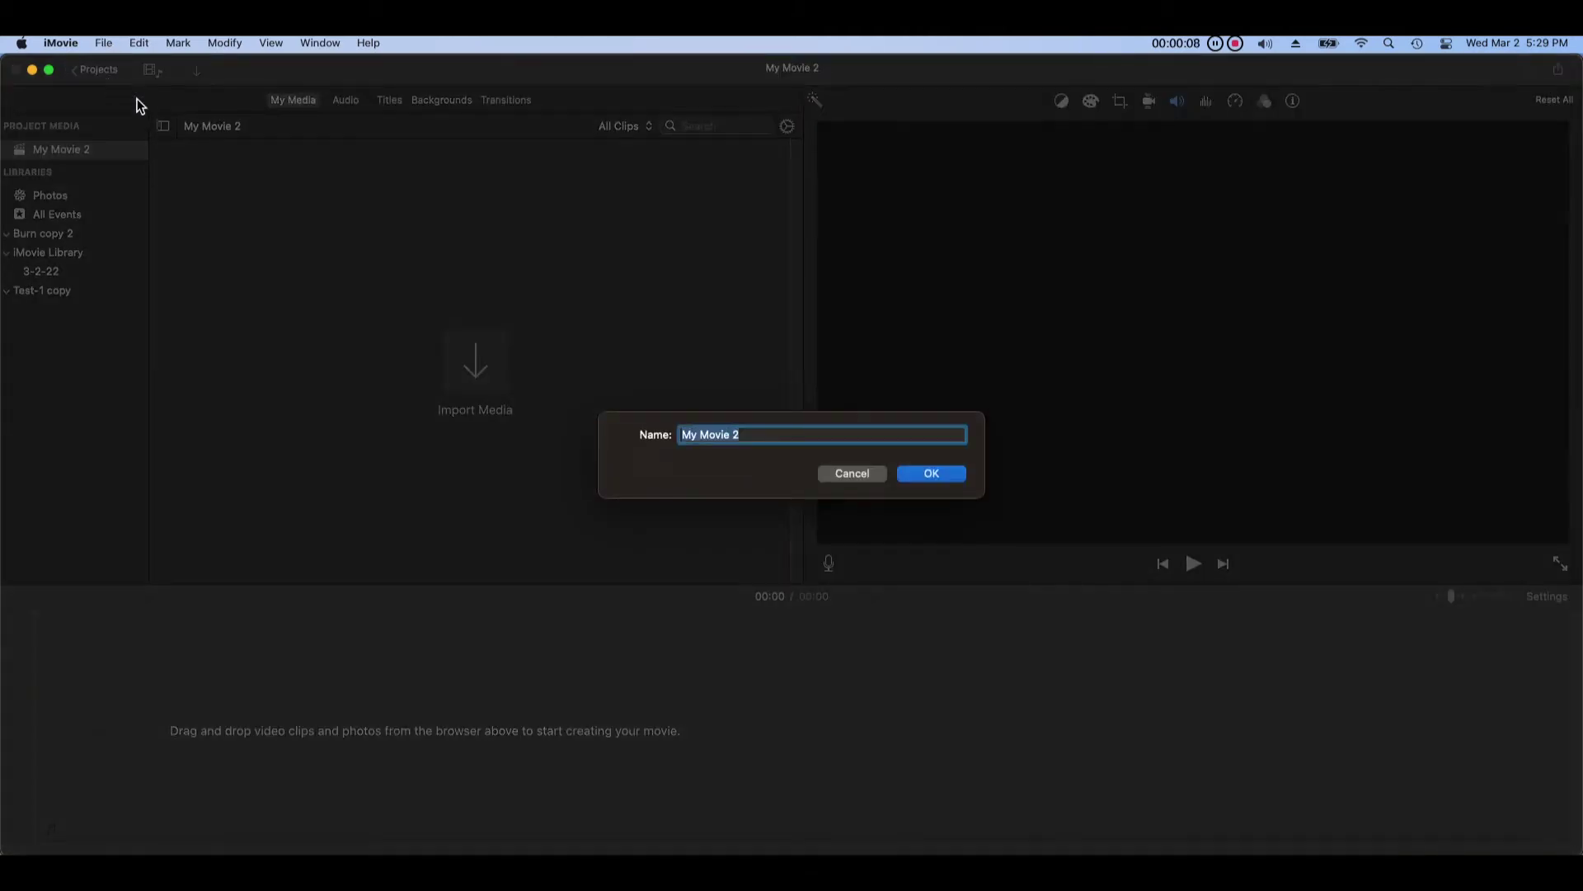
pyautogui.click(905, 477)
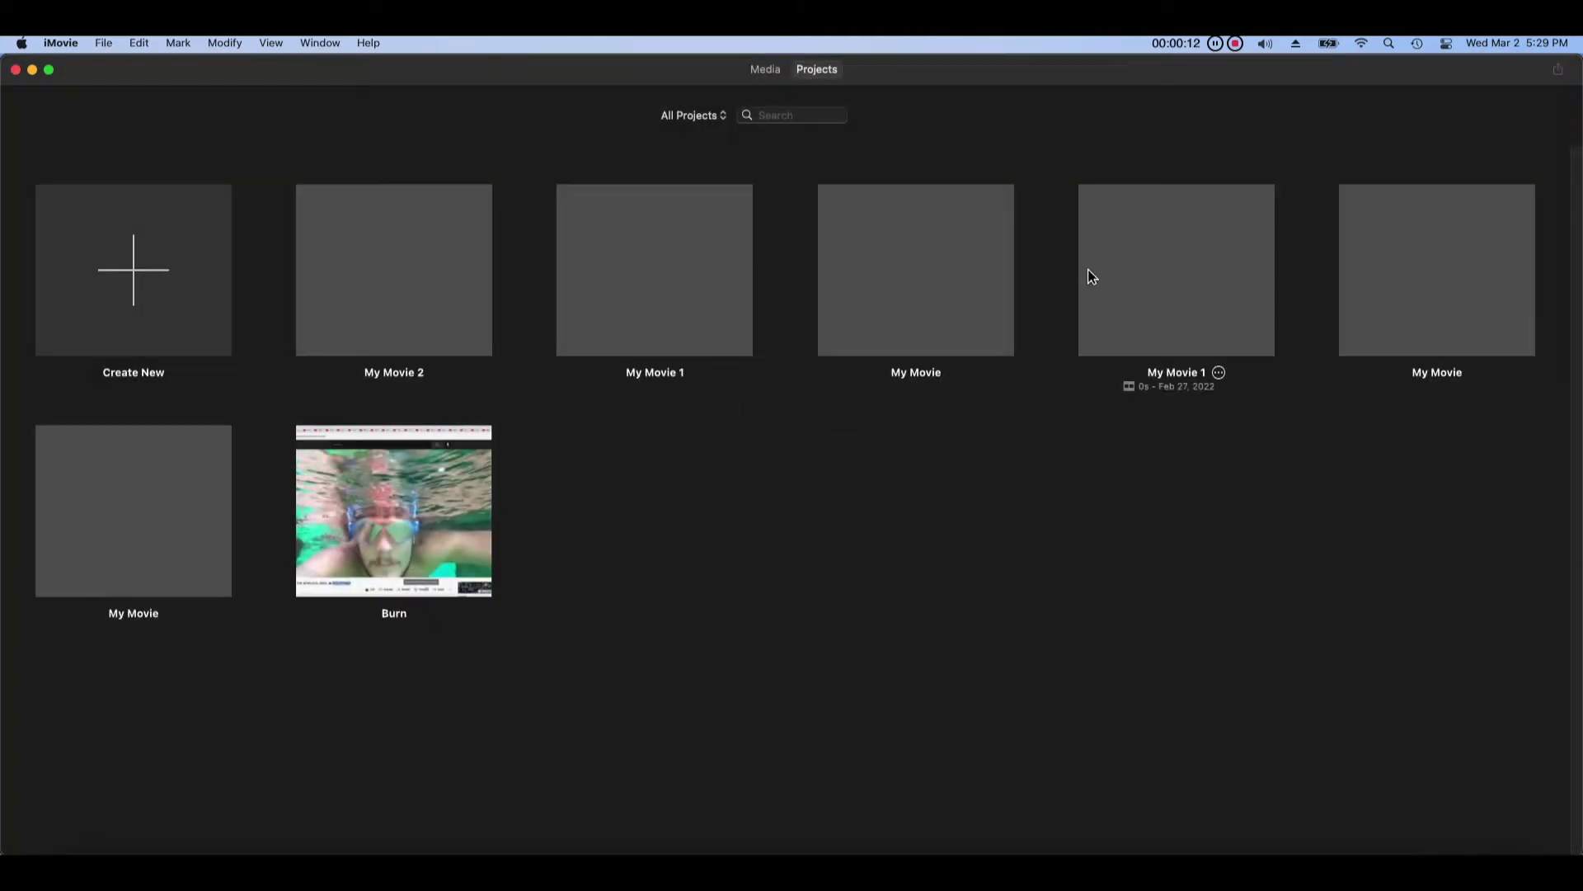
pyautogui.click(780, 74)
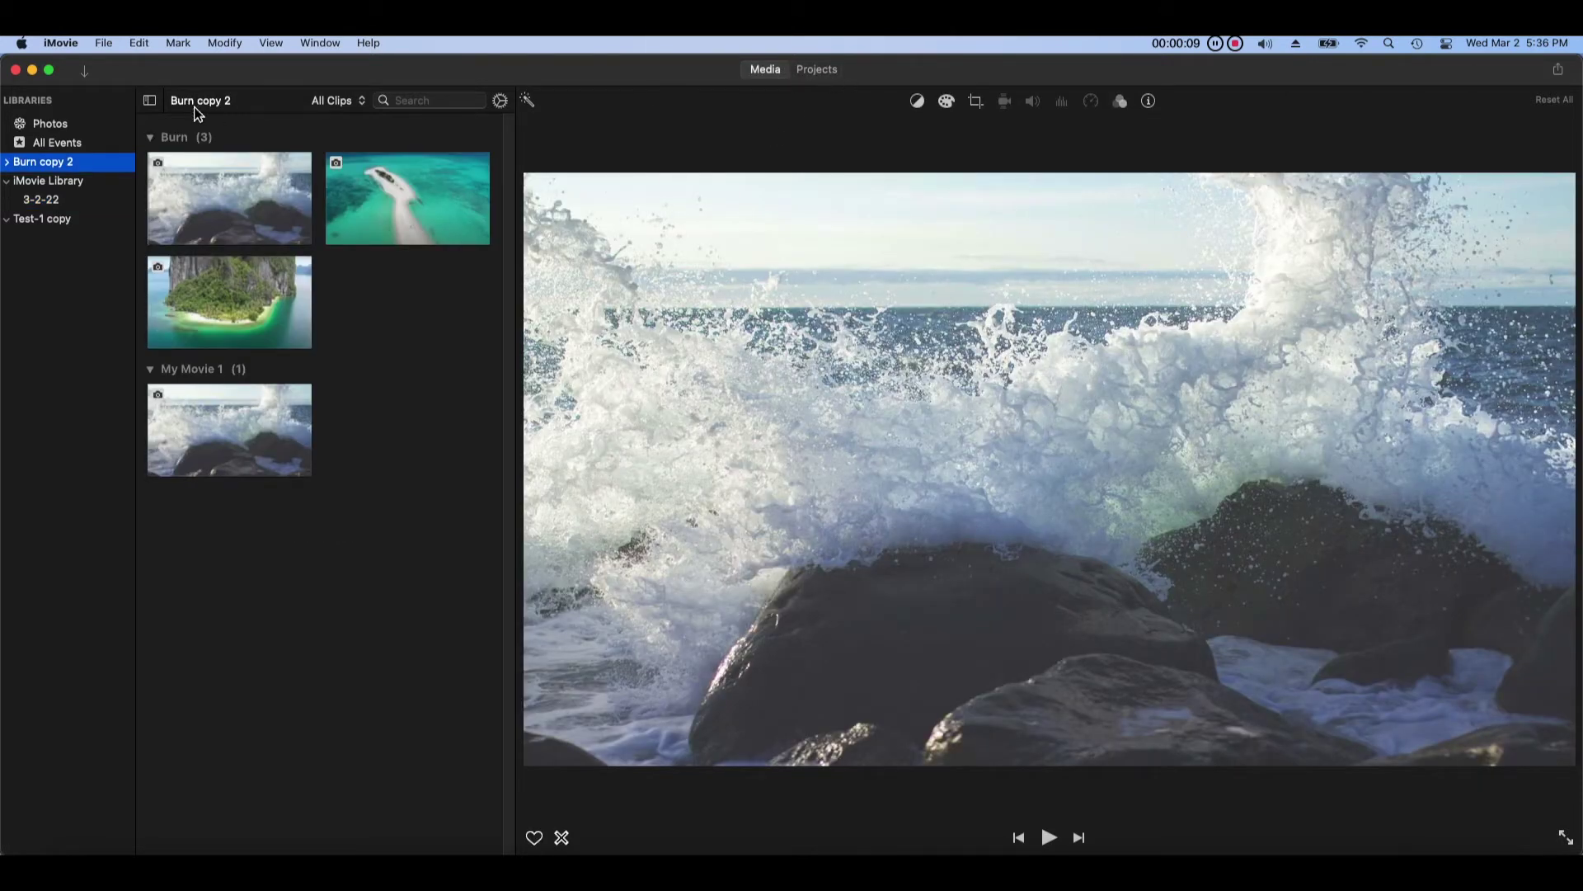
# Step: Delete the empty My Movie project dated Mar 2, 2022 from the project browser
pyautogui.click(826, 76)
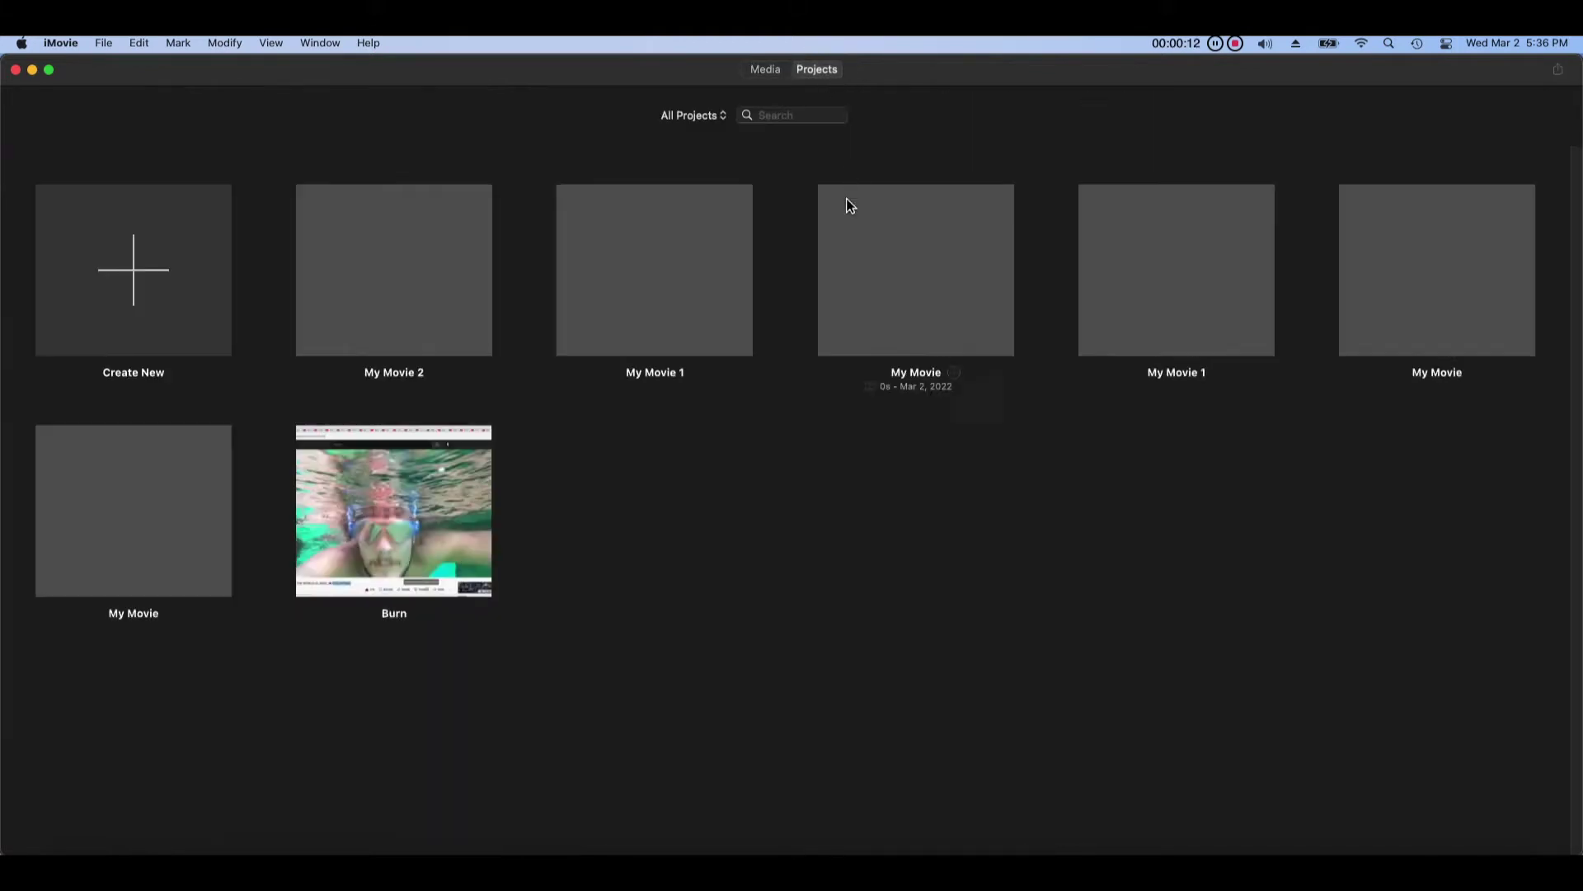
pyautogui.click(956, 376)
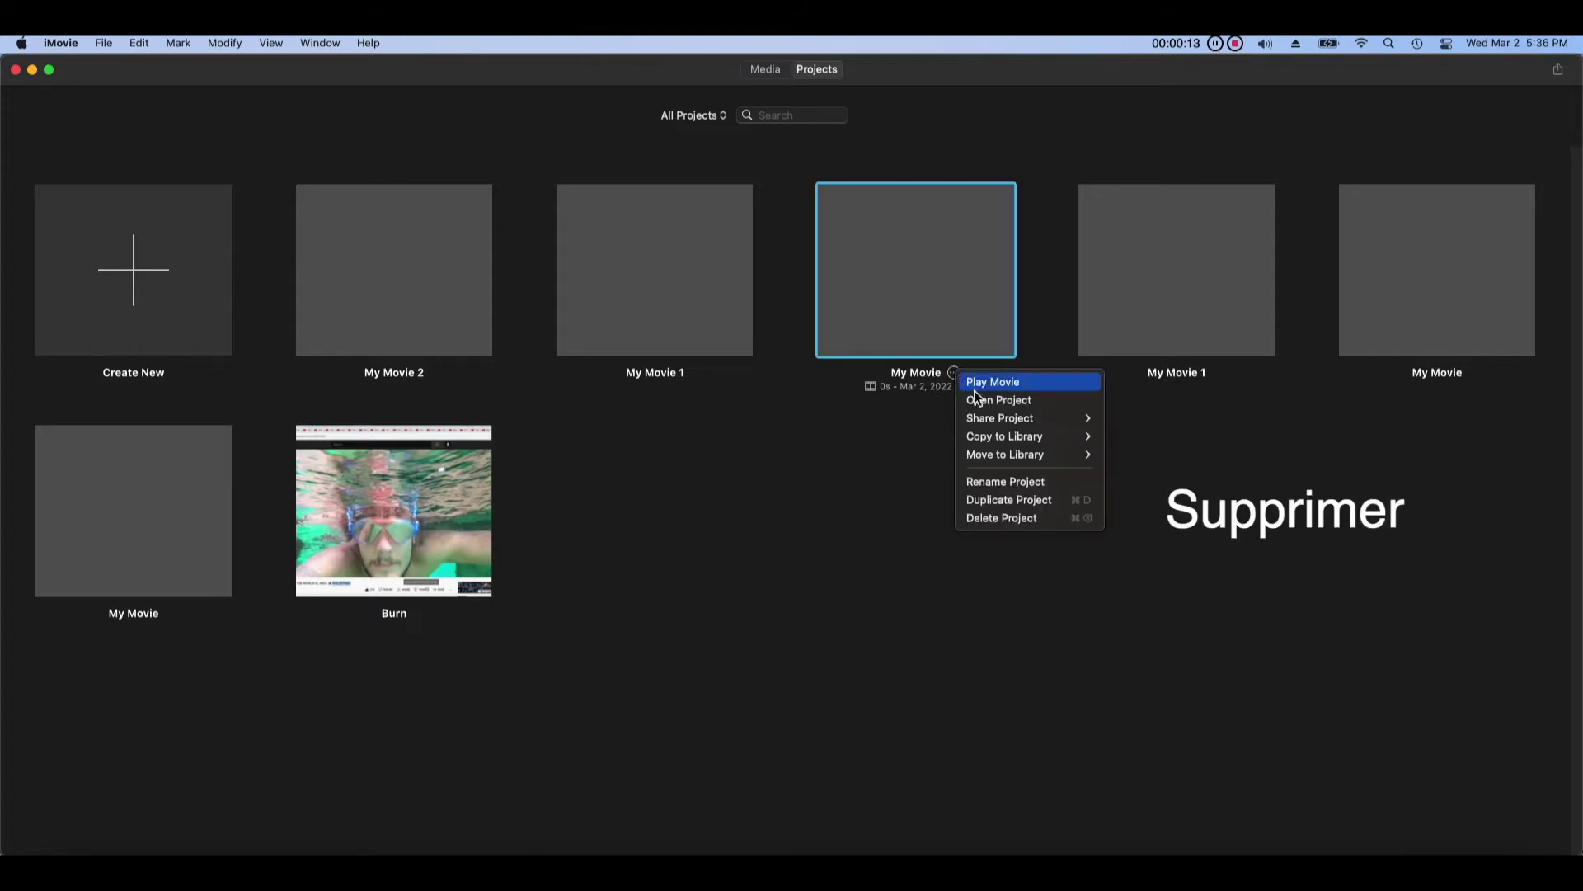
pyautogui.click(1078, 524)
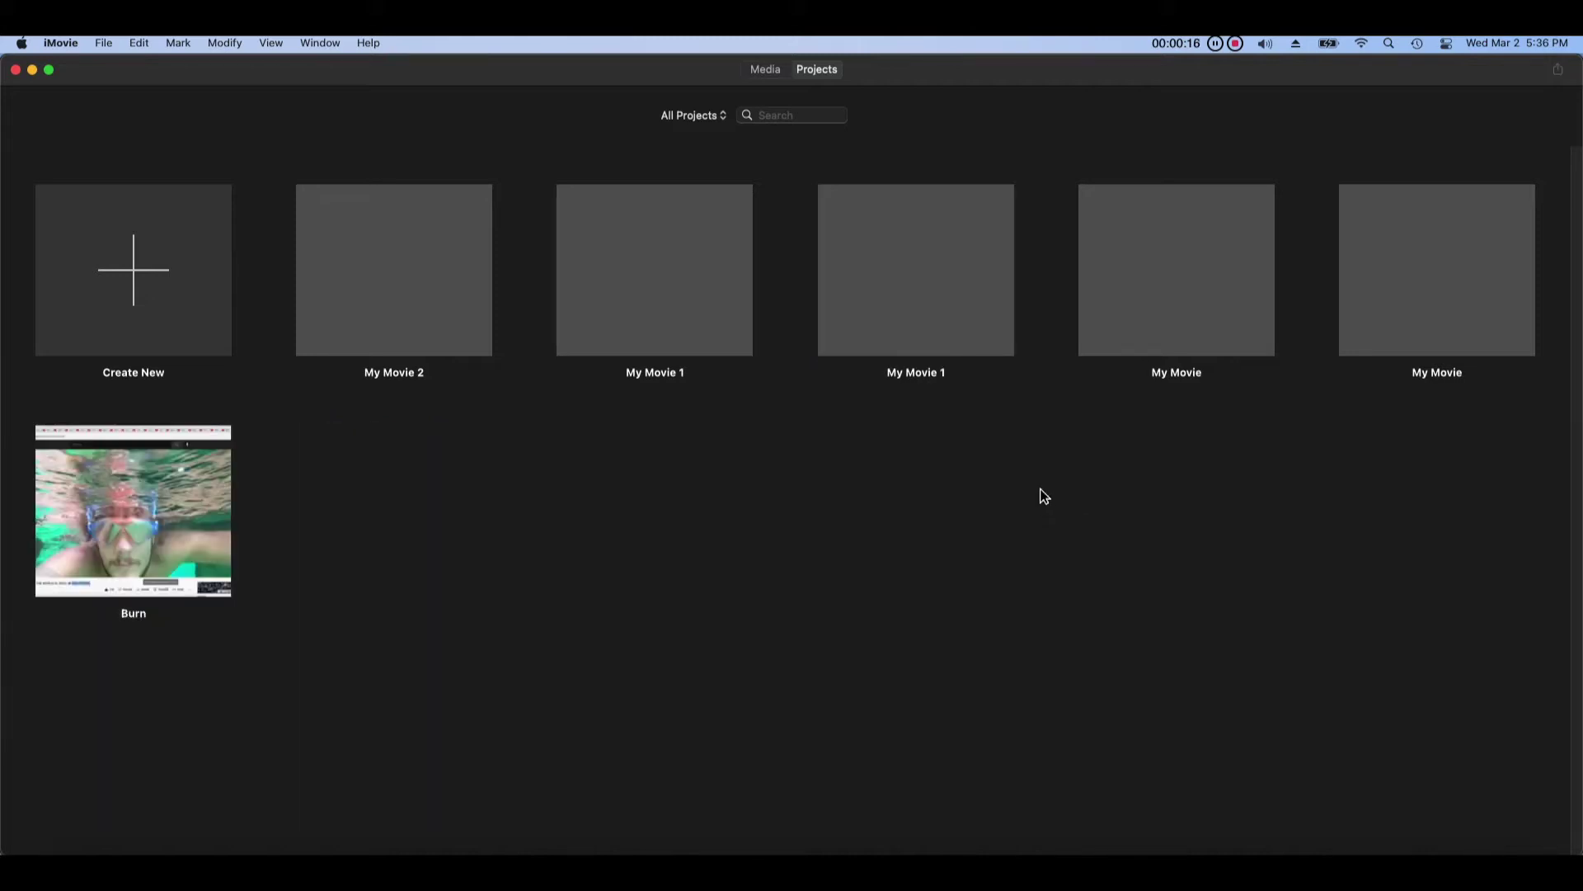
# Step: Delete the My Movie 1 project dated Feb 27, 2022, continuing past the confirmation
pyautogui.click(956, 372)
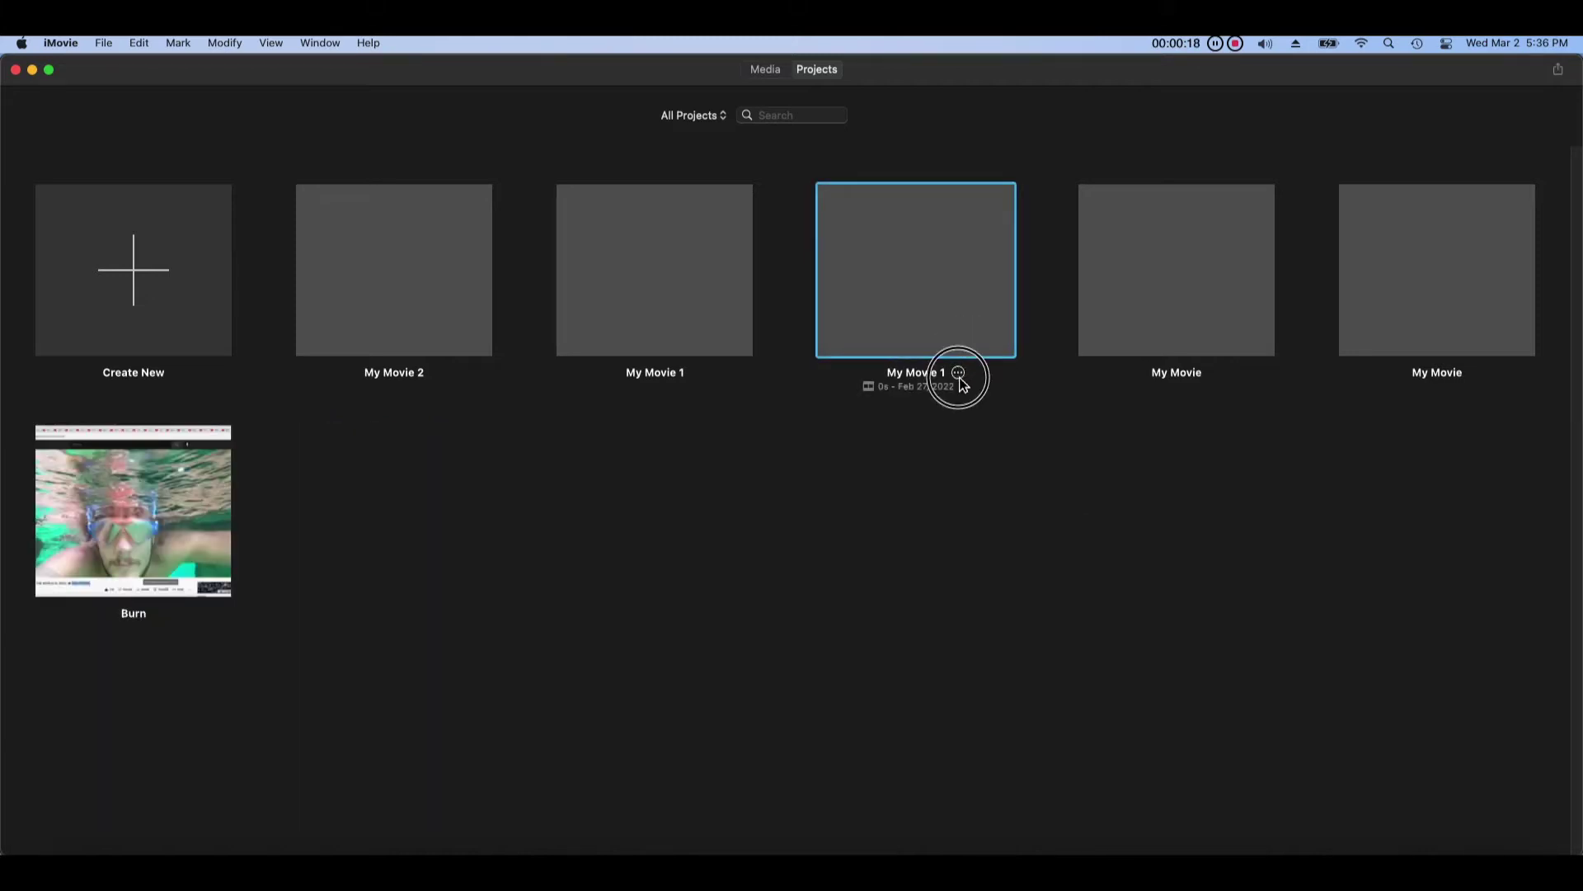
pyautogui.click(1013, 517)
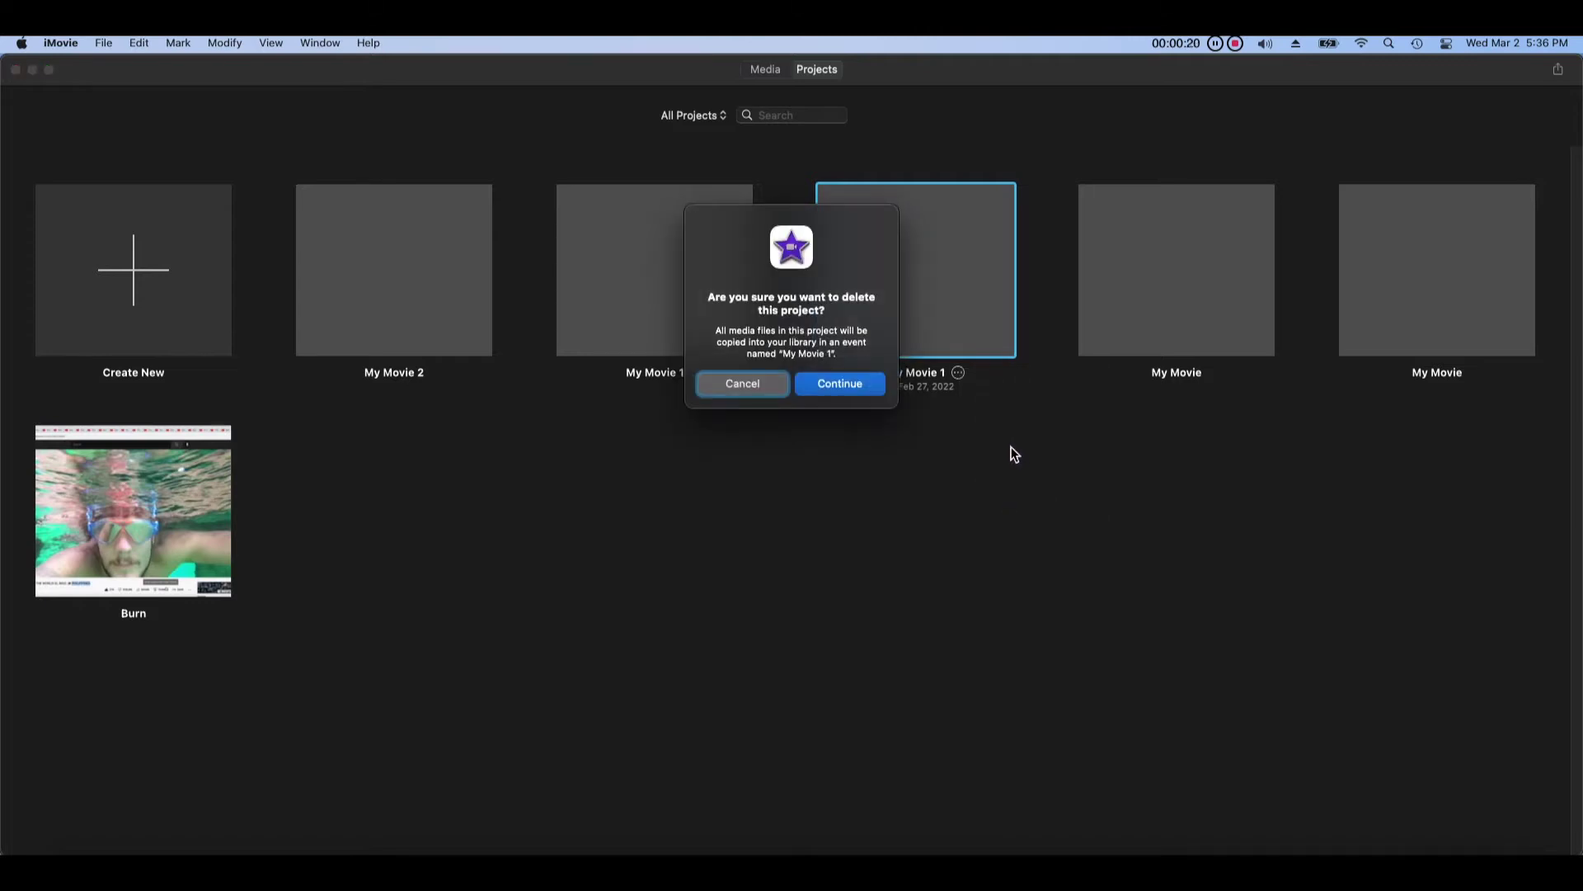
pyautogui.click(881, 390)
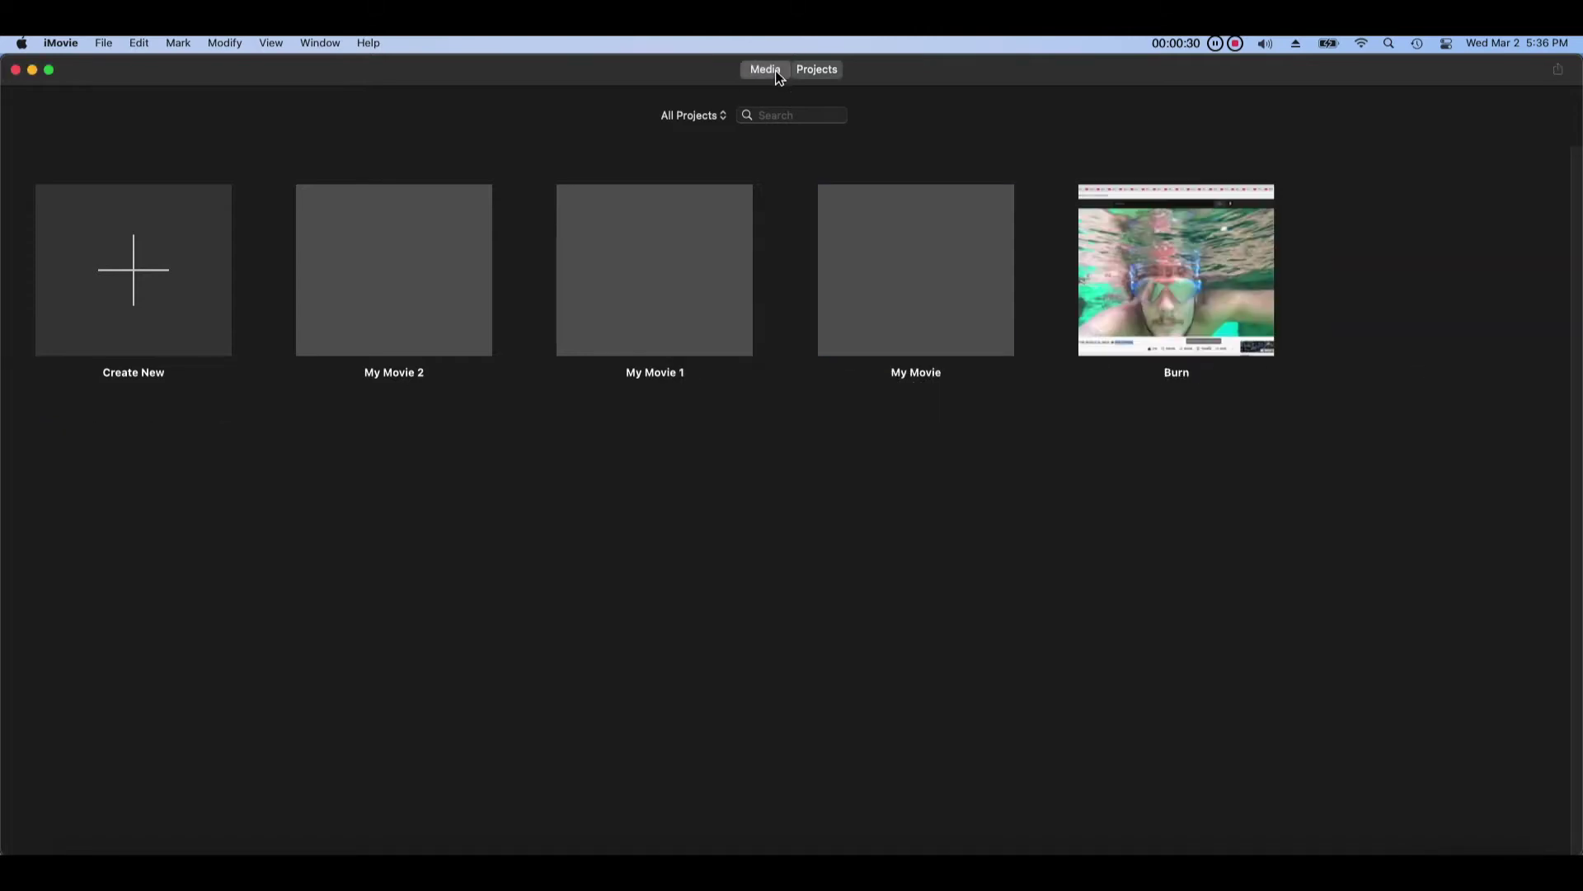
# Step: Close the test library from the media browser's list of libraries
pyautogui.click(779, 73)
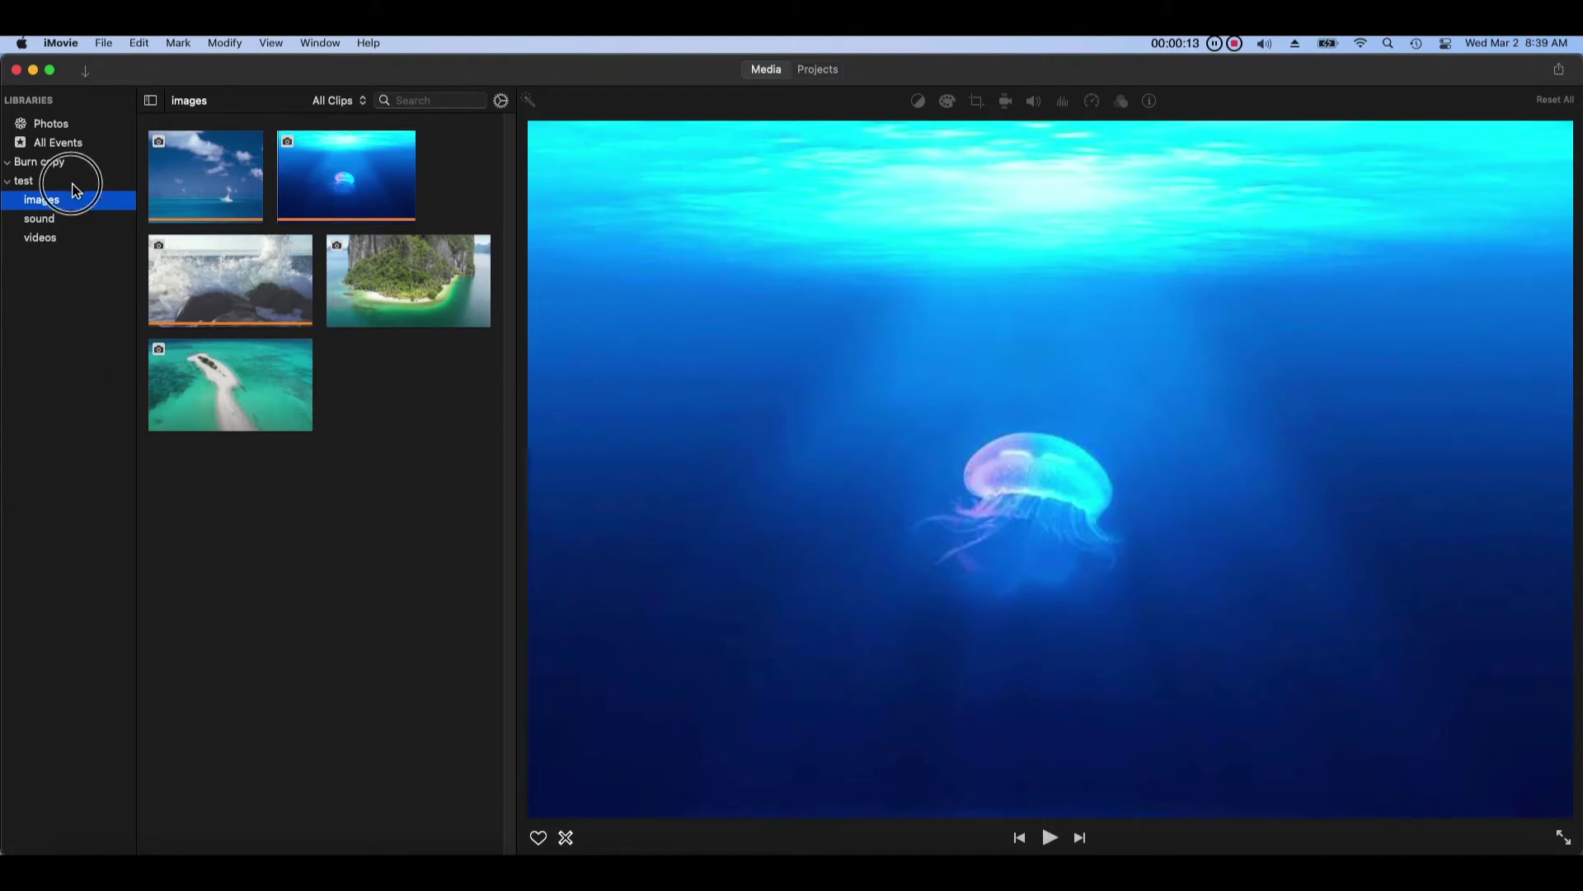
pyautogui.click(71, 181)
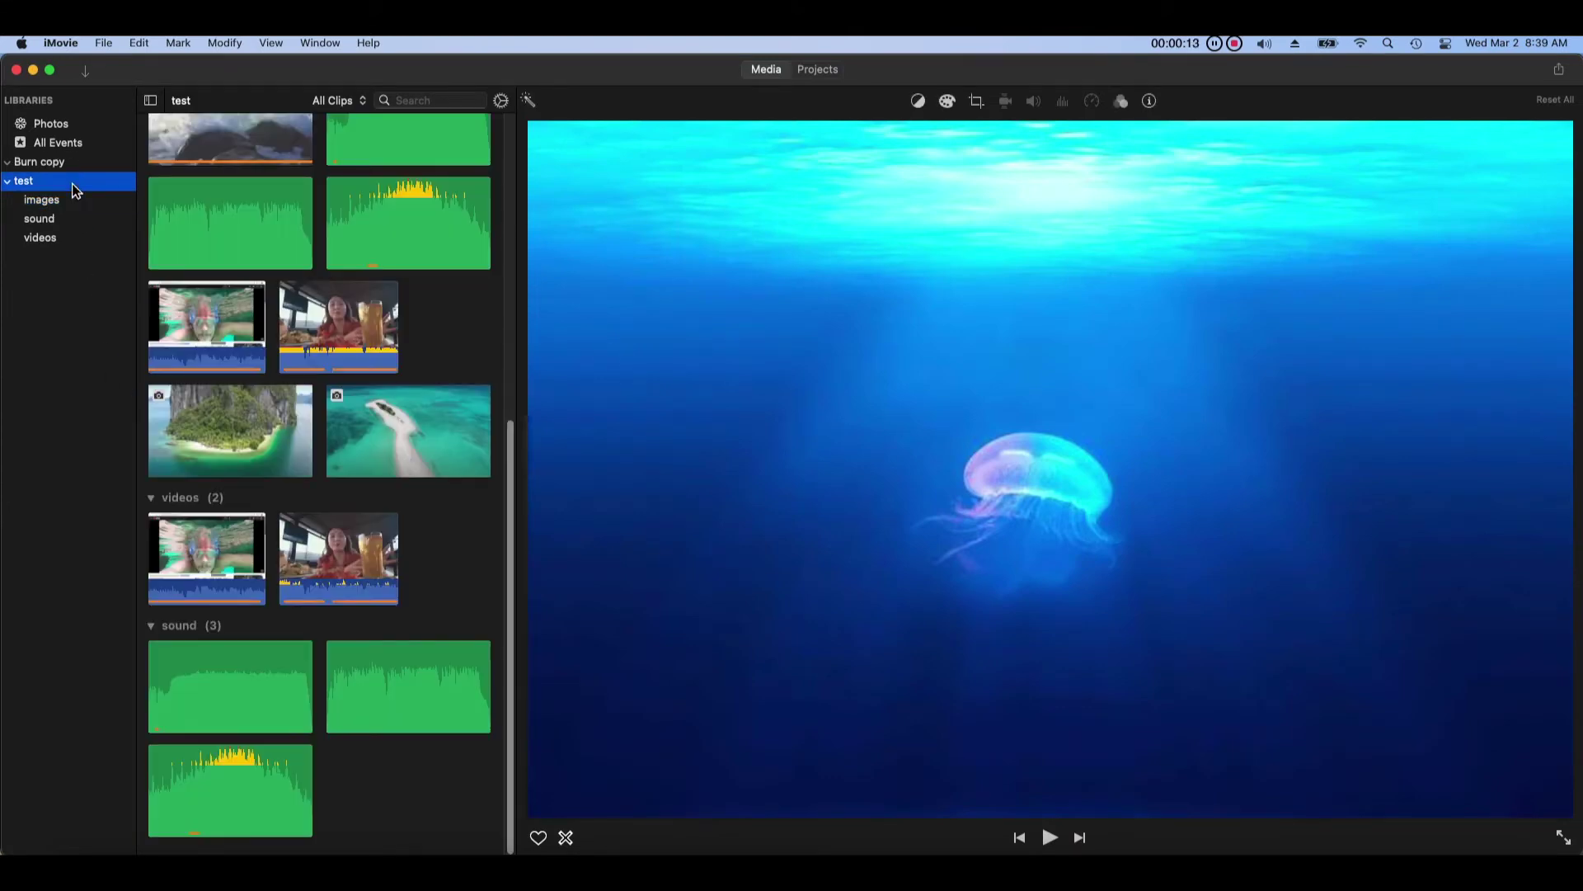
pyautogui.click(110, 44)
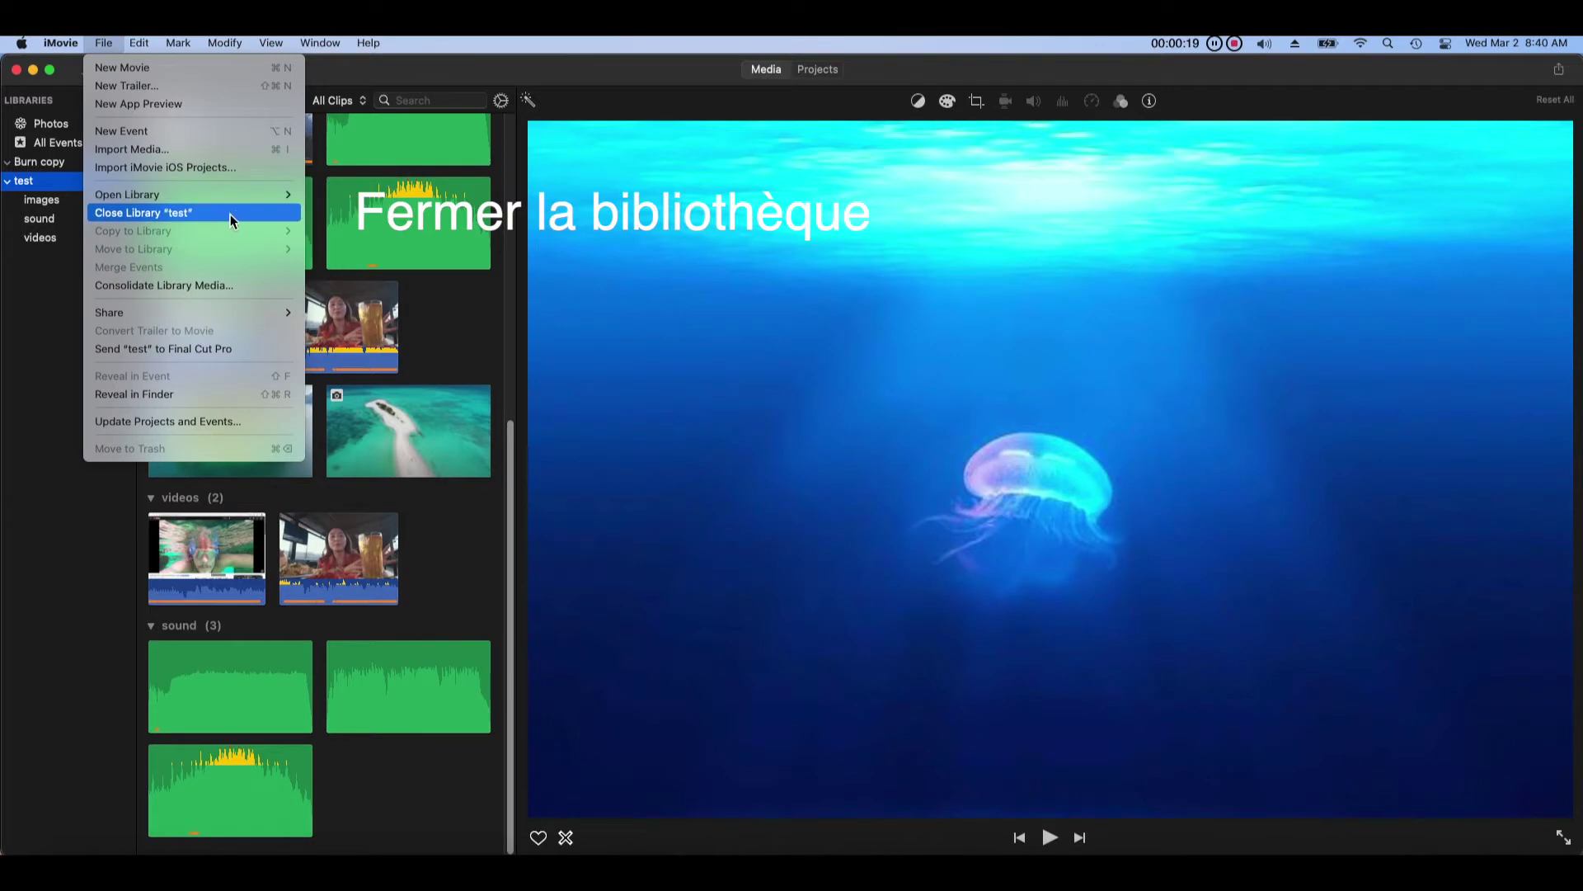
pyautogui.click(257, 216)
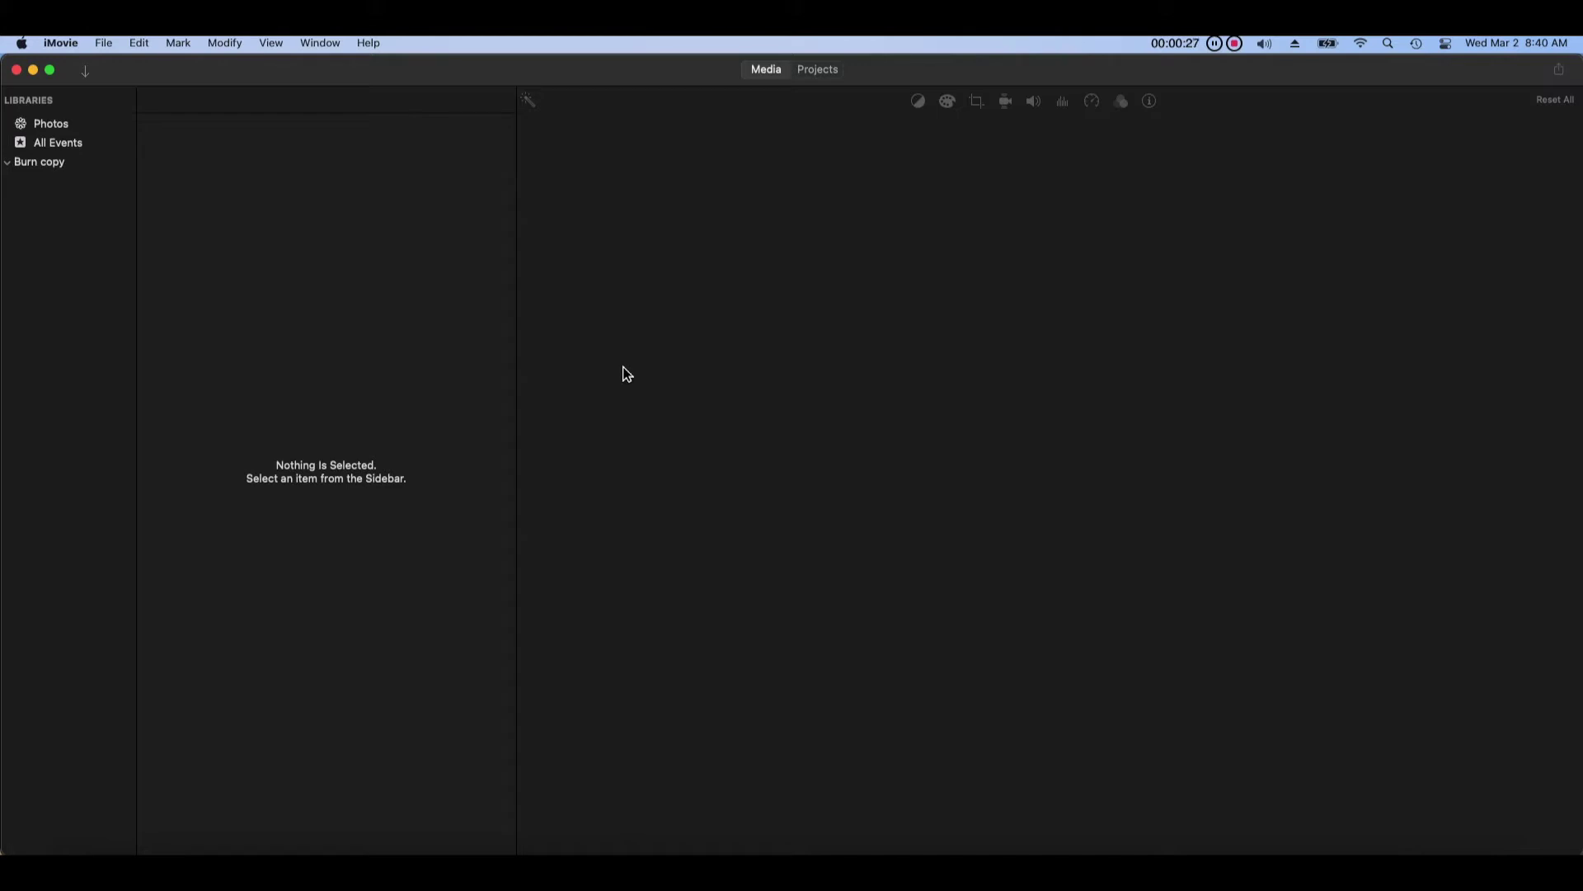
# Step: Reveal the Burn copy library in Finder
pyautogui.click(85, 165)
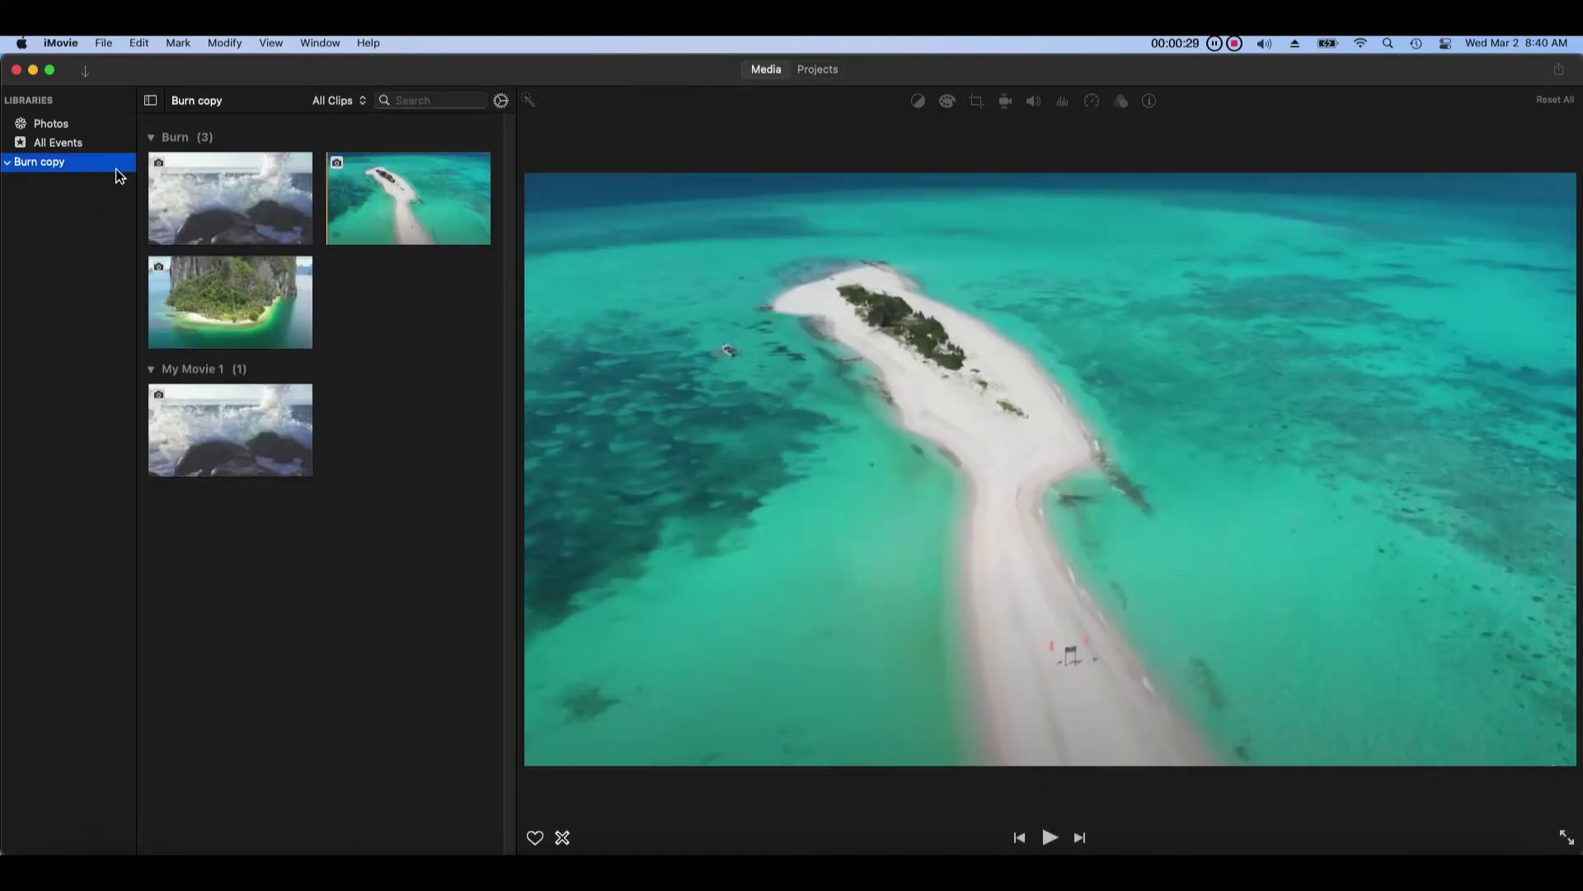
pyautogui.rightClick(72, 165)
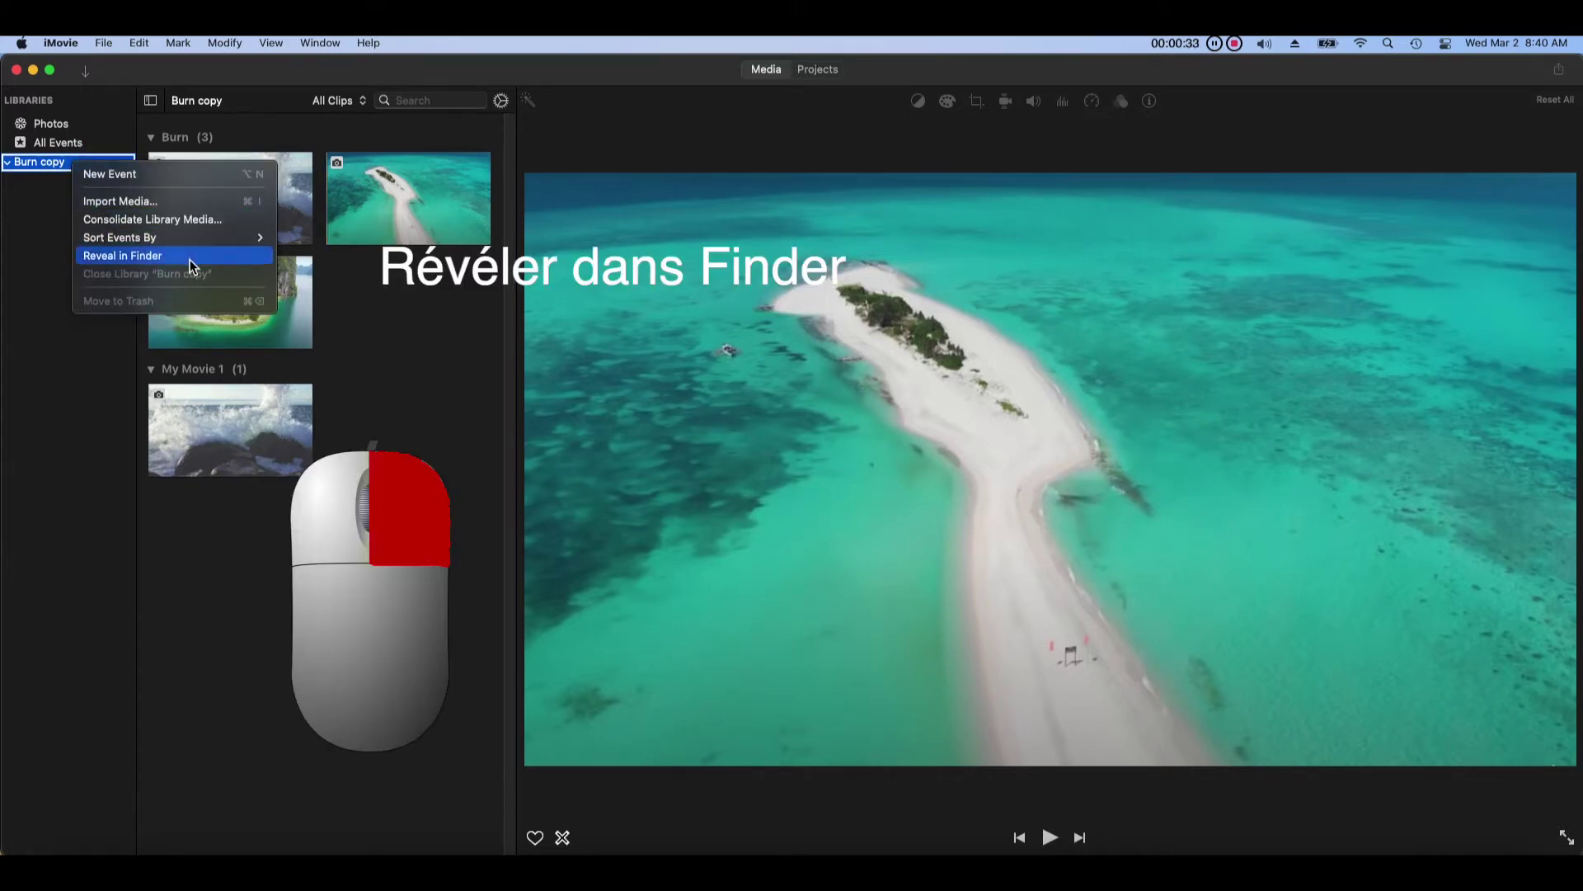
pyautogui.click(255, 266)
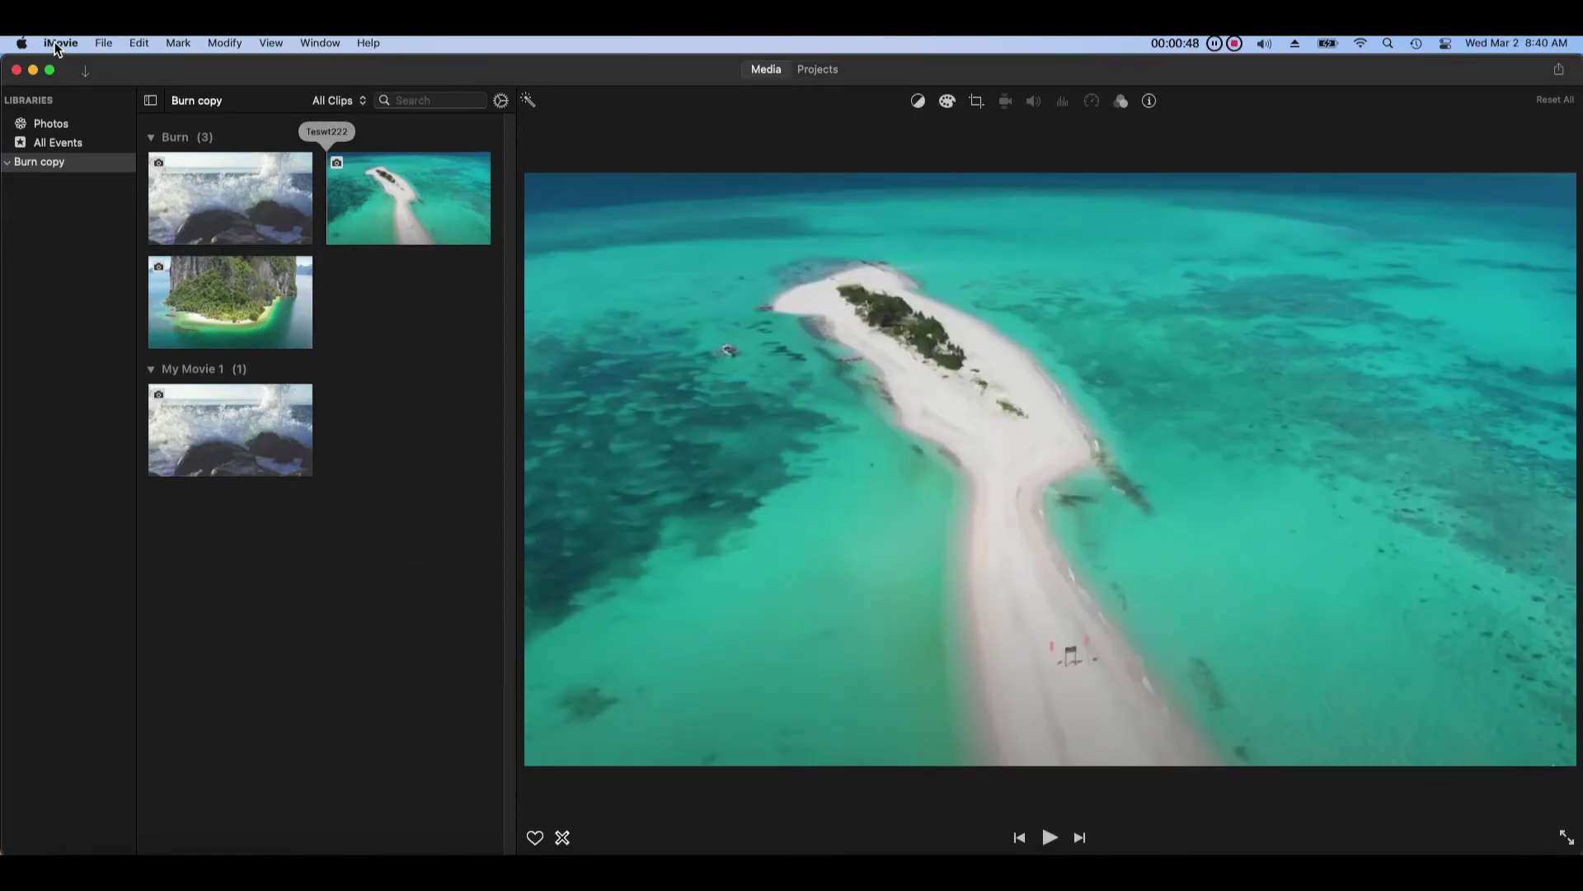
# Step: Quit iMovie and move the Burn copy library from Finder's Movies folder to the Trash
pyautogui.click(58, 44)
pyautogui.click(118, 243)
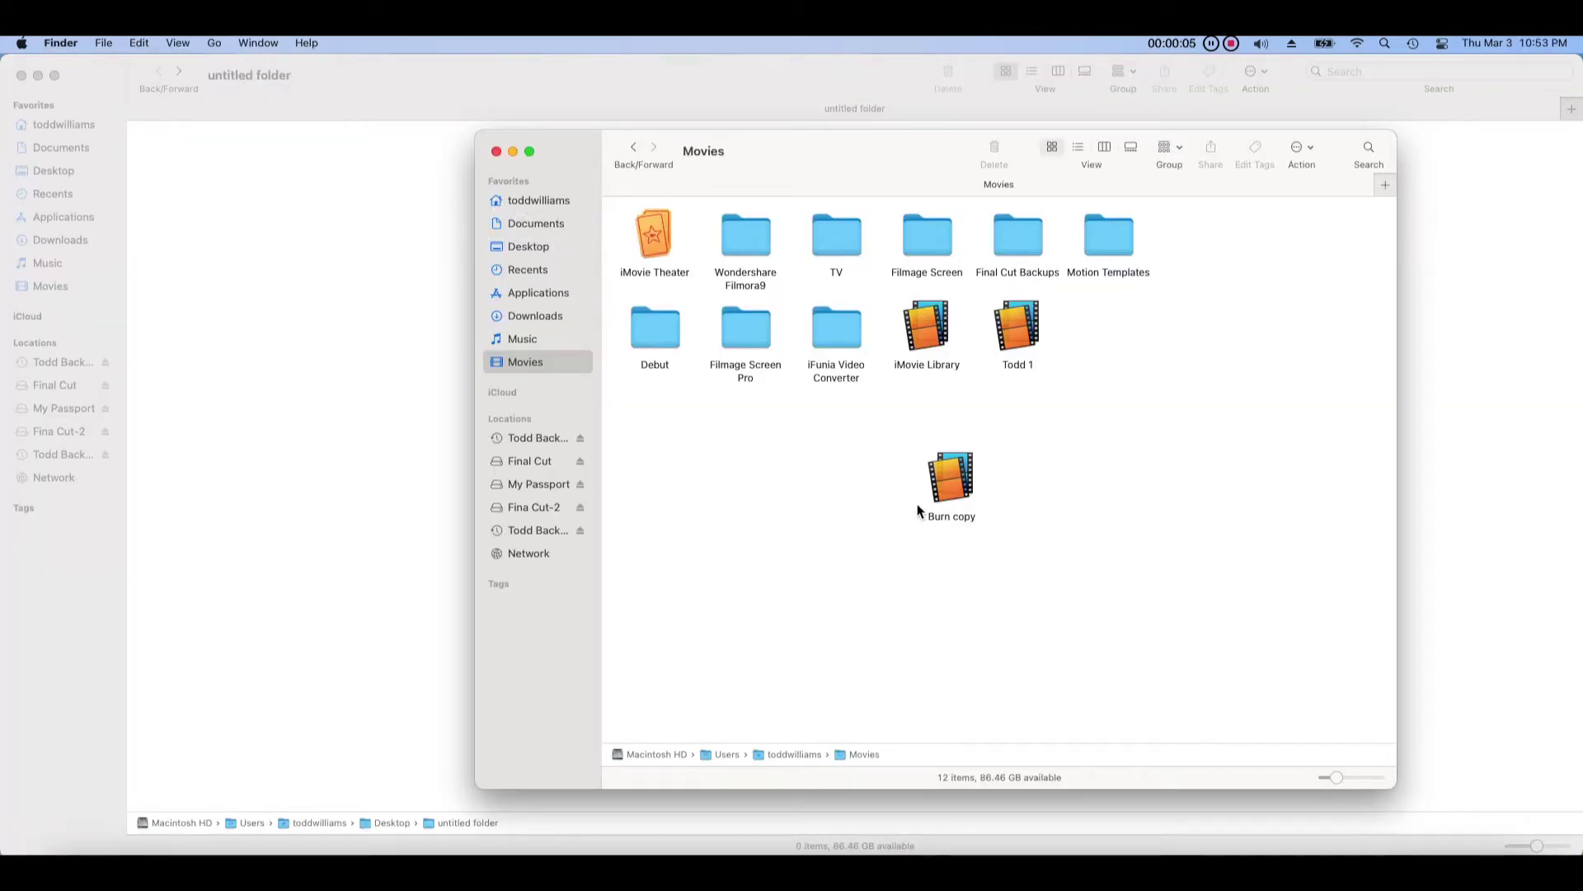
pyautogui.click(955, 489)
pyautogui.rightClick(960, 494)
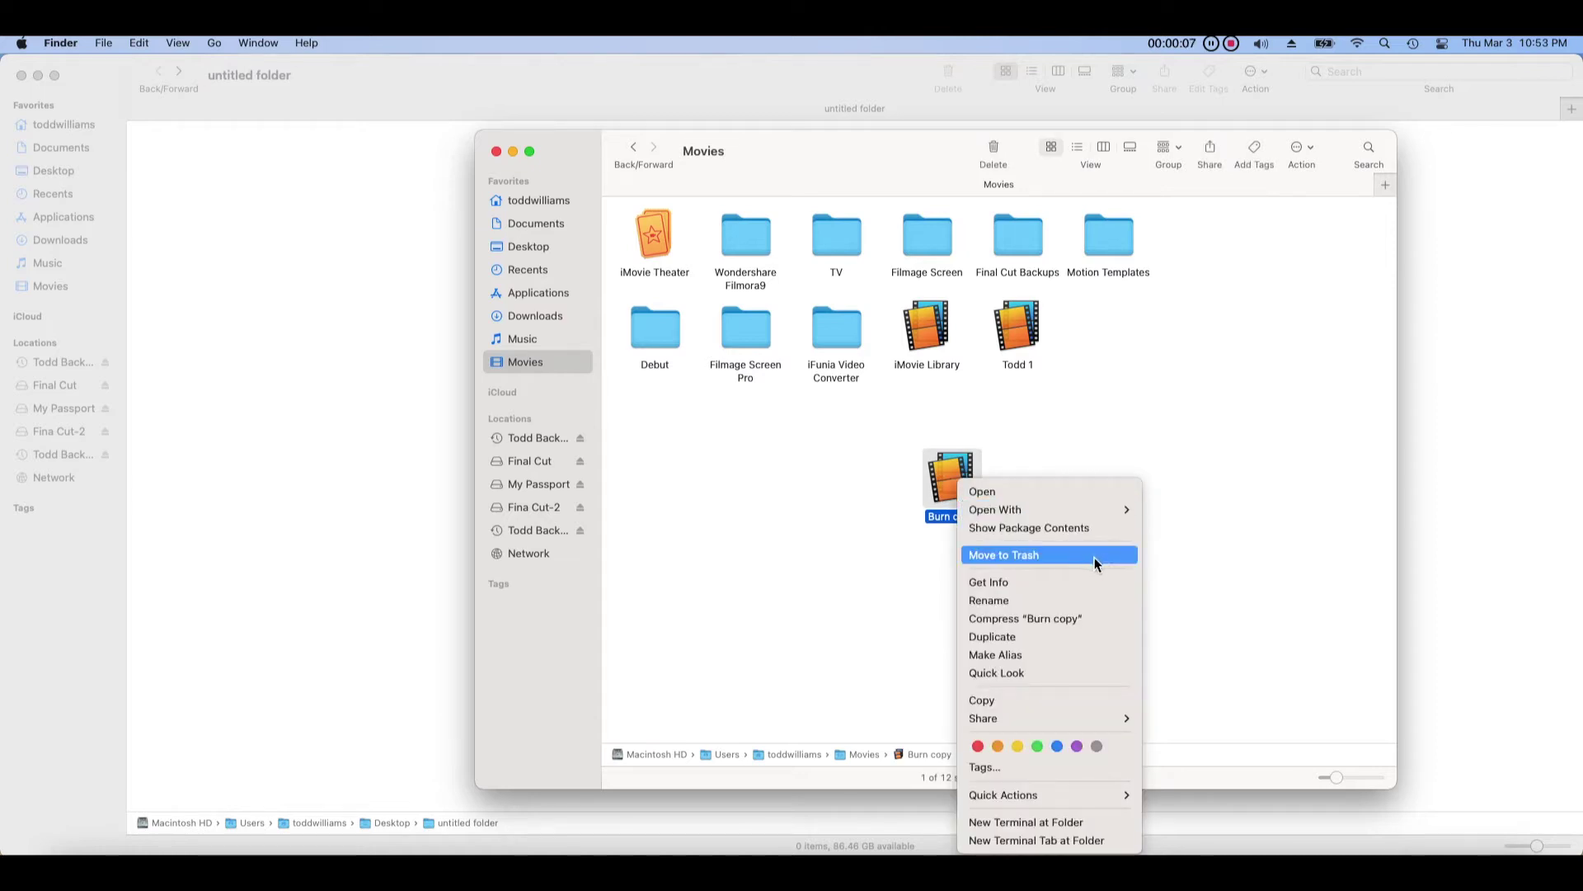
pyautogui.click(1121, 559)
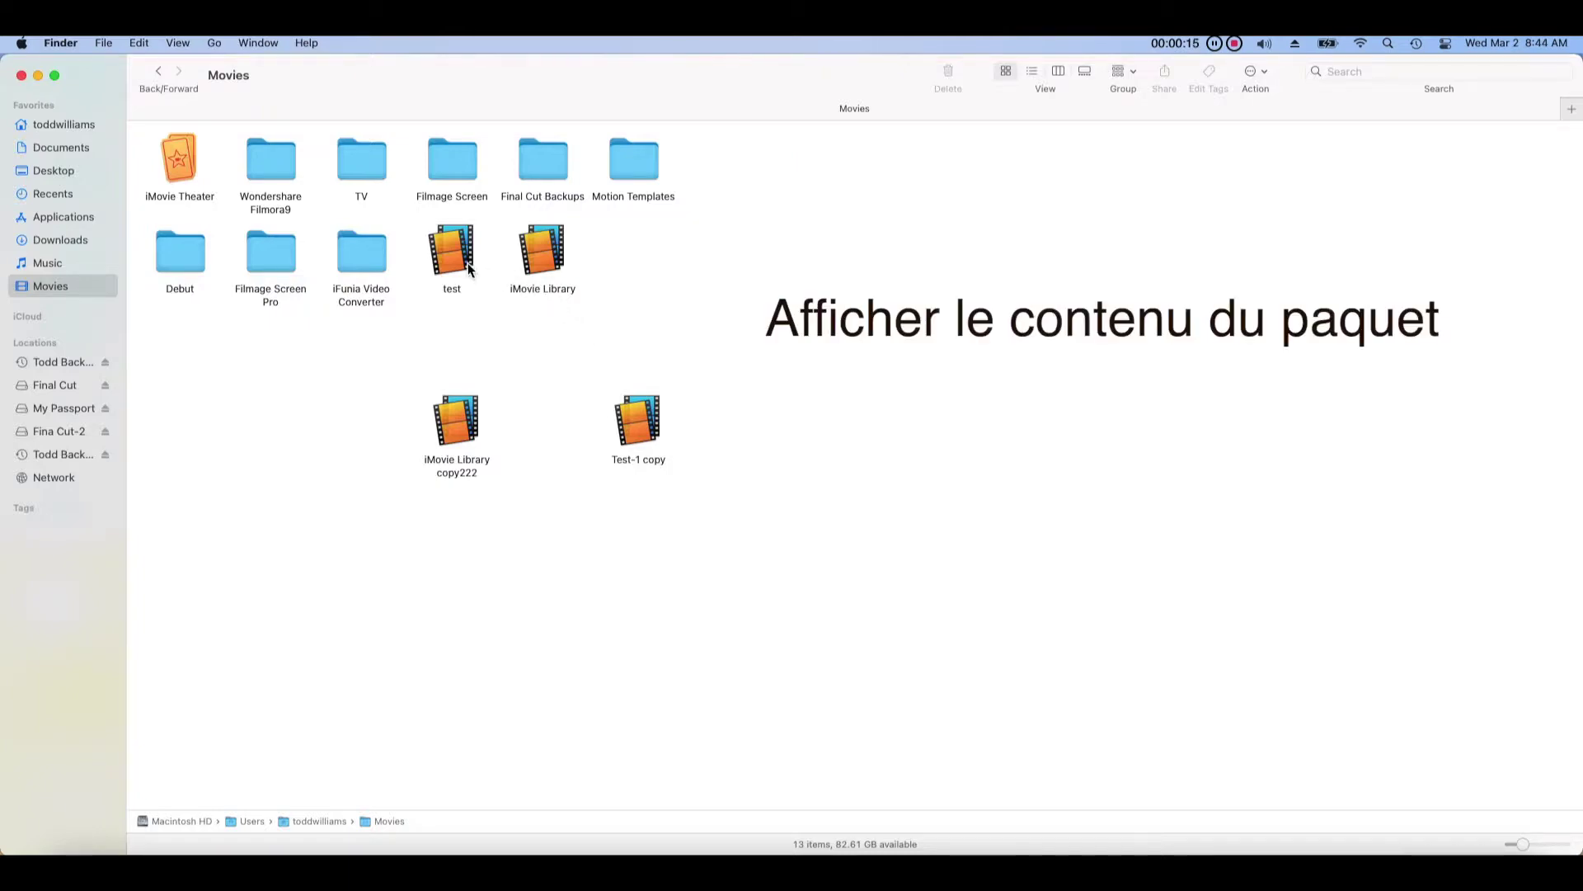
# Step: Show the package contents of the test library and open the Original Media folder inside videos
pyautogui.rightClick(469, 265)
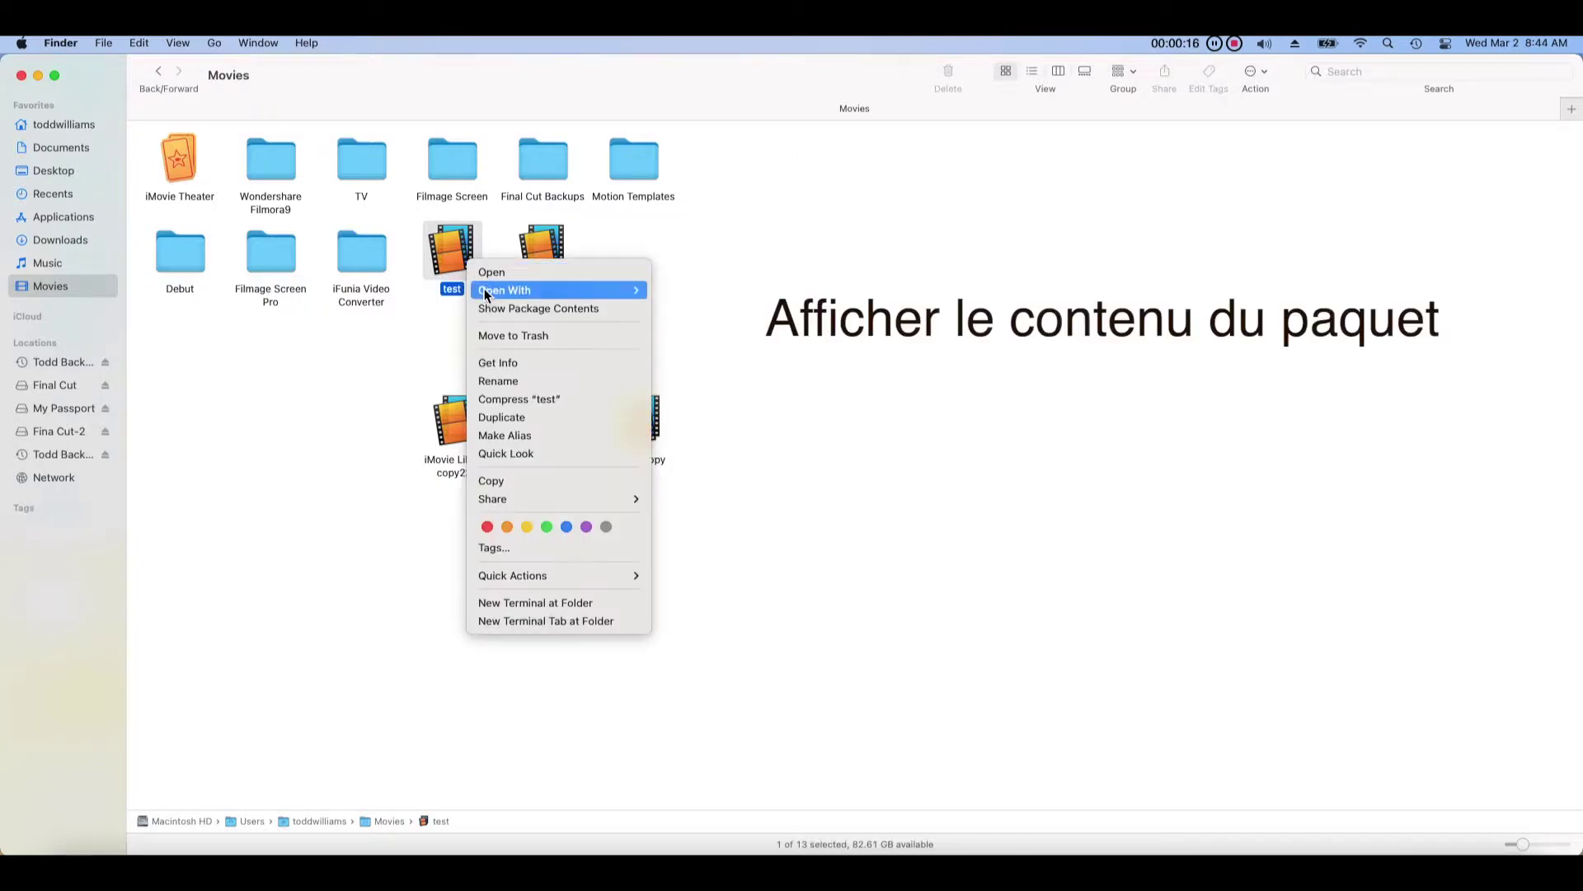
pyautogui.click(631, 308)
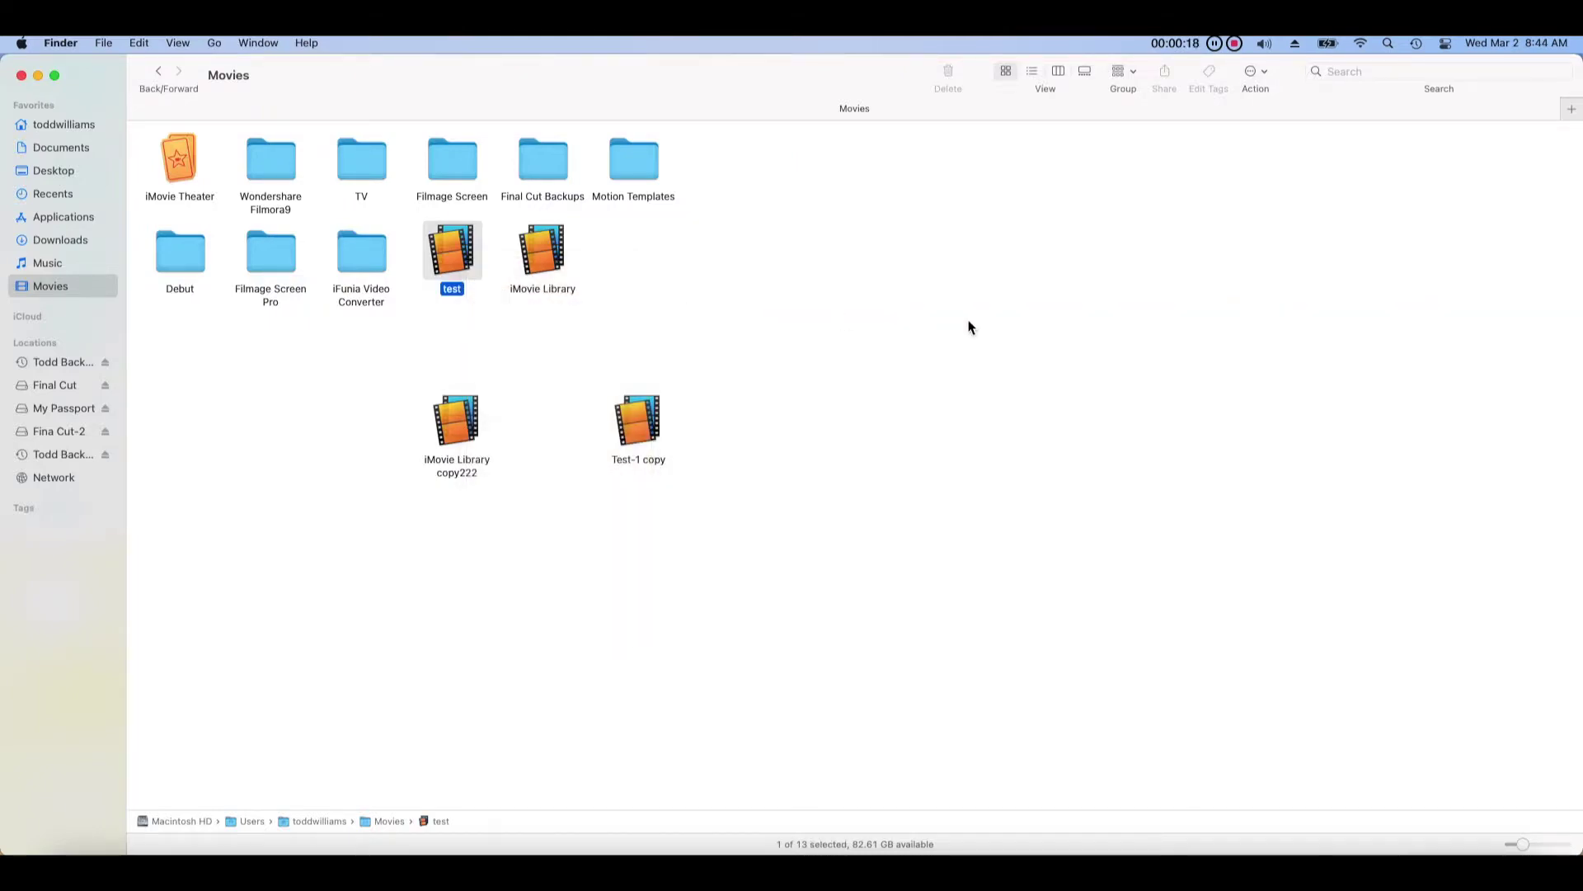
pyautogui.doubleClick(1418, 219)
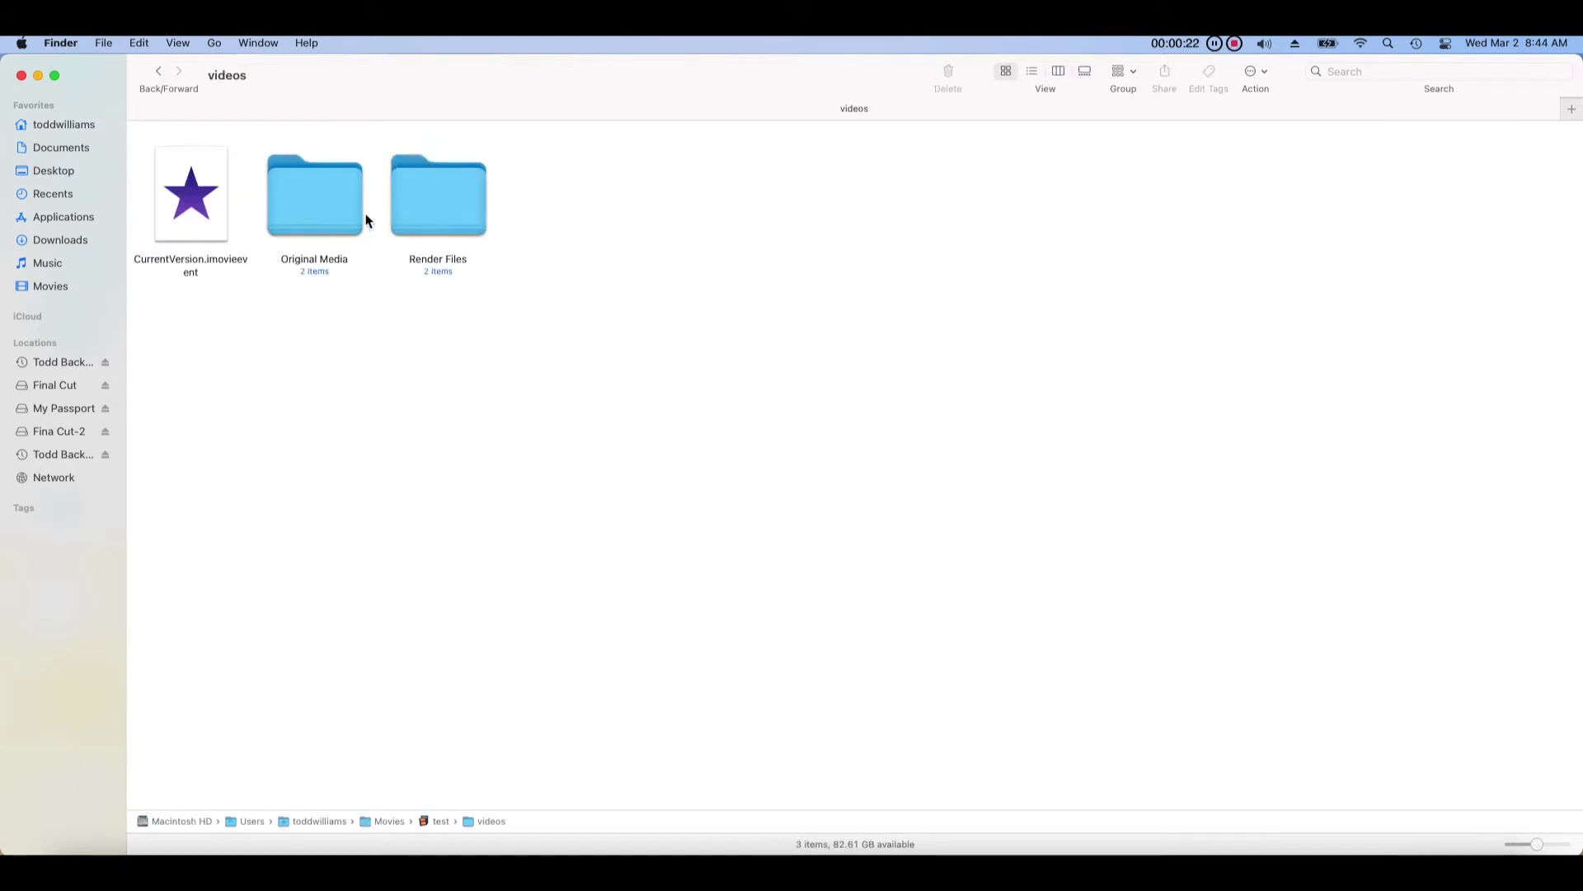
pyautogui.doubleClick(364, 220)
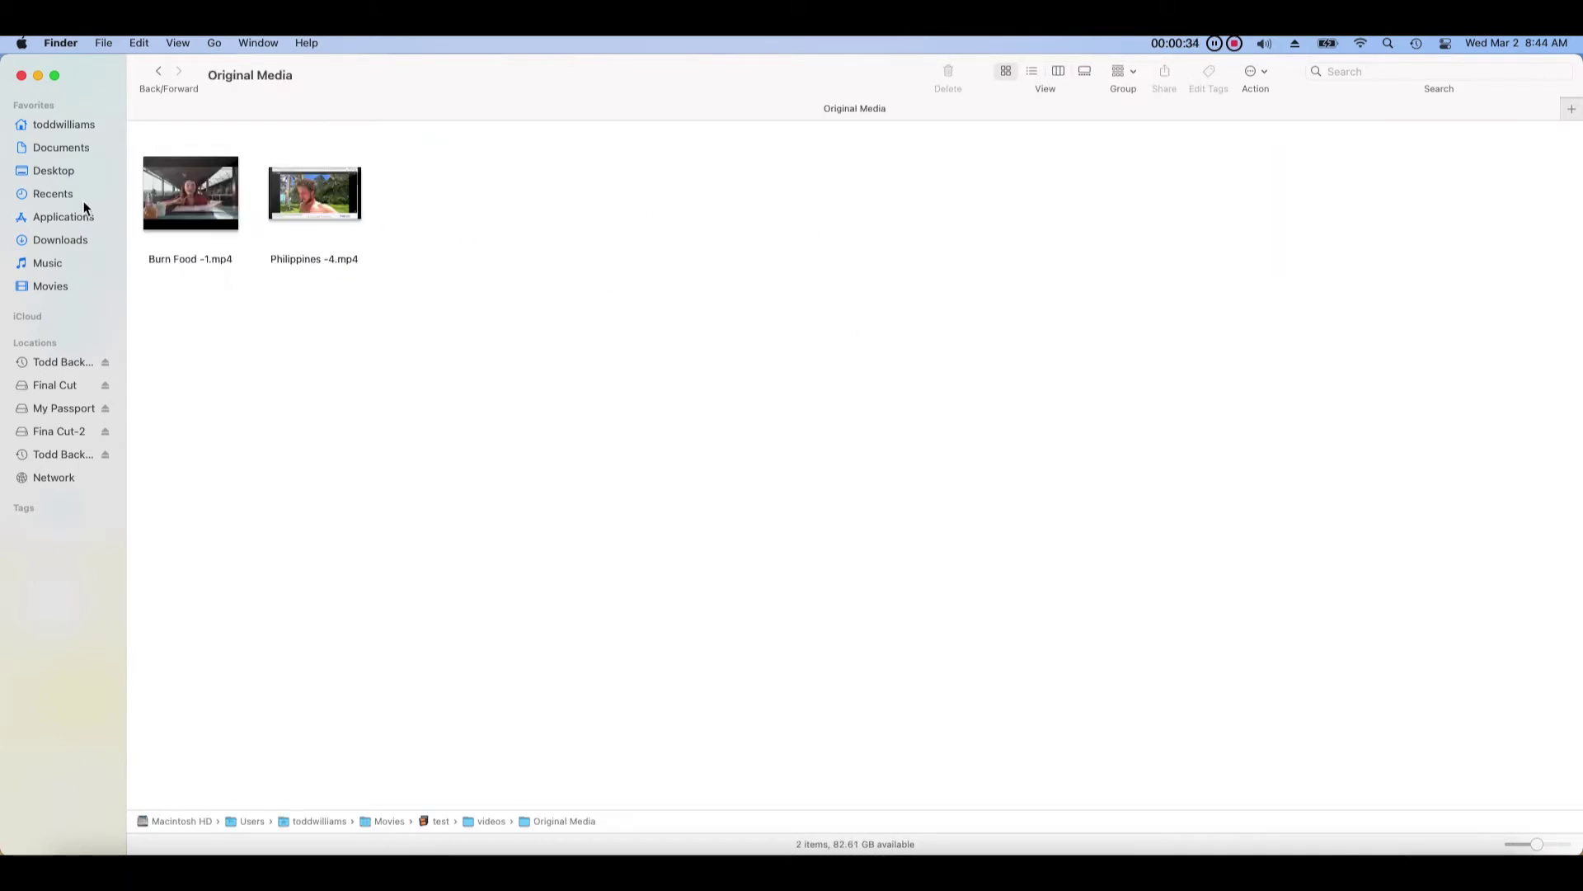
# Step: Open Documents > Random videos clip examples > videos test 1 in a separate Finder window beside Original Media to compare the clips
pyautogui.rightClick(62, 153)
pyautogui.press('Escape')
pyautogui.press('super+shift+o')
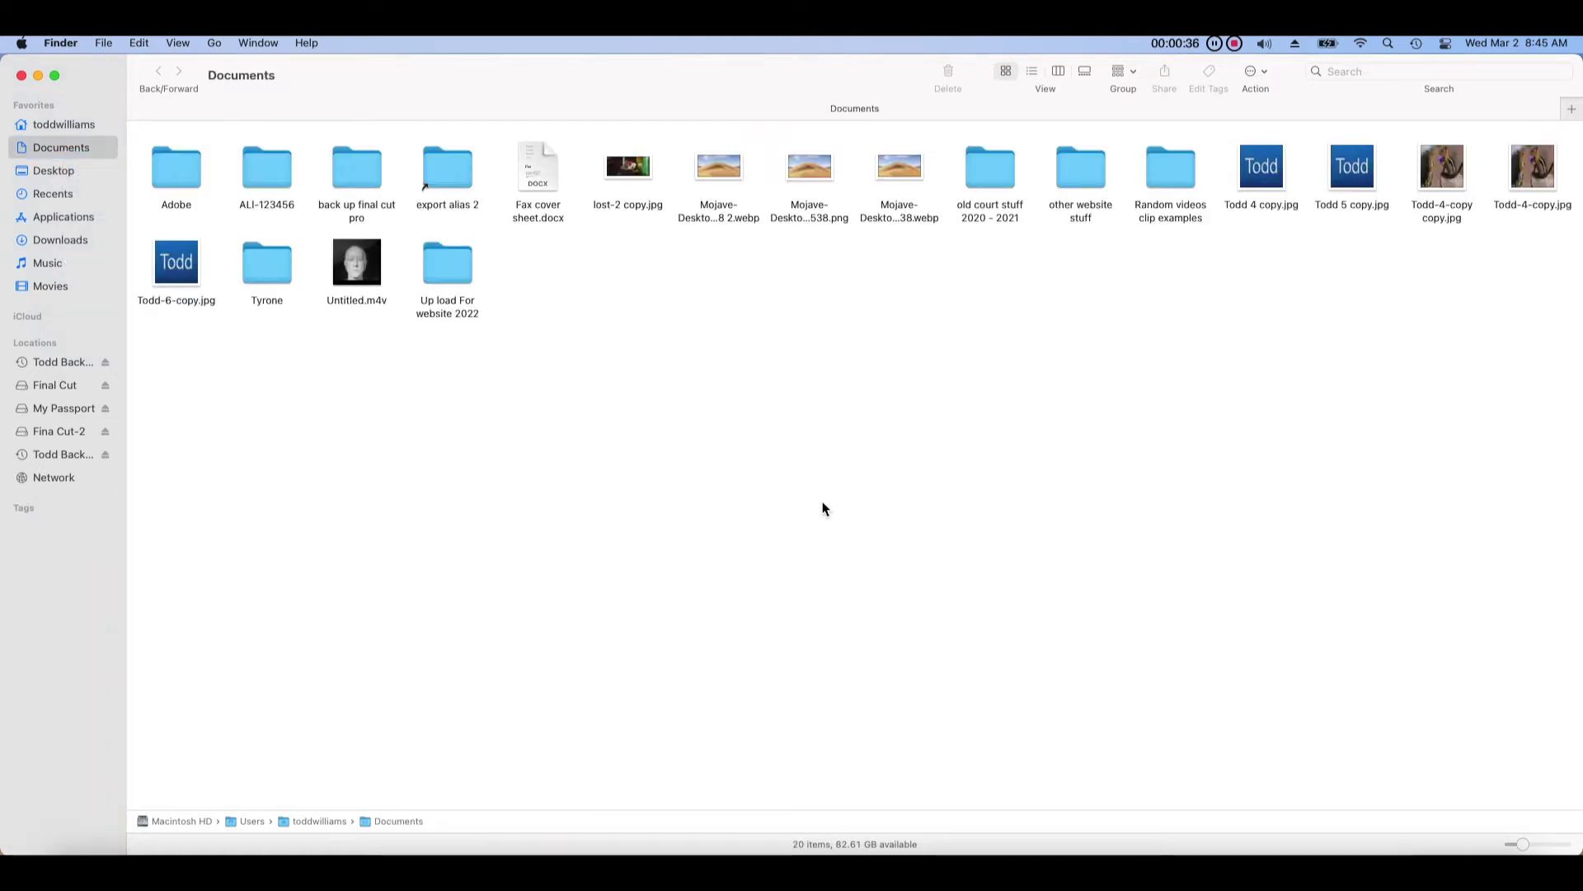
pyautogui.click(1155, 186)
pyautogui.doubleClick(1156, 185)
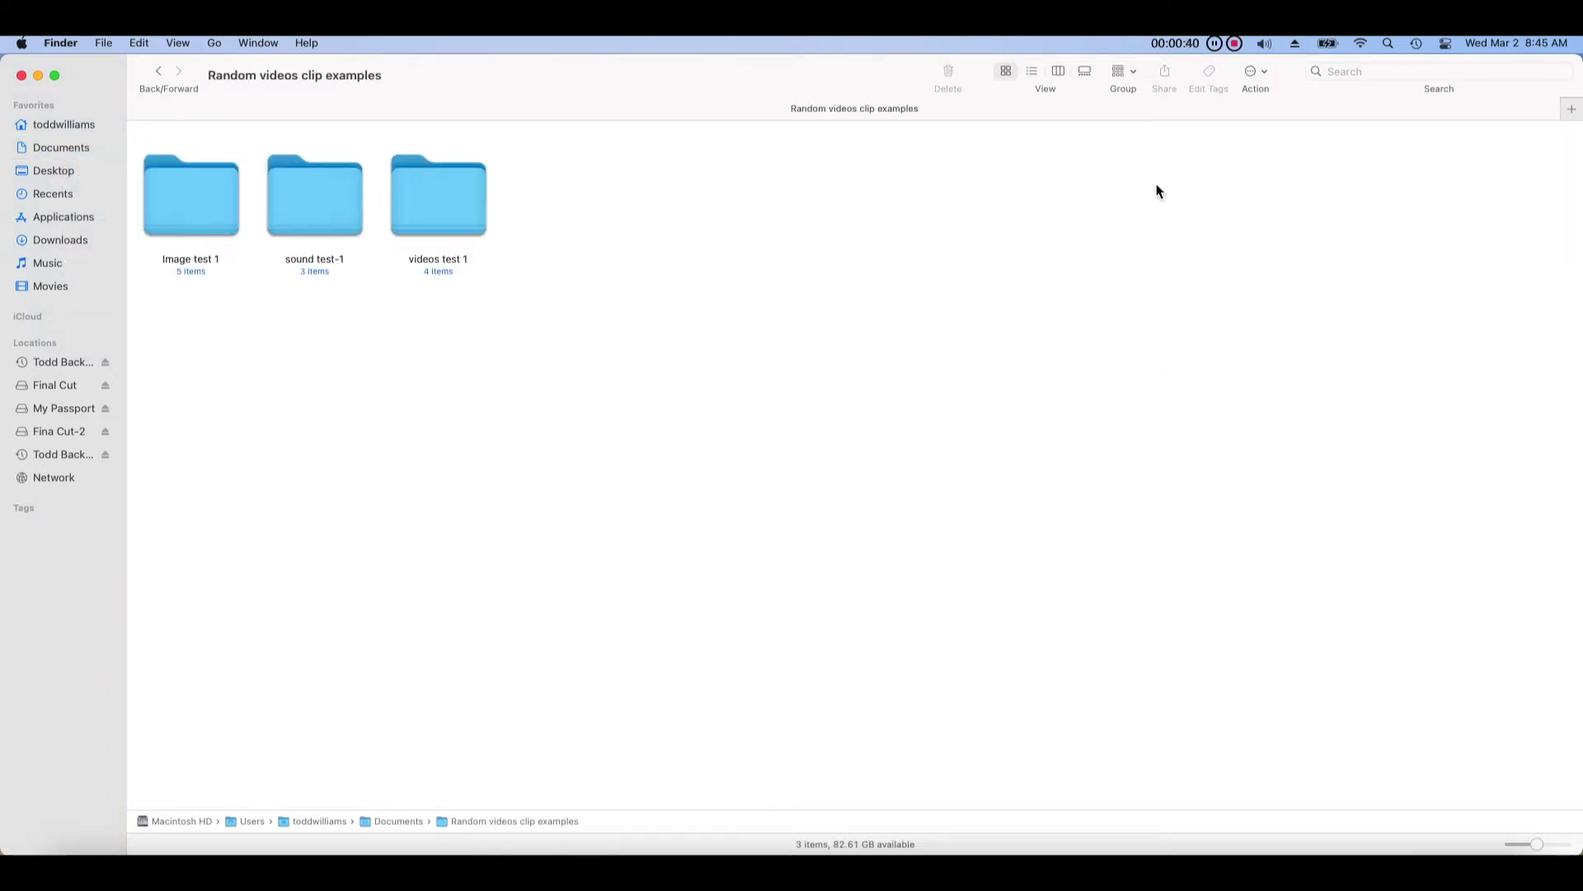
pyautogui.moveTo(586, 99); pyautogui.dragTo(1025, 130)
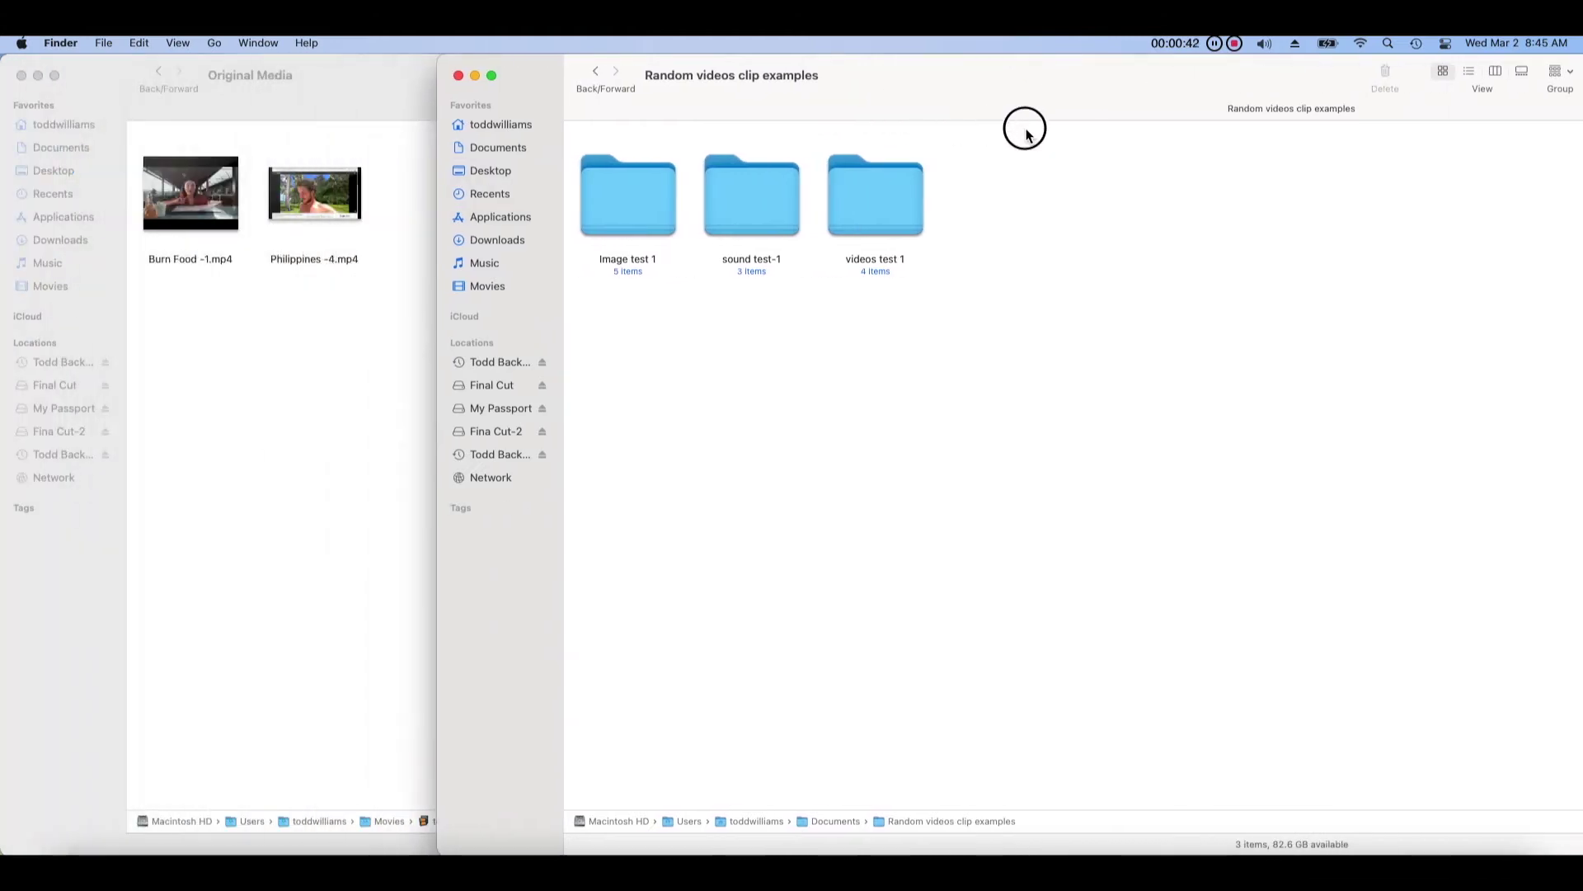
pyautogui.doubleClick(873, 235)
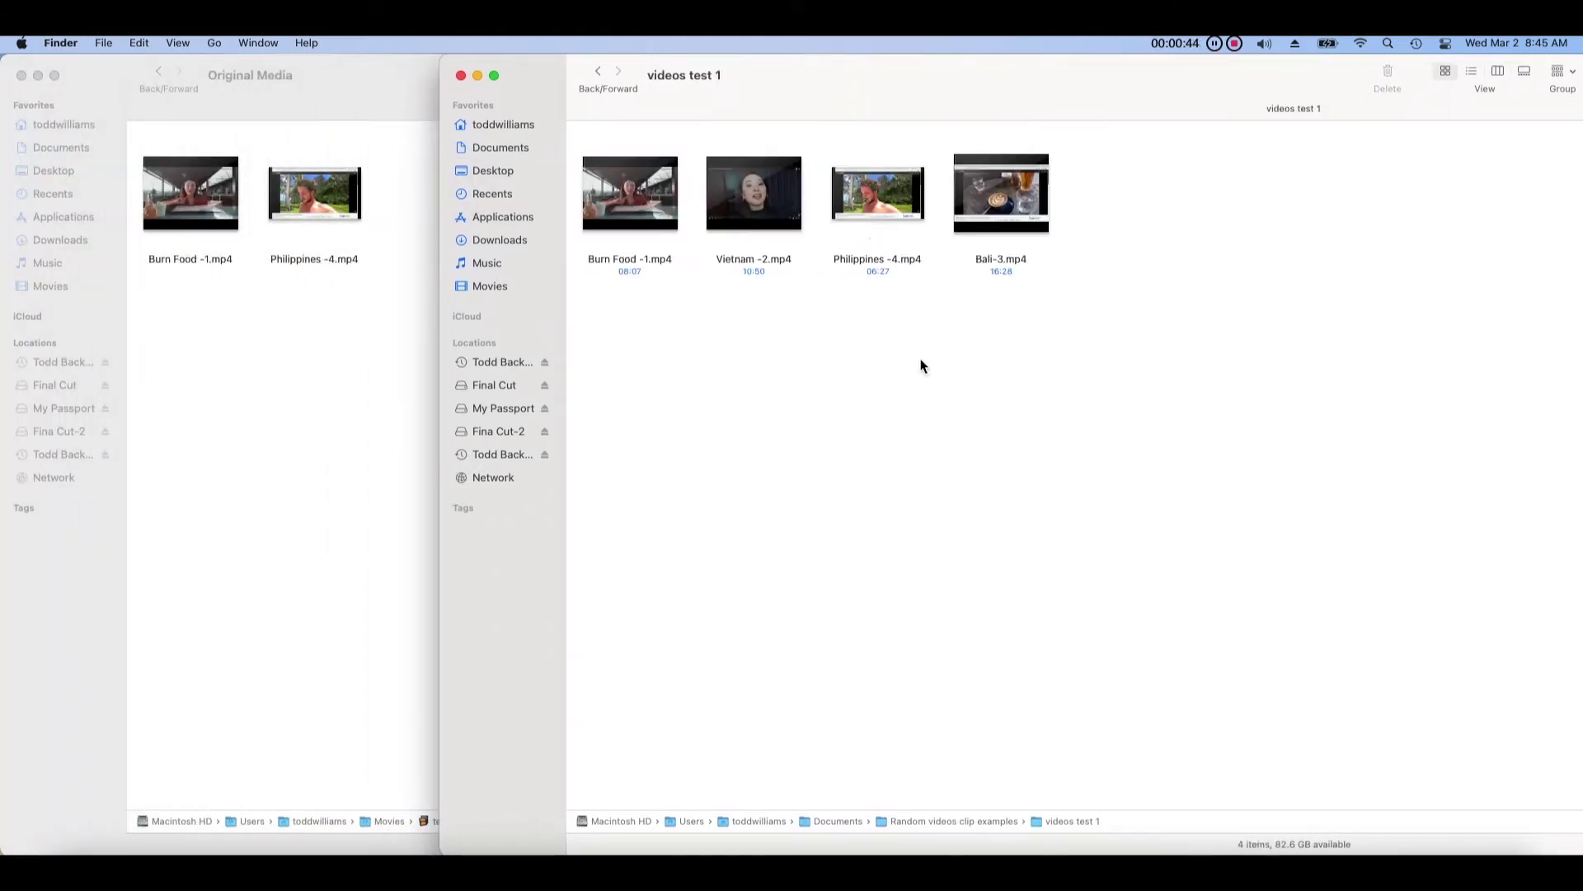
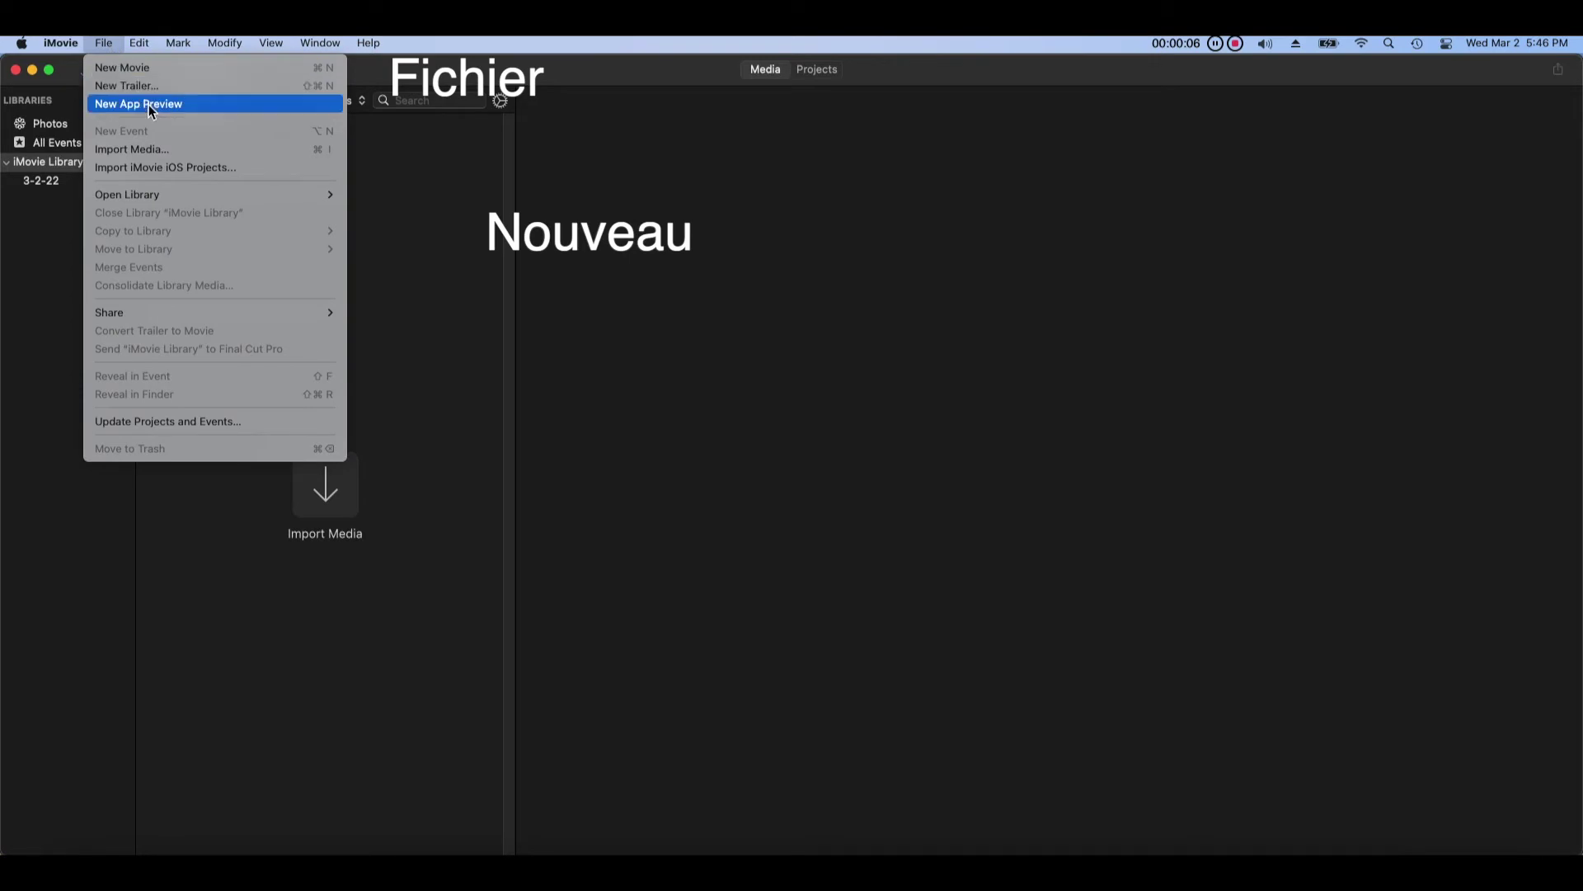
# Step: Create a new iMovie library in the Movies folder, named with the owner's first name followed by 1
pyautogui.moveTo(269, 197)
pyautogui.click(420, 223)
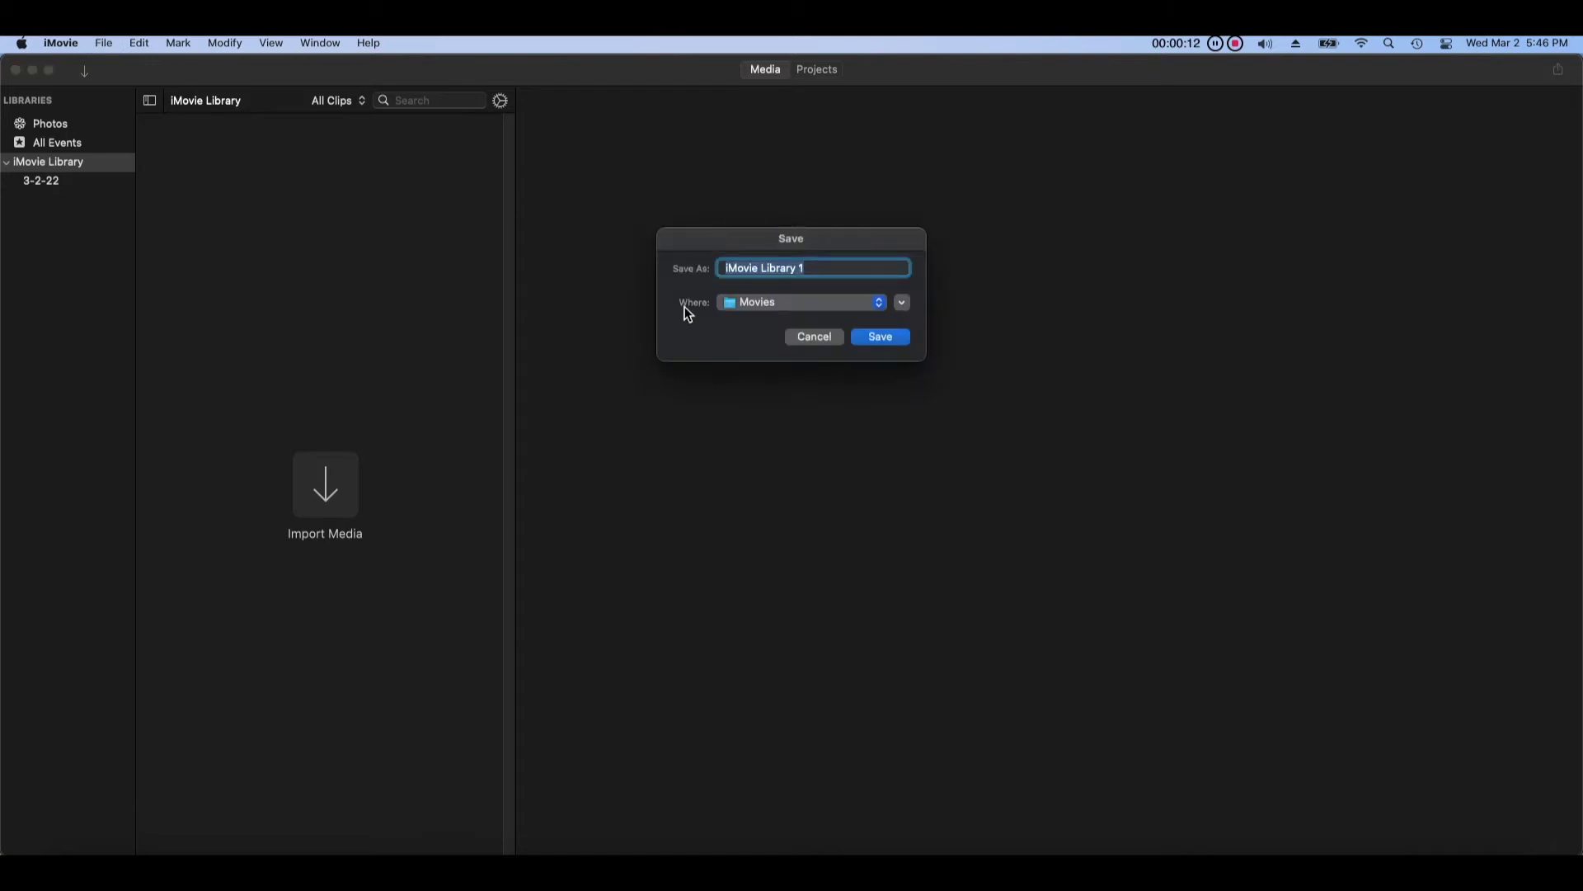
pyautogui.write('Todd 1')
pyautogui.press('BackSpace')
pyautogui.click(902, 341)
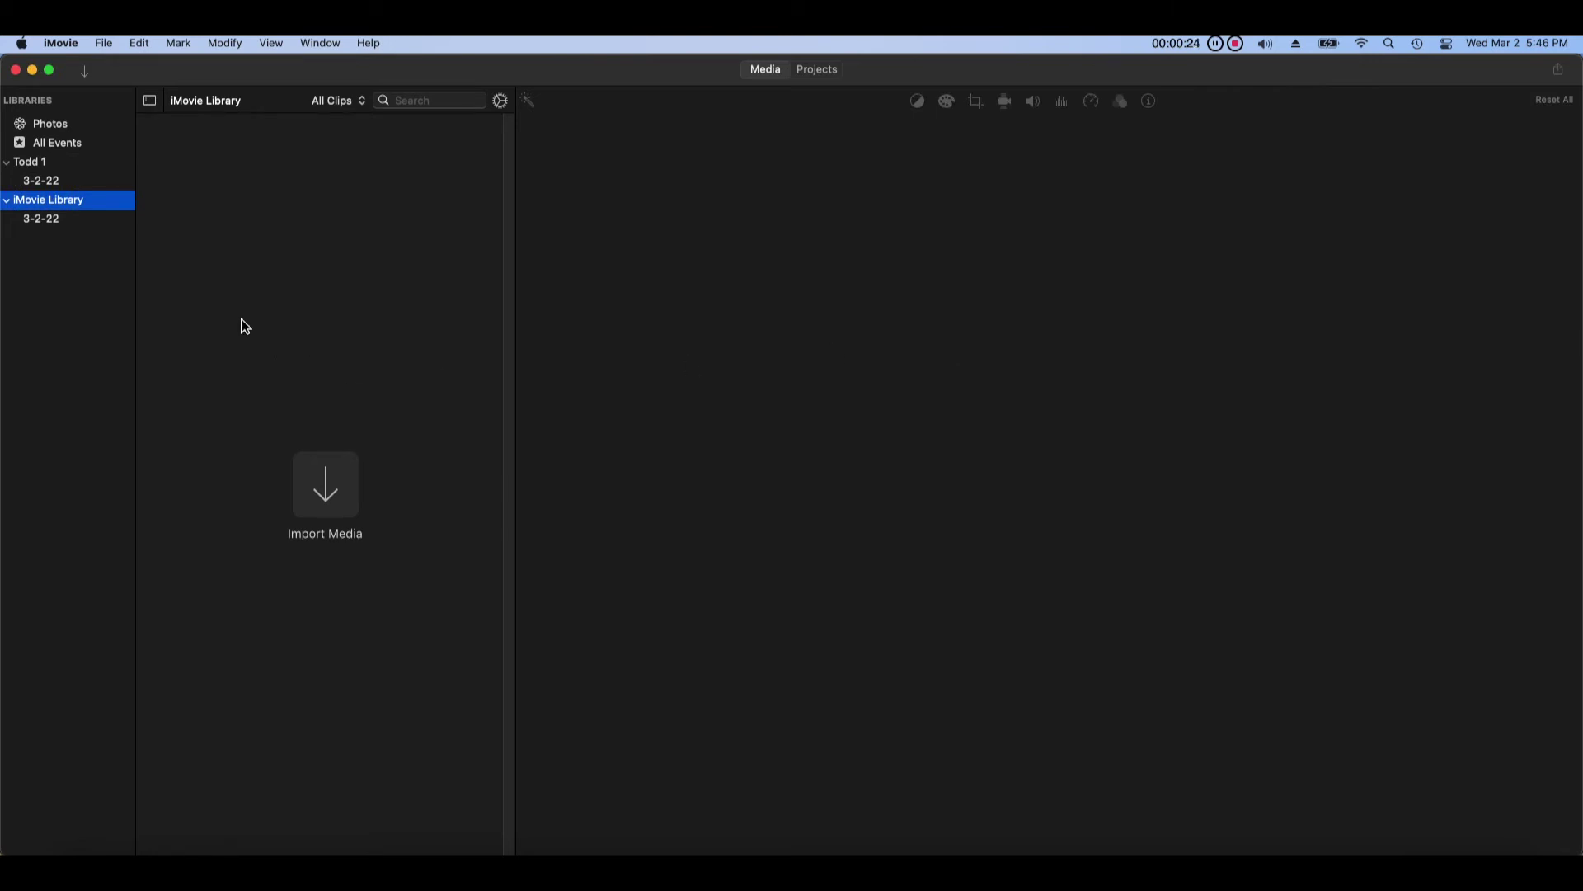
# Step: Close the iMovie Library, leaving only the newly created library open
pyautogui.click(99, 43)
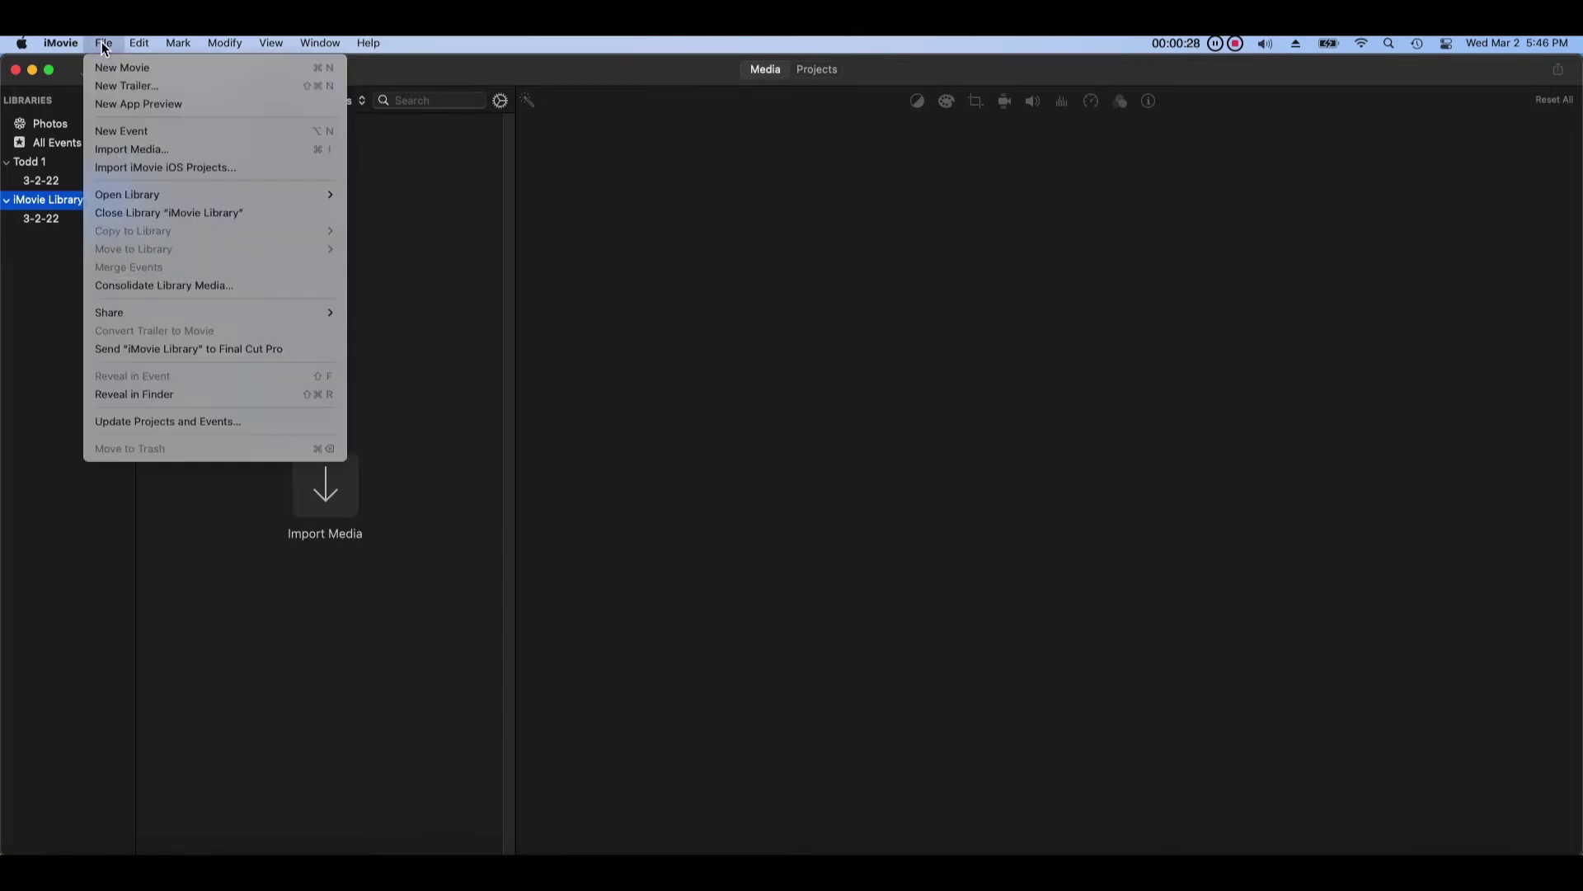
pyautogui.click(283, 219)
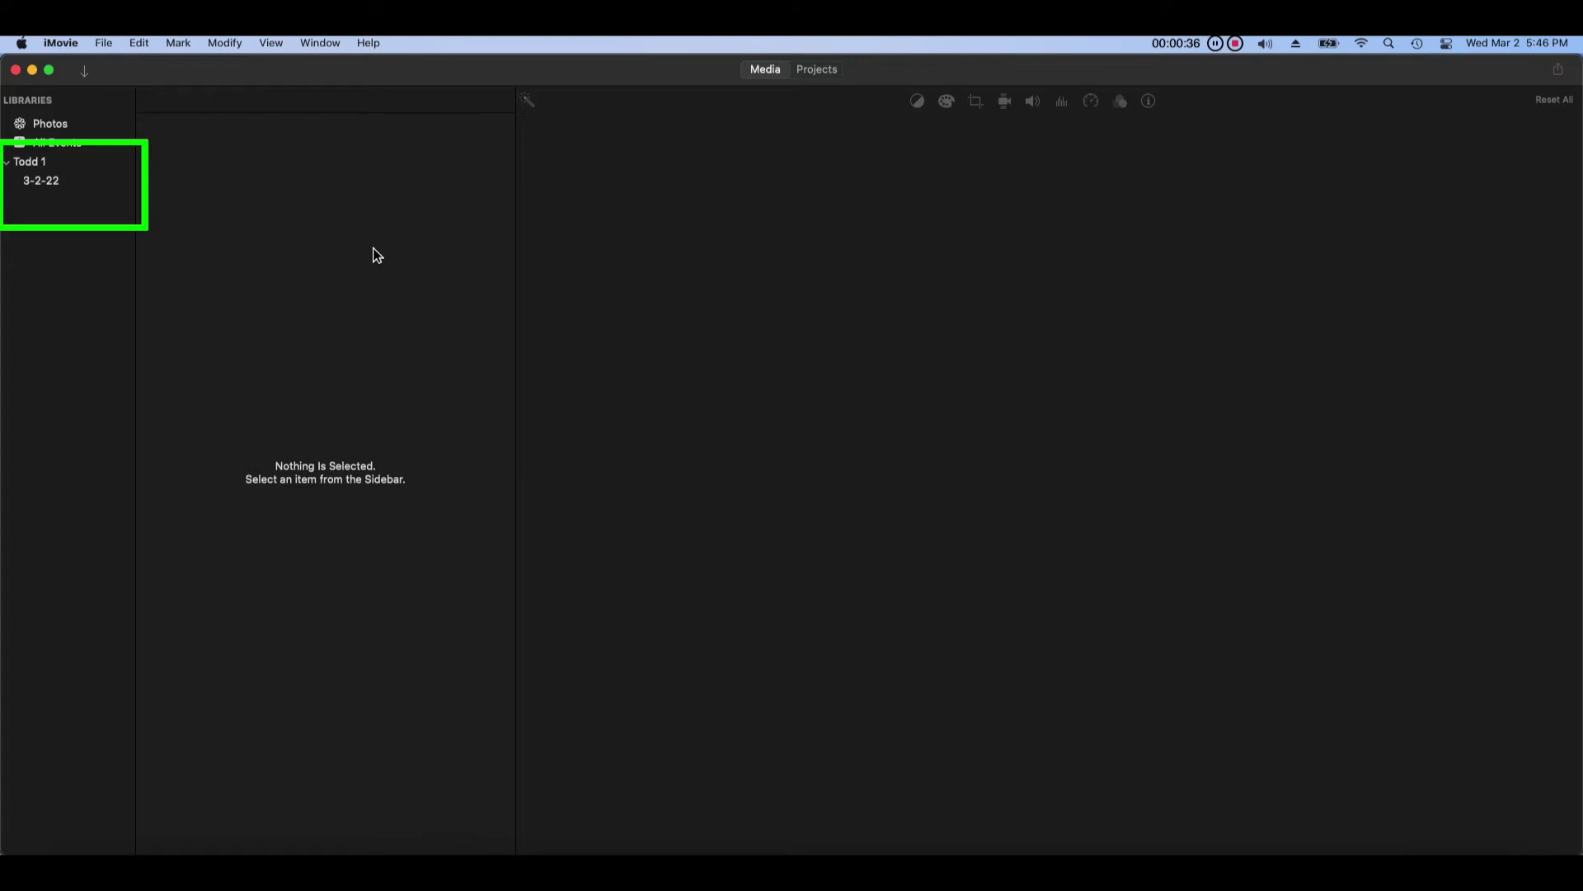
pyautogui.click(1437, 871)
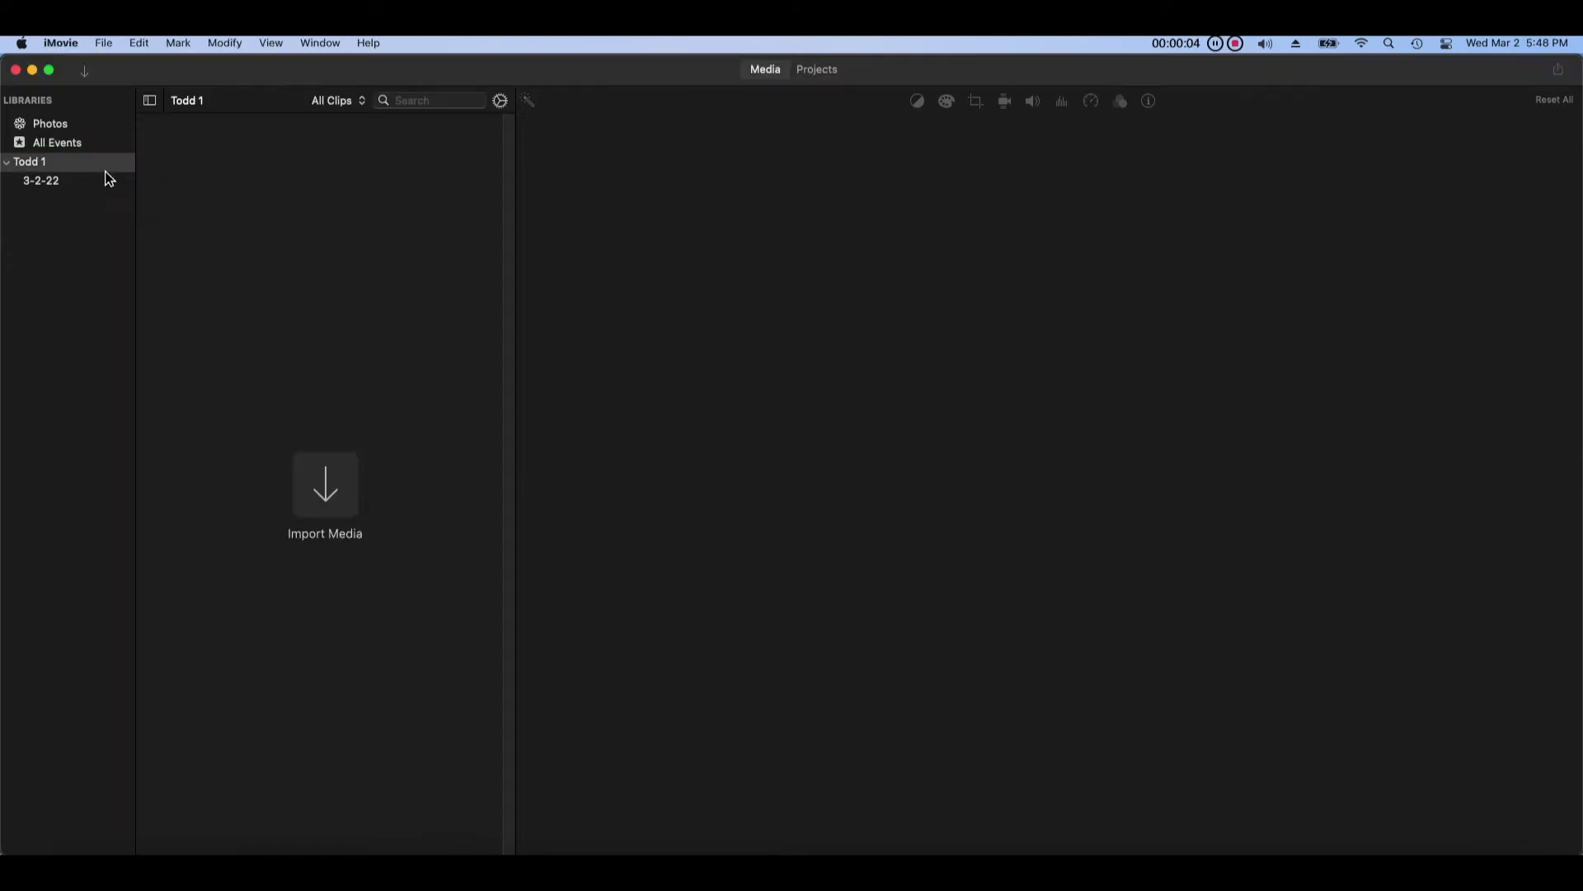
# Step: Create a new event in the open library and name it sound
pyautogui.click(103, 165)
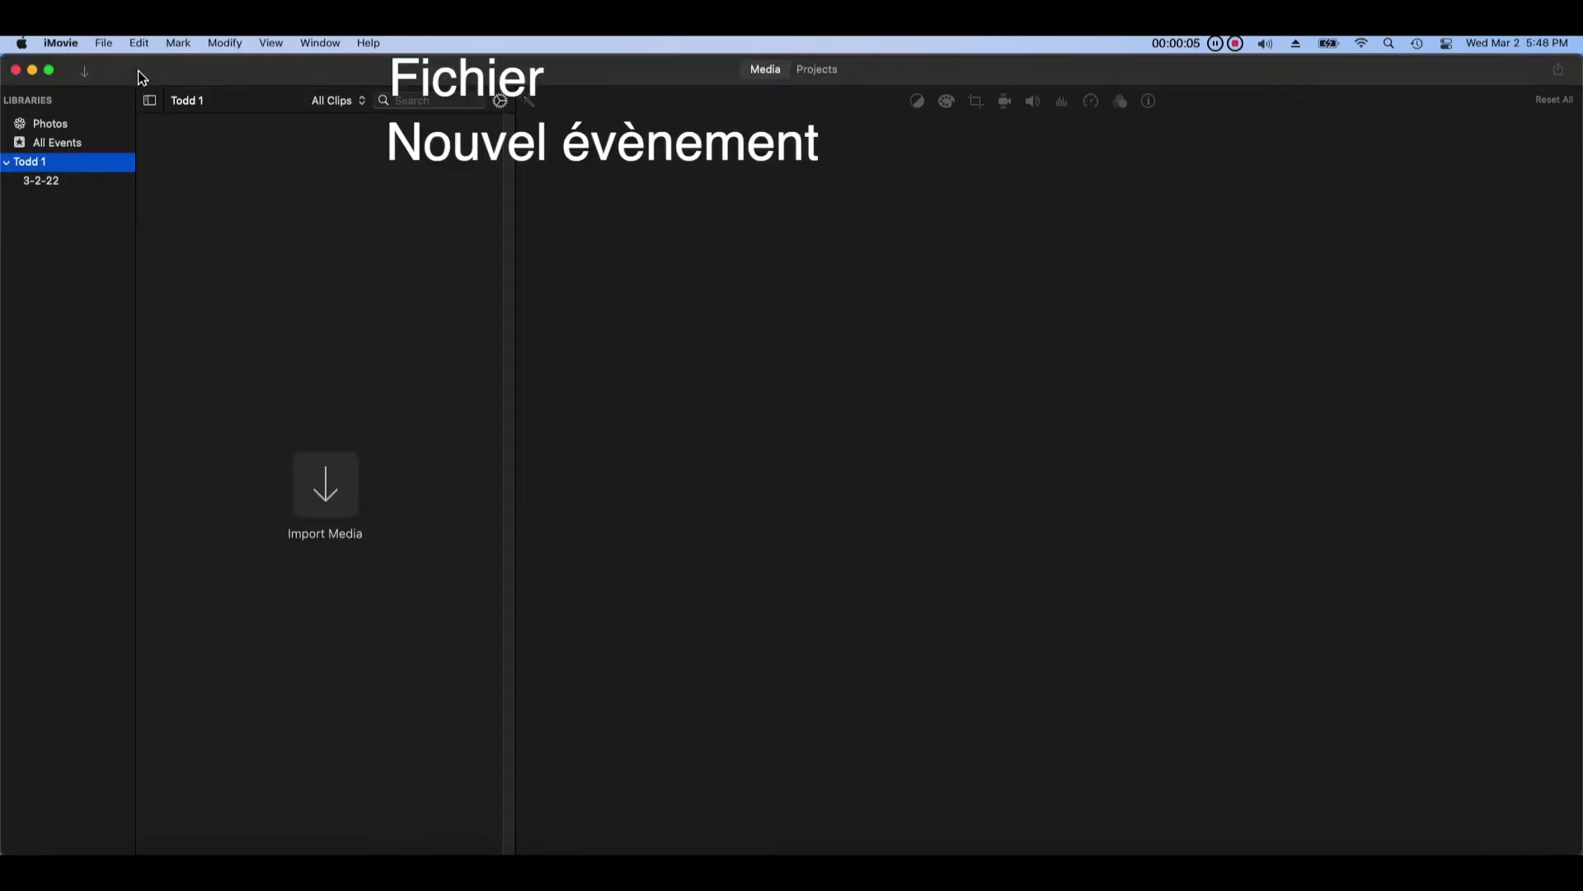
pyautogui.click(104, 43)
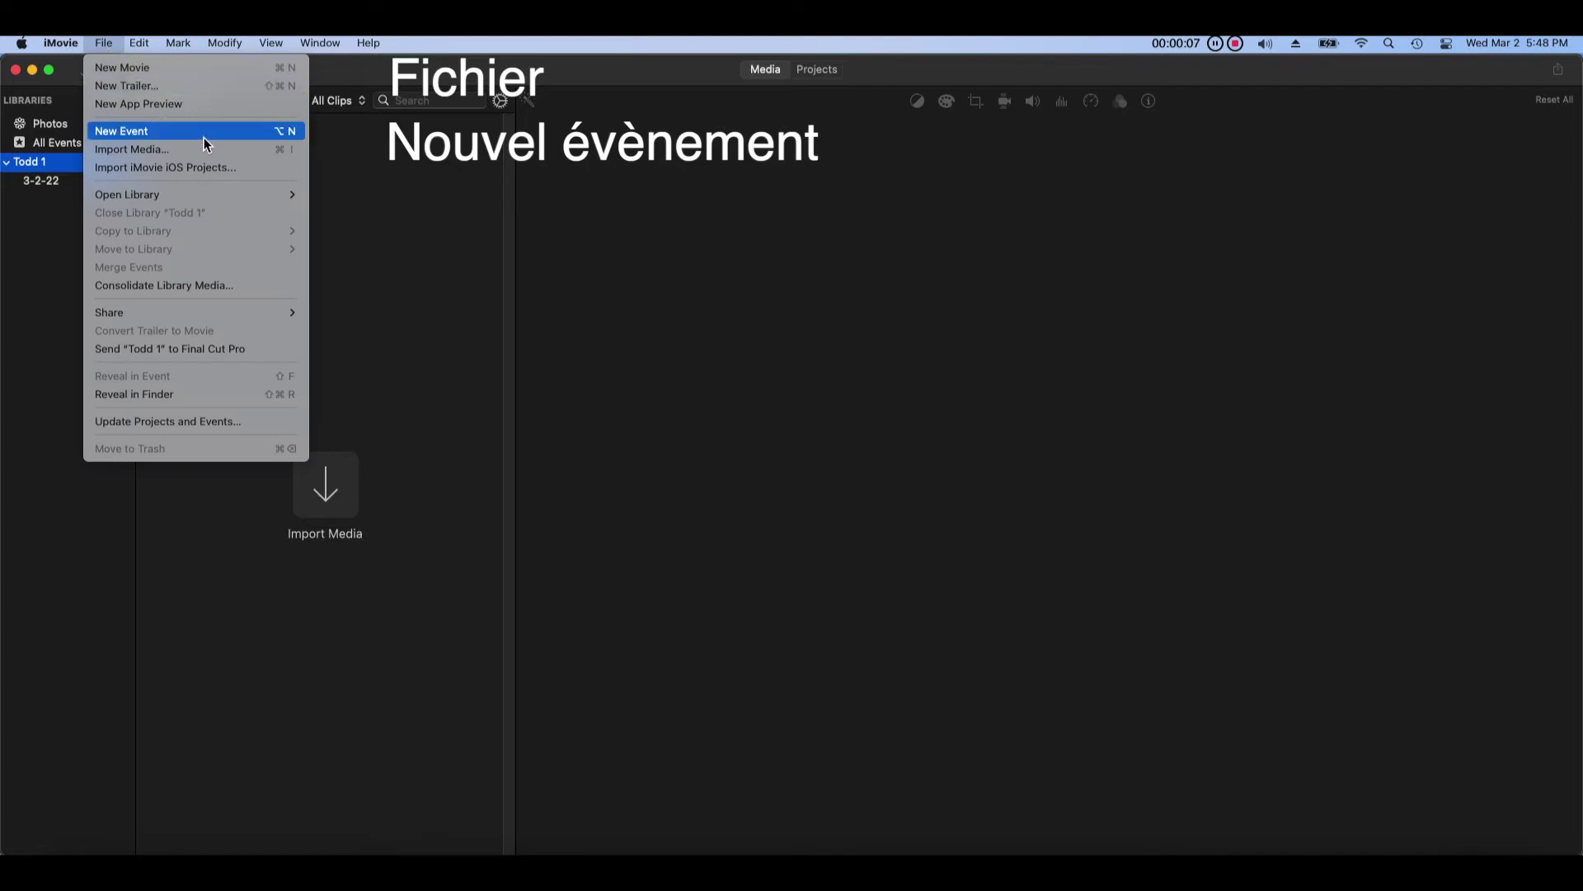
pyautogui.click(258, 142)
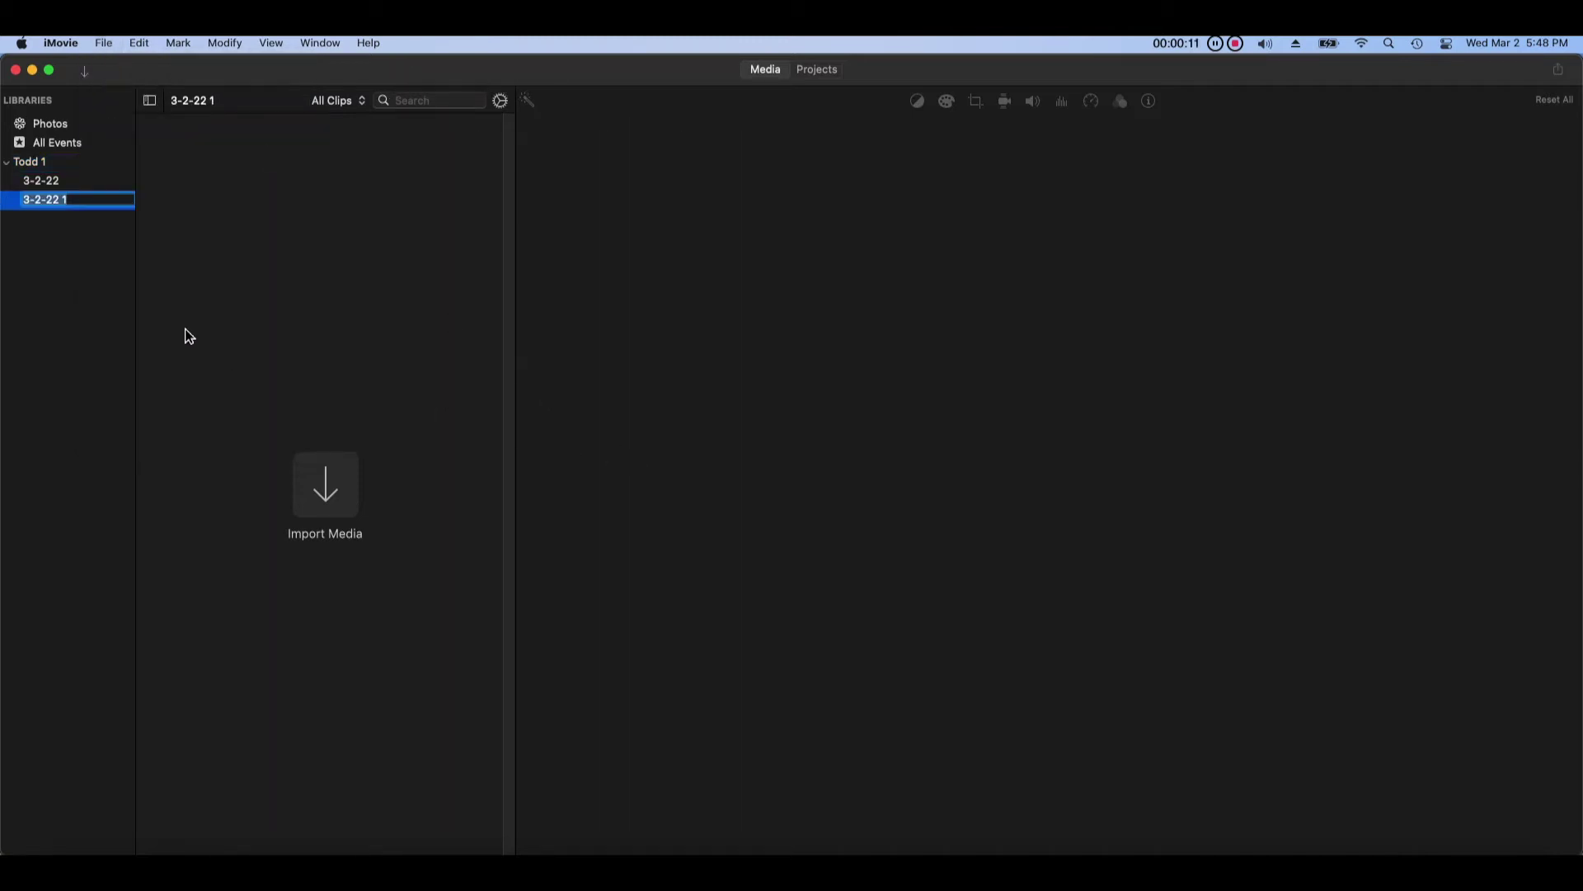
pyautogui.rightClick(64, 200)
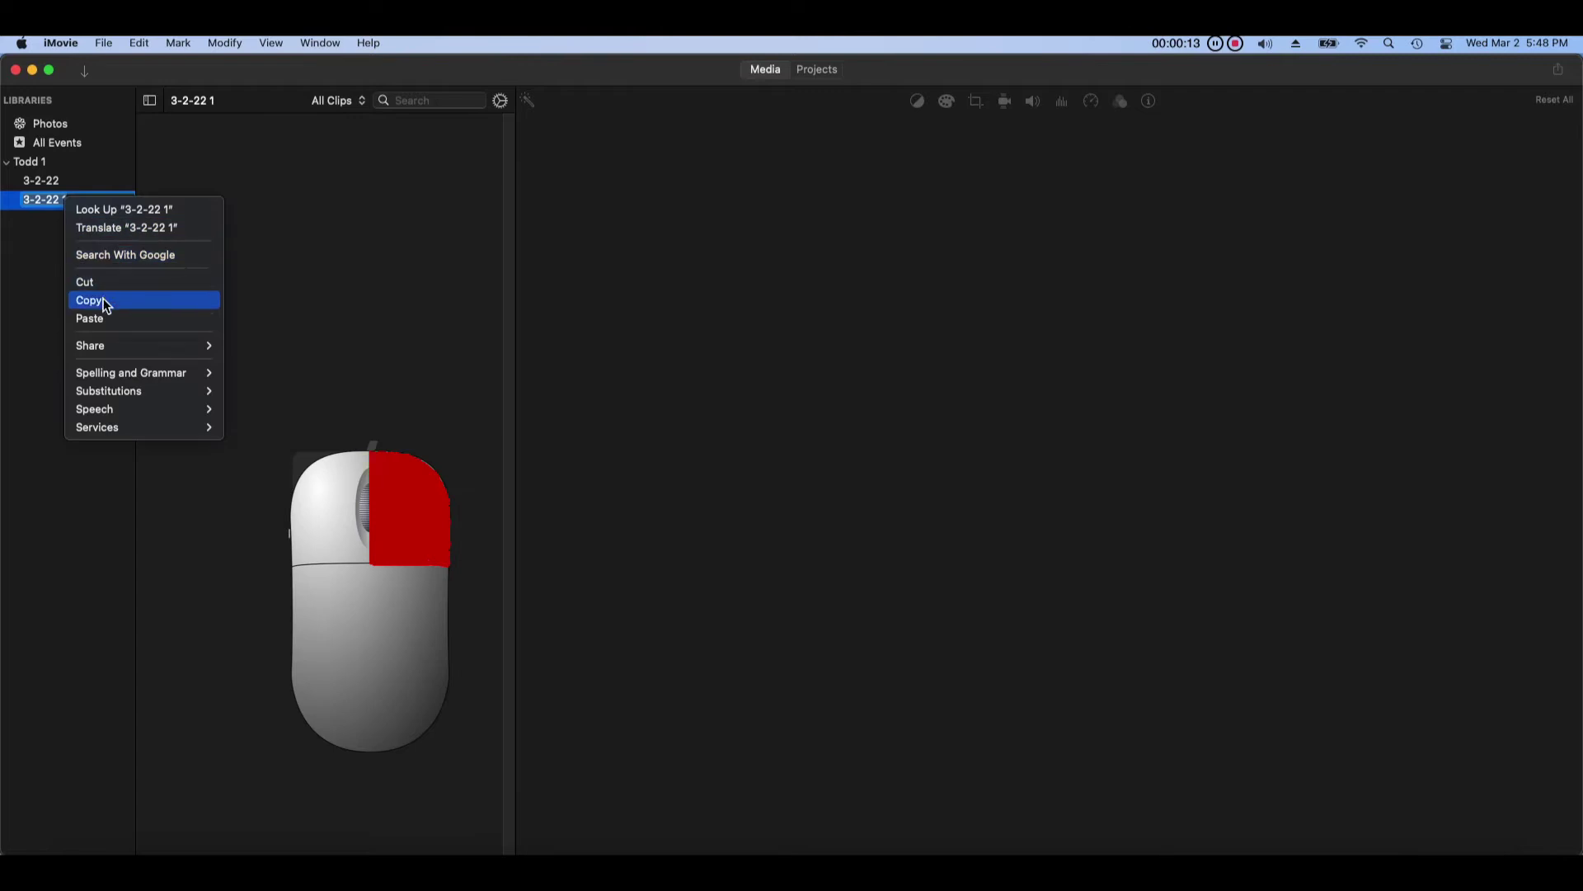
pyautogui.click(102, 320)
pyautogui.press('Return')
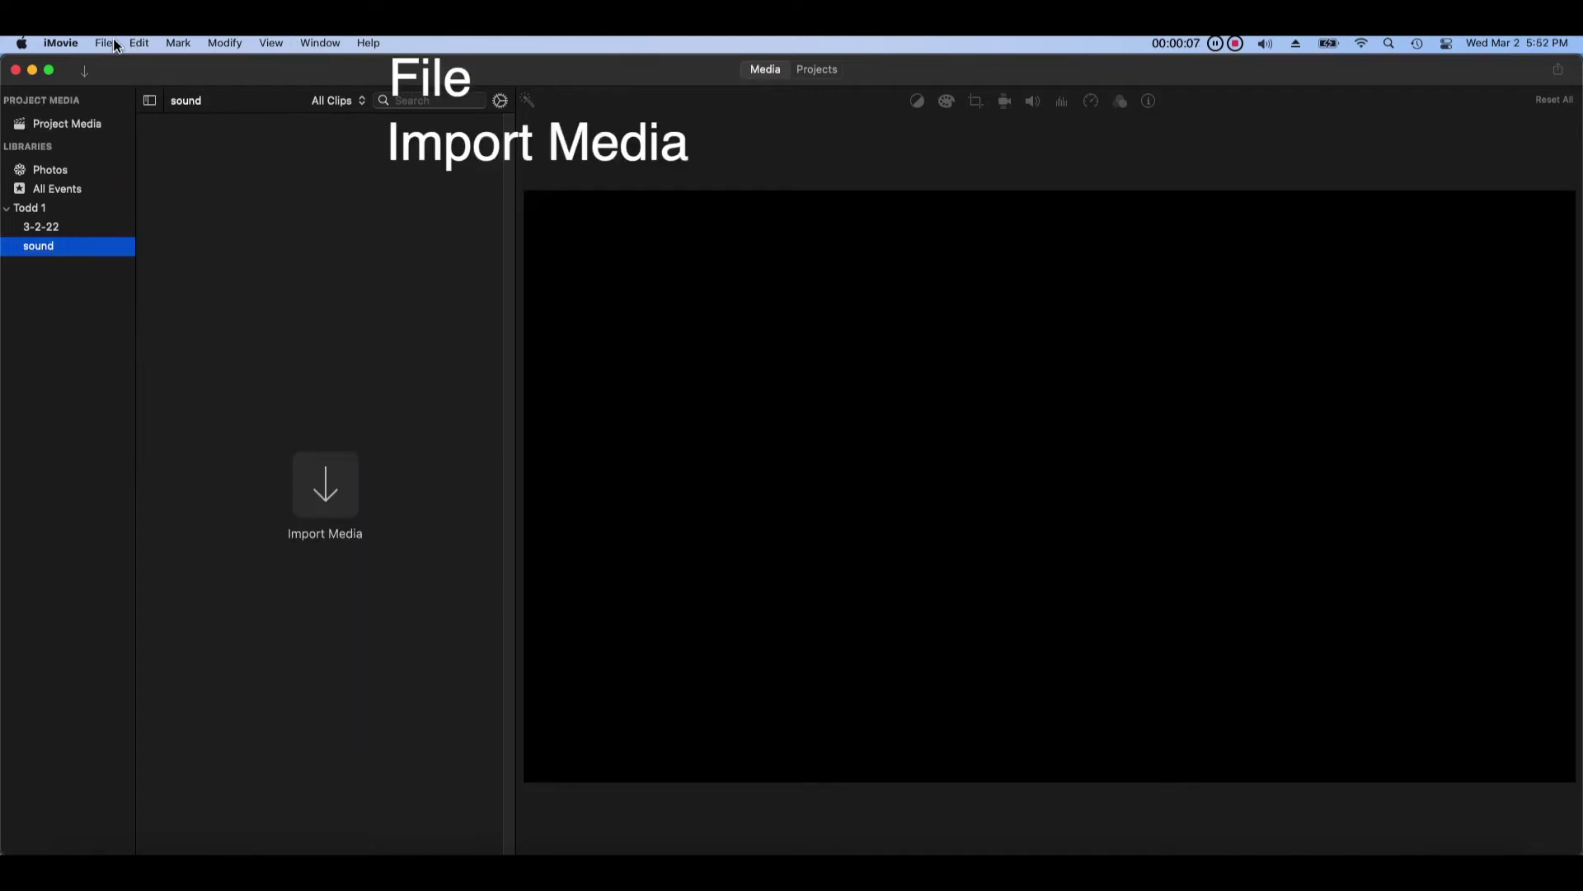
# Step: Import the sound test-1 folder into the sound event
pyautogui.click(101, 45)
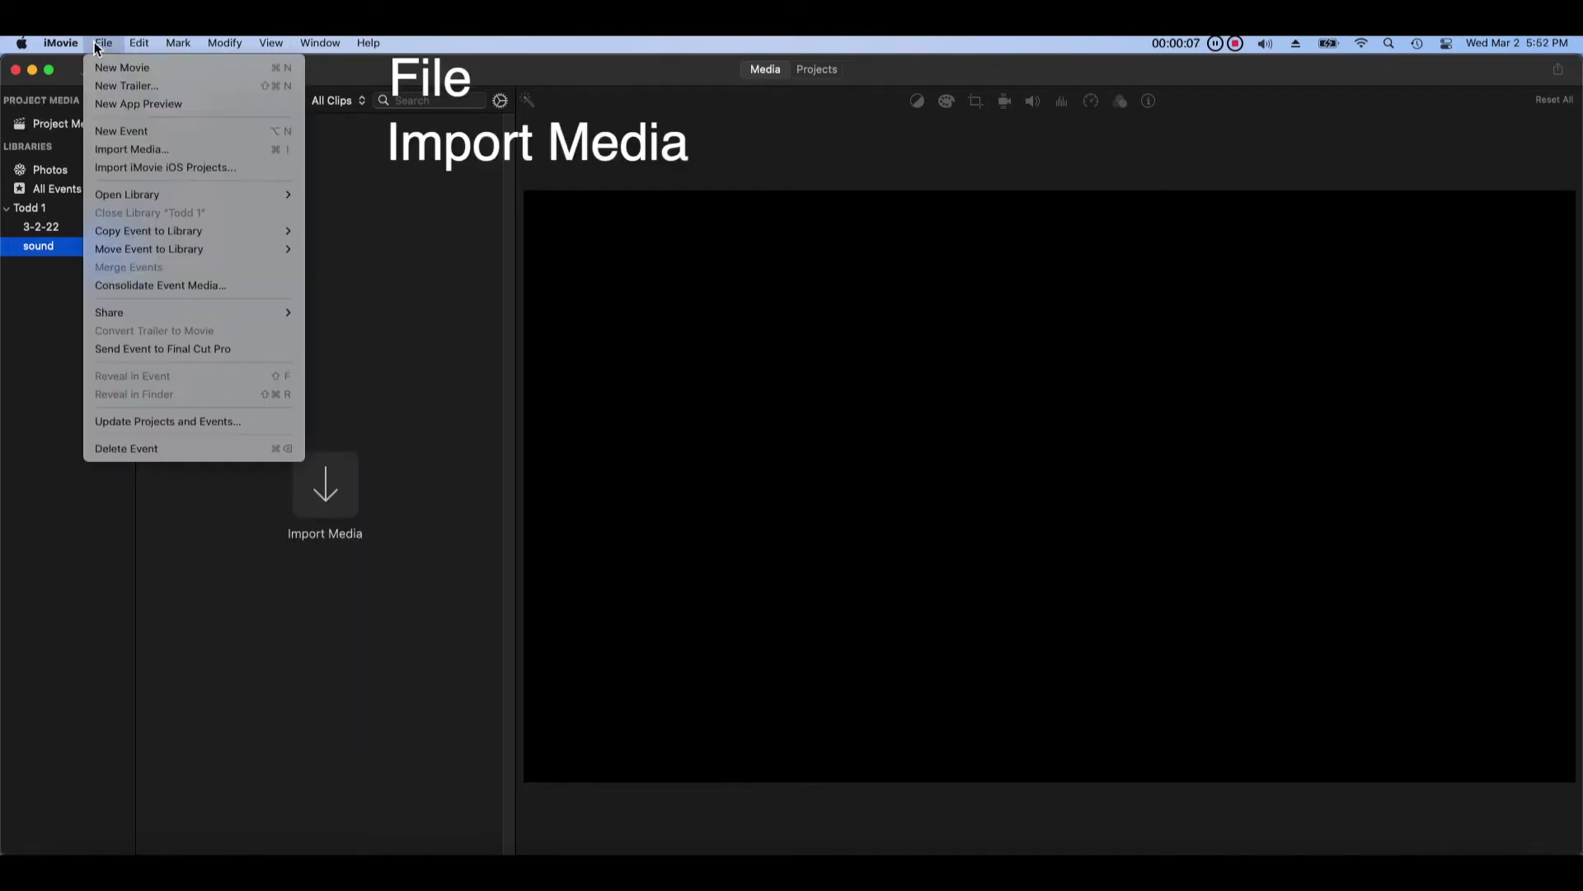
pyautogui.click(230, 156)
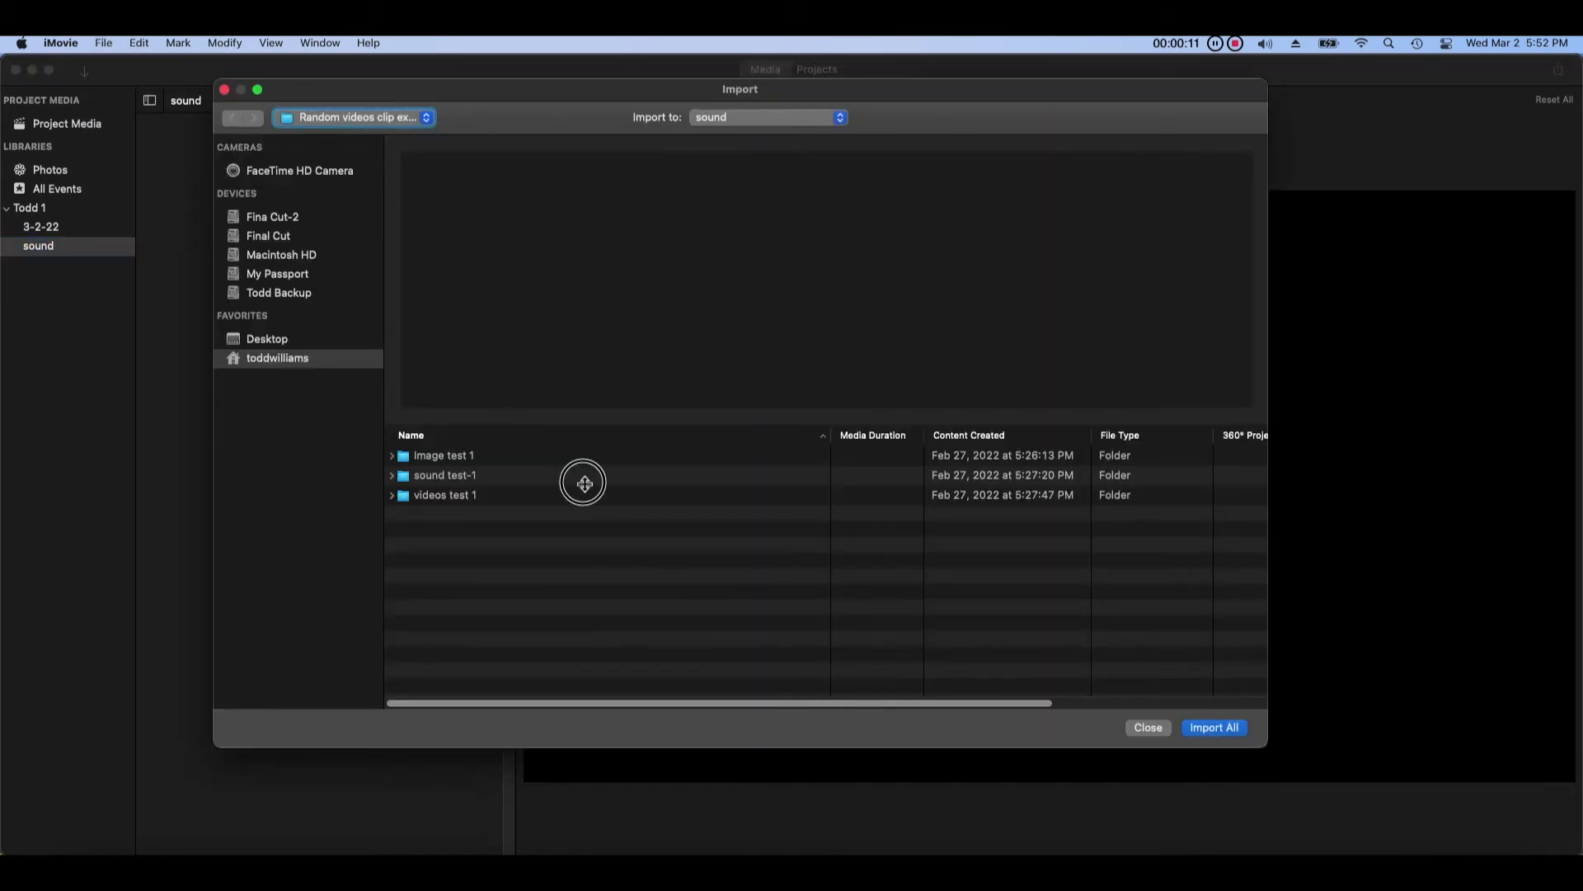
pyautogui.click(585, 484)
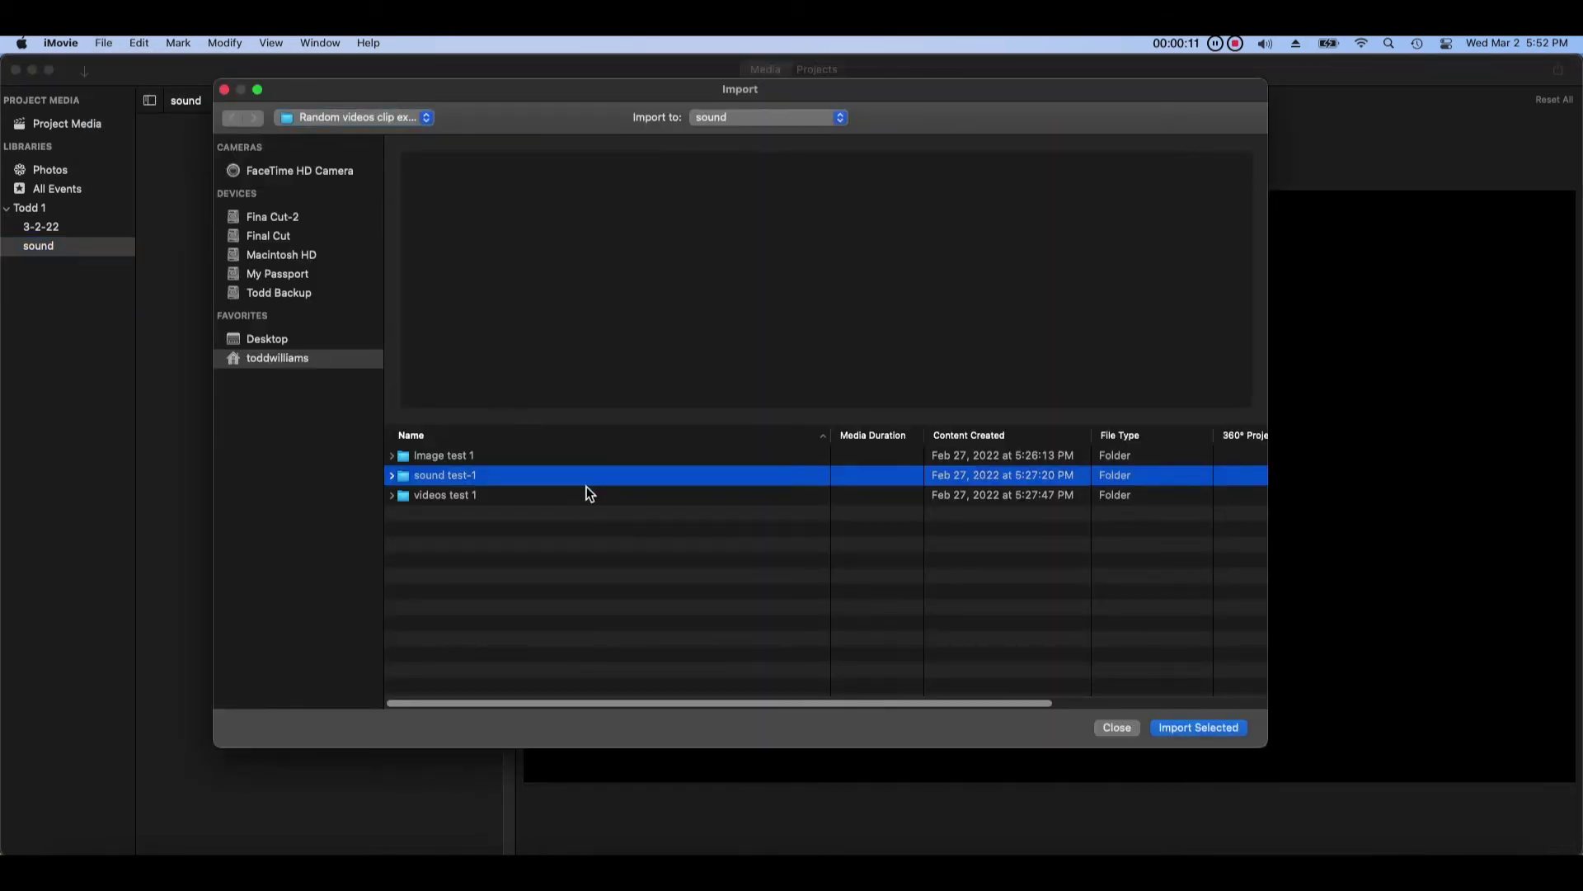
pyautogui.click(1200, 729)
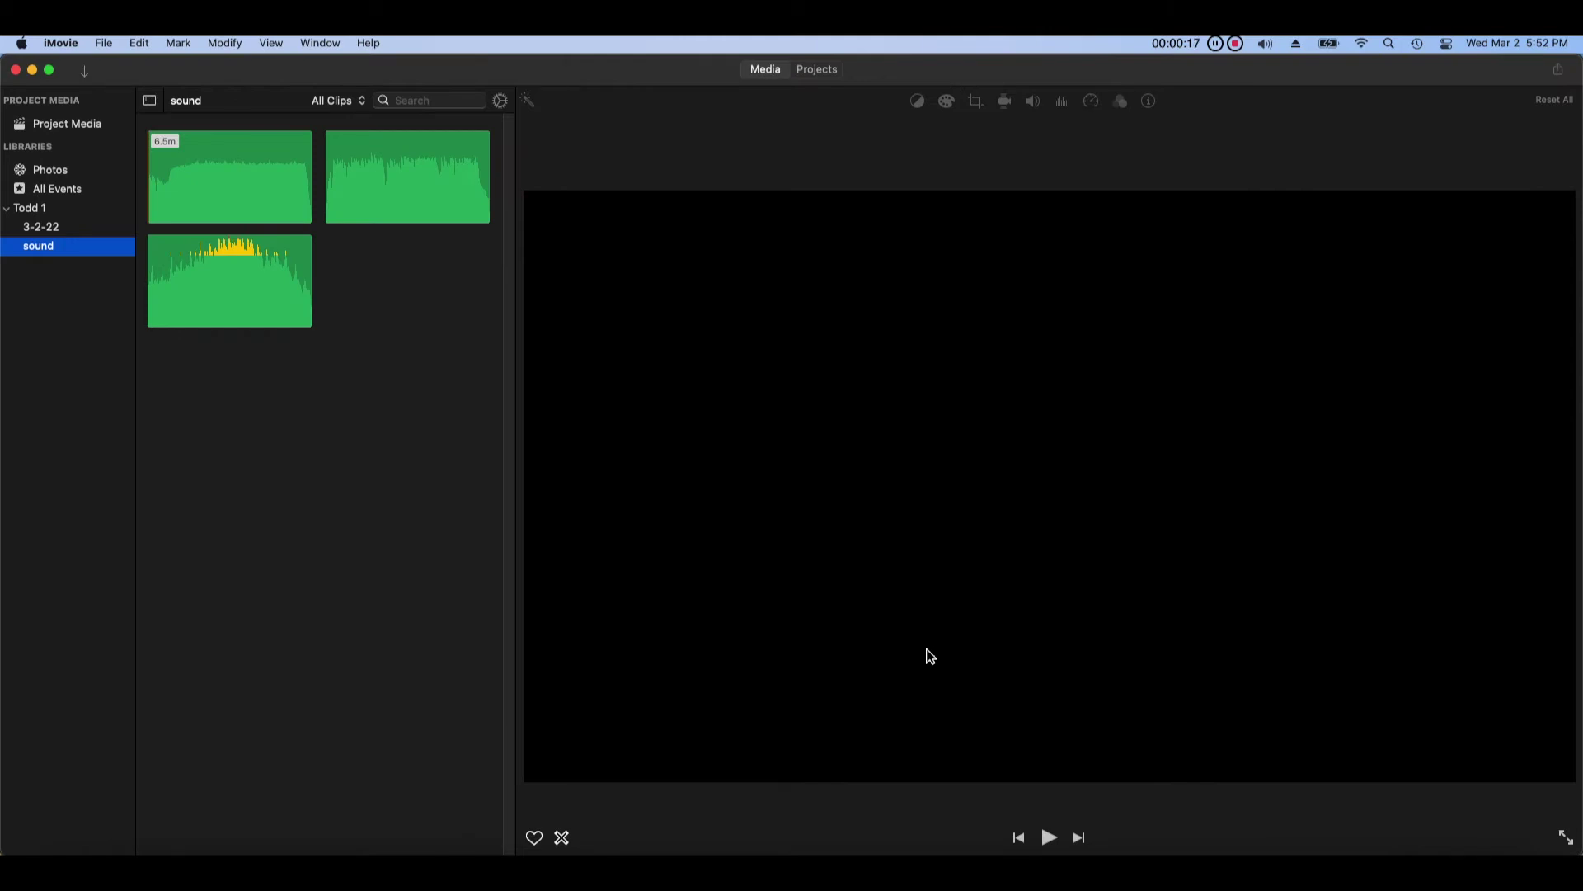
# Step: Delete the empty 3-2-22 event from the library
pyautogui.click(85, 229)
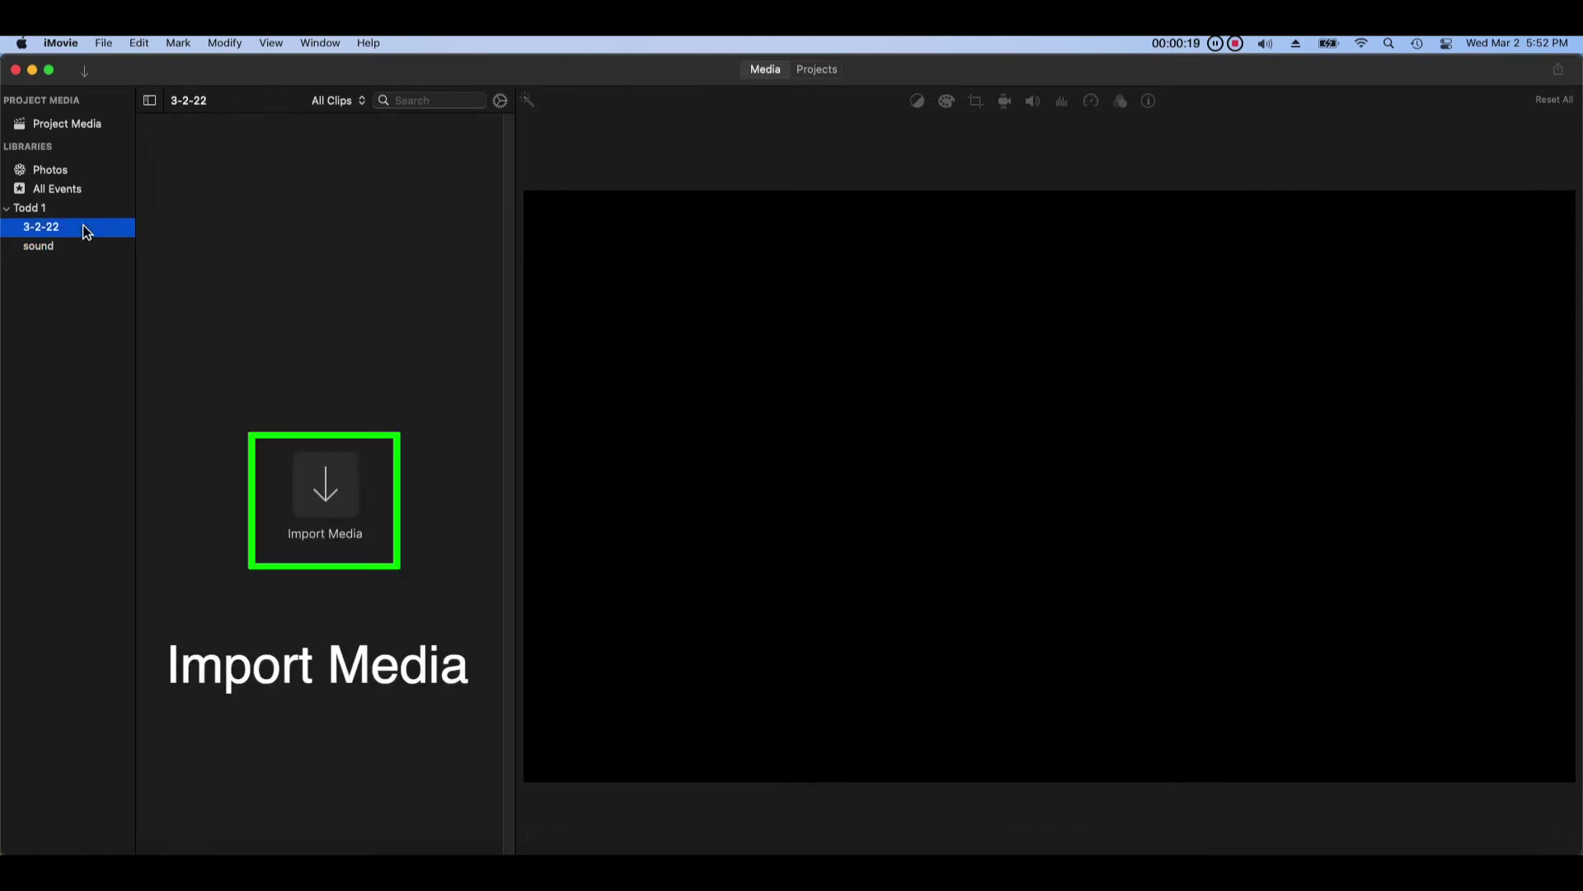
pyautogui.click(104, 46)
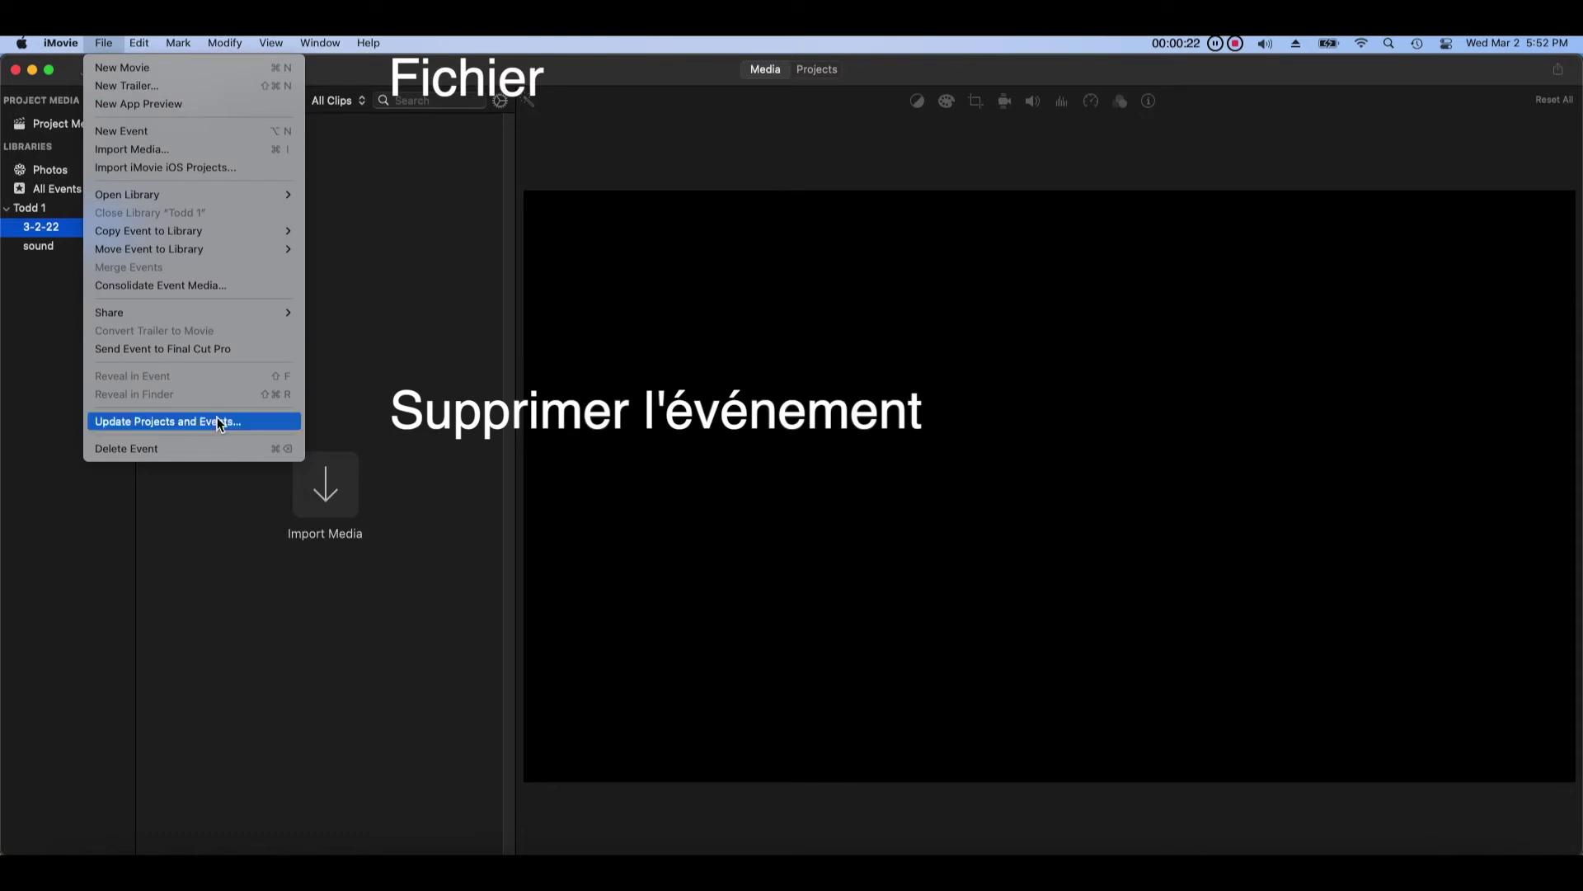
pyautogui.click(244, 454)
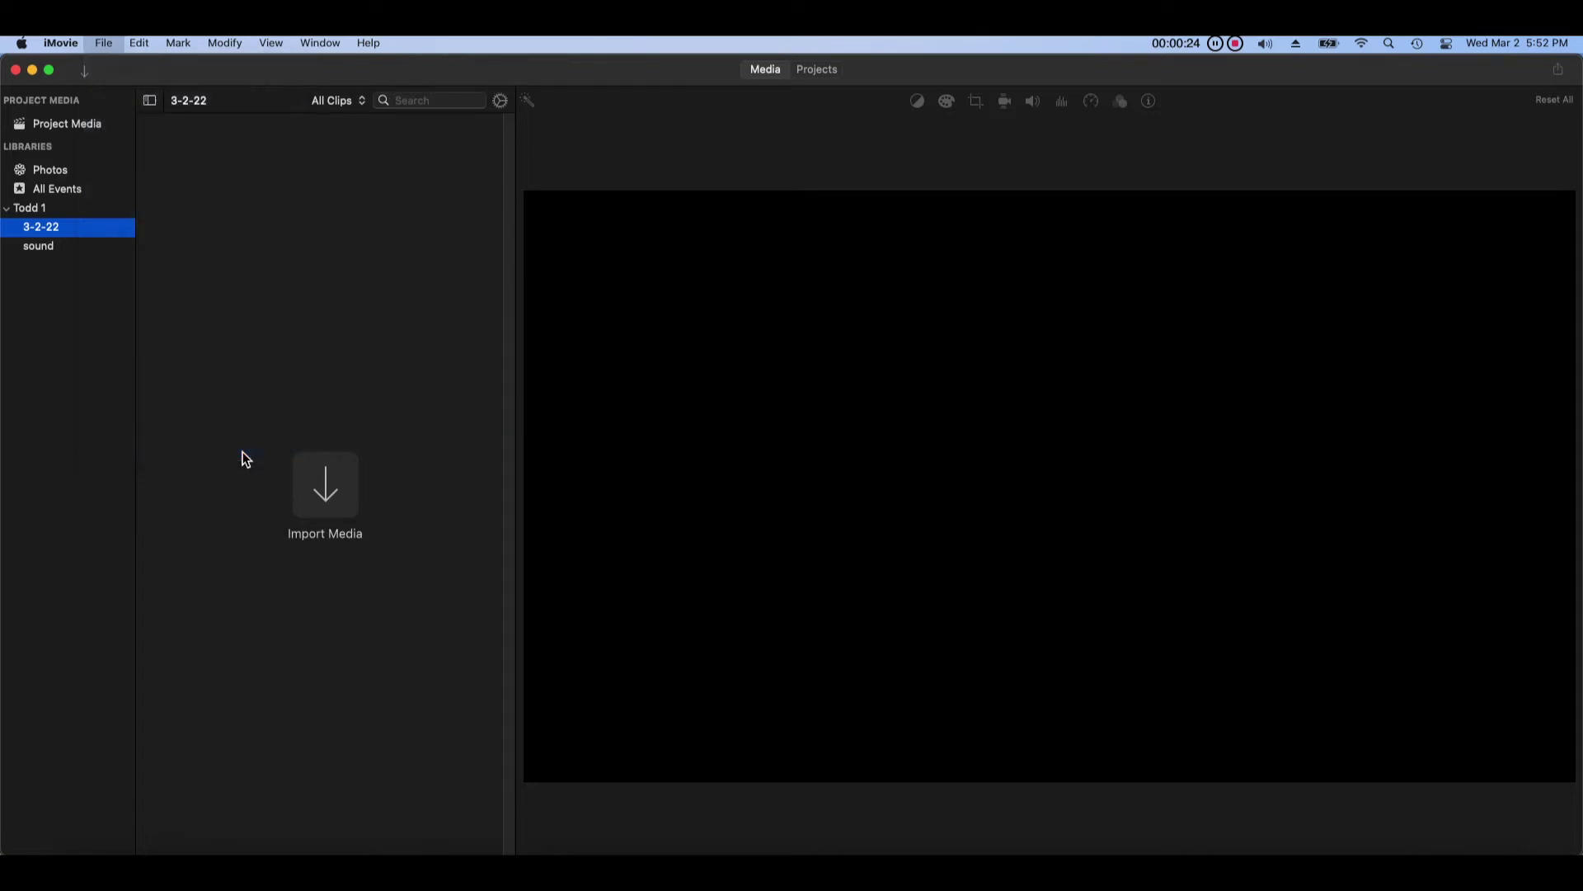
pyautogui.click(839, 375)
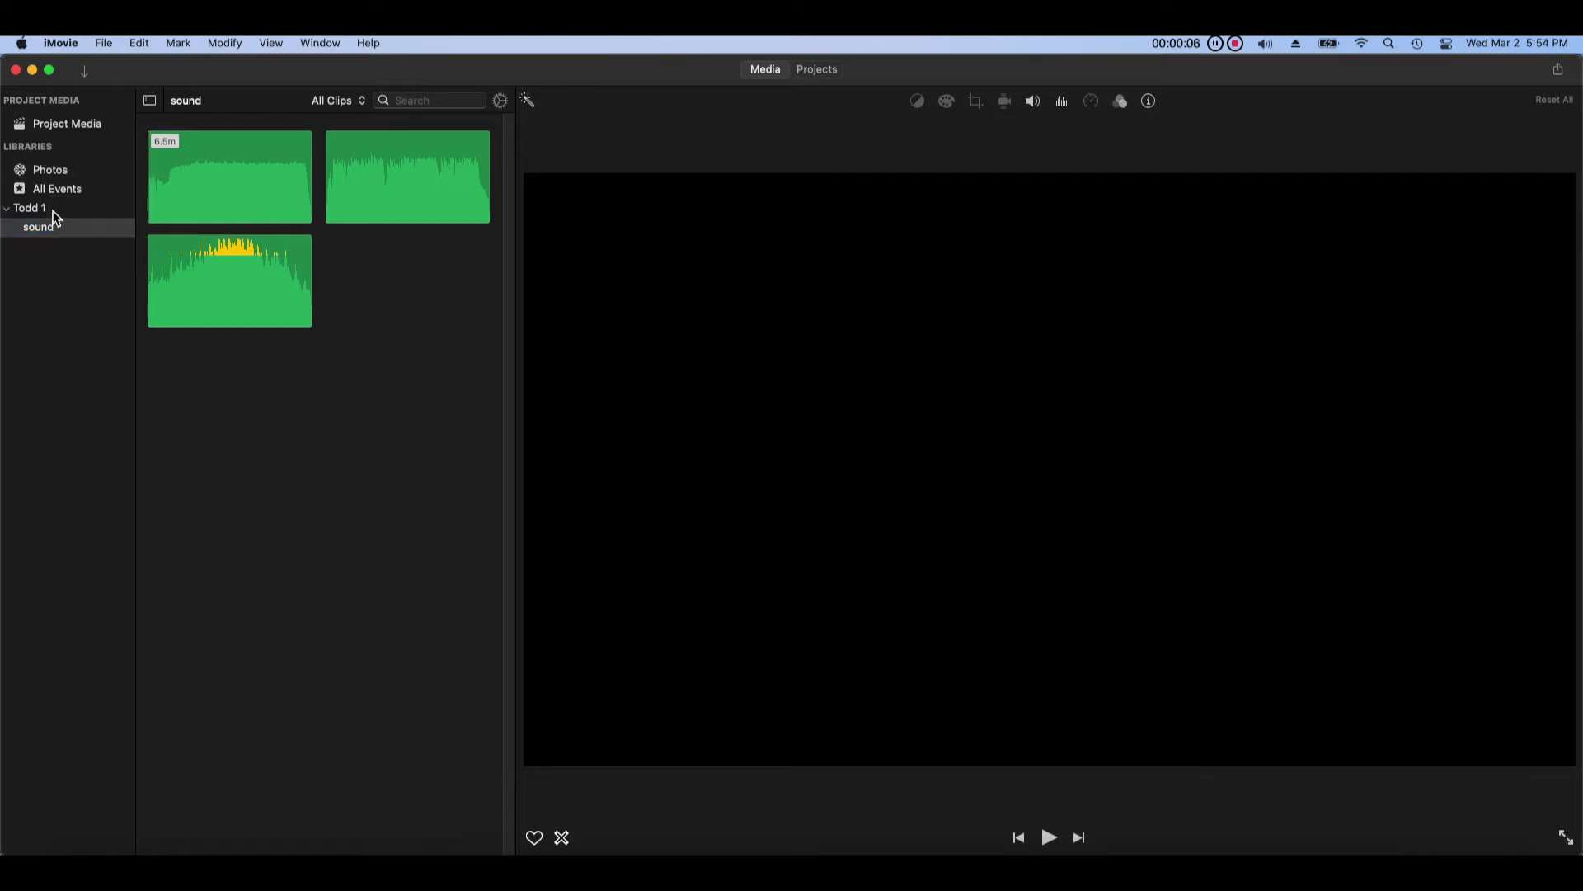
# Step: Create another event in the library and name it Videos
pyautogui.click(48, 210)
pyautogui.click(104, 43)
pyautogui.click(142, 136)
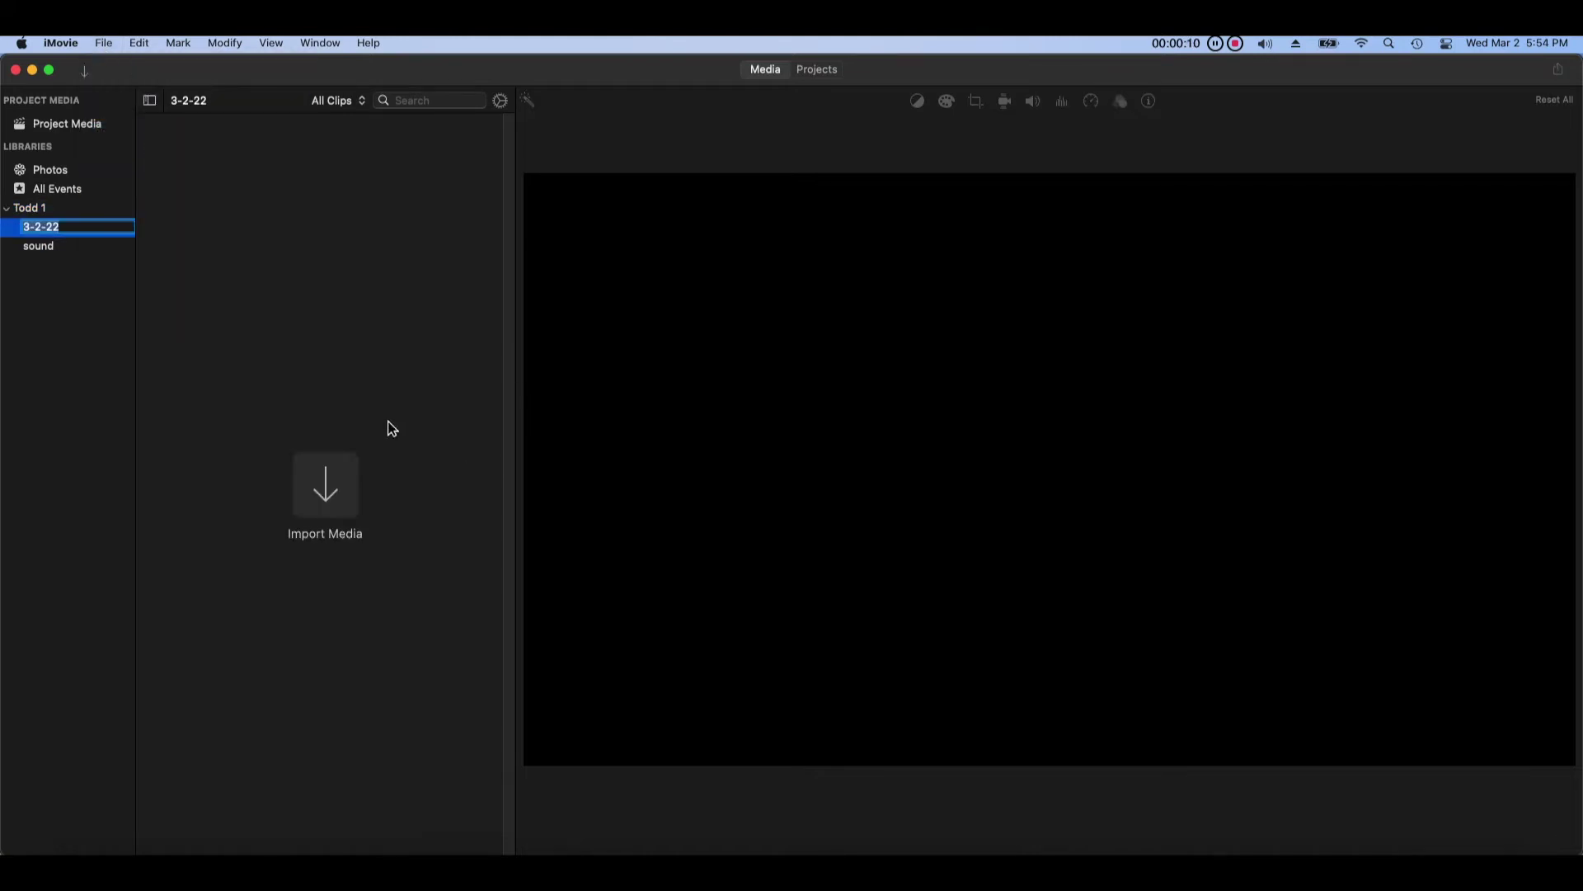
pyautogui.write('Videos')
pyautogui.press('Return')
# Step: Import the videos test 1 folder into the Videos event
pyautogui.click(84, 250)
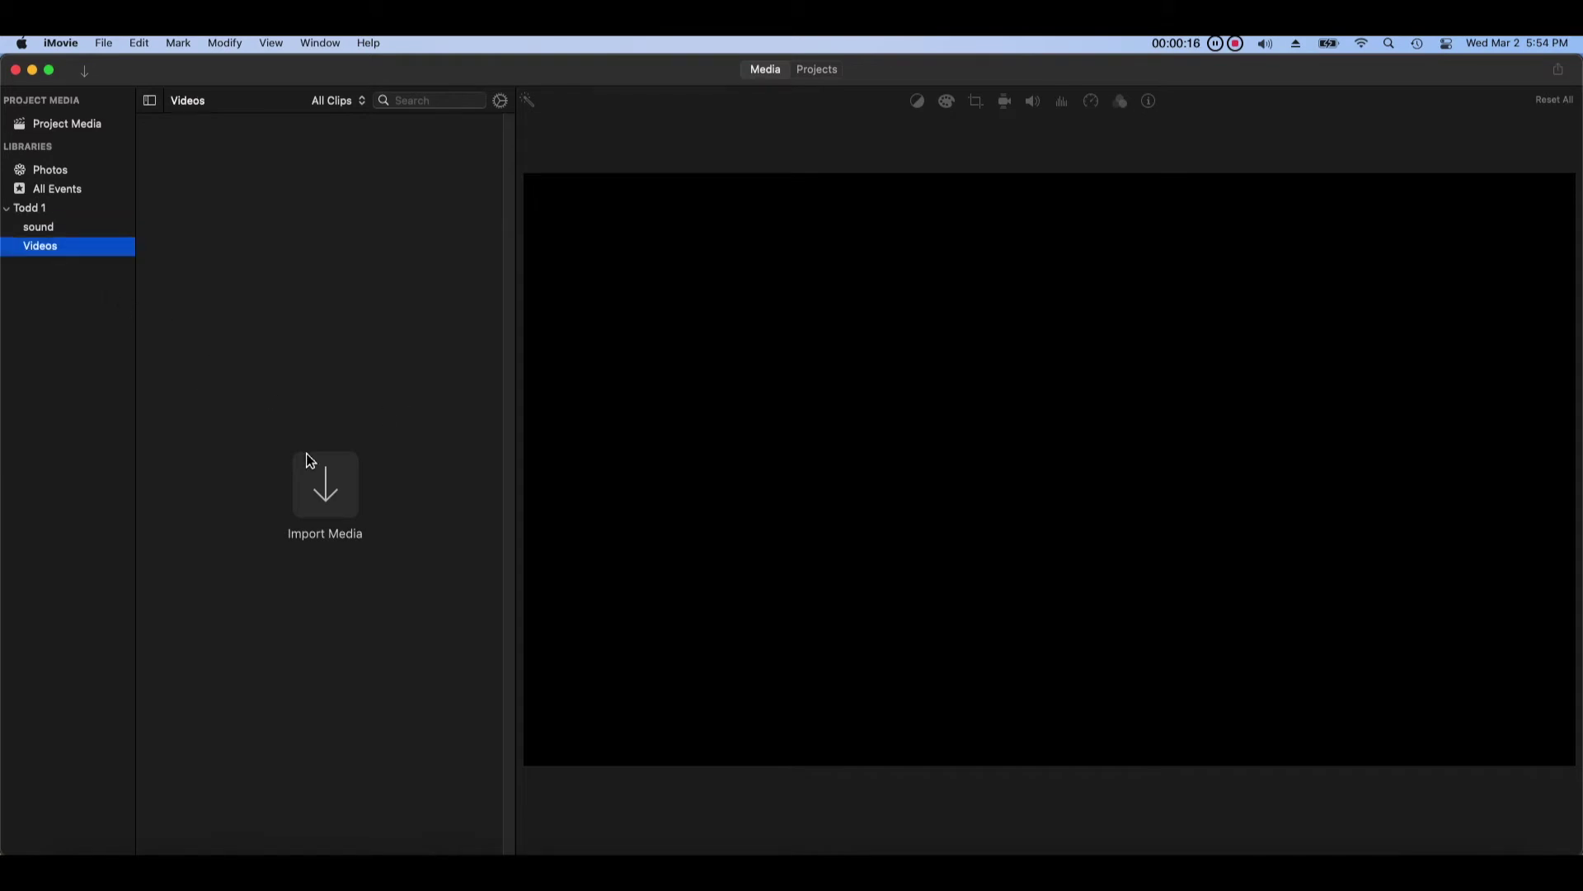
pyautogui.click(324, 482)
pyautogui.click(479, 499)
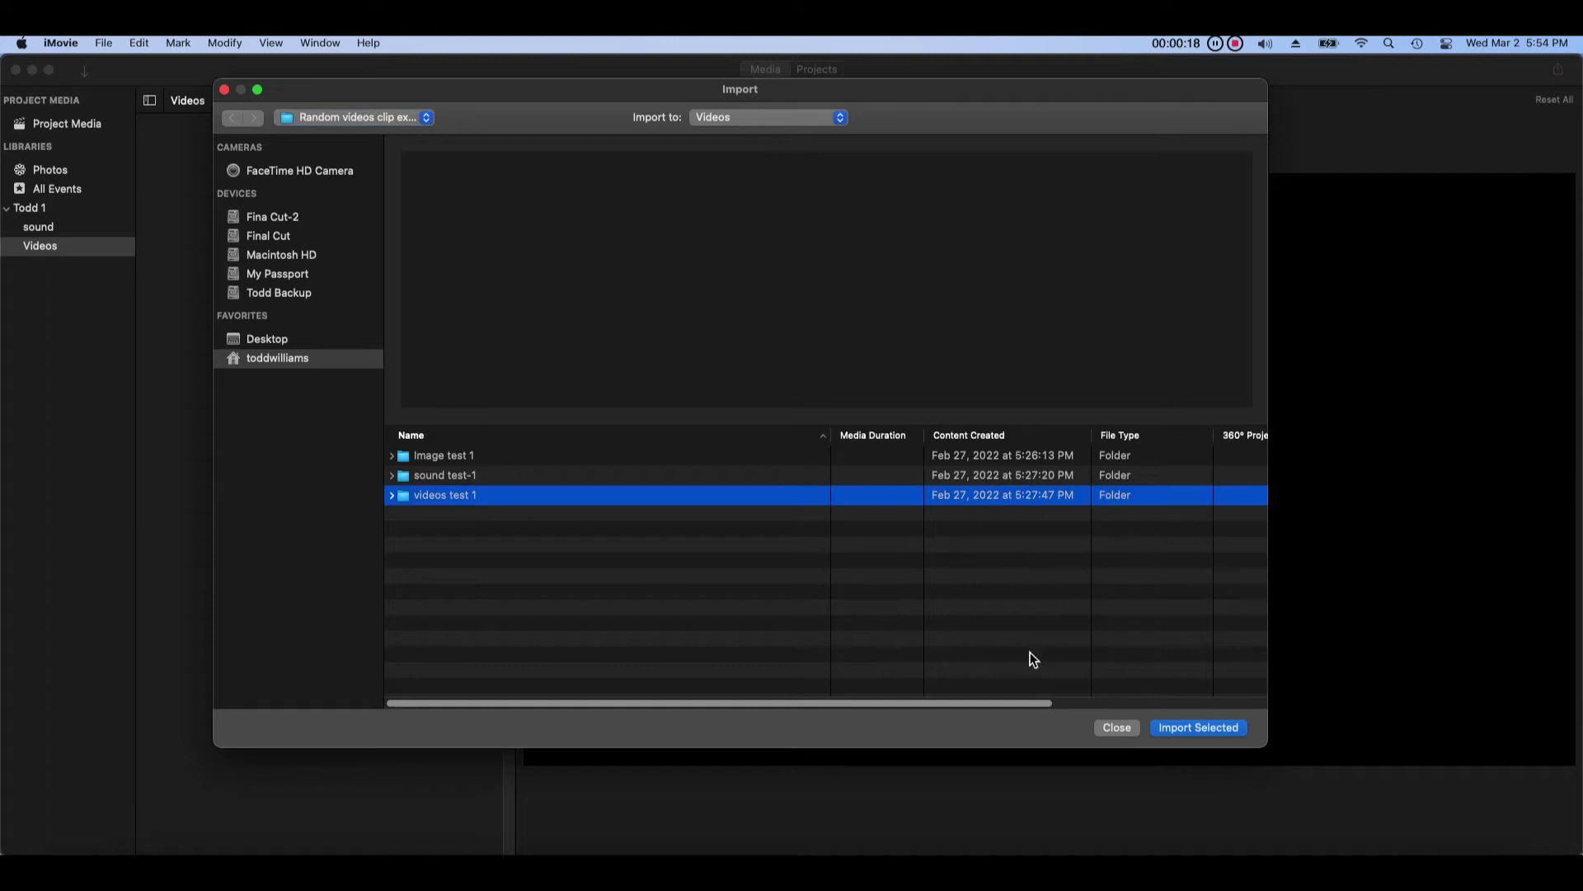
pyautogui.click(1205, 729)
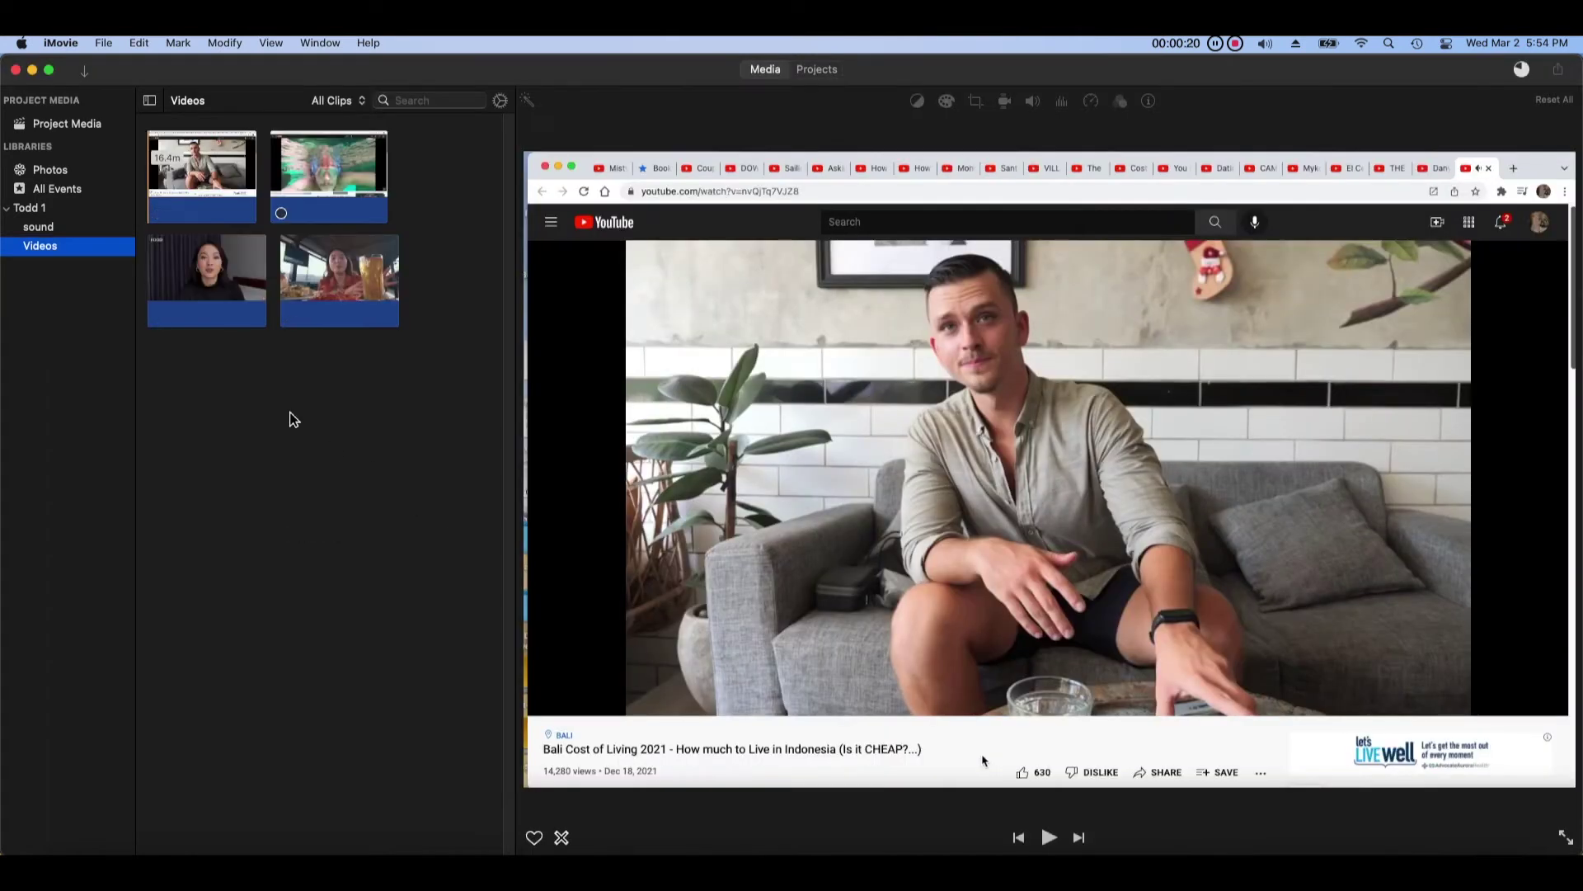
# Step: Create a third event in the library and name it Images
pyautogui.click(103, 43)
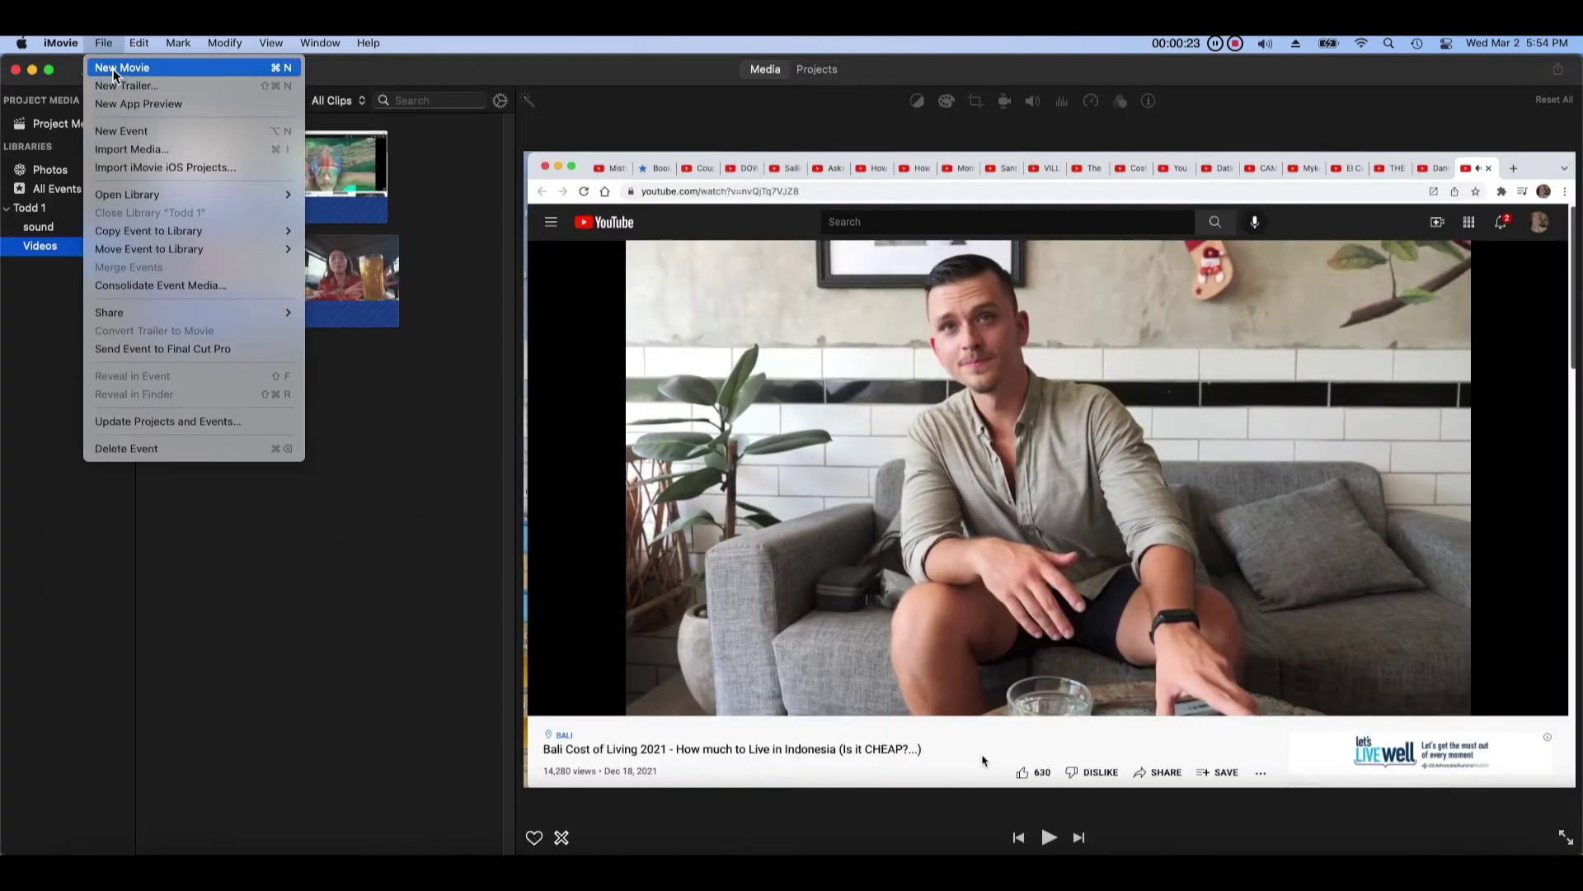
pyautogui.click(162, 132)
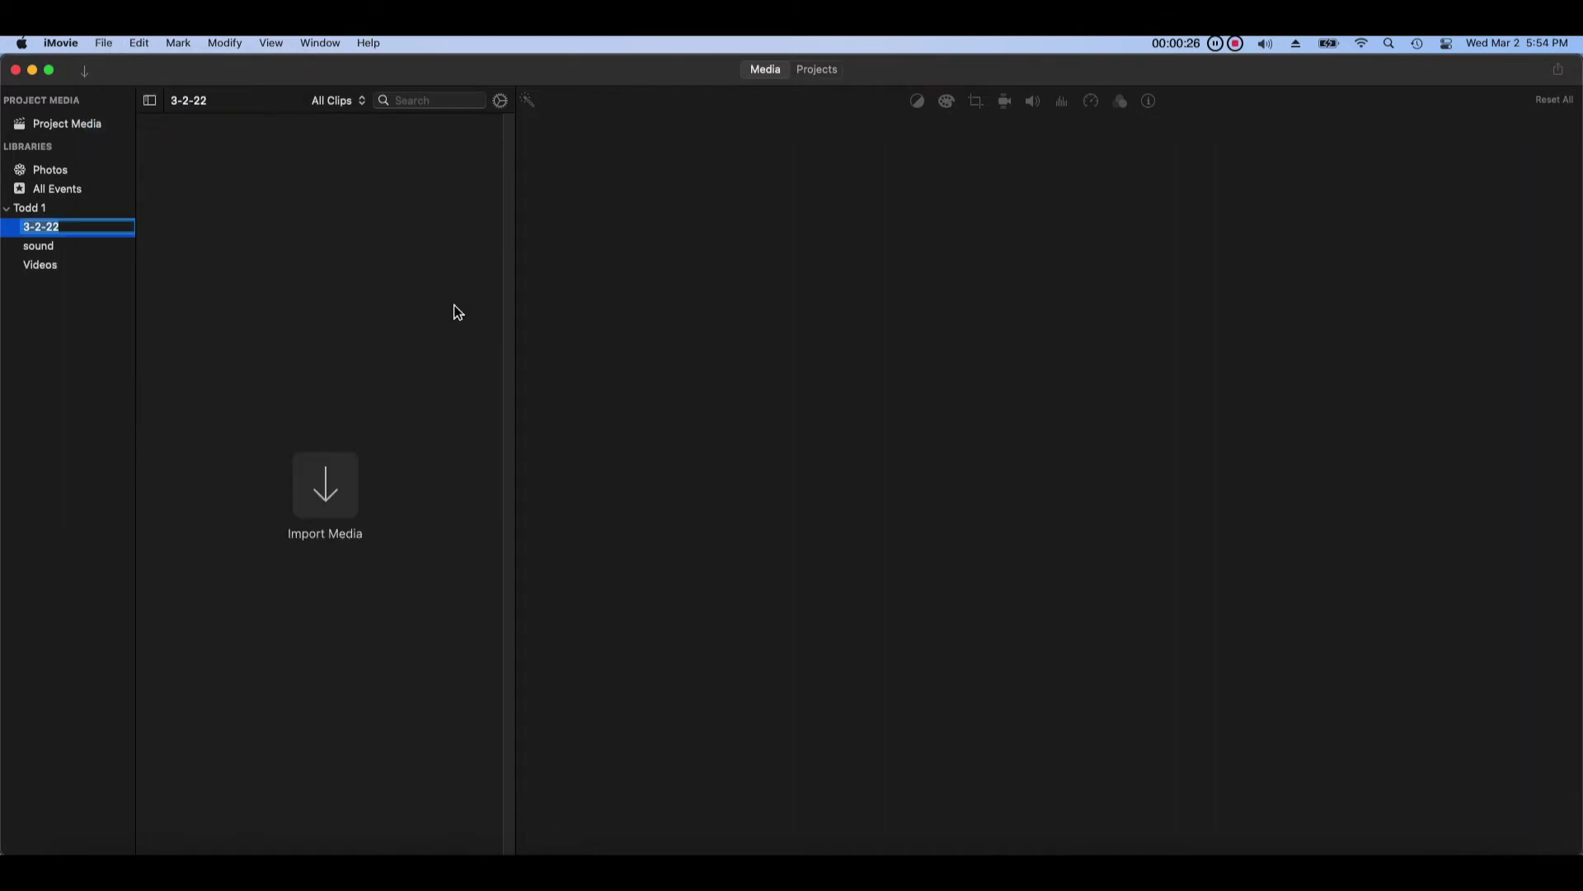
pyautogui.write('Images')
pyautogui.press('Return')
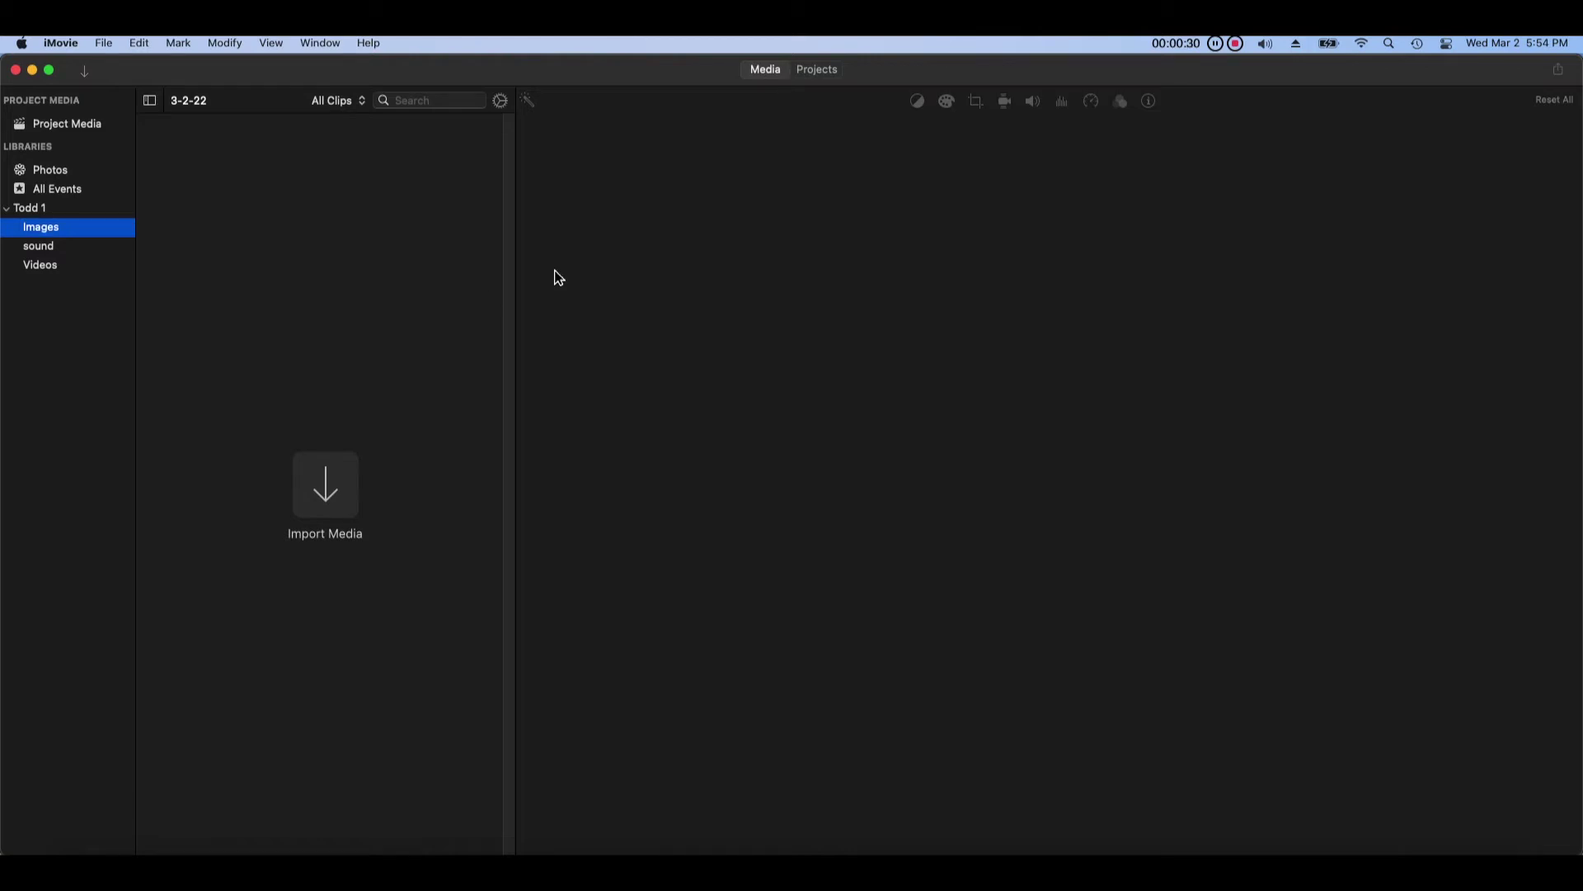
# Step: Import the image test 1 folder into the Images event
pyautogui.click(331, 506)
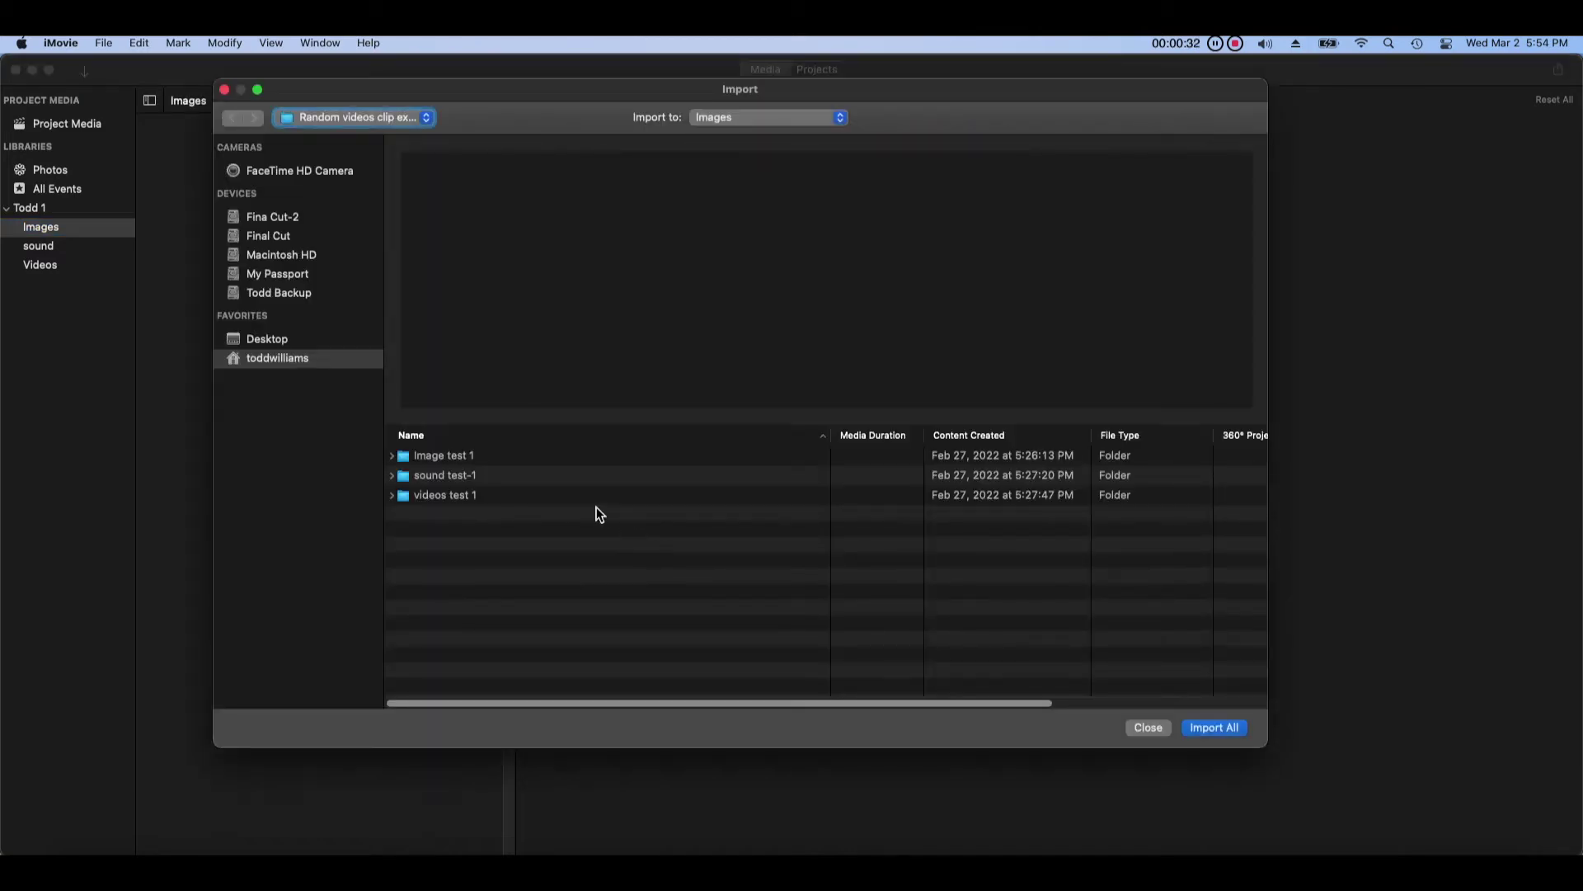
pyautogui.click(612, 458)
pyautogui.click(1237, 729)
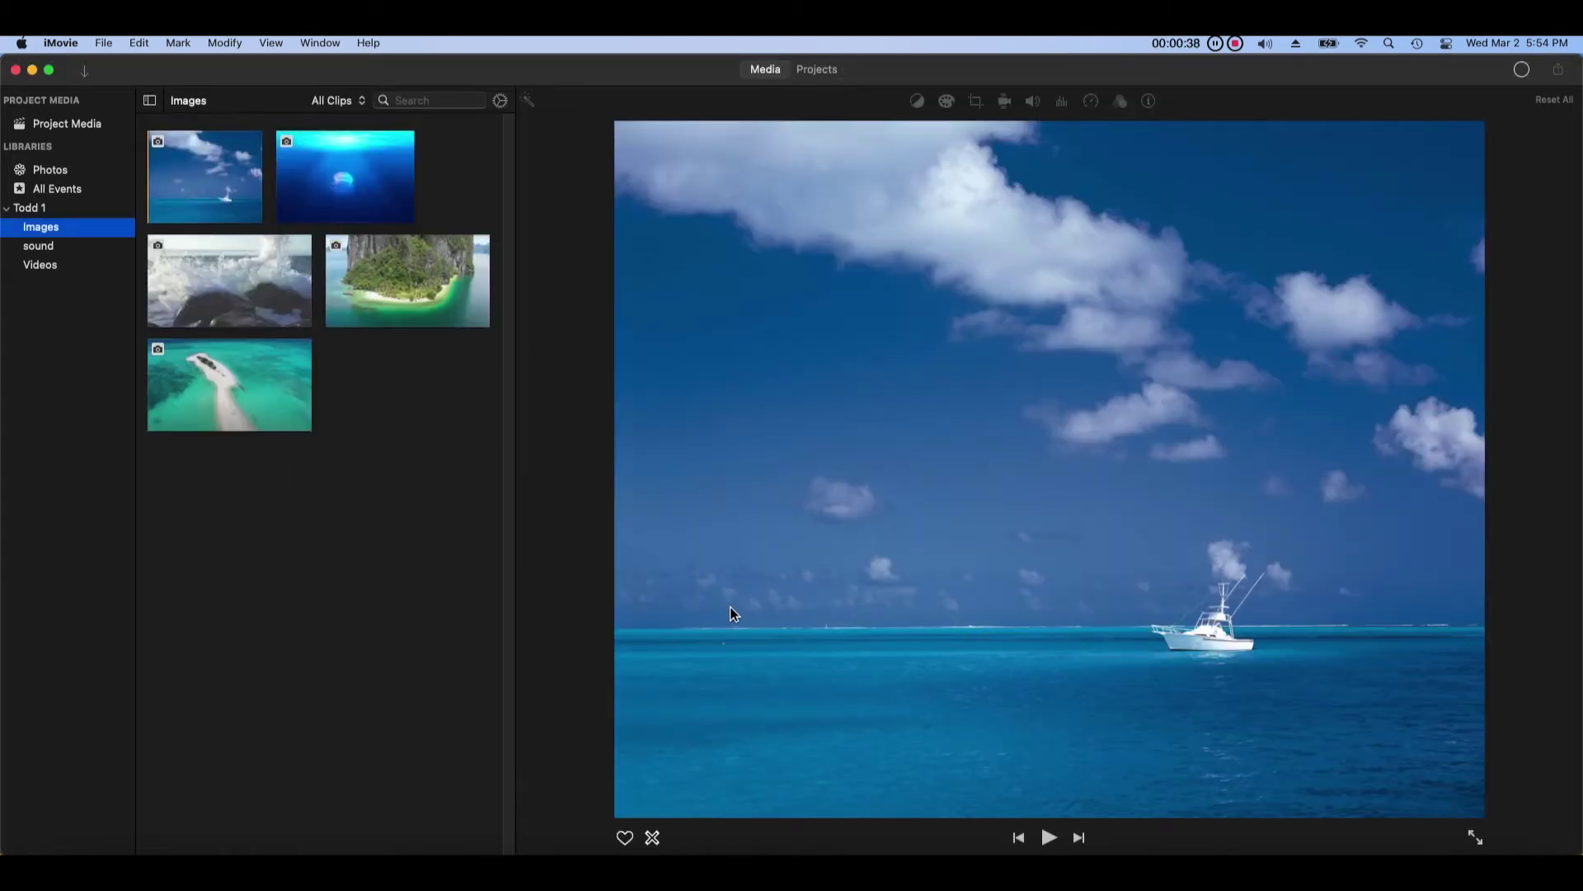
# Step: Browse the sound and Videos events and preview the imported video clips
pyautogui.click(38, 246)
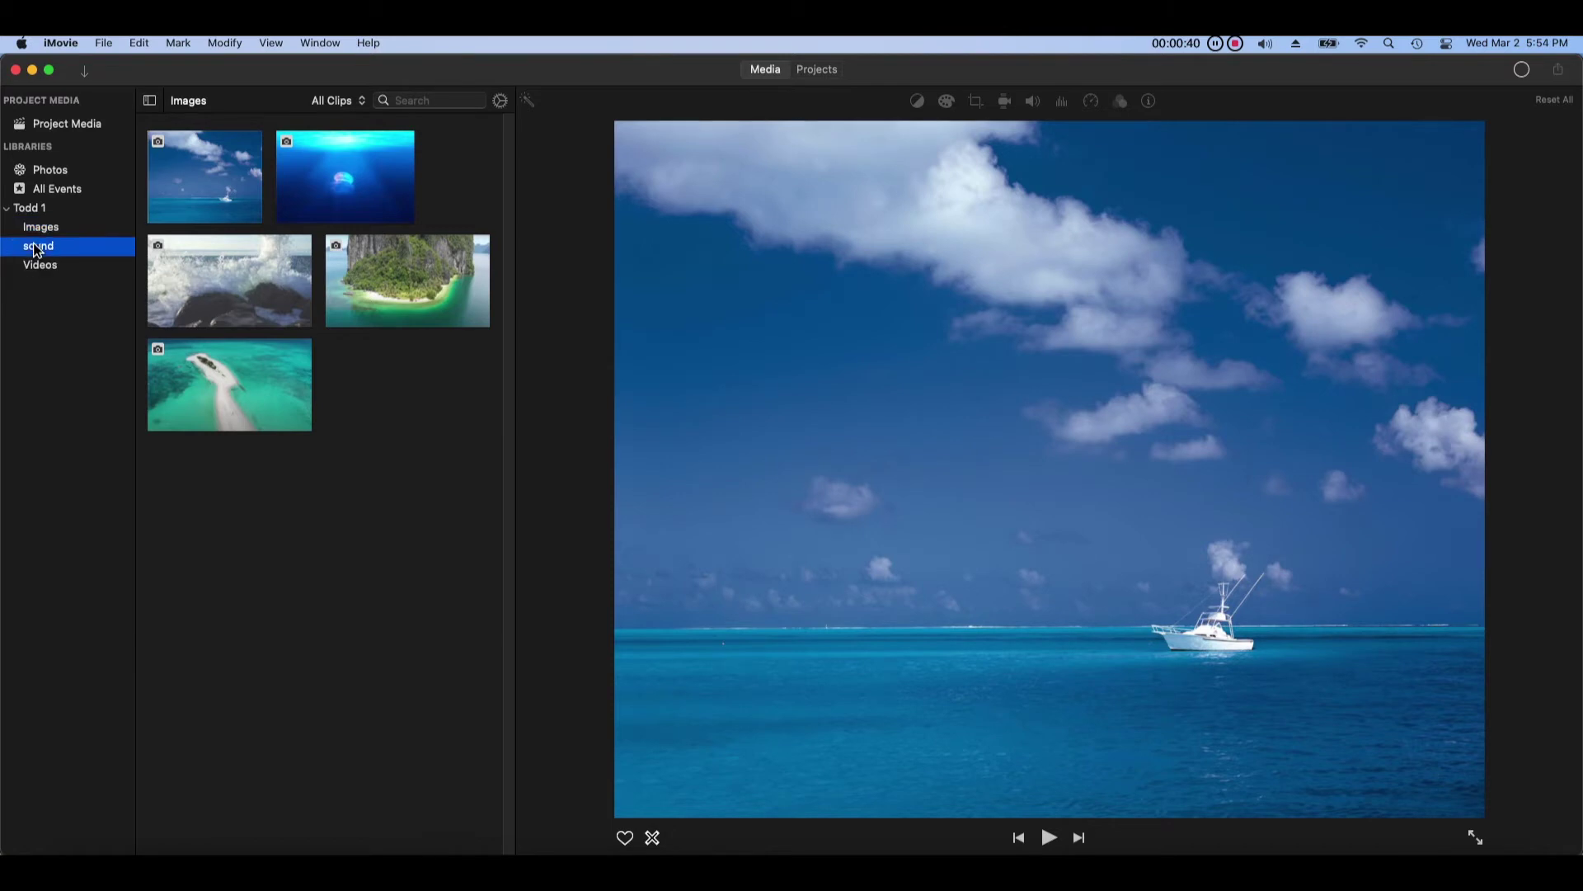
pyautogui.click(40, 265)
pyautogui.click(173, 270)
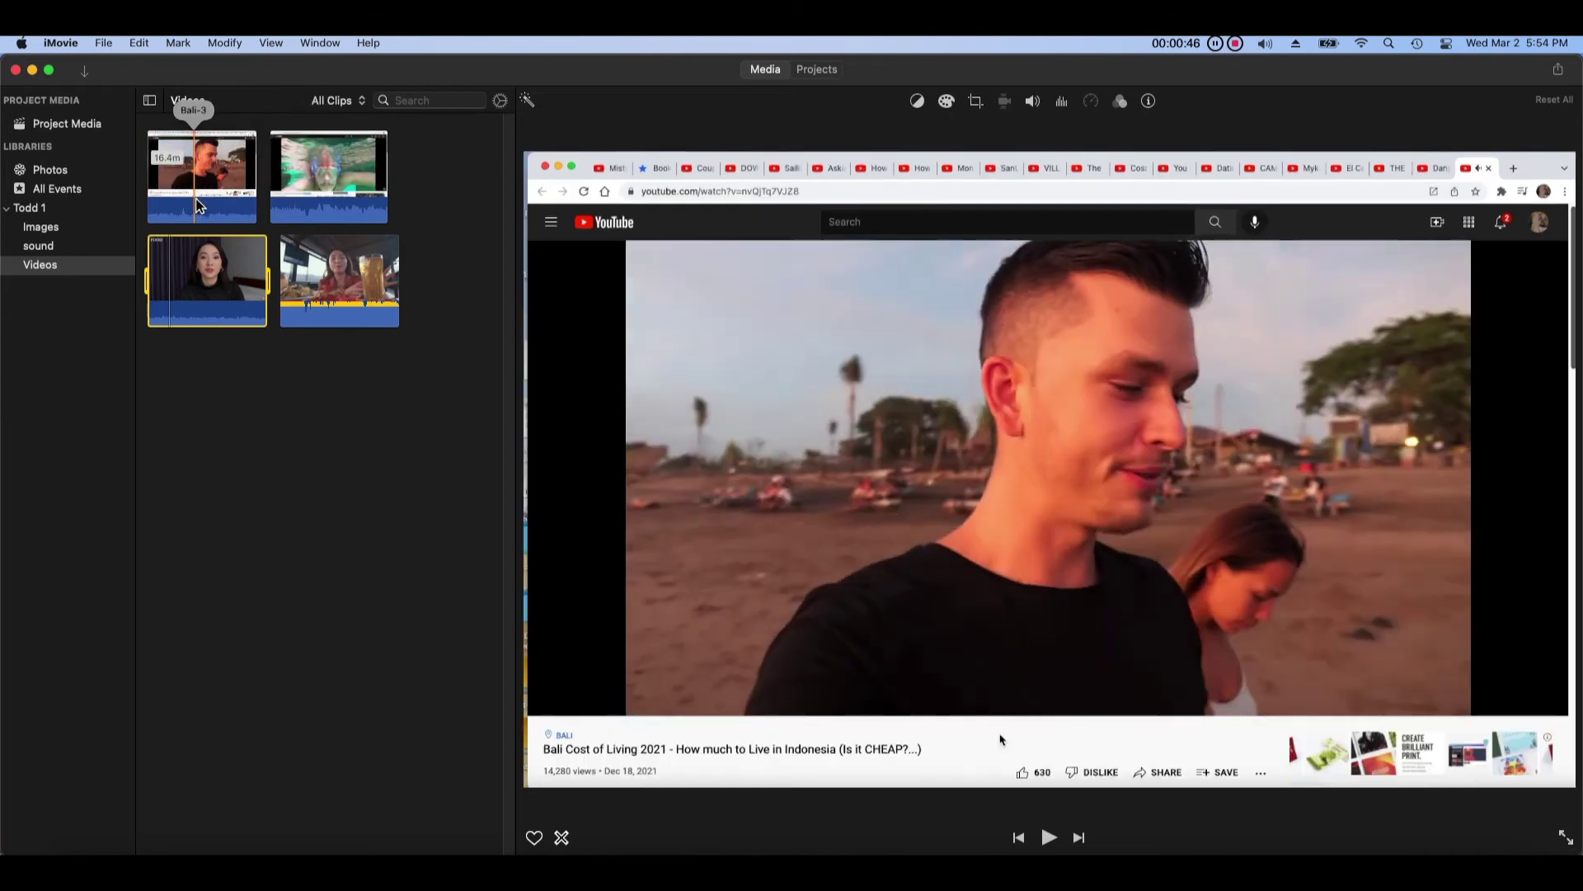
pyautogui.click(183, 203)
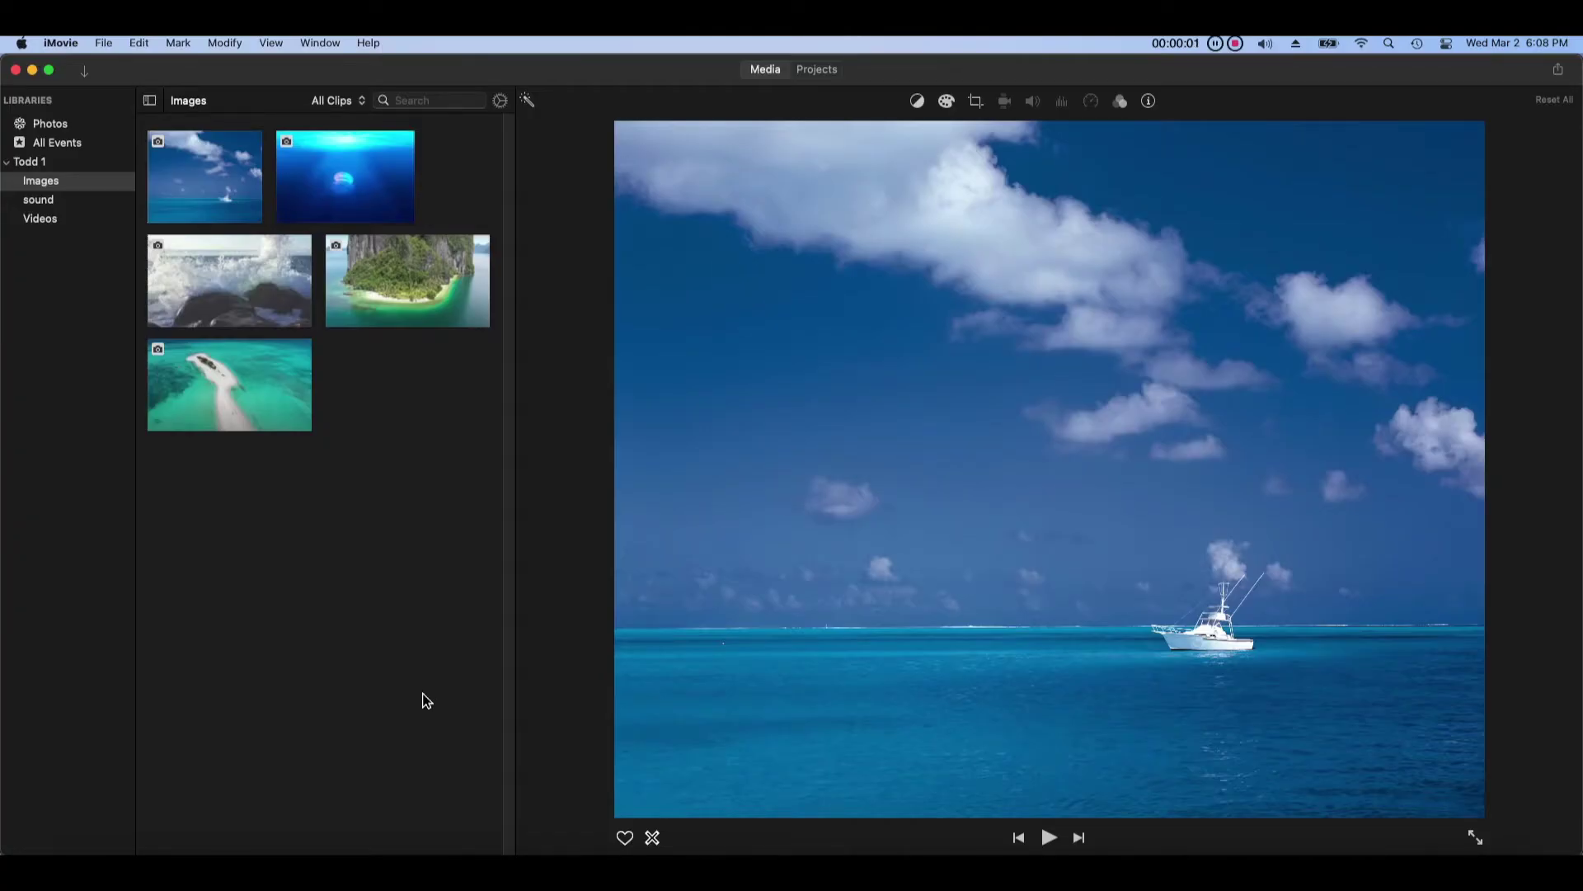
# Step: Create a new movie project and save it under the owner's first name followed by Test
pyautogui.click(829, 74)
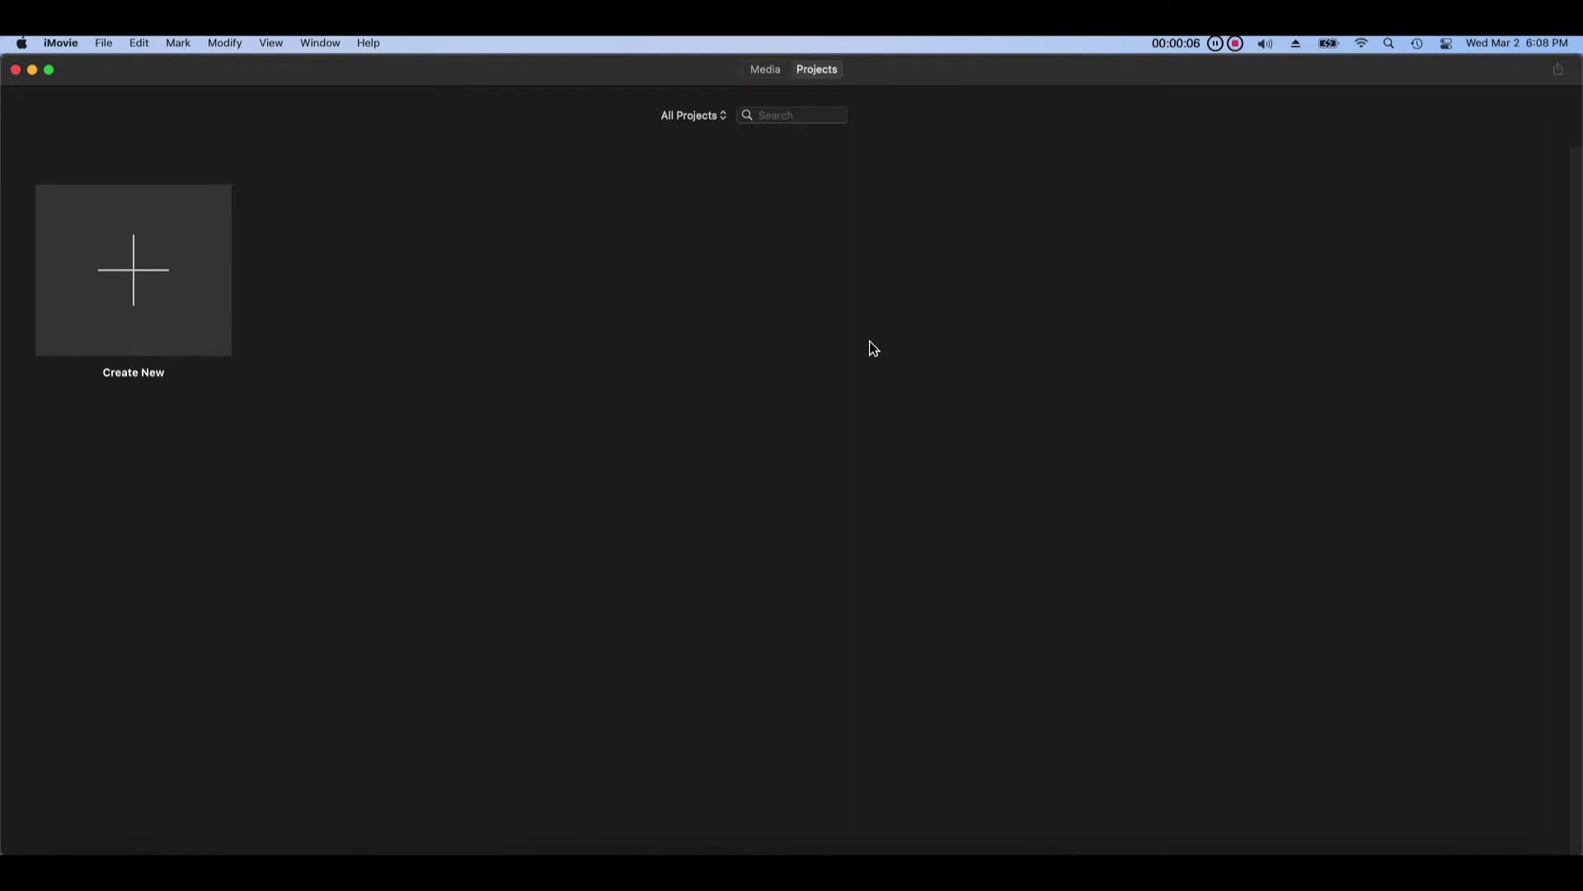
pyautogui.click(224, 343)
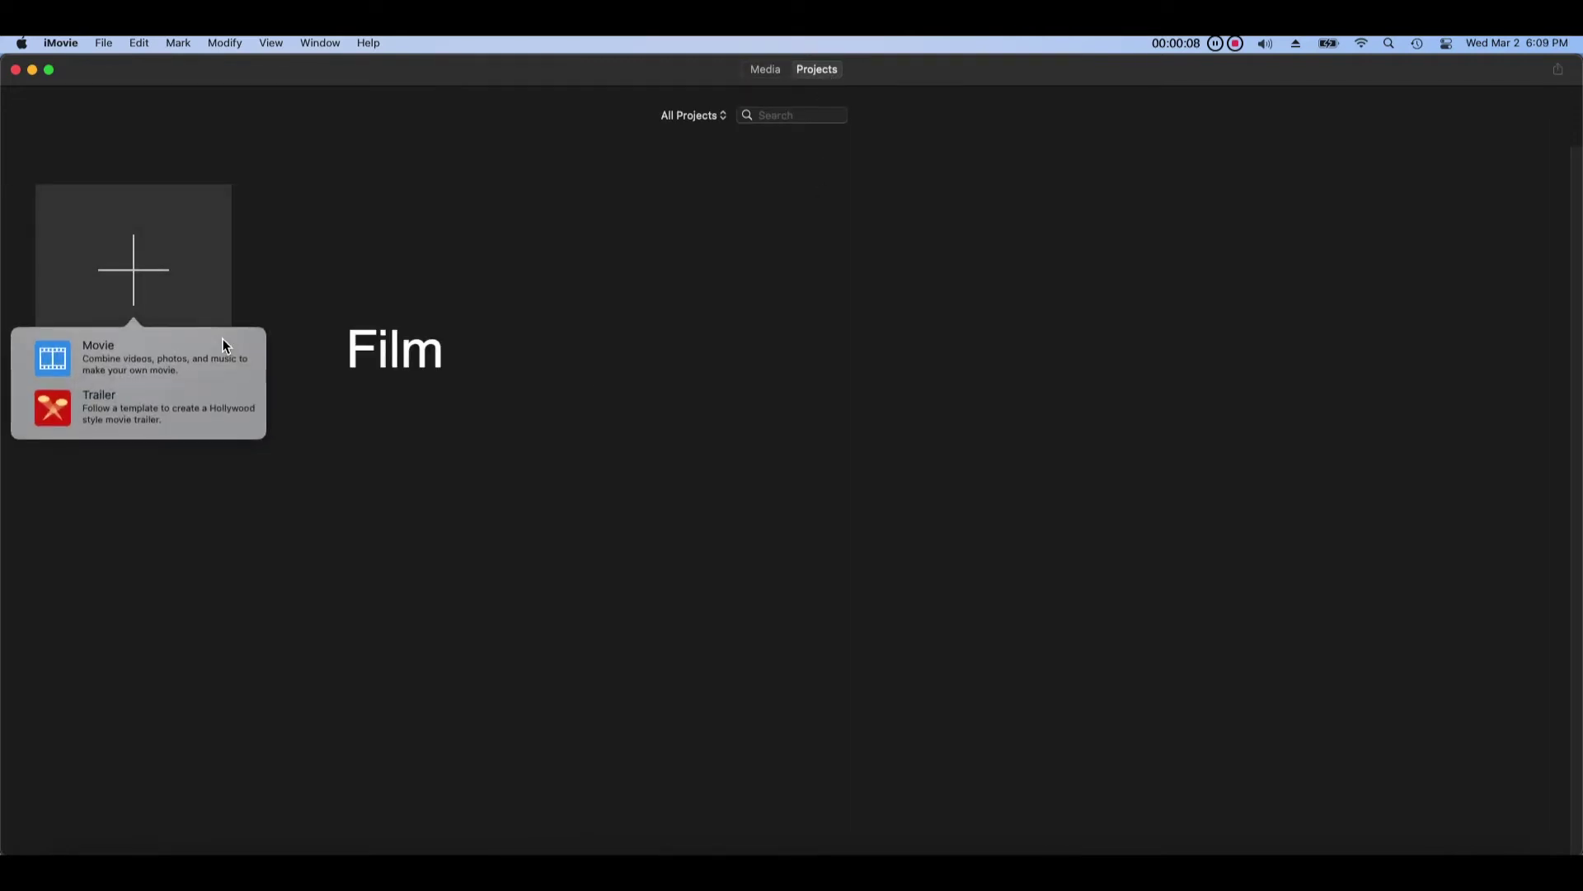
pyautogui.click(246, 368)
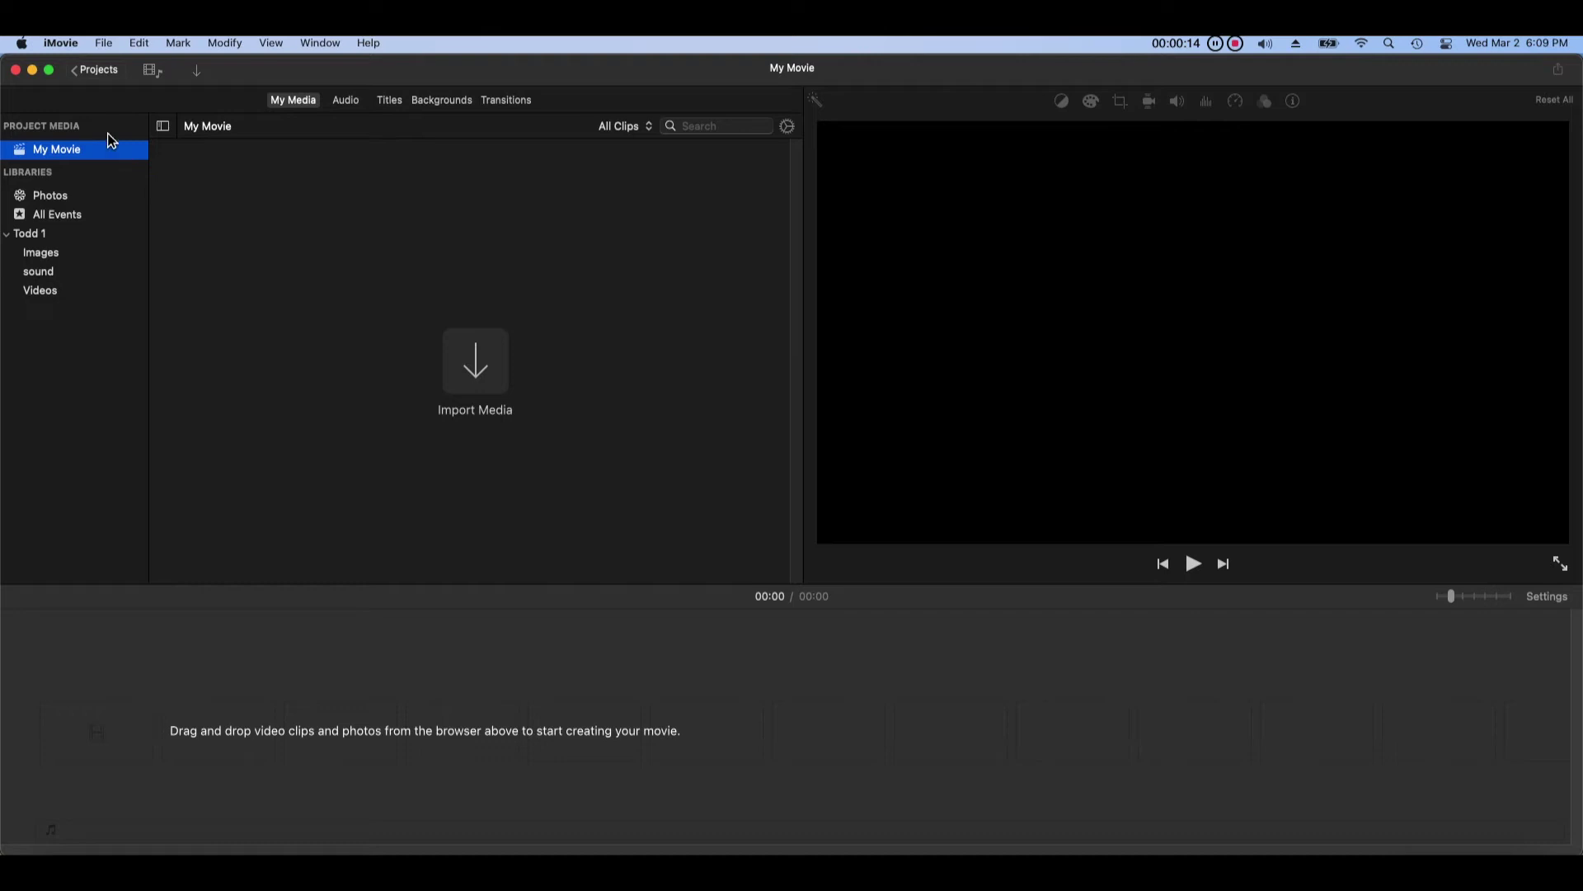
pyautogui.click(100, 73)
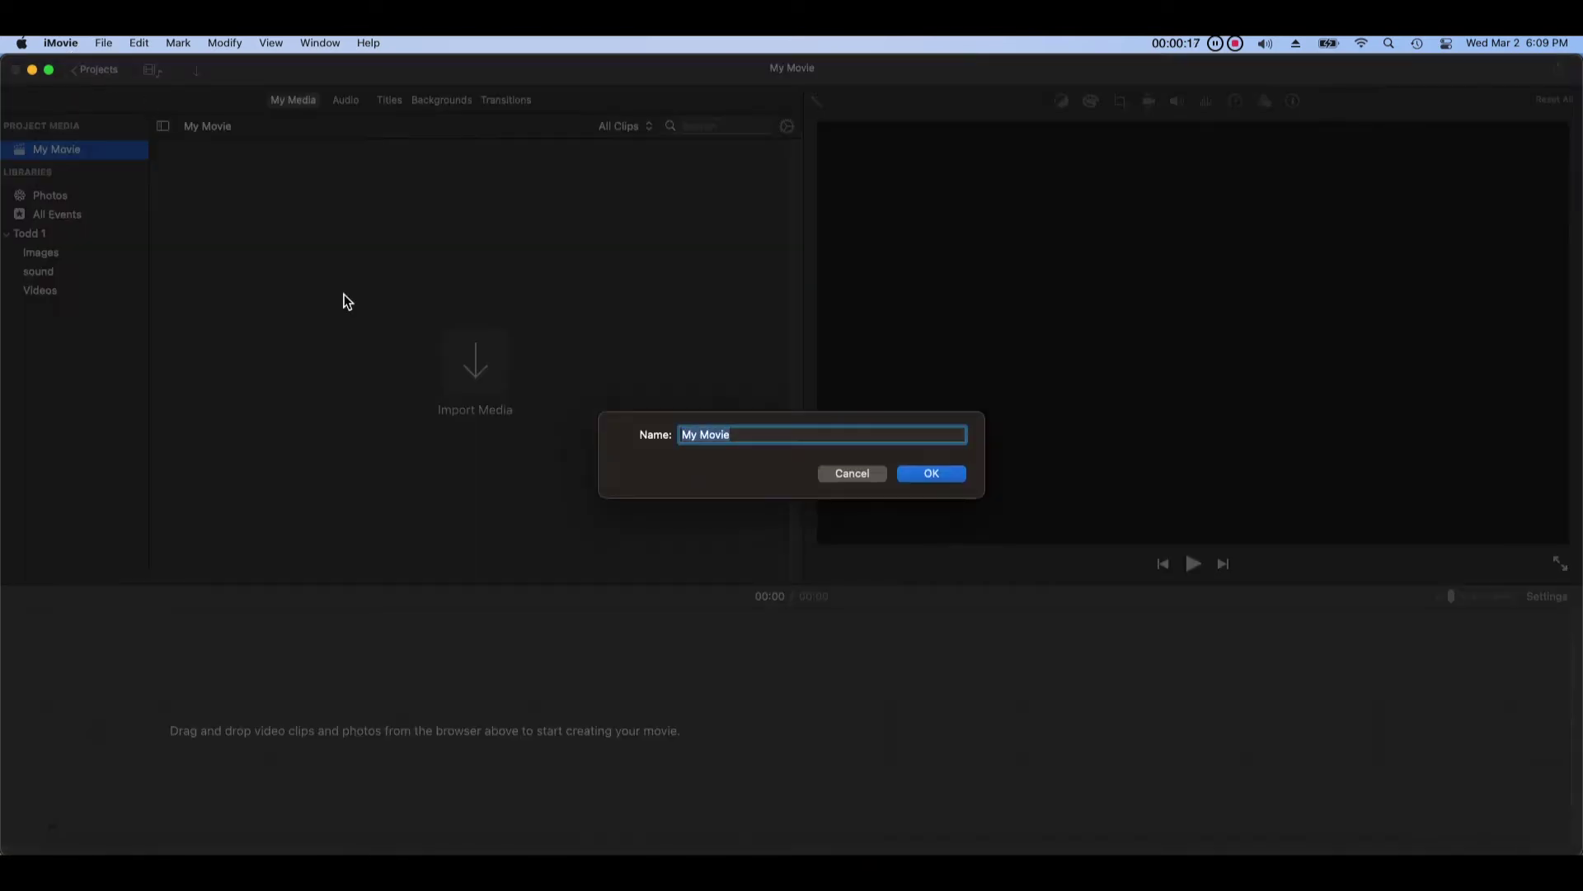
pyautogui.write('Todd Test')
pyautogui.click(904, 476)
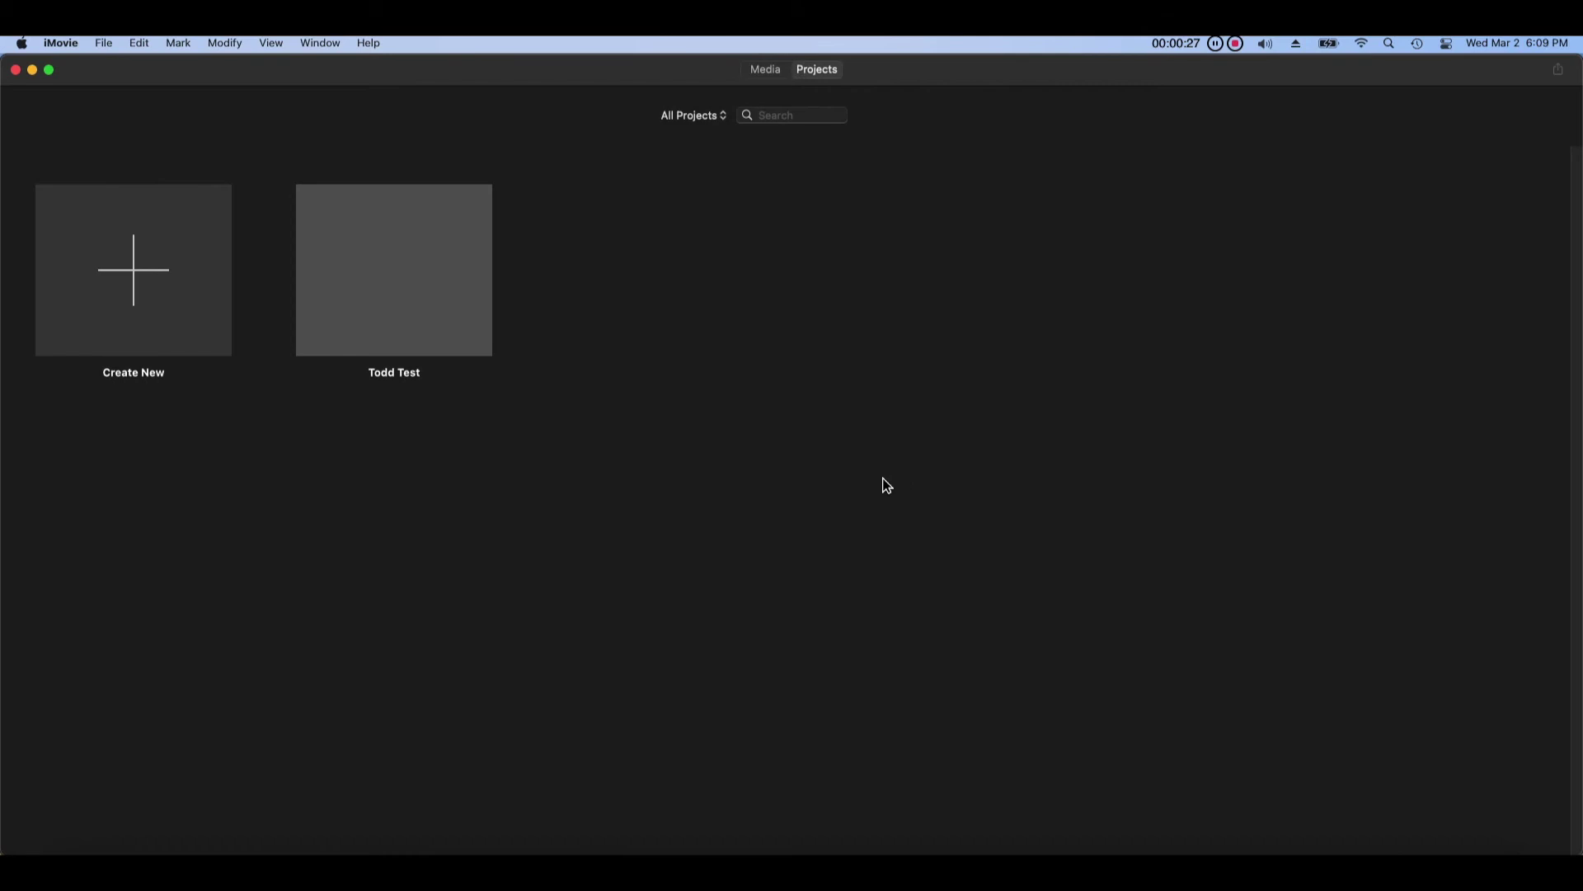
# Step: Open the newly created movie project, and switch from it to the Burn- test project
pyautogui.click(476, 338)
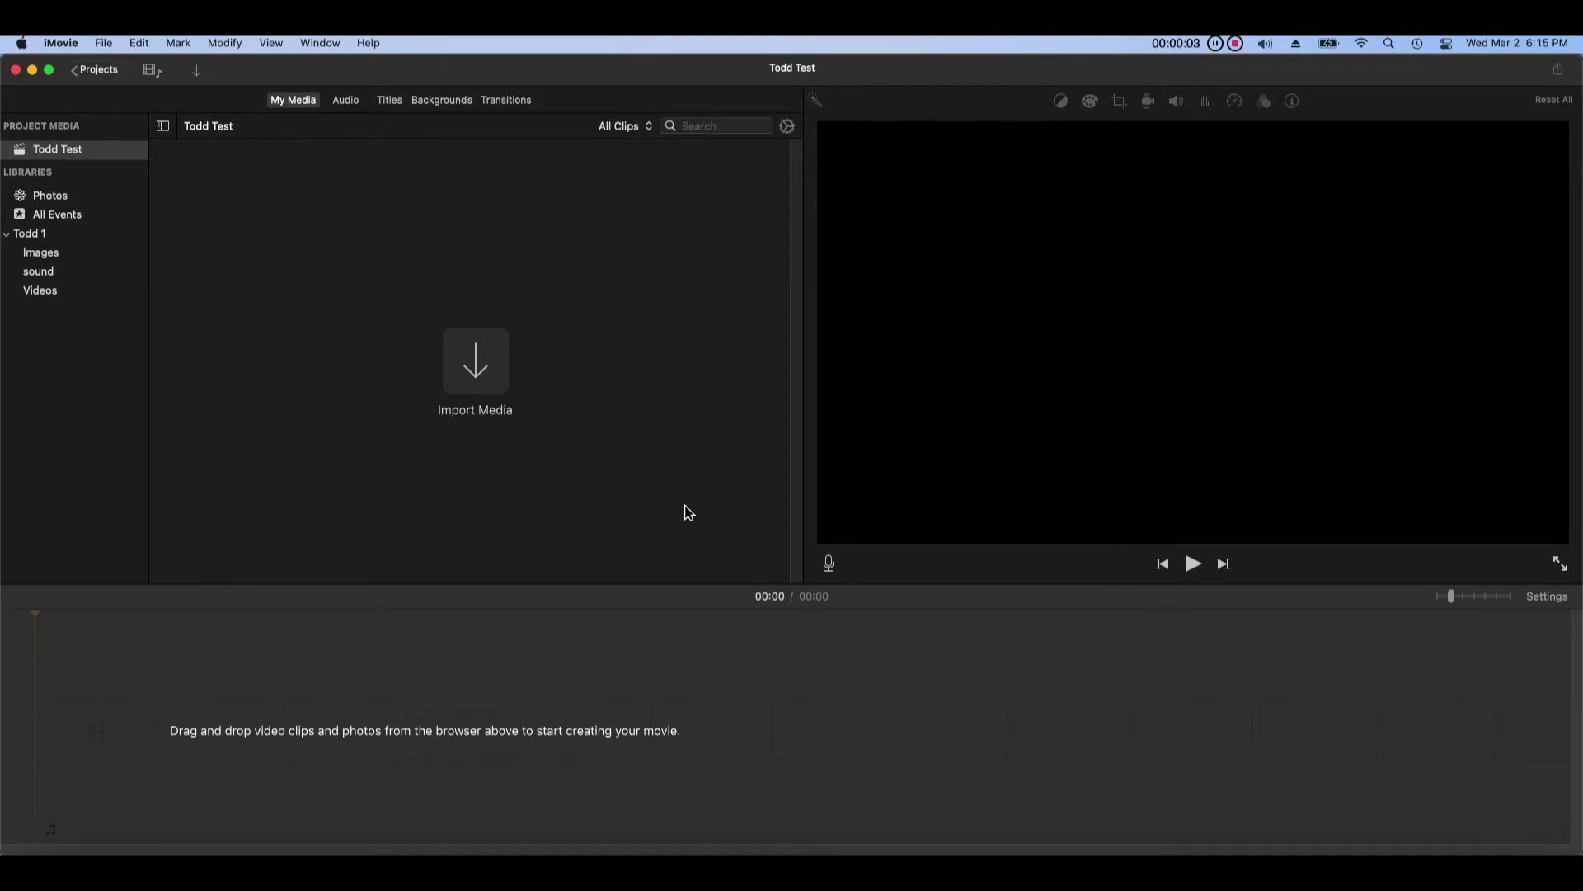
pyautogui.click(118, 73)
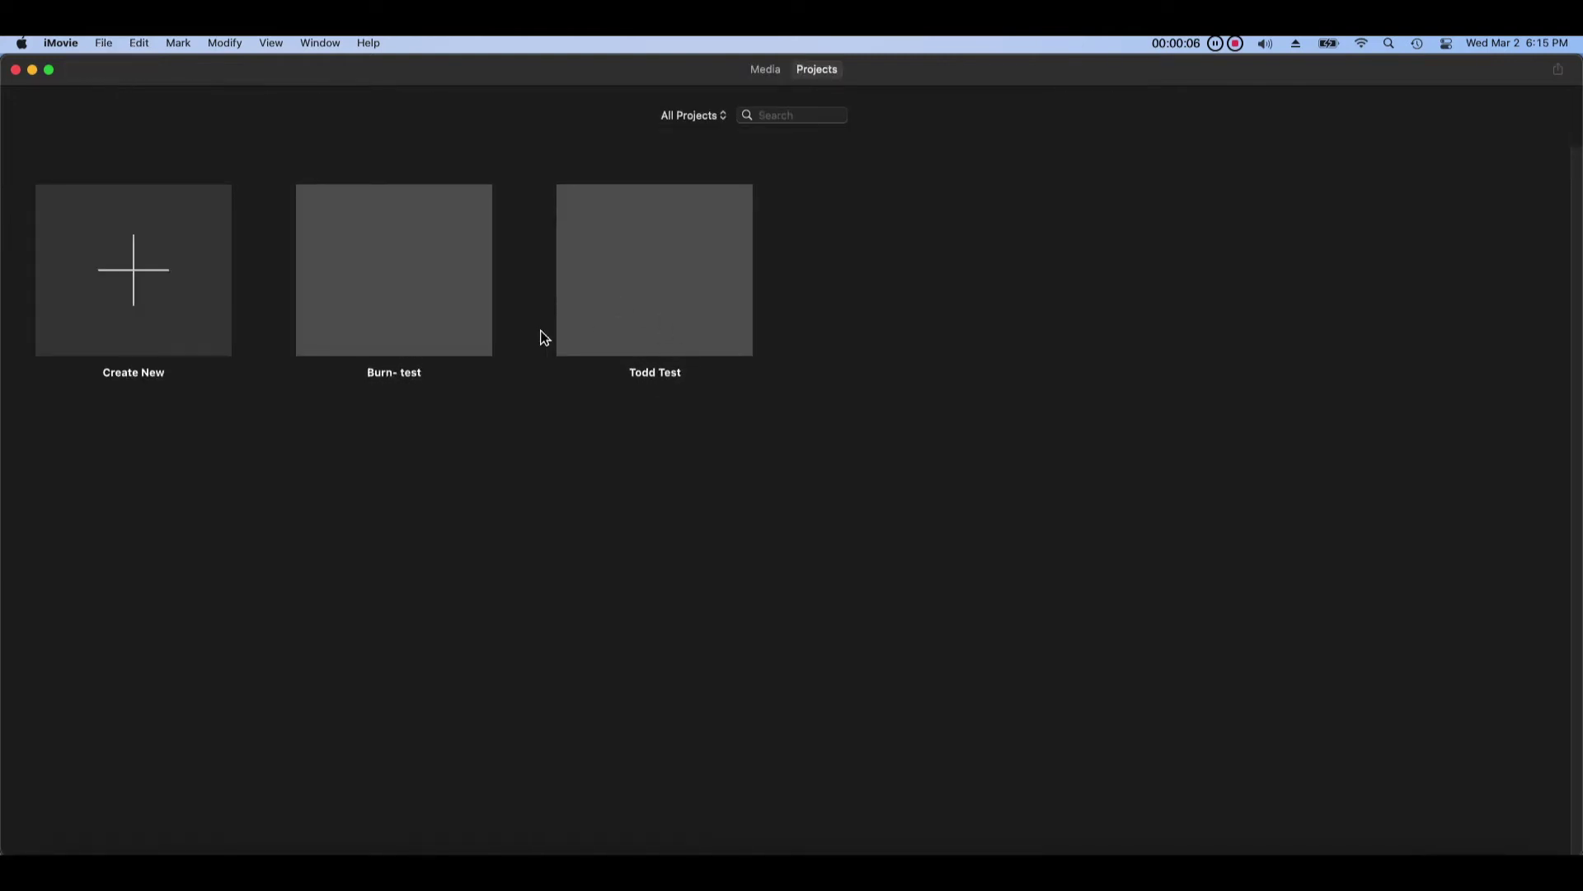
pyautogui.click(461, 333)
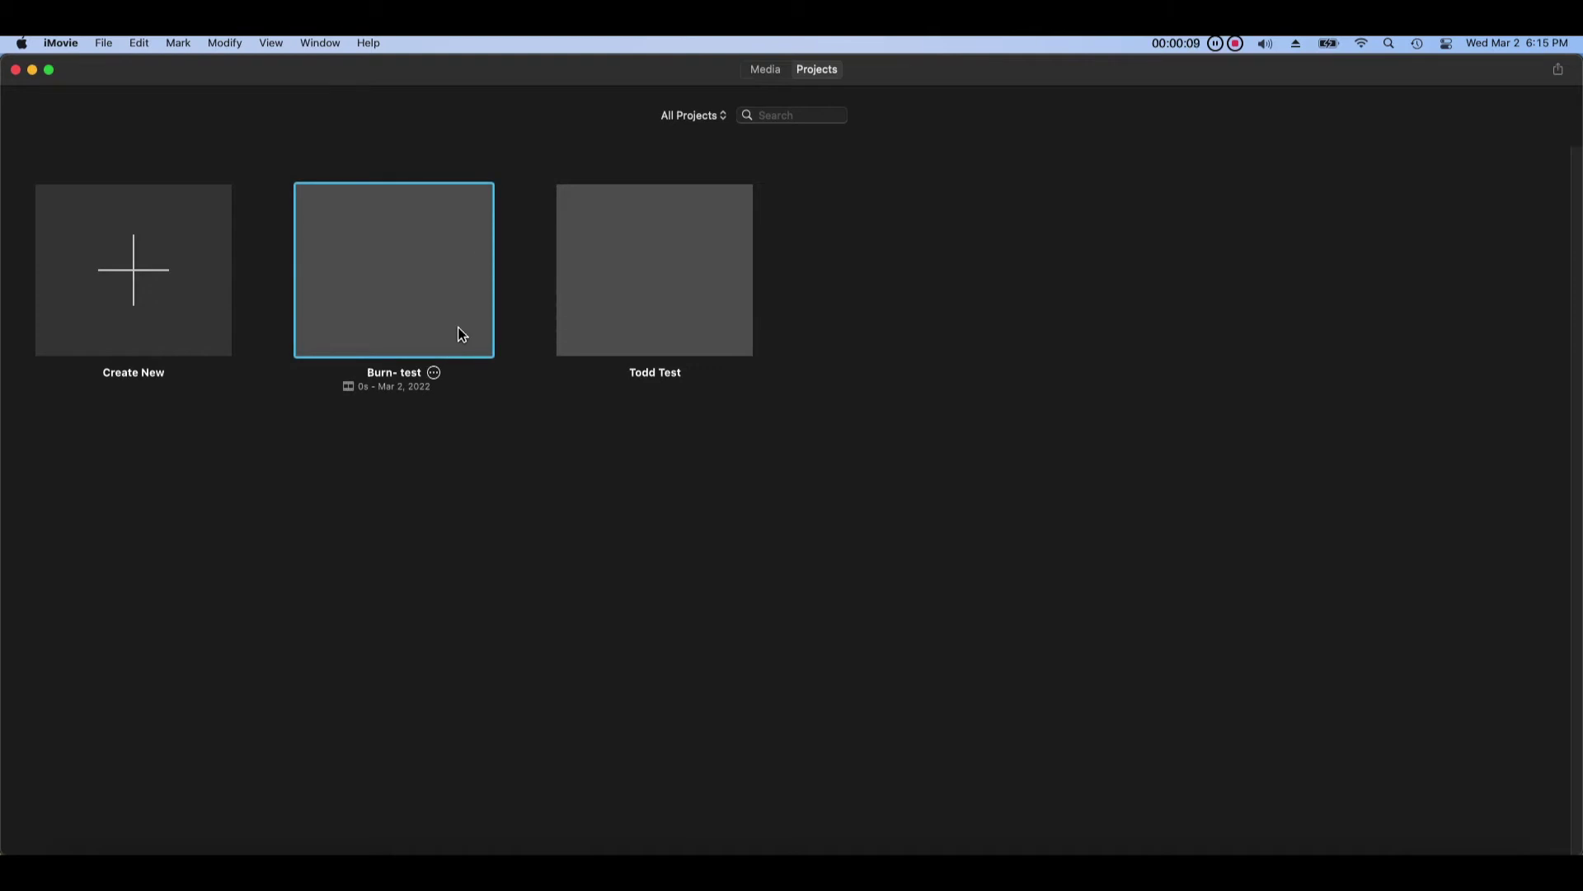
pyautogui.click(437, 374)
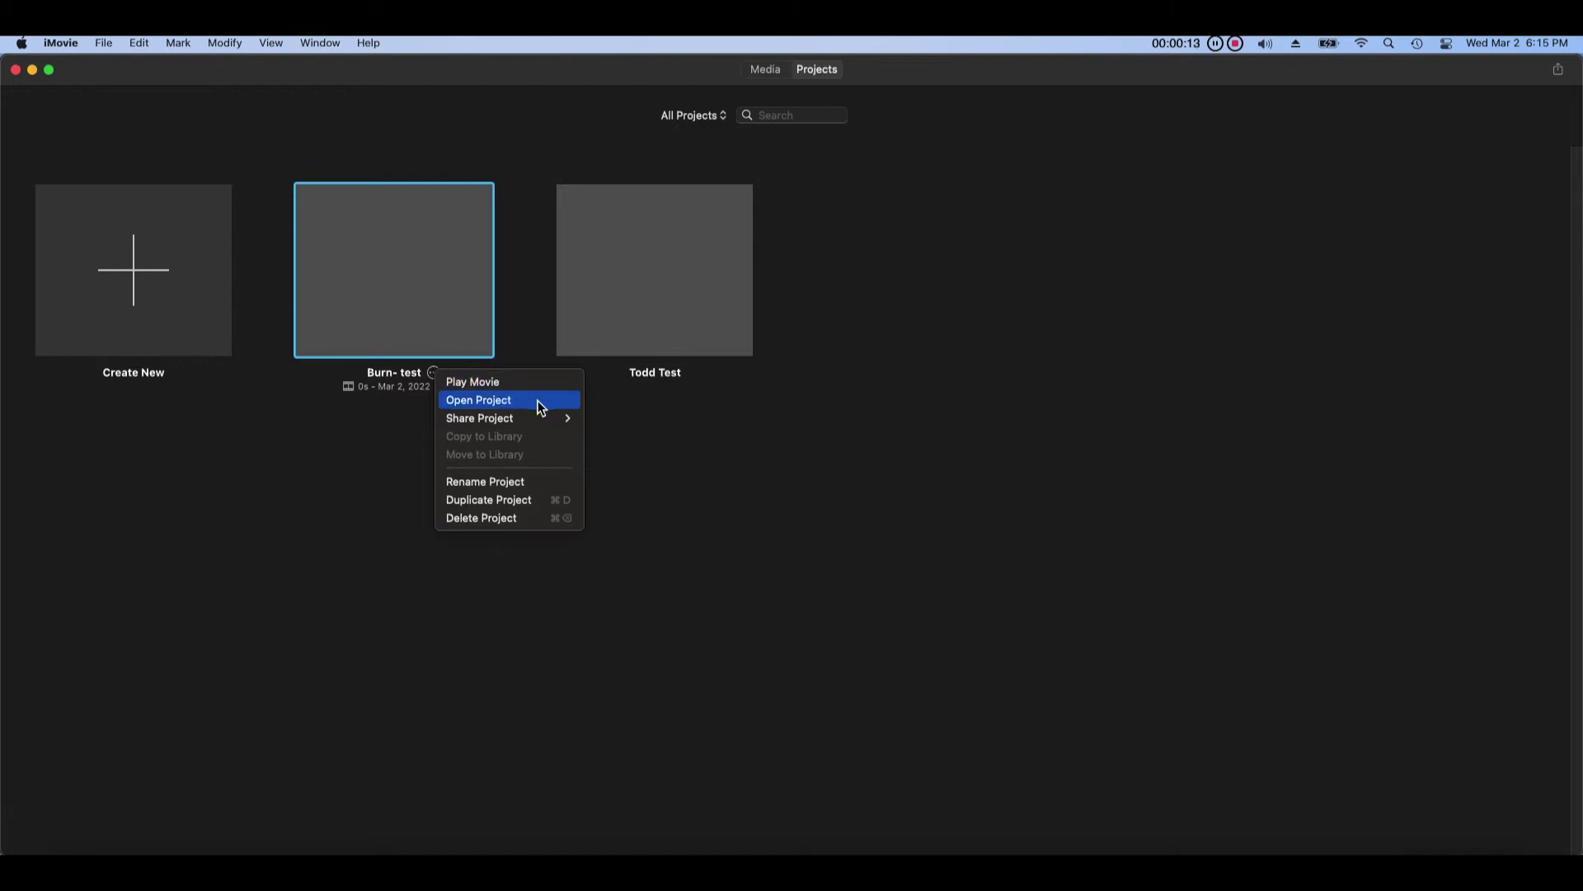
pyautogui.click(544, 404)
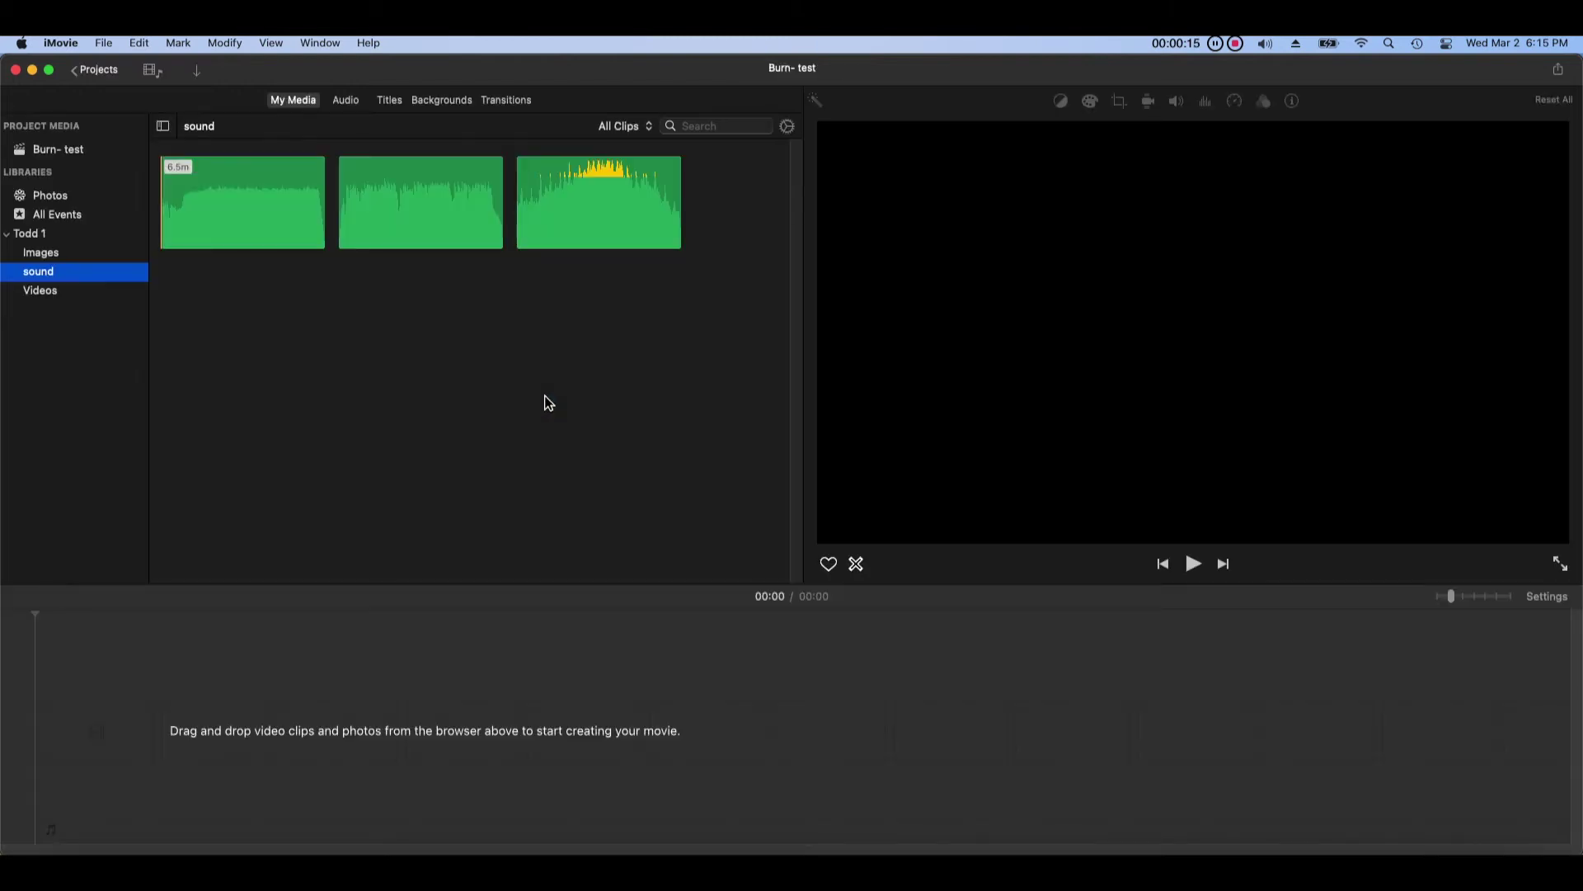
# Step: Leave the Burn- test project and open the other movie project from the project list
pyautogui.click(91, 70)
pyautogui.click(584, 309)
pyautogui.doubleClick(601, 306)
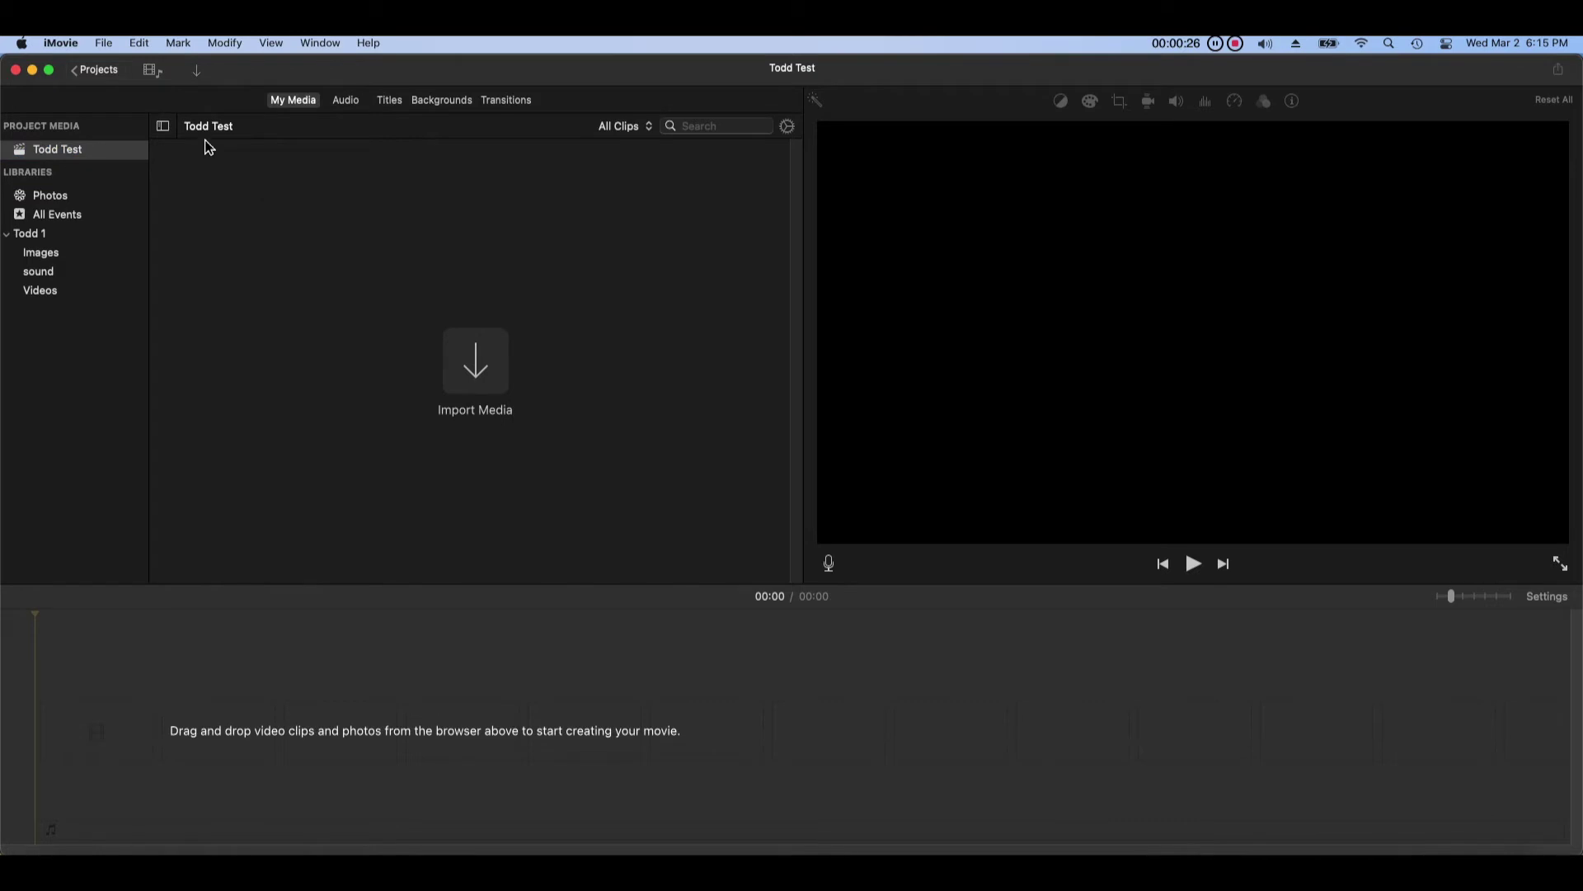
# Step: Return to the project list and delete the Burn- test project
pyautogui.click(108, 72)
pyautogui.click(435, 373)
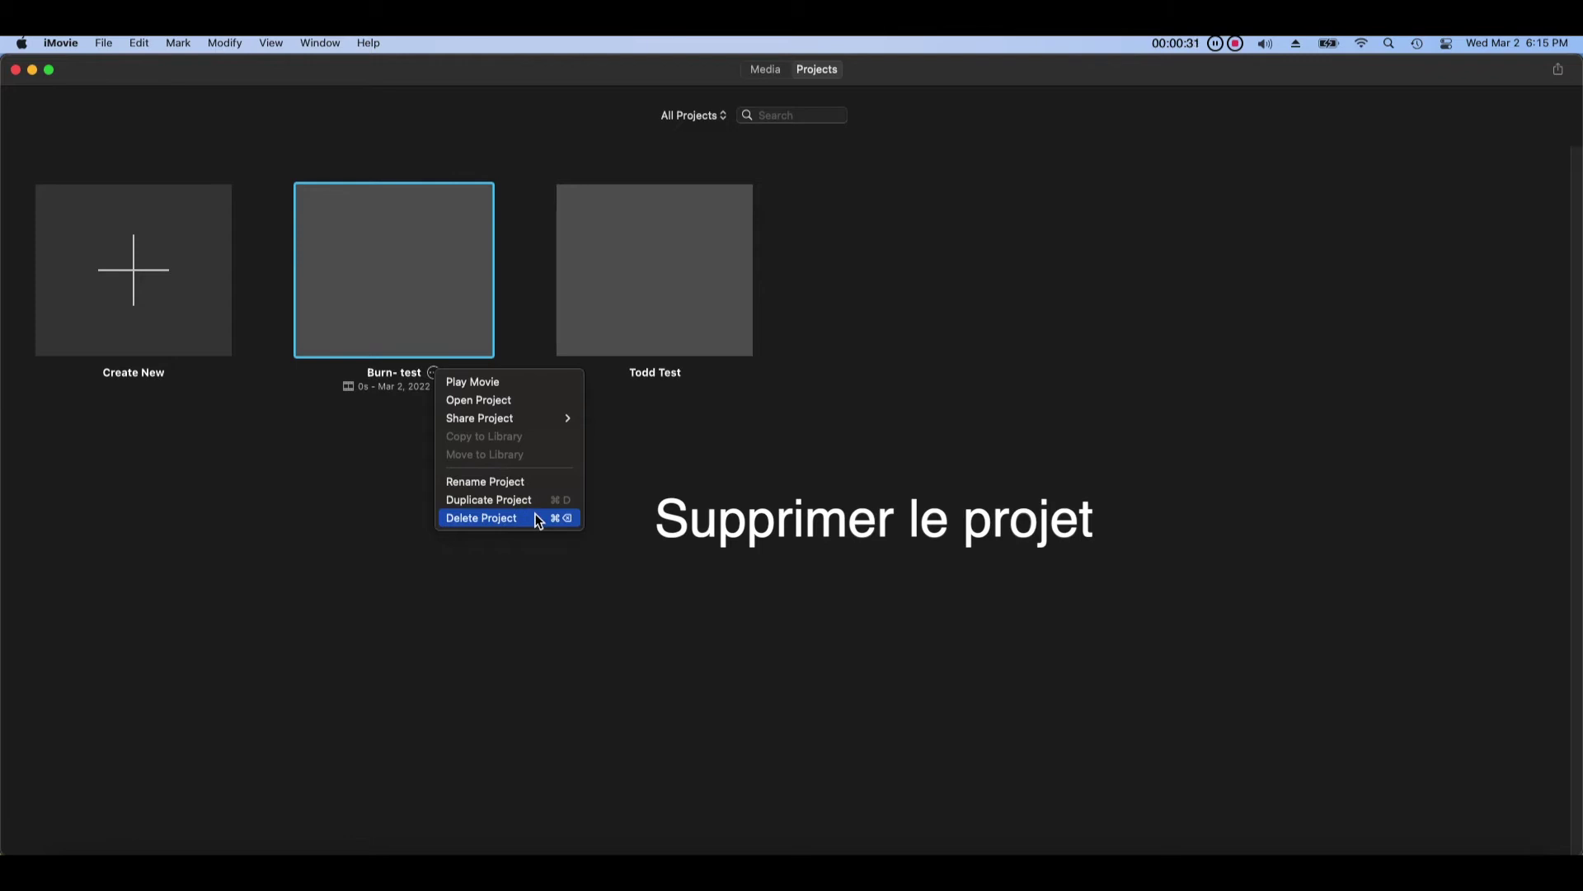
pyautogui.click(538, 519)
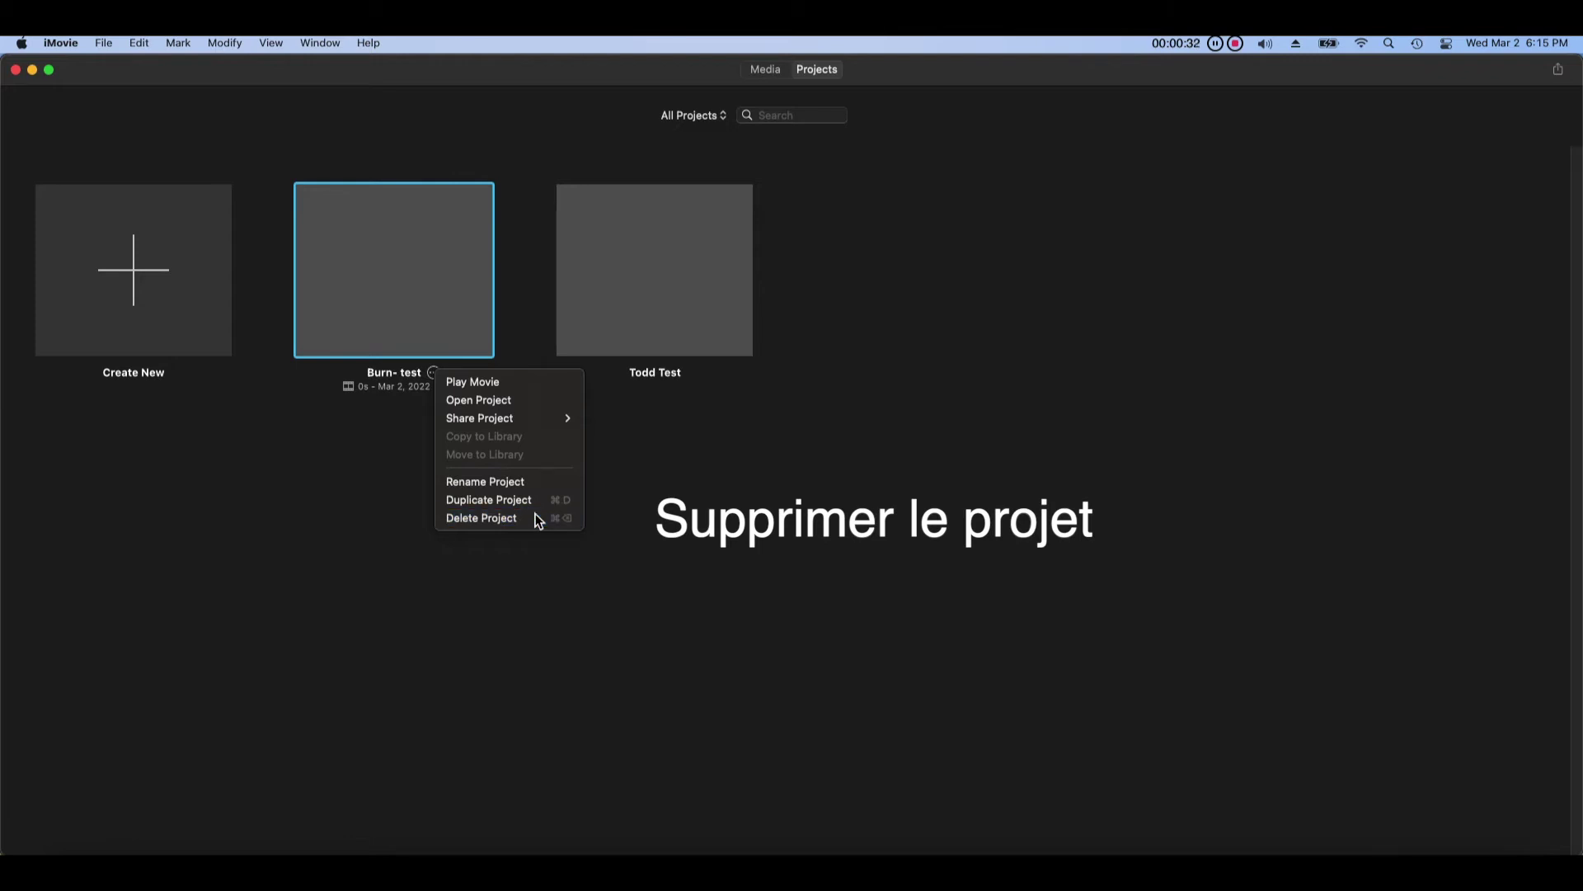
pyautogui.click(537, 519)
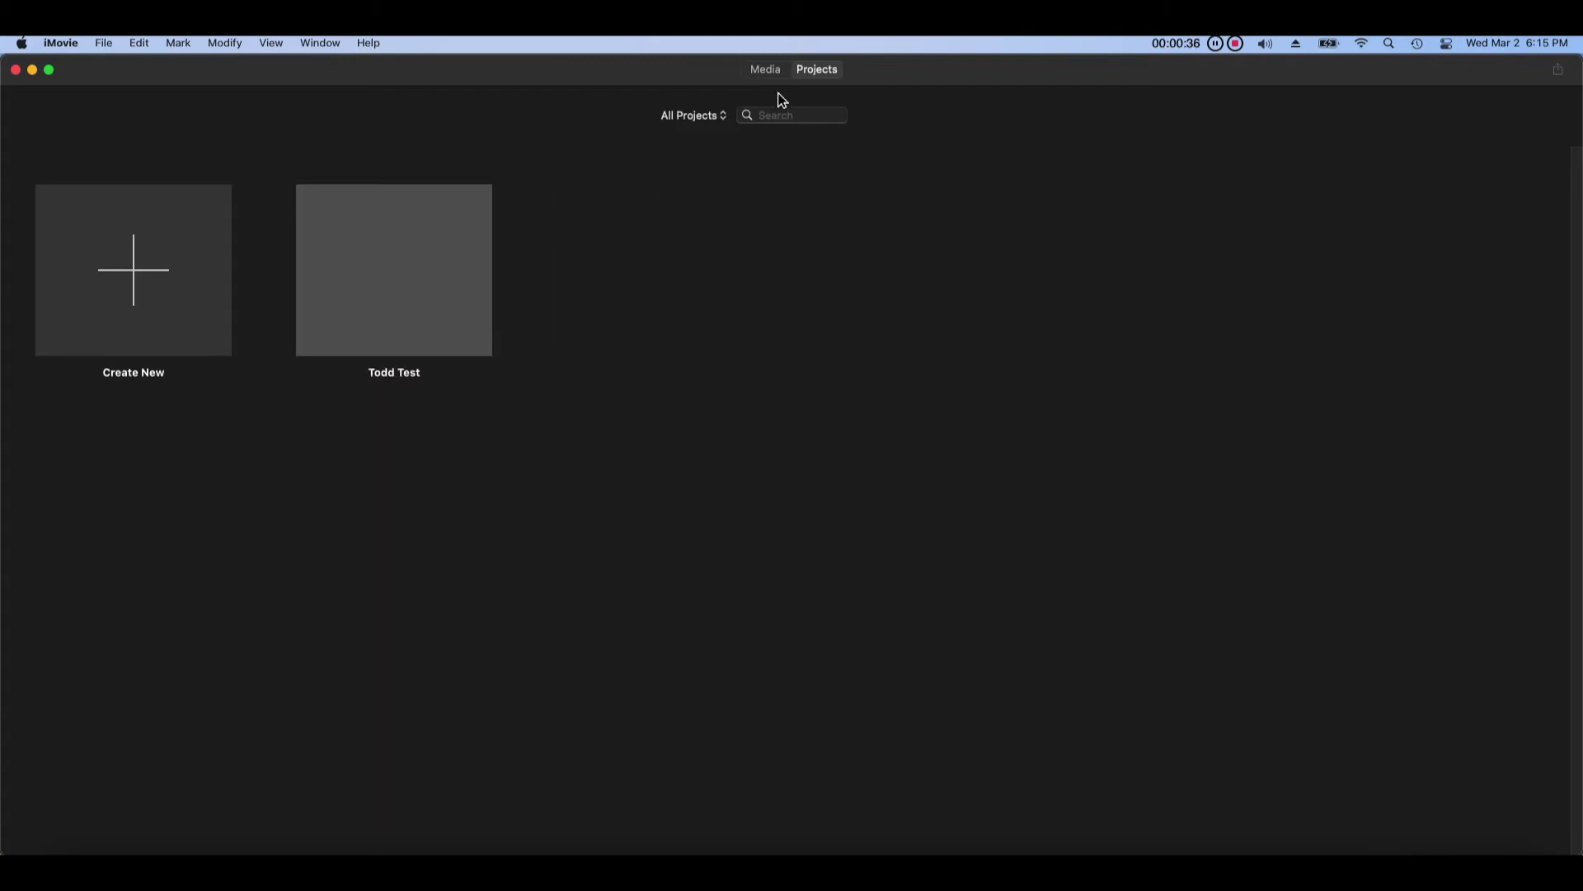
# Step: Open the remaining project, slightly reduce the clip size in the Videos event and set the clip zoom to 5m
pyautogui.click(447, 241)
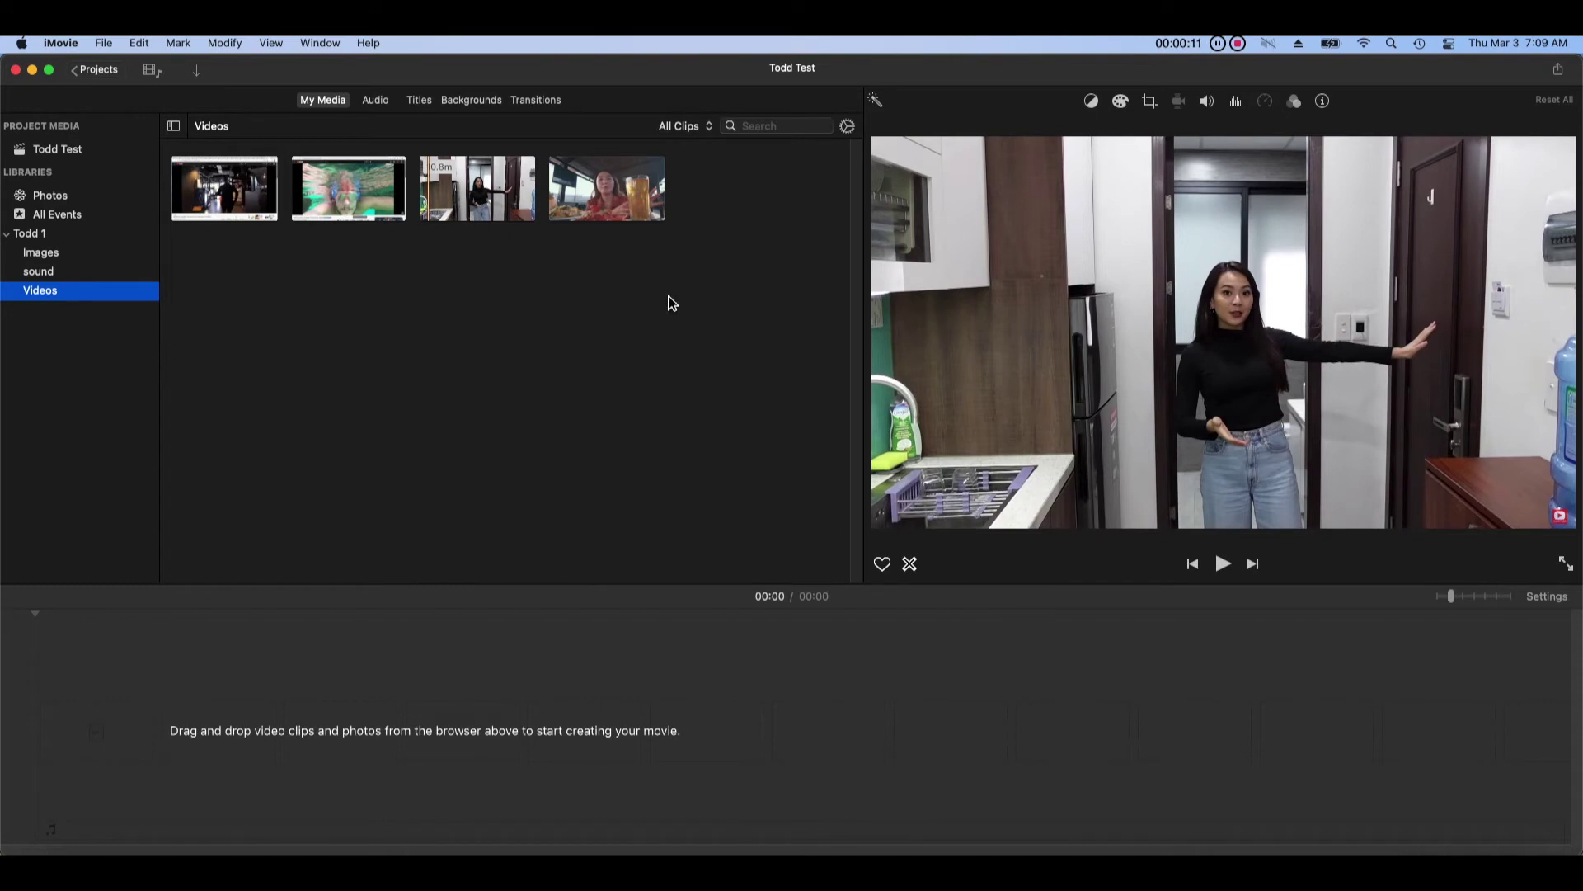
pyautogui.click(856, 130)
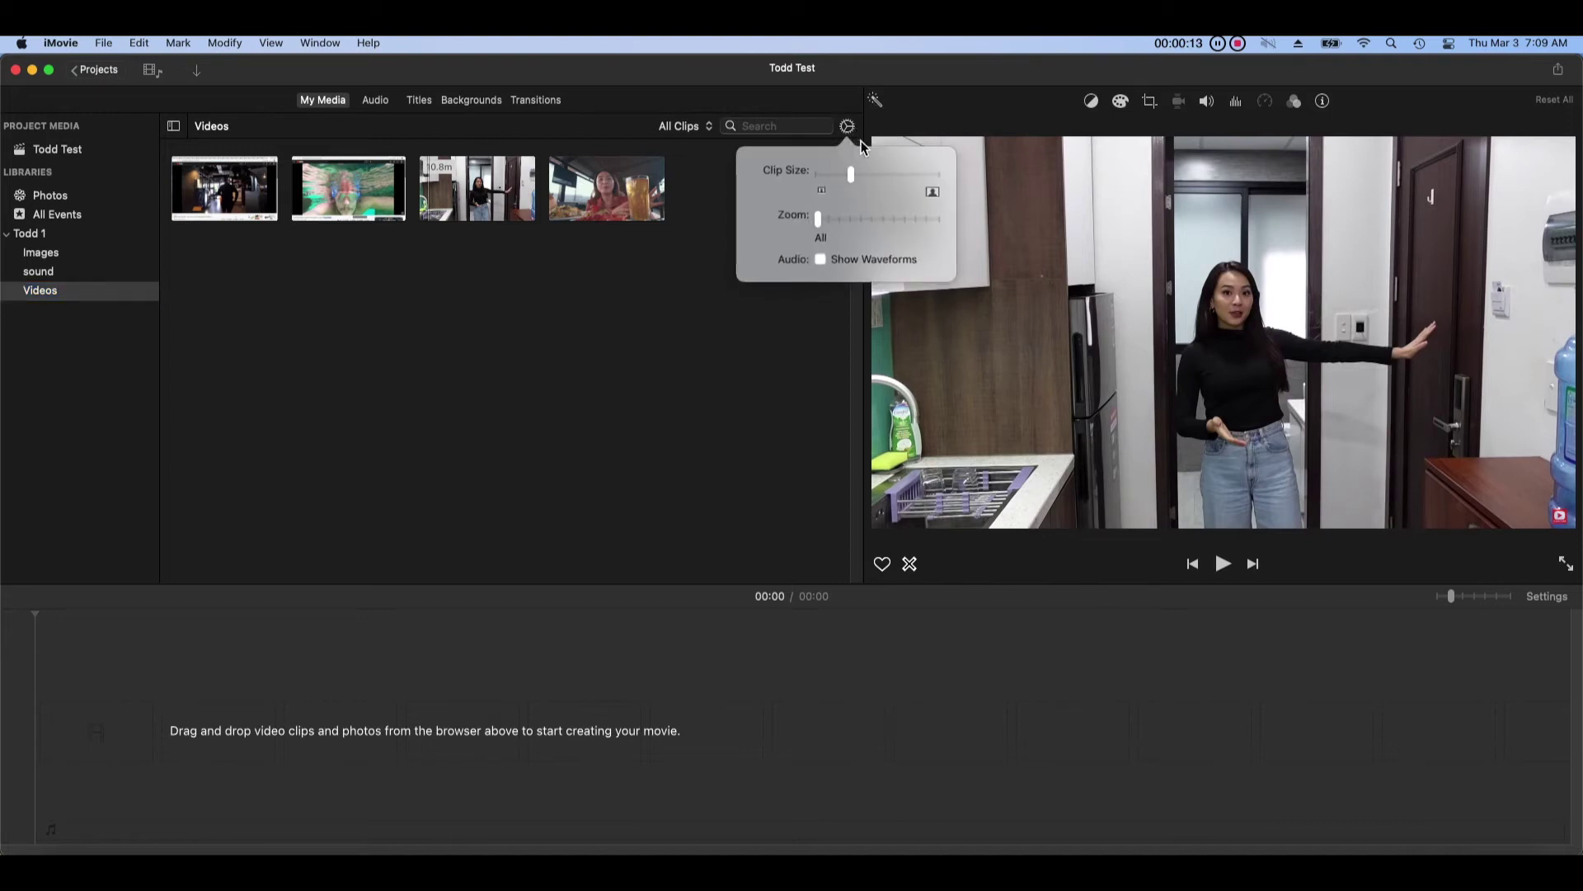
pyautogui.moveTo(849, 181)
pyautogui.mouseDown()
pyautogui.moveTo(894, 188)
pyautogui.moveTo(826, 188)
pyautogui.moveTo(848, 189)
pyautogui.mouseUp()
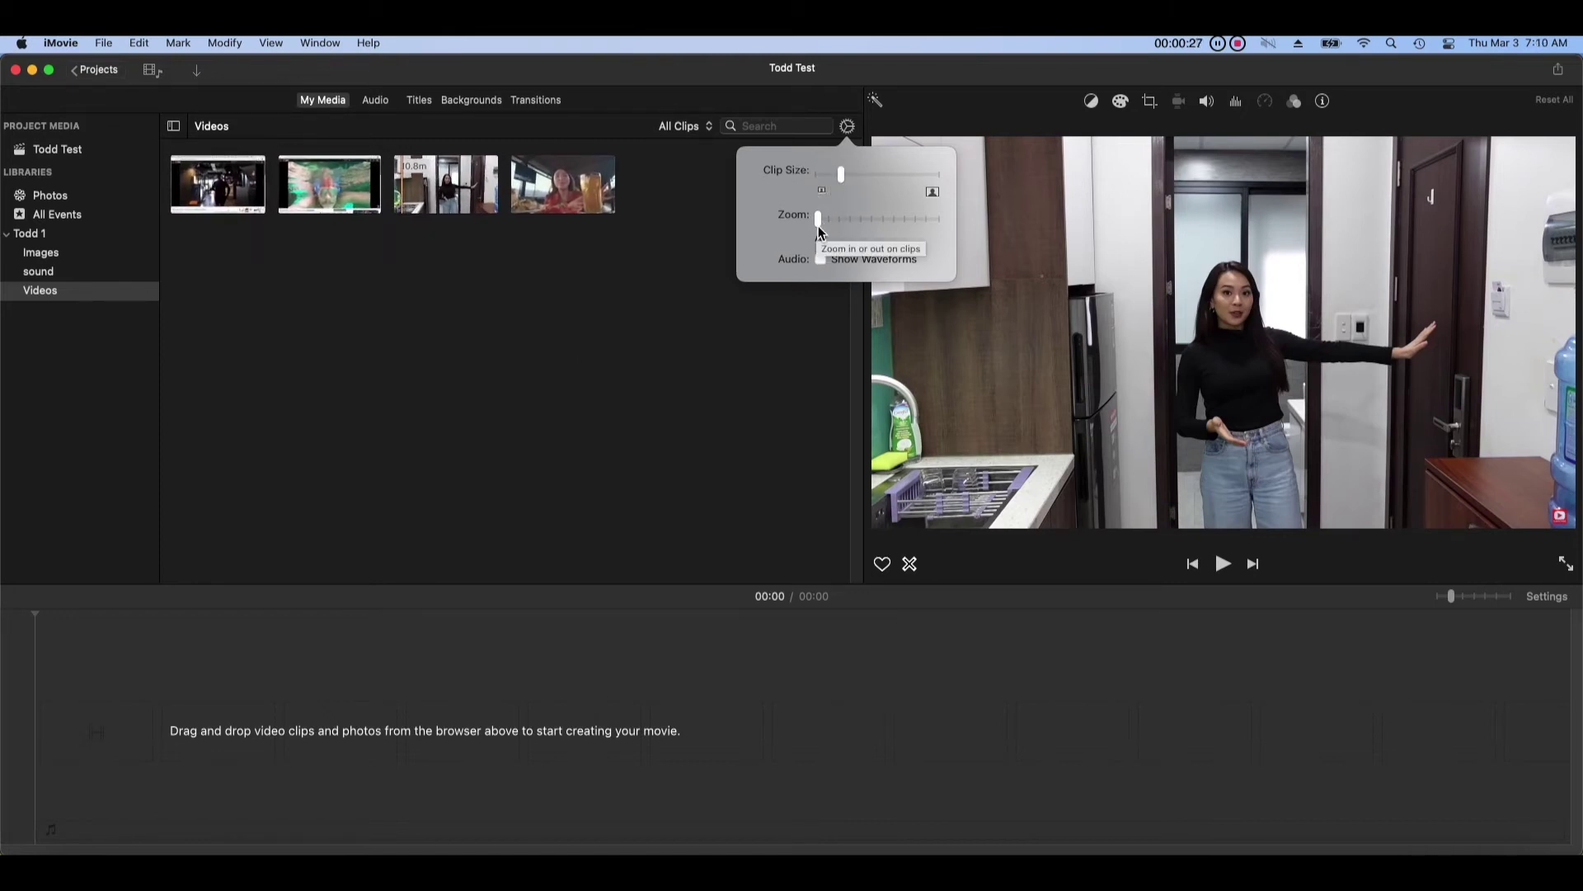
pyautogui.moveTo(821, 233)
pyautogui.mouseDown()
pyautogui.moveTo(868, 237)
pyautogui.moveTo(861, 219)
pyautogui.moveTo(837, 222)
pyautogui.moveTo(869, 231)
pyautogui.moveTo(852, 233)
pyautogui.mouseUp()
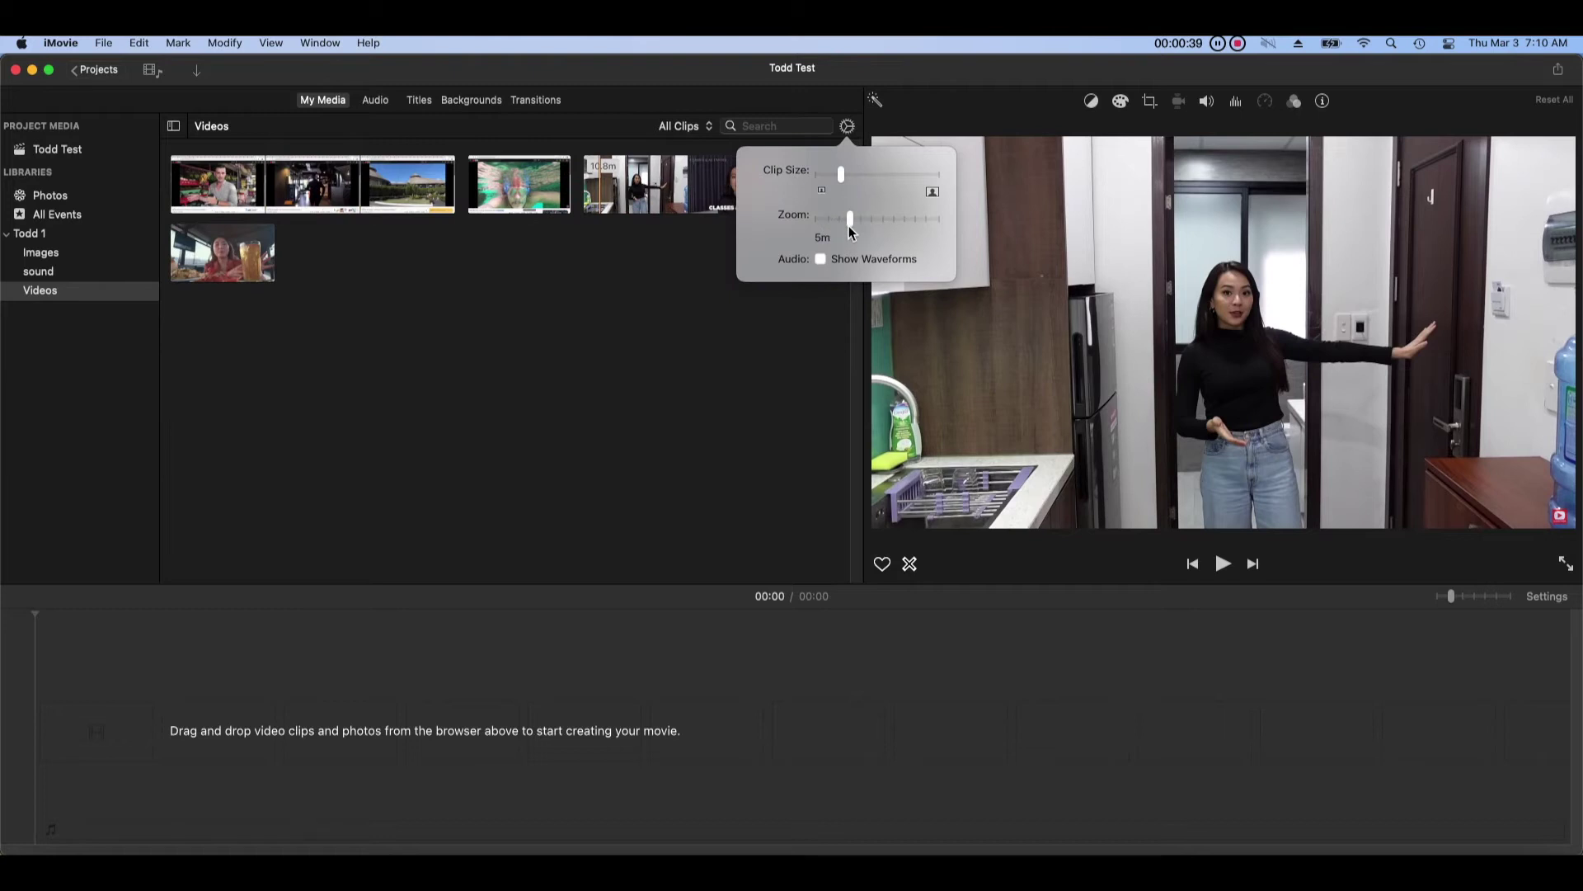
# Step: Look over the clip zoom commands and turn on audio waveforms for the clips in the Videos event
pyautogui.click(272, 45)
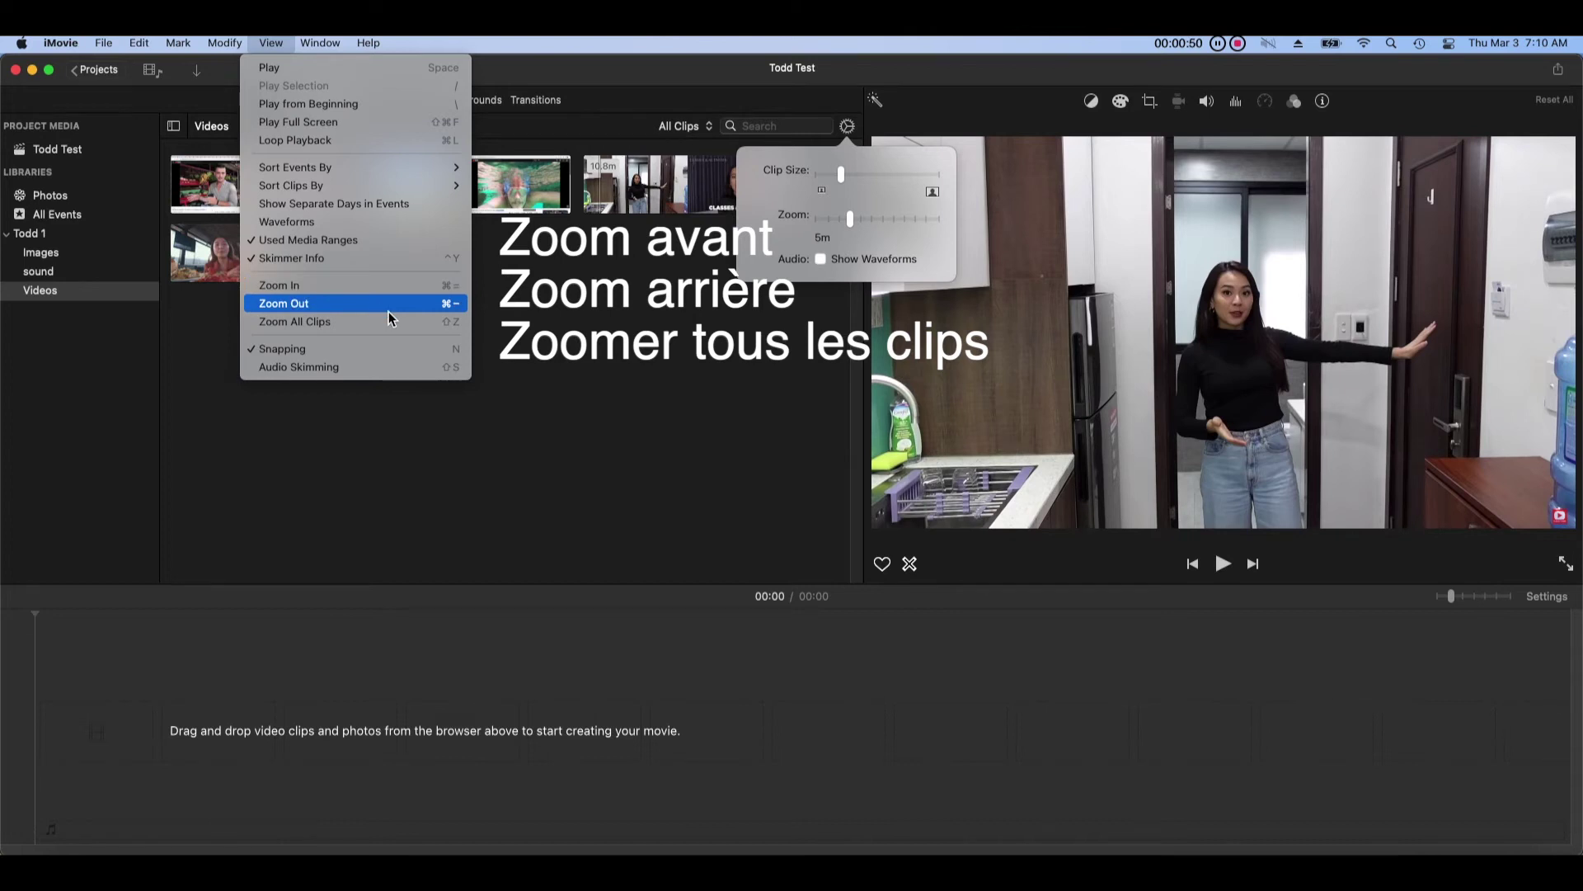
pyautogui.click(840, 243)
pyautogui.click(820, 261)
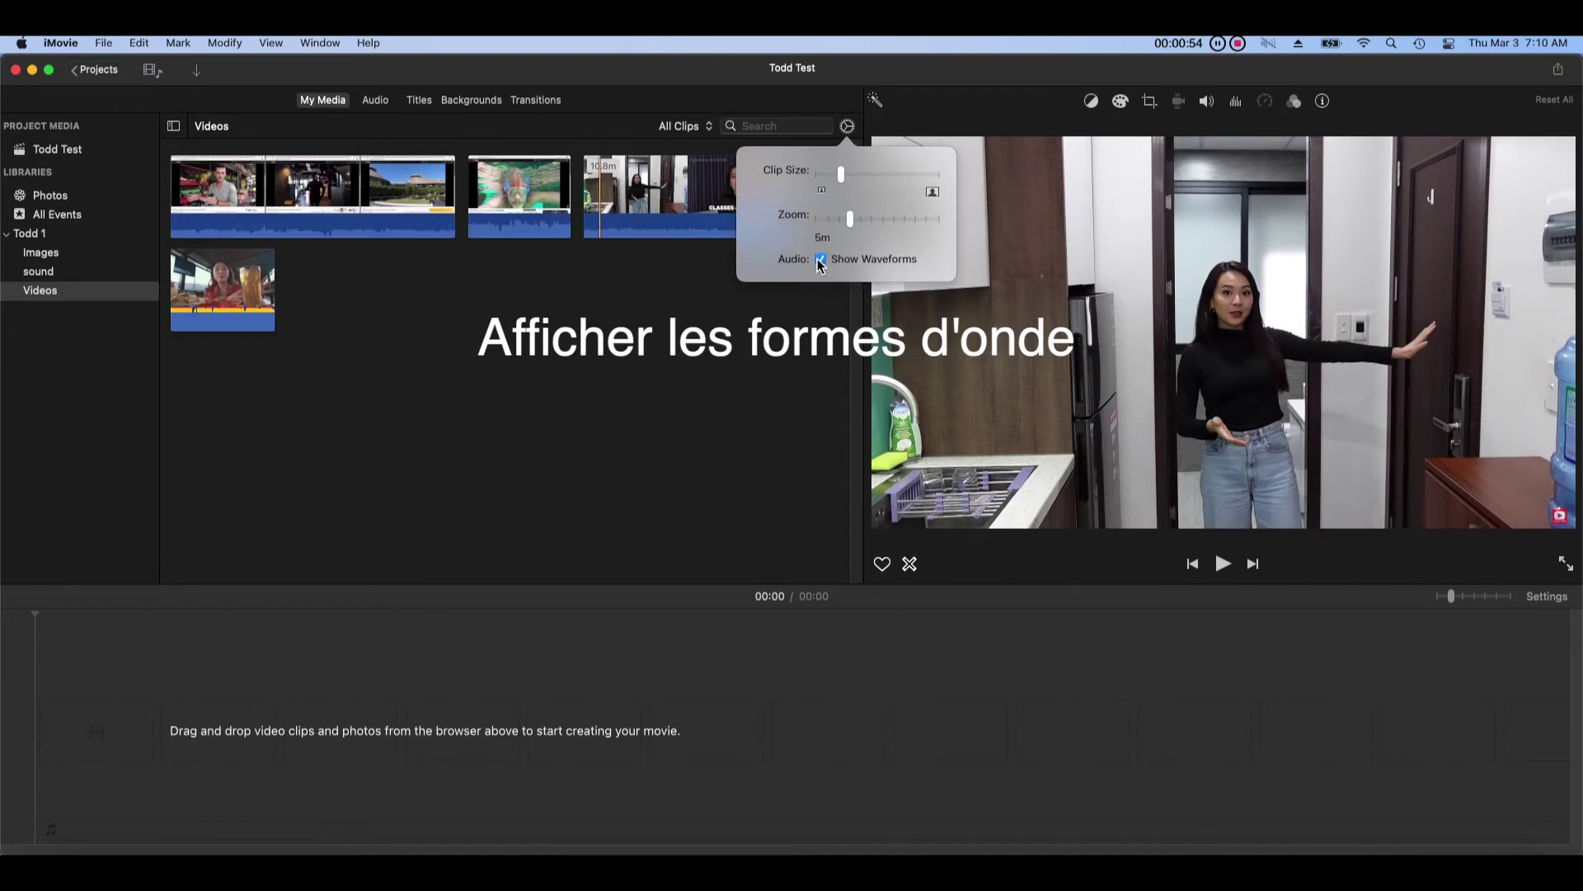
pyautogui.click(820, 261)
pyautogui.click(820, 261)
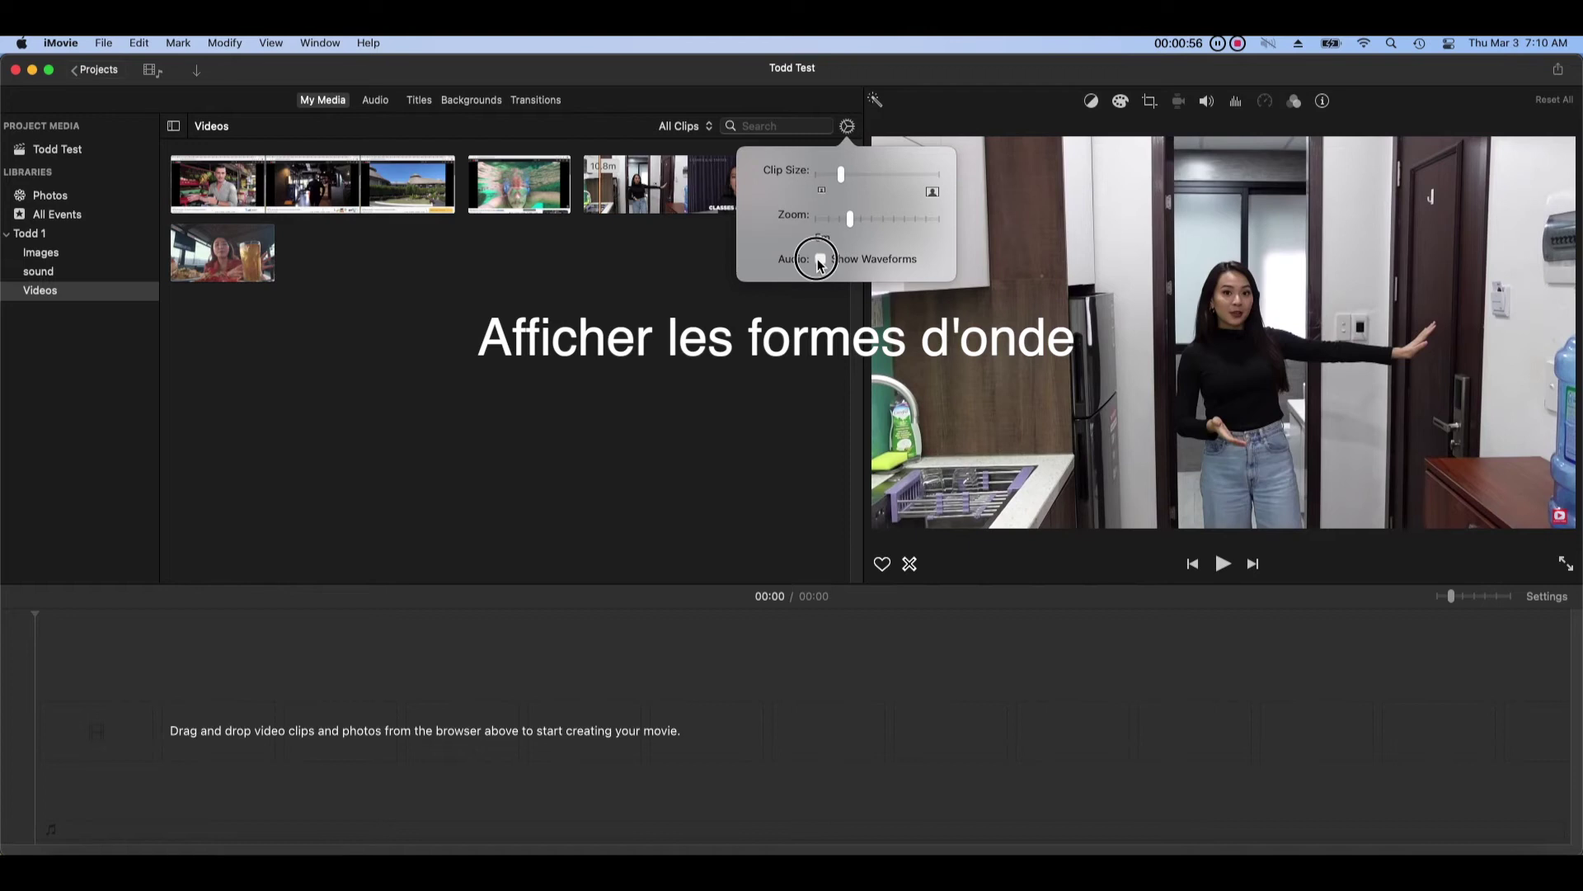
pyautogui.click(821, 261)
pyautogui.click(820, 261)
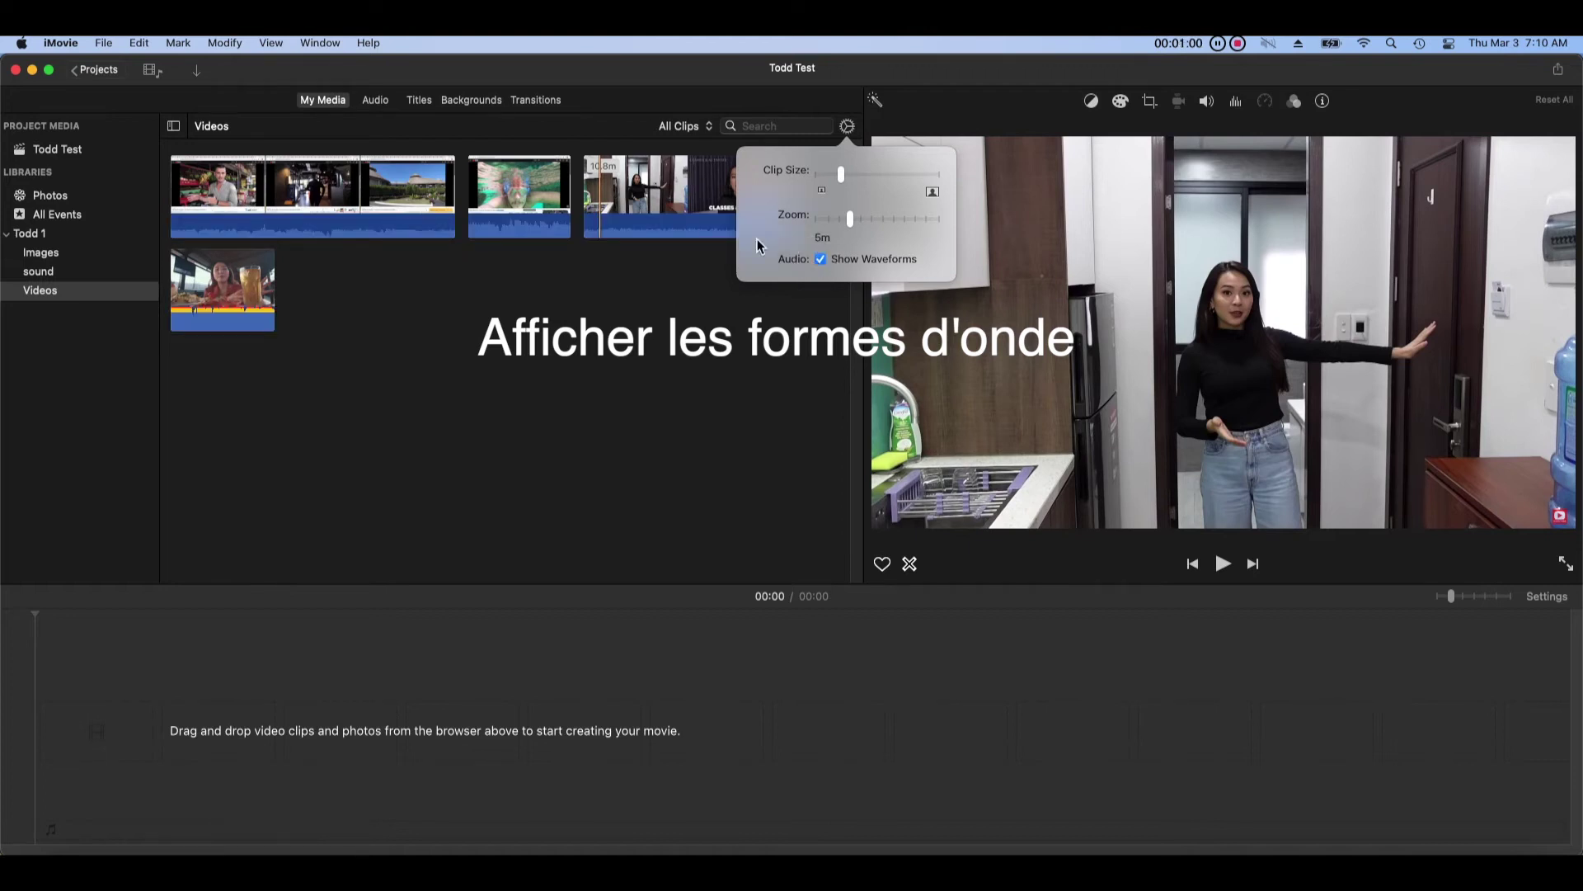
# Step: Hide the video clips' audio waveforms, show them again and close the clip appearance settings
pyautogui.click(273, 43)
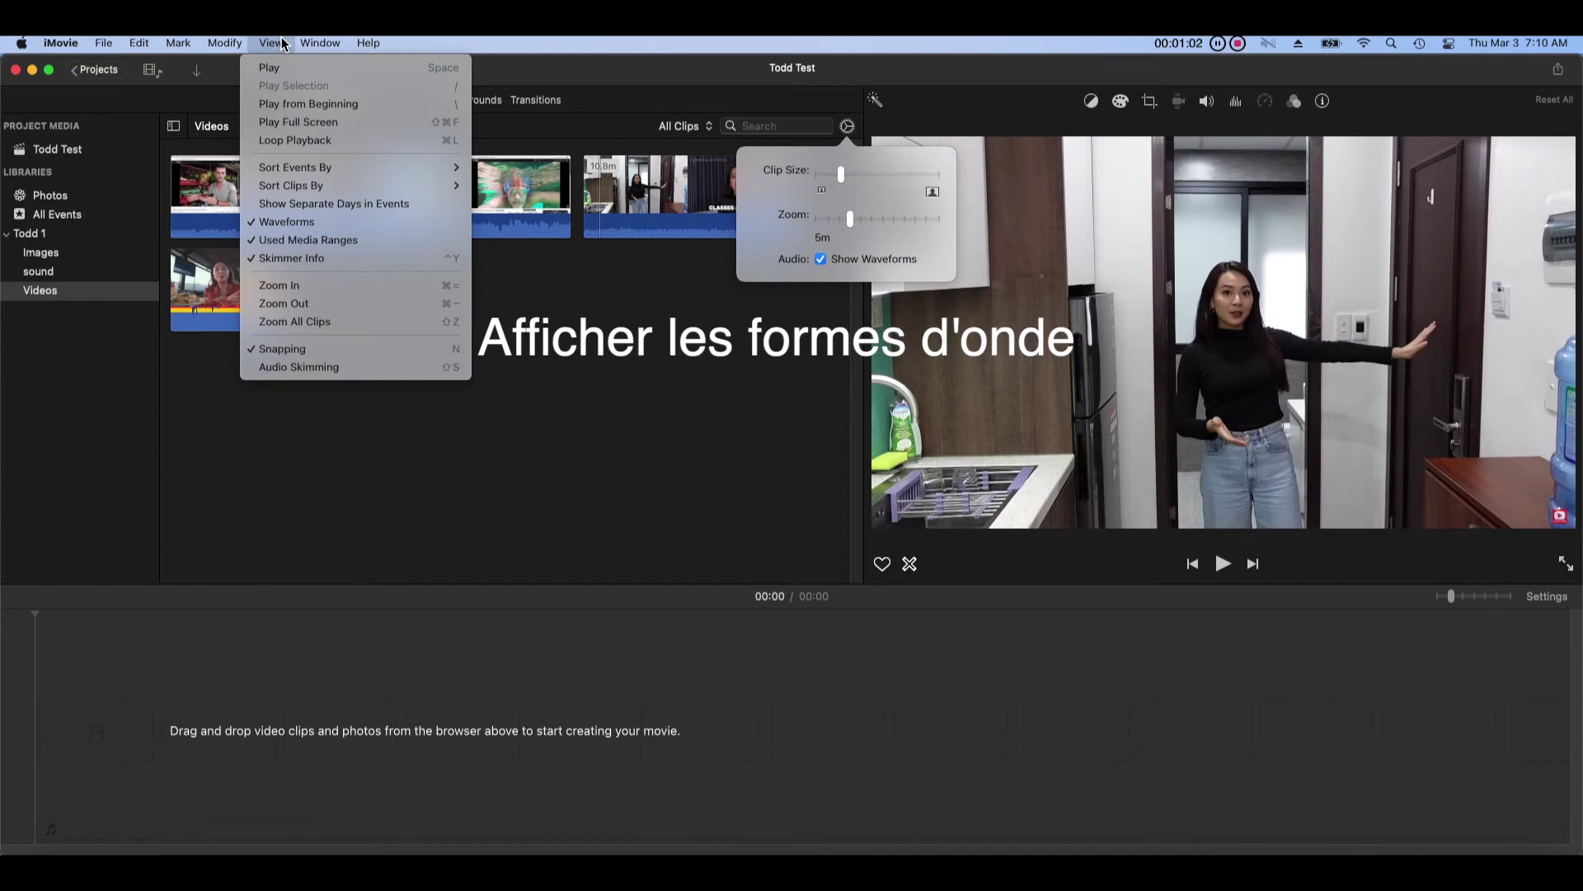
pyautogui.click(434, 225)
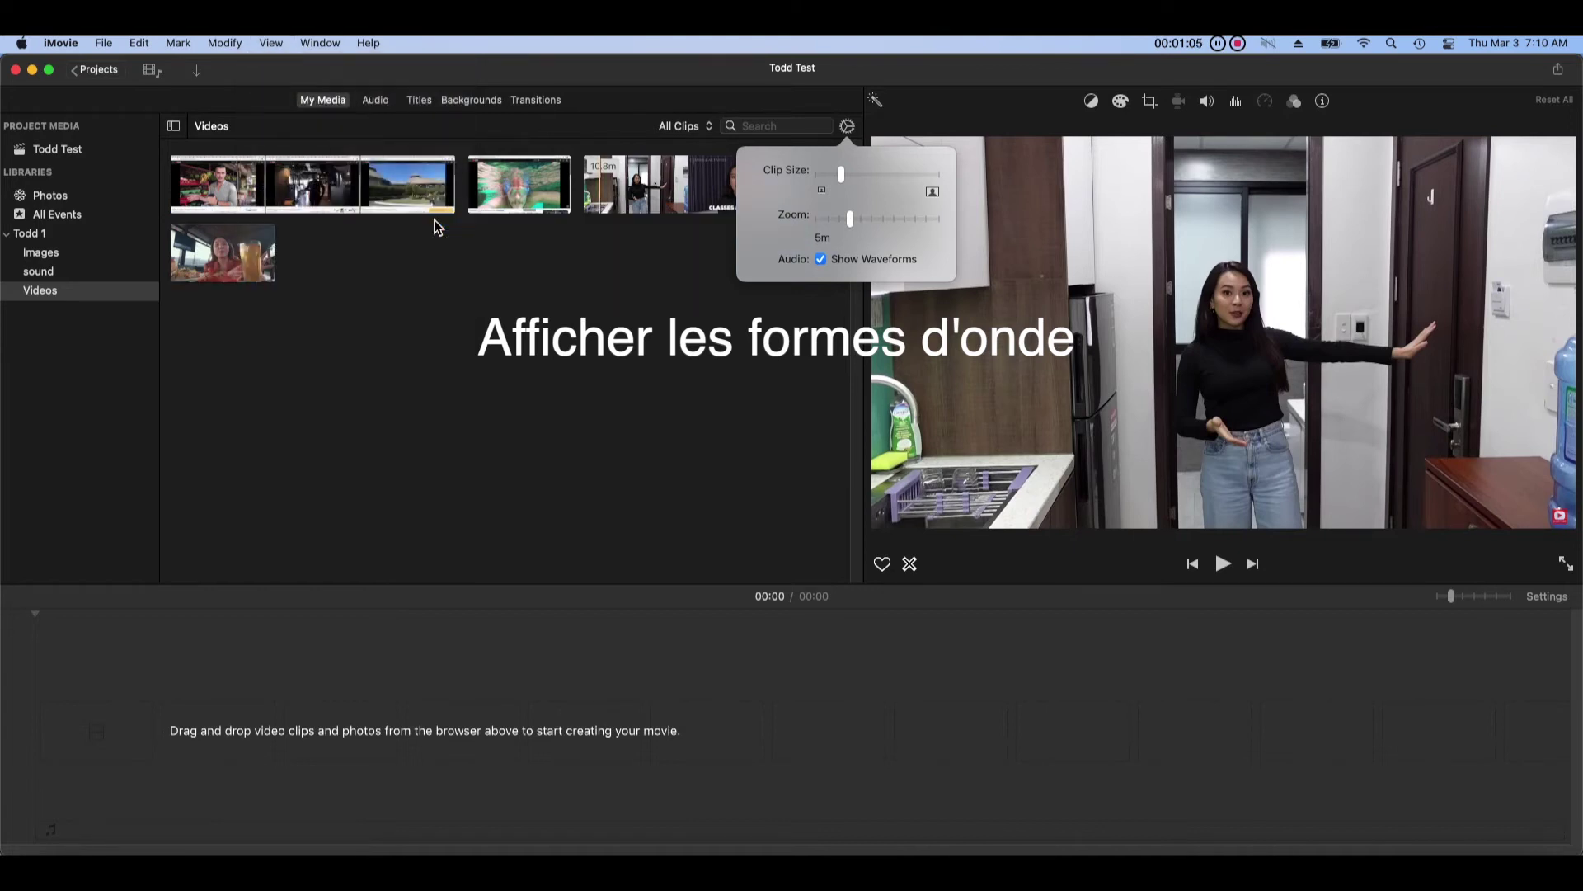
pyautogui.click(274, 43)
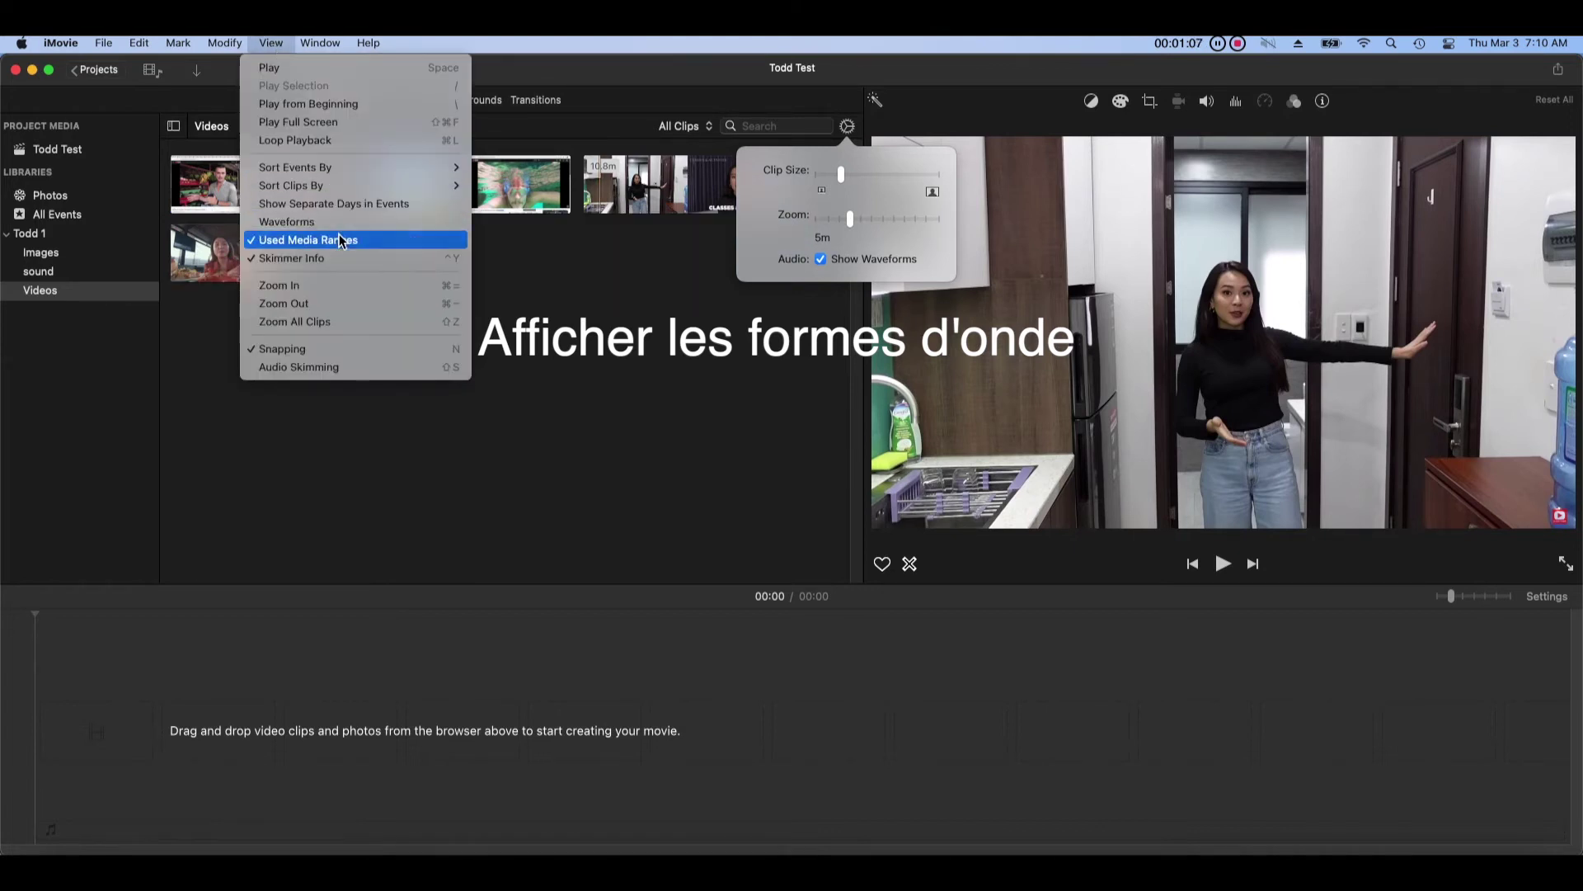
pyautogui.click(368, 227)
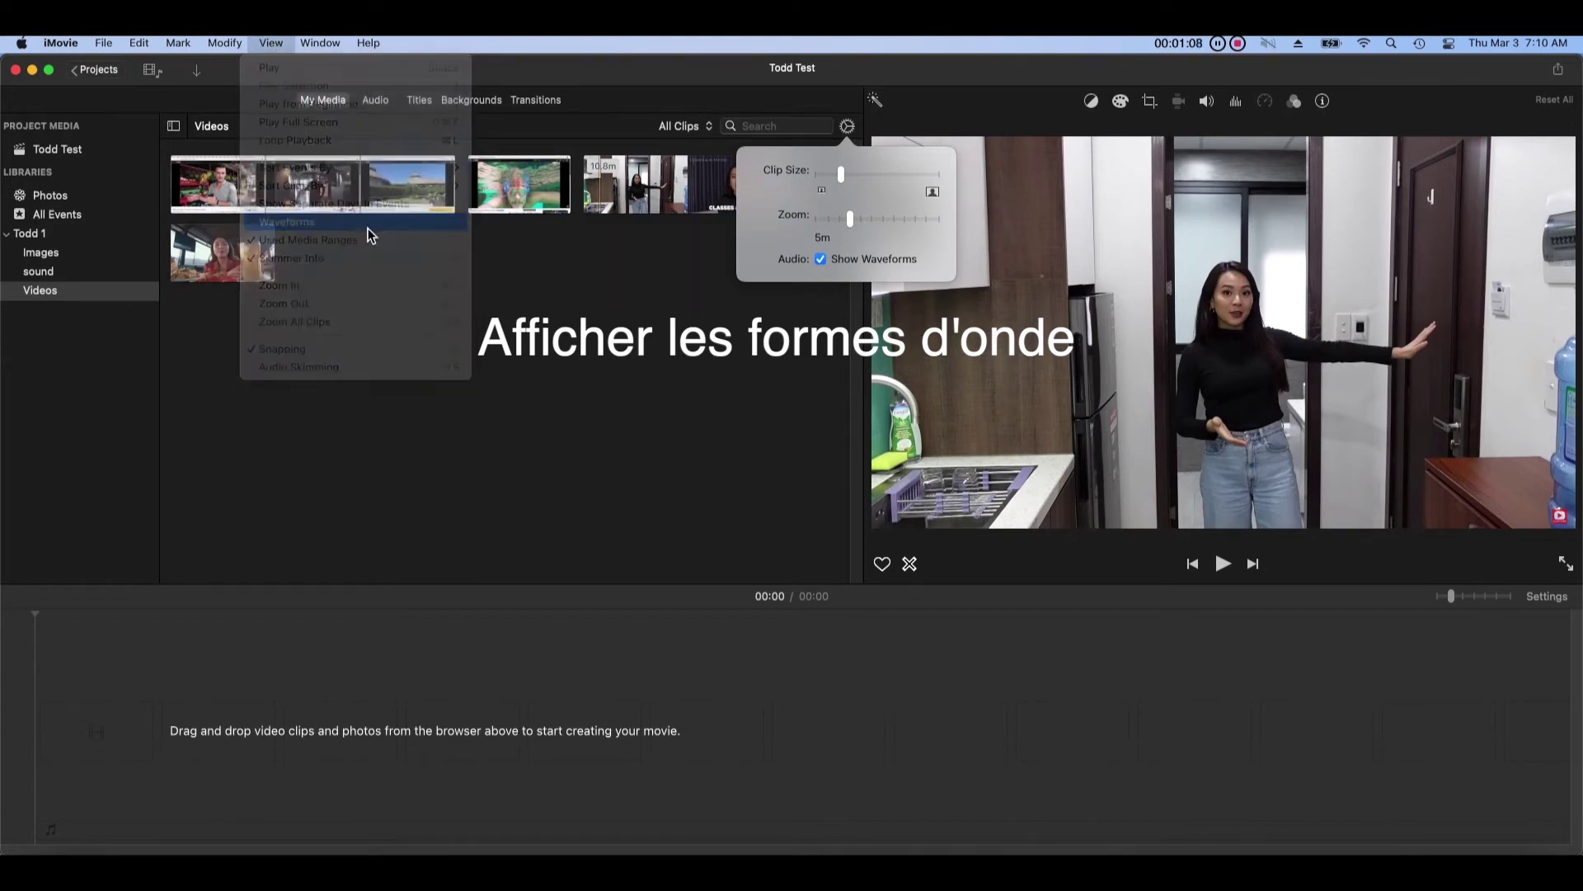
pyautogui.click(564, 305)
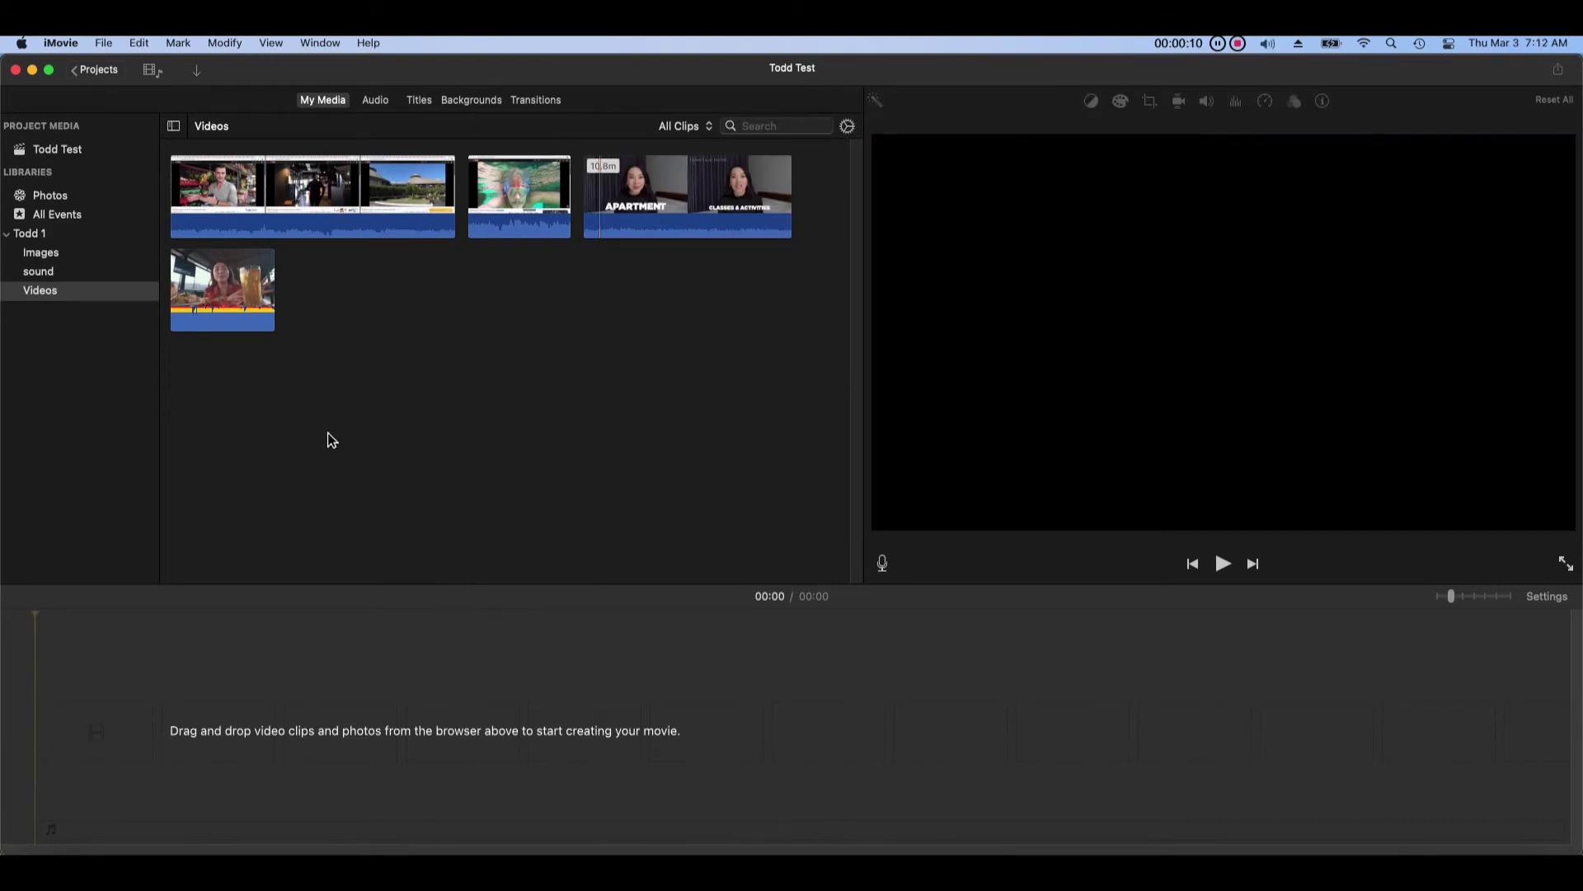
# Step: Preview the Bali-3, Philippines -4 and Vietnam -2 clips in turn, playing each in the viewer
pyautogui.click(173, 191)
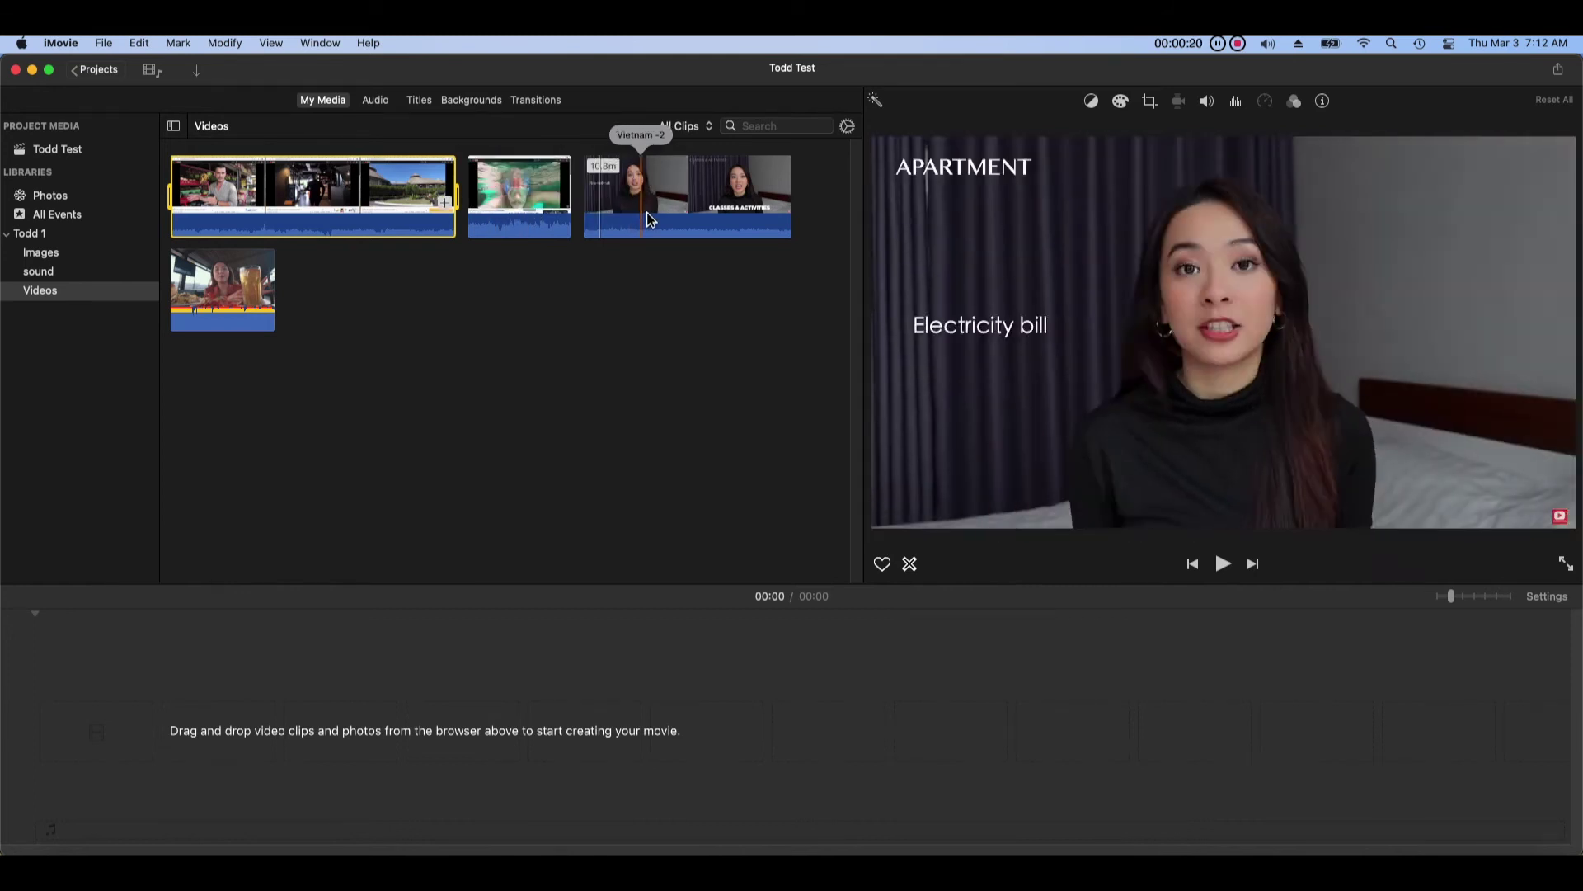
pyautogui.press('space')
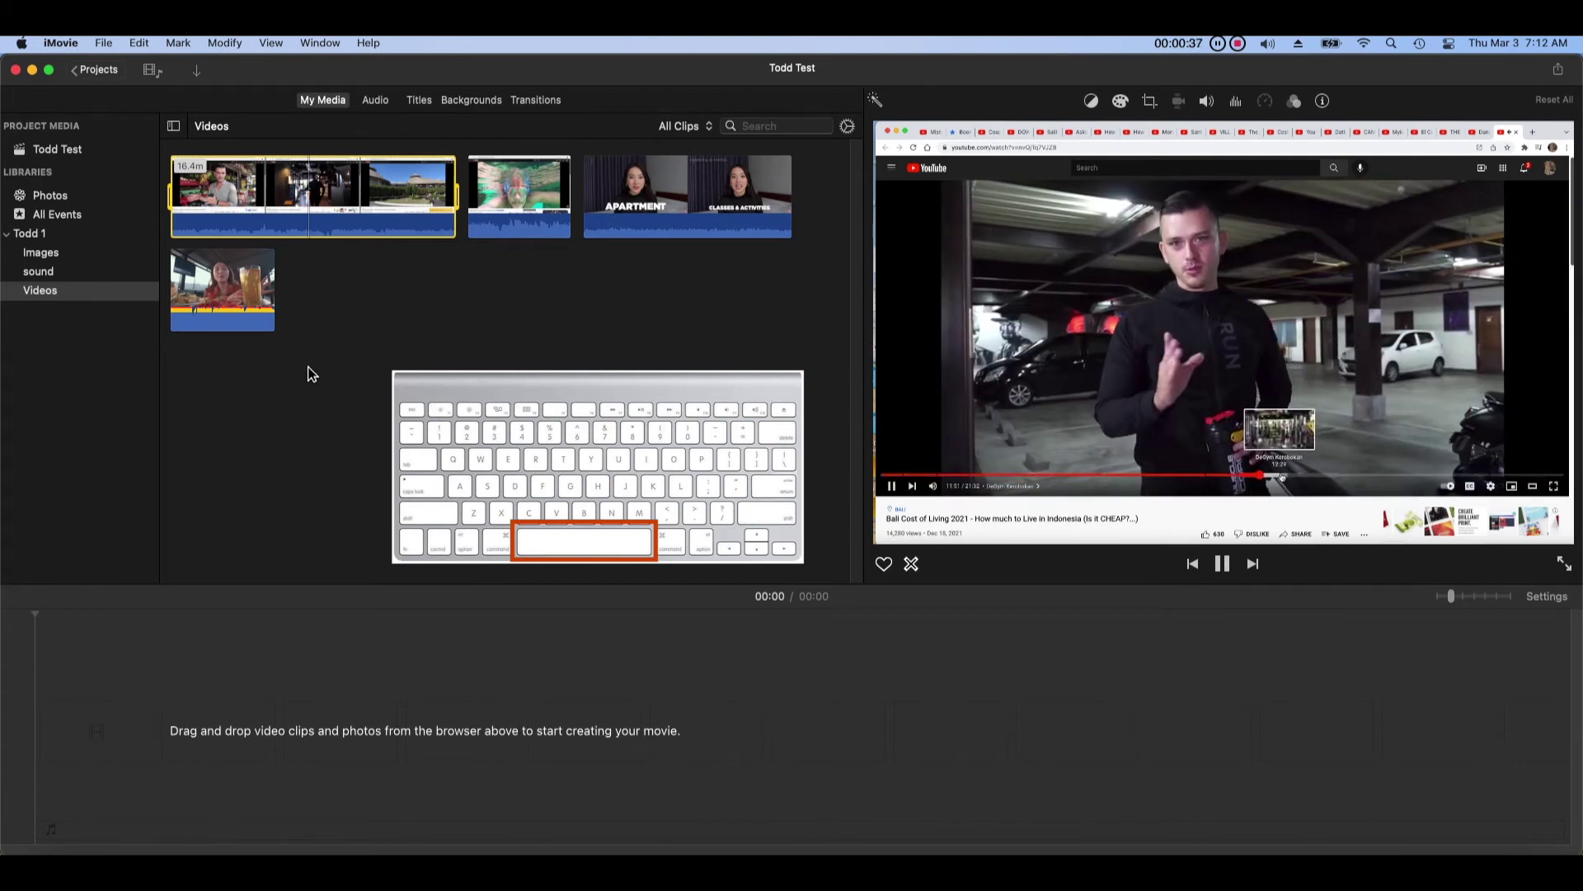
pyautogui.click(534, 219)
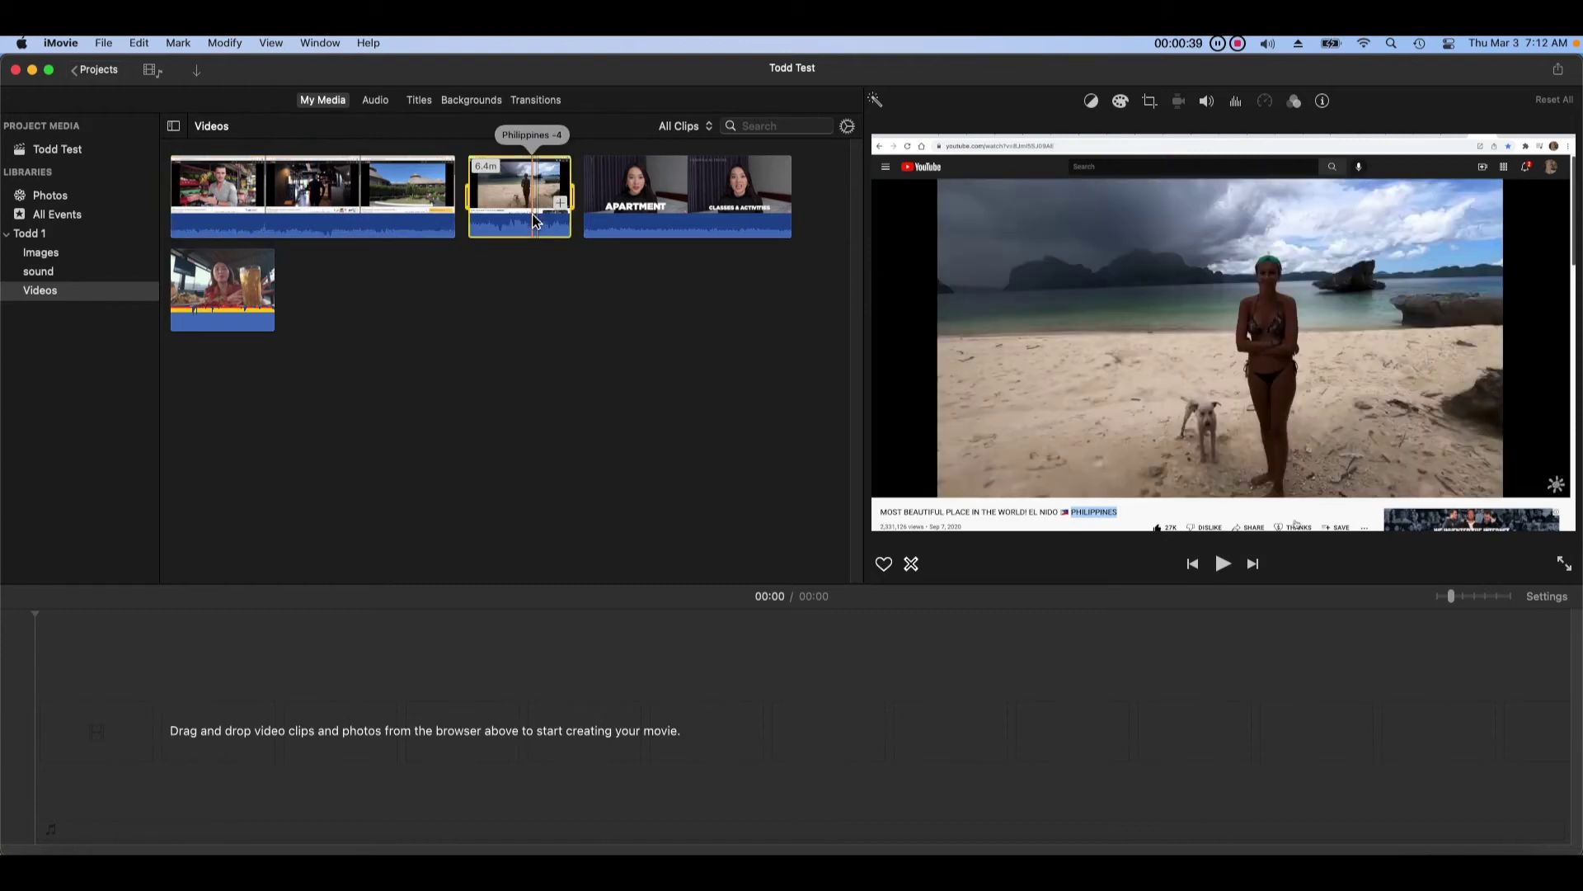
pyautogui.press('space')
pyautogui.press('space')
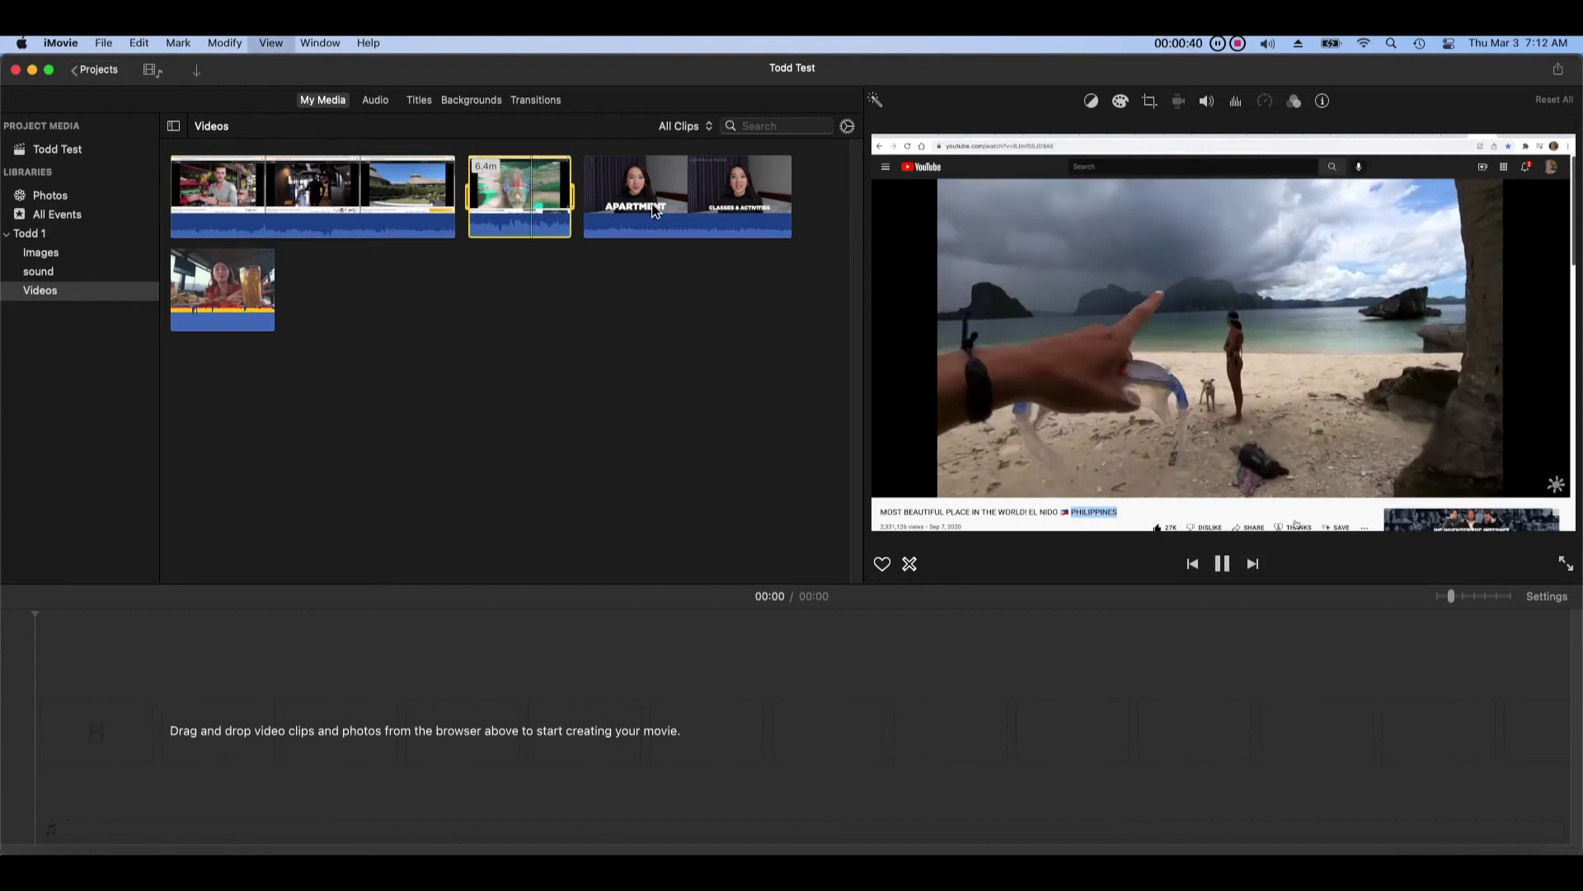
pyautogui.click(696, 197)
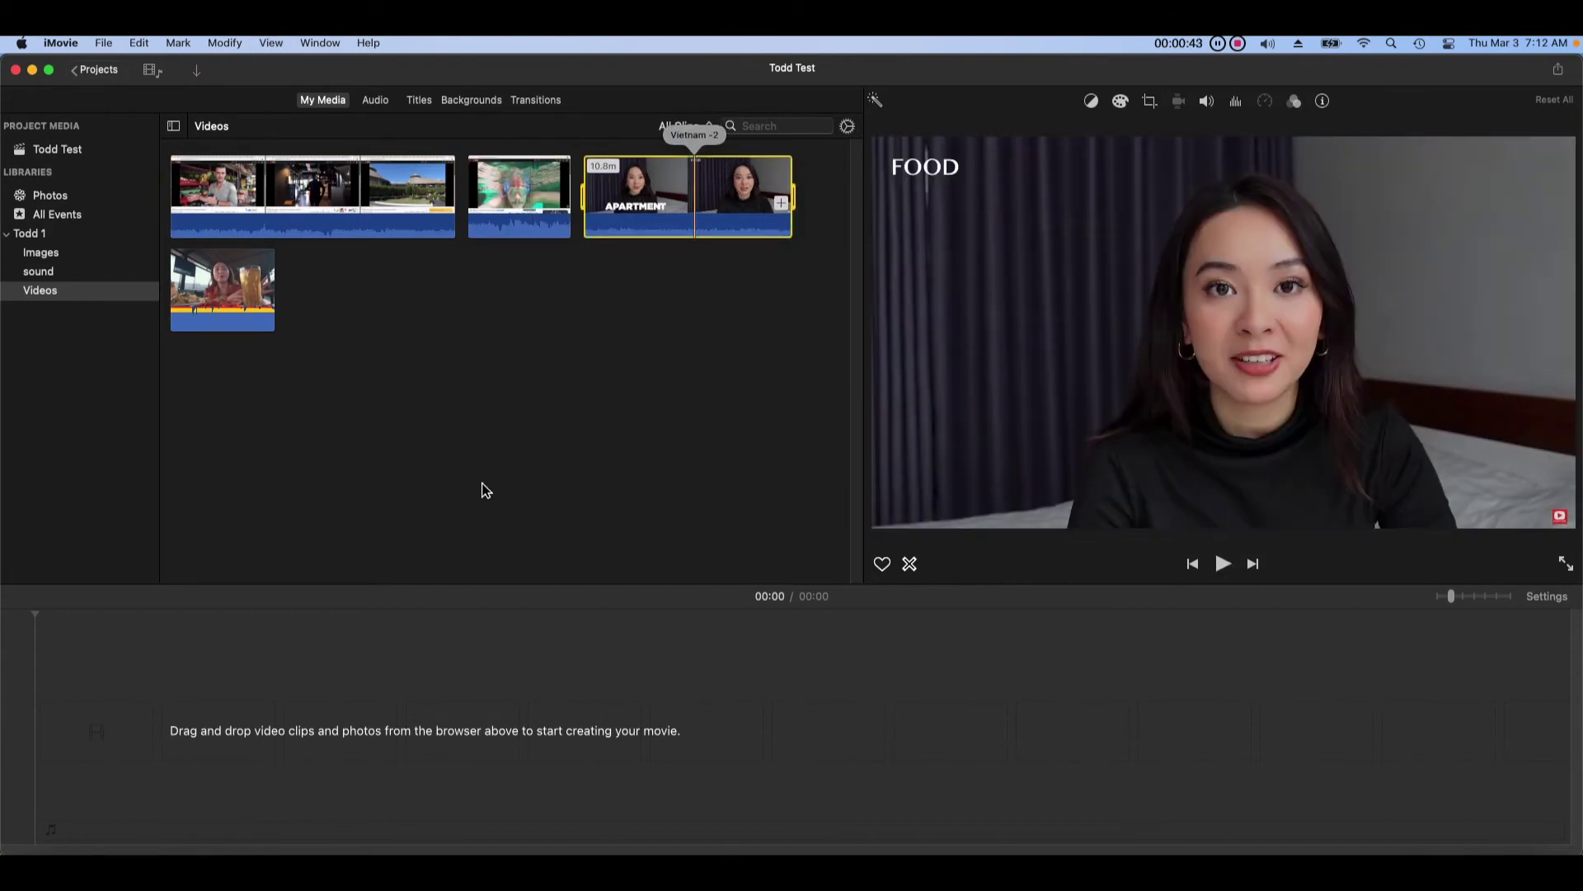
pyautogui.press('space')
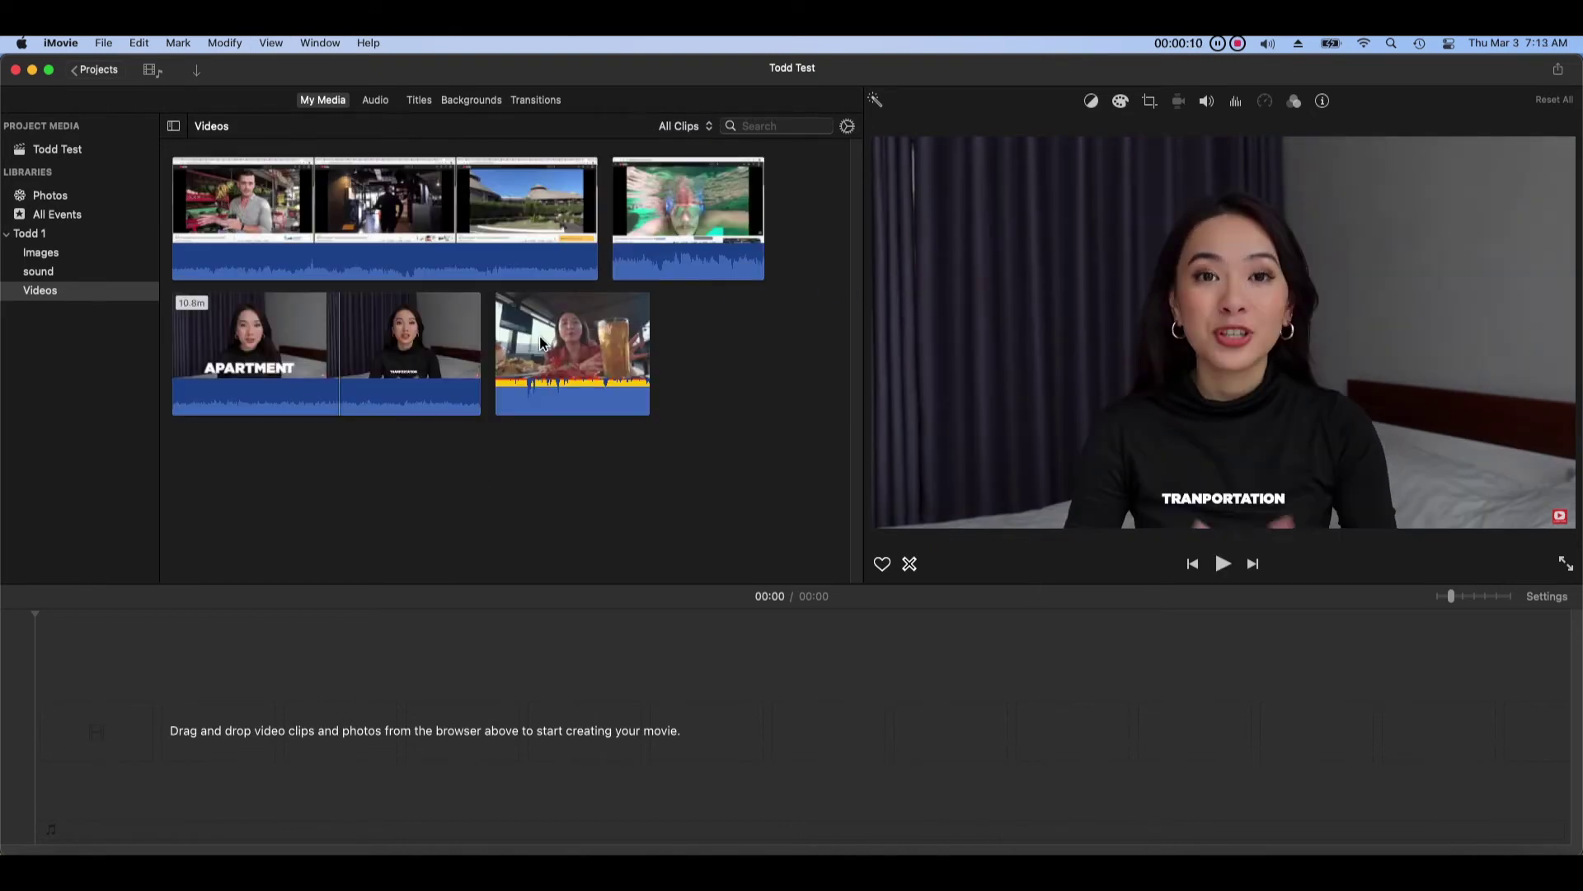
# Step: Set the volume of the Burn Food -1 clip to 62% and of the Bali-3 clip to 400%
pyautogui.click(542, 343)
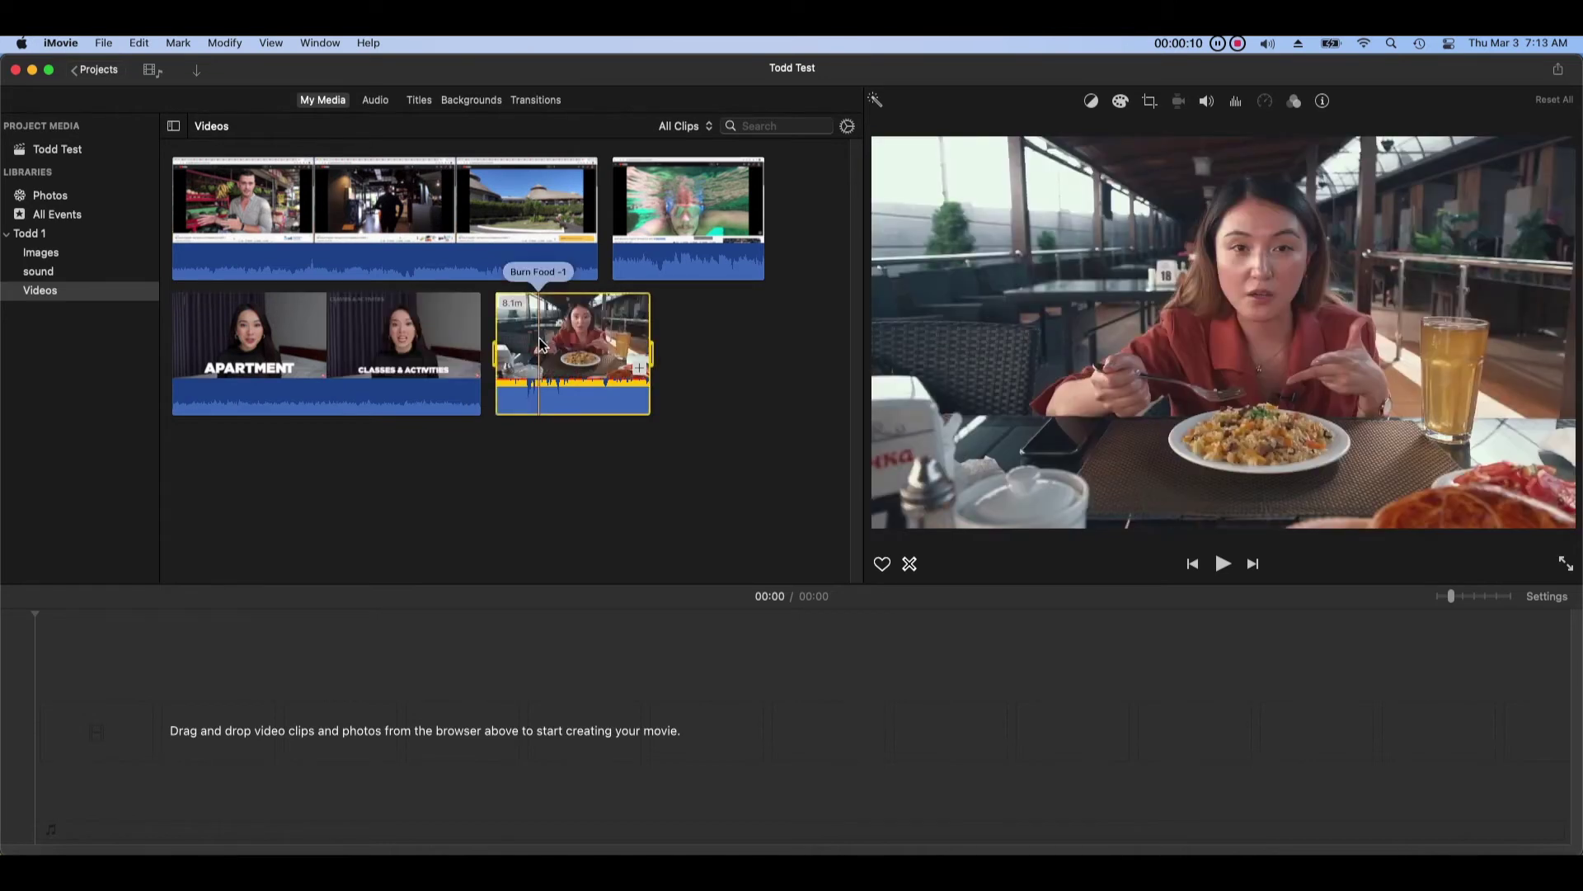
pyautogui.click(1210, 115)
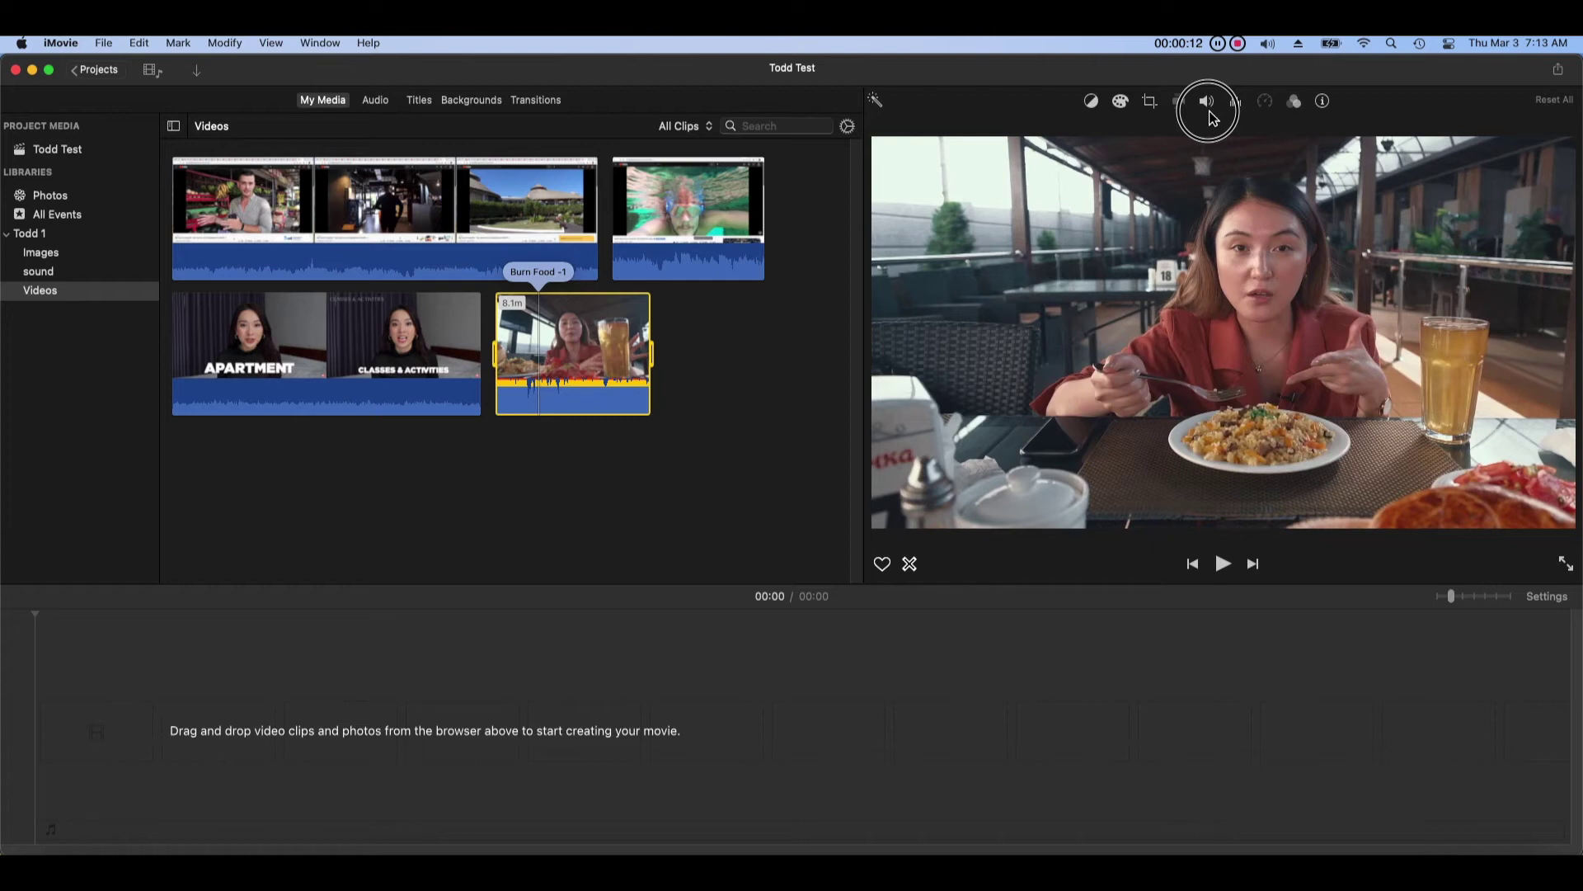
pyautogui.click(1209, 115)
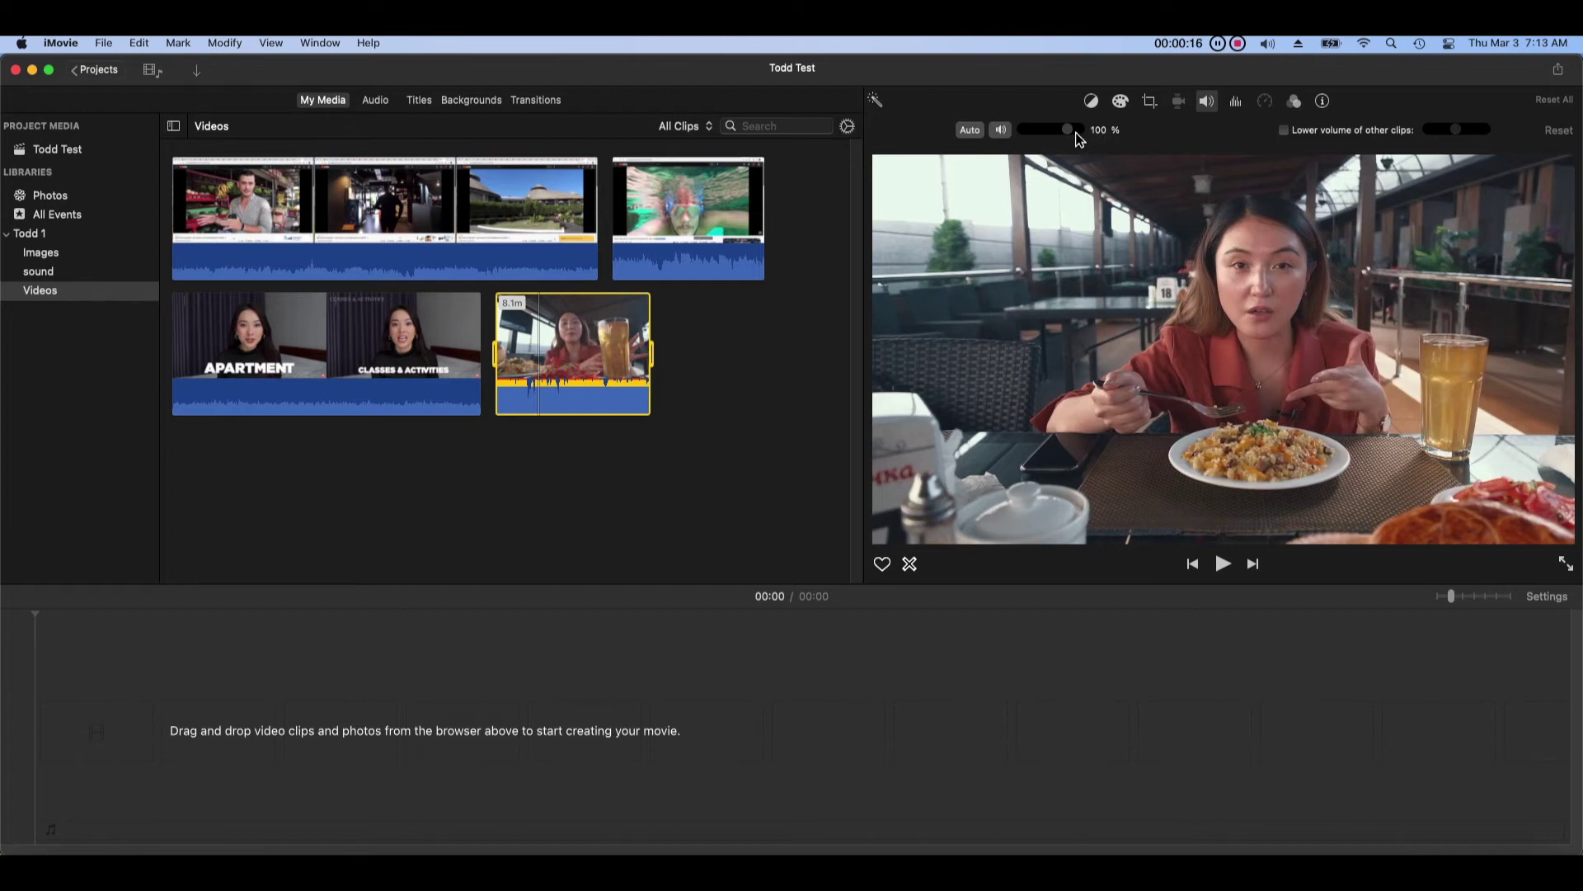
pyautogui.moveTo(1077, 141)
pyautogui.mouseDown()
pyautogui.moveTo(1046, 142)
pyautogui.moveTo(1060, 149)
pyautogui.mouseUp()
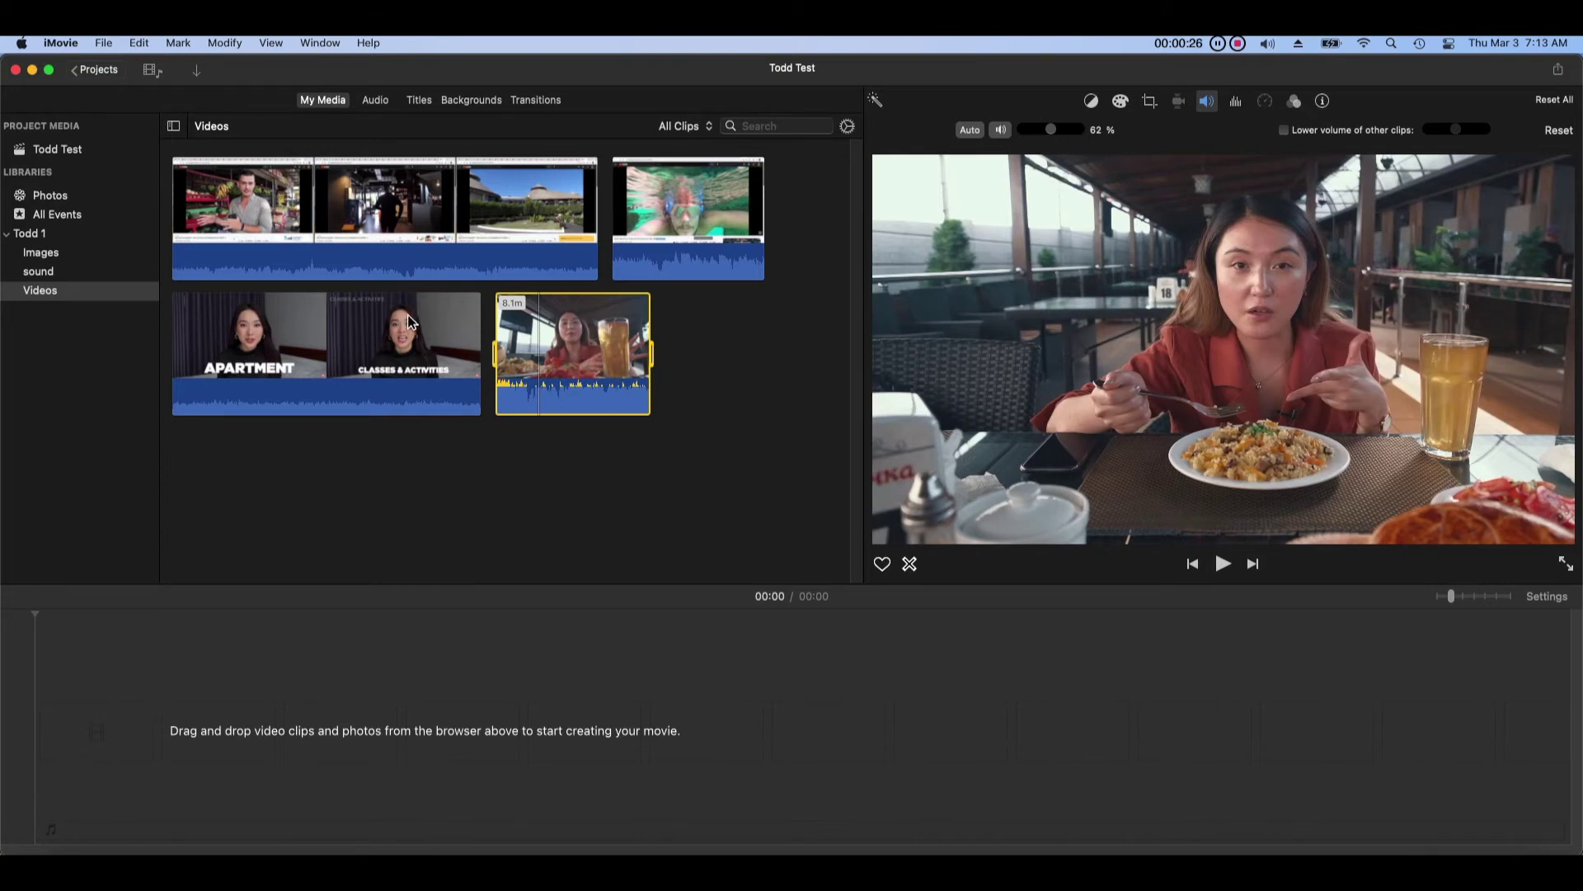
pyautogui.click(433, 248)
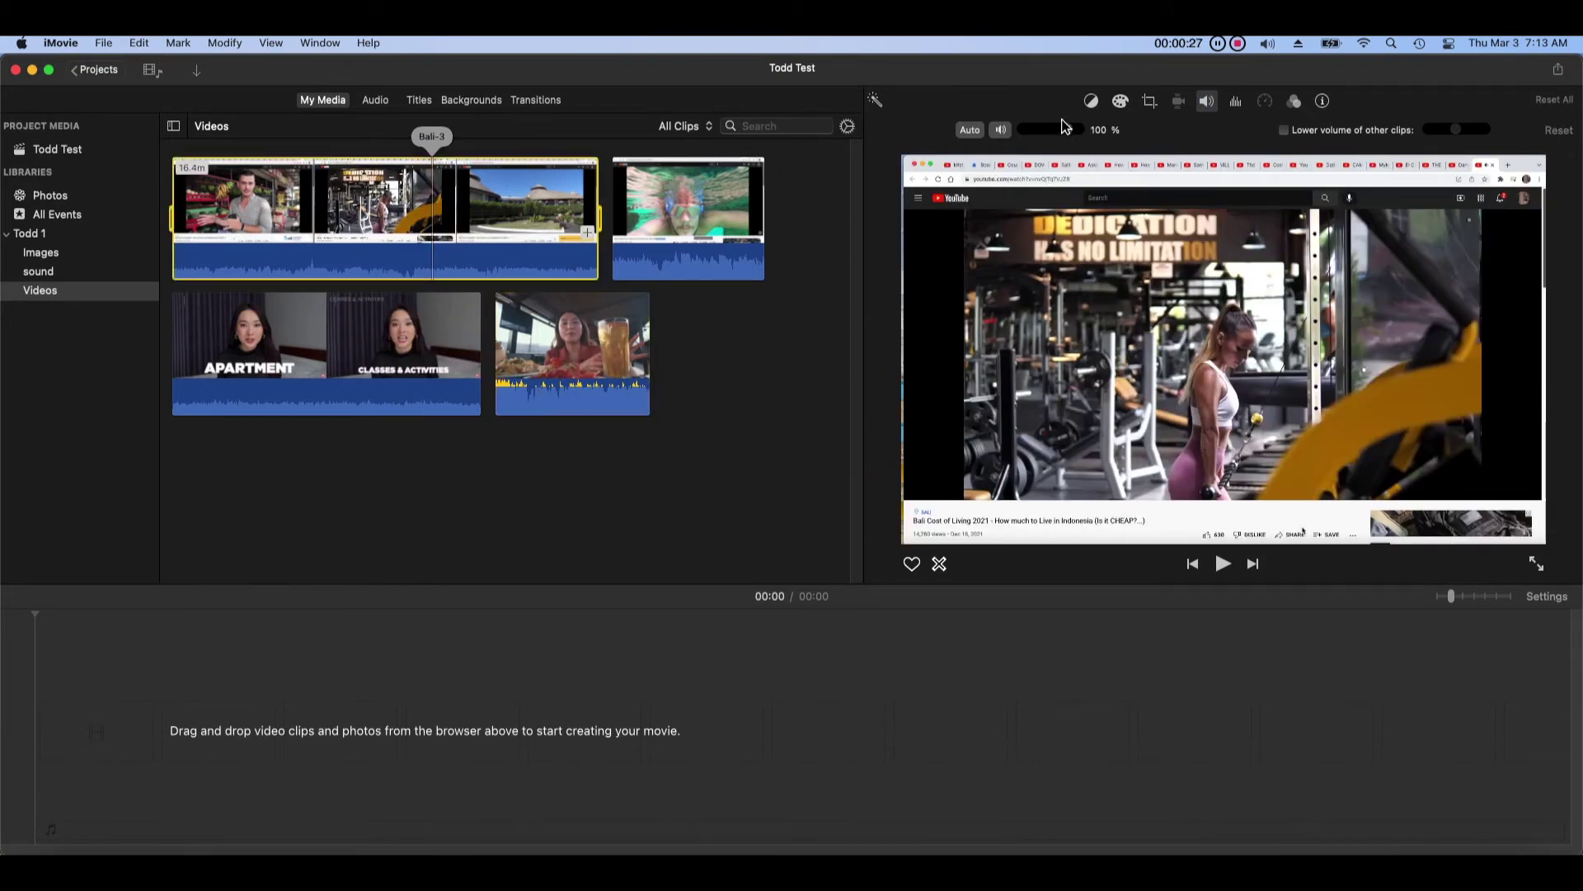
pyautogui.moveTo(1070, 137)
pyautogui.mouseDown()
pyautogui.moveTo(1103, 138)
pyautogui.moveTo(1025, 138)
pyautogui.moveTo(1097, 140)
pyautogui.mouseUp()
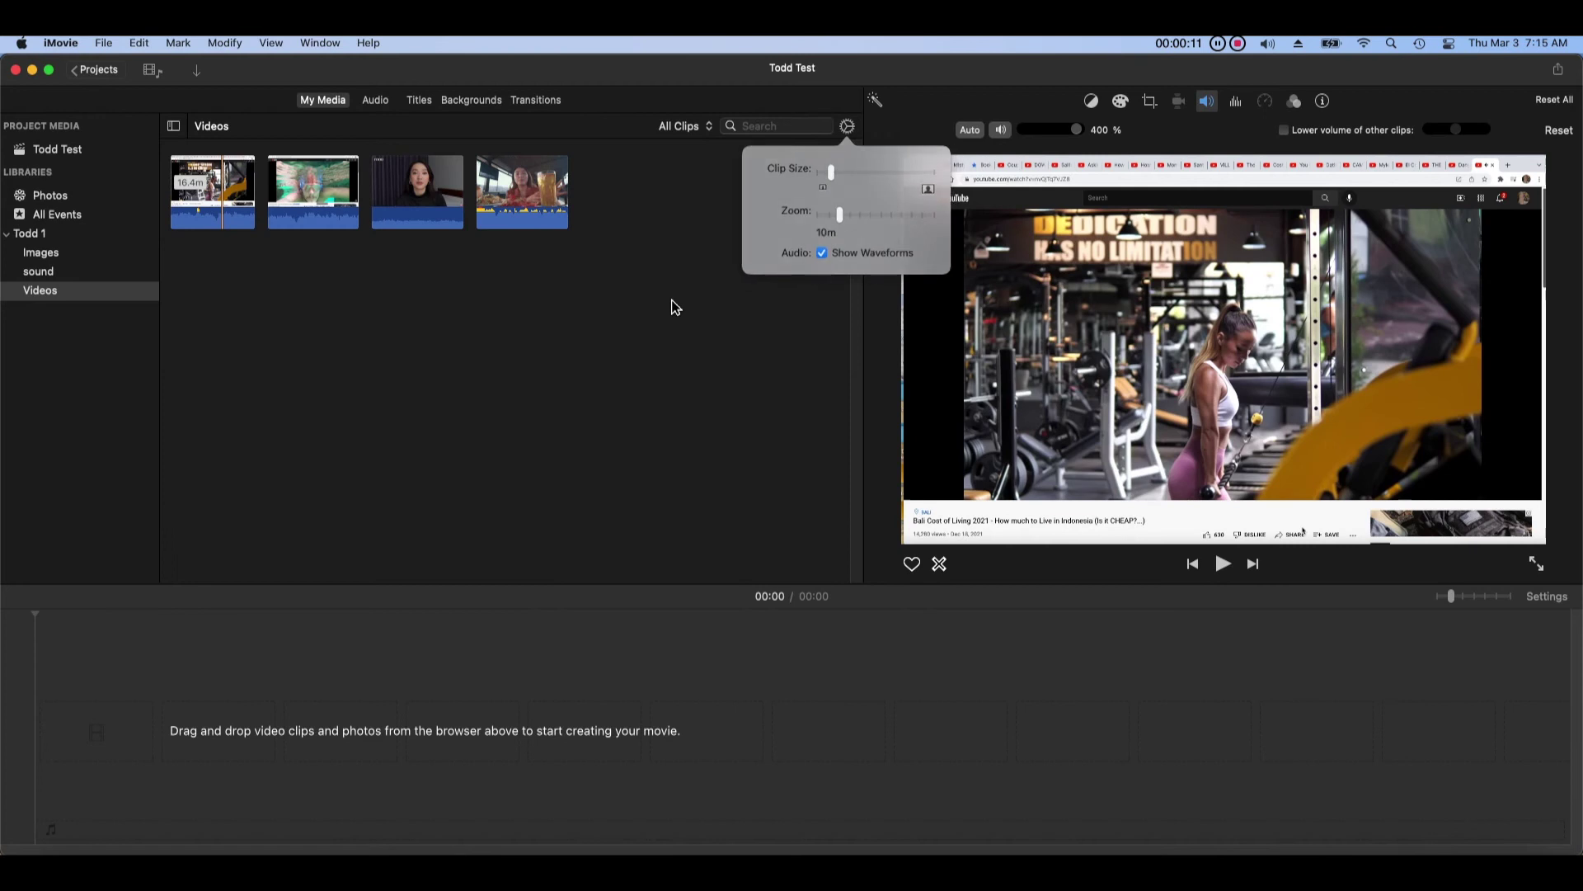
# Step: Place the Vietnam -2 and Burn Food -1 clips in sequence on the timeline, with Philippines -4 as a cutaway above Burn Food -1
pyautogui.click(671, 307)
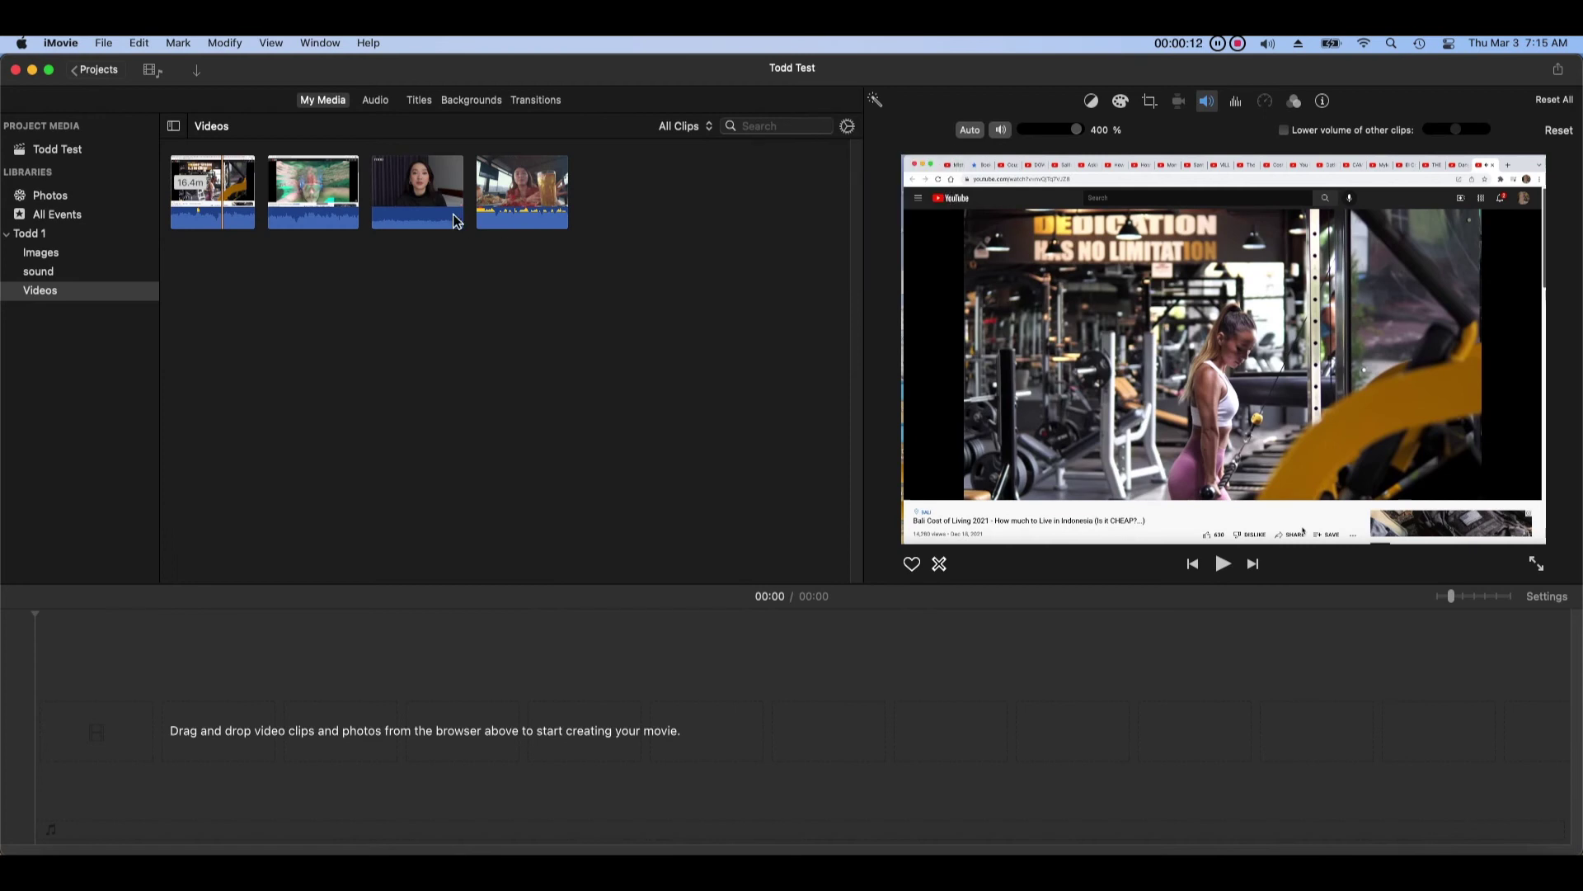
pyautogui.moveTo(406, 198); pyautogui.dragTo(262, 729)
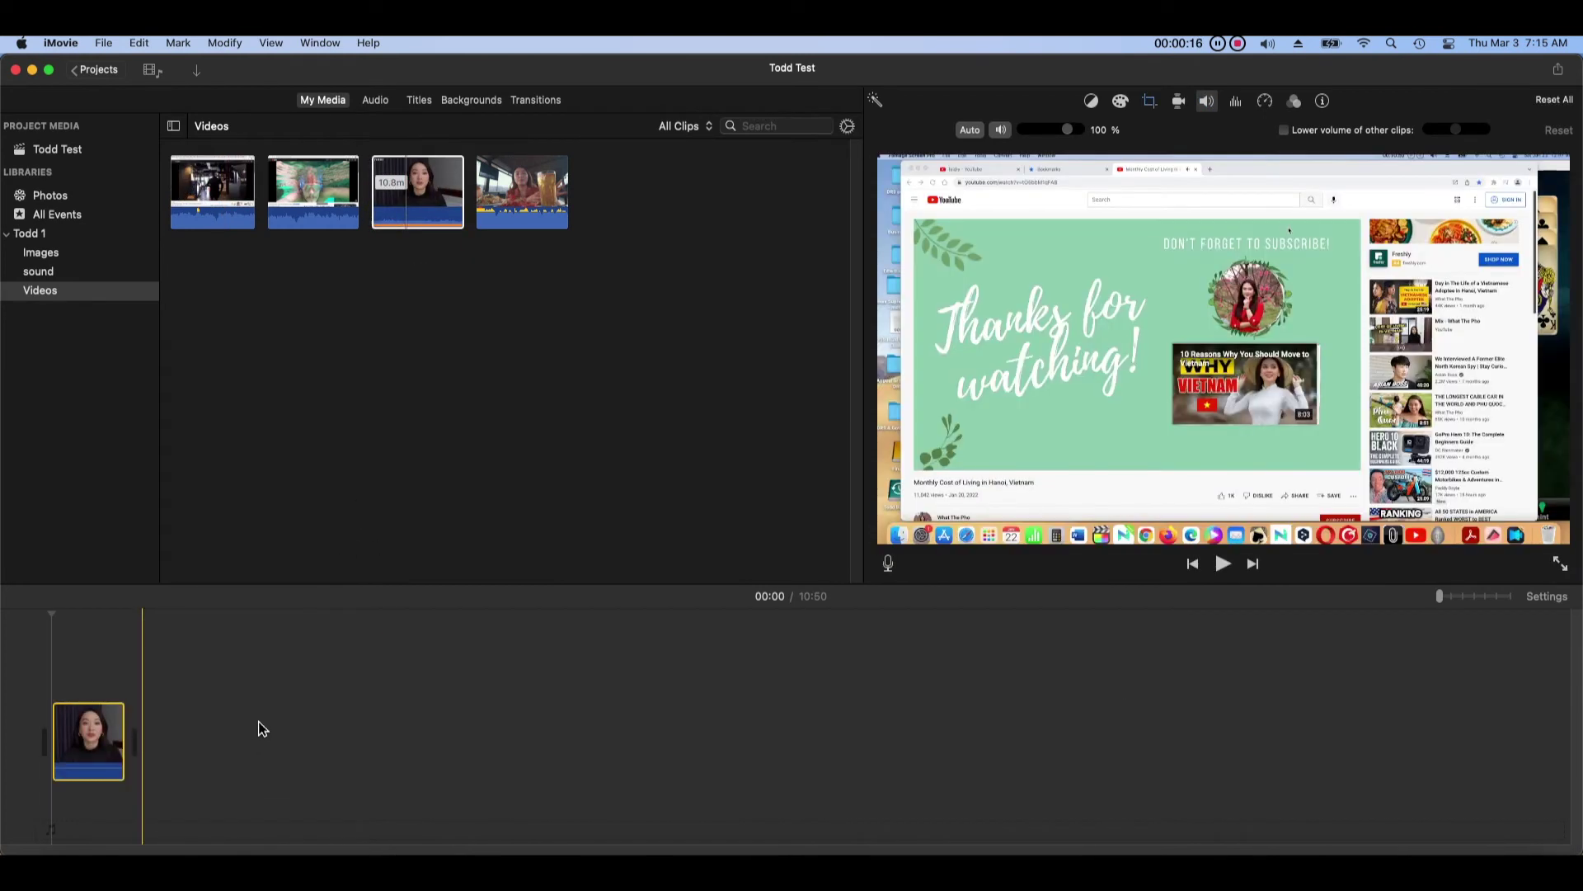
pyautogui.moveTo(516, 192); pyautogui.dragTo(229, 772)
pyautogui.moveTo(311, 202); pyautogui.dragTo(136, 664)
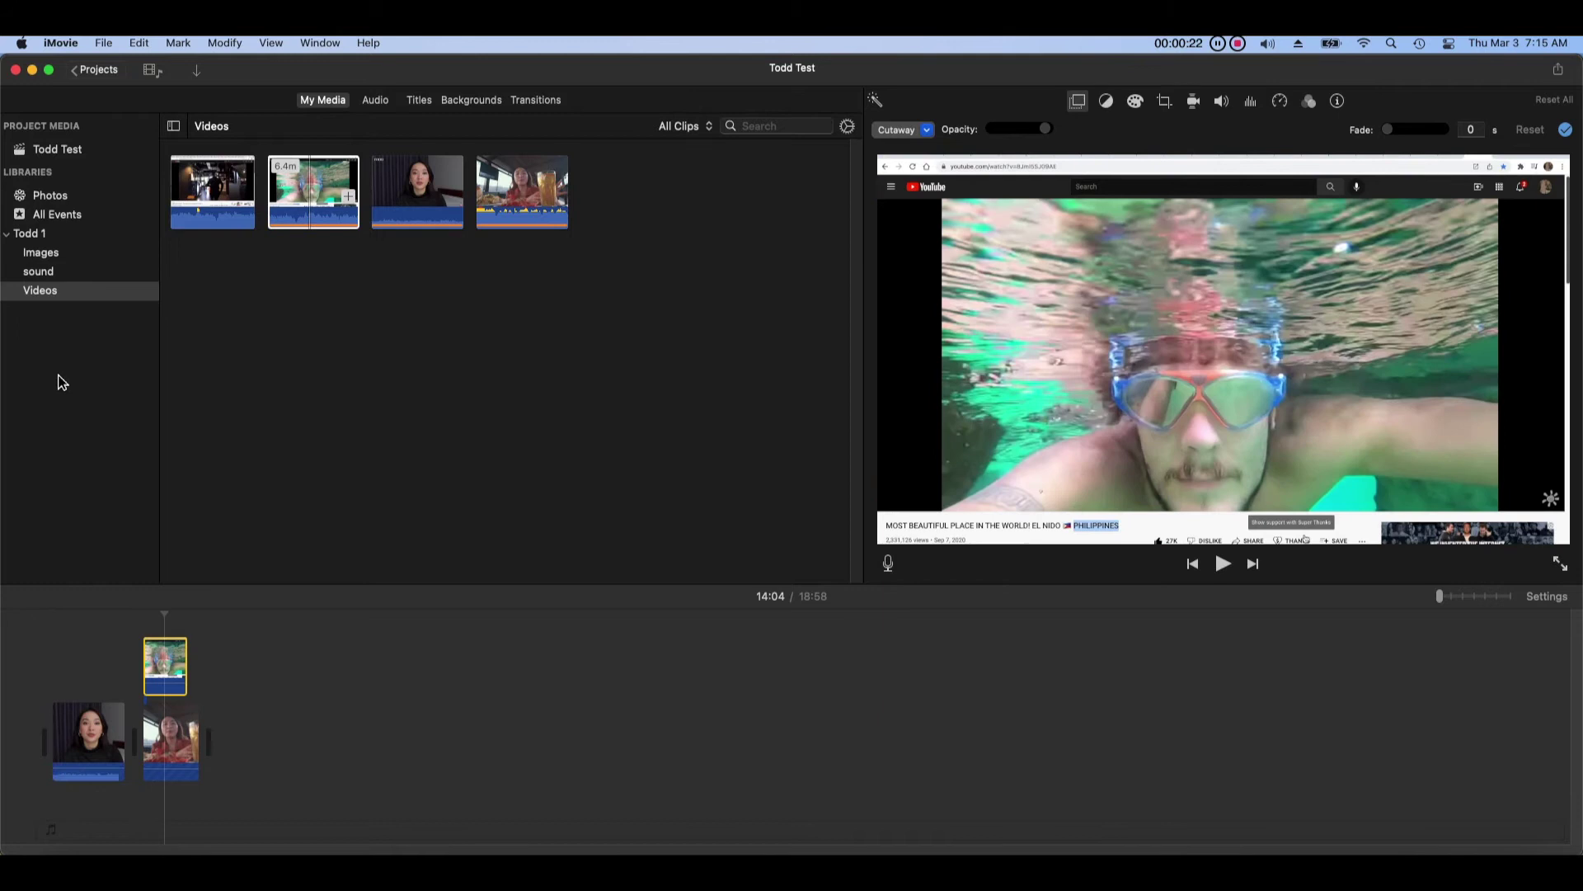
# Step: Add the second sound clip beneath the Burn Food -1 clip and the third sound clip just past that video's end
pyautogui.click(97, 273)
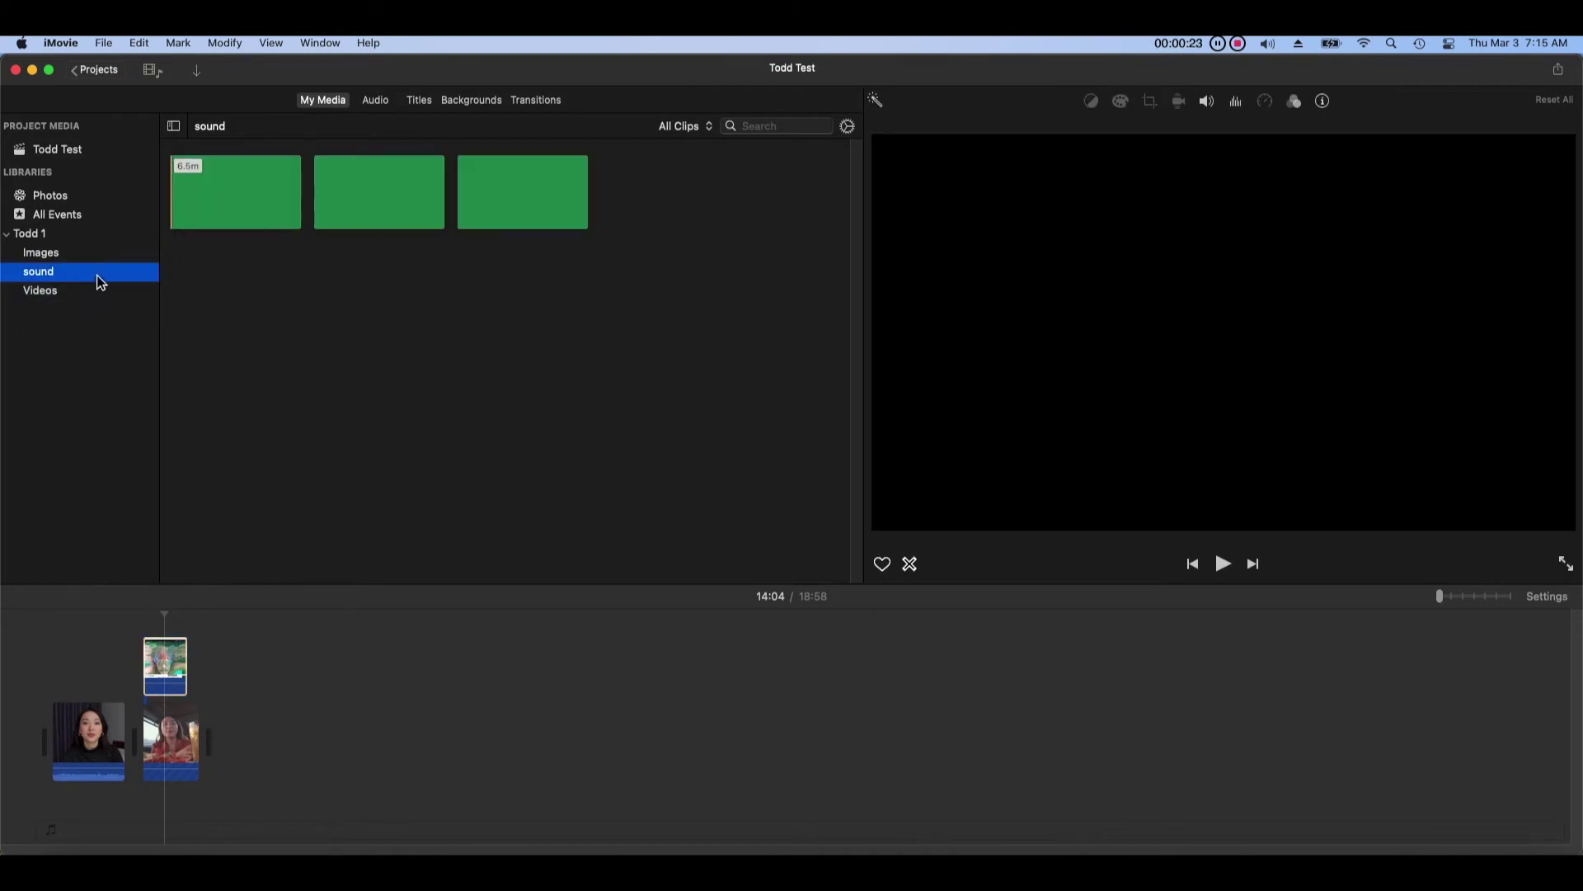
pyautogui.click(378, 206)
pyautogui.moveTo(378, 201); pyautogui.dragTo(149, 817)
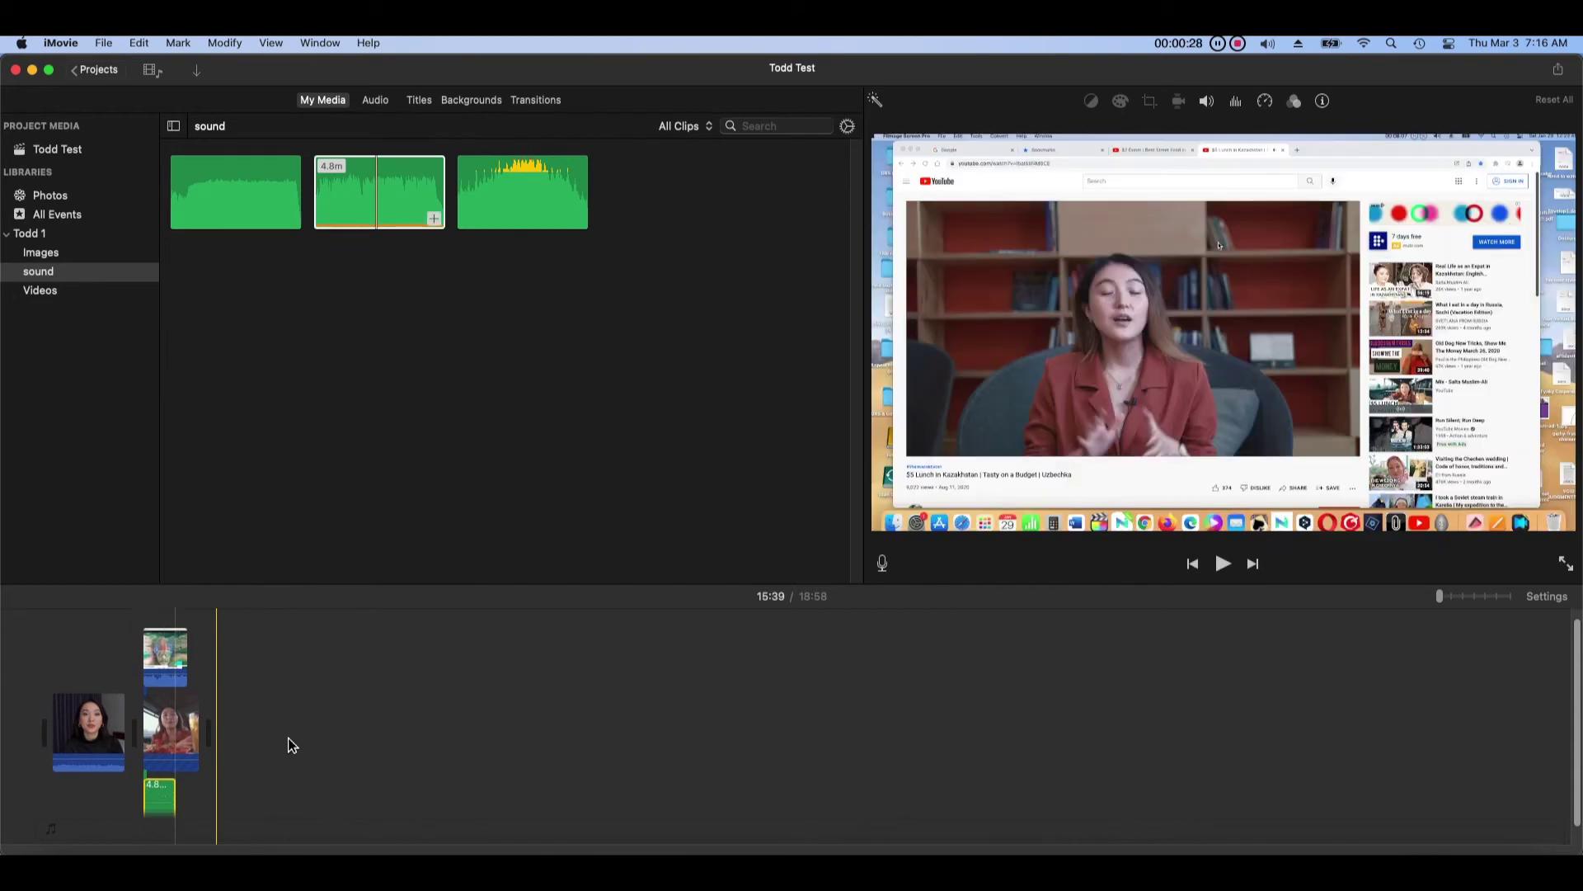
pyautogui.moveTo(498, 216); pyautogui.dragTo(224, 815)
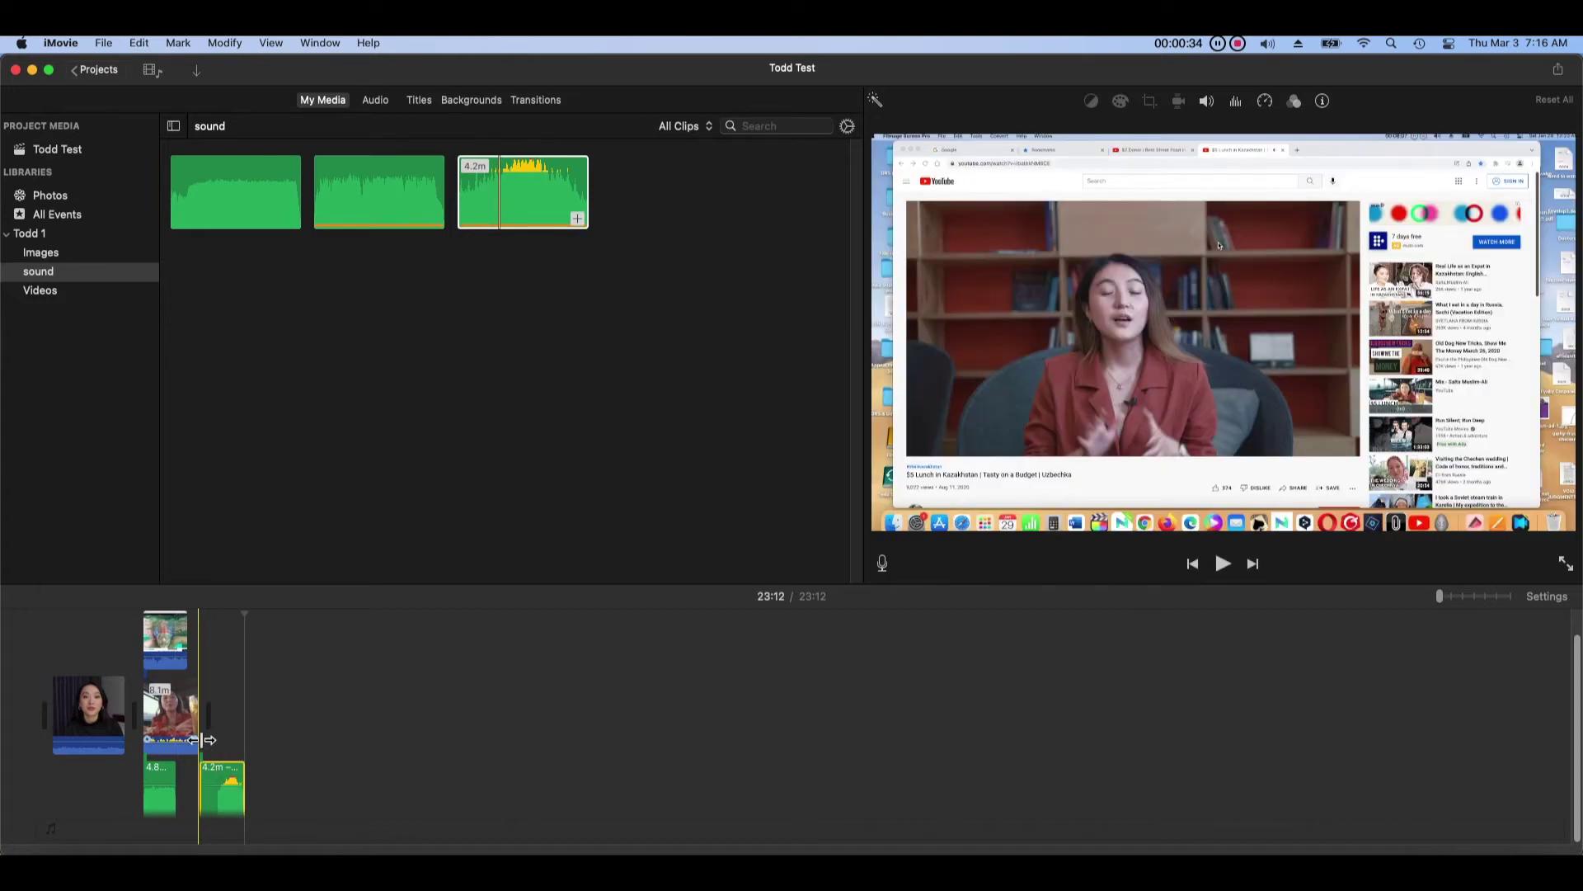
# Step: Move the third sound clip from the end of the timeline to beneath the Vietnam -2 clip
pyautogui.click(215, 786)
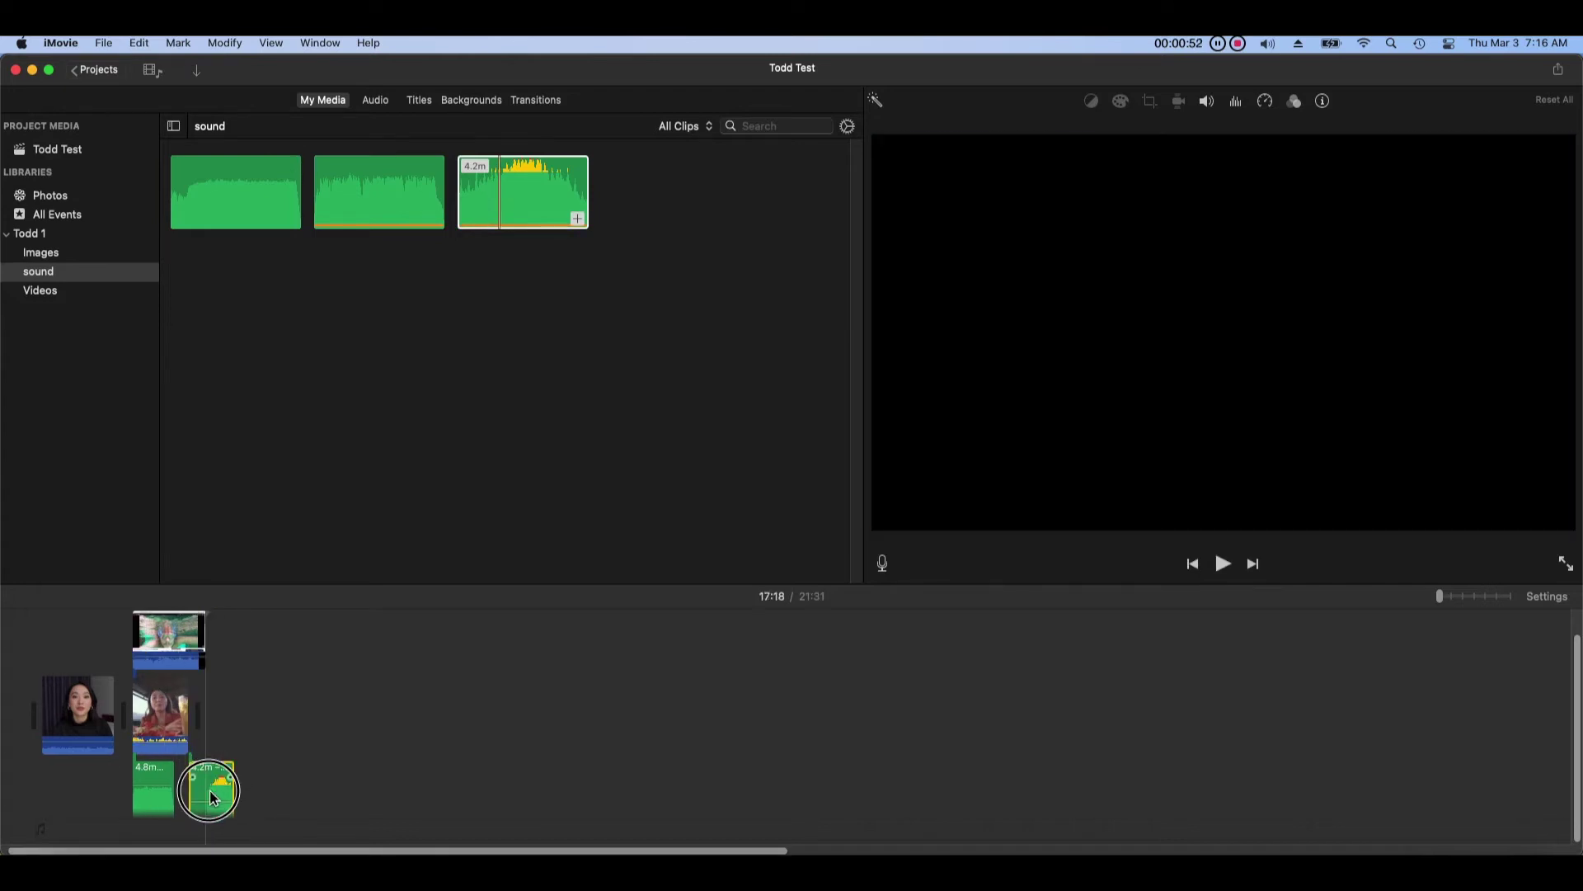
pyautogui.click(212, 781)
pyautogui.moveTo(211, 783); pyautogui.dragTo(73, 788)
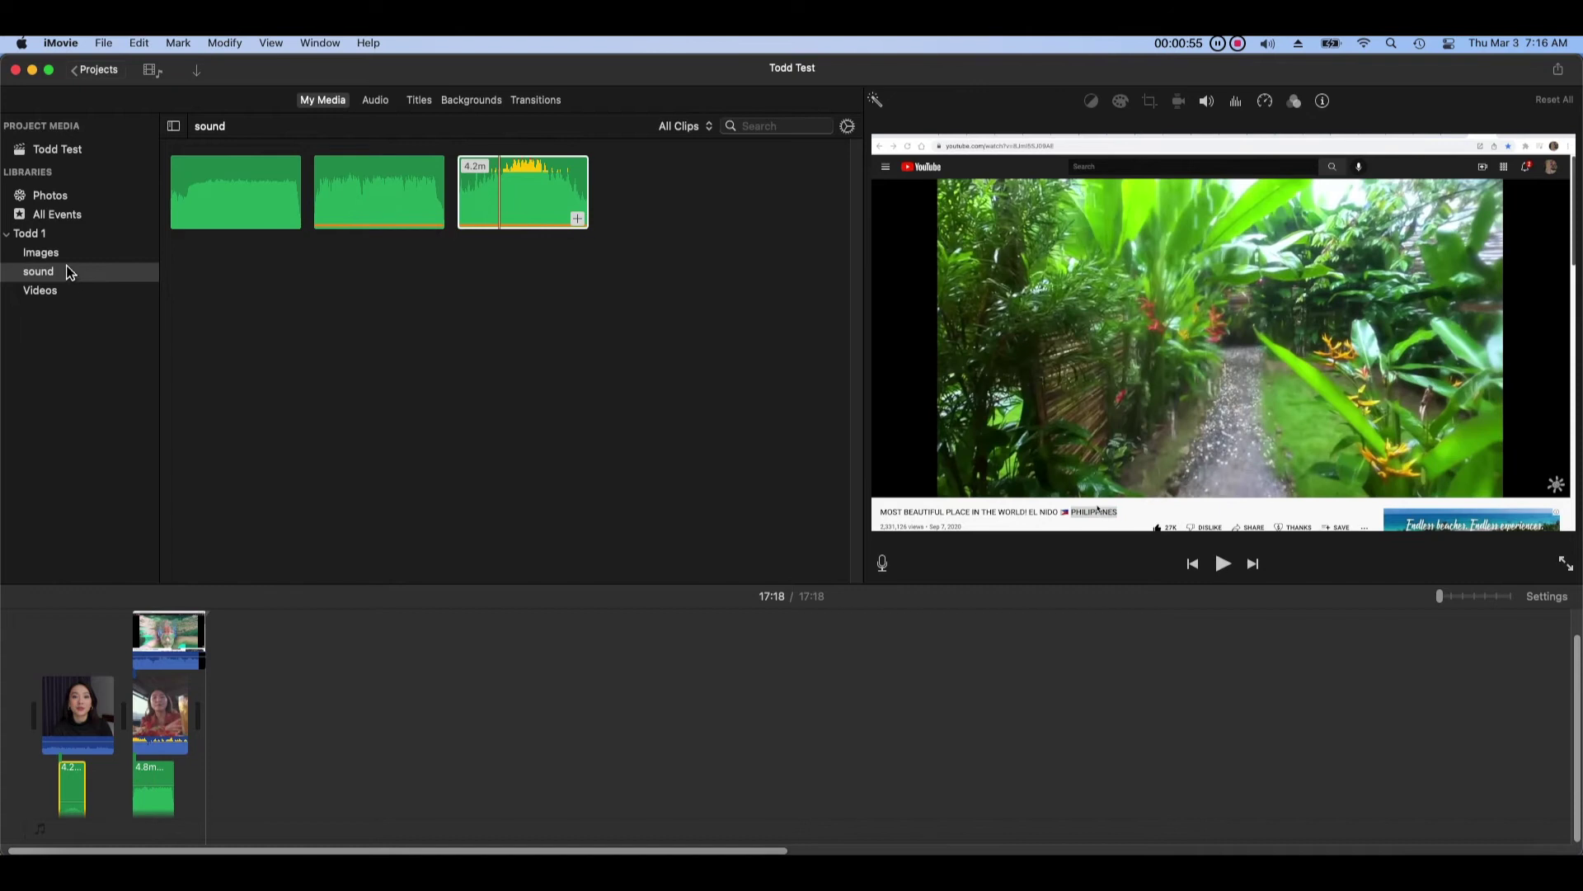
# Step: Add the jellyfish image after the Burn Food -1 clip and the breaking-wave image after the jellyfish
pyautogui.click(63, 258)
pyautogui.moveTo(267, 209); pyautogui.dragTo(653, 714)
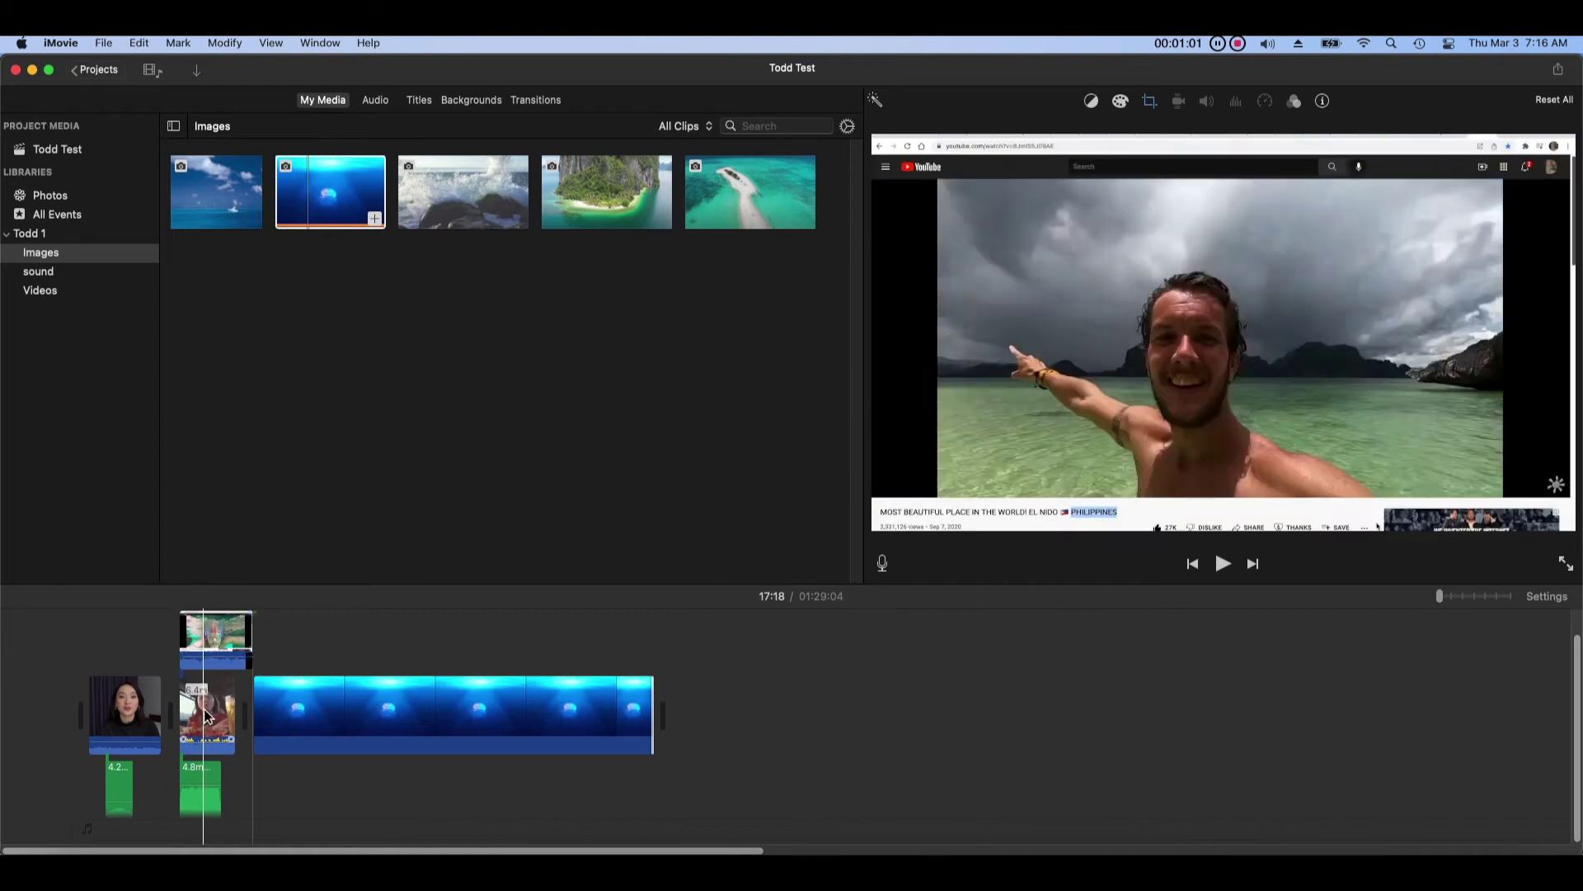
pyautogui.click(475, 234)
pyautogui.moveTo(469, 211); pyautogui.dragTo(587, 702)
# Step: Attach the third sound clip beneath the jellyfish image and place the first sound clip as background music, shifted slightly later
pyautogui.click(50, 273)
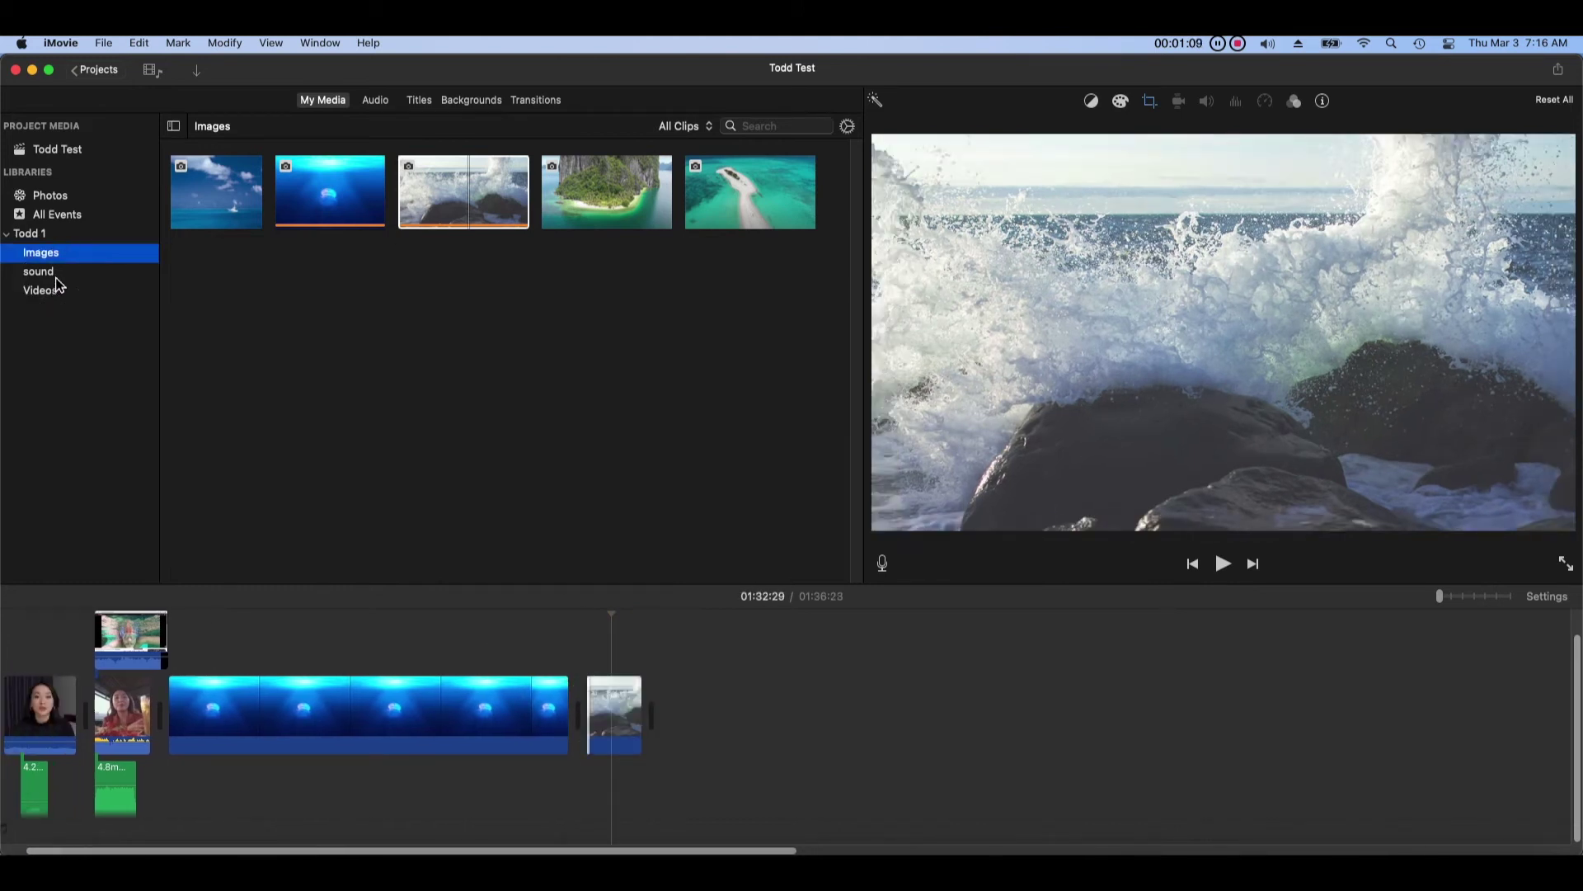
pyautogui.moveTo(247, 177); pyautogui.dragTo(276, 804)
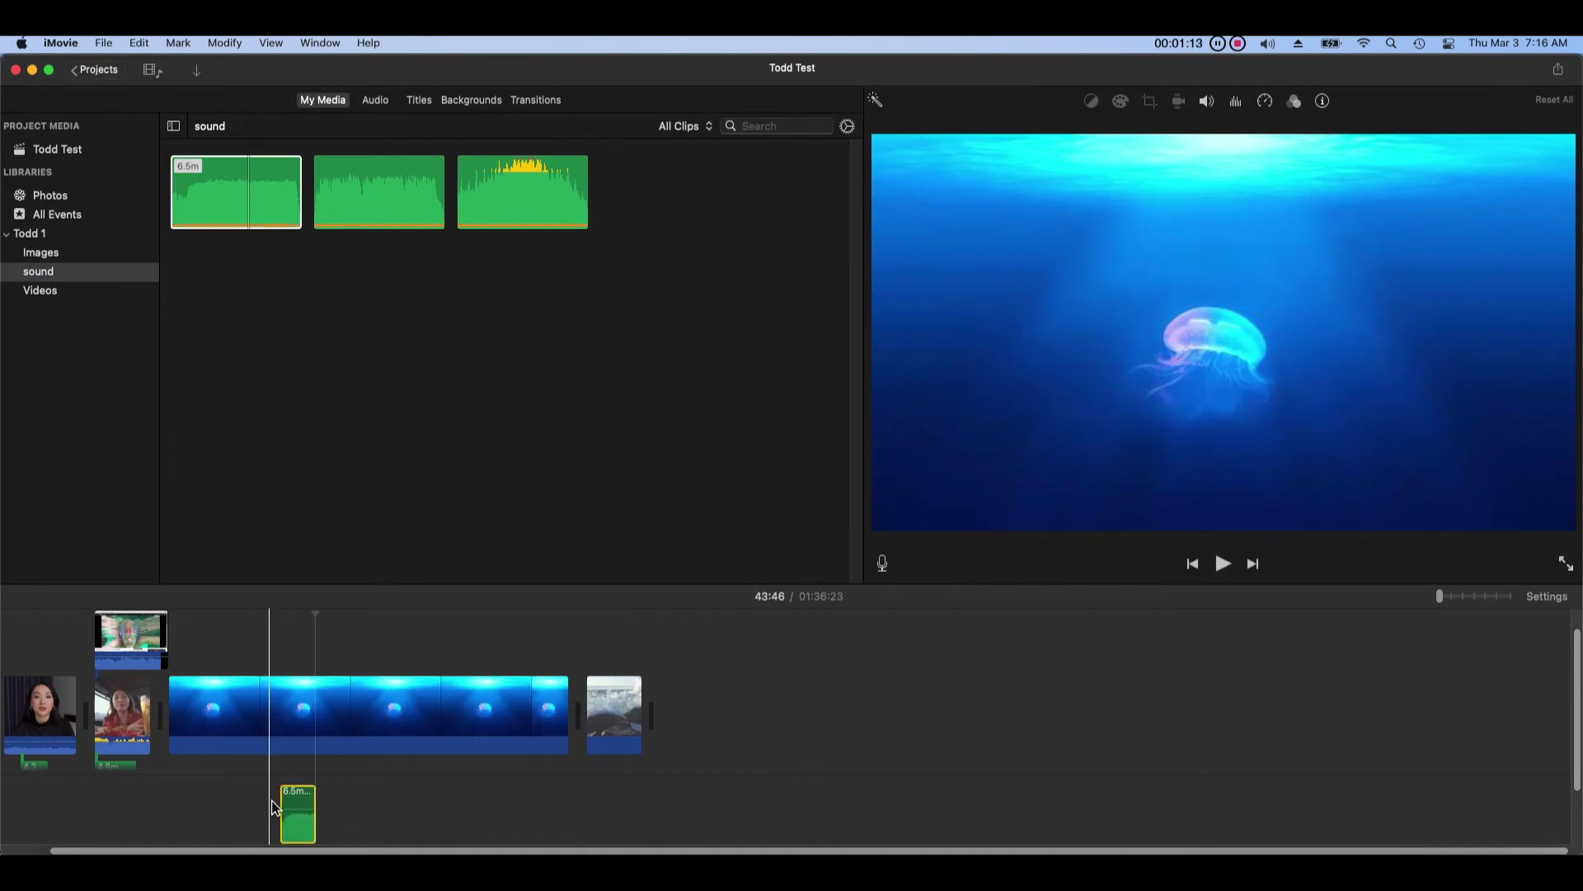
pyautogui.moveTo(520, 222); pyautogui.dragTo(339, 769)
pyautogui.moveTo(301, 819); pyautogui.dragTo(339, 828)
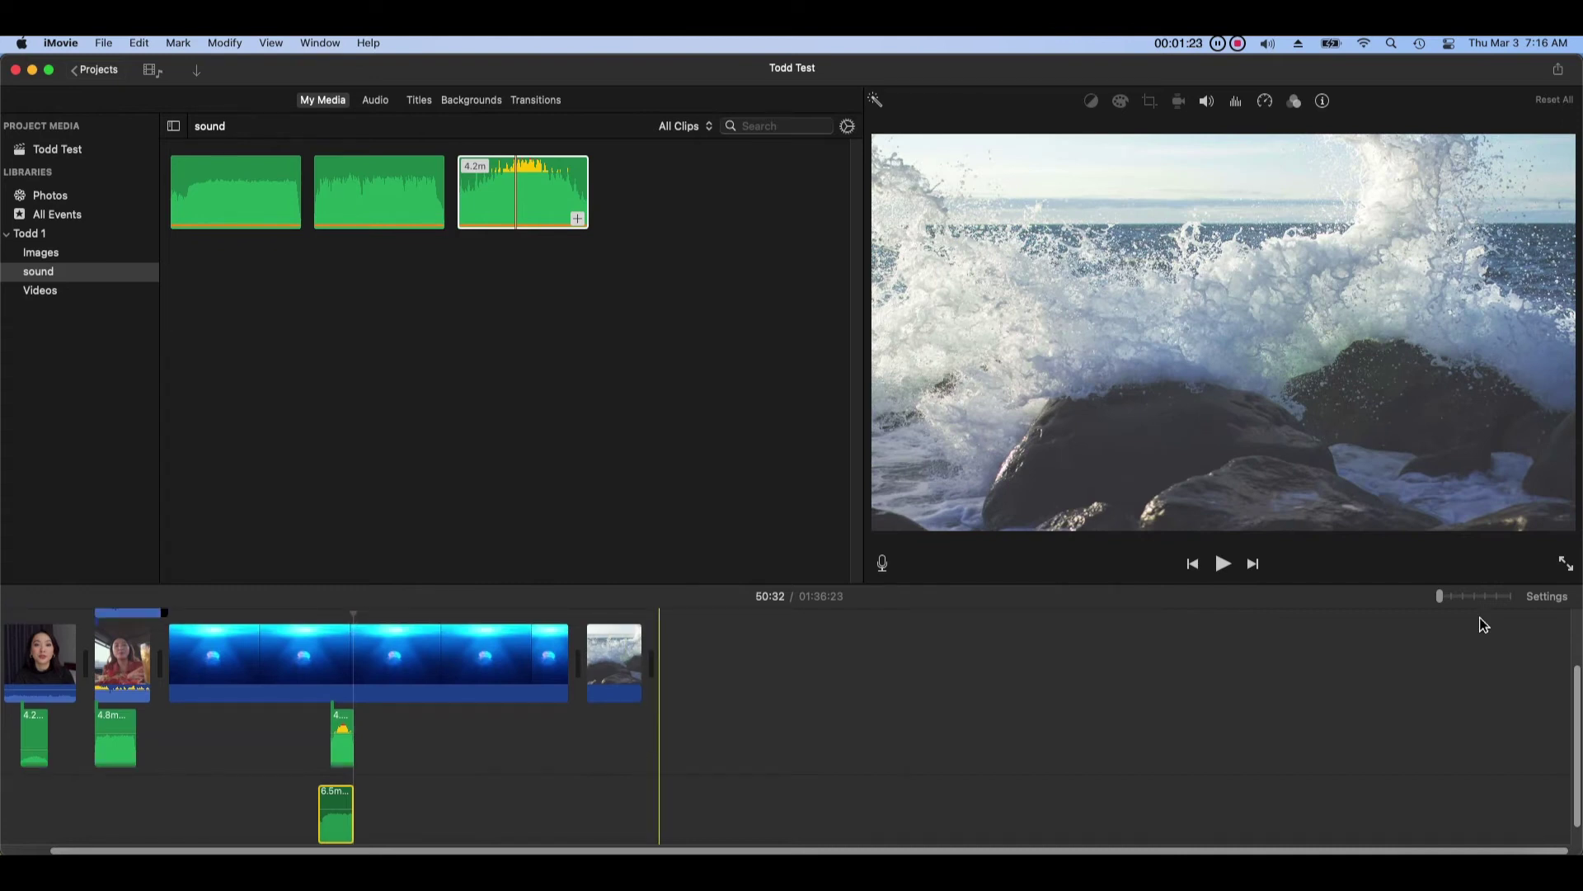
pyautogui.click(1451, 605)
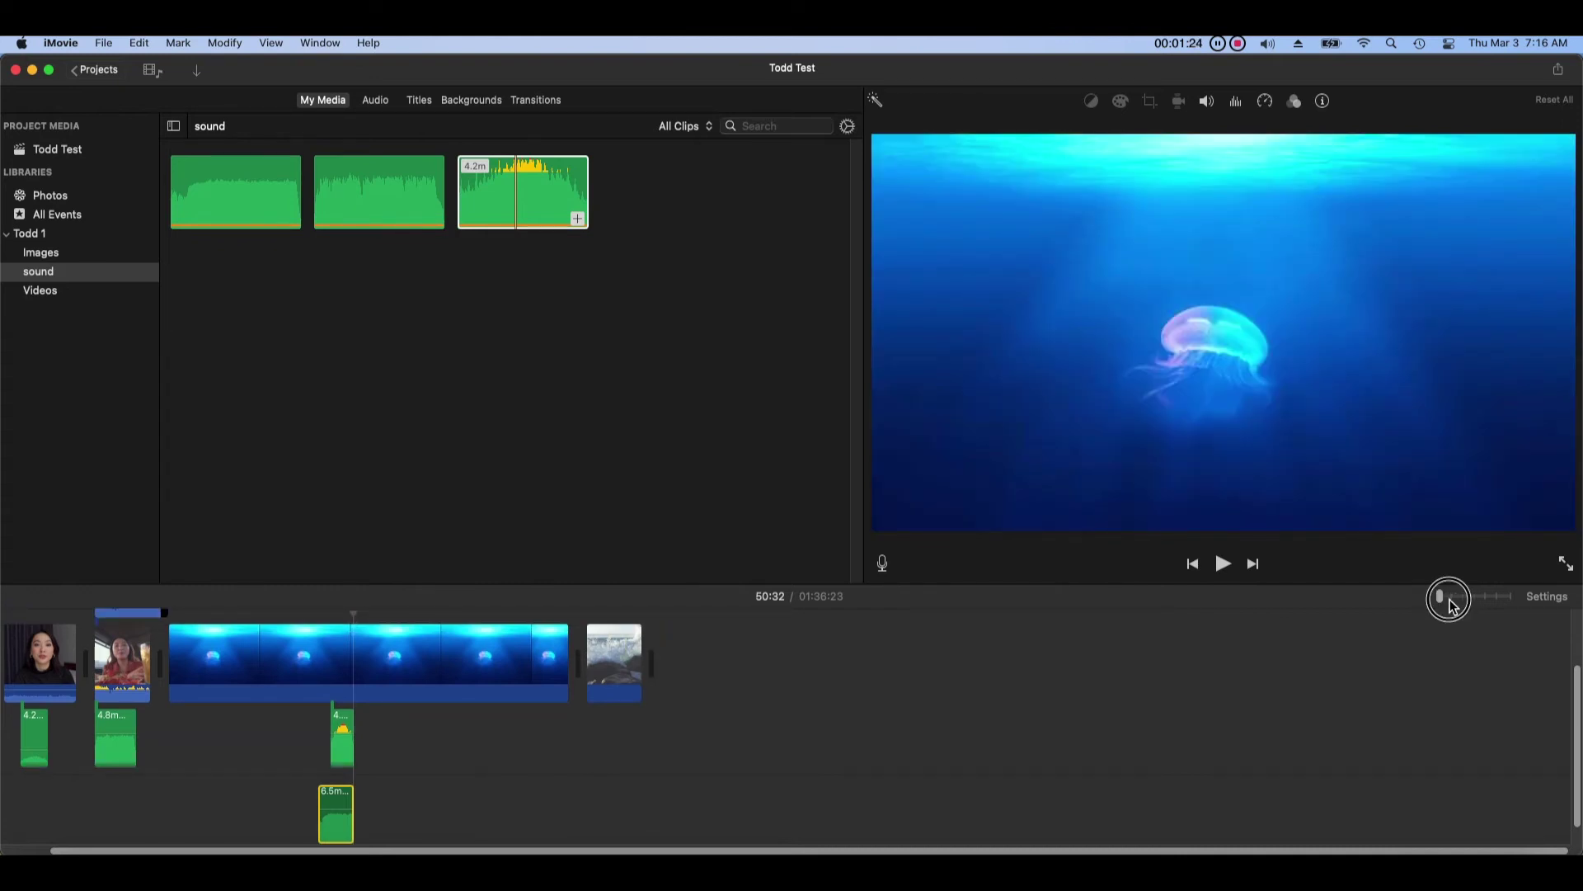
pyautogui.moveTo(1451, 605)
pyautogui.mouseDown()
pyautogui.moveTo(1478, 602)
pyautogui.moveTo(1455, 611)
pyautogui.mouseUp()
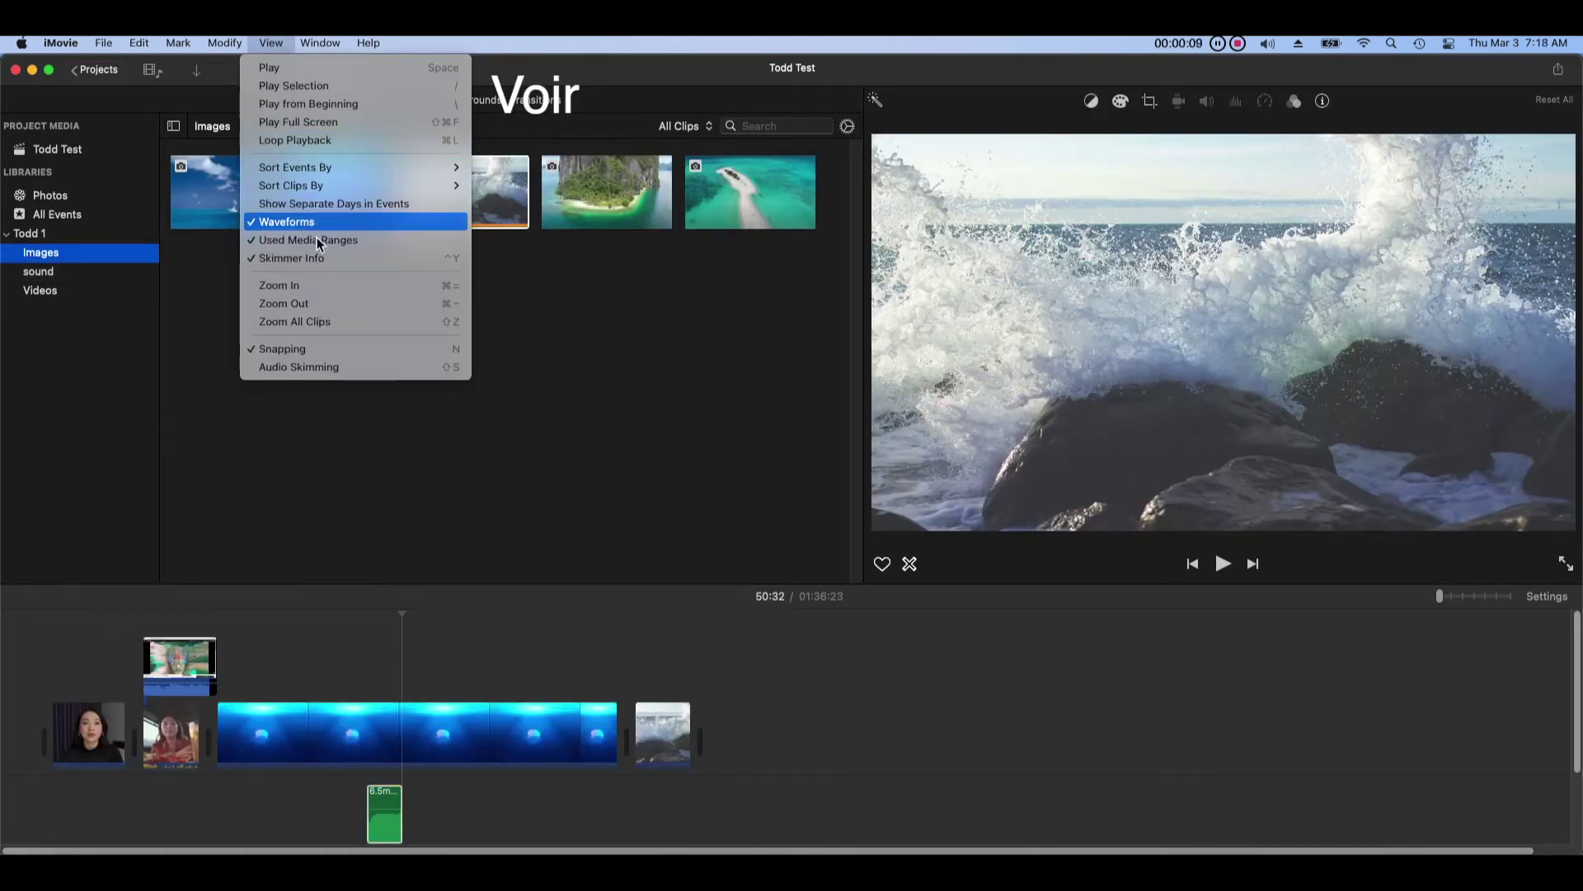
# Step: Turn timeline snapping off and back on
pyautogui.click(385, 353)
pyautogui.click(265, 45)
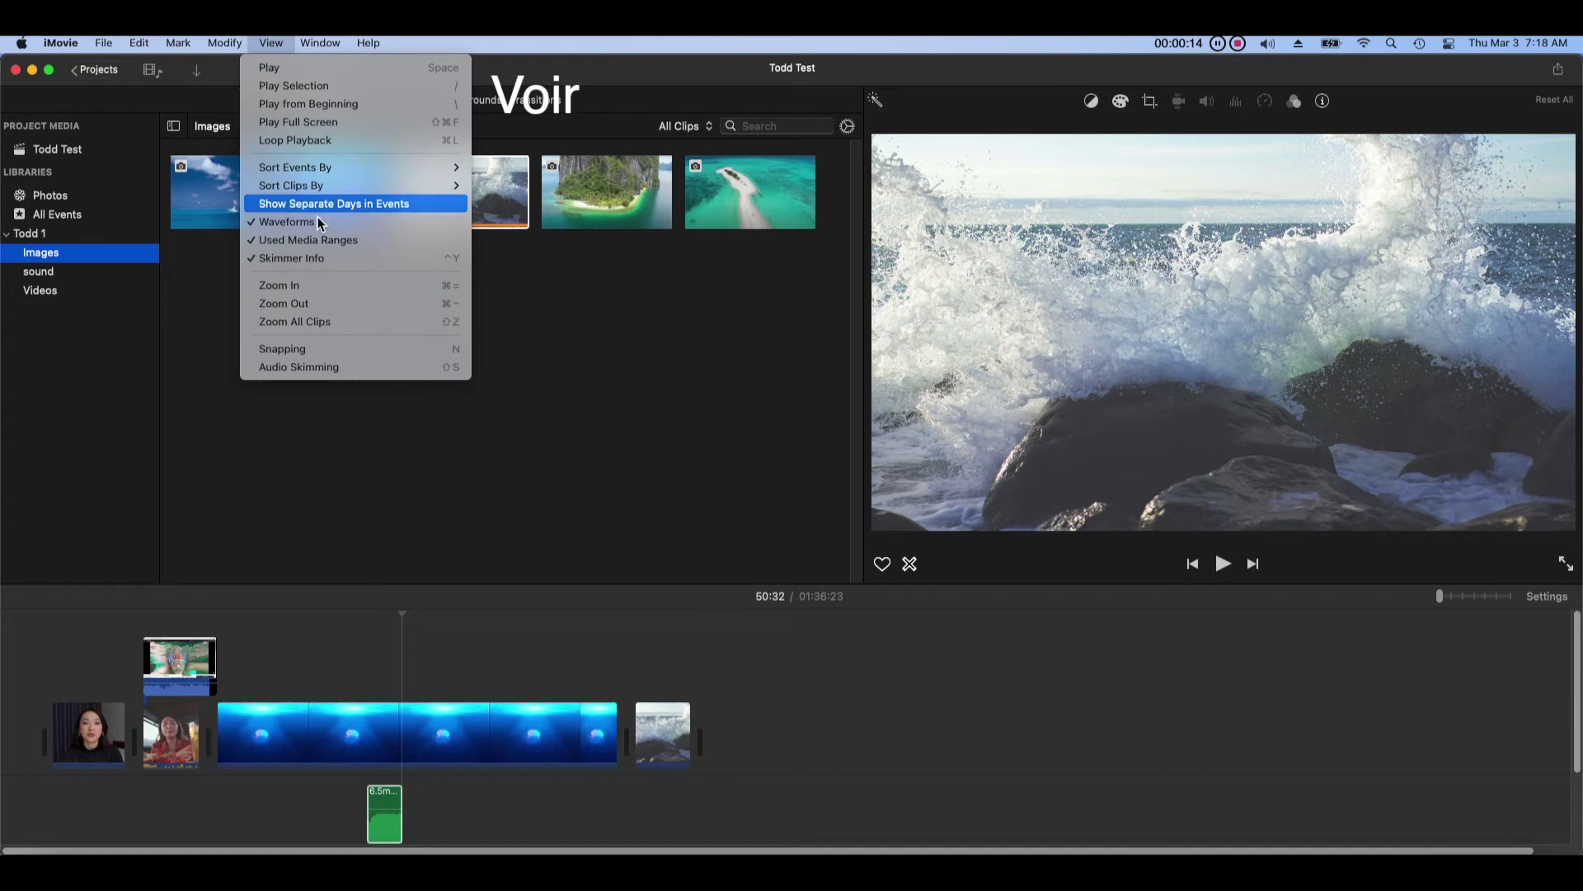
pyautogui.click(382, 353)
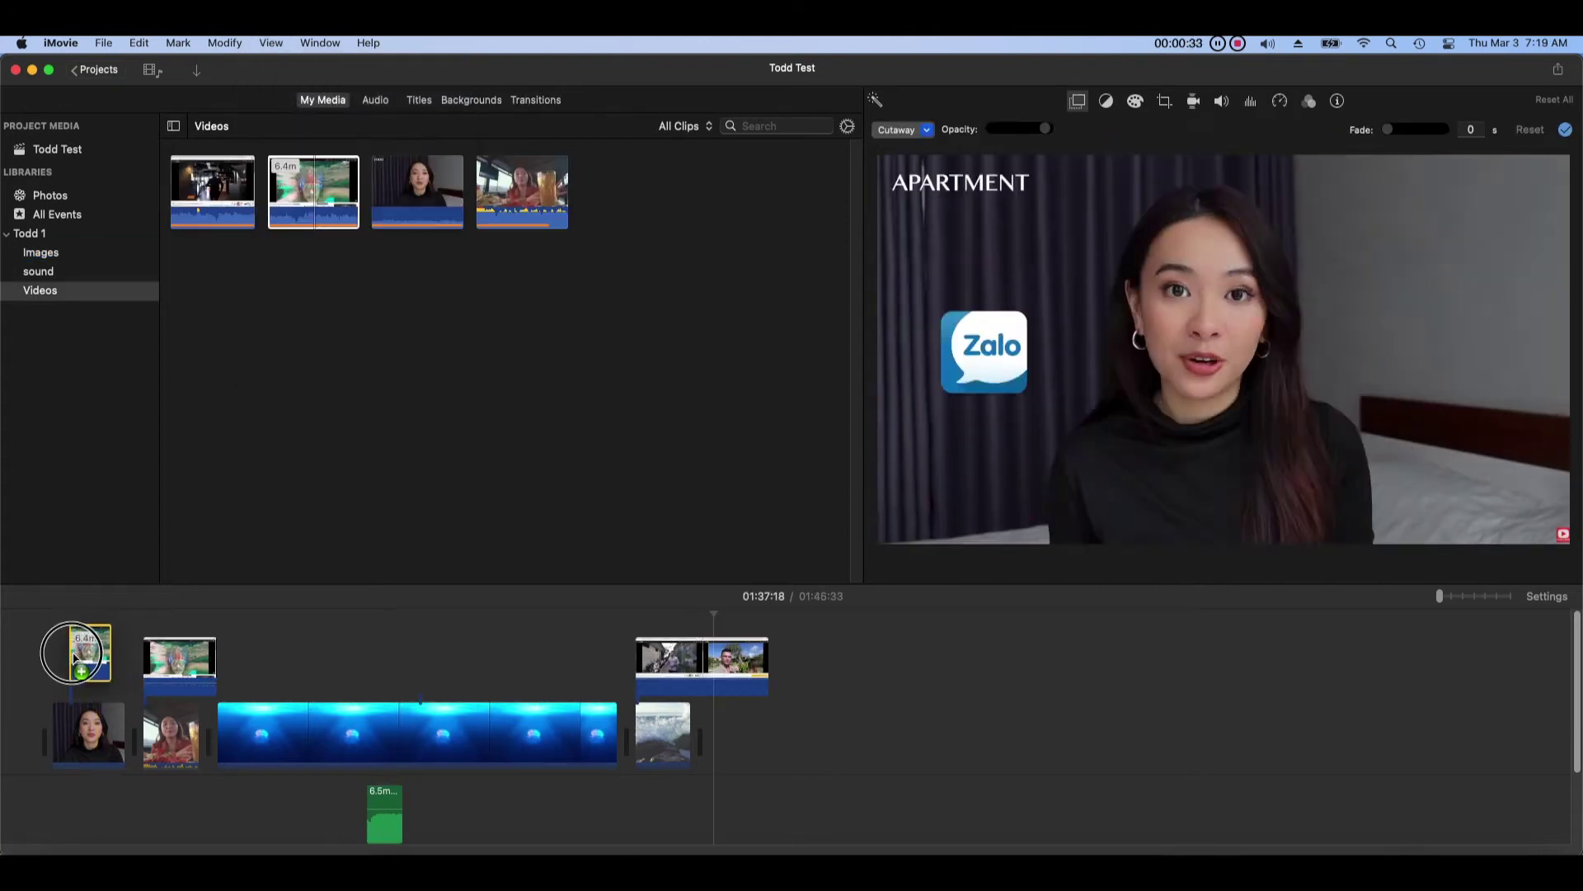
# Step: Place Philippines -4 as a cutaway above the Vietnam -2 clip and shorten the jellyfish image from its end
pyautogui.moveTo(77, 647)
pyautogui.mouseDown()
pyautogui.moveTo(58, 663)
pyautogui.moveTo(85, 662)
pyautogui.mouseUp()
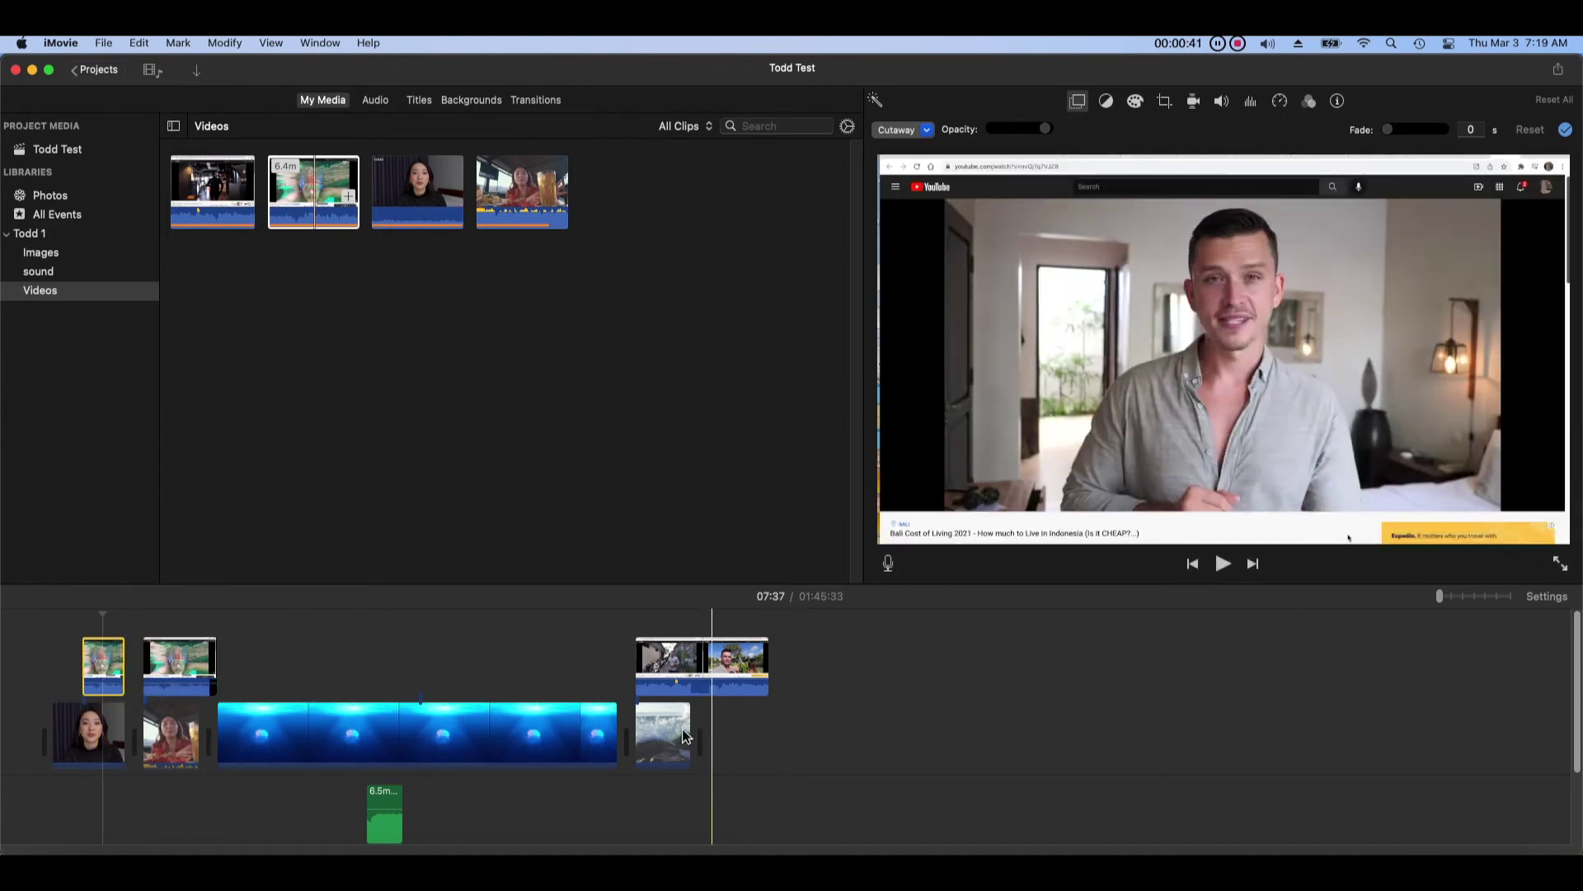
pyautogui.moveTo(617, 734); pyautogui.dragTo(284, 729)
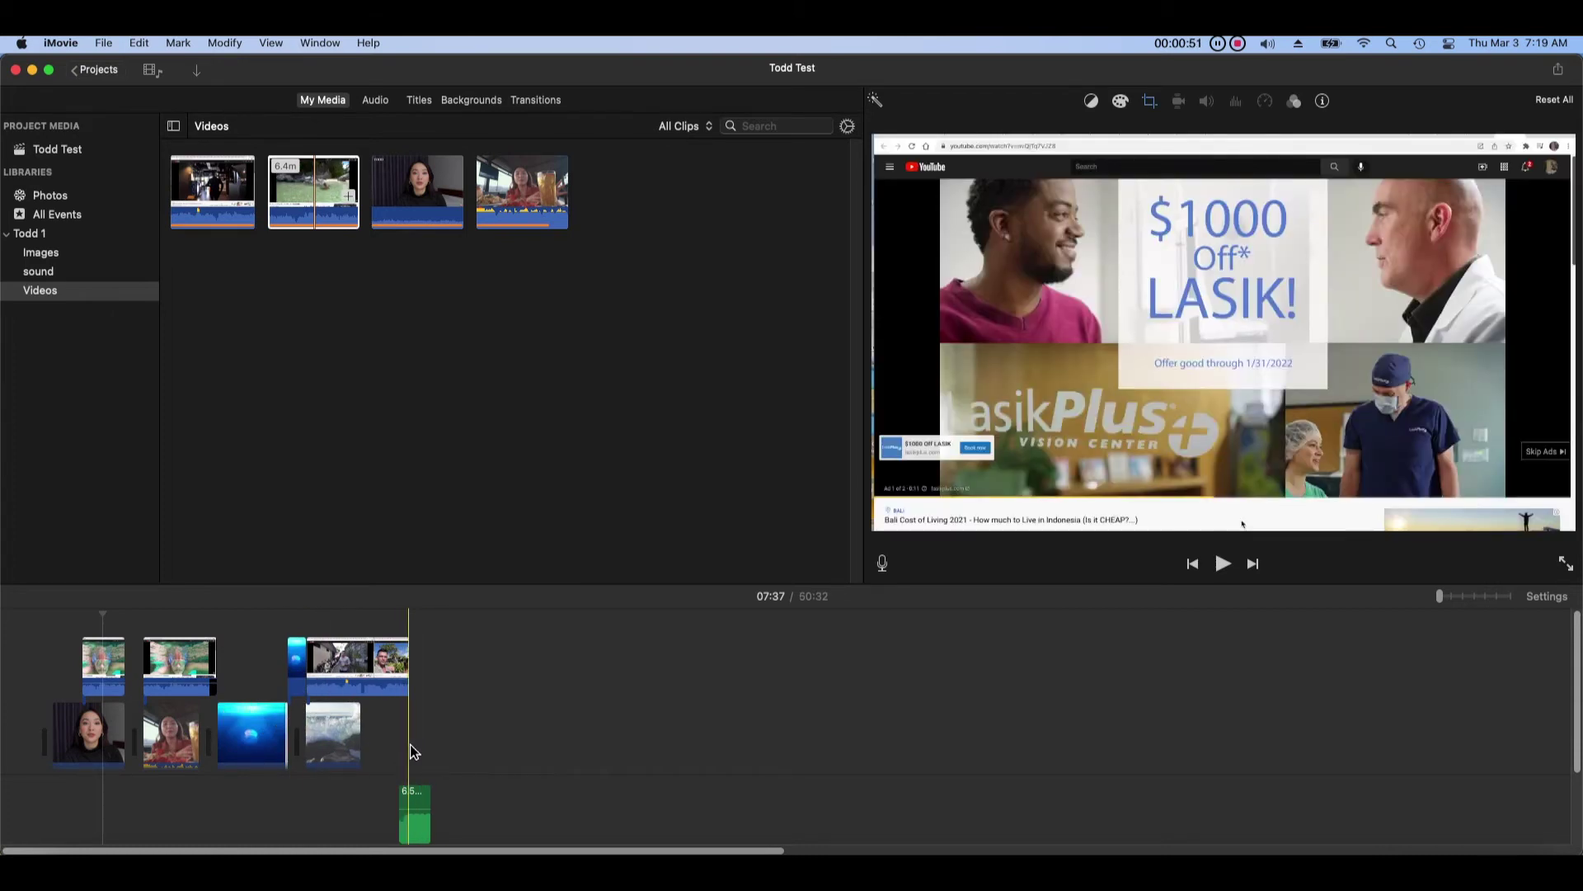
# Step: Examine the commands for deleting, splitting, freezing a frame and detaching audio that are available for the Bali-3 cutaway
pyautogui.click(349, 672)
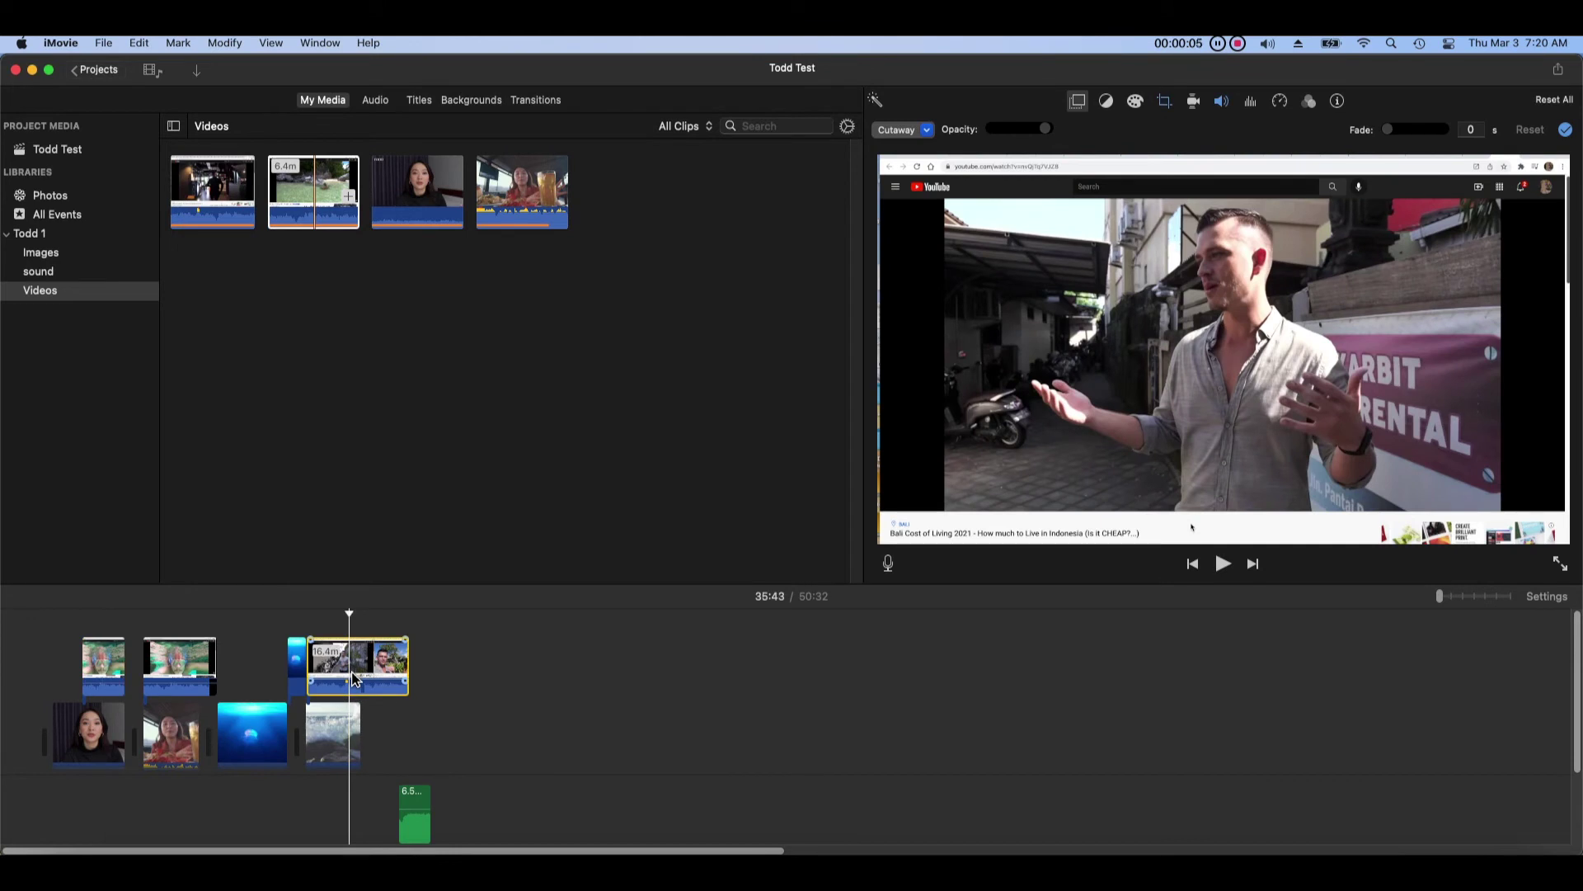
pyautogui.rightClick(355, 678)
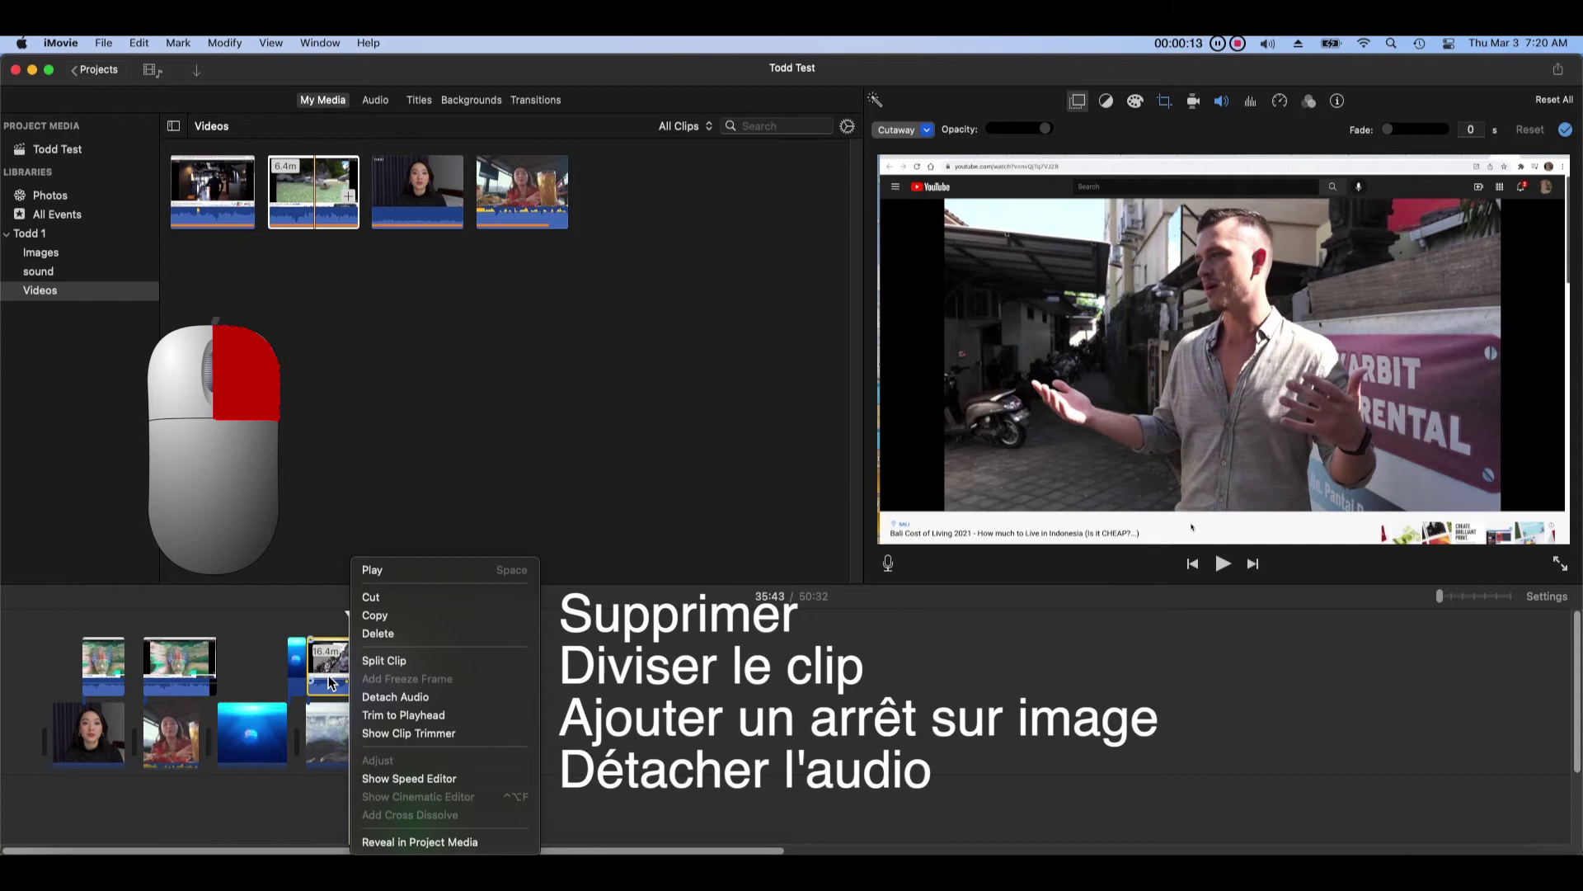
pyautogui.click(395, 697)
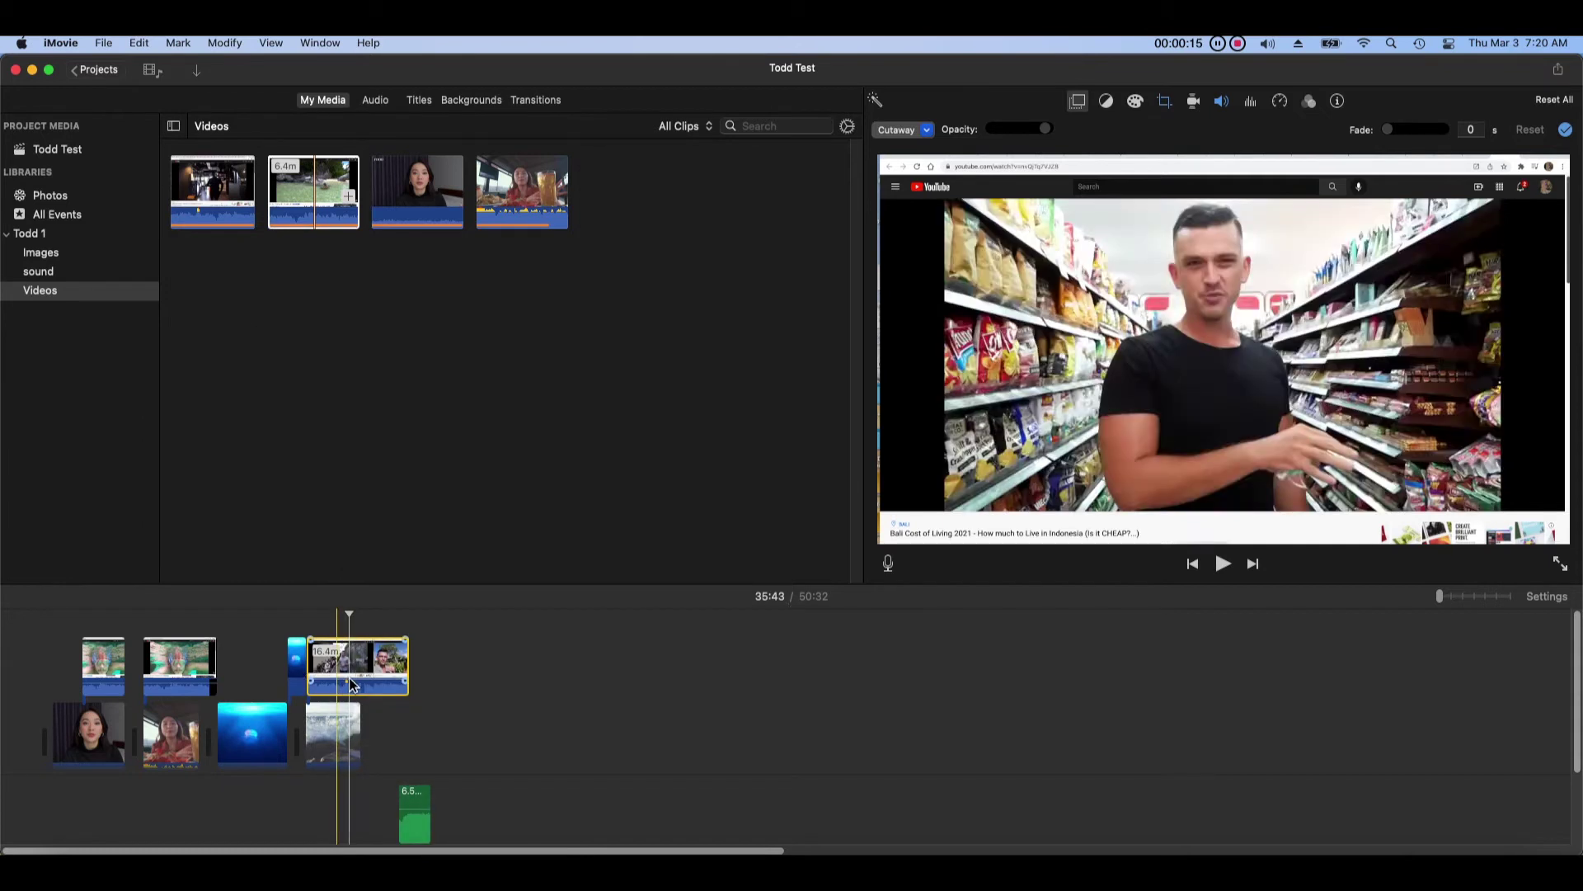
pyautogui.click(350, 678)
pyautogui.rightClick(349, 683)
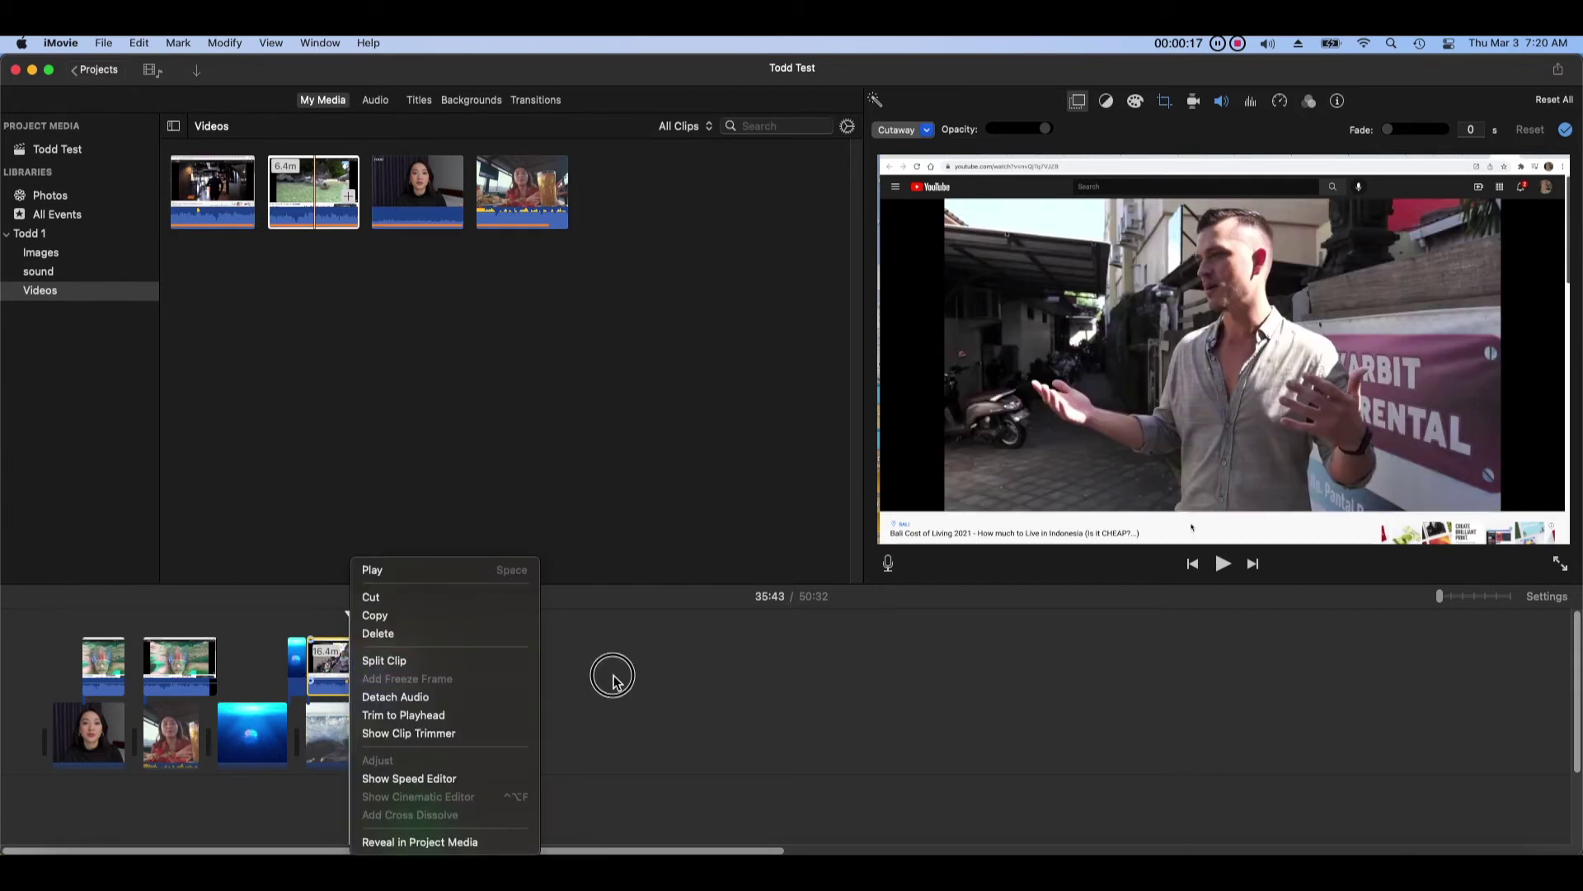
pyautogui.click(477, 689)
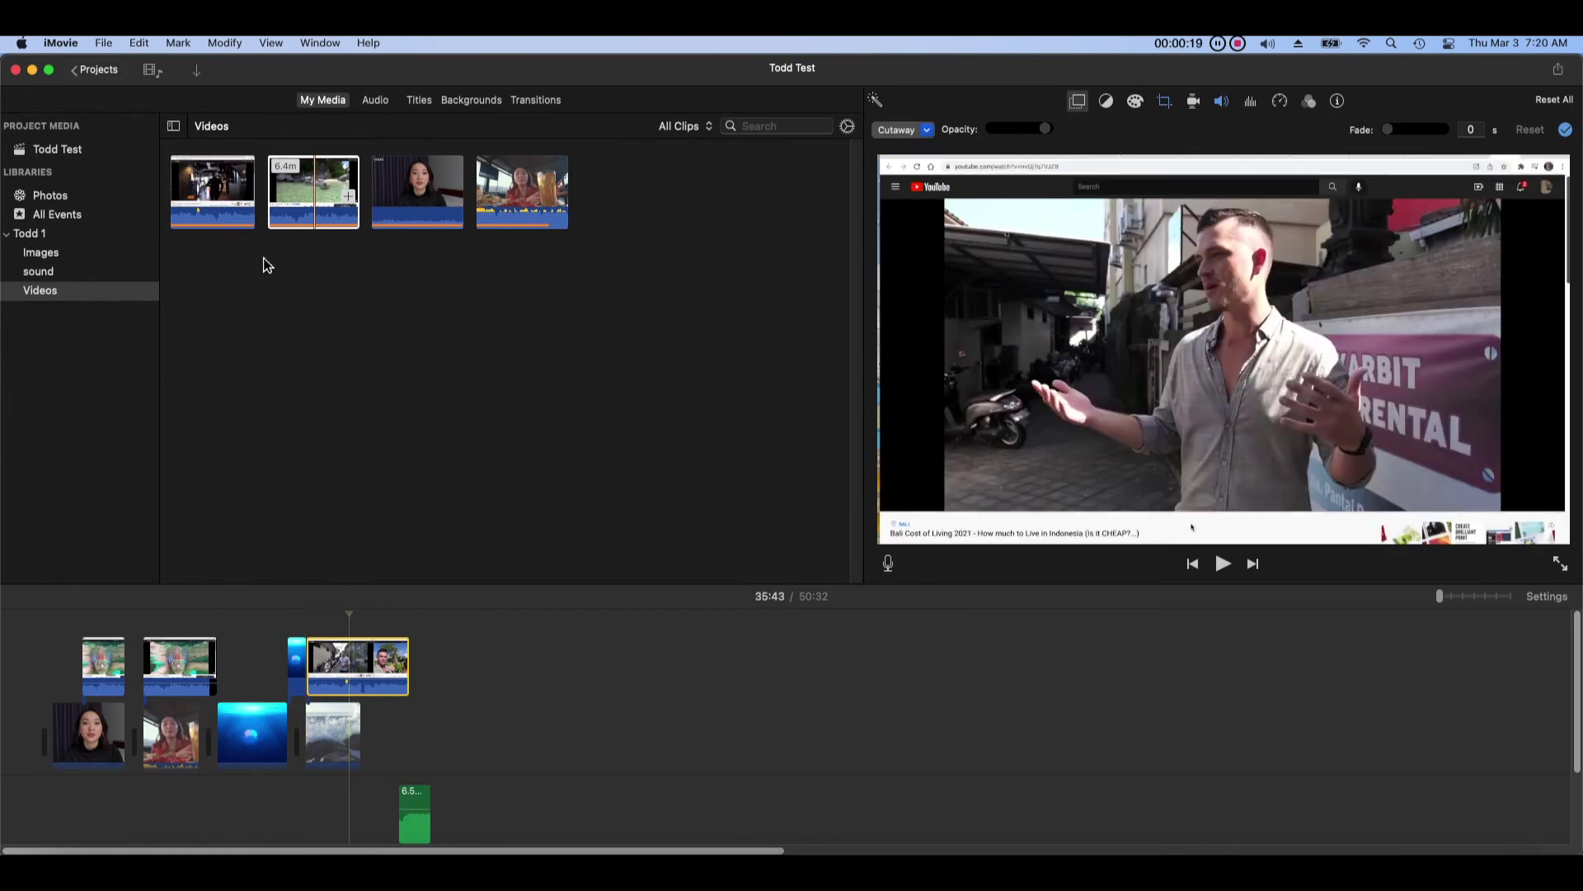
pyautogui.click(224, 43)
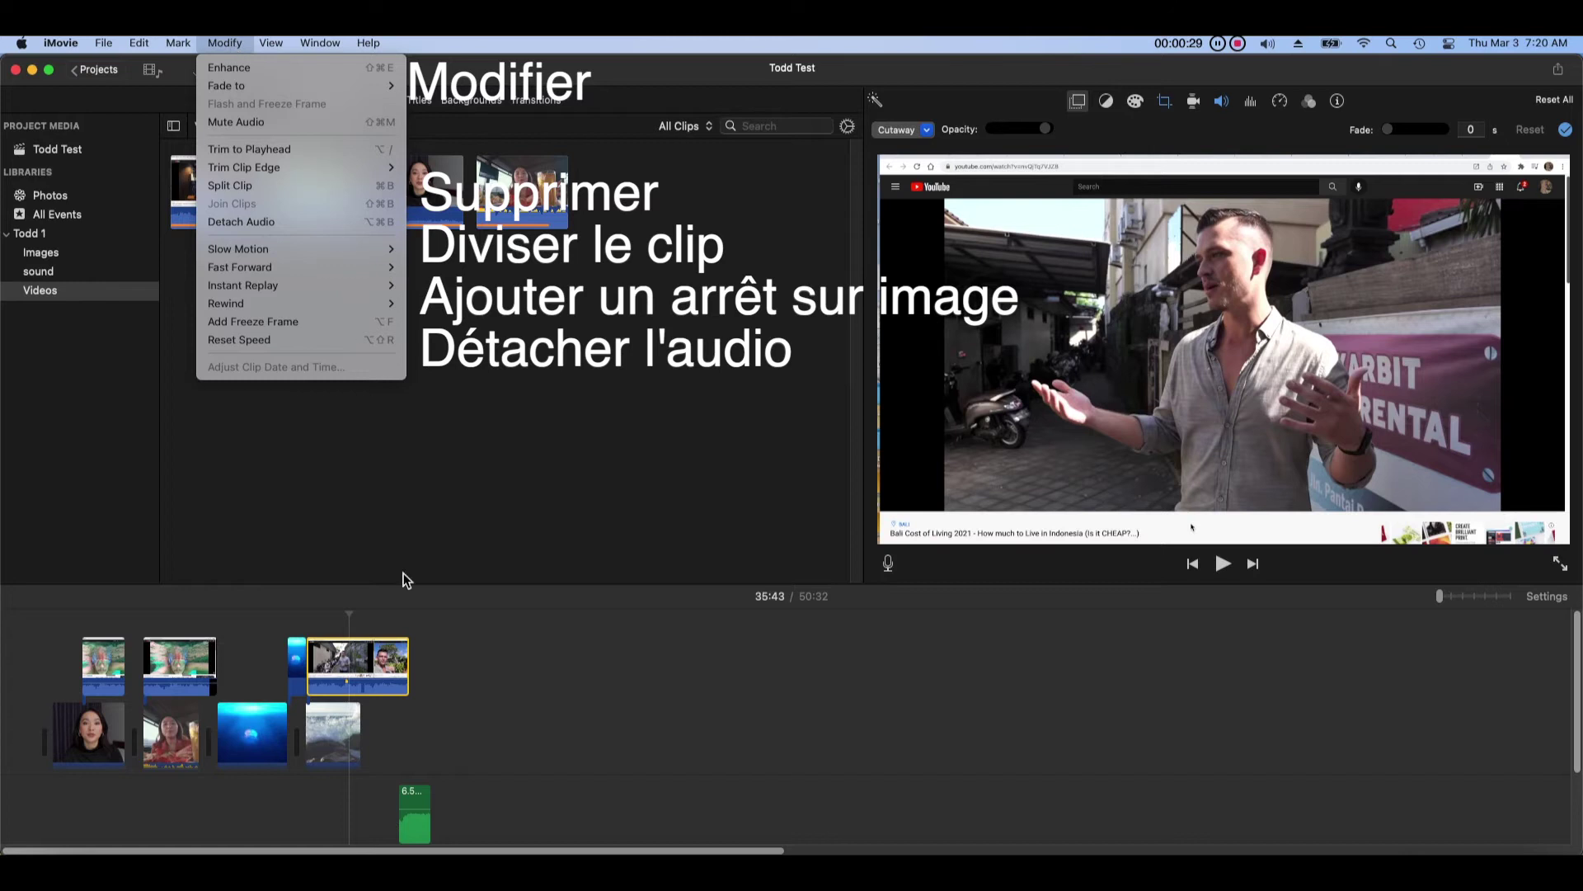
# Step: Delete all cutaways above the main track, plus the jellyfish and wave images, from the timeline
pyautogui.click(467, 676)
pyautogui.moveTo(466, 676); pyautogui.dragTo(93, 695)
pyautogui.press('Delete')
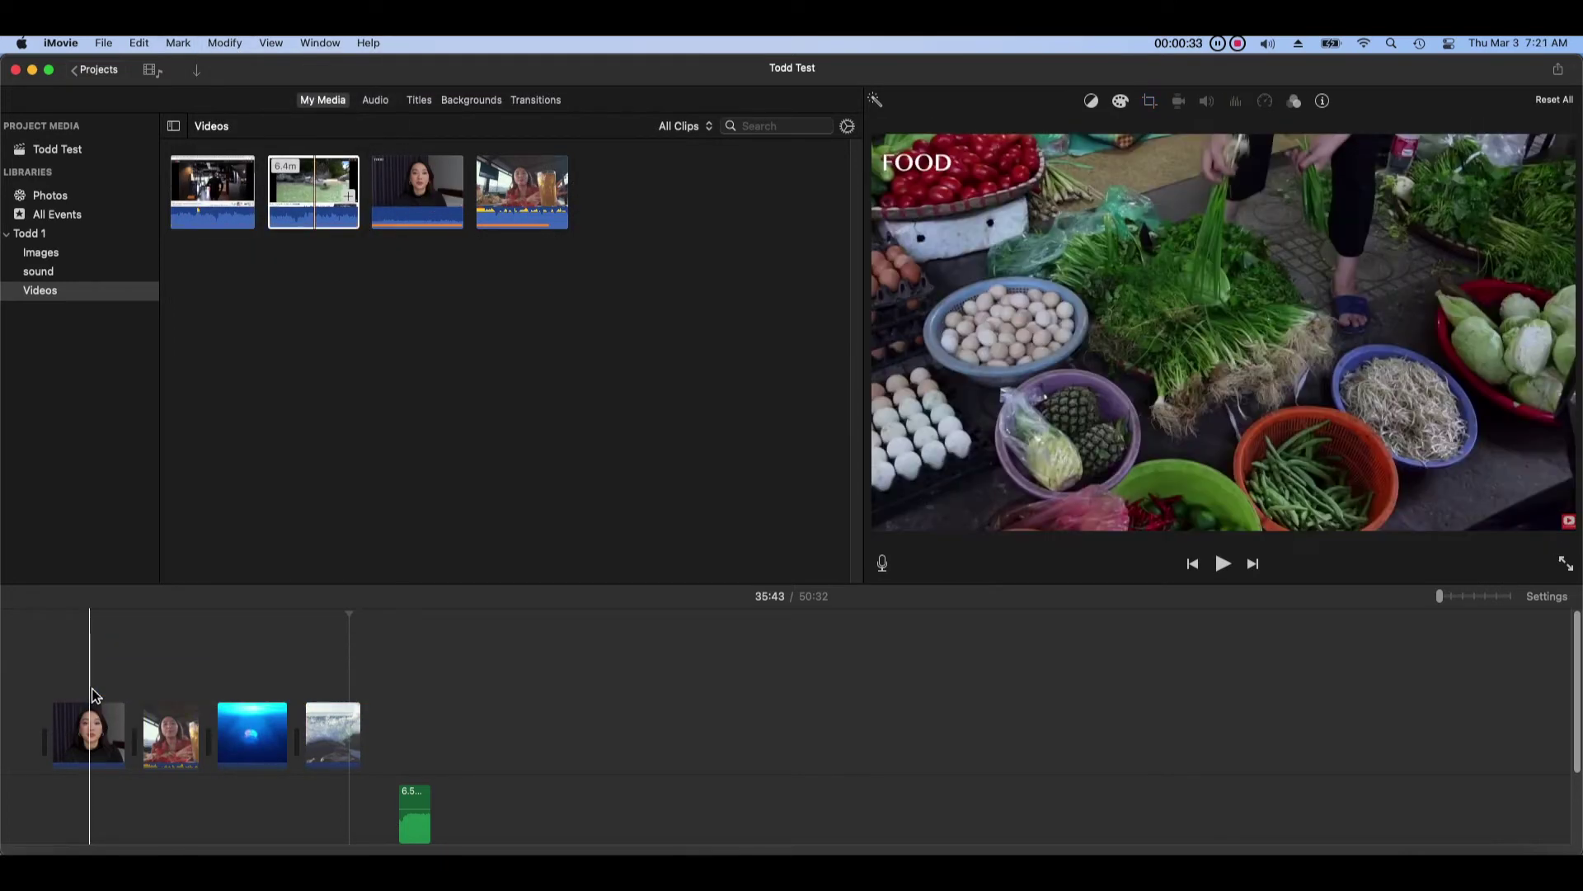
pyautogui.click(230, 724)
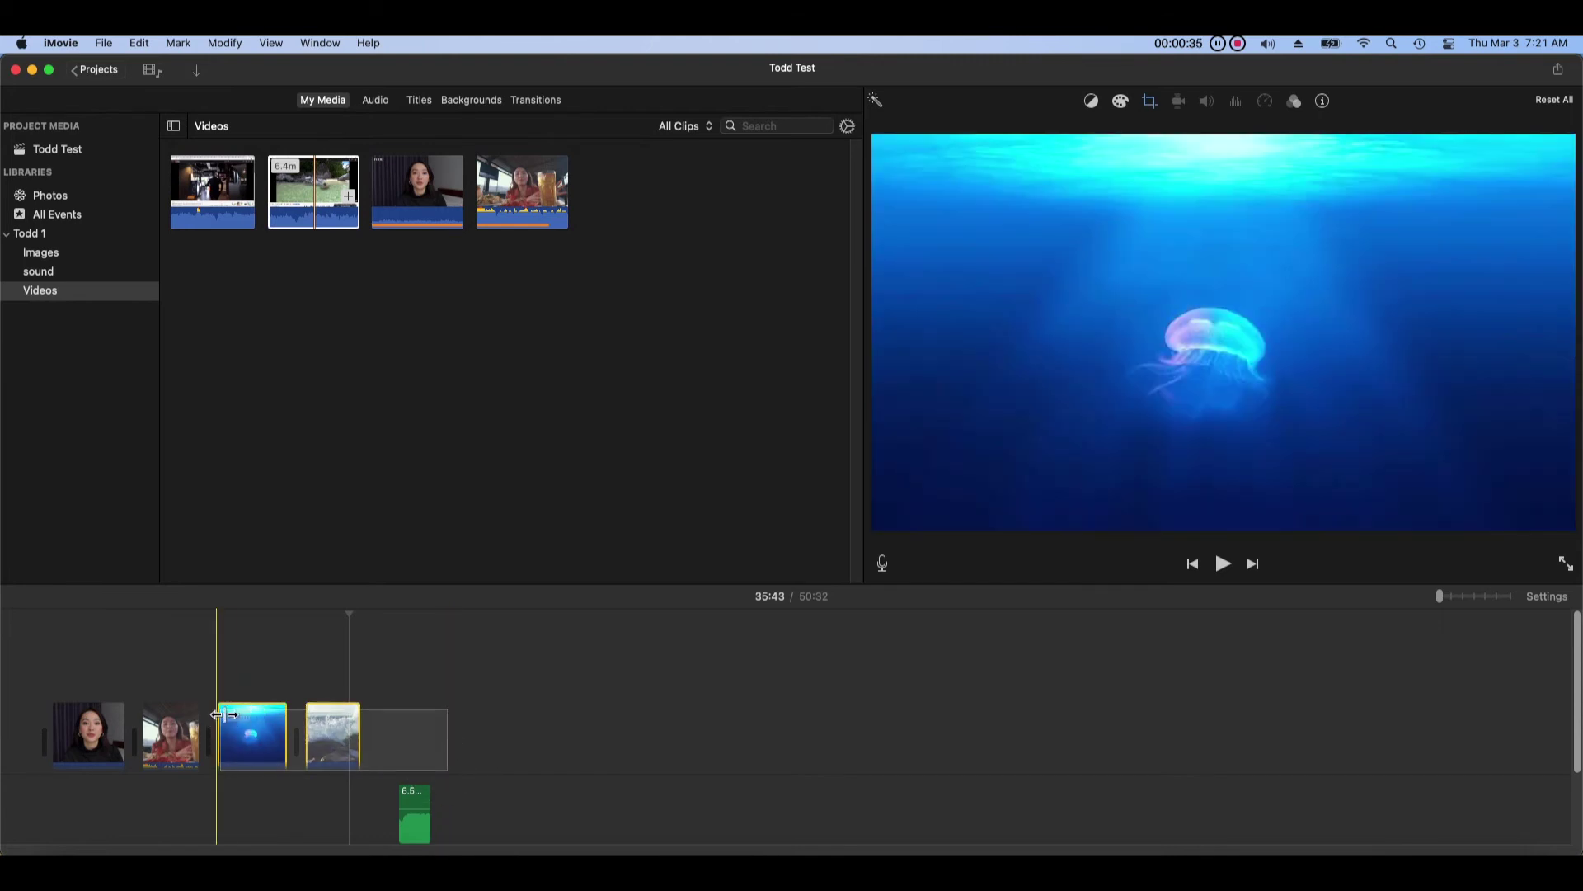
pyautogui.press('Delete')
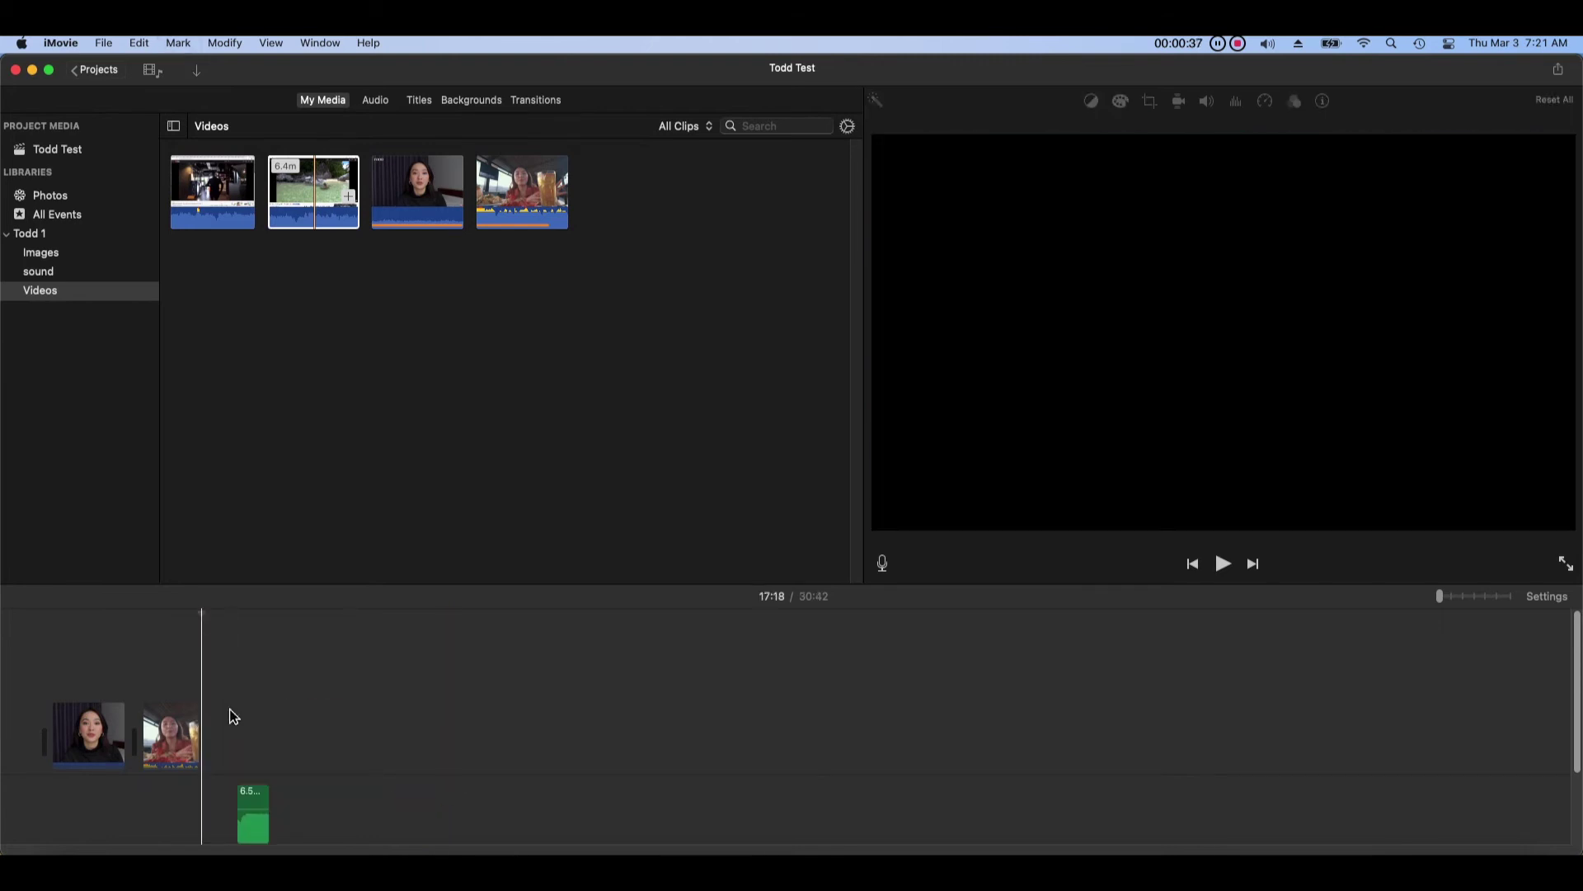
# Step: Delete the sound clips attached beneath the videos and the background music clip
pyautogui.moveTo(272, 763); pyautogui.dragTo(52, 730)
pyautogui.press('Delete')
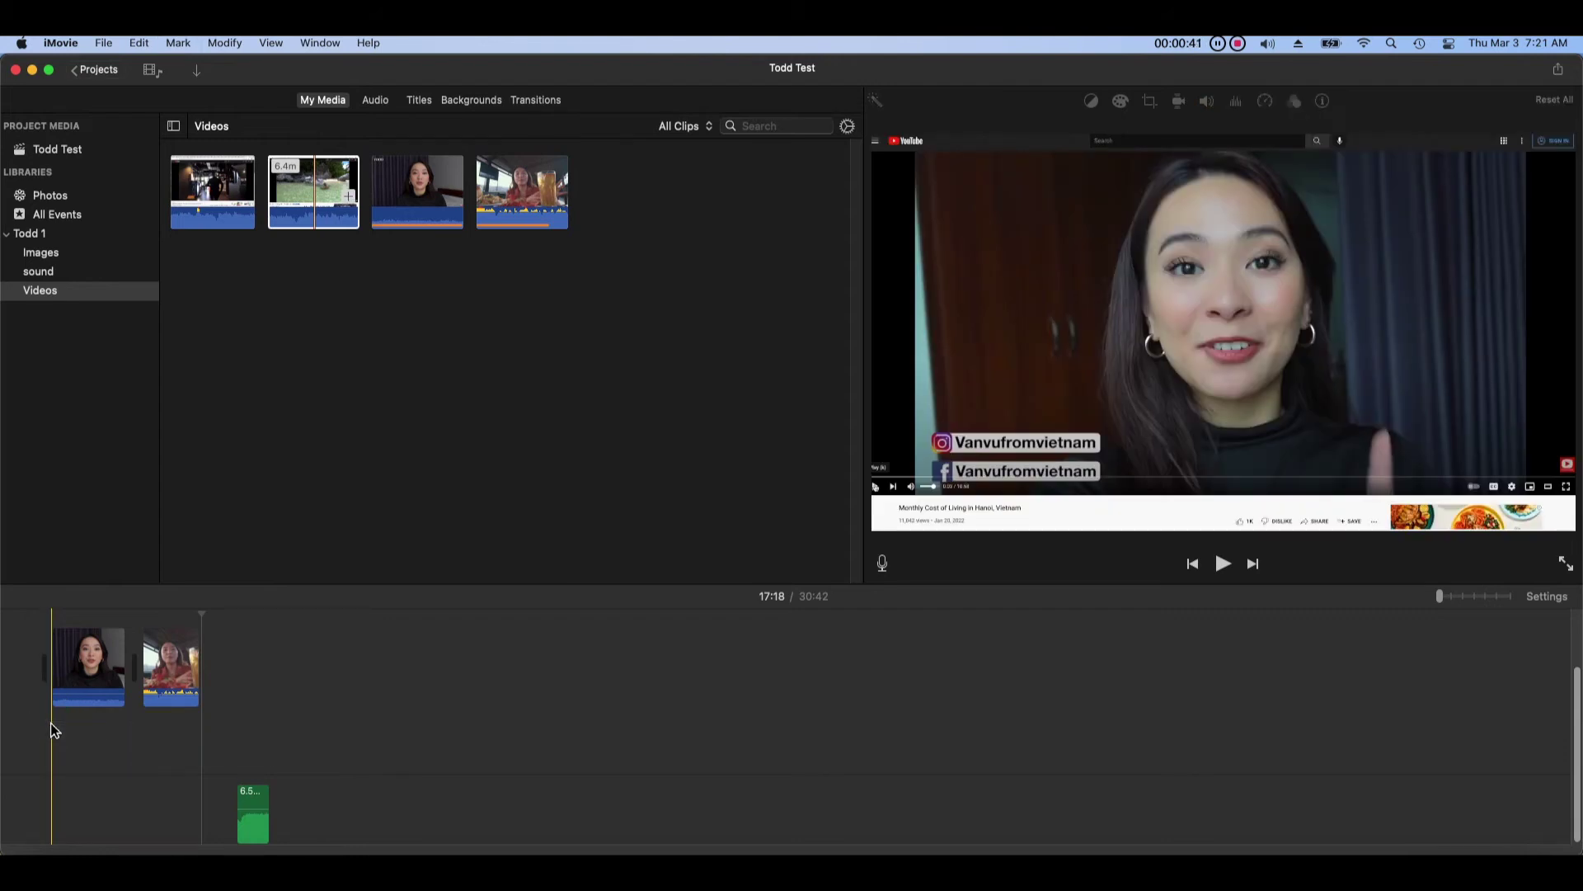
pyautogui.click(242, 810)
pyautogui.press('Delete')
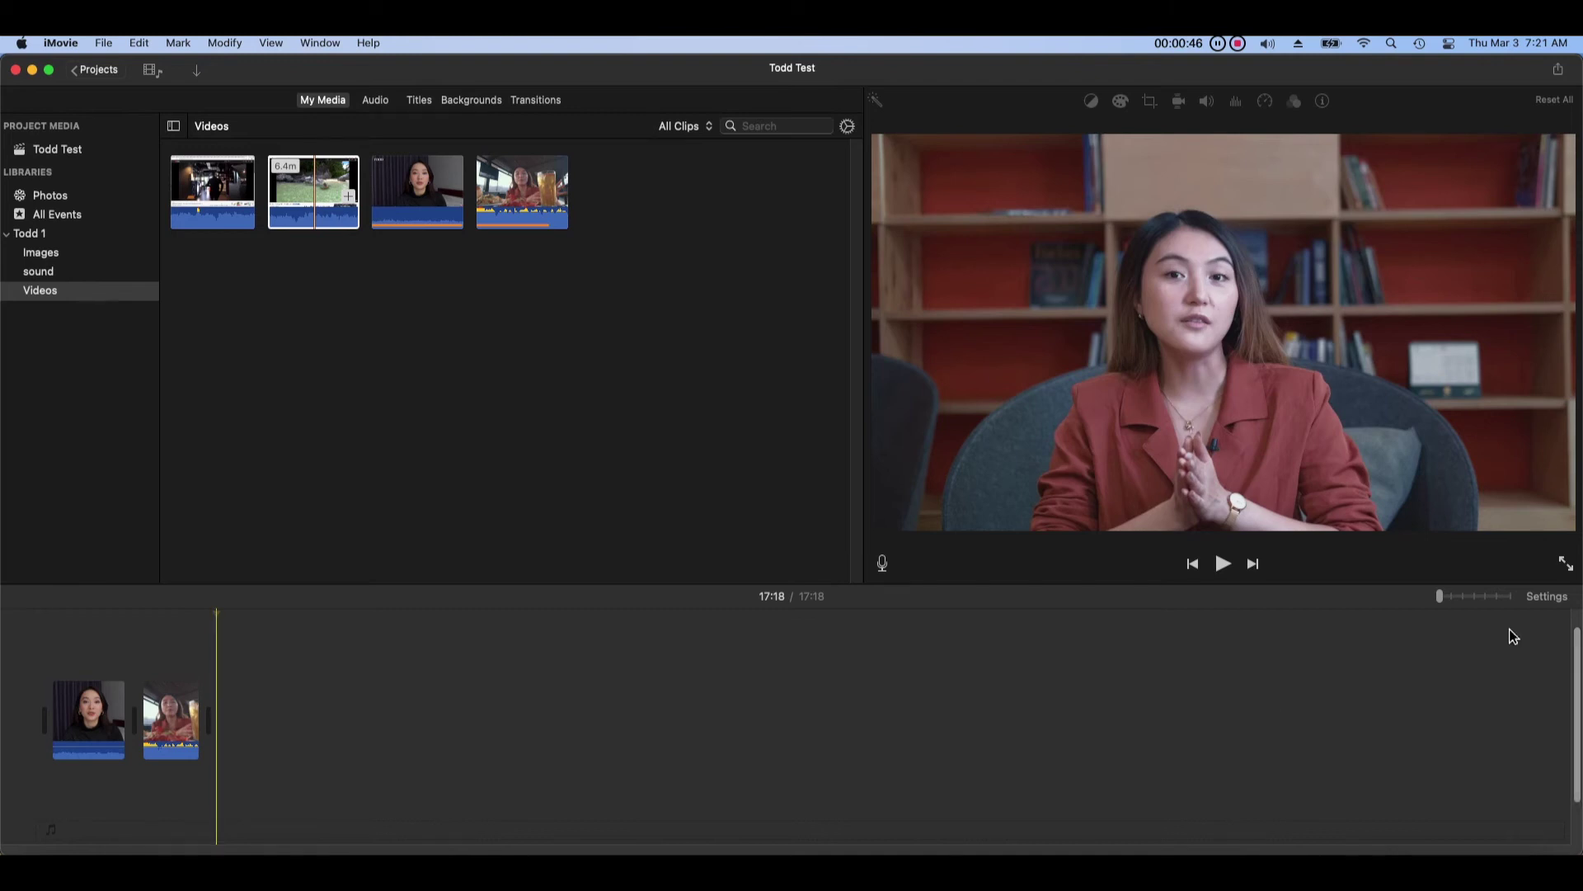
# Step: Split the Vietnam -2 clip at 03:35, in its apartment section, on an enlarged timeline
pyautogui.click(1461, 600)
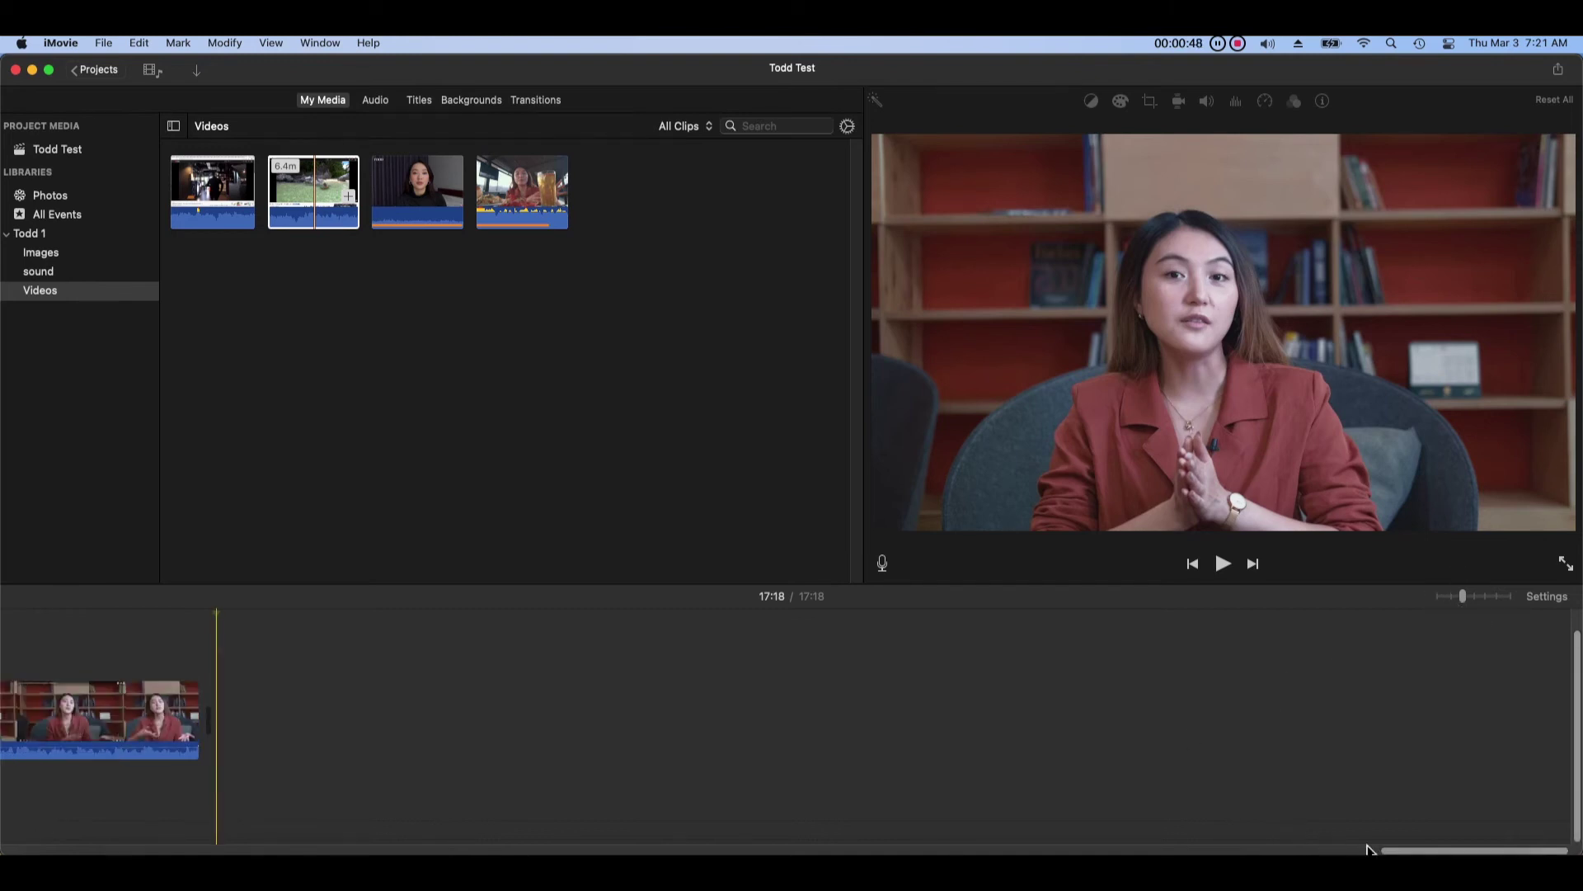
pyautogui.hscroll(-10, 1357, 849)
pyautogui.hscroll(-5, 785, 718)
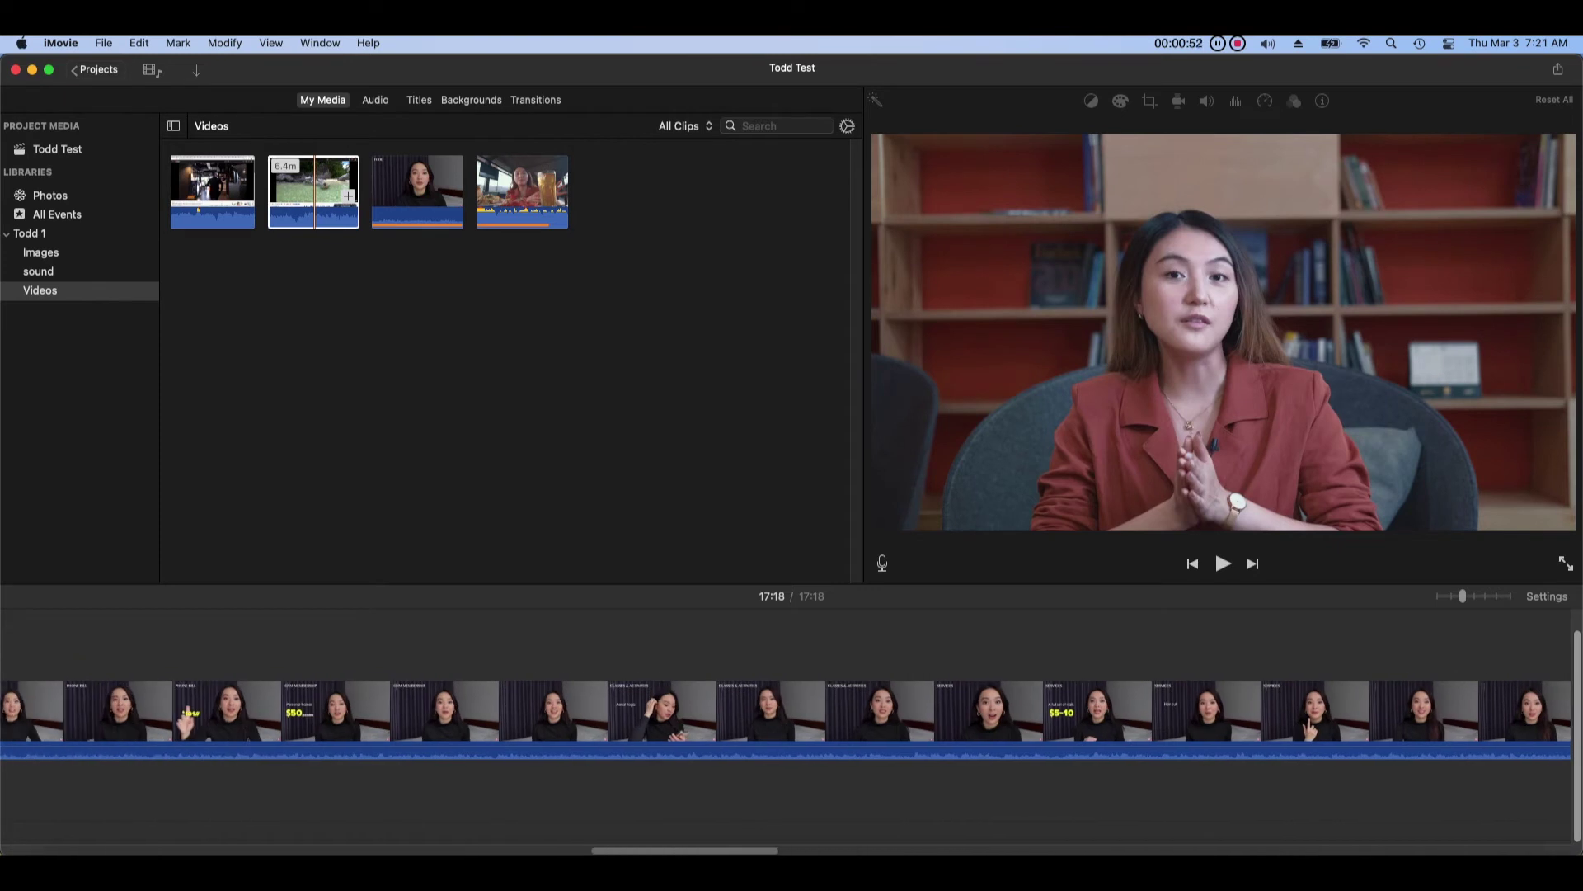
pyautogui.hscroll(-10, 317, 810)
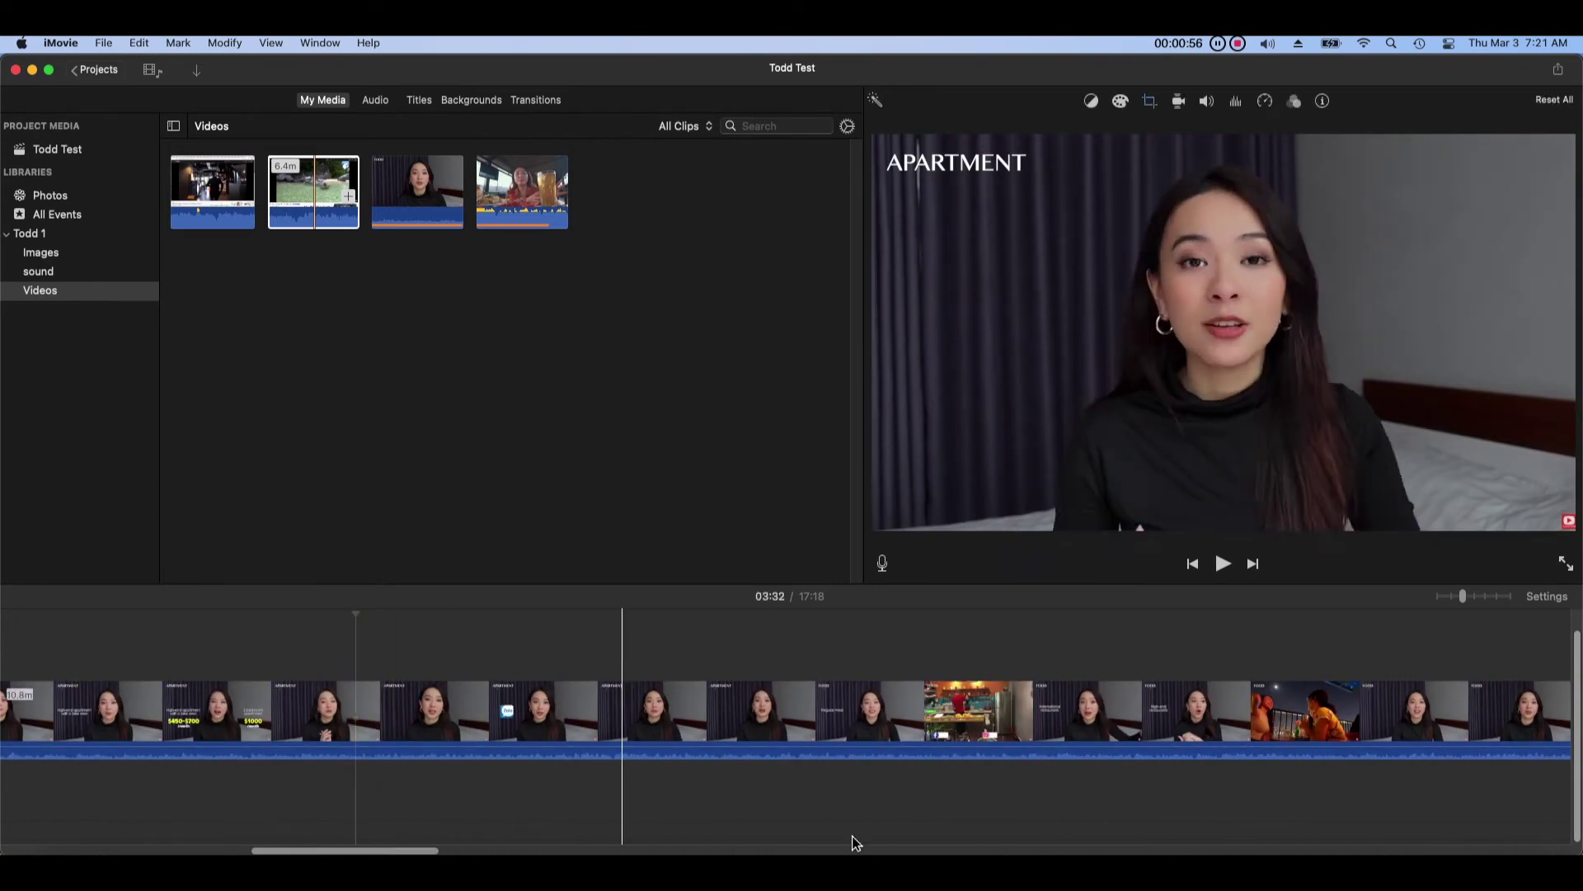
pyautogui.rightClick(386, 701)
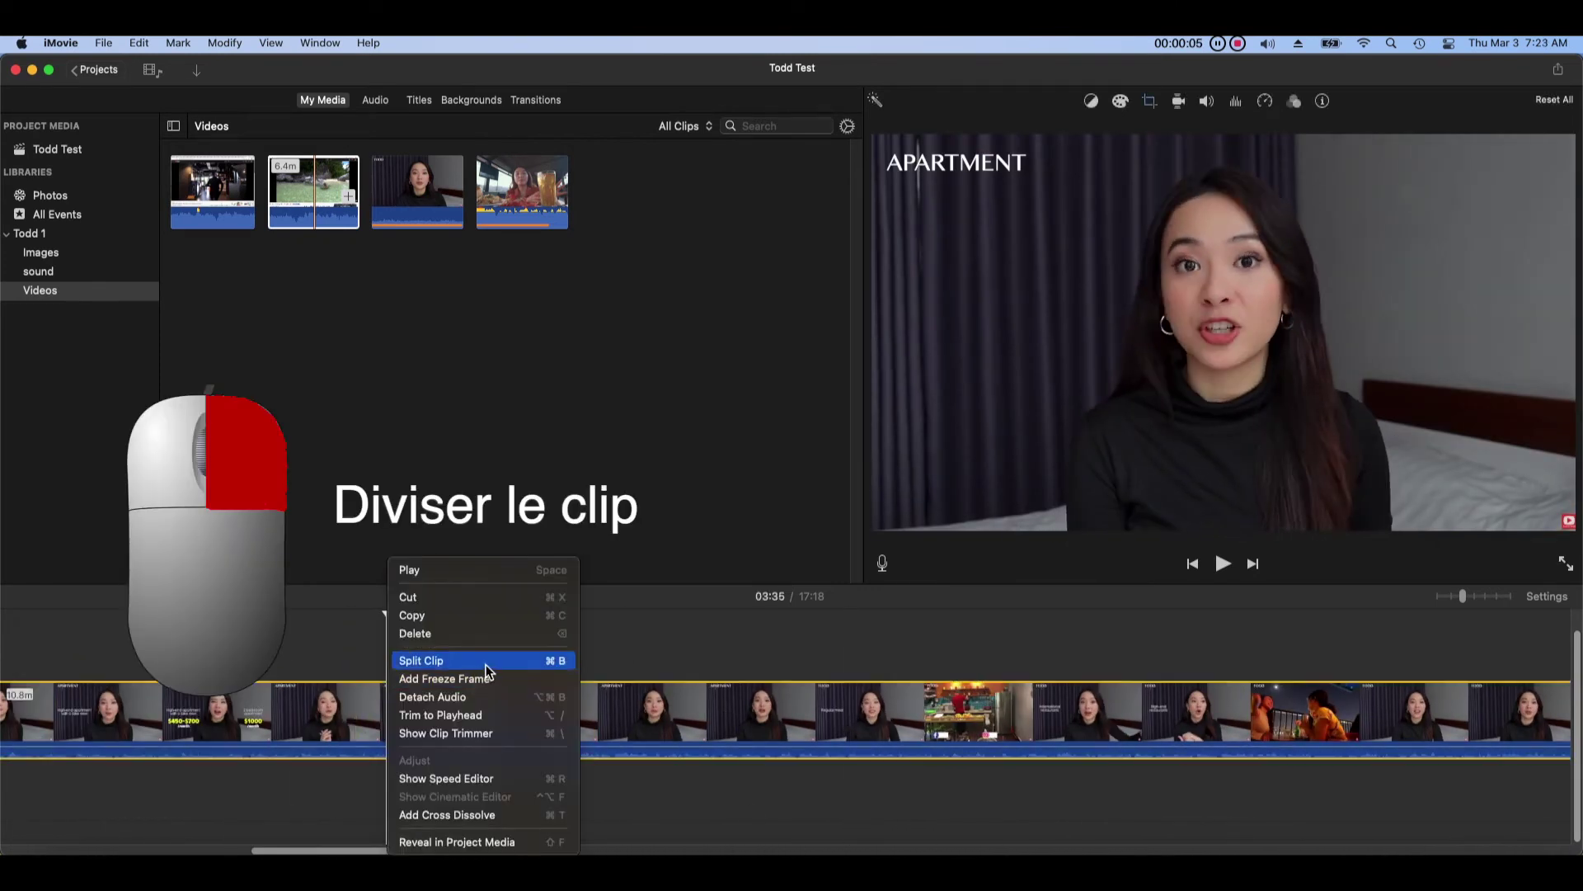
pyautogui.click(496, 664)
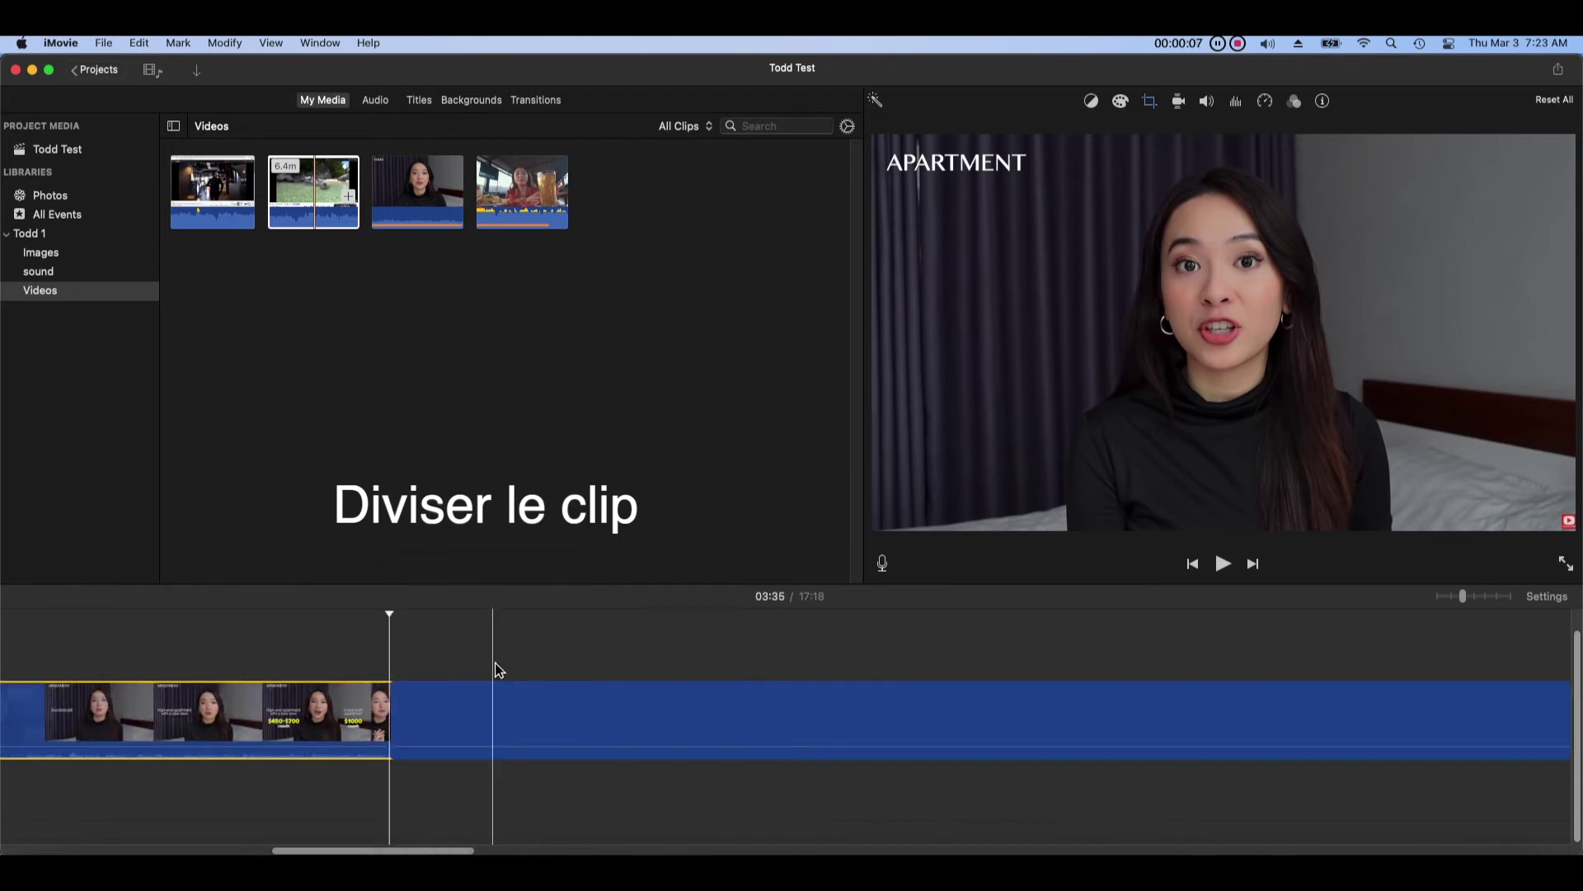
# Step: Split the second part of the Vietnam -2 clip at 03:58
pyautogui.click(649, 711)
pyautogui.rightClick(647, 711)
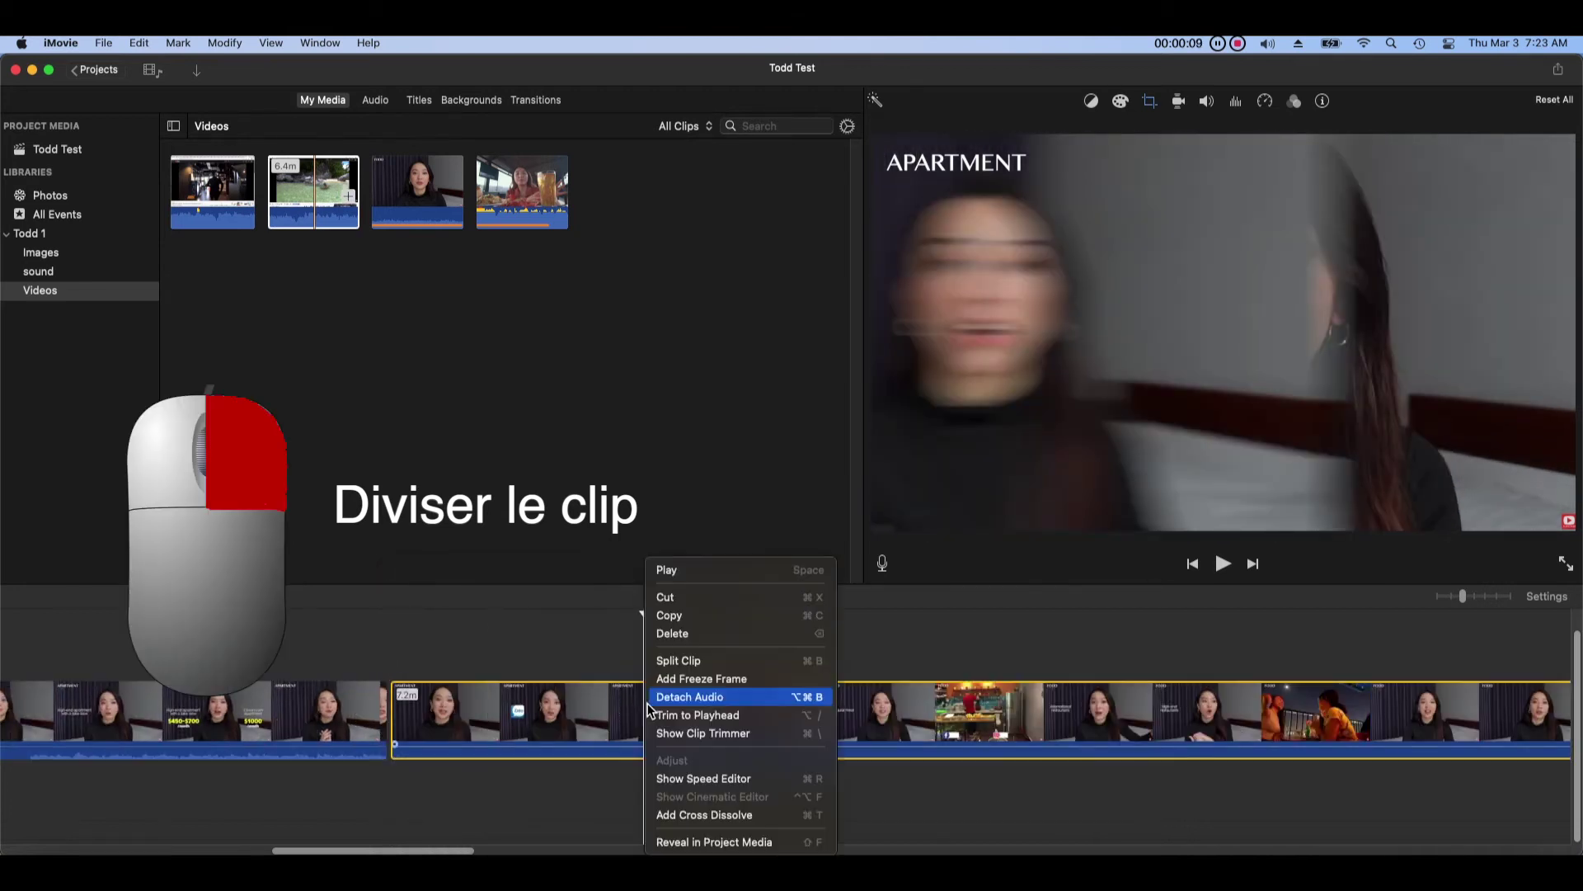
pyautogui.click(693, 664)
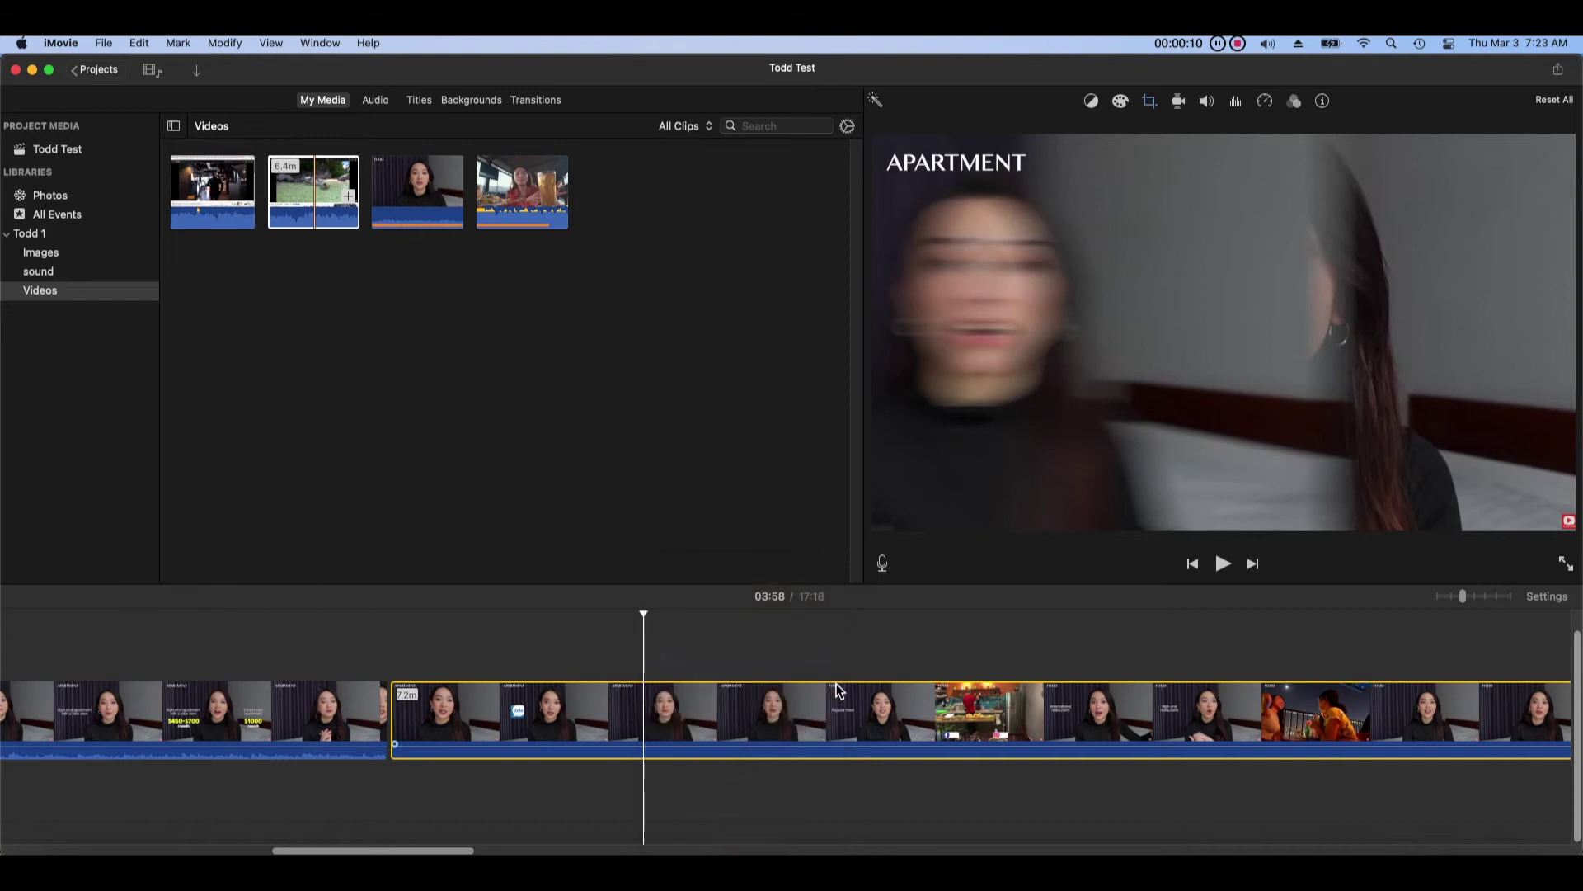
# Step: Lift the segment between 03:35 and 03:58 above the main track and back, and delete it
pyautogui.moveTo(598, 726); pyautogui.dragTo(697, 656)
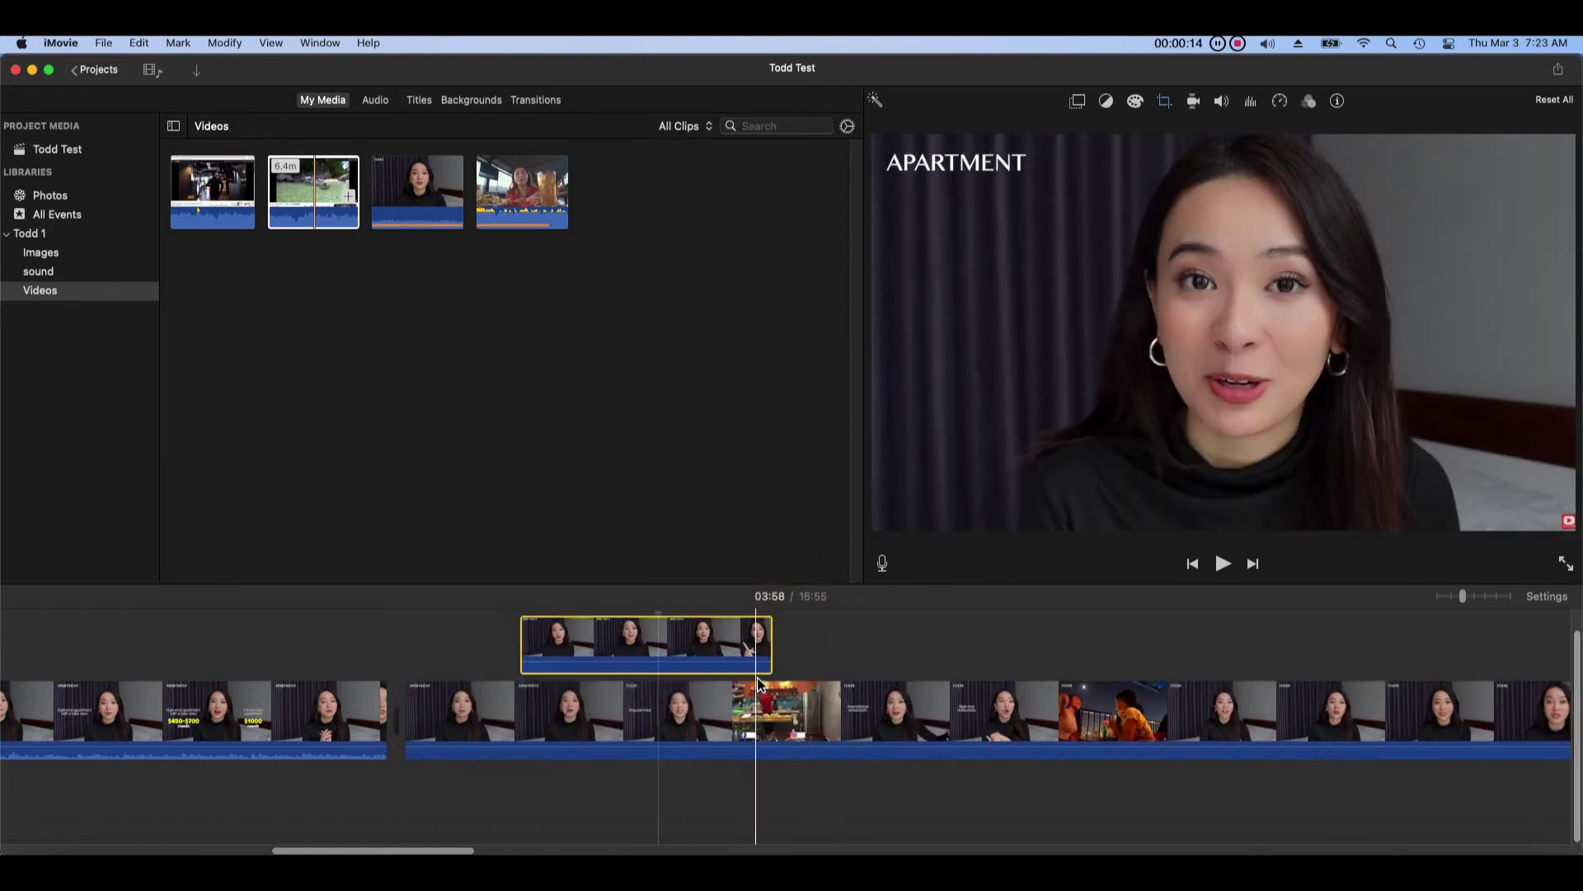
pyautogui.moveTo(724, 653); pyautogui.dragTo(540, 703)
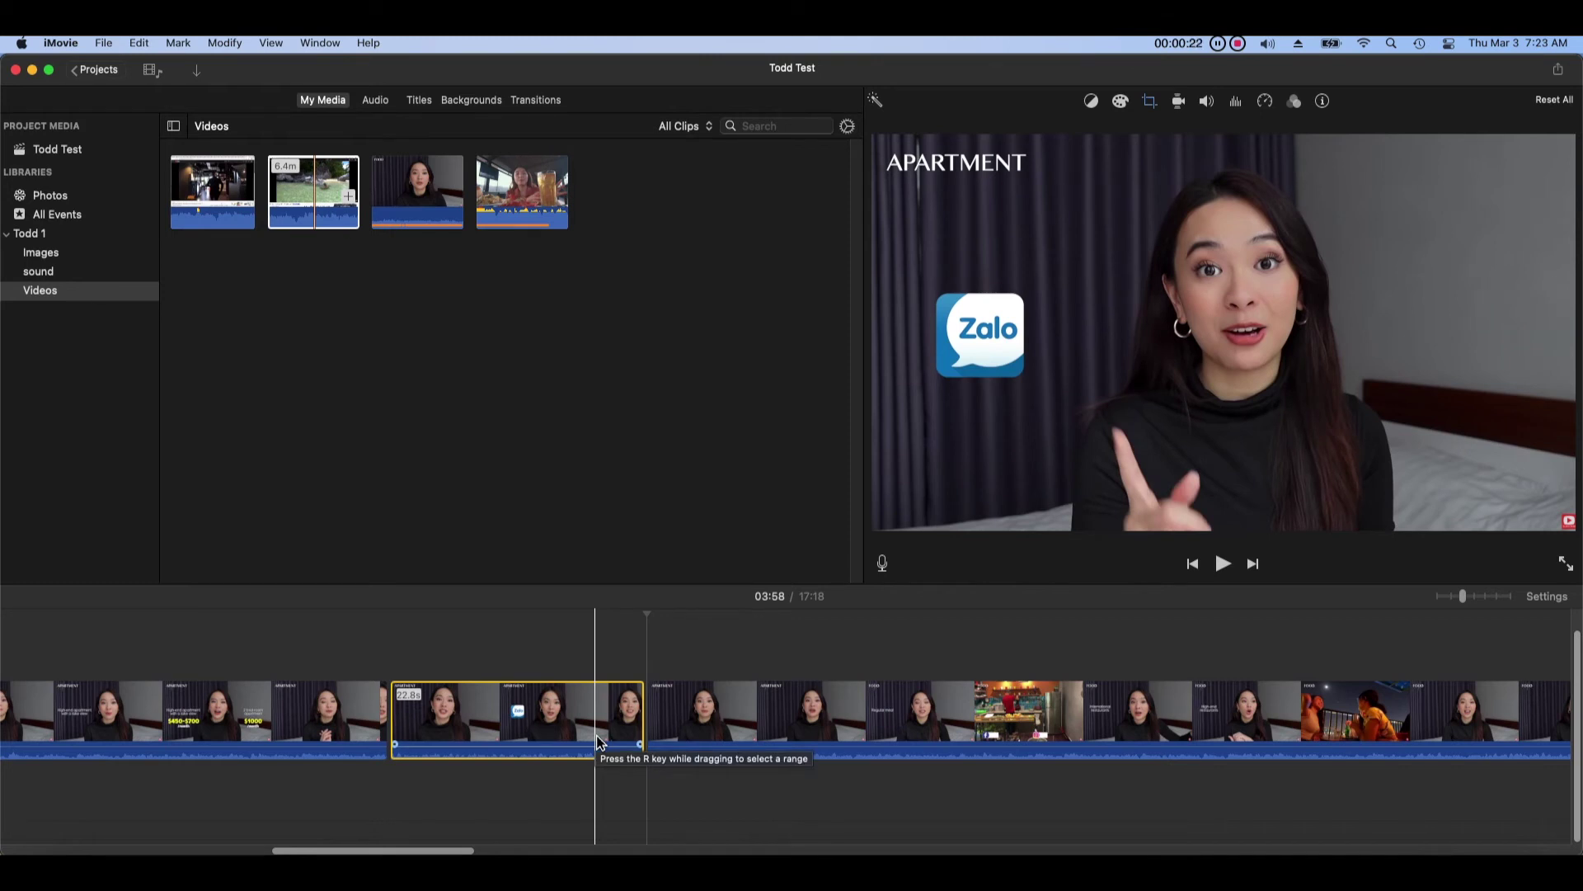
pyautogui.rightClick(467, 718)
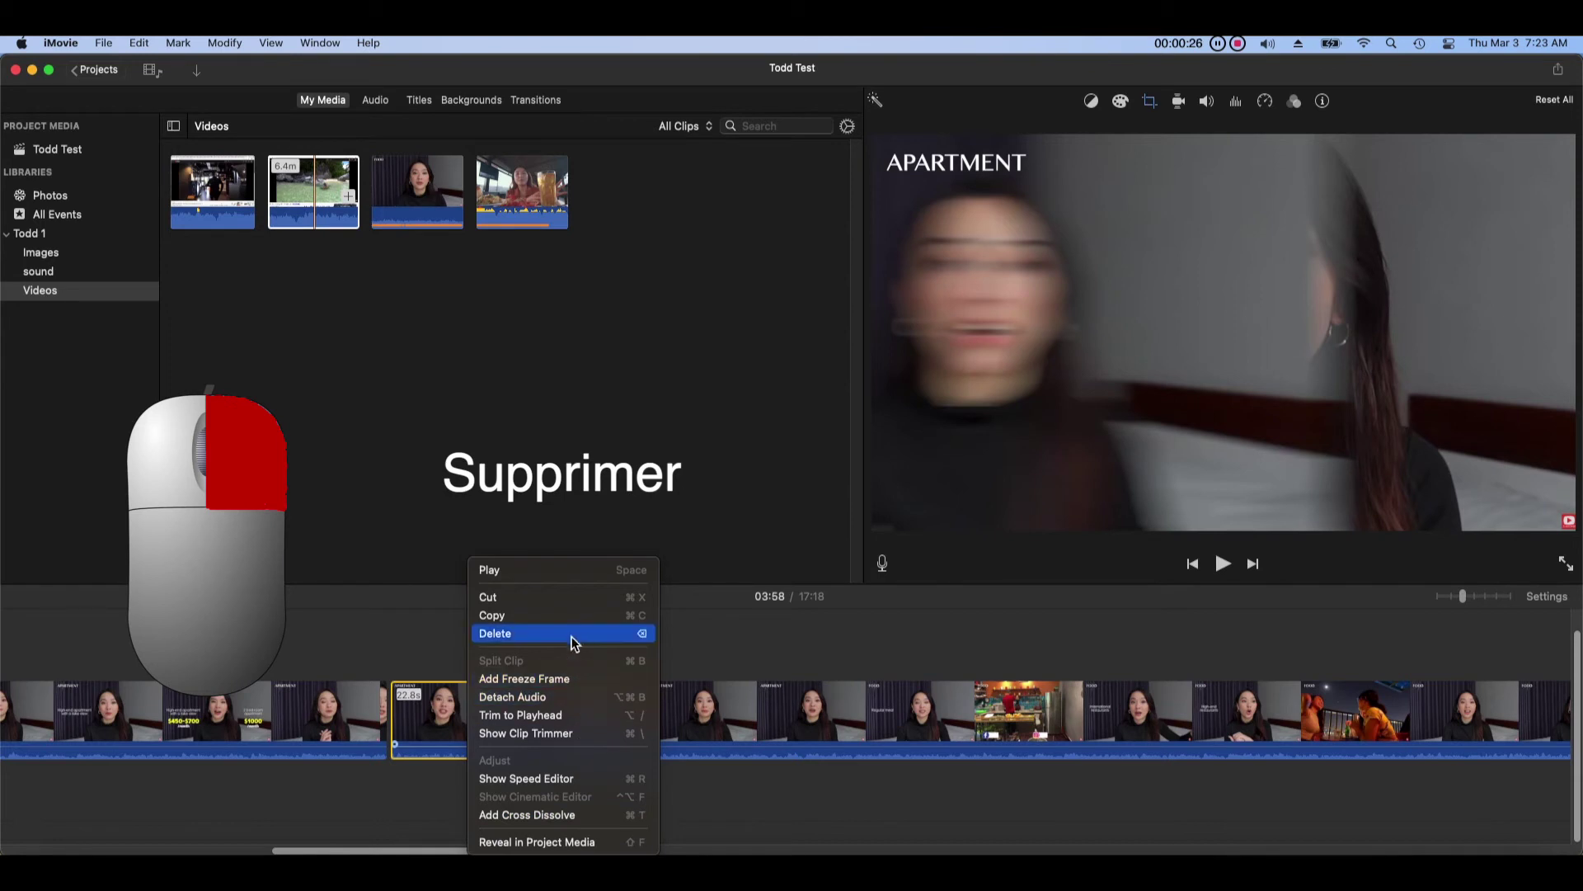
pyautogui.click(574, 638)
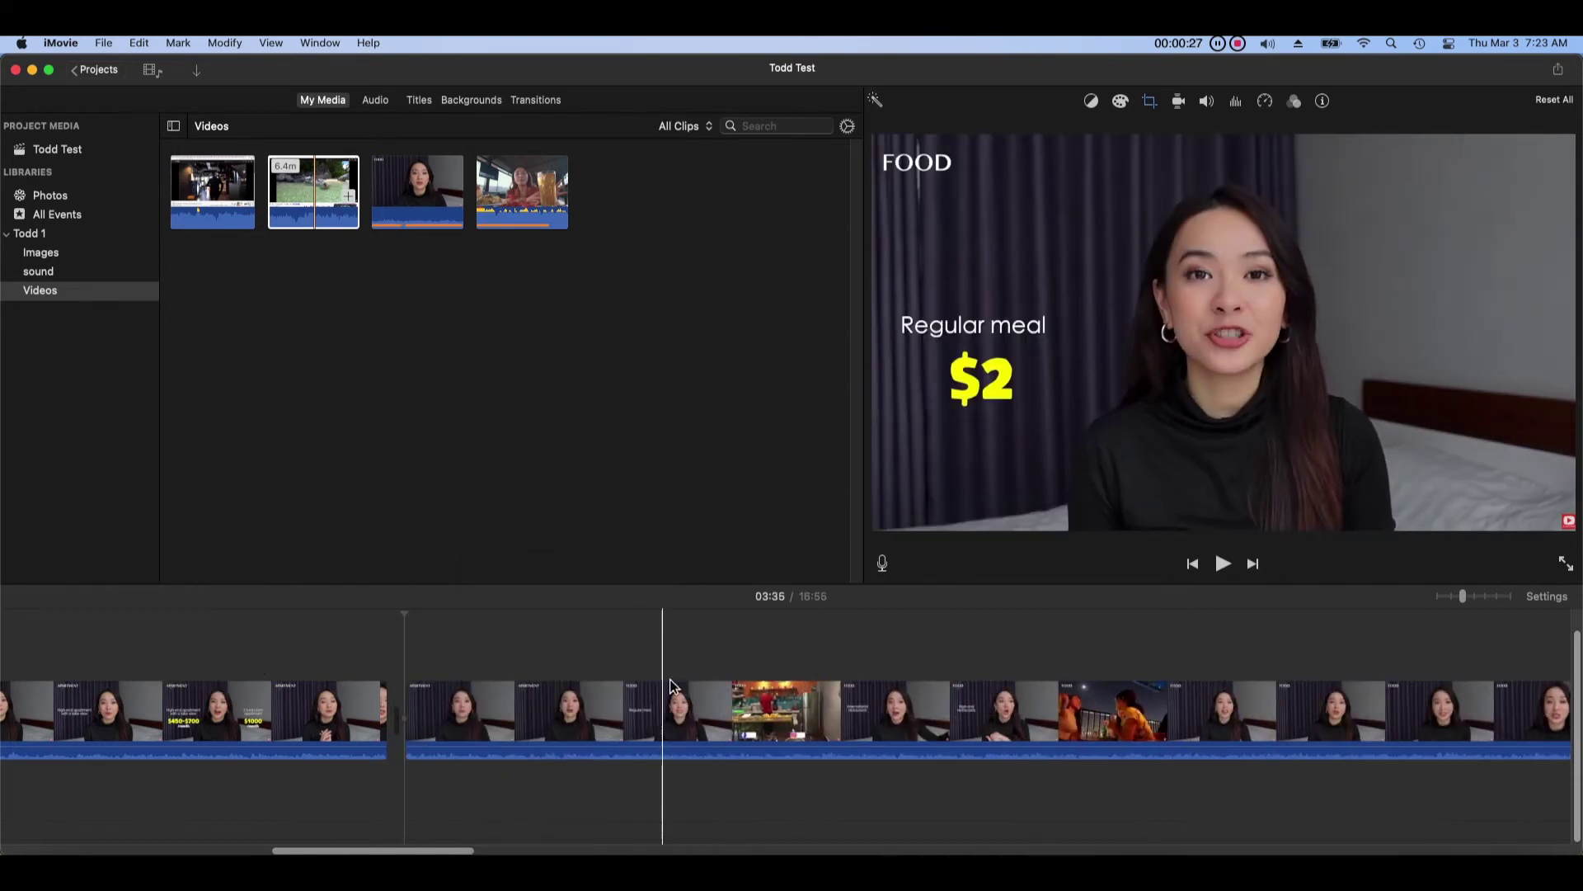
# Step: Split the food section of the Vietnam -2 clip at 03:59 and delete the segment between 03:35 and that cut
pyautogui.click(672, 686)
pyautogui.rightClick(693, 697)
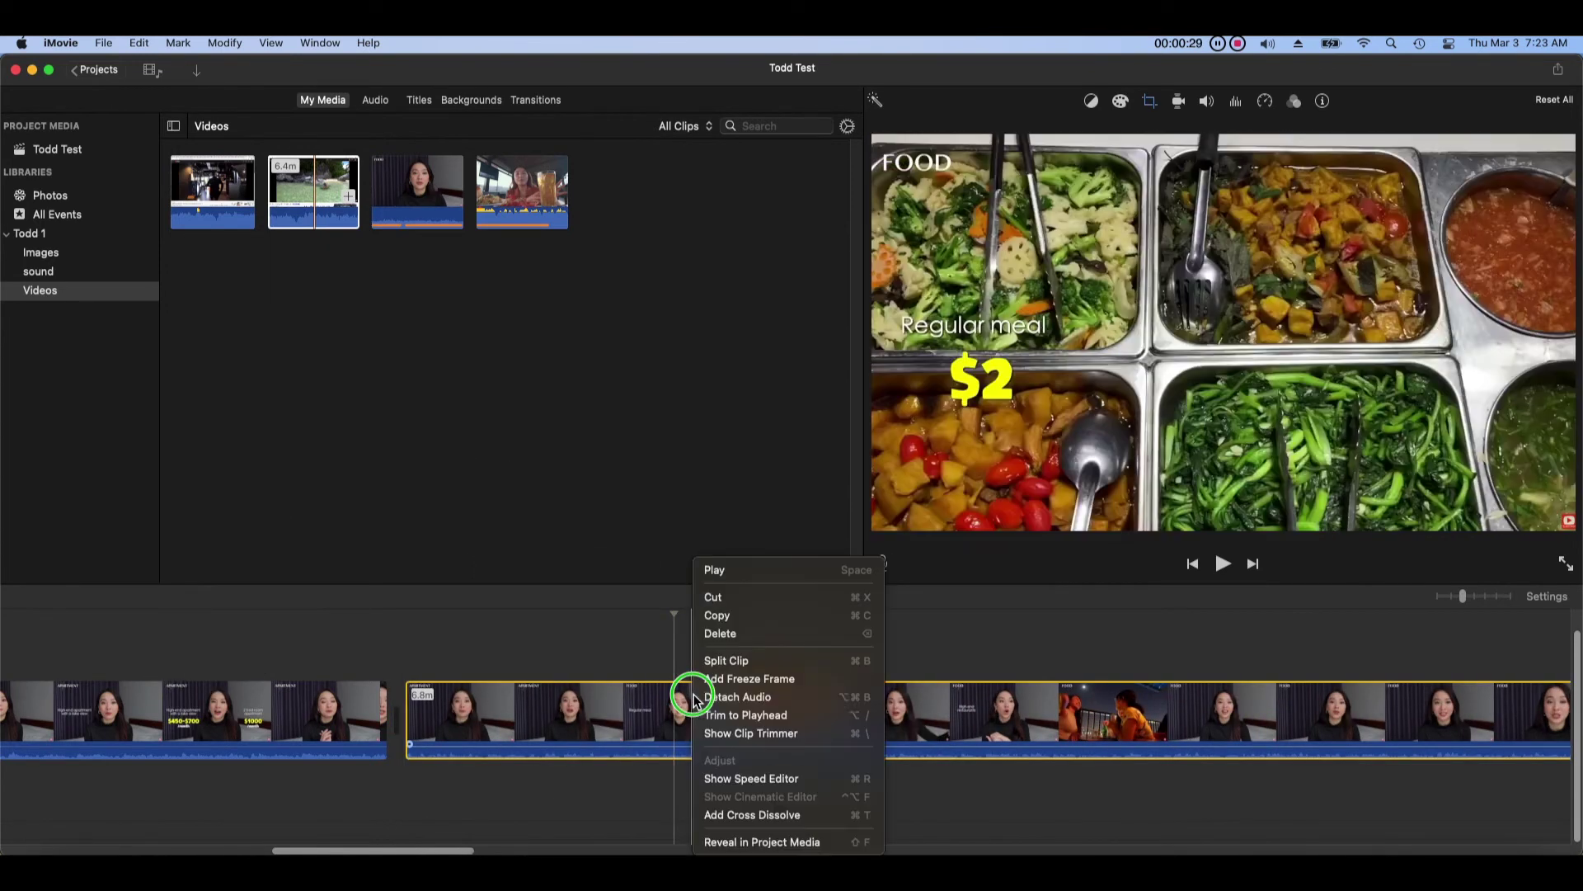
pyautogui.click(727, 661)
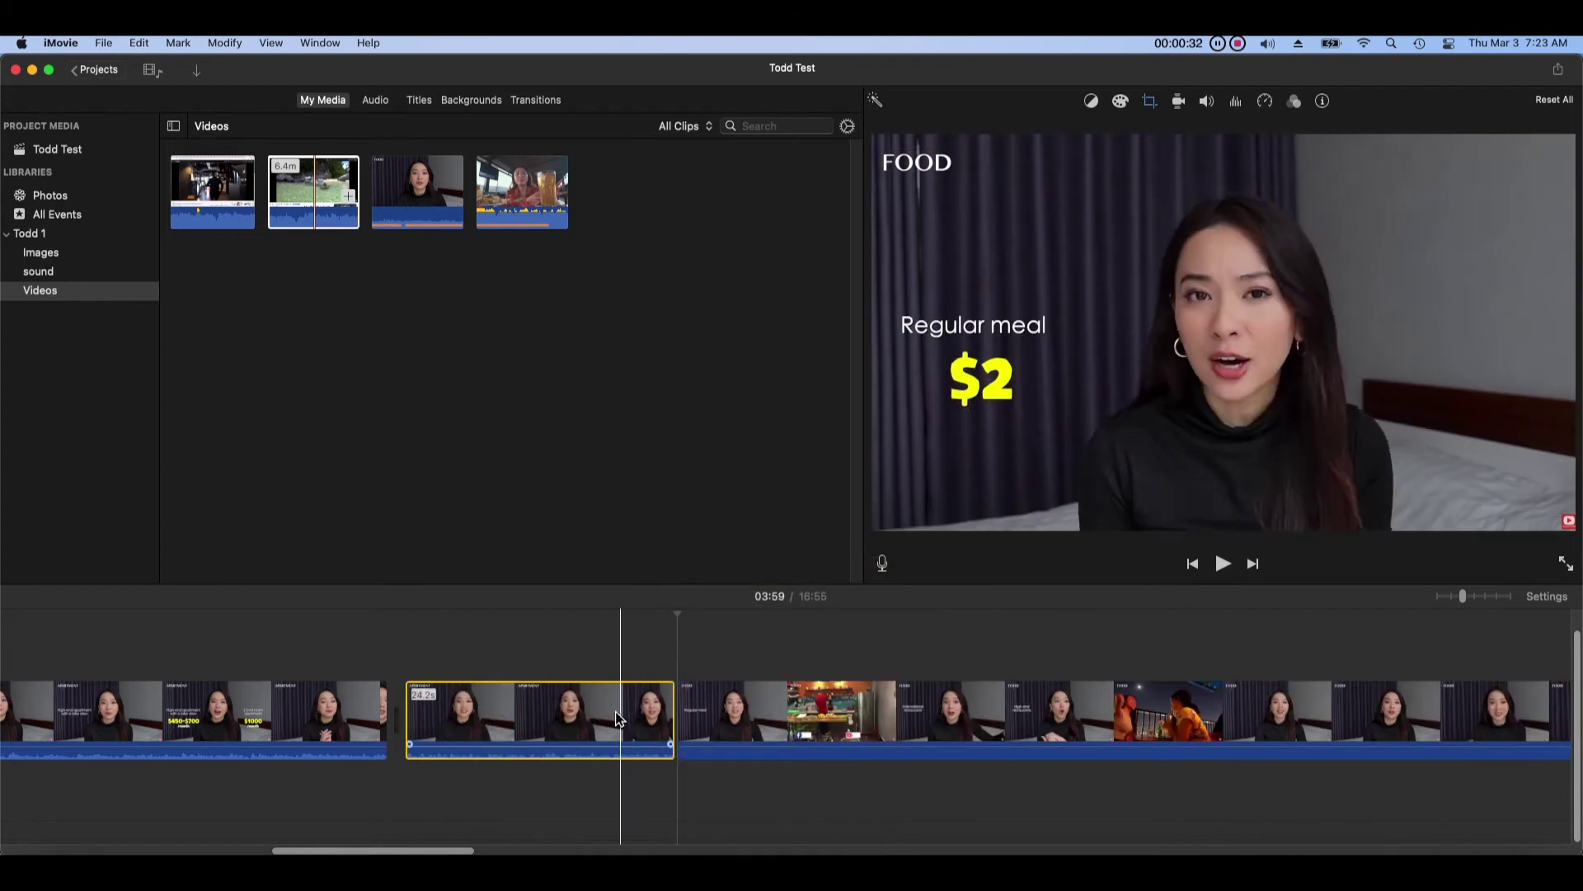
pyautogui.rightClick(618, 720)
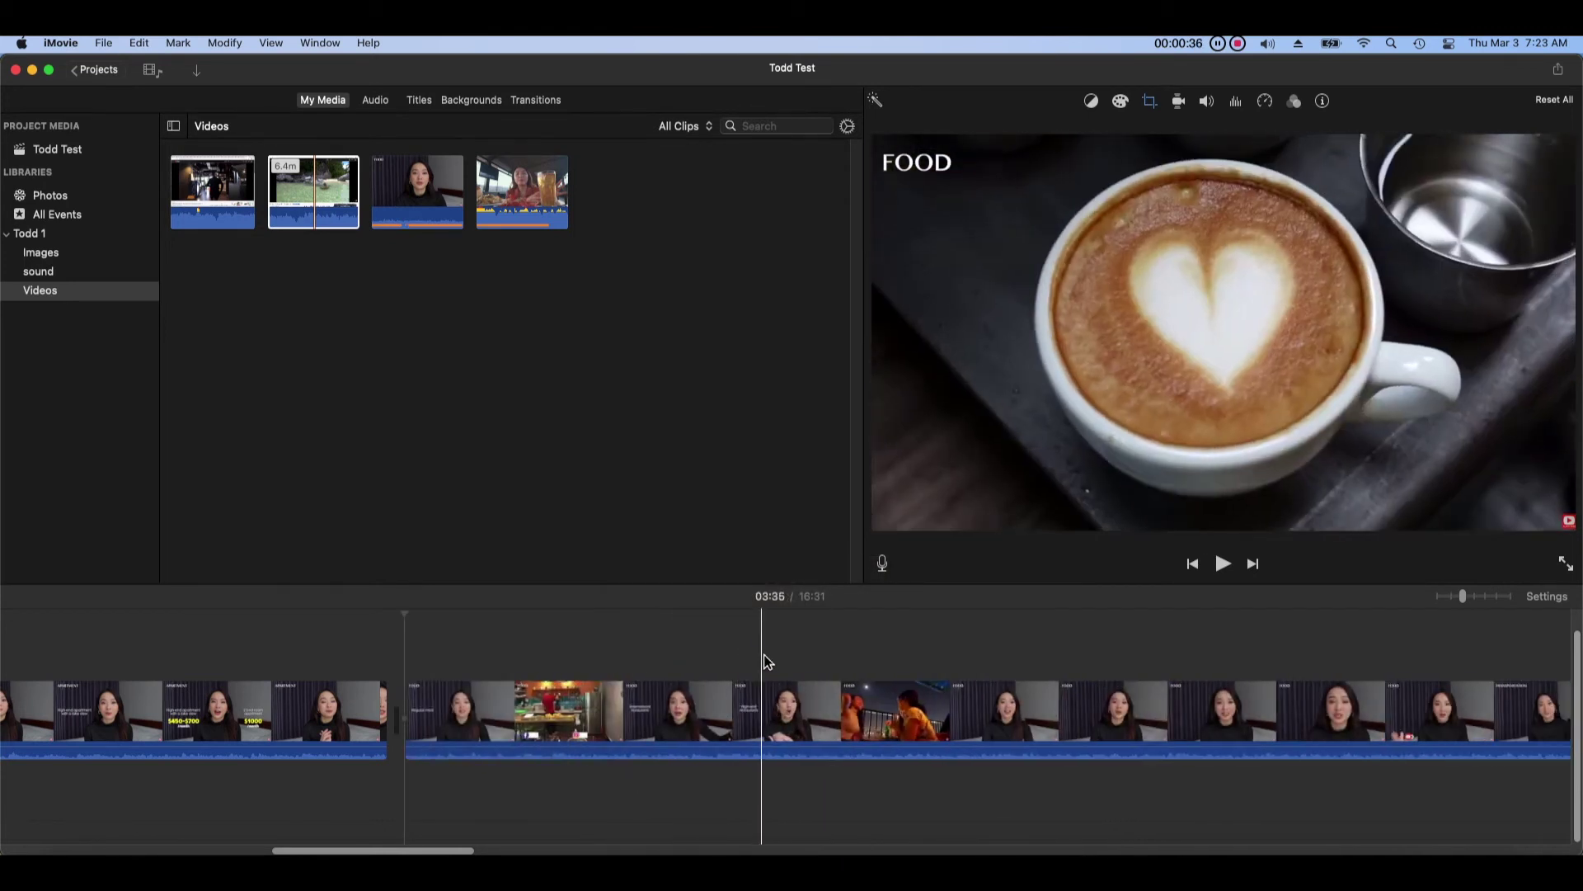
# Step: Add a freeze frame at 03:58 in the food section of the Vietnam -2 clip
pyautogui.rightClick(659, 710)
pyautogui.click(814, 687)
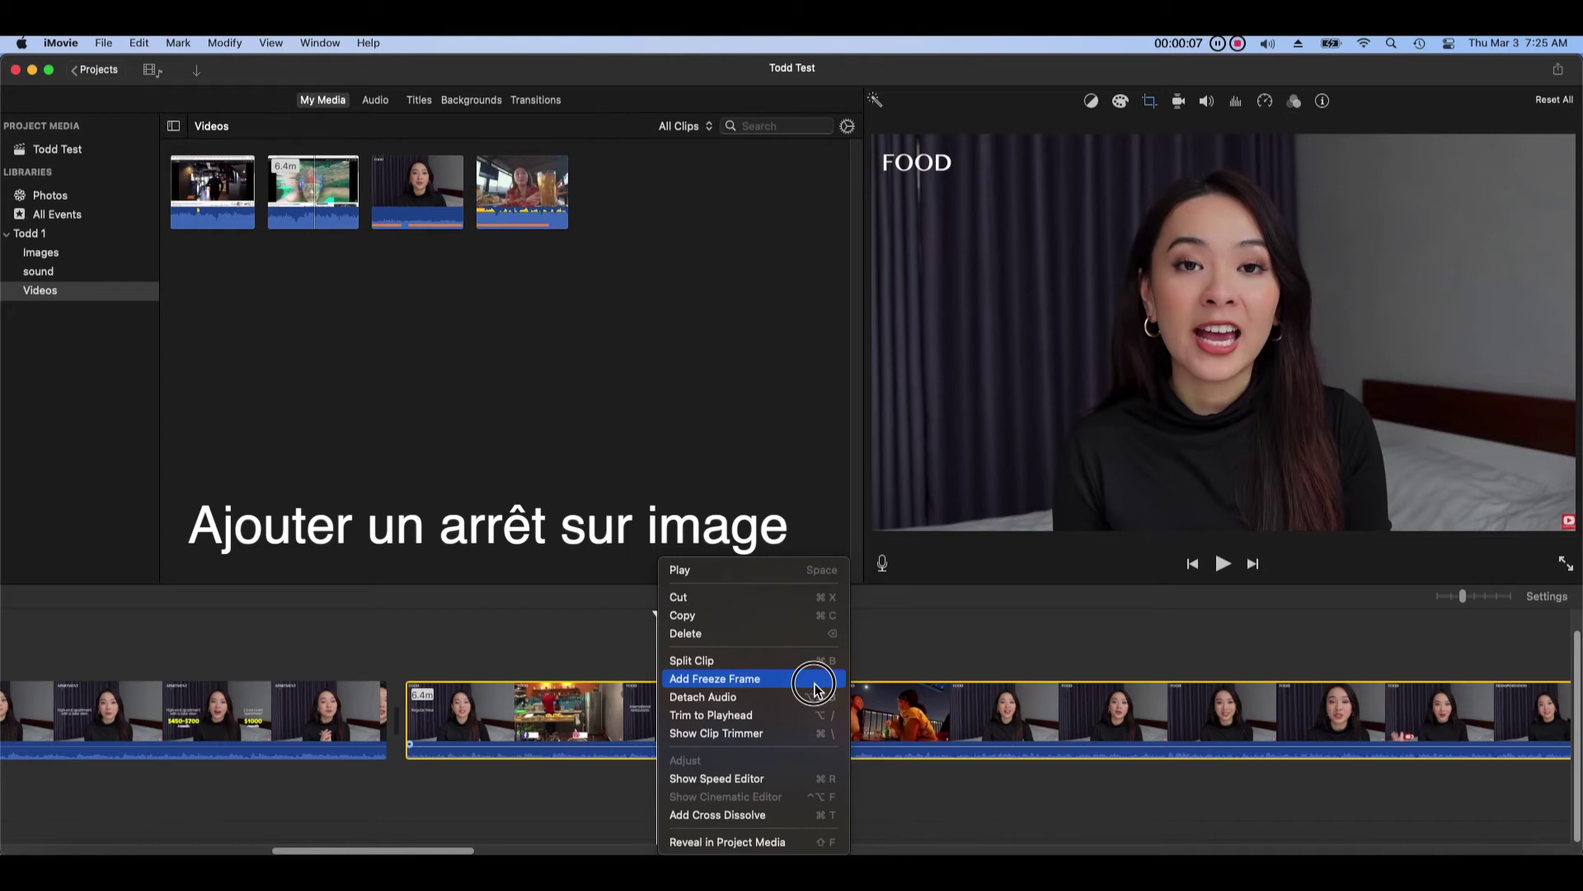
pyautogui.click(814, 684)
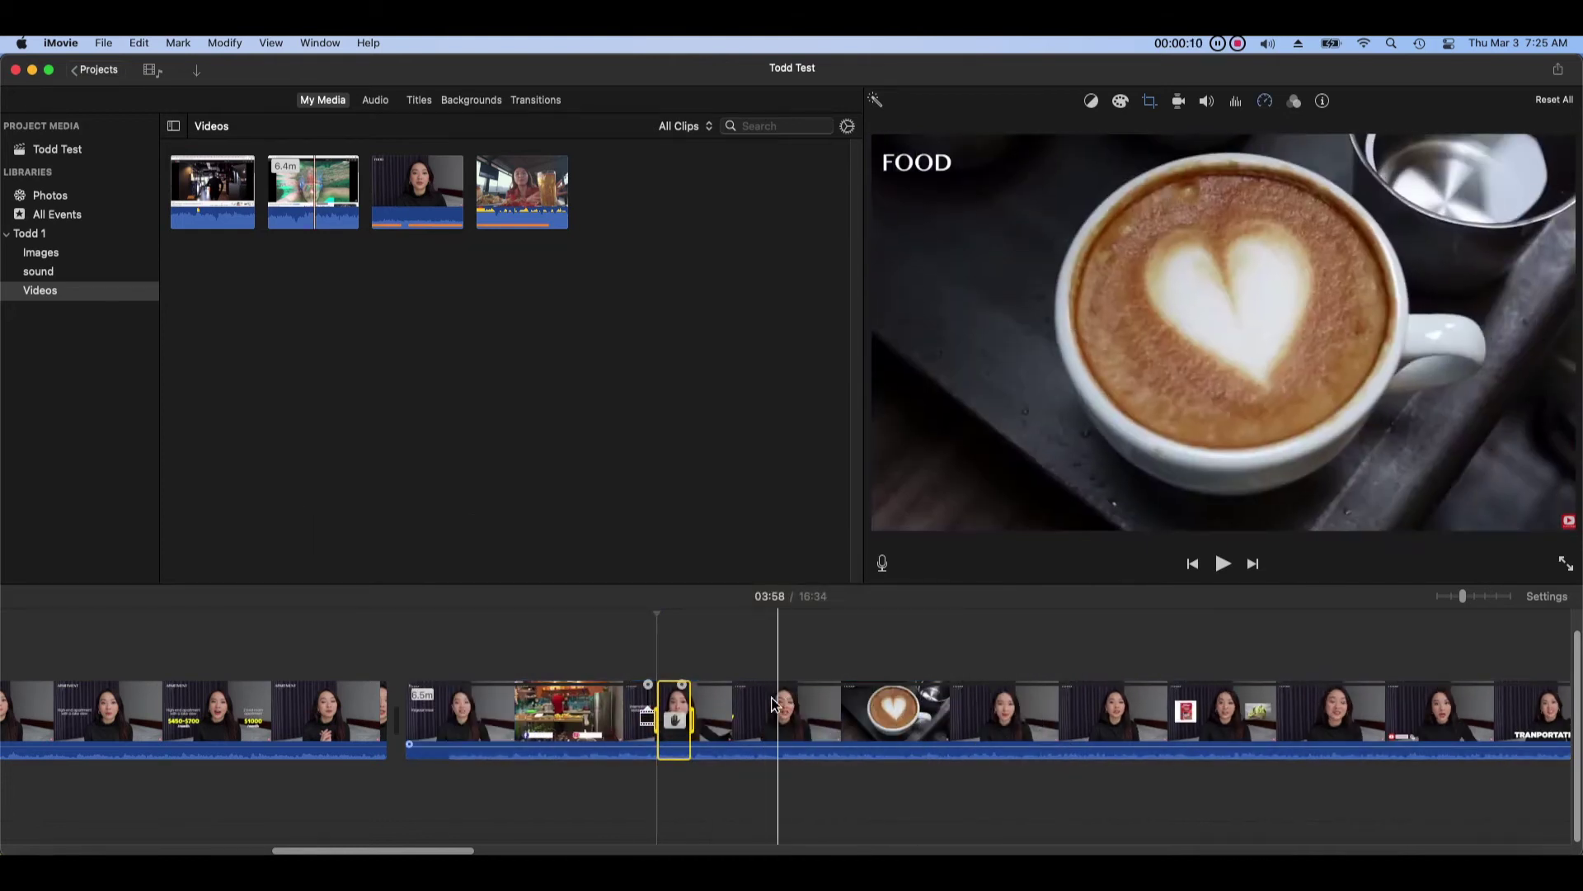
# Step: Lengthen the freeze frame to 29.6 s and select it to show its speed settings
pyautogui.click(689, 696)
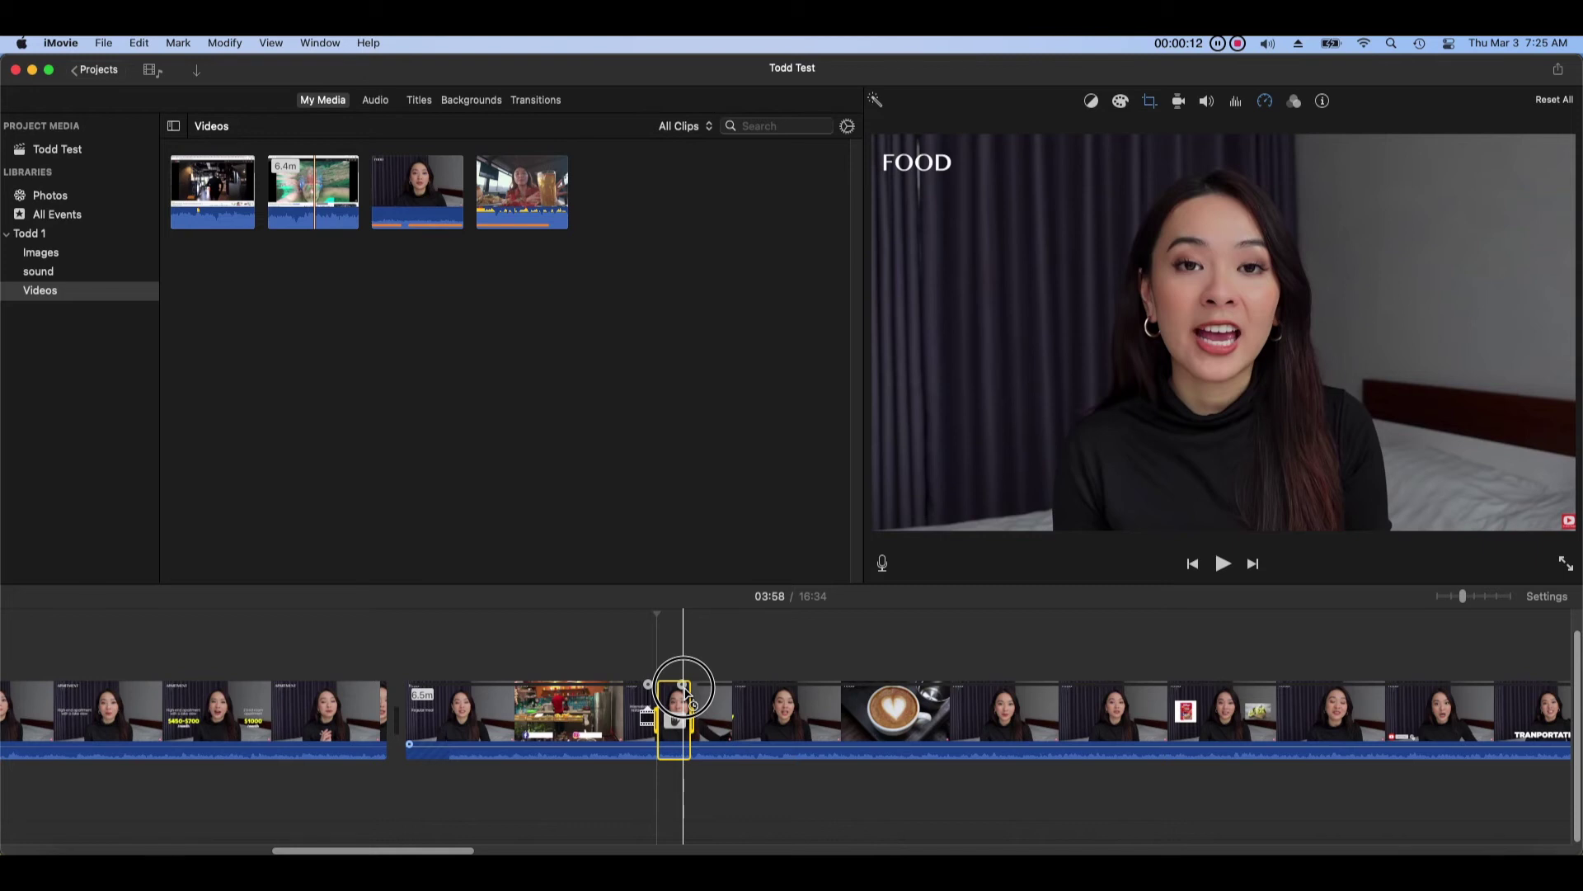
pyautogui.moveTo(684, 700); pyautogui.dragTo(1061, 683)
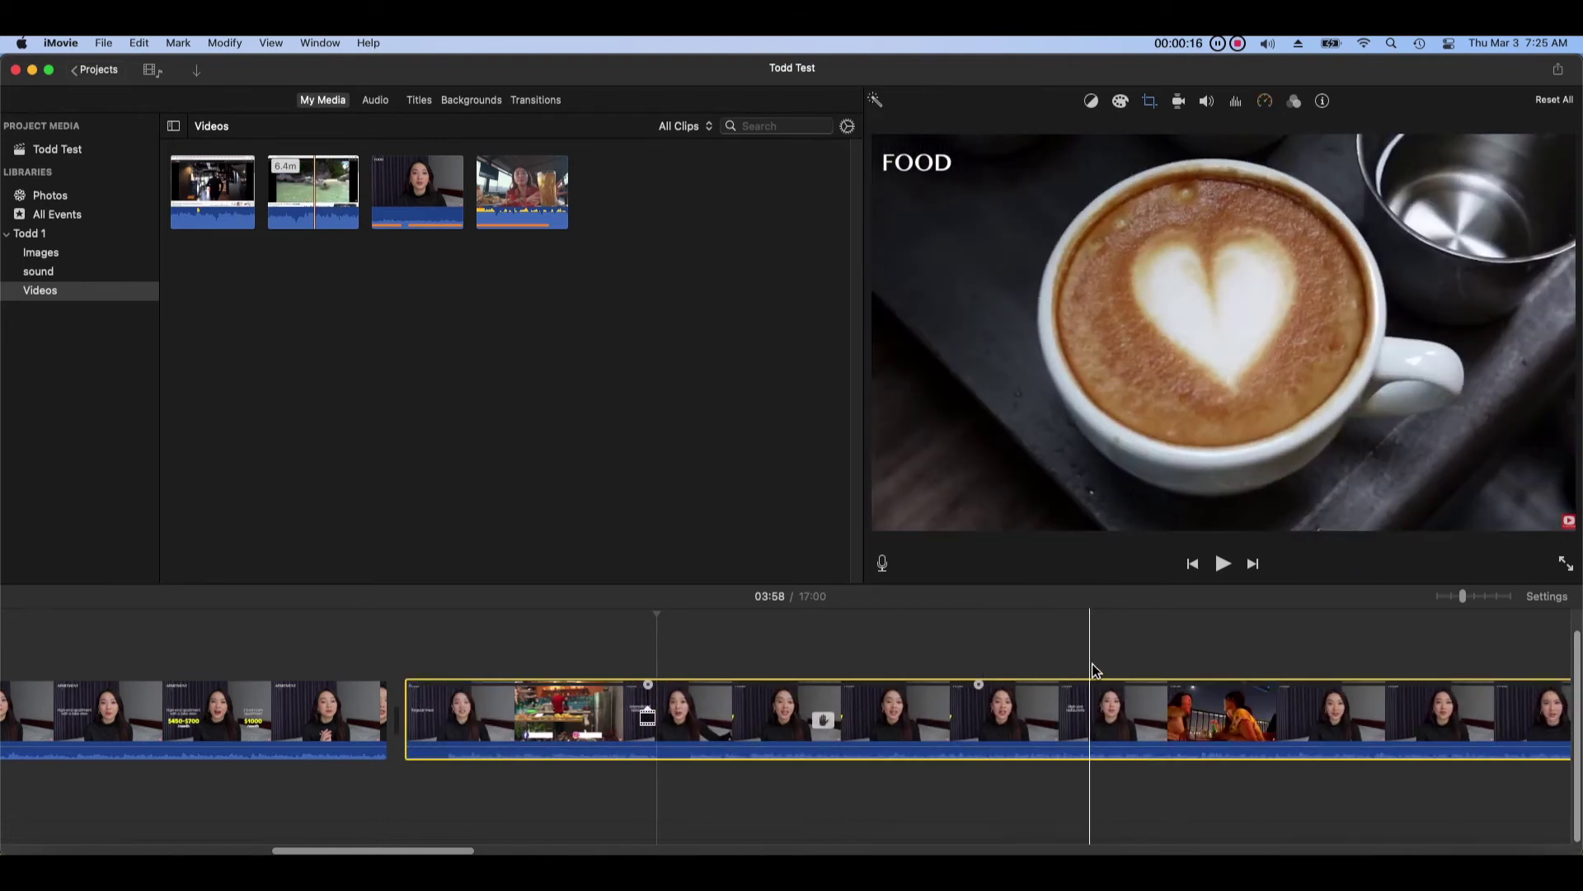
pyautogui.click(842, 620)
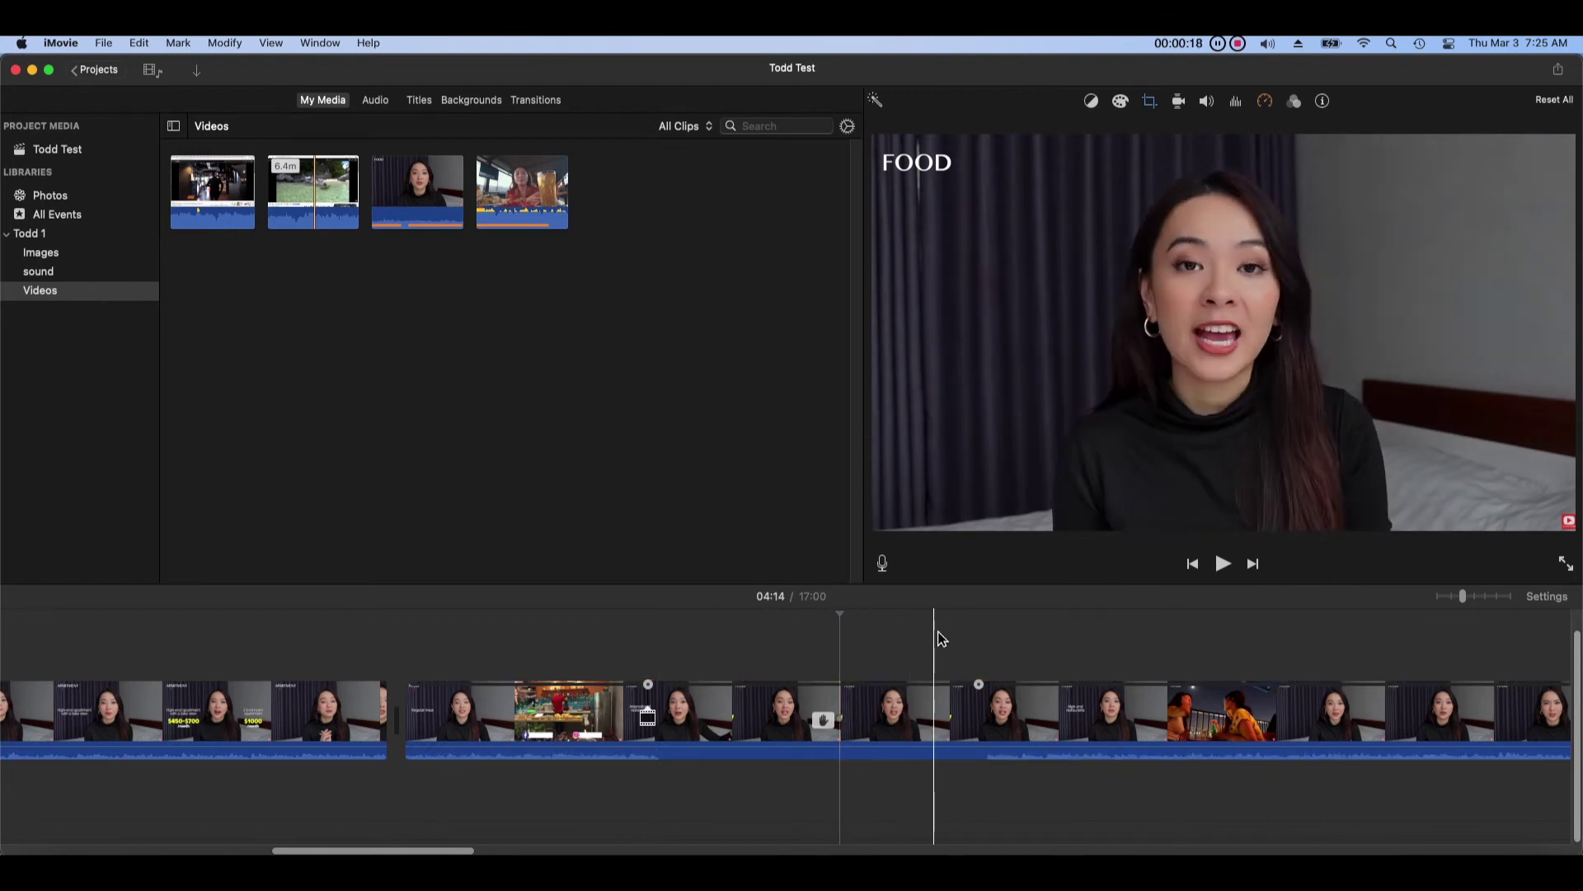
pyautogui.click(887, 734)
pyautogui.click(822, 730)
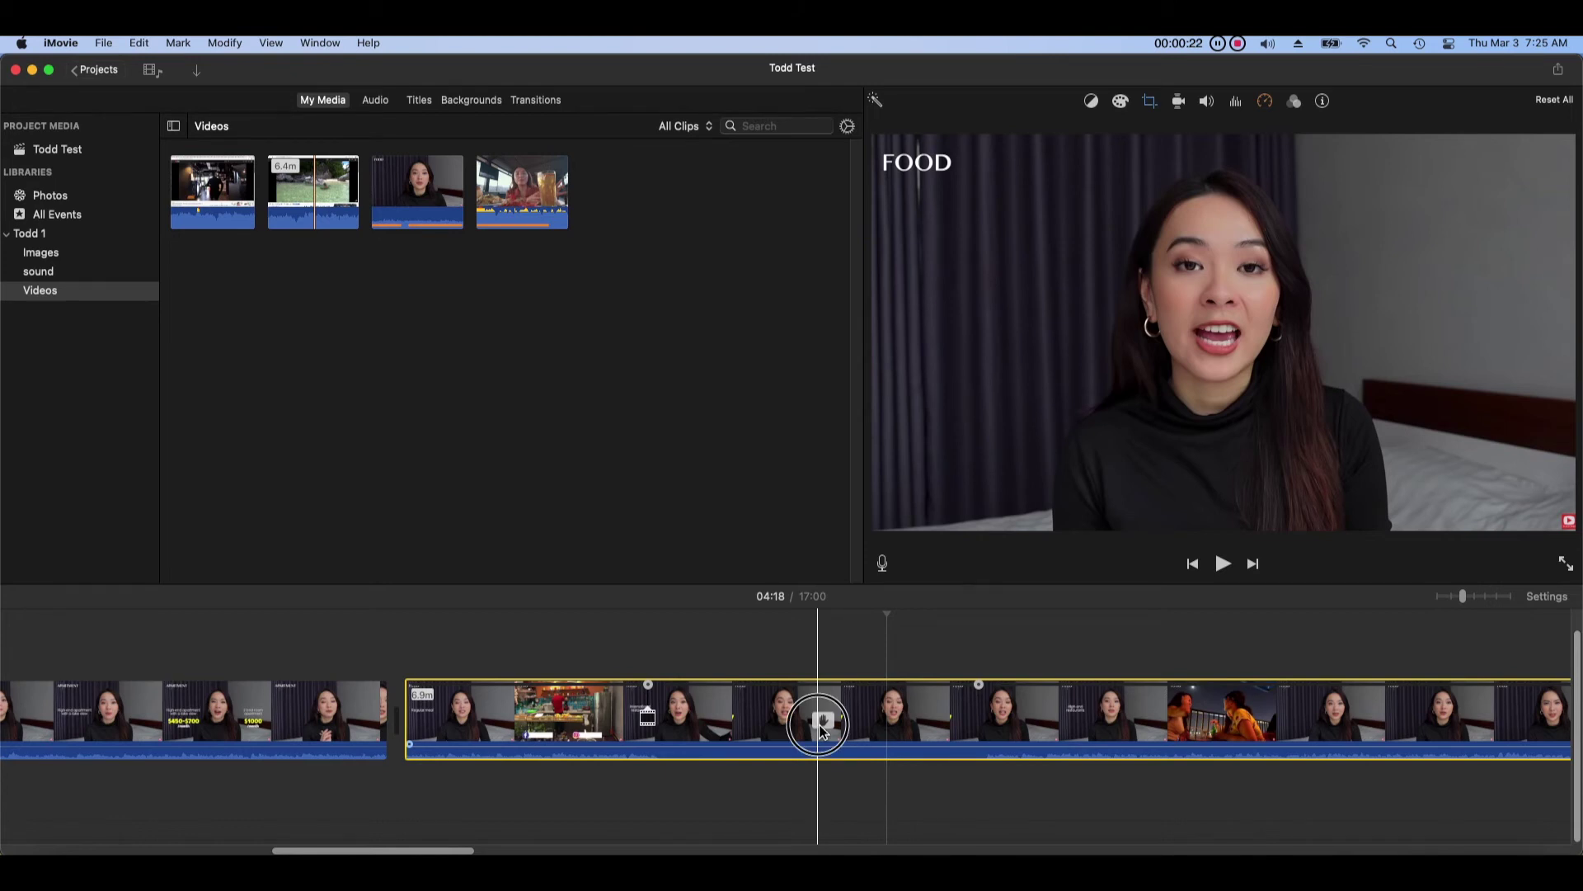
pyautogui.click(822, 724)
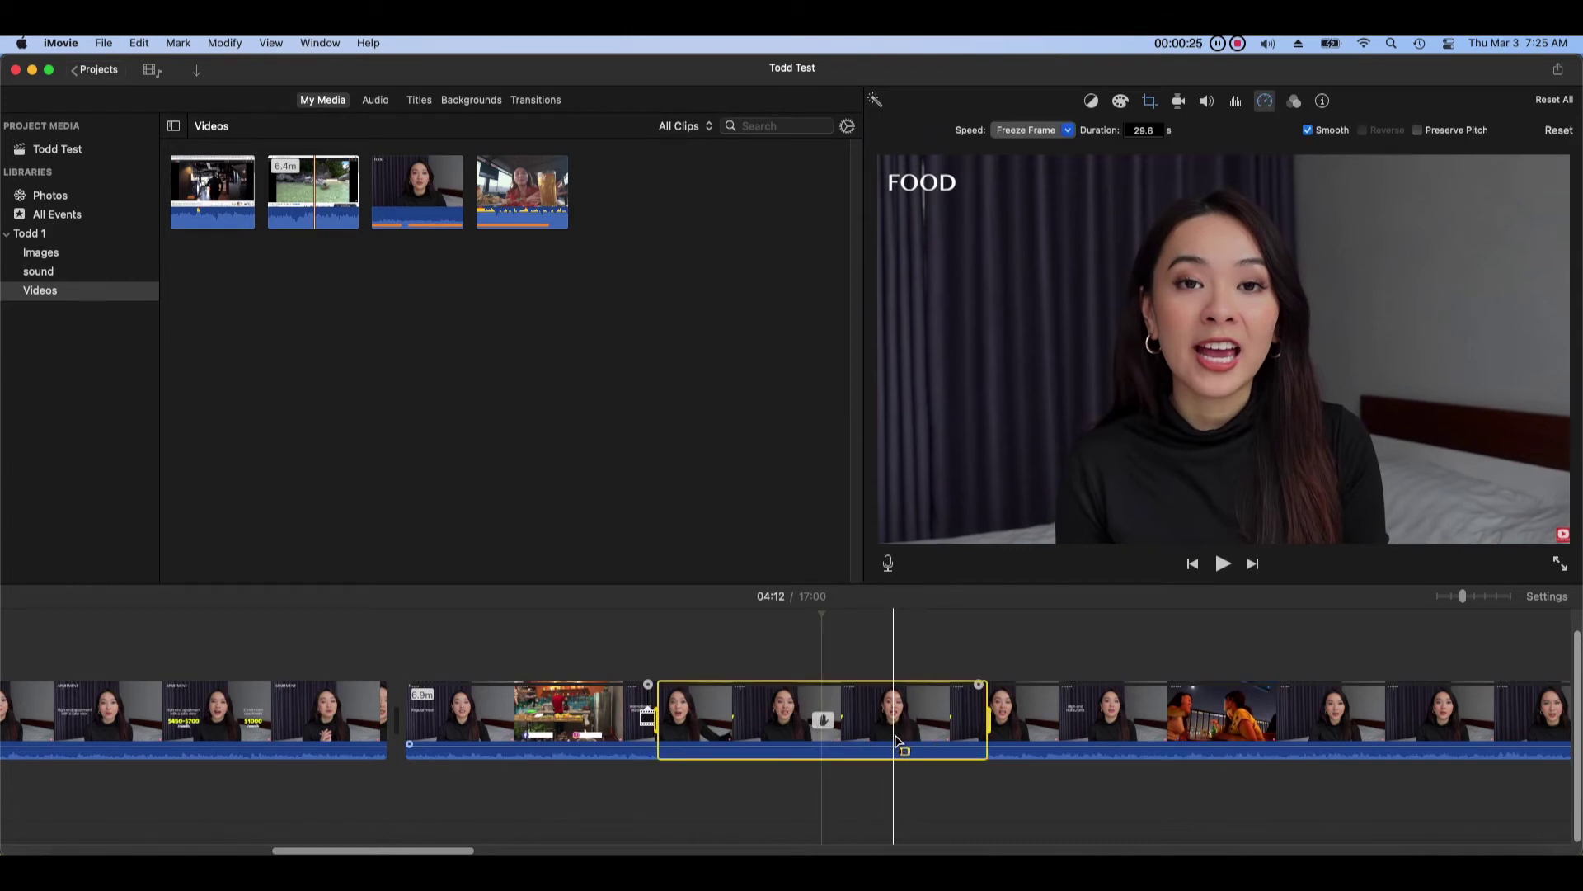
# Step: Move the freeze frame's starting point further along the clip so that a different picture of the food section is held
pyautogui.click(649, 716)
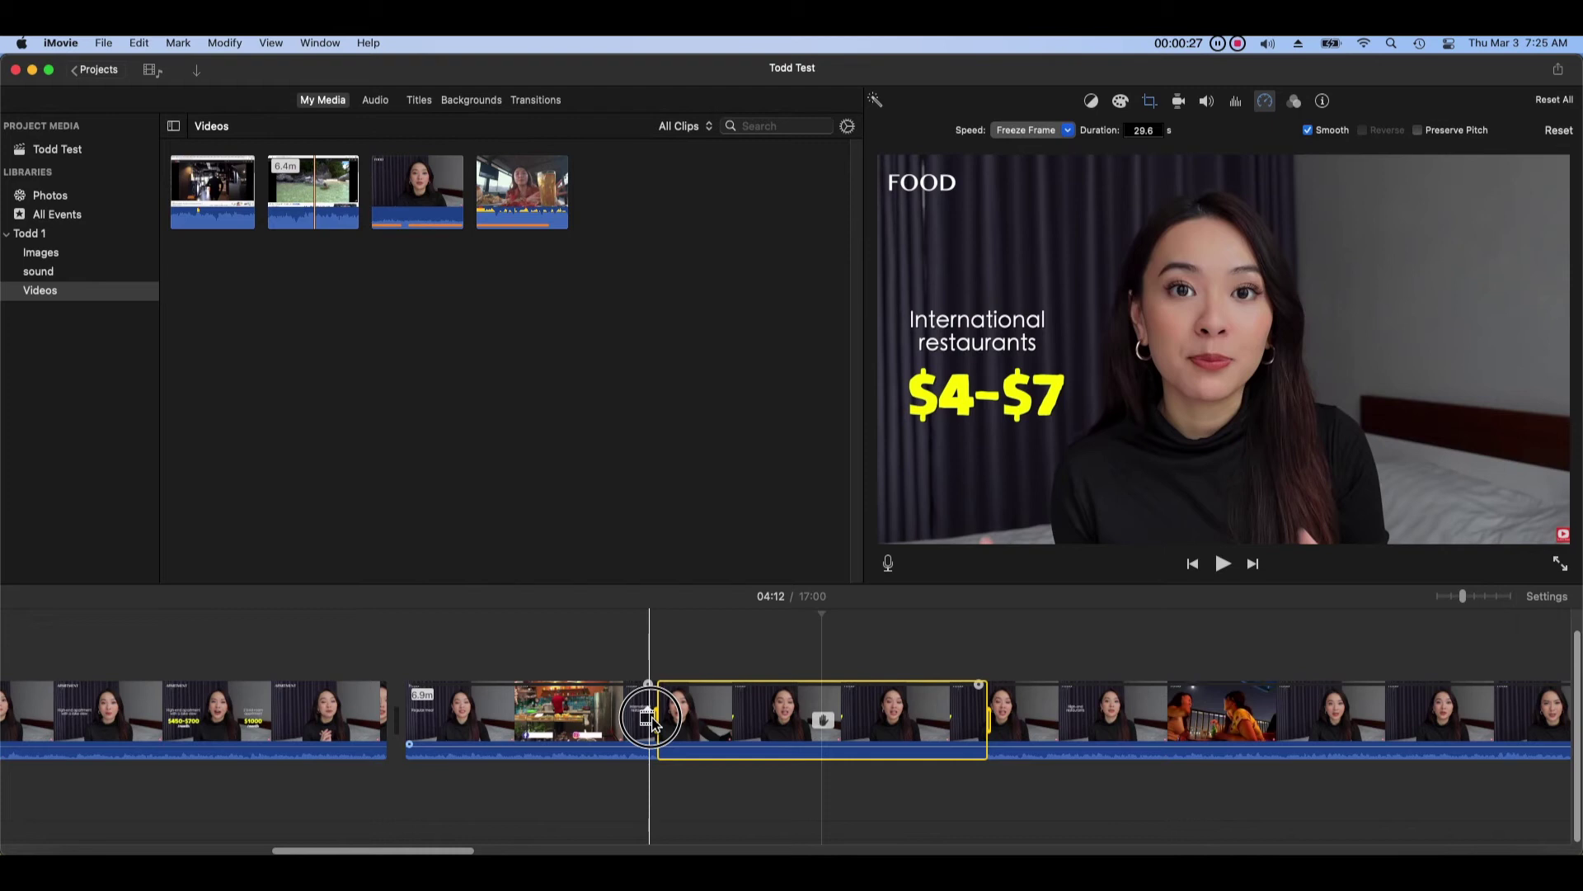
pyautogui.click(649, 716)
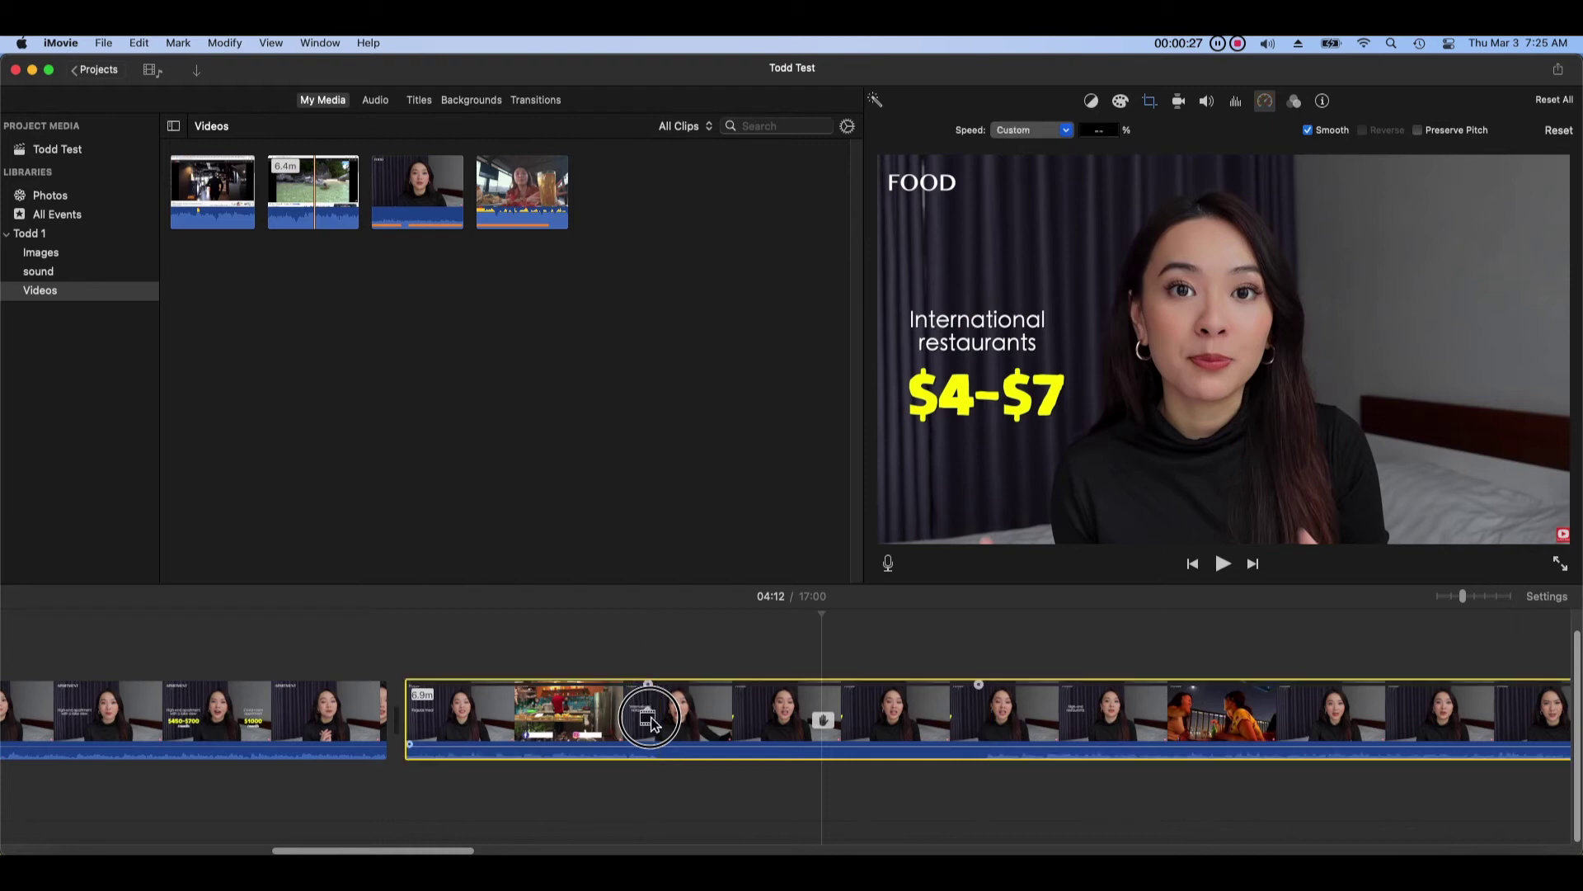
pyautogui.click(970, 736)
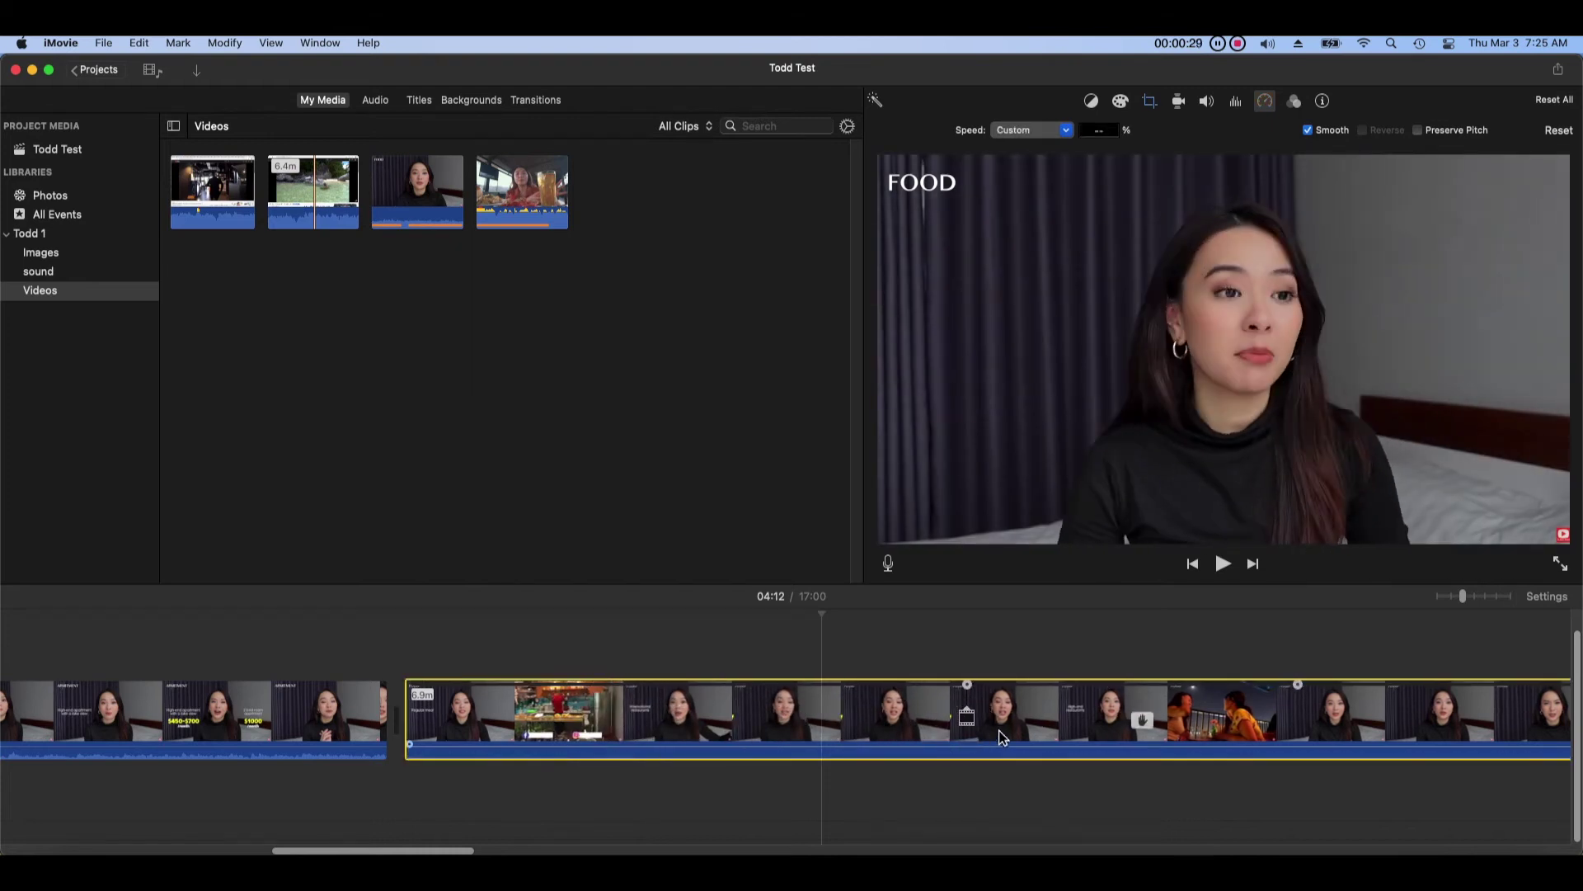
pyautogui.hscroll(5, 1069, 730)
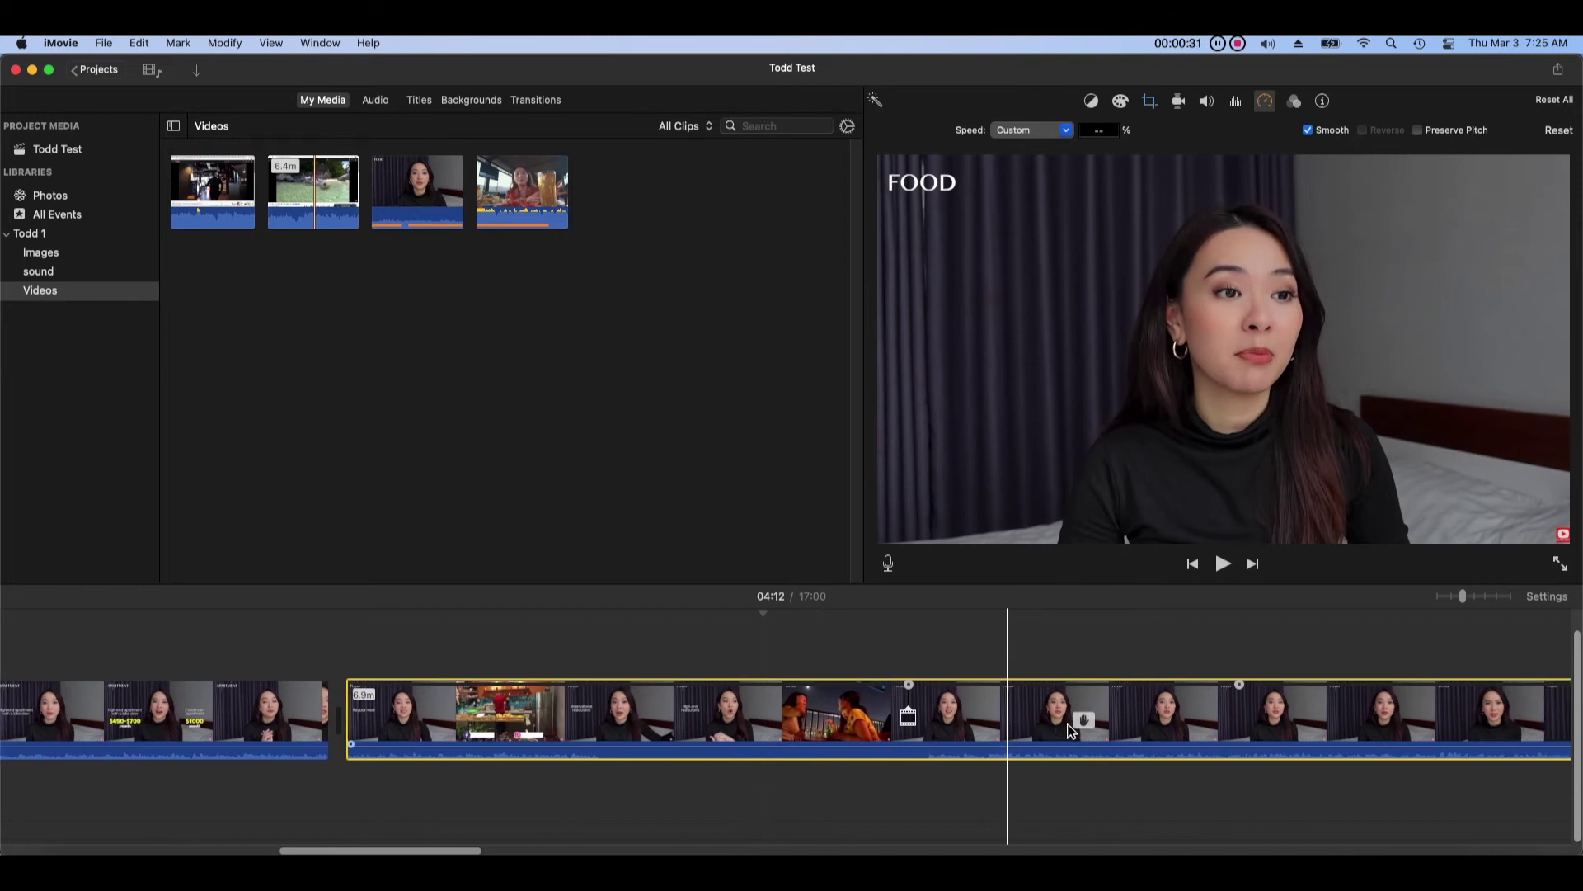
pyautogui.hscroll(15, 1069, 730)
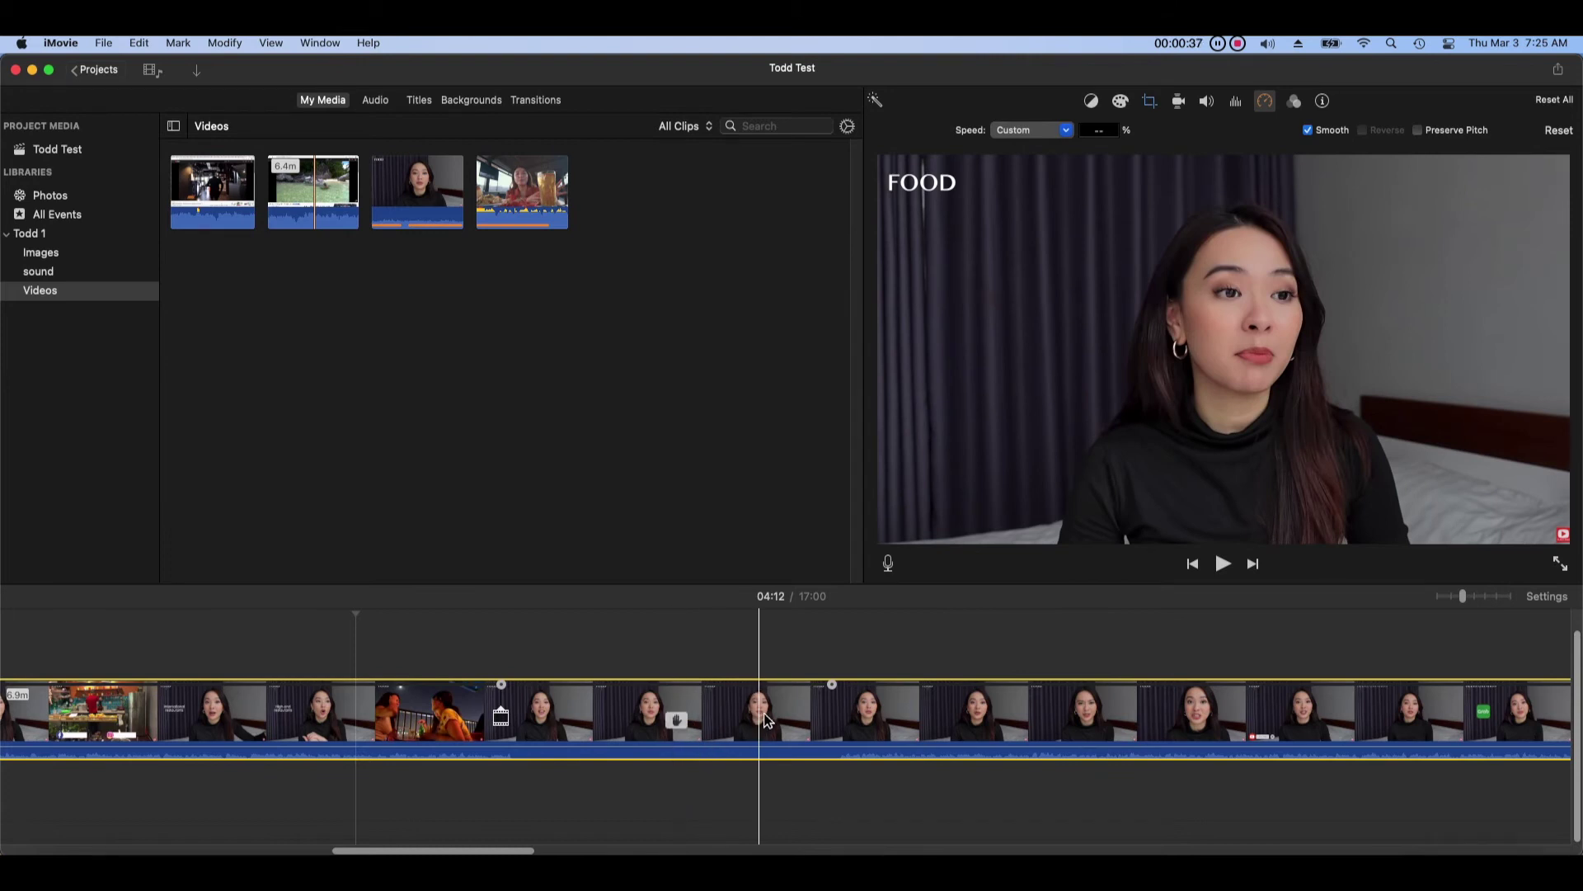
pyautogui.click(727, 718)
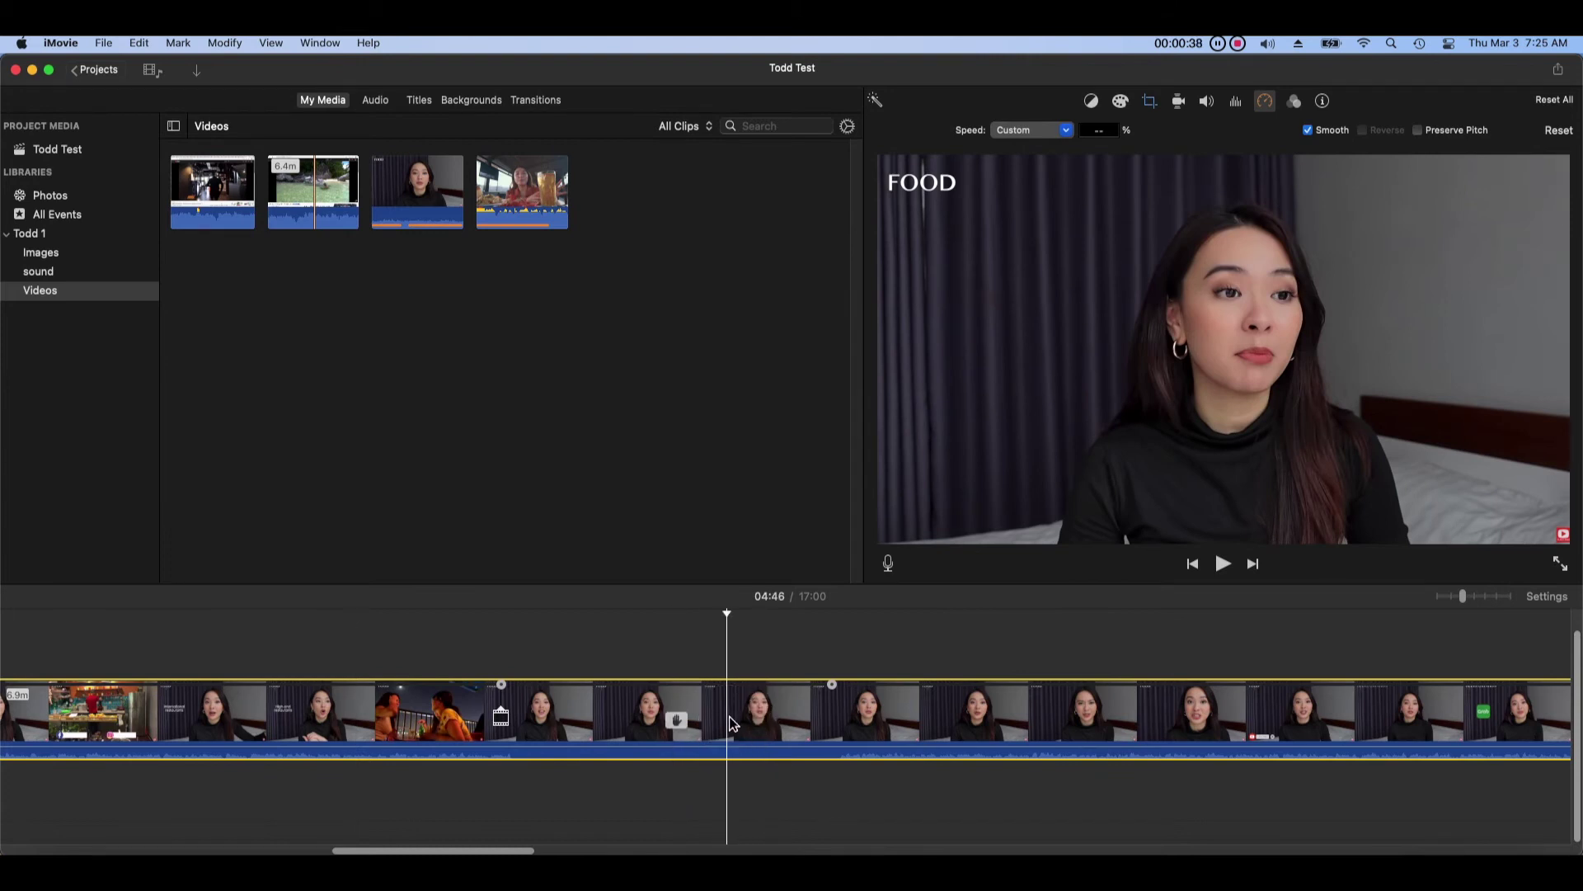
pyautogui.click(674, 722)
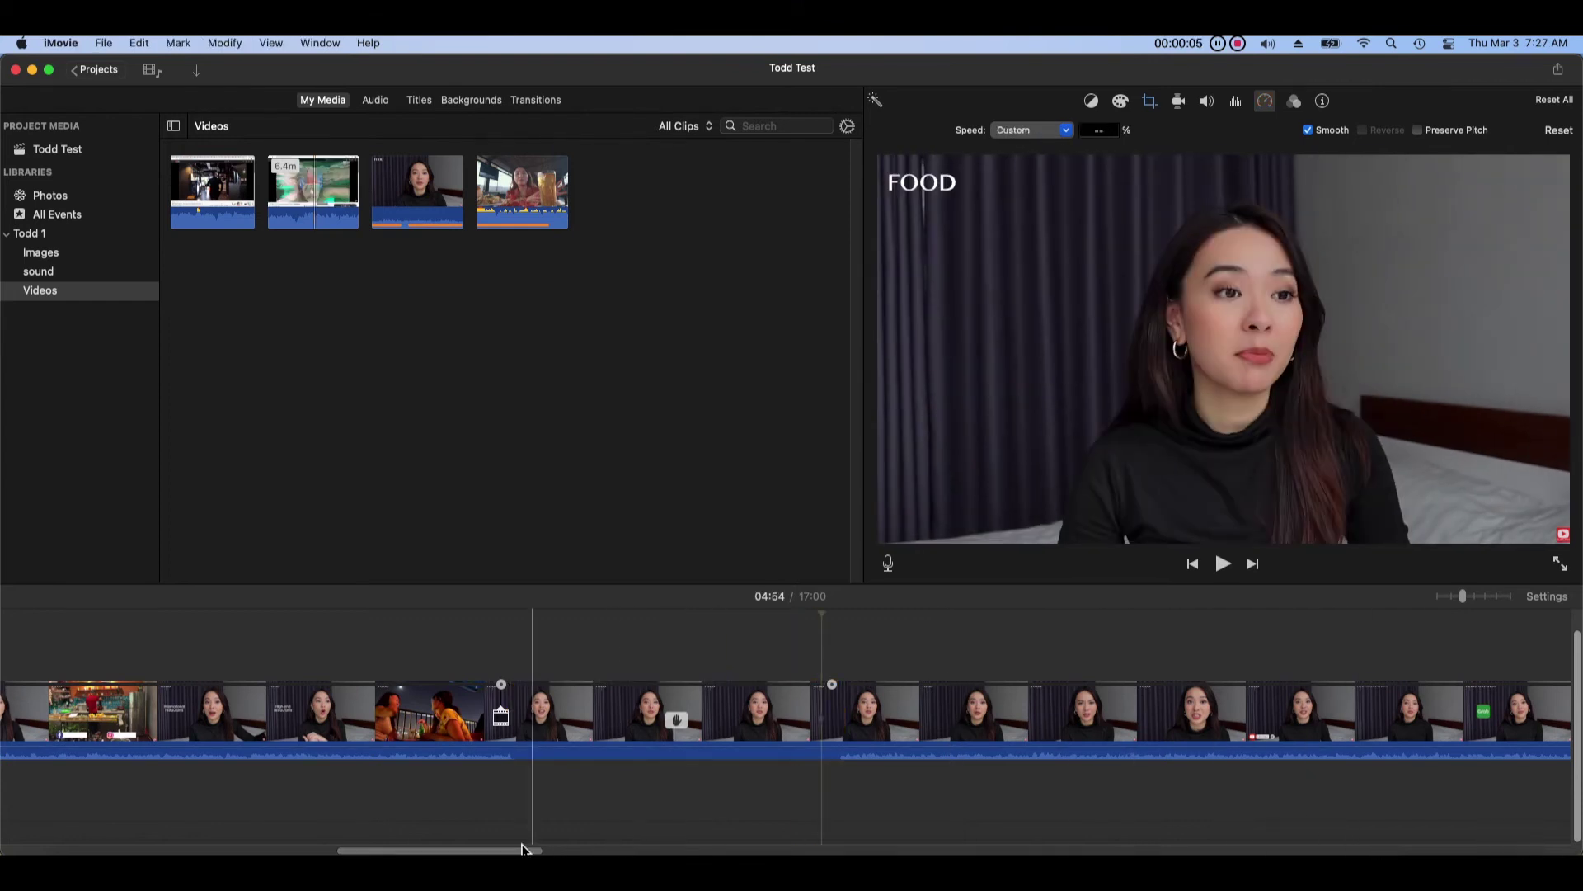
# Step: Split the clip at 06:40 and at 07:01, in its phone bill section
pyautogui.moveTo(523, 849); pyautogui.dragTo(673, 849)
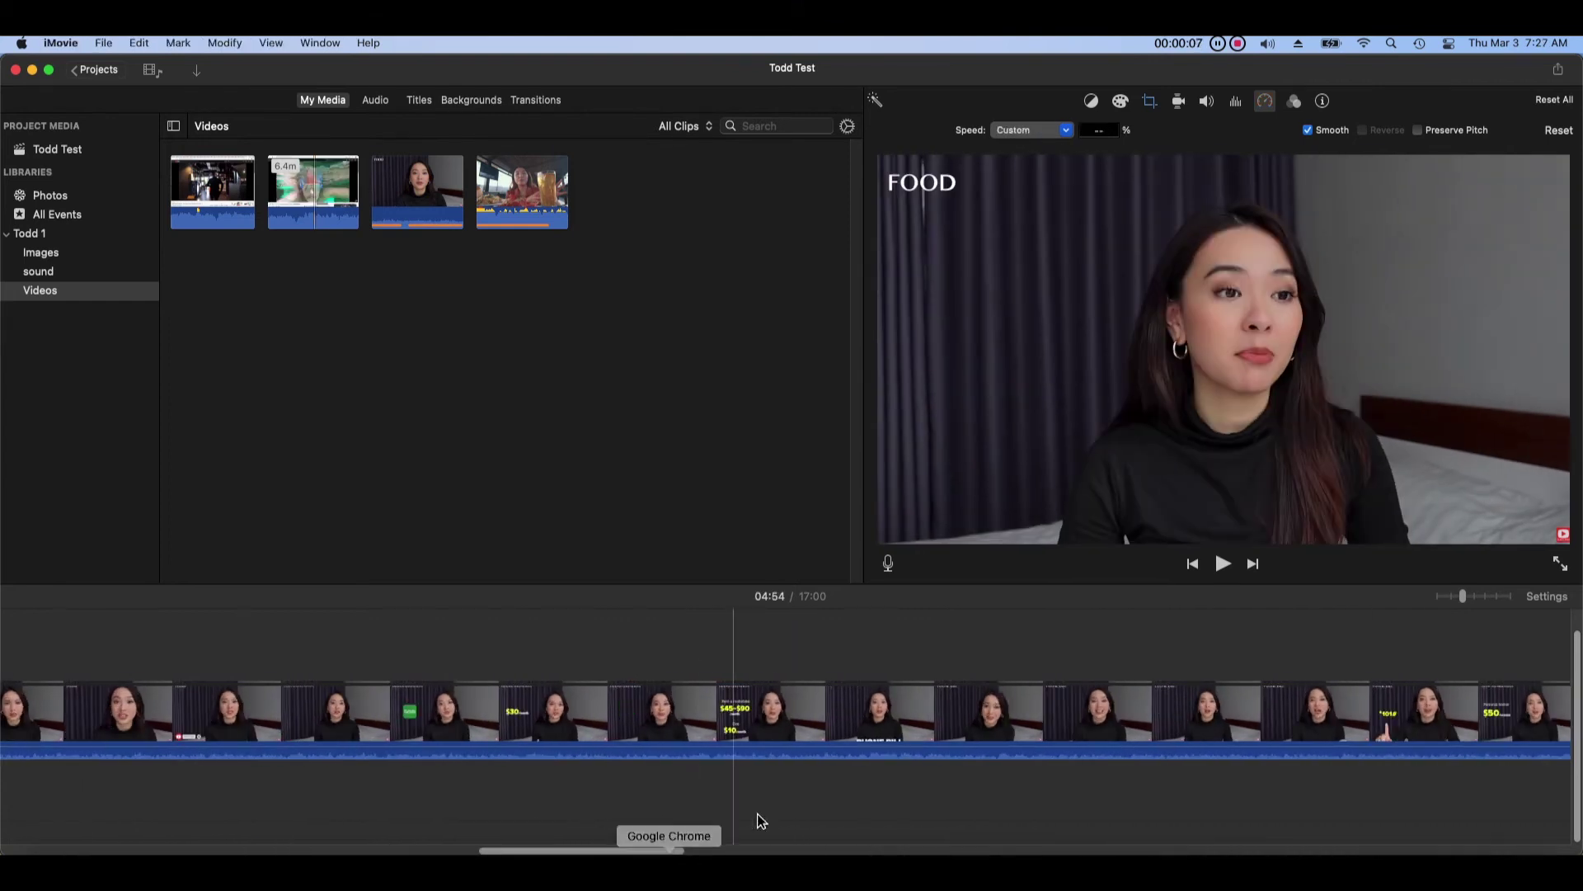
pyautogui.click(933, 718)
pyautogui.rightClick(936, 719)
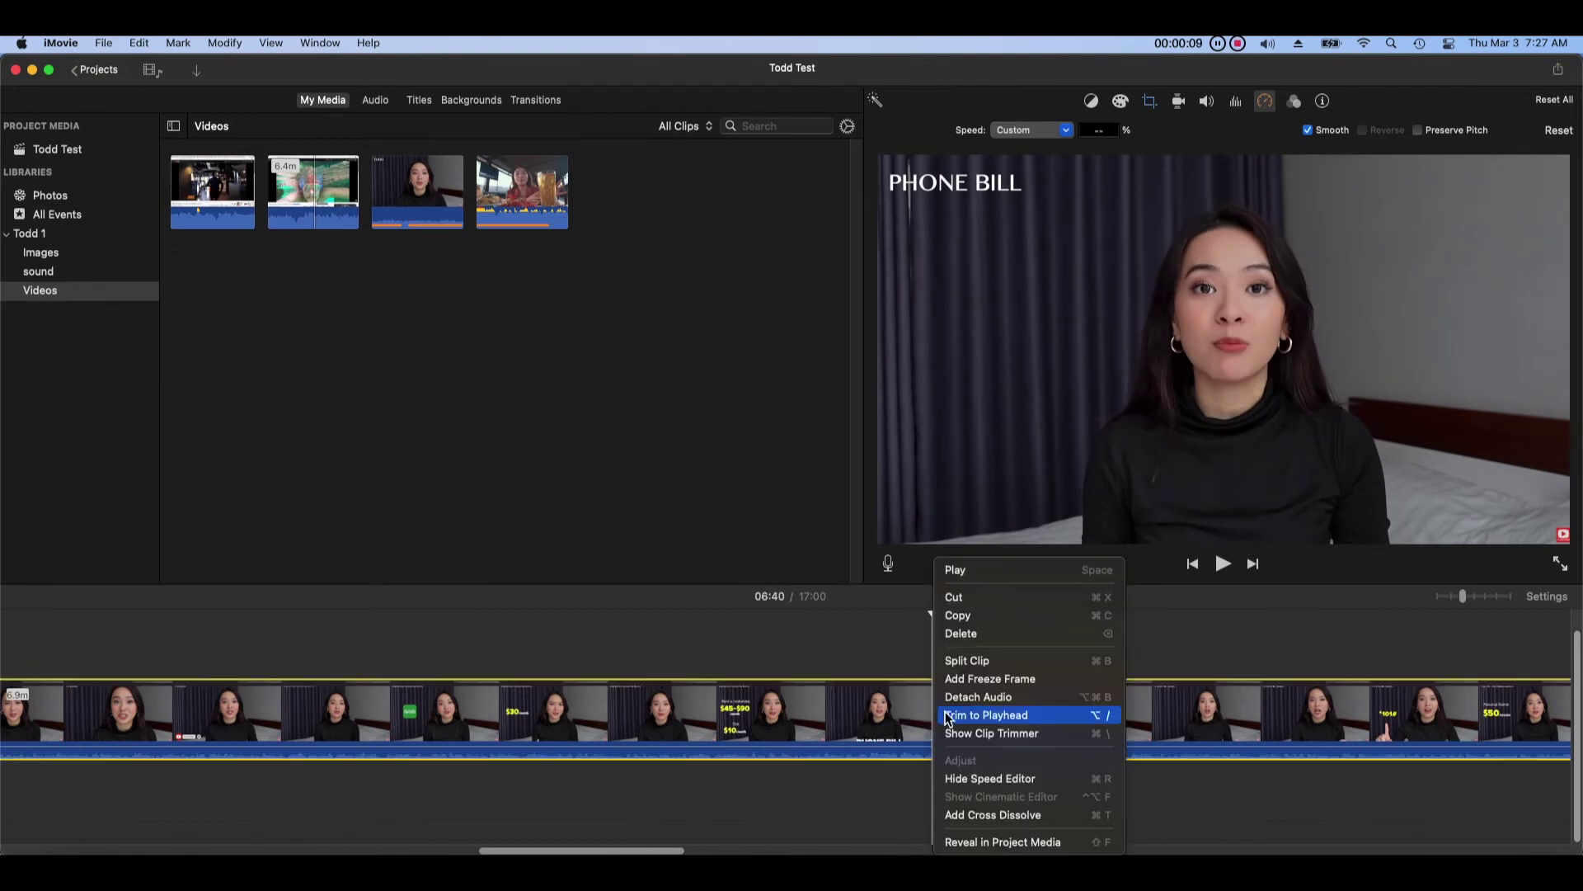
pyautogui.click(1002, 660)
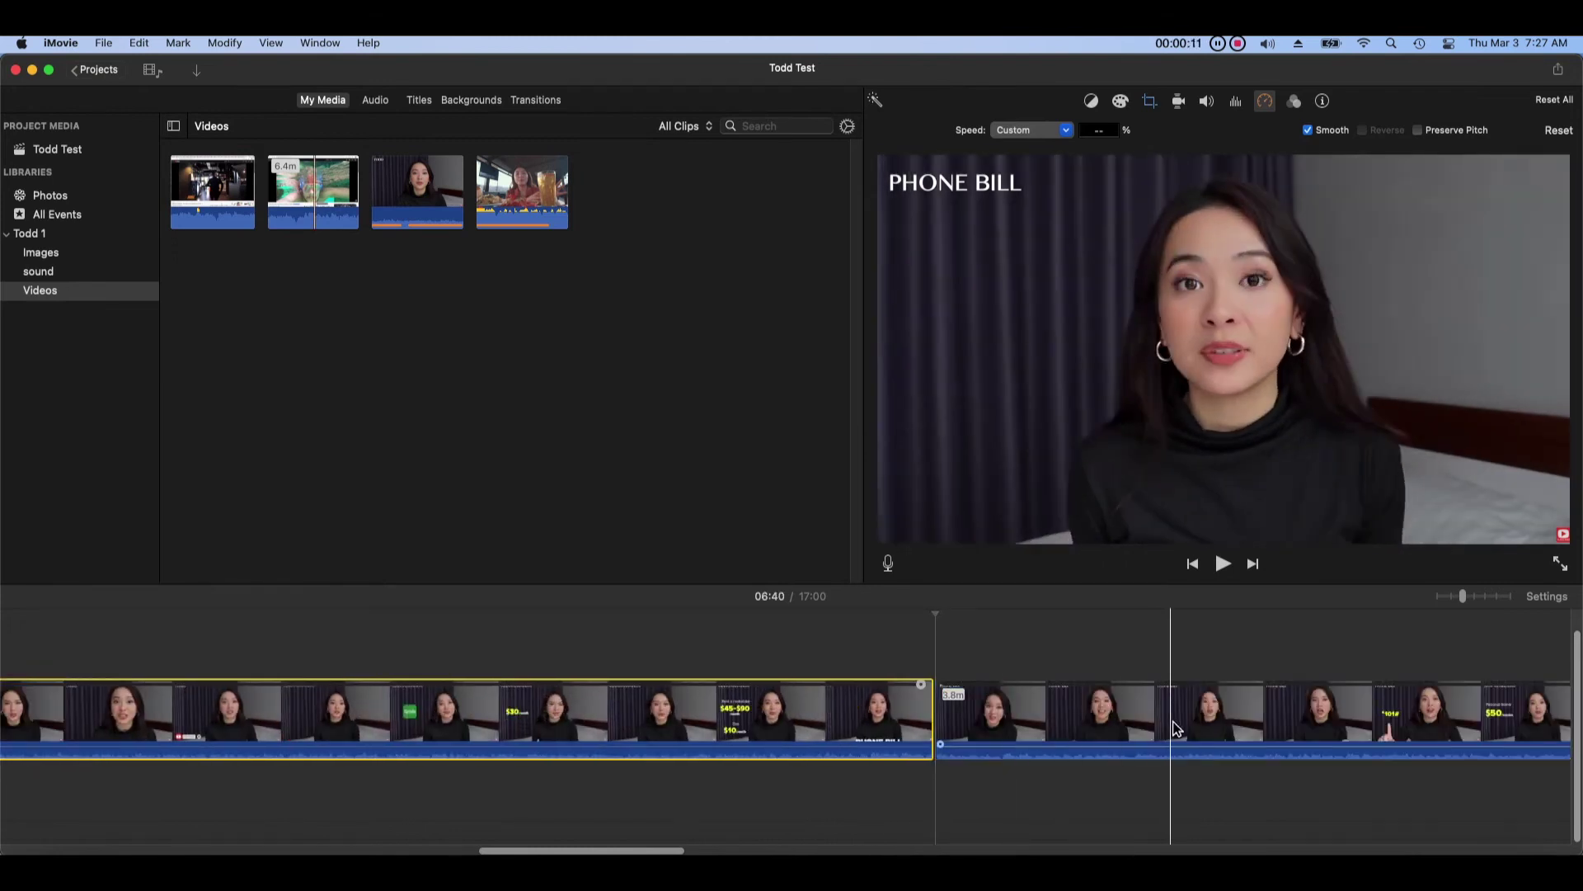
pyautogui.click(1171, 718)
pyautogui.rightClick(1173, 719)
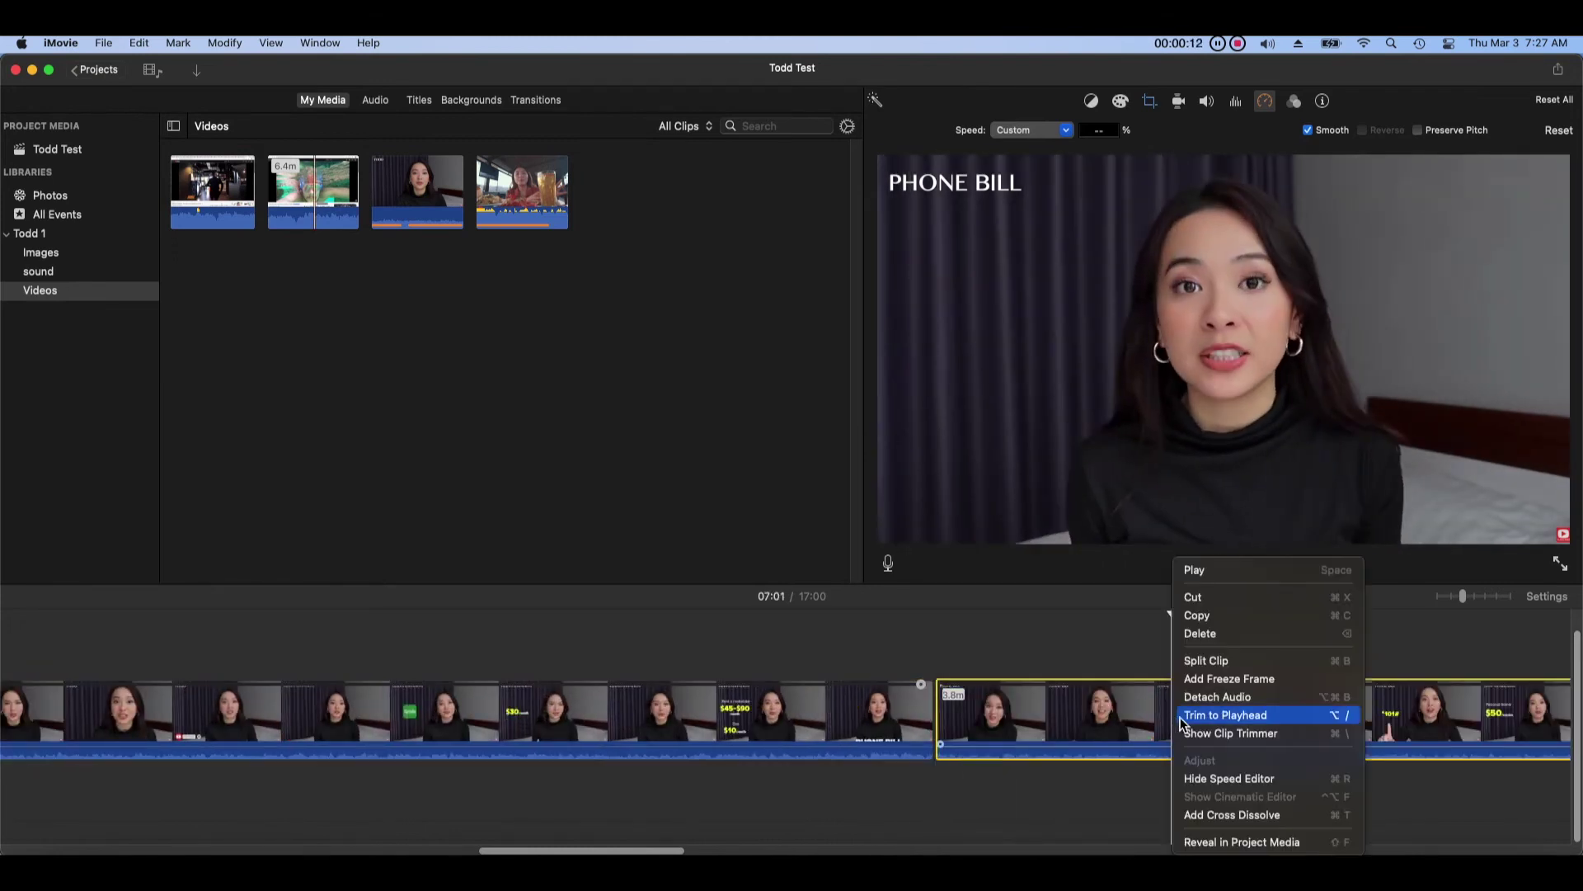
pyautogui.click(1205, 660)
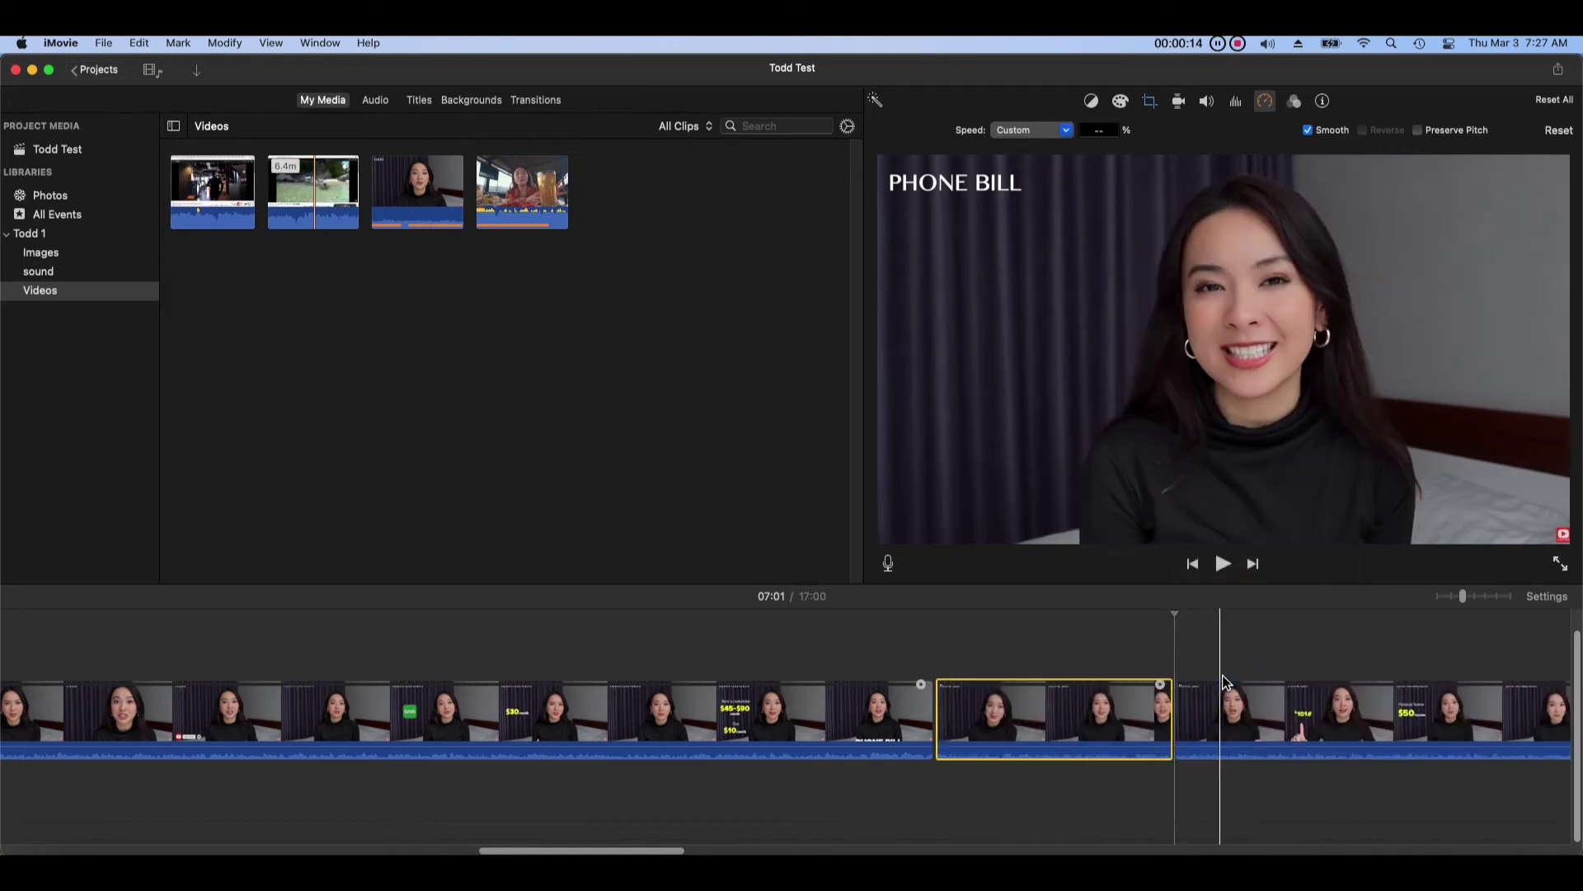
# Step: Detach the audio from the segment between 06:40 and 07:01 and shift it slightly earlier beneath the video
pyautogui.rightClick(1081, 716)
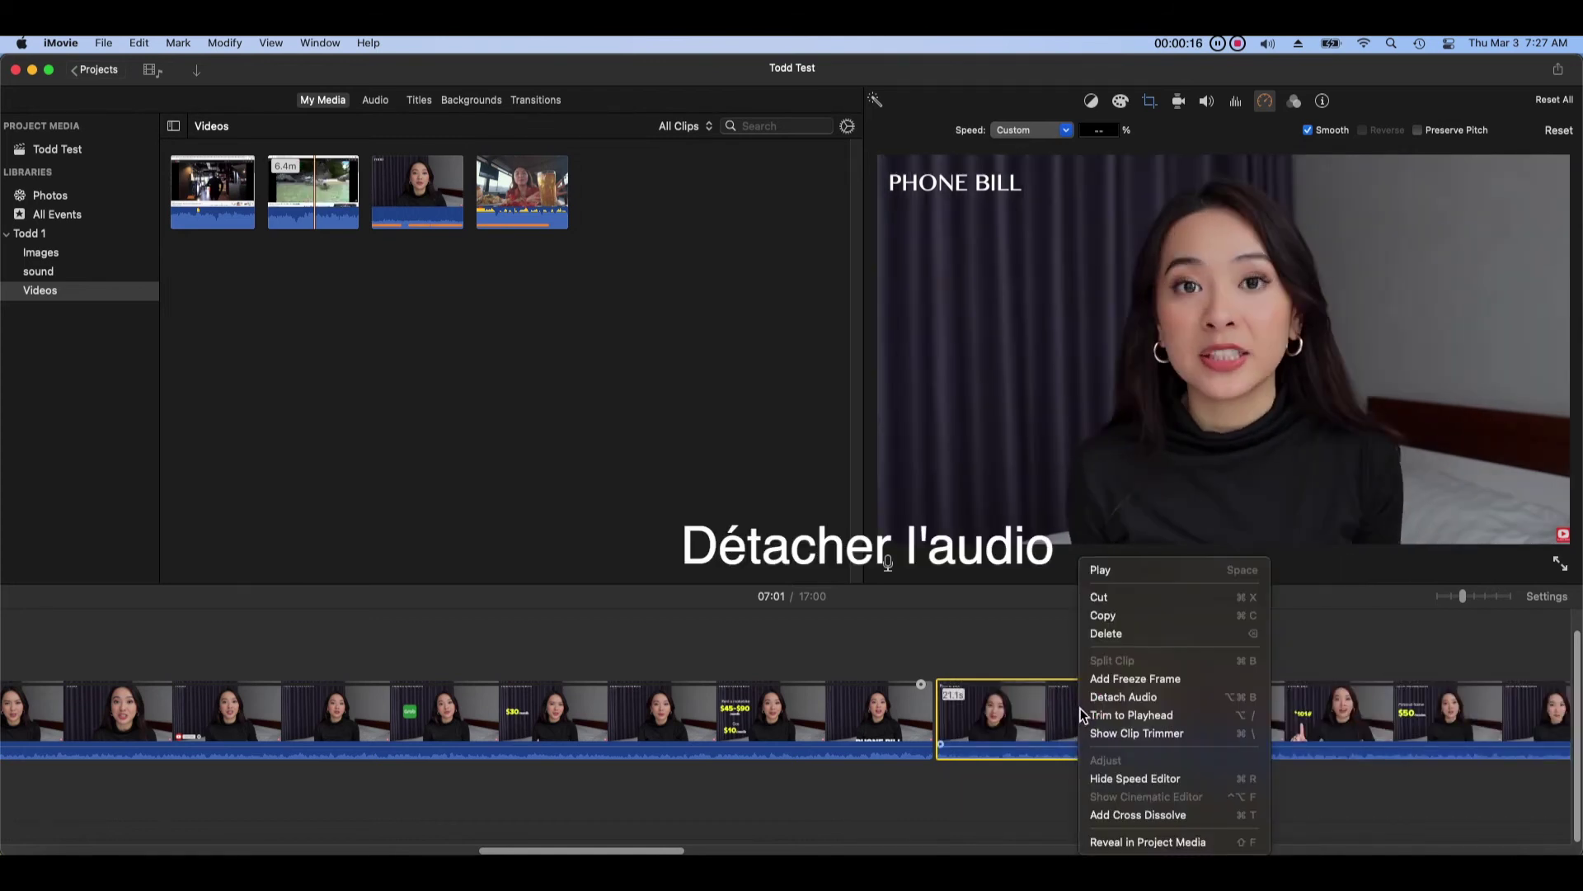
pyautogui.click(1210, 706)
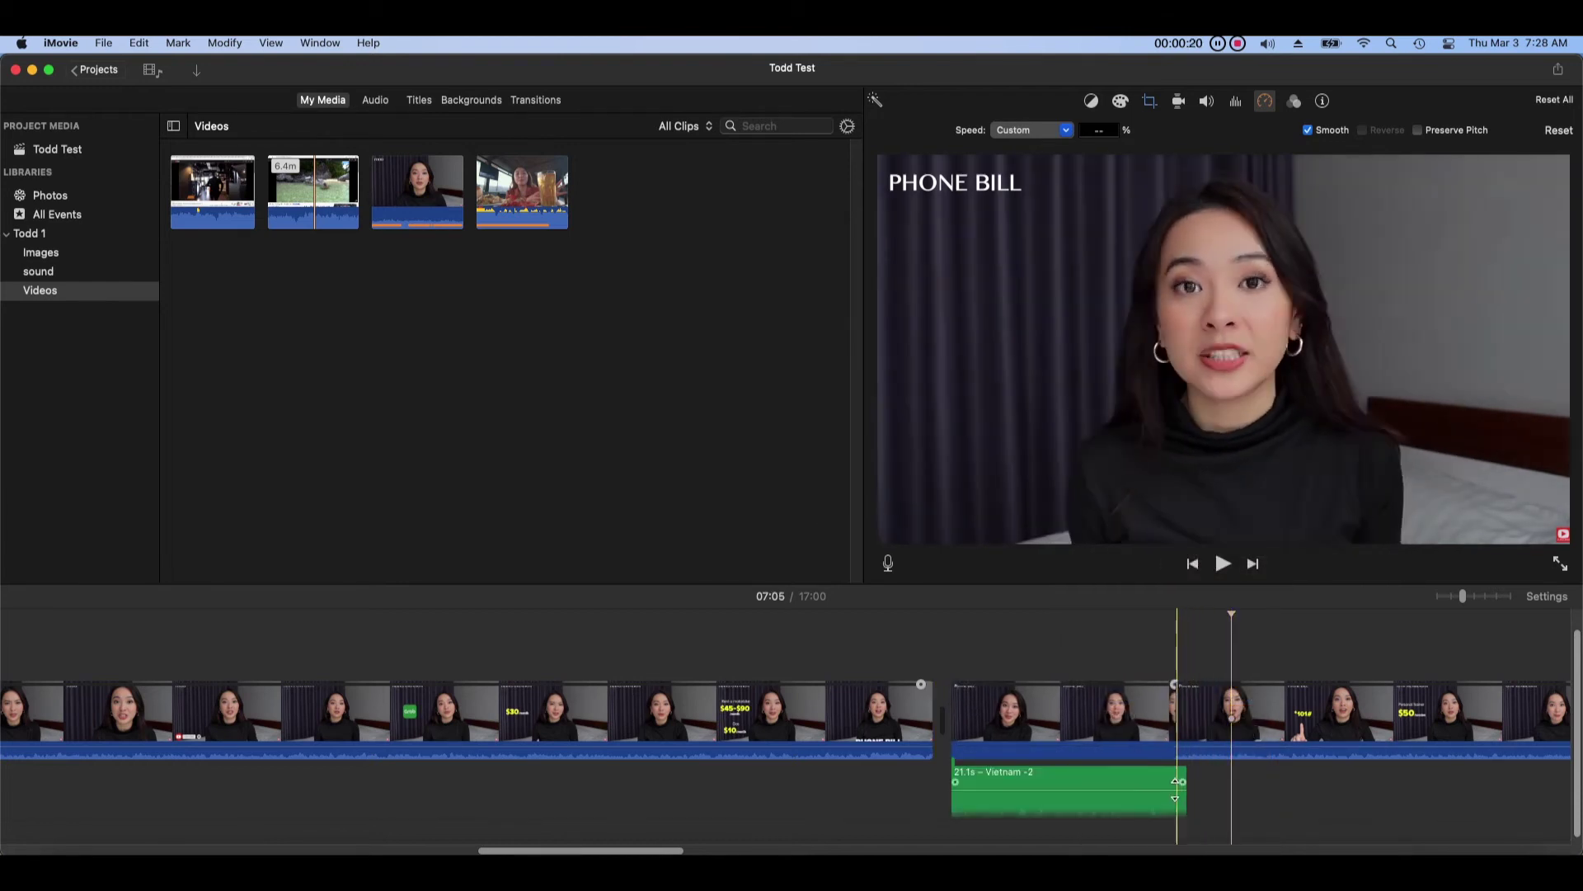
pyautogui.click(1097, 760)
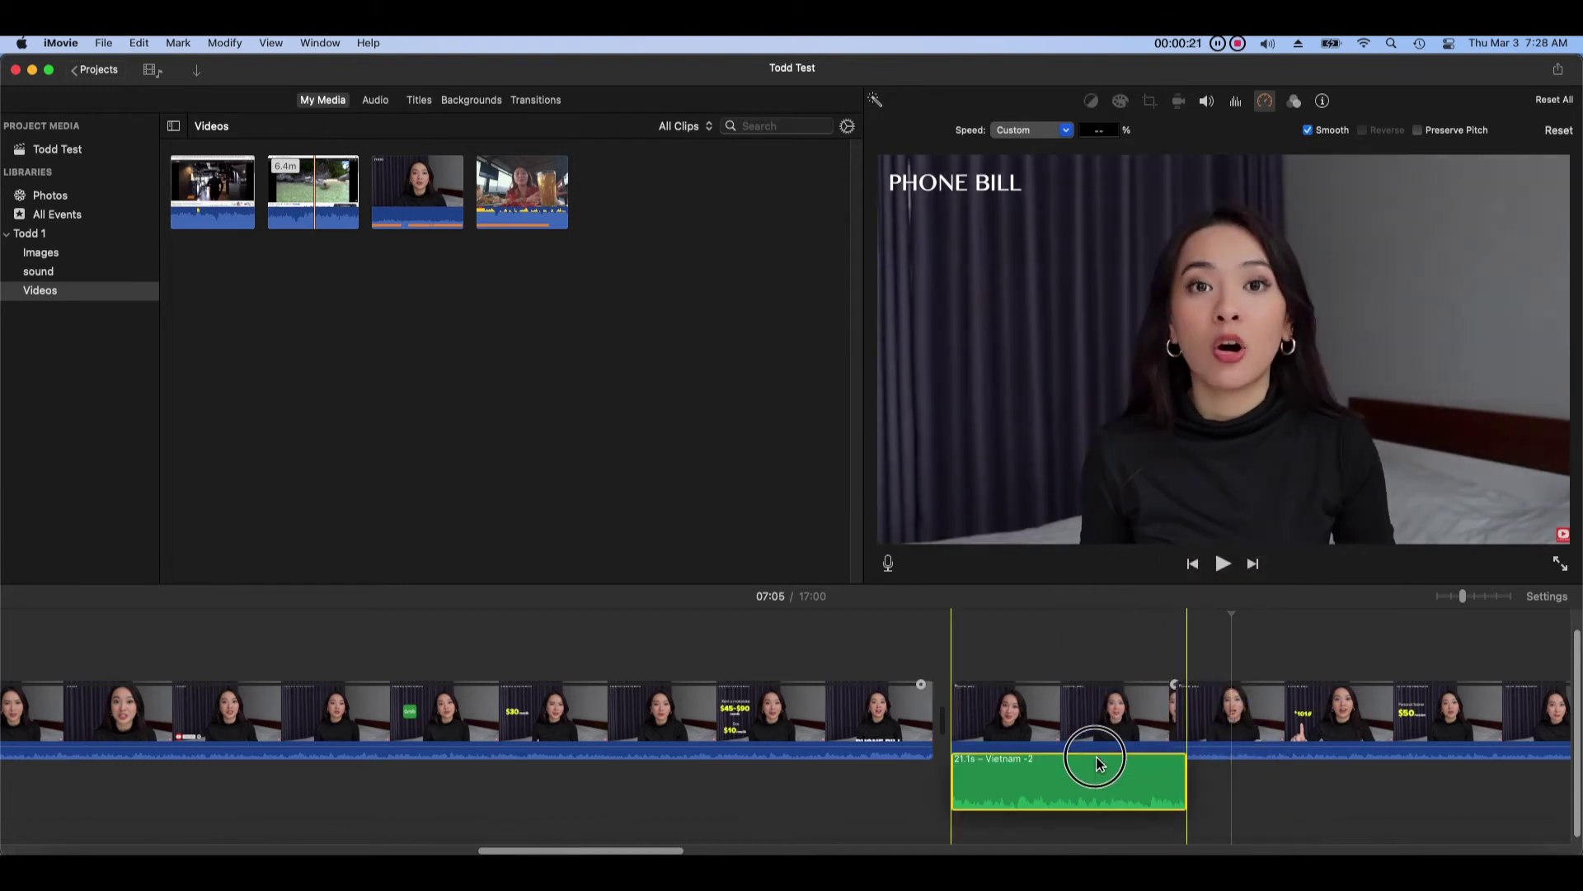
pyautogui.moveTo(1097, 760); pyautogui.dragTo(1081, 792)
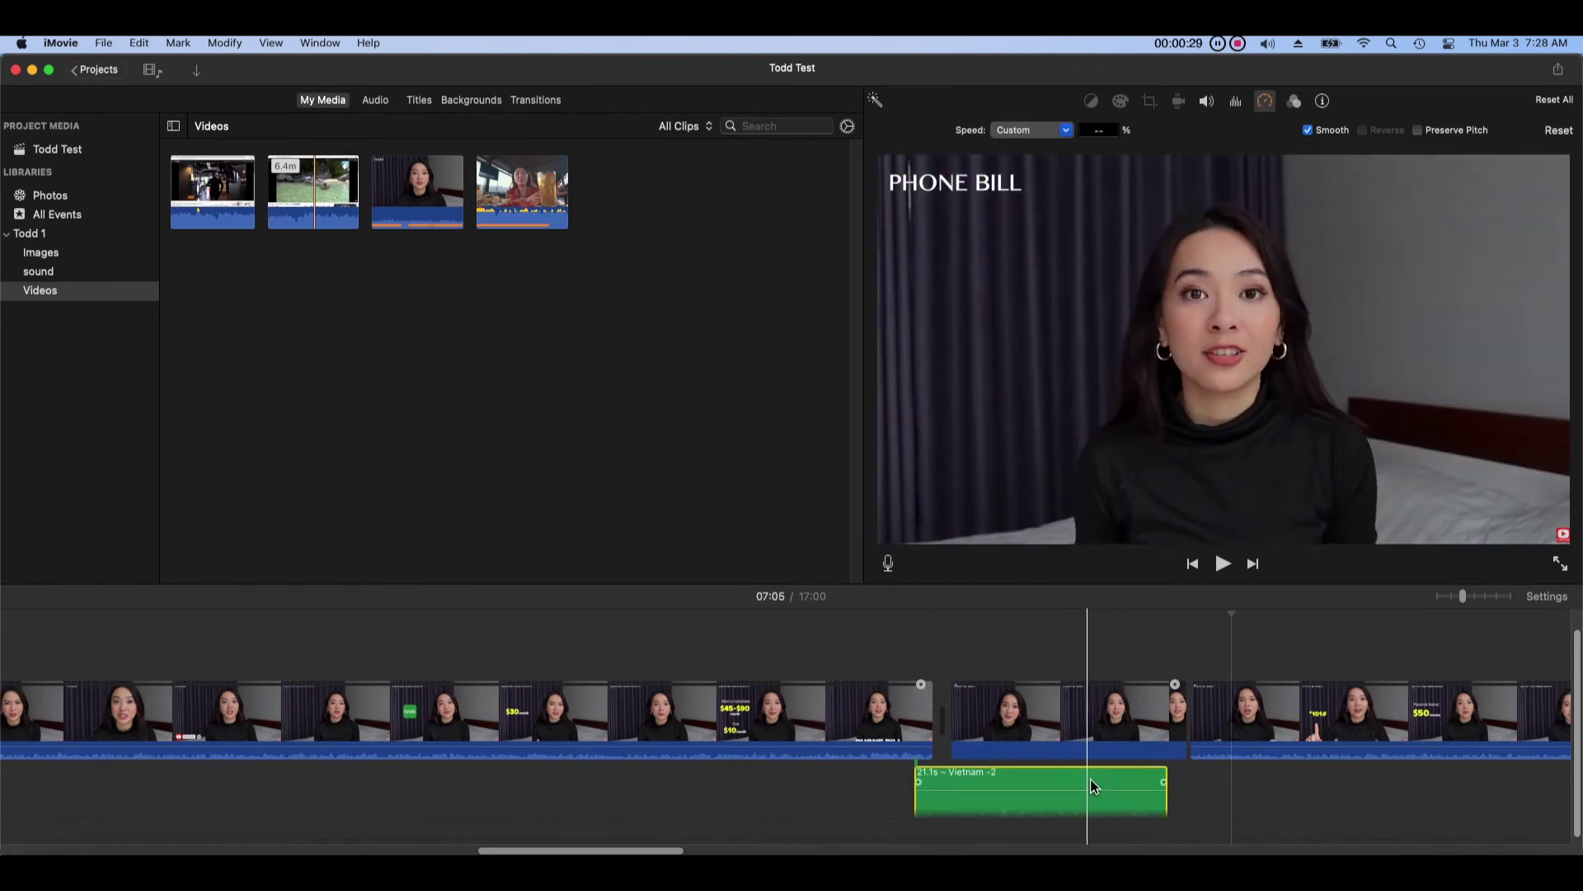
# Step: Delete the detached Vietnam -2 audio clip and play back the timeline
pyautogui.rightClick(1093, 774)
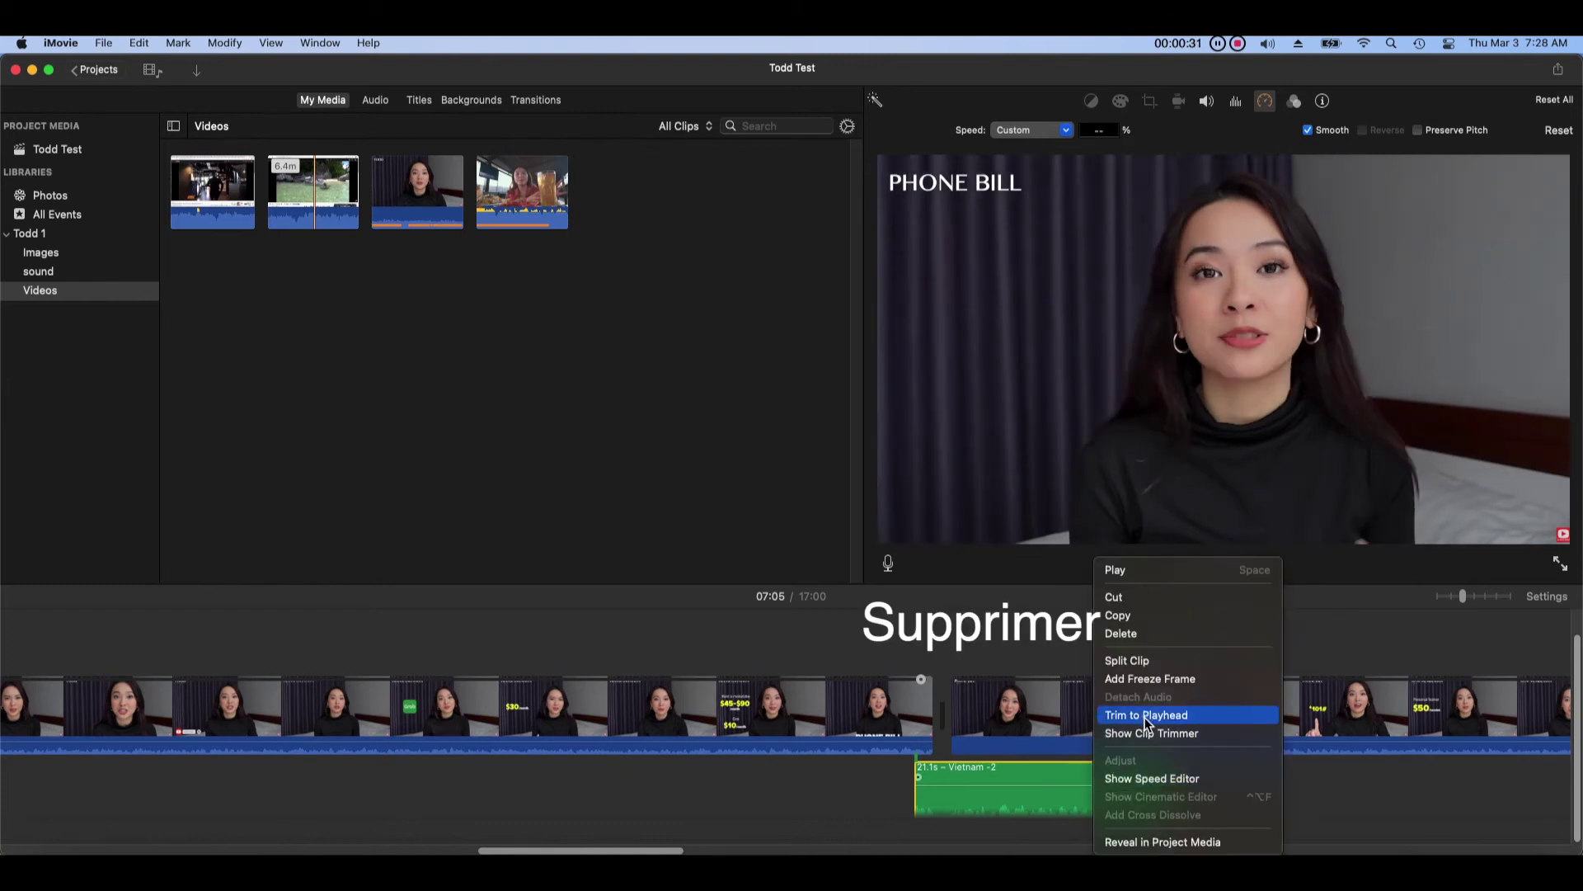
pyautogui.click(1201, 639)
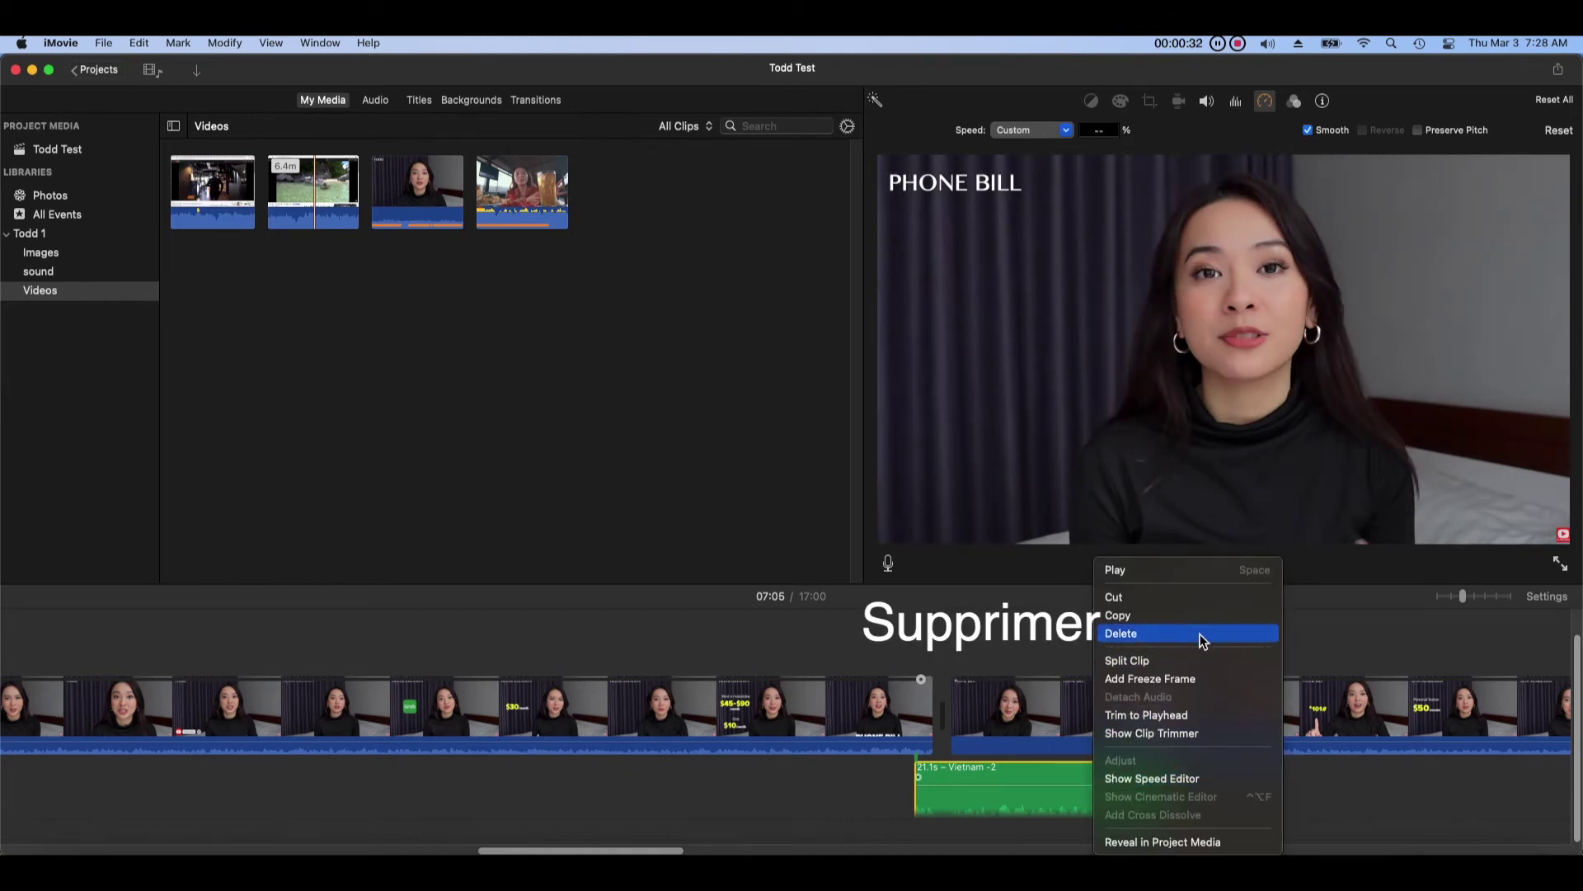
pyautogui.click(346, 614)
pyautogui.press('space')
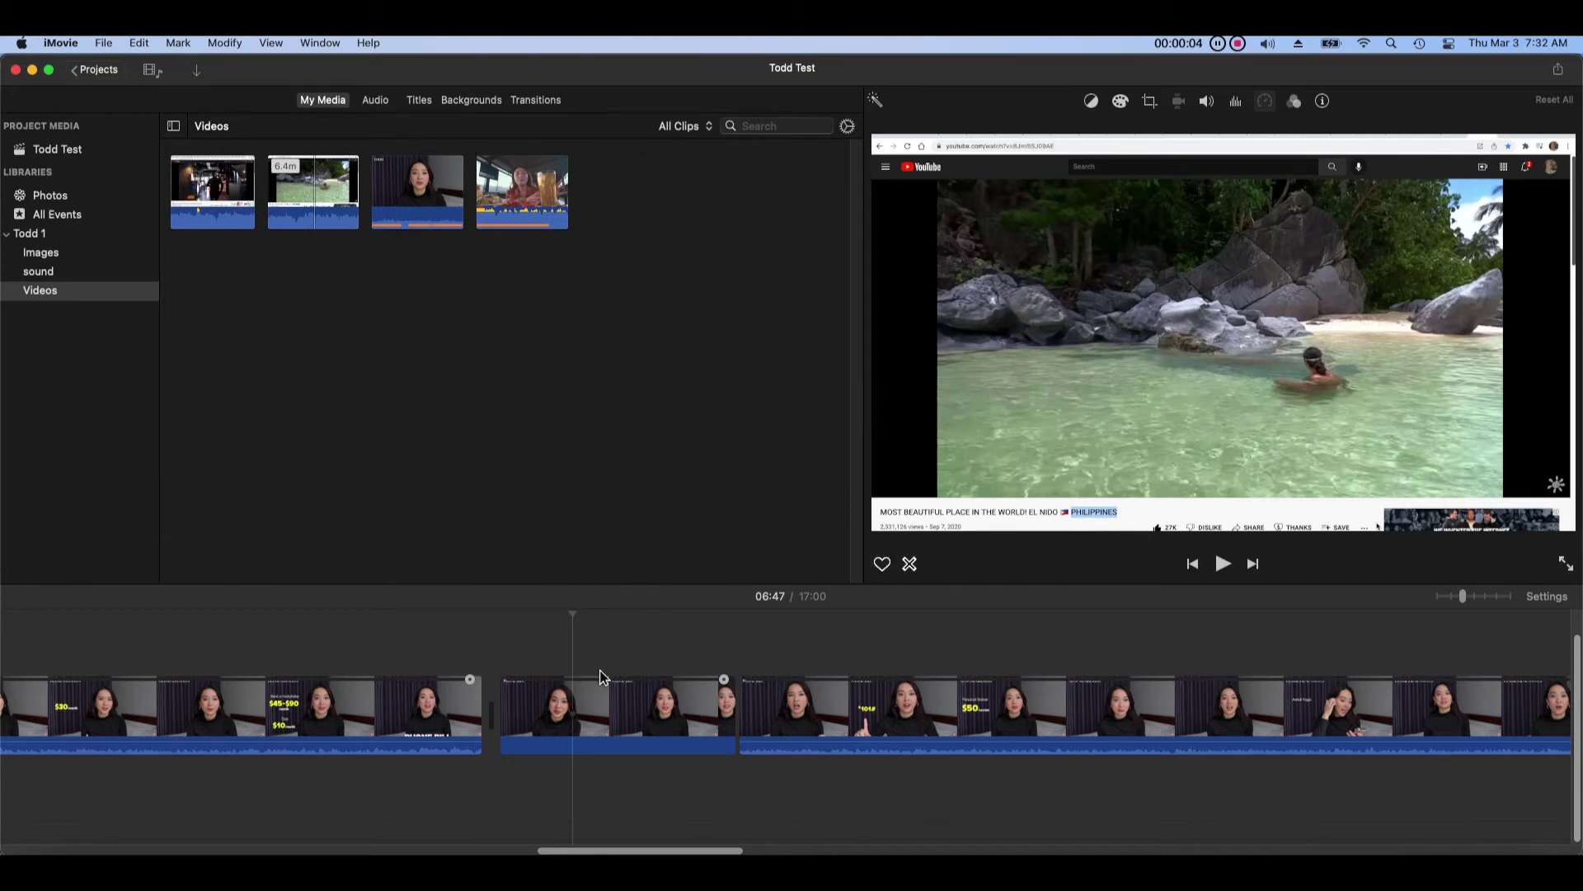
# Step: Crop the separated phone bill segment to a smaller Crop to Fill frame around the woman's face
pyautogui.click(592, 709)
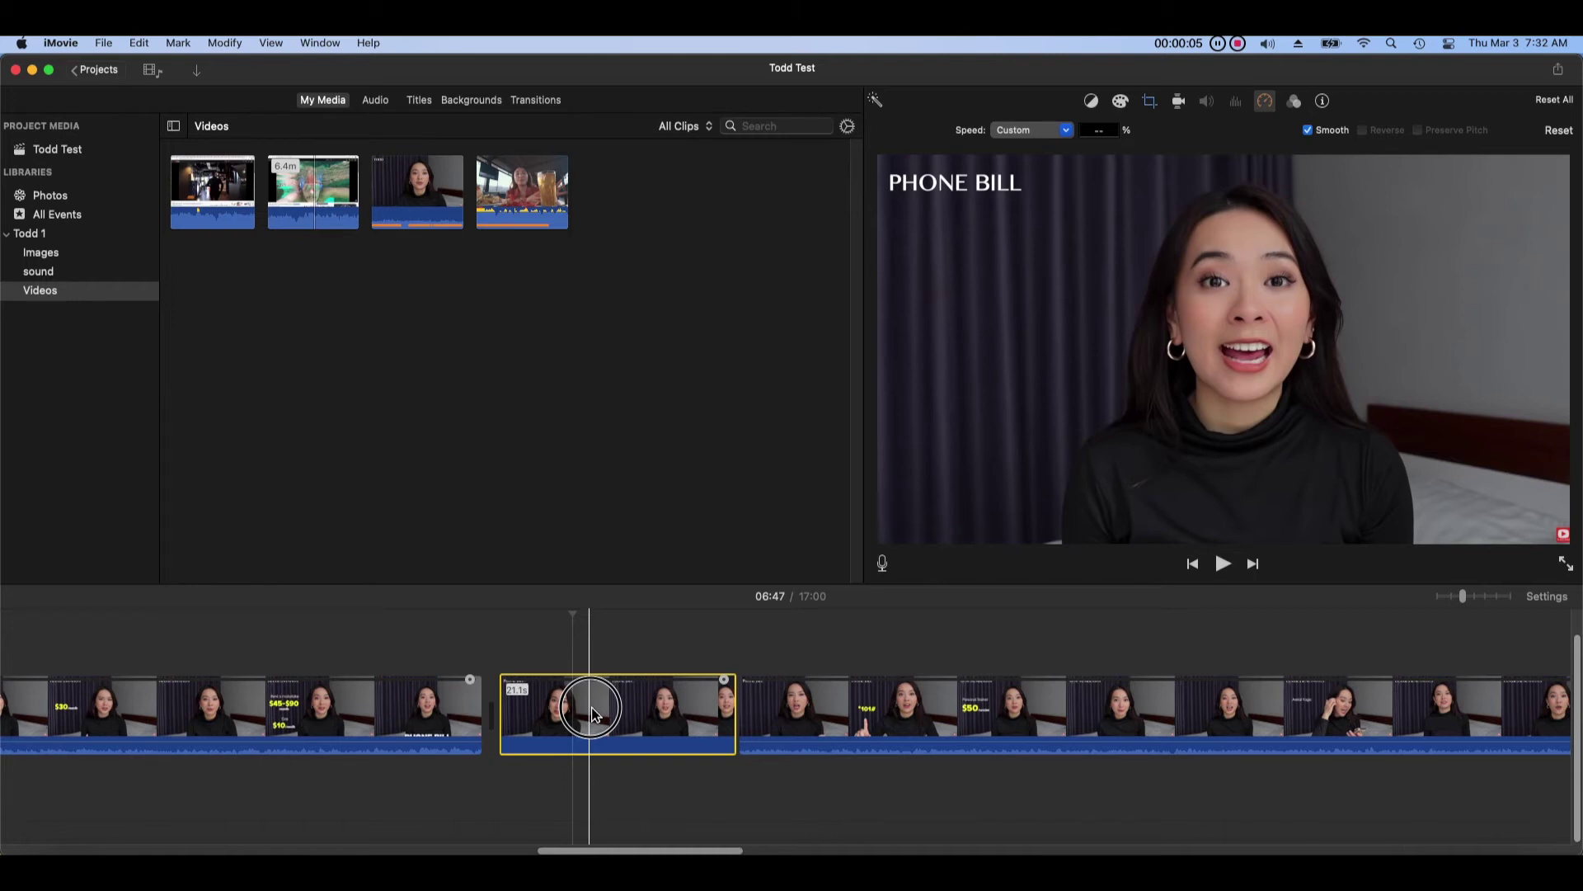
pyautogui.click(590, 709)
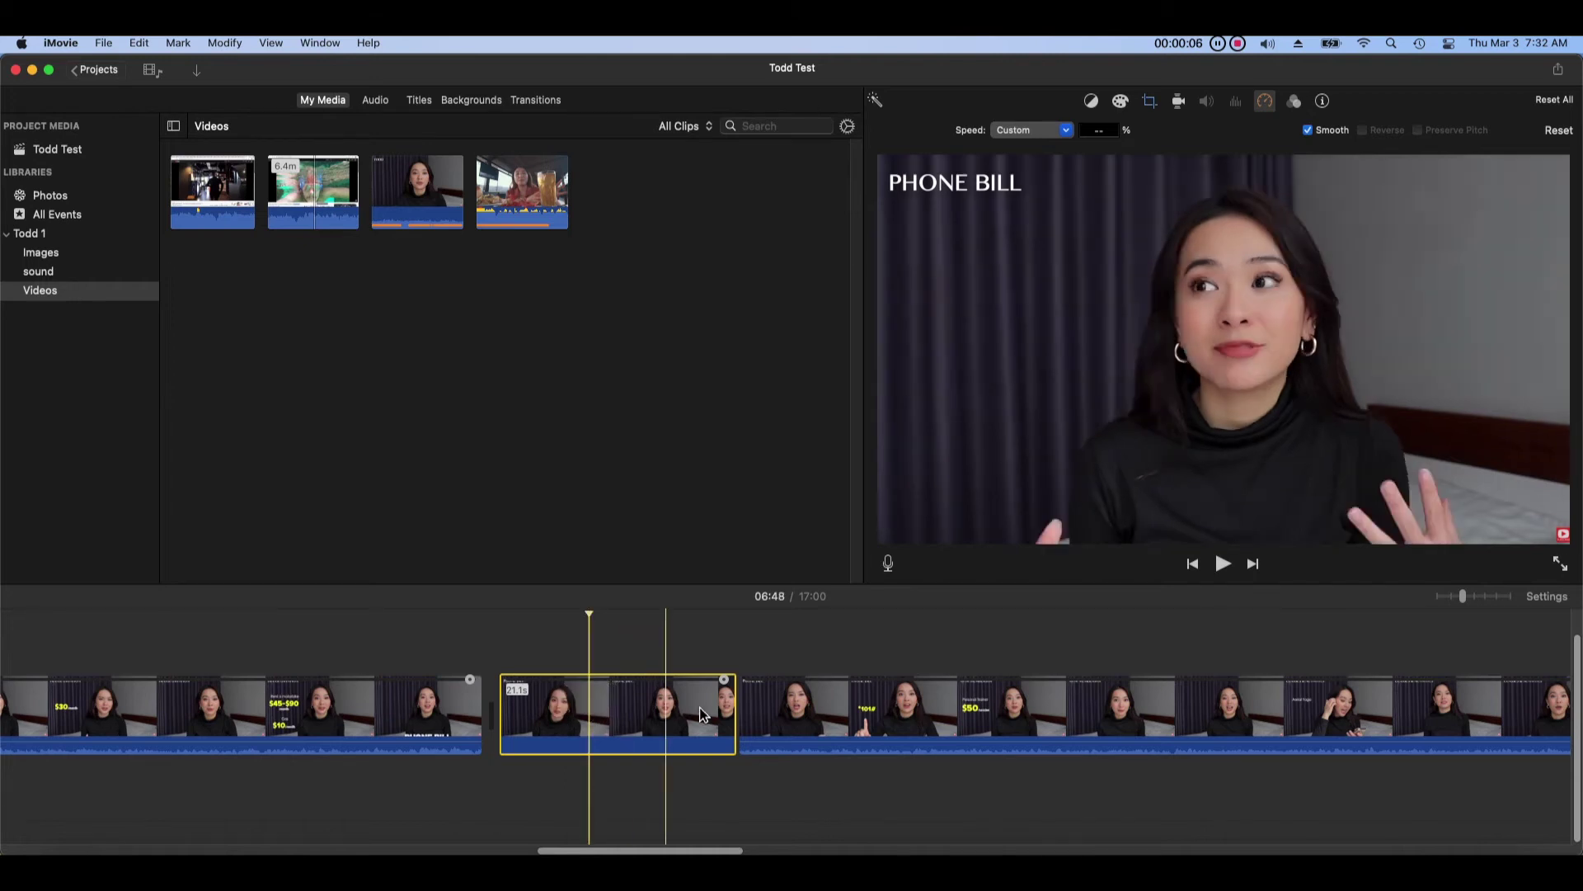
pyautogui.click(1152, 106)
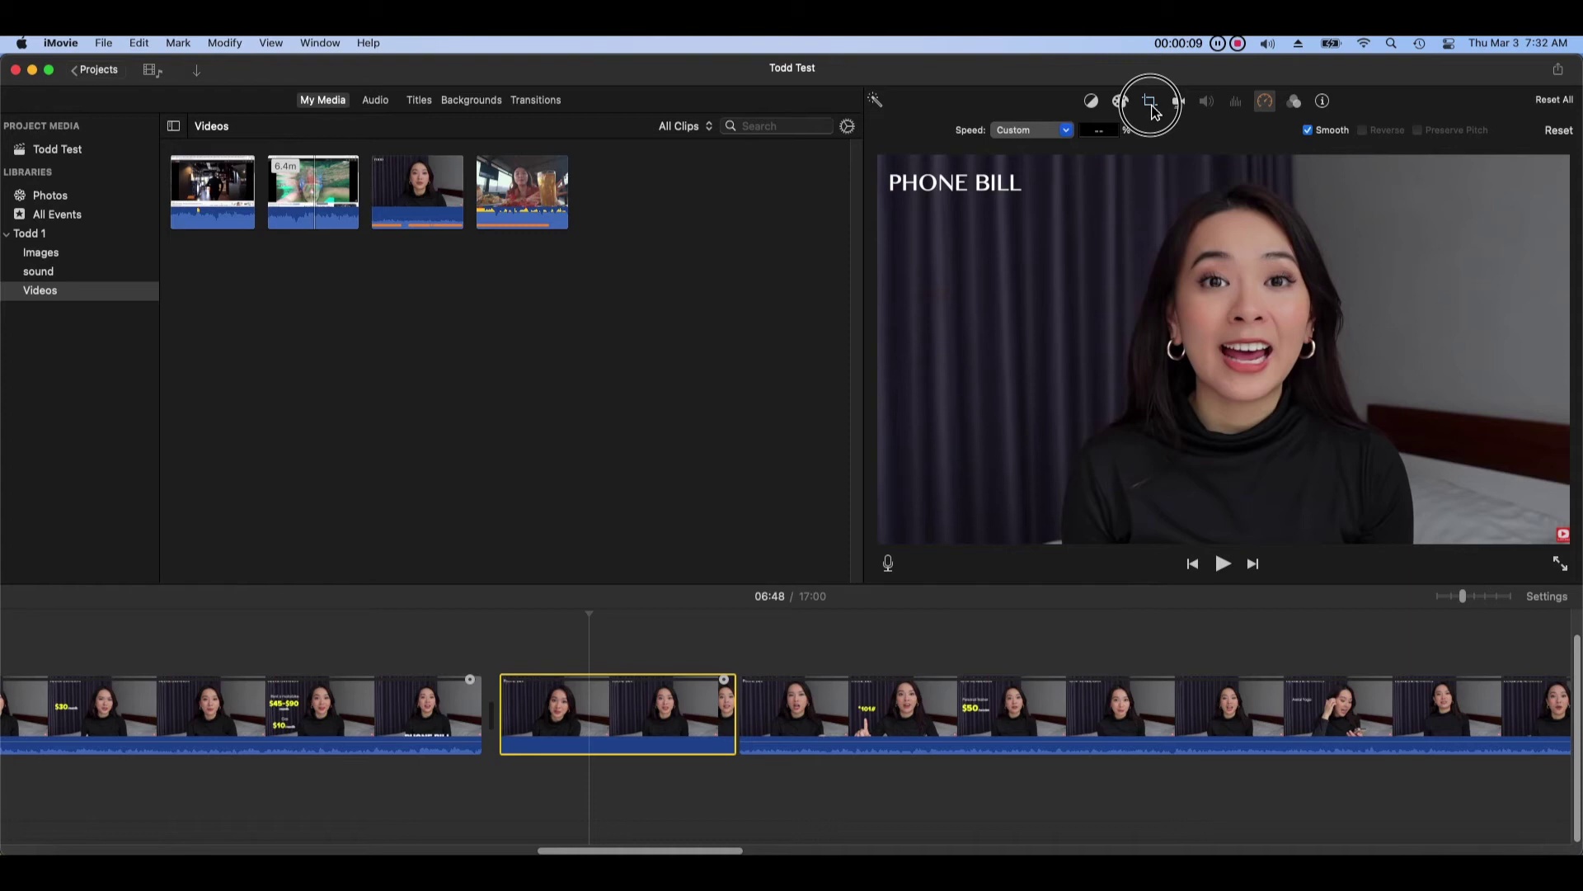
pyautogui.click(1151, 106)
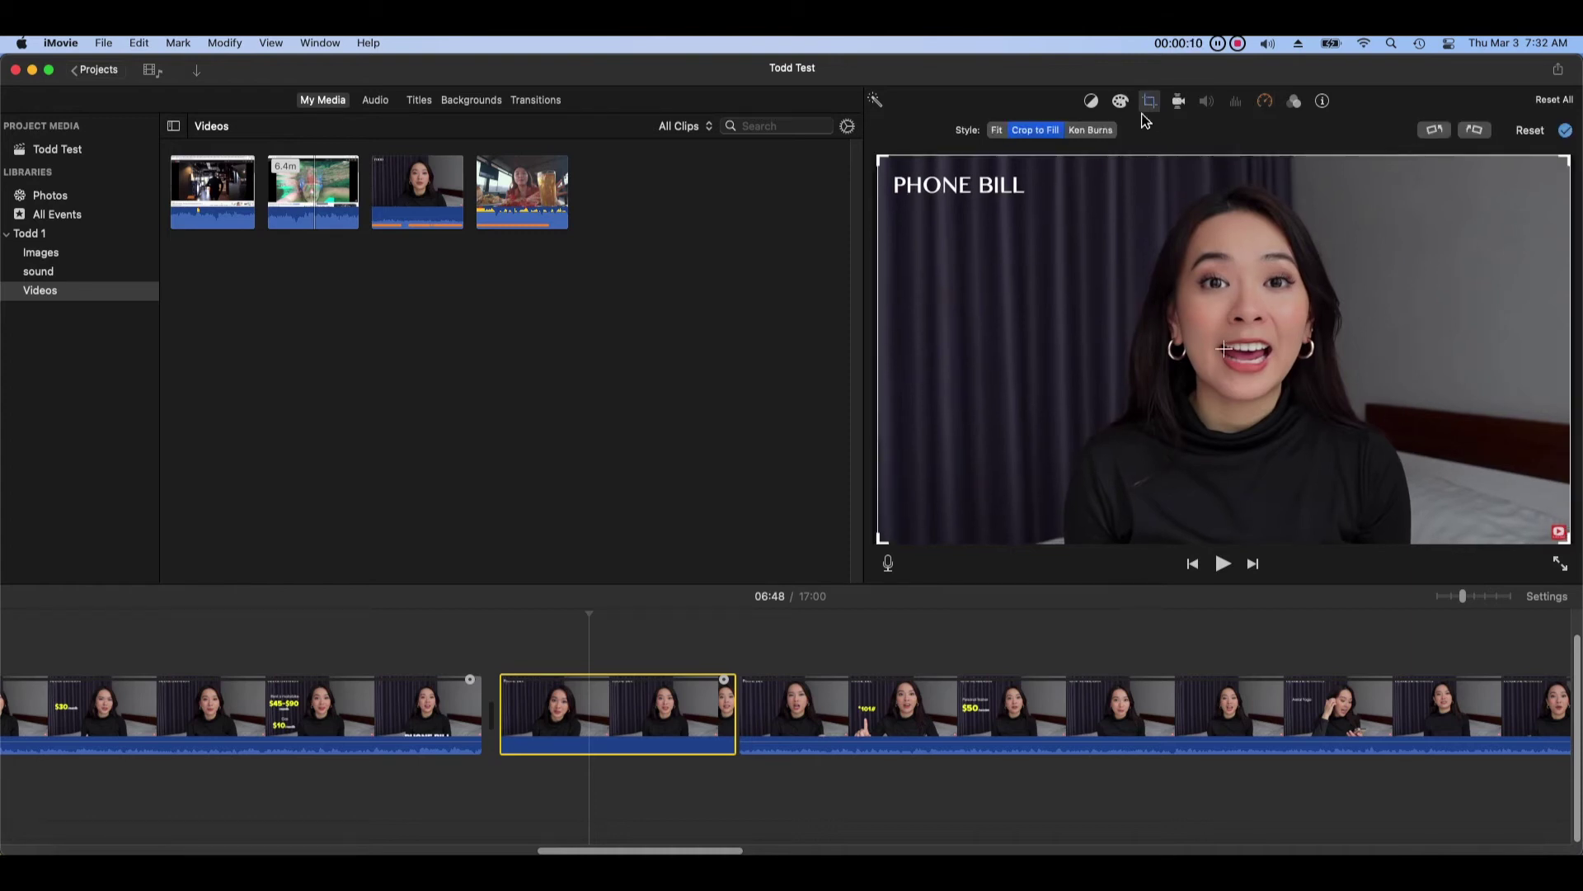
pyautogui.click(1055, 138)
pyautogui.click(887, 165)
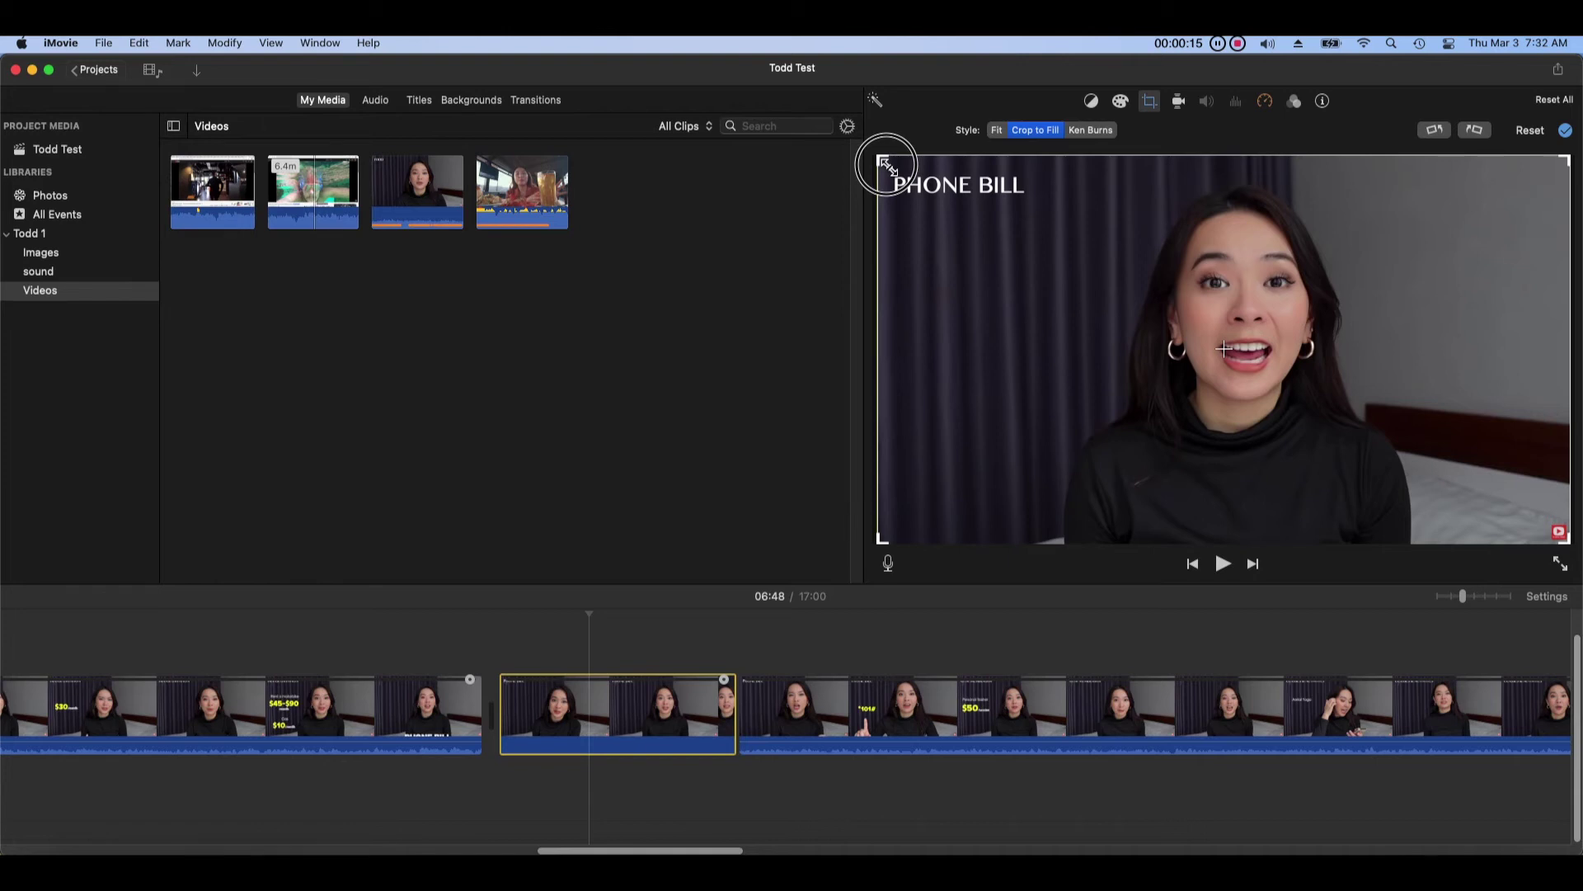
pyautogui.moveTo(887, 165); pyautogui.dragTo(1170, 330)
pyautogui.moveTo(1180, 340); pyautogui.dragTo(1188, 347)
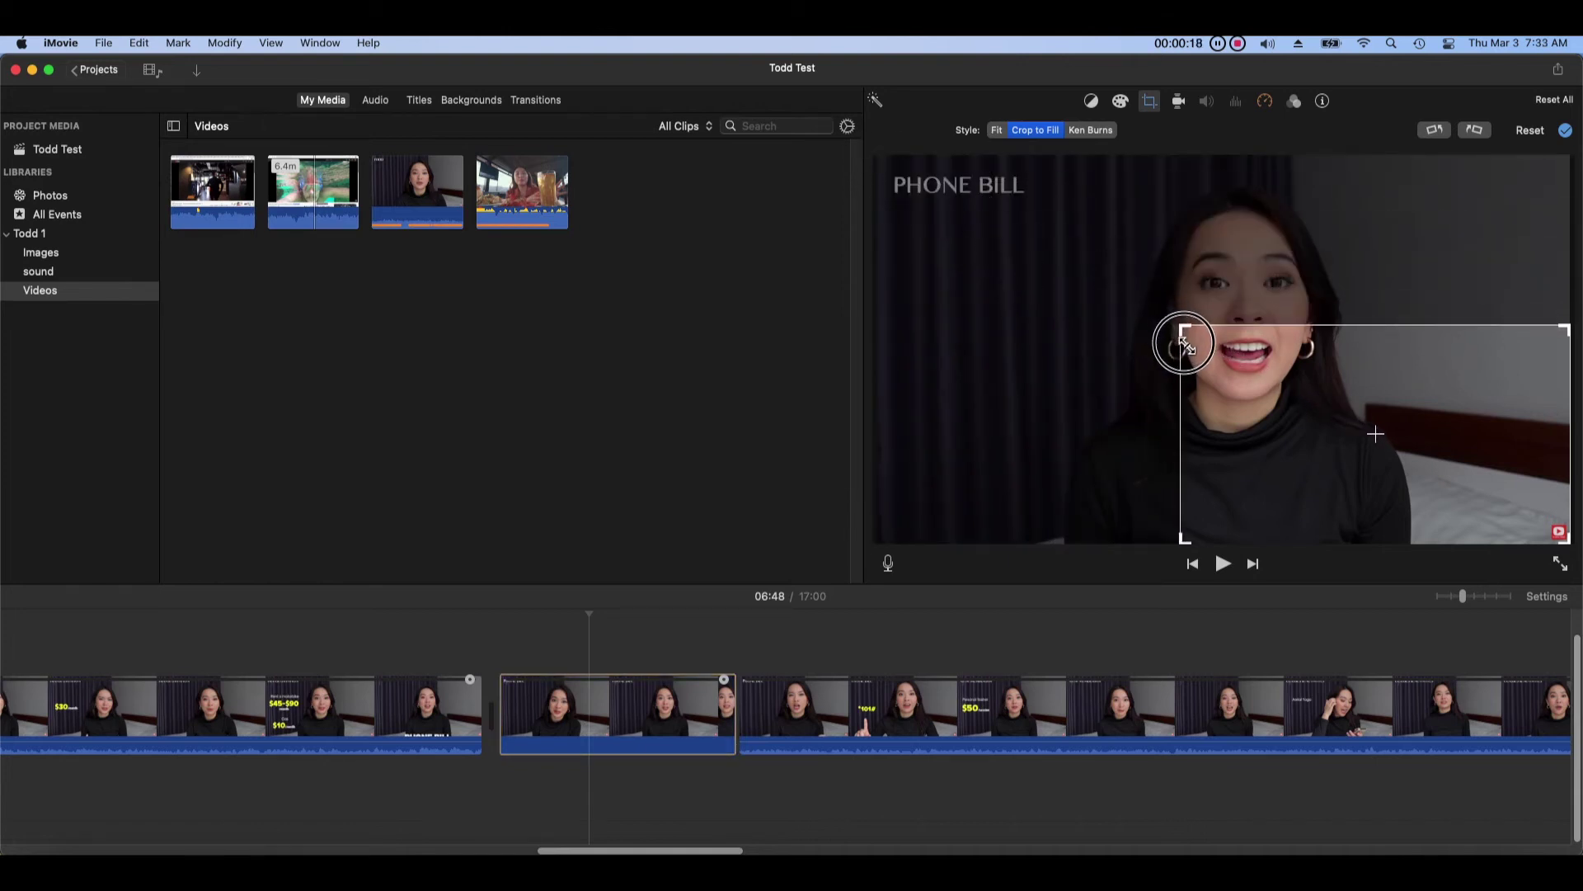
pyautogui.moveTo(1376, 437); pyautogui.dragTo(1227, 363)
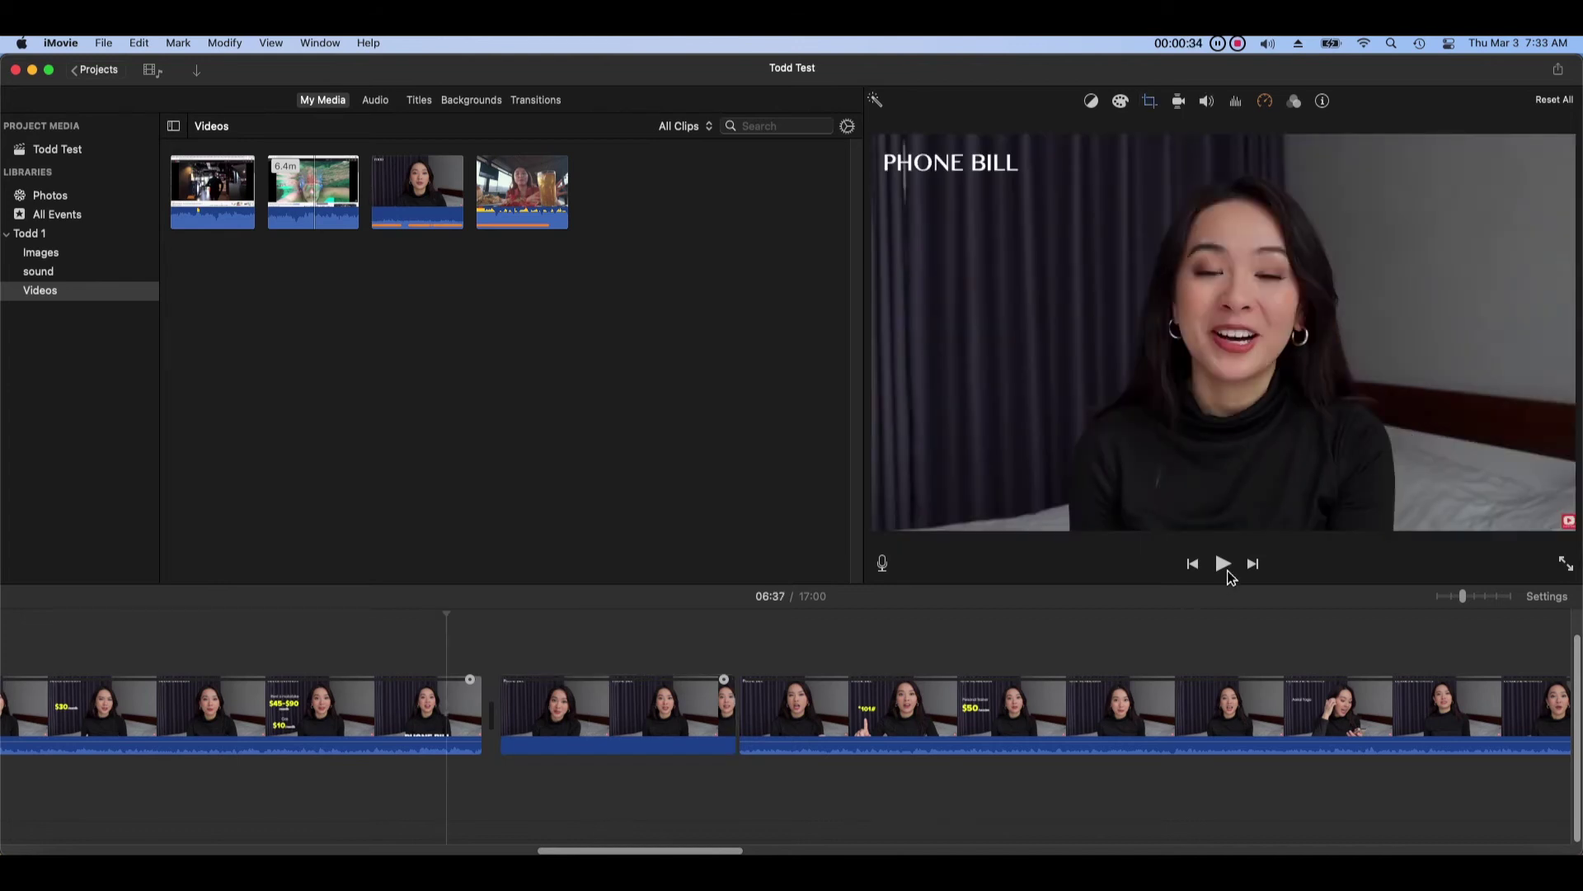
# Step: Play back the cropped phone bill segment and reset its crop to the full picture
pyautogui.click(1227, 570)
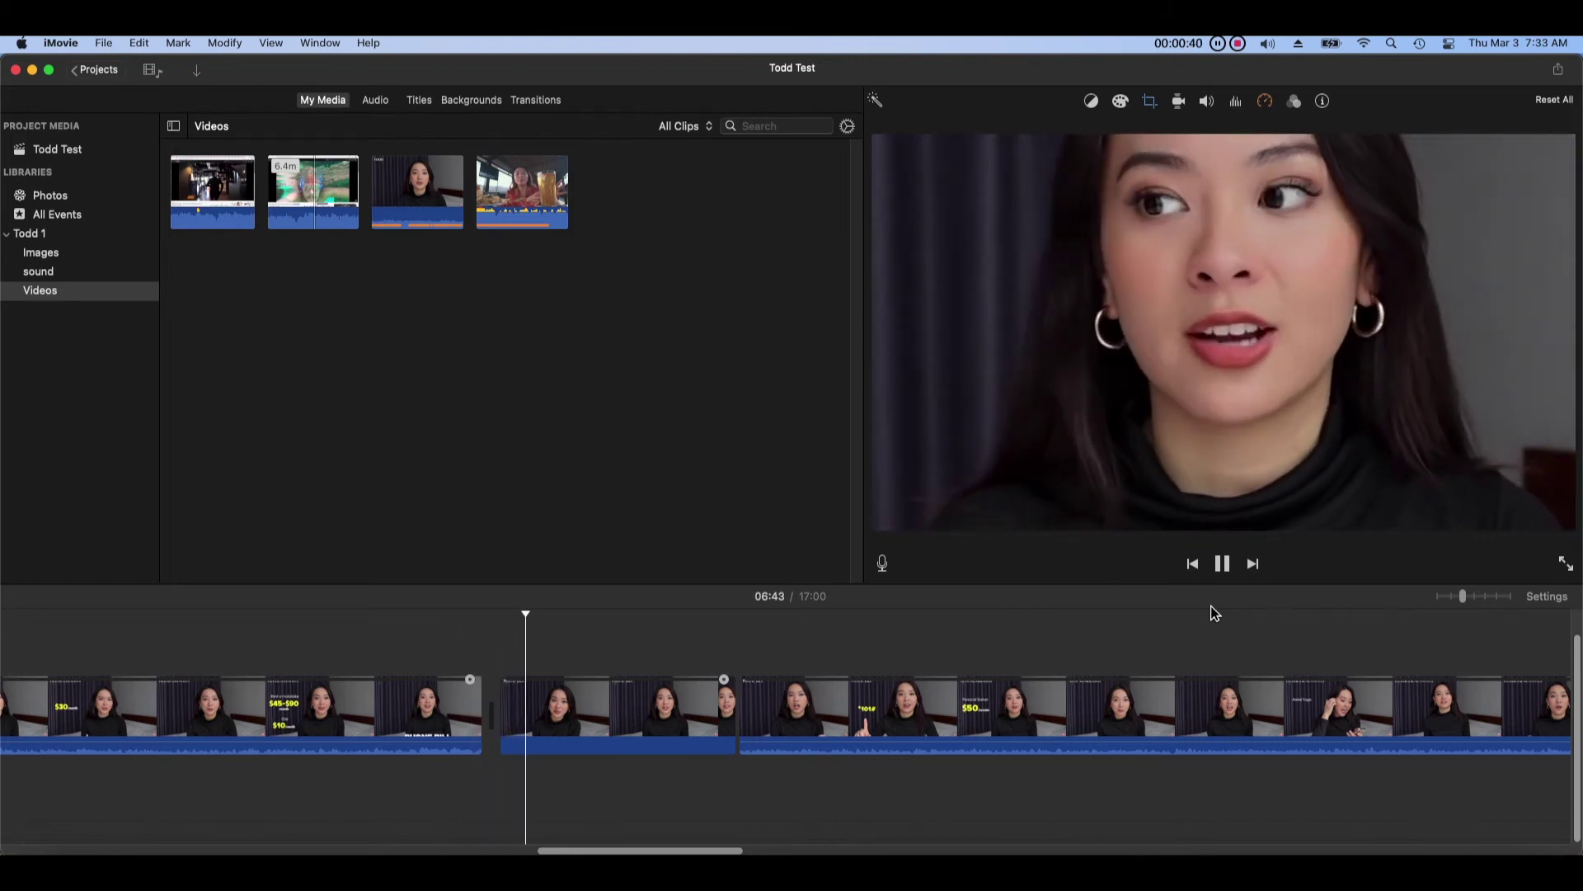
pyautogui.click(707, 627)
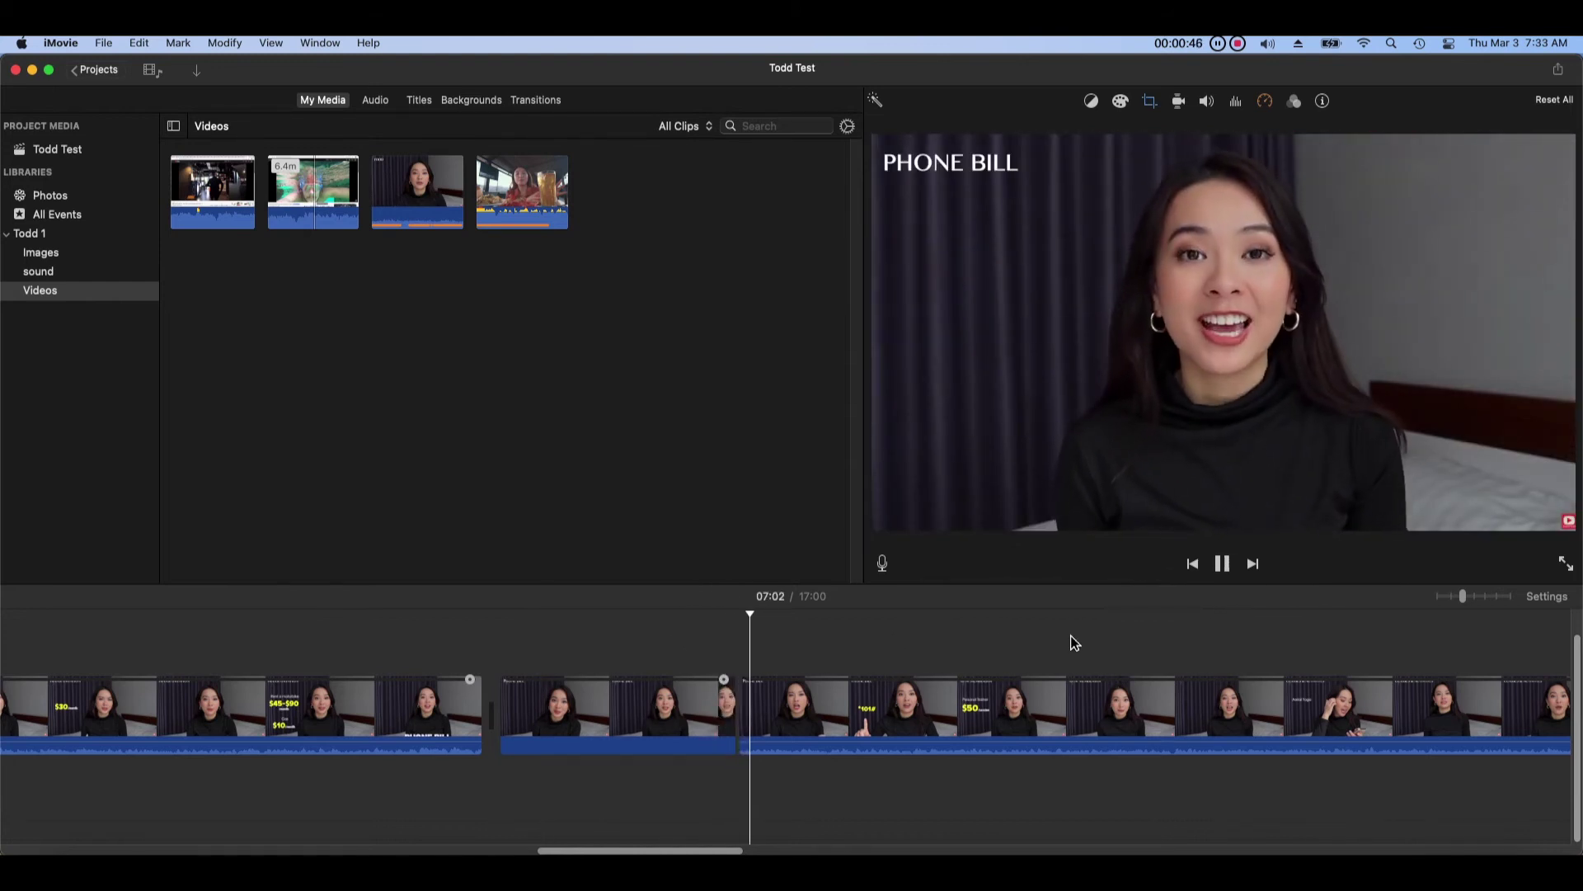
pyautogui.click(1223, 567)
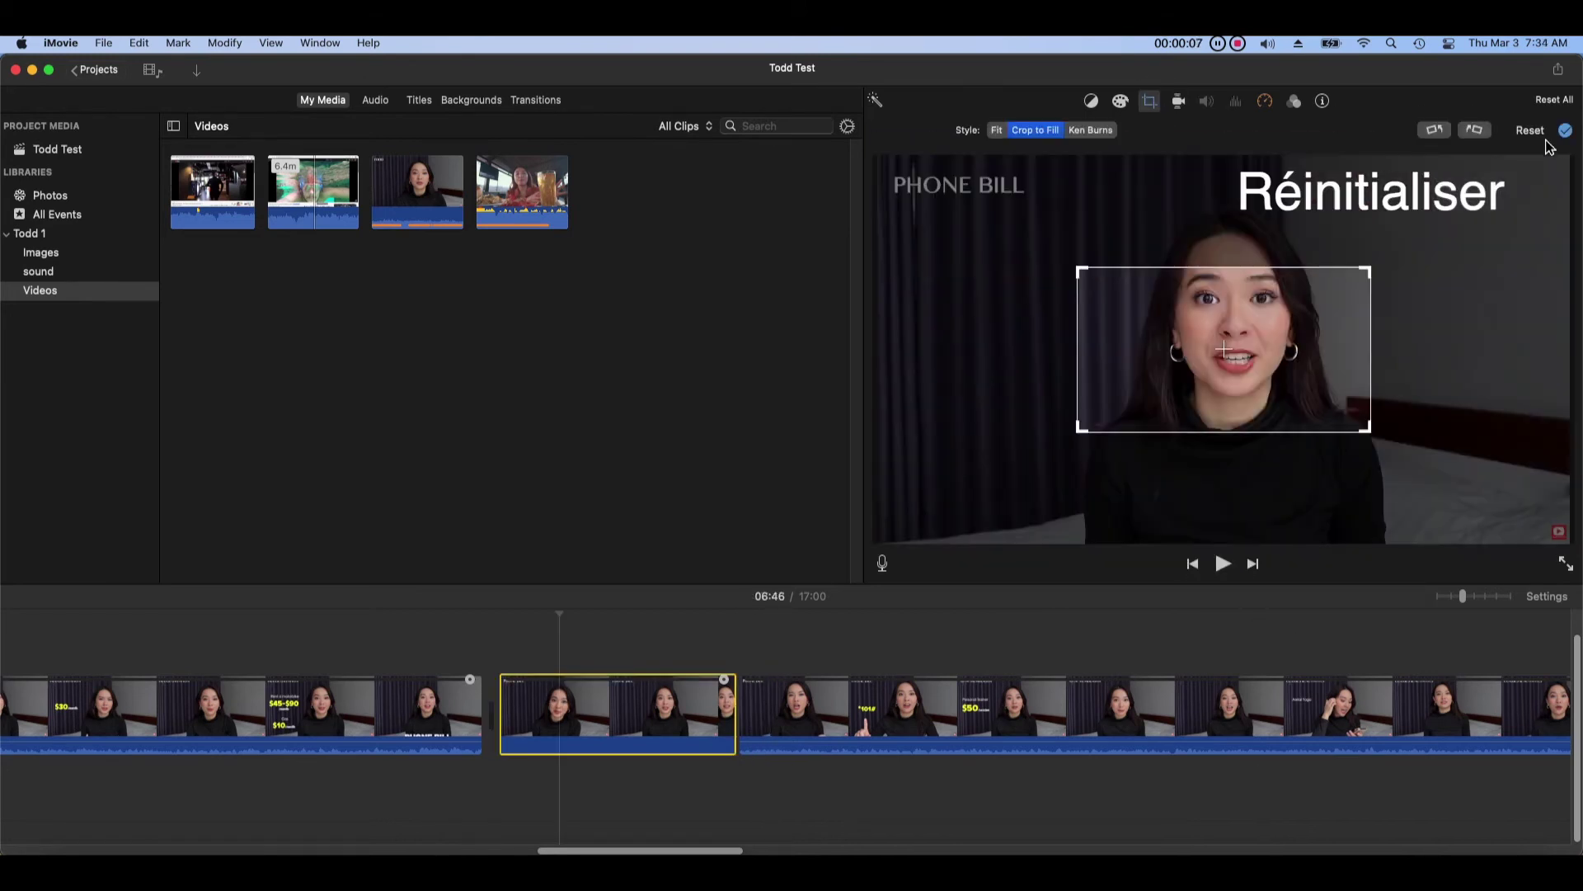
pyautogui.click(1539, 132)
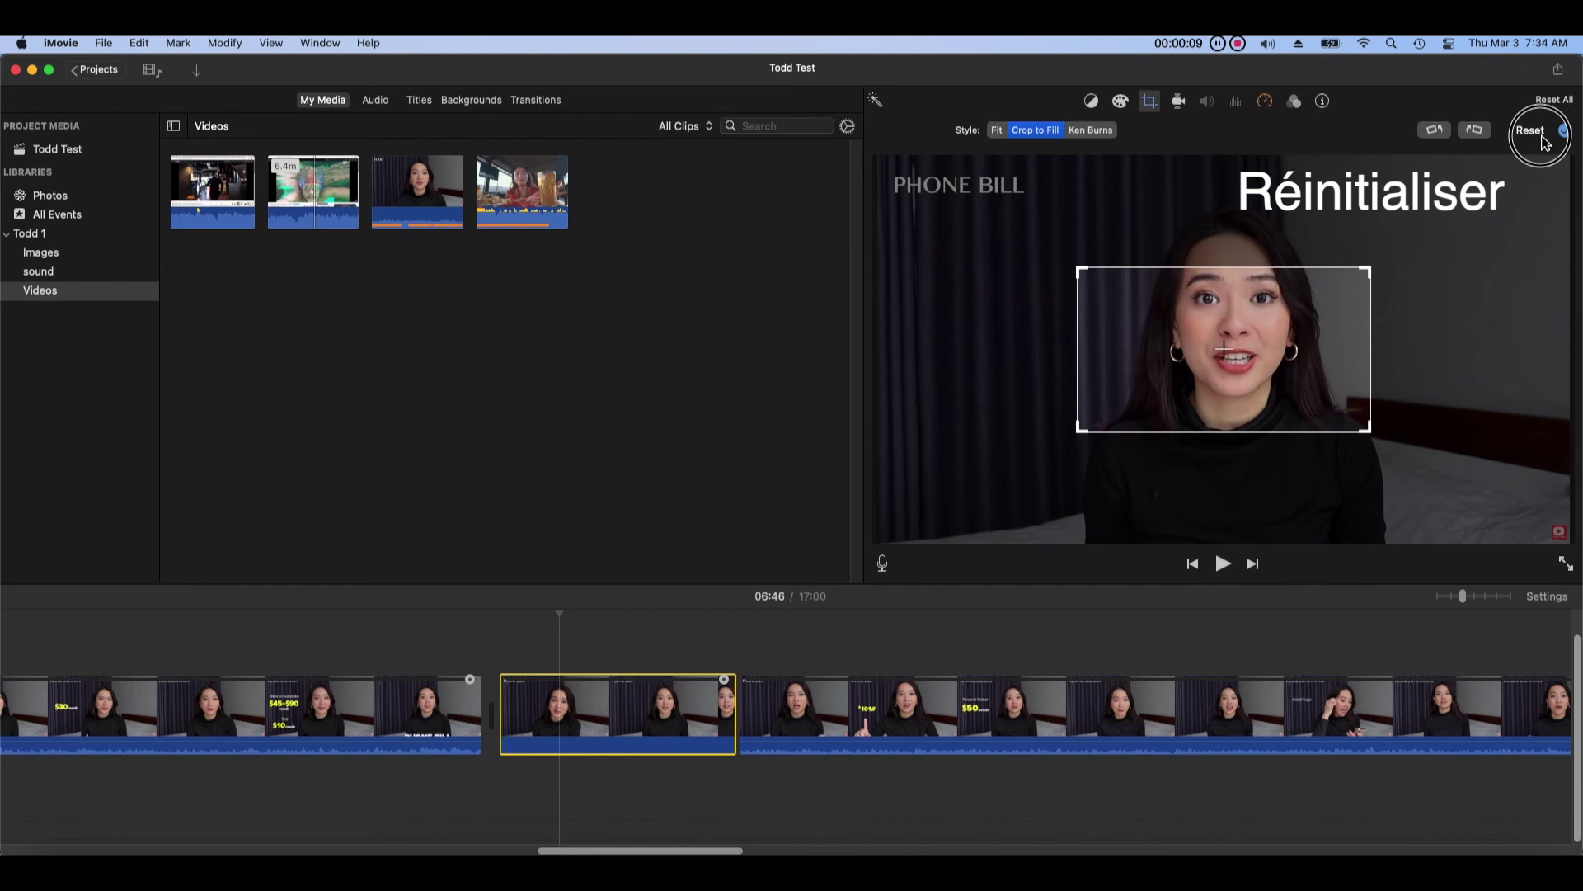
pyautogui.click(1544, 139)
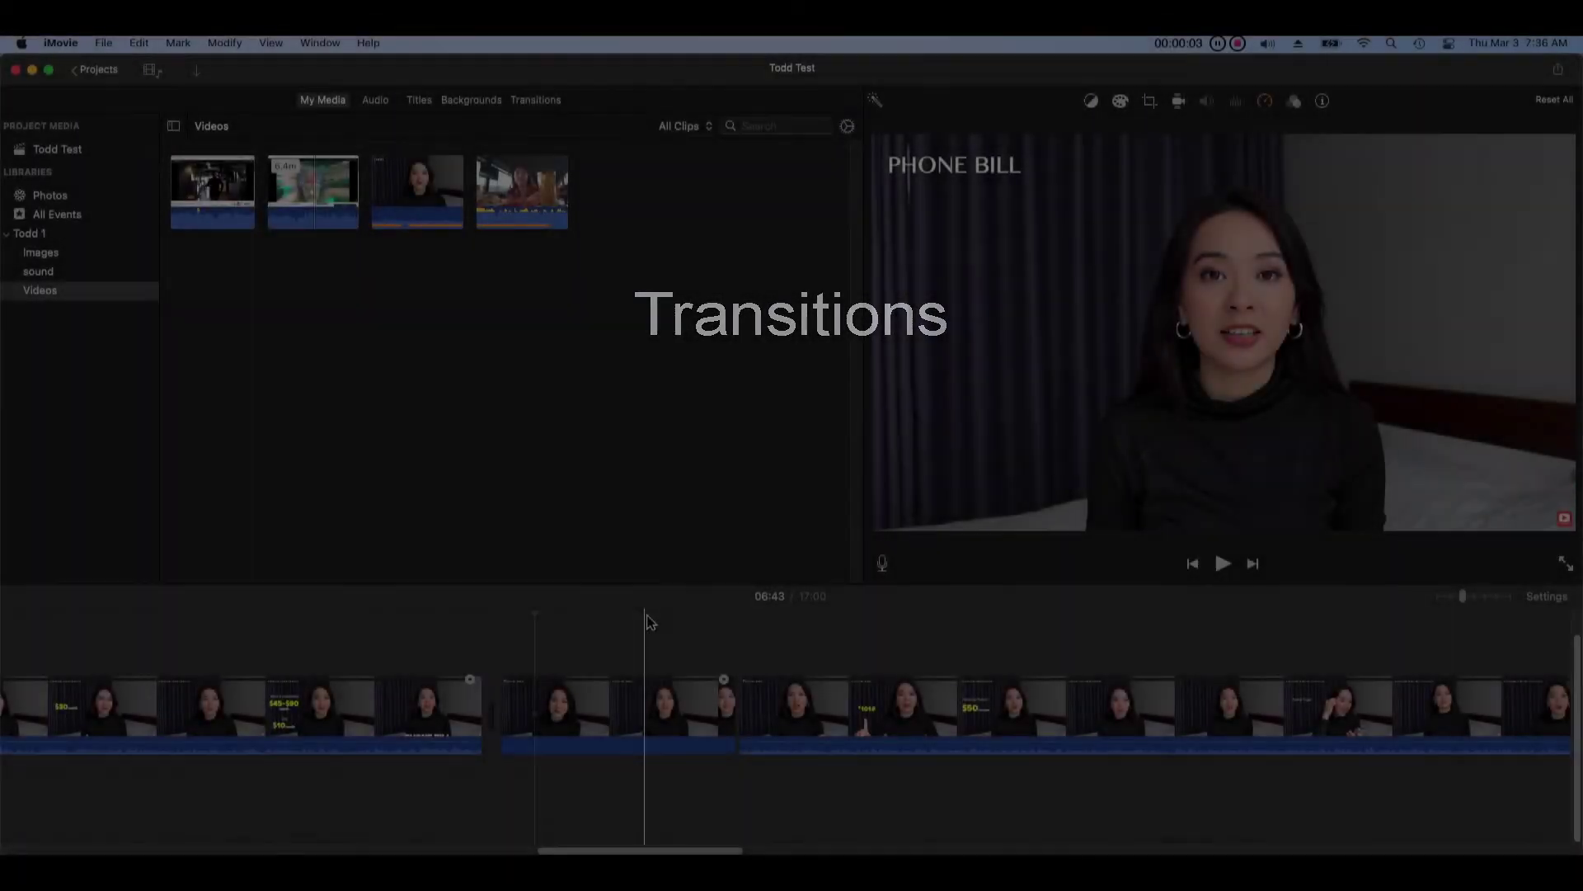
# Step: Preview transitions including Wipe Right, Ripple and Mosaic, and add a Cross Dissolve at the start of the short phone bill segment
pyautogui.moveTo(483, 720)
pyautogui.mouseDown()
pyautogui.moveTo(425, 720)
pyautogui.moveTo(487, 724)
pyautogui.mouseUp()
pyautogui.moveTo(680, 723); pyautogui.dragTo(736, 719)
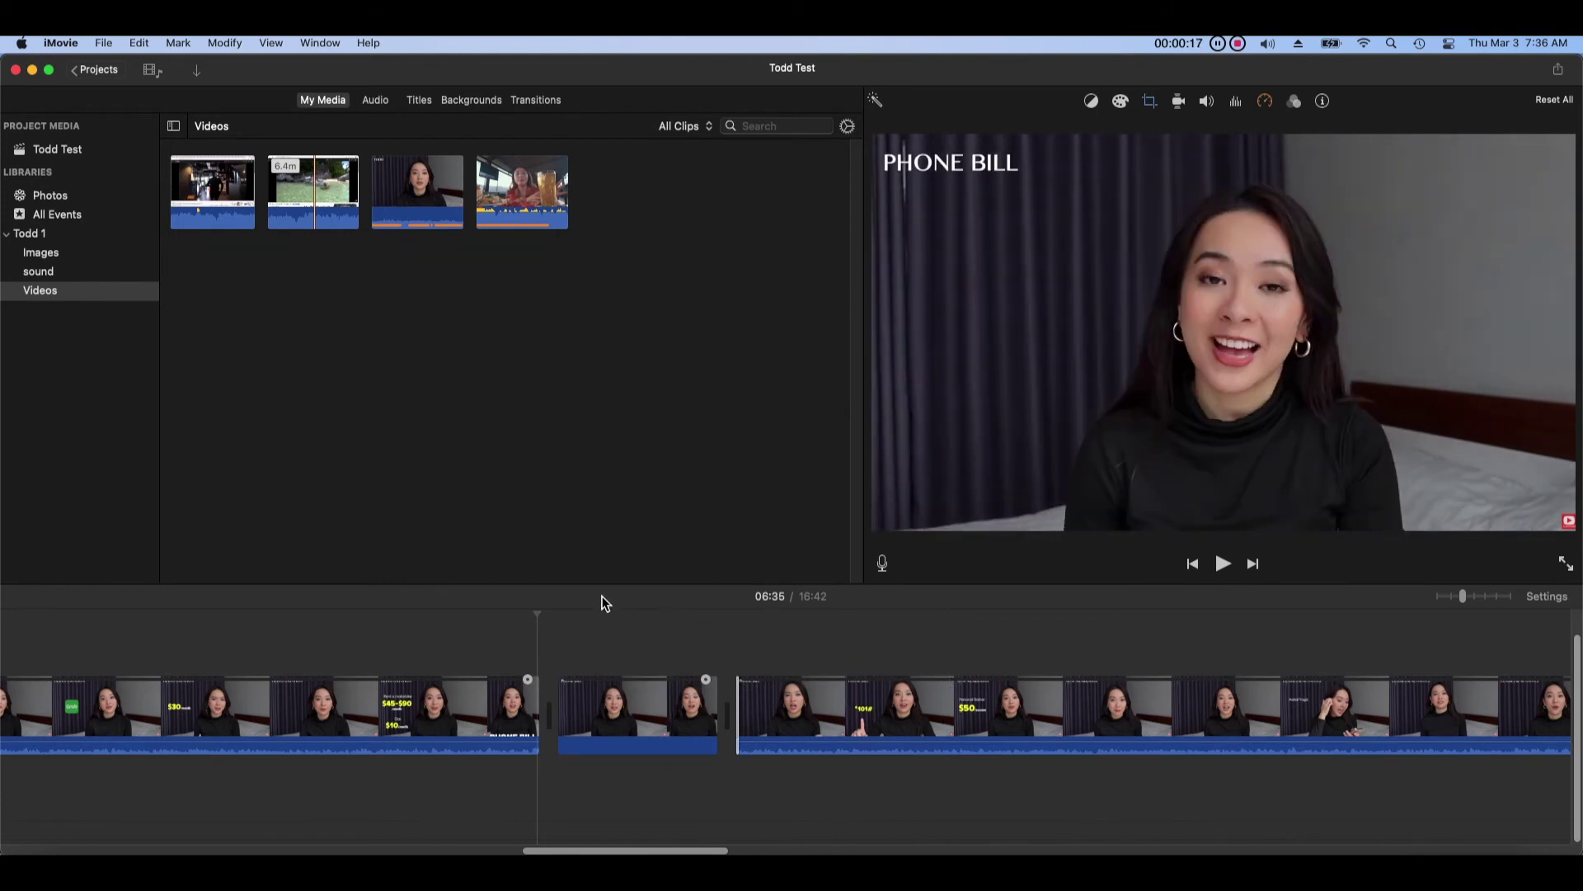
pyautogui.click(556, 105)
pyautogui.click(556, 104)
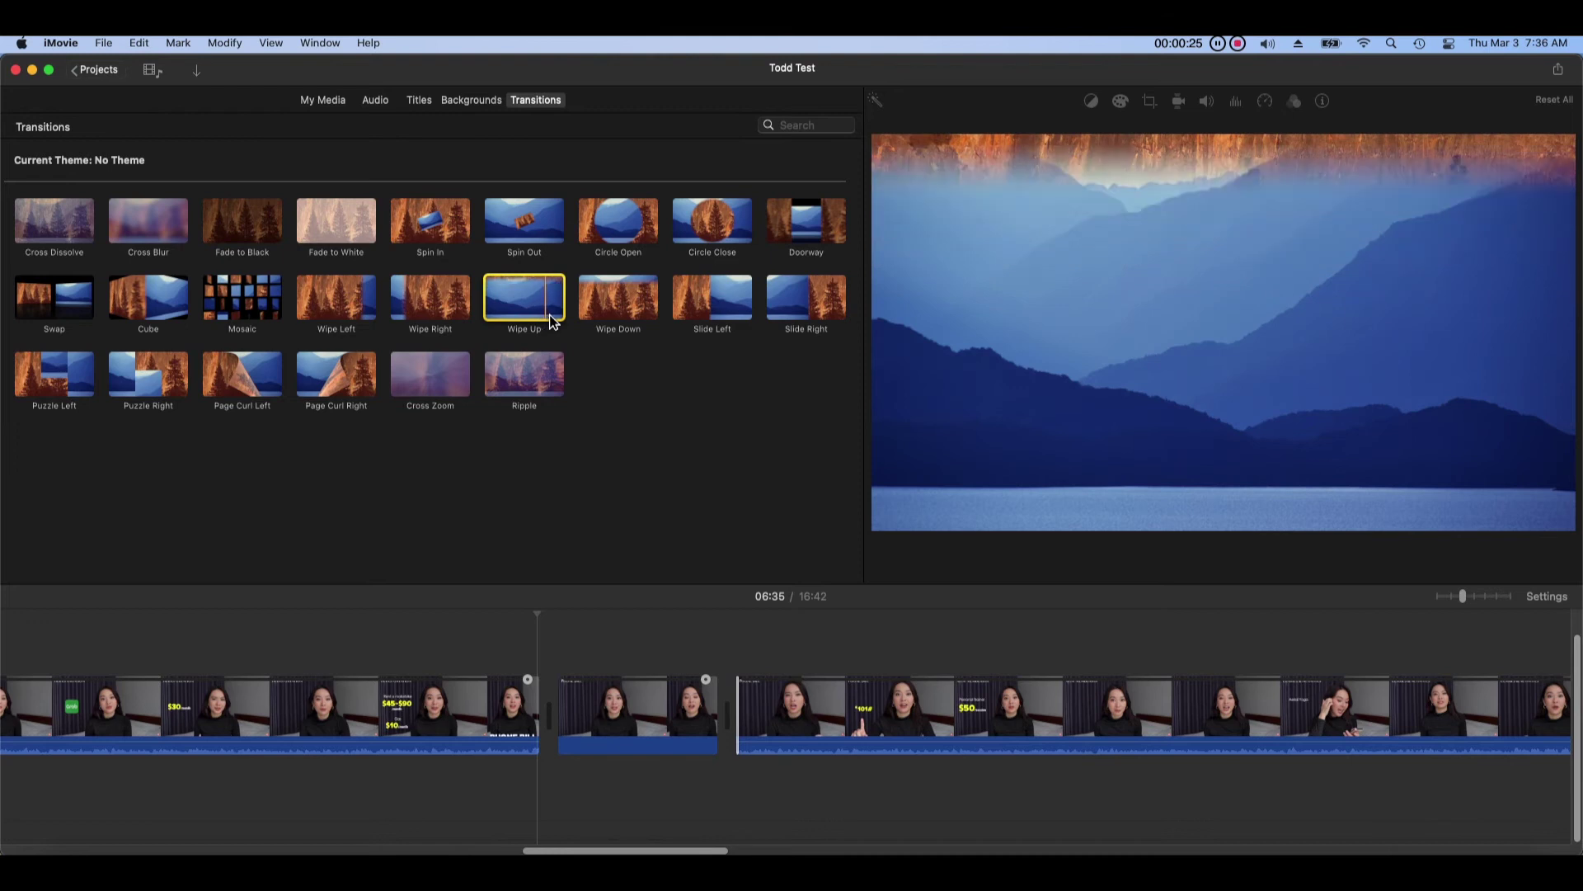
pyautogui.click(408, 311)
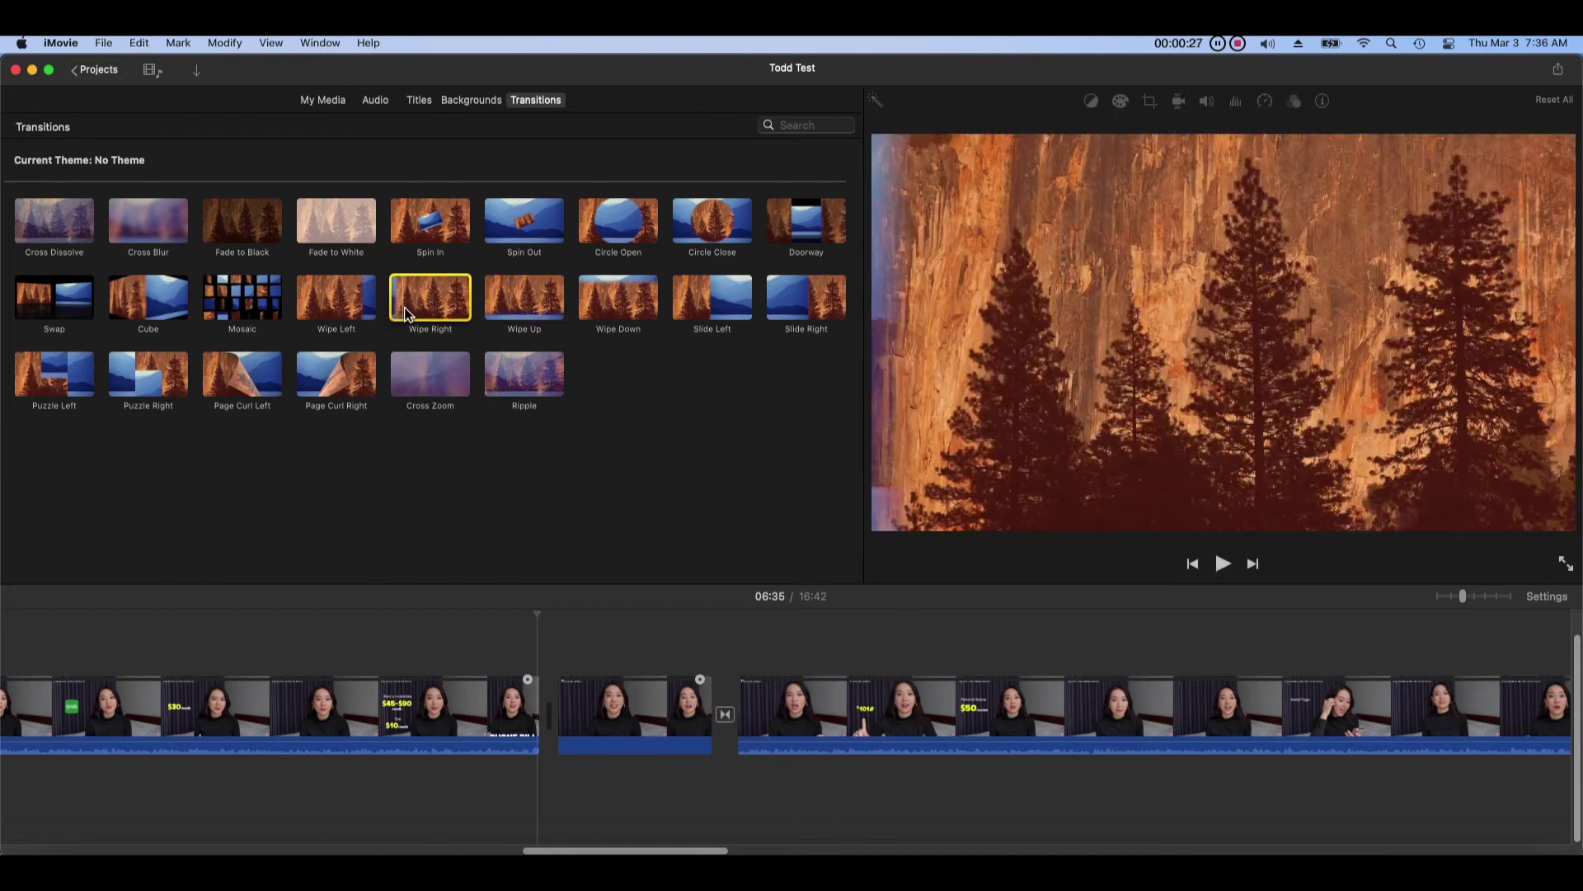
pyautogui.click(498, 368)
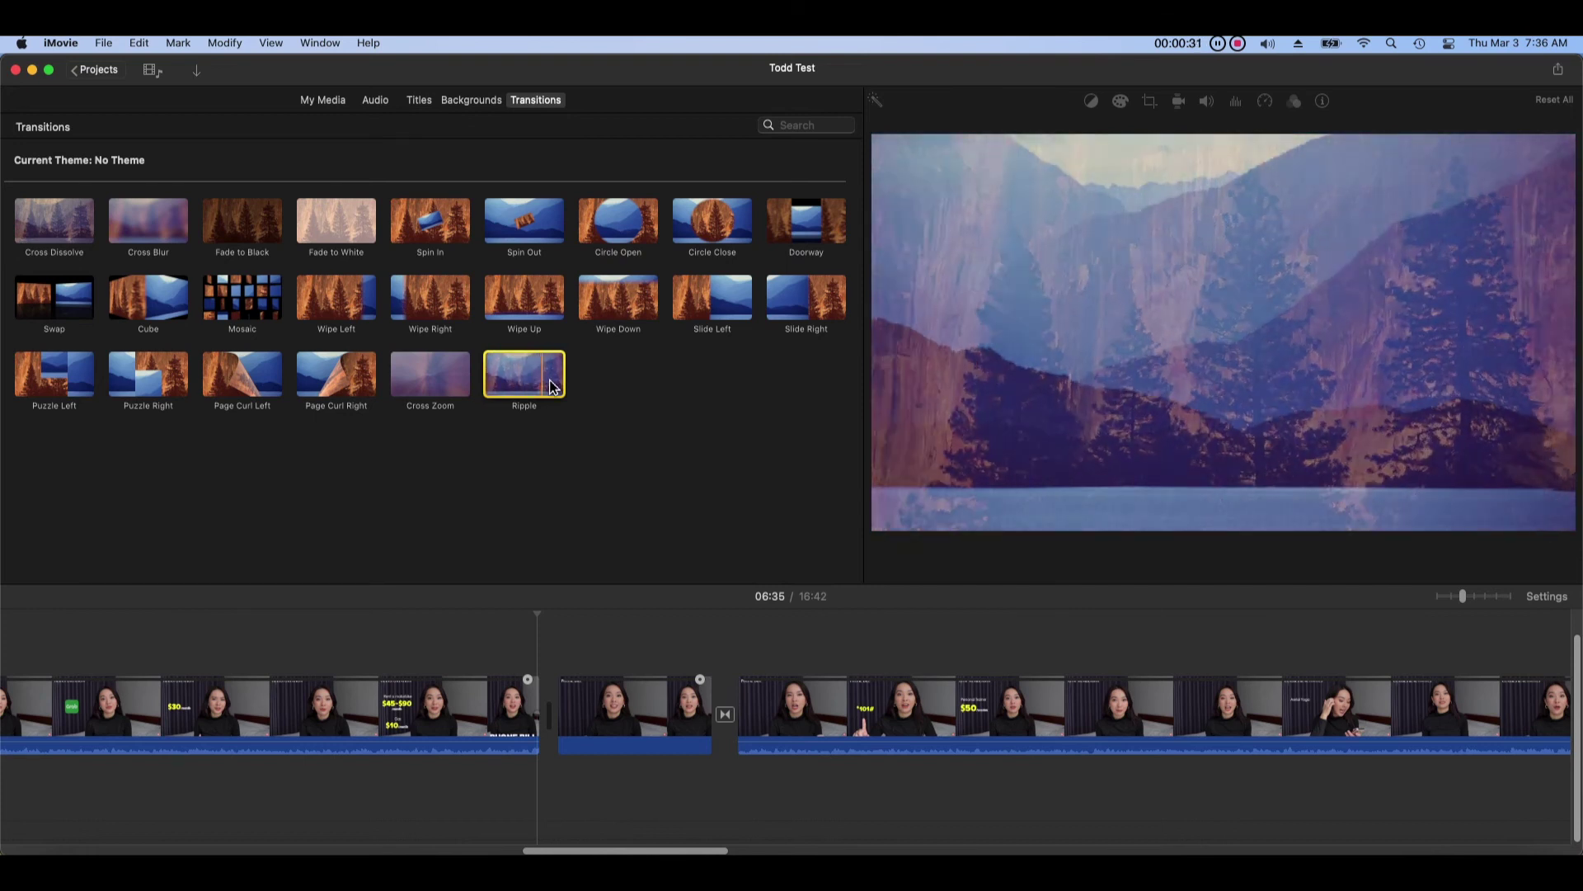
pyautogui.click(253, 312)
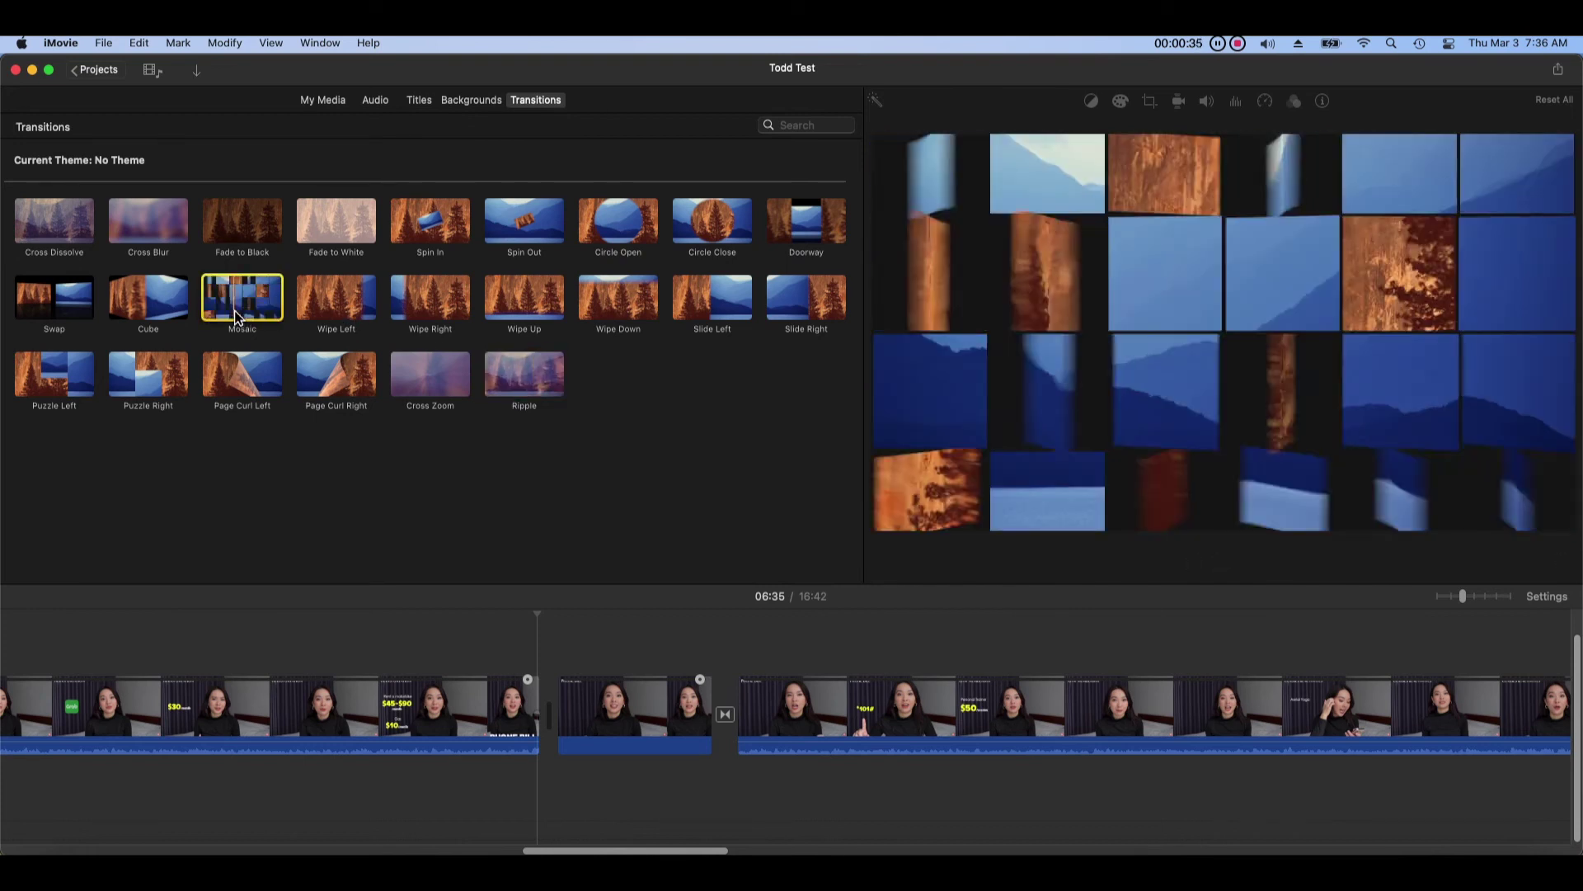
pyautogui.click(83, 233)
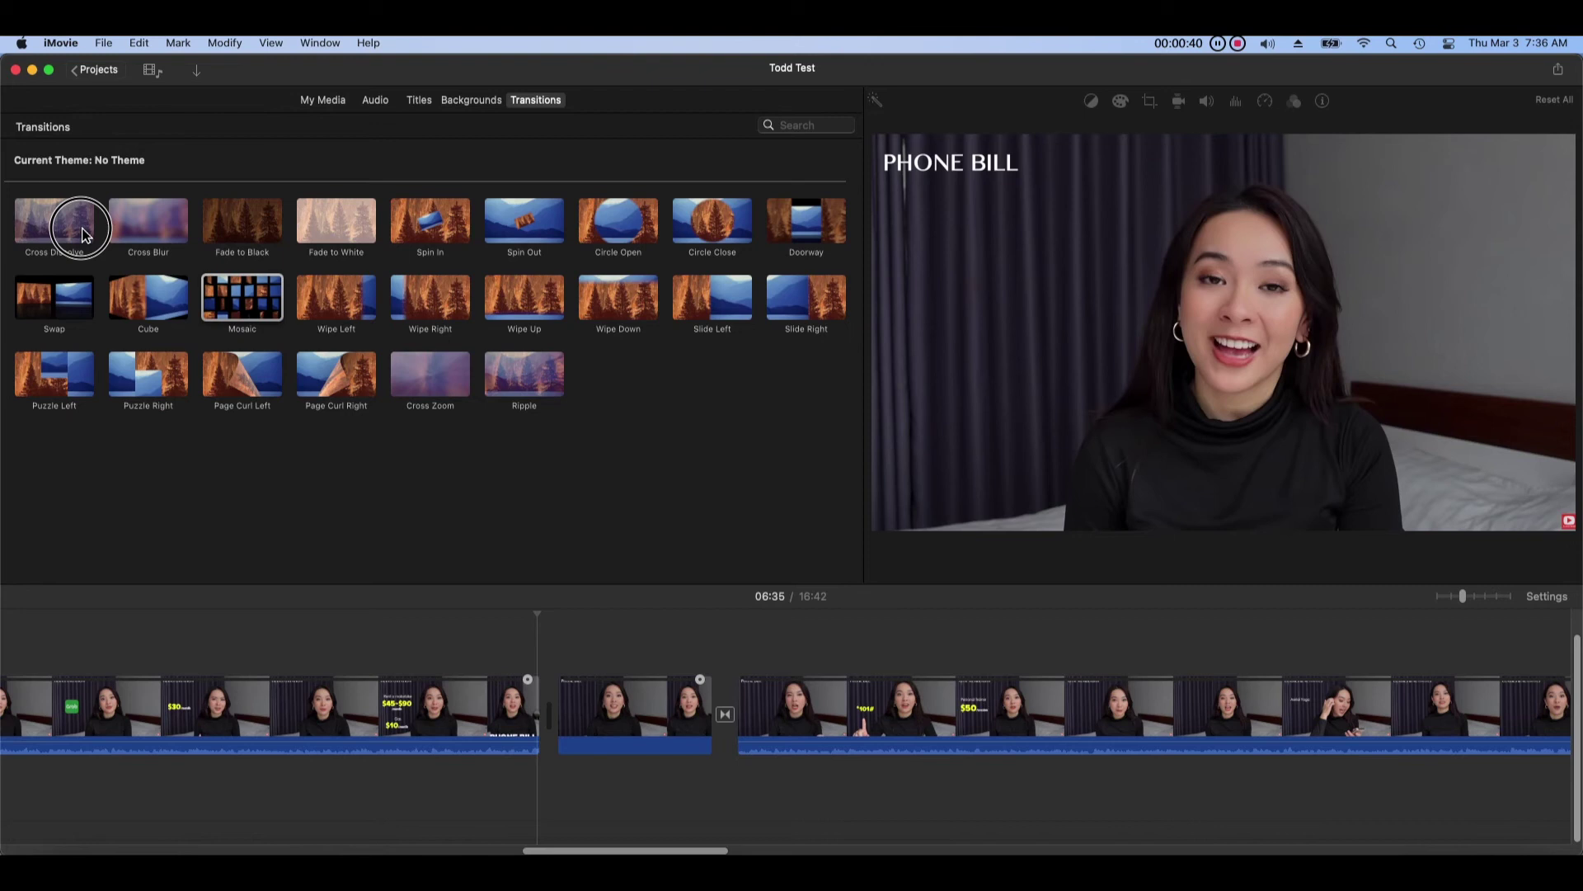
pyautogui.moveTo(83, 233); pyautogui.dragTo(536, 699)
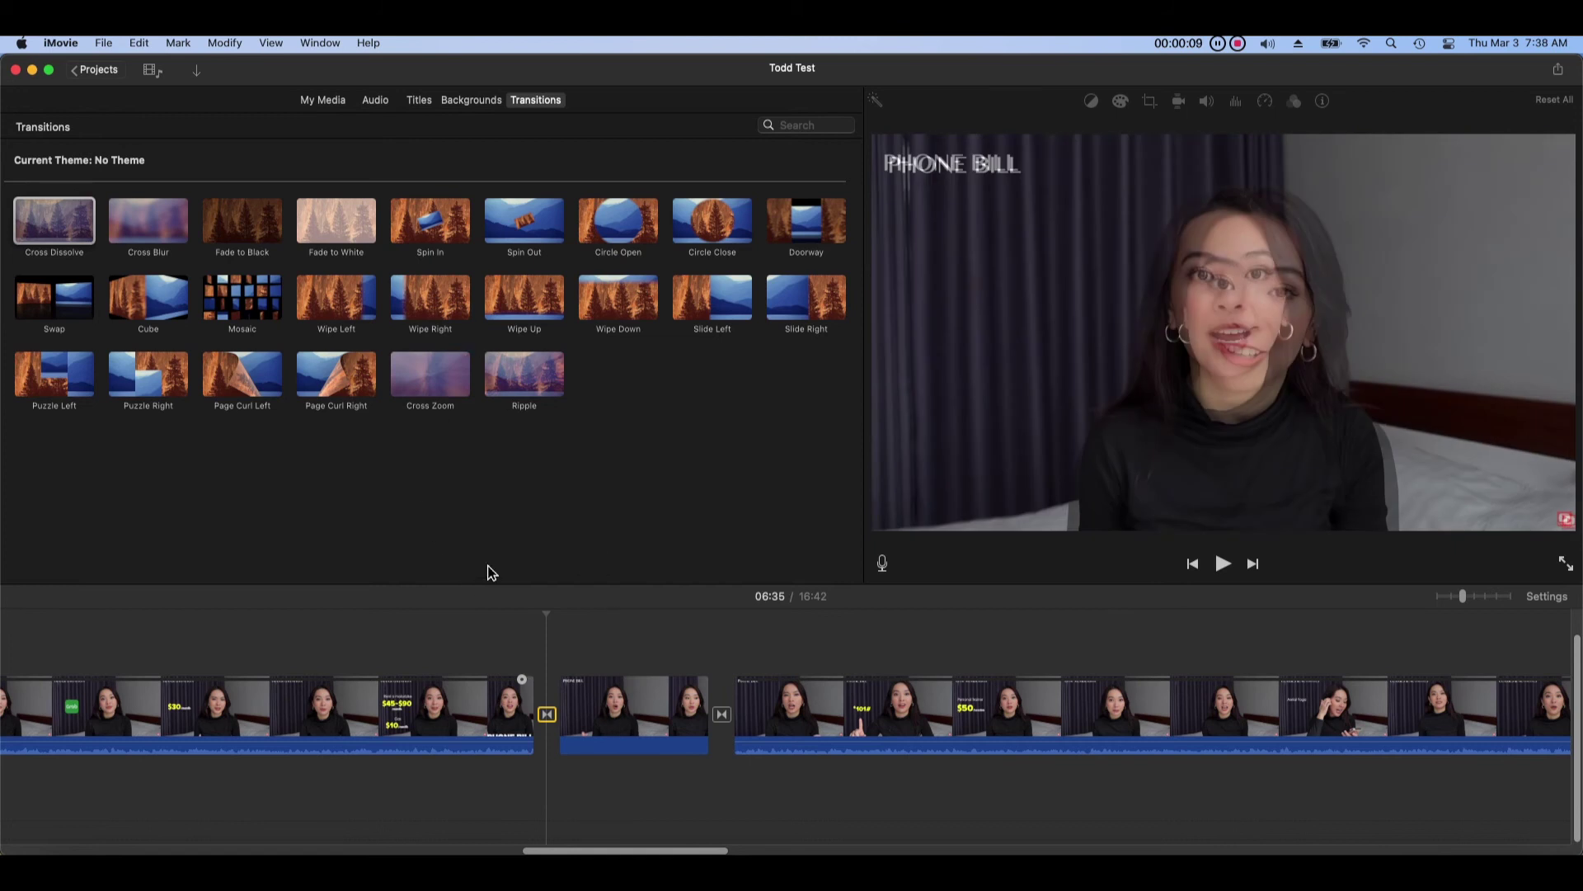
# Step: Place a Ripple transition at the end of the short phone bill segment
pyautogui.click(263, 310)
pyautogui.click(179, 309)
pyautogui.moveTo(524, 404); pyautogui.dragTo(724, 716)
# Step: Play back the timeline across the Cross Dissolve and Ripple transitions
pyautogui.click(517, 615)
pyautogui.click(1223, 563)
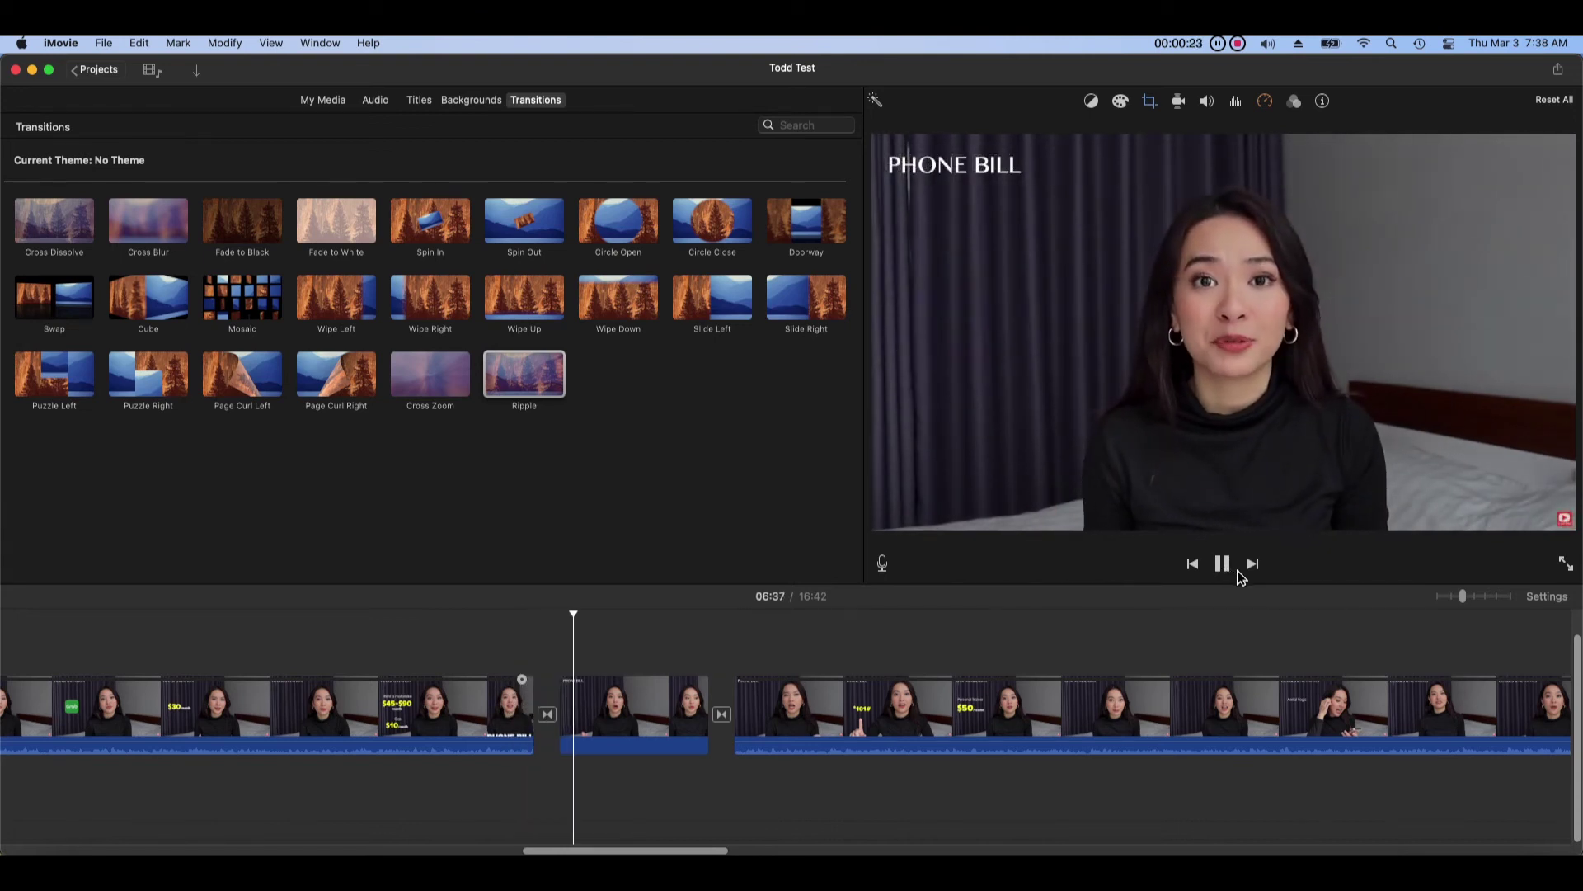
pyautogui.click(736, 643)
pyautogui.click(1223, 564)
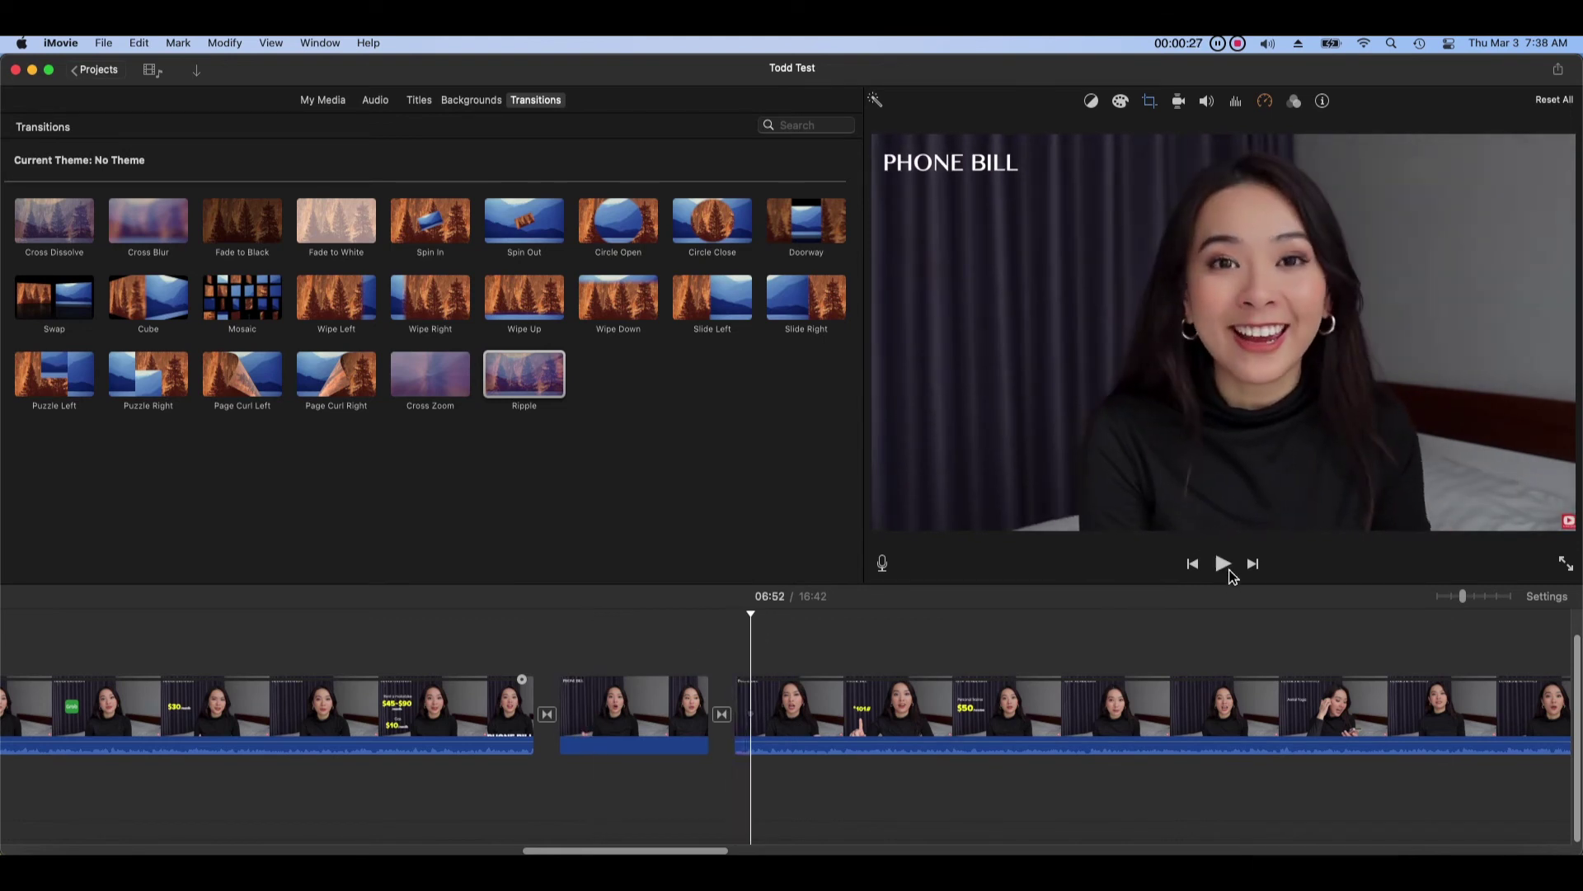
# Step: Set the Cross Dissolve transition's duration to 10 s and apply it to that transition only
pyautogui.click(548, 718)
pyautogui.click(551, 719)
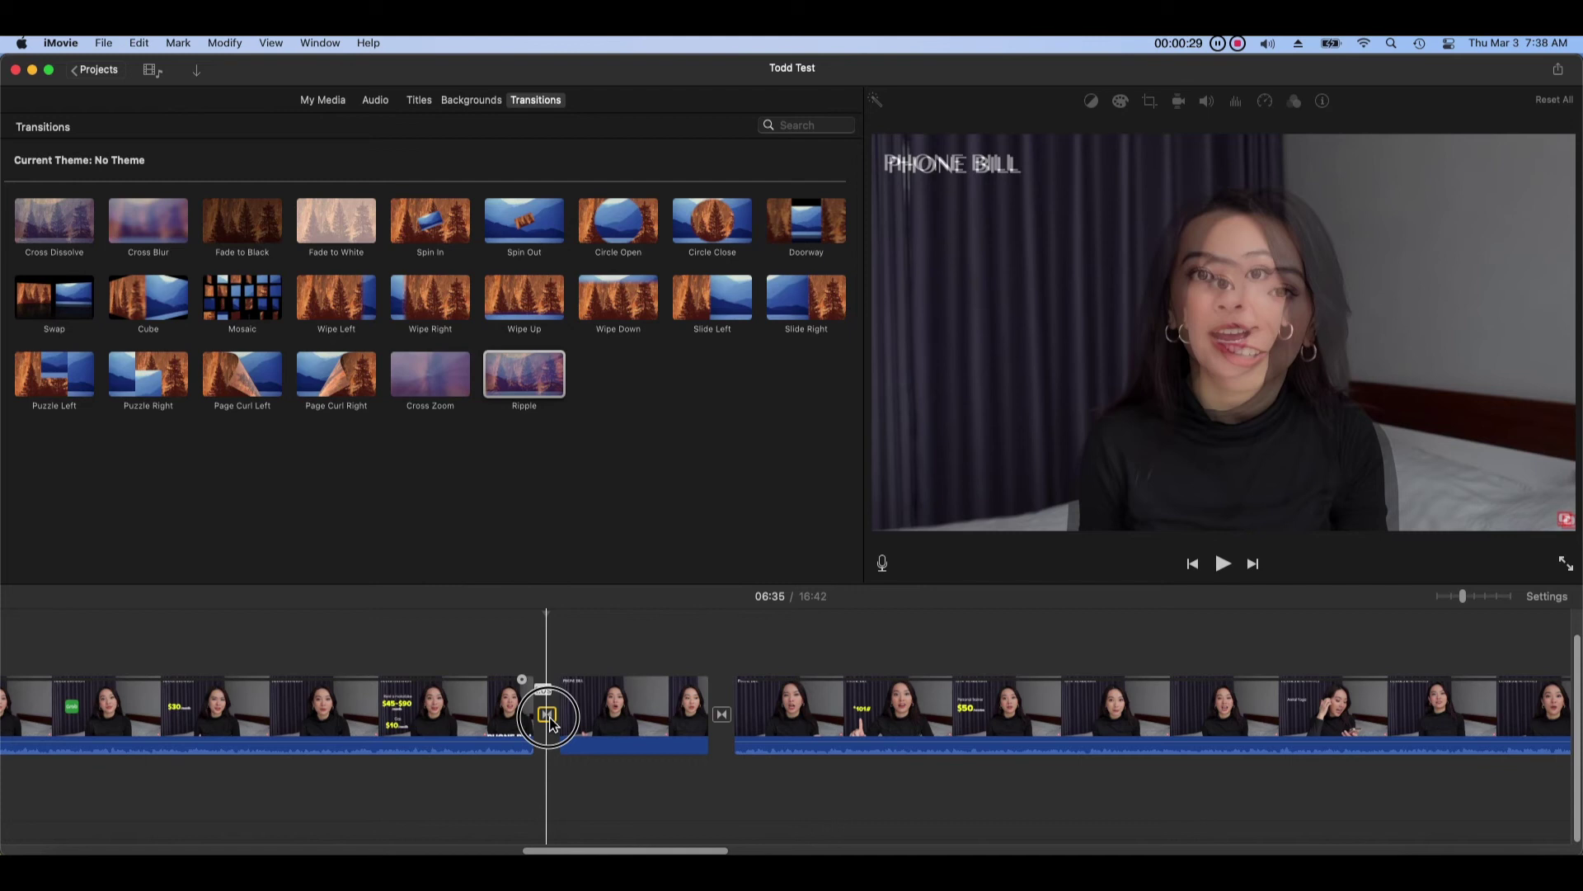
pyautogui.doubleClick(550, 719)
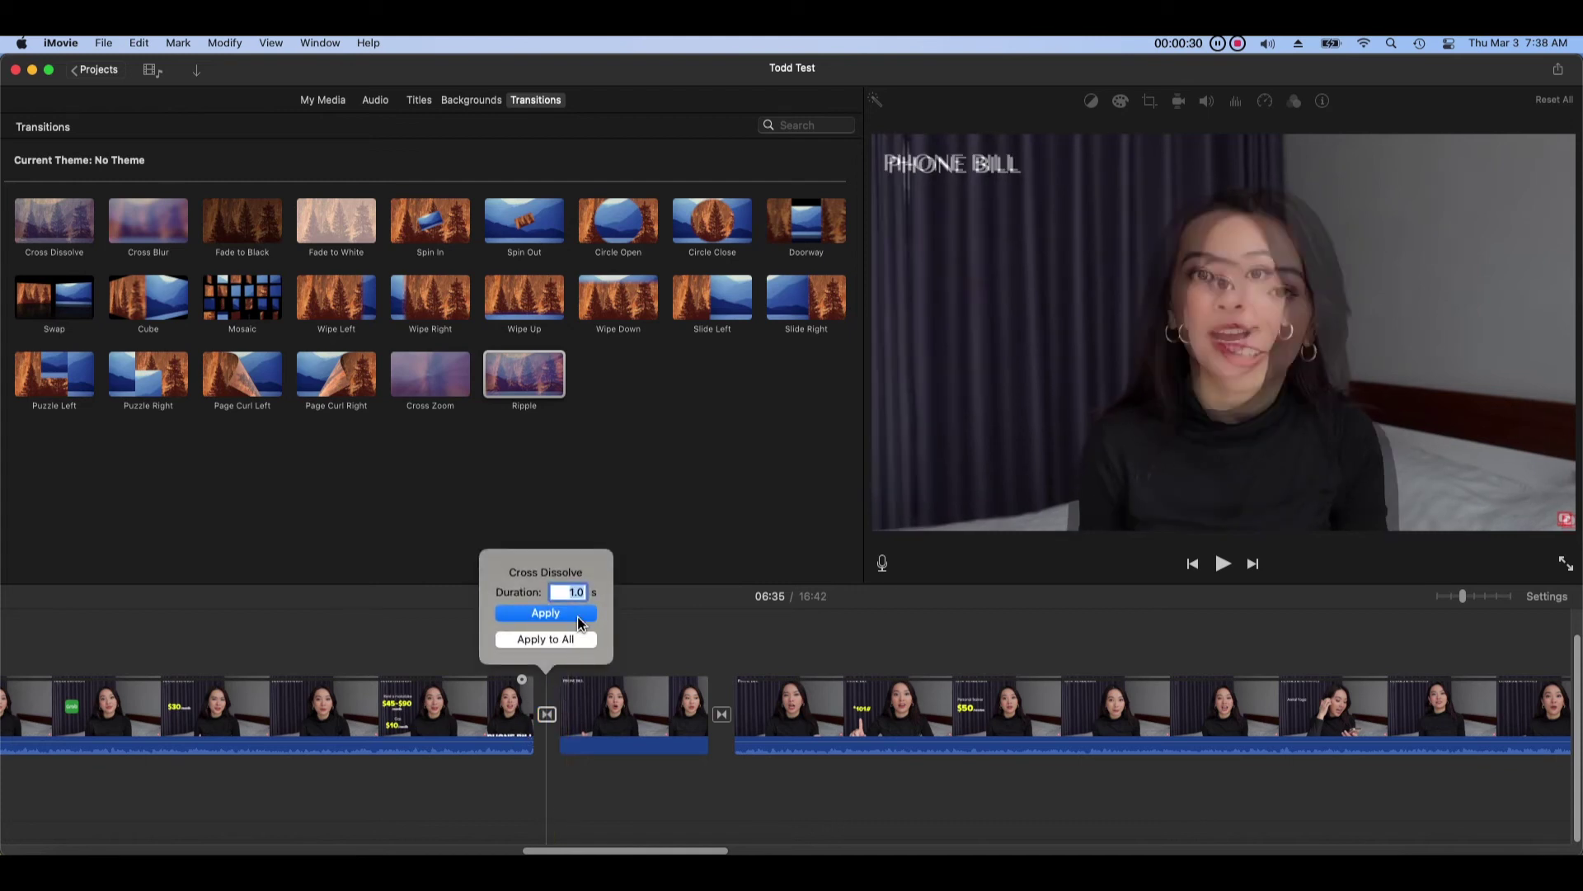
pyautogui.write('10')
pyautogui.click(581, 613)
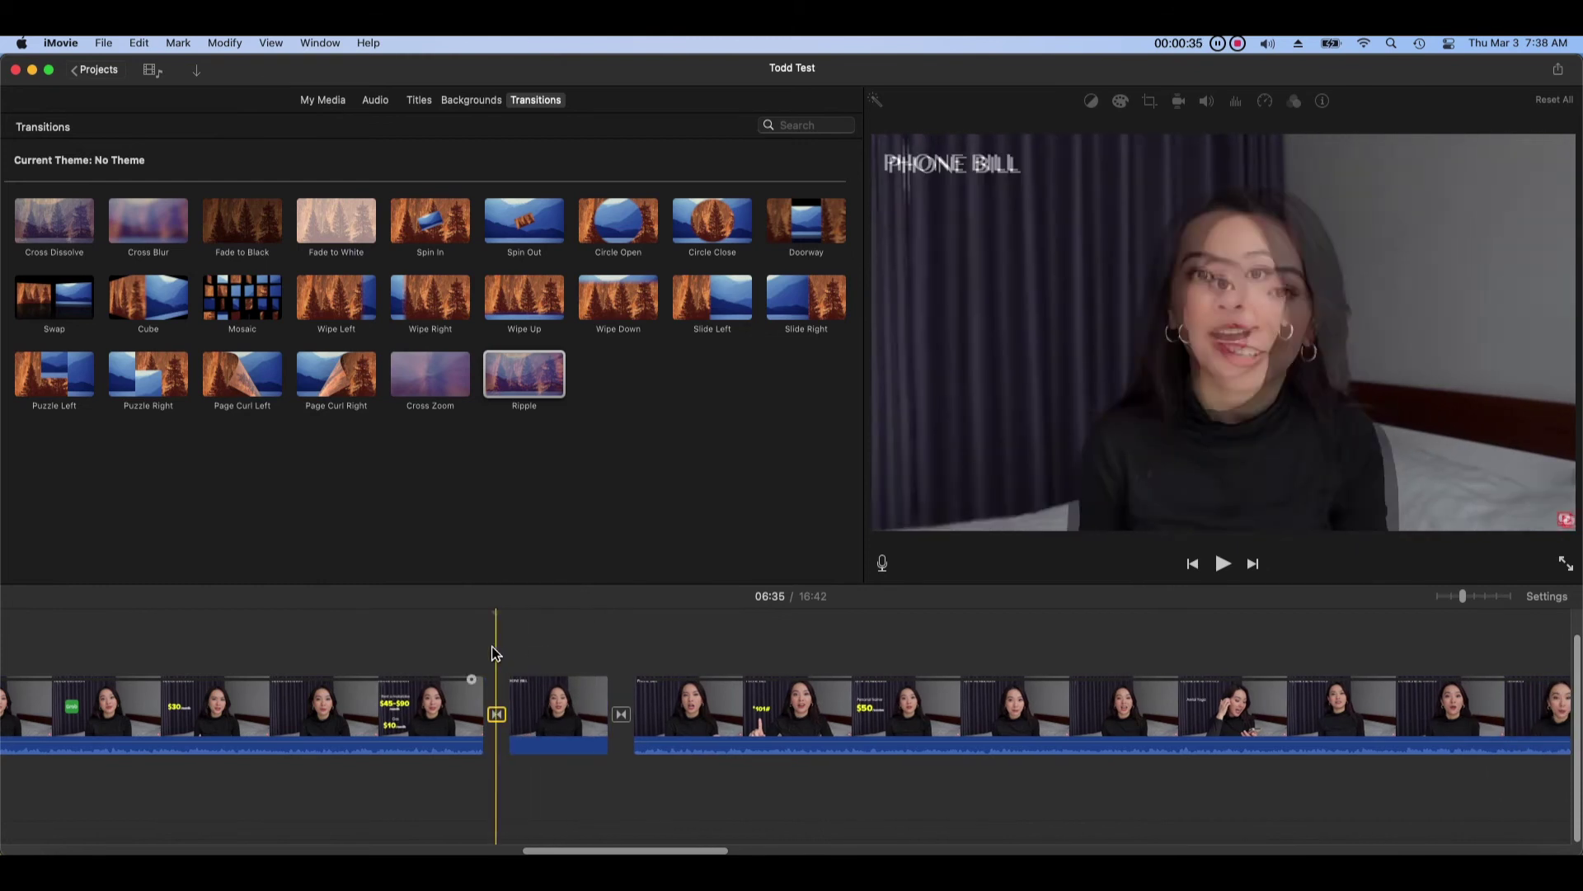
# Step: Play back the lengthened Cross Dissolve and the Ripple transition after it
pyautogui.click(472, 643)
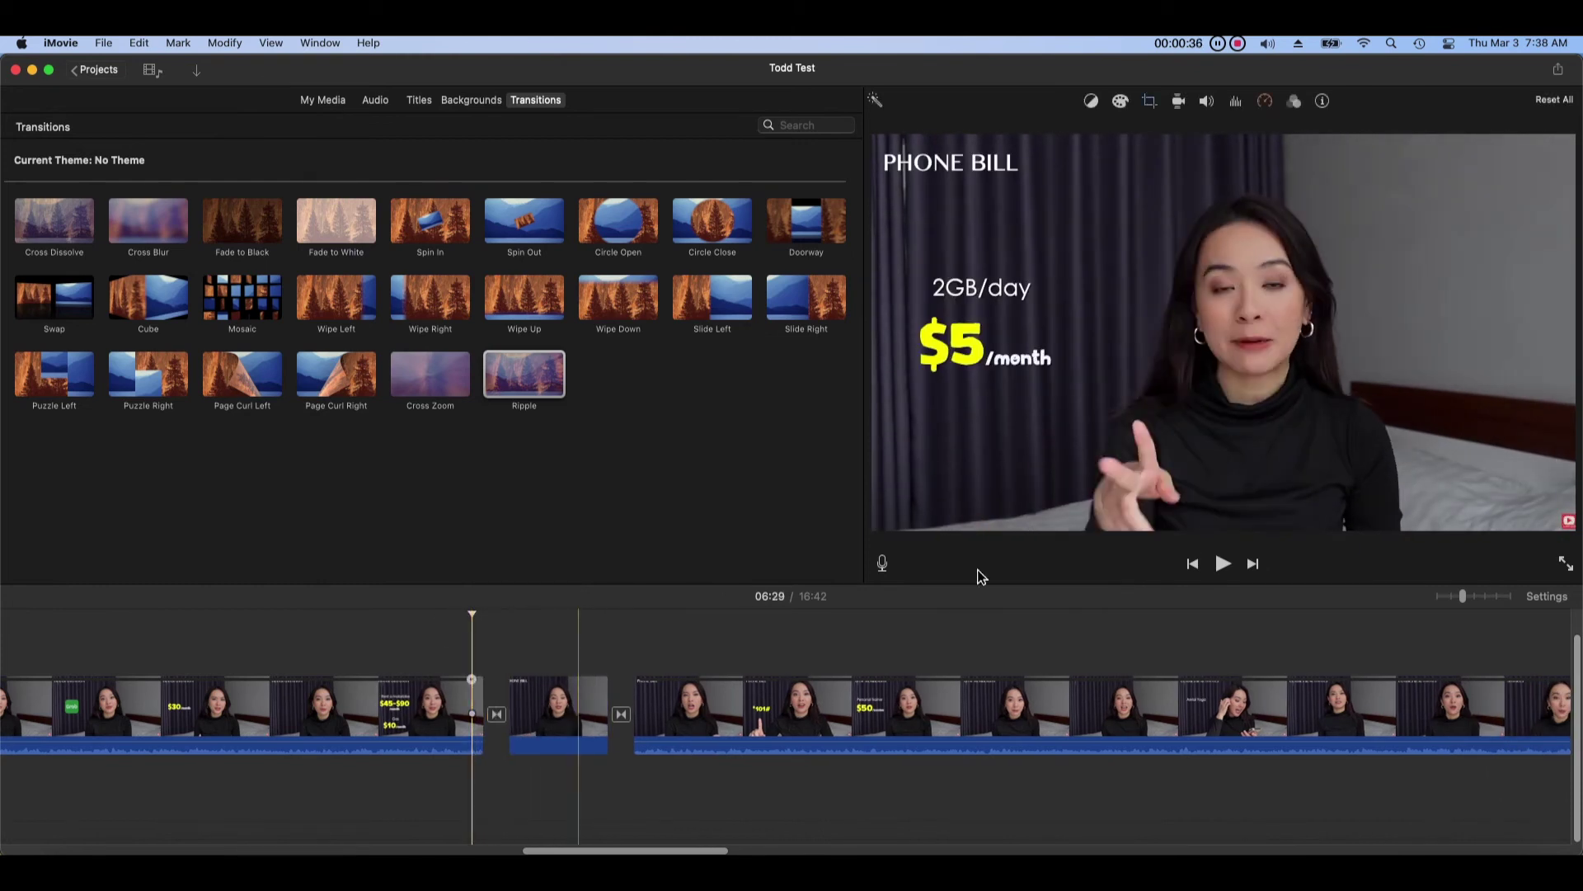
pyautogui.click(1223, 564)
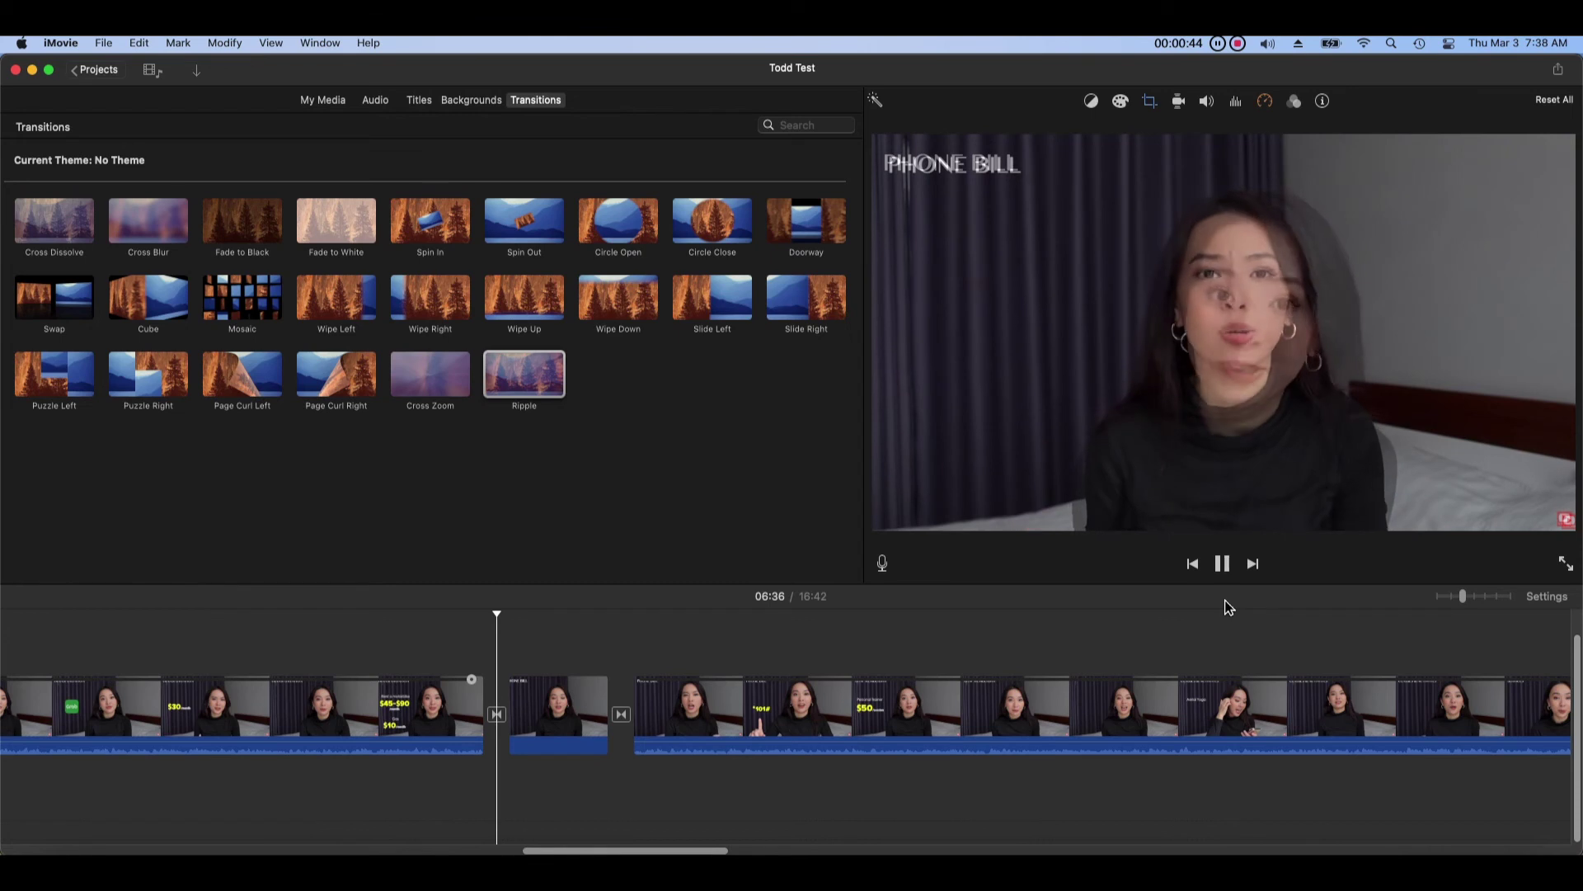
pyautogui.click(1226, 606)
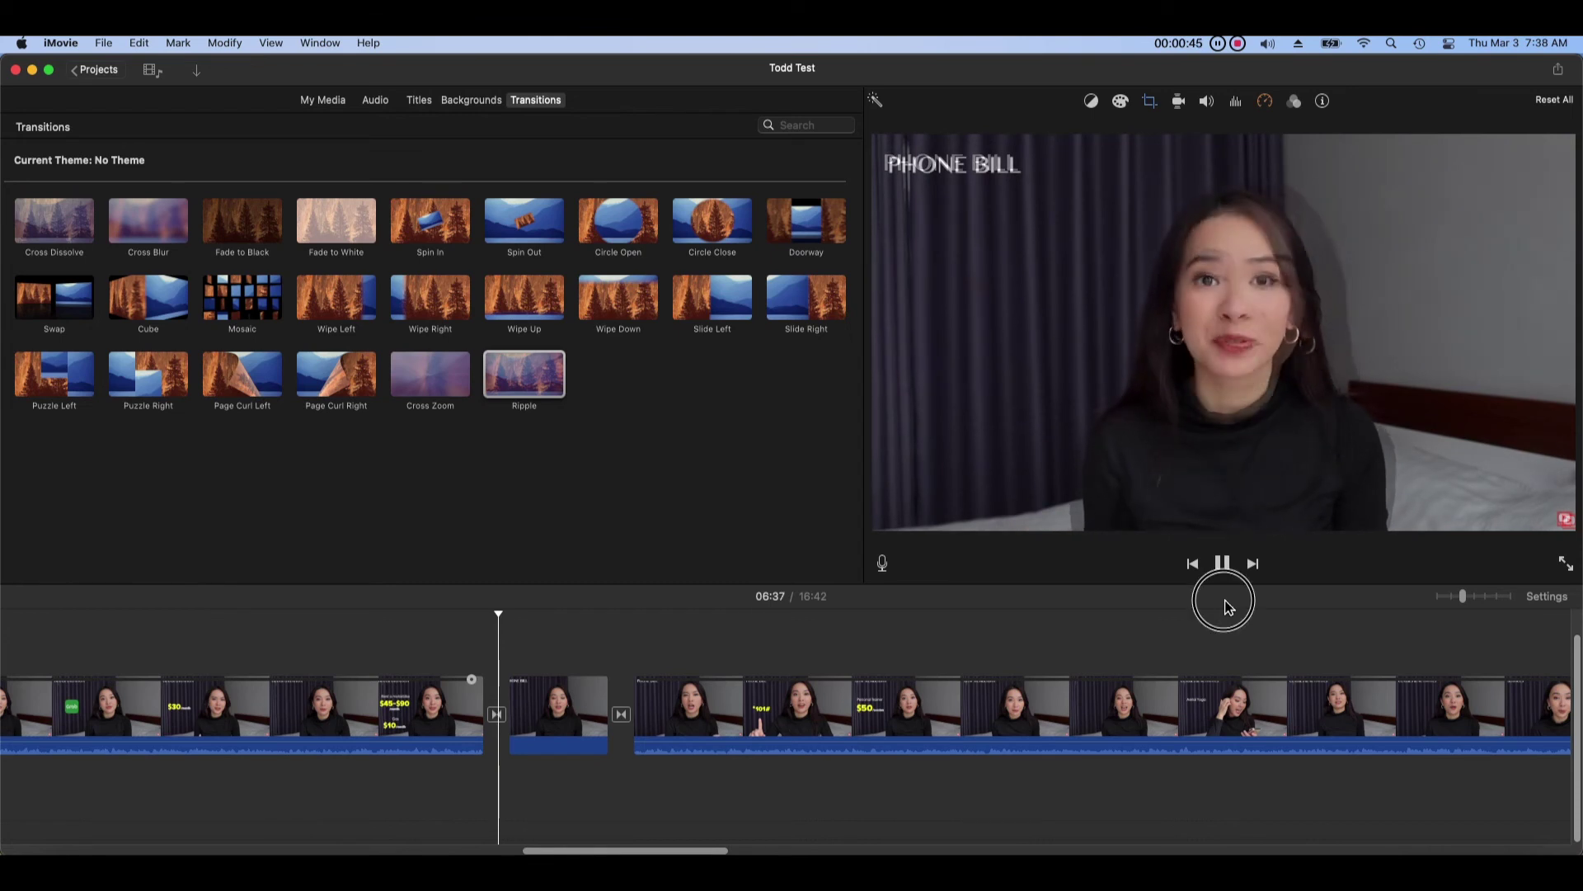
pyautogui.click(600, 640)
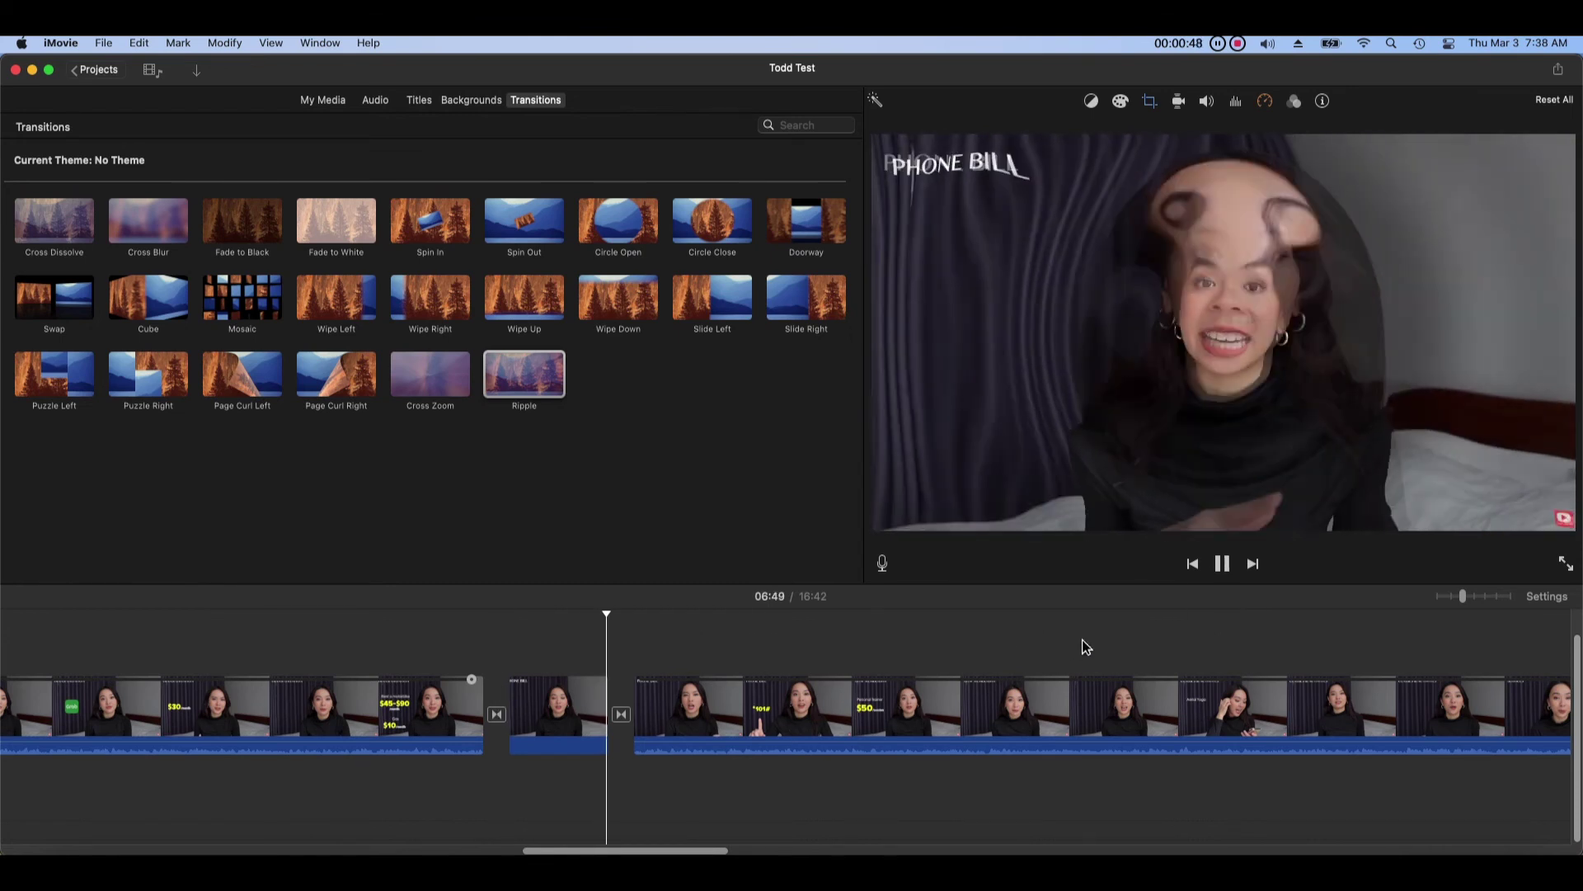
pyautogui.click(1223, 564)
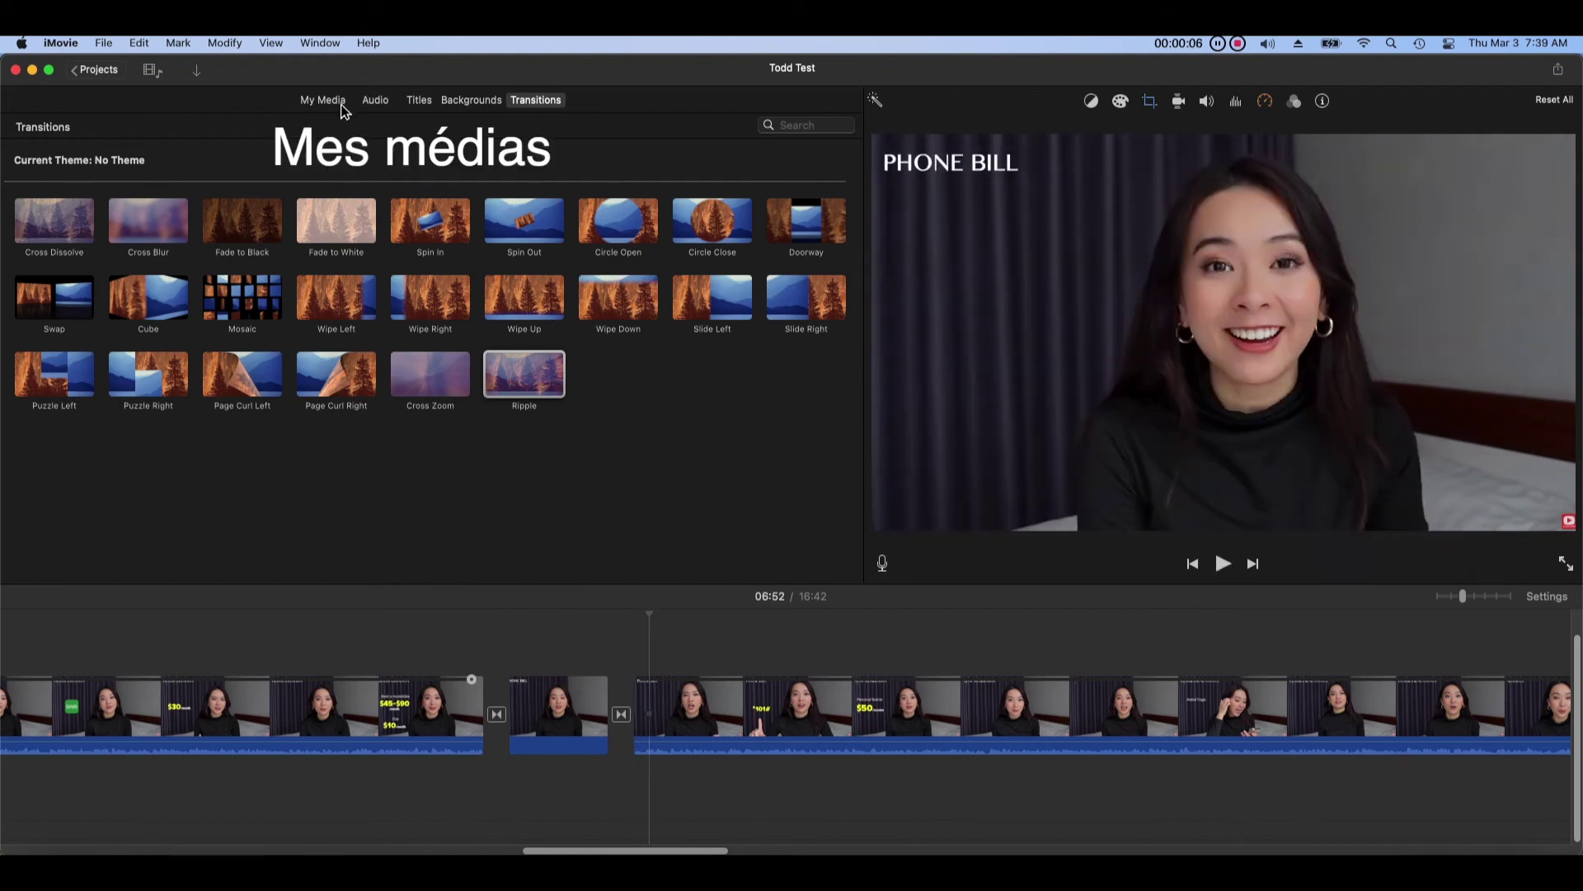
# Step: Add the white boat photo from the Images event to the empty timeline and play it back
pyautogui.click(341, 105)
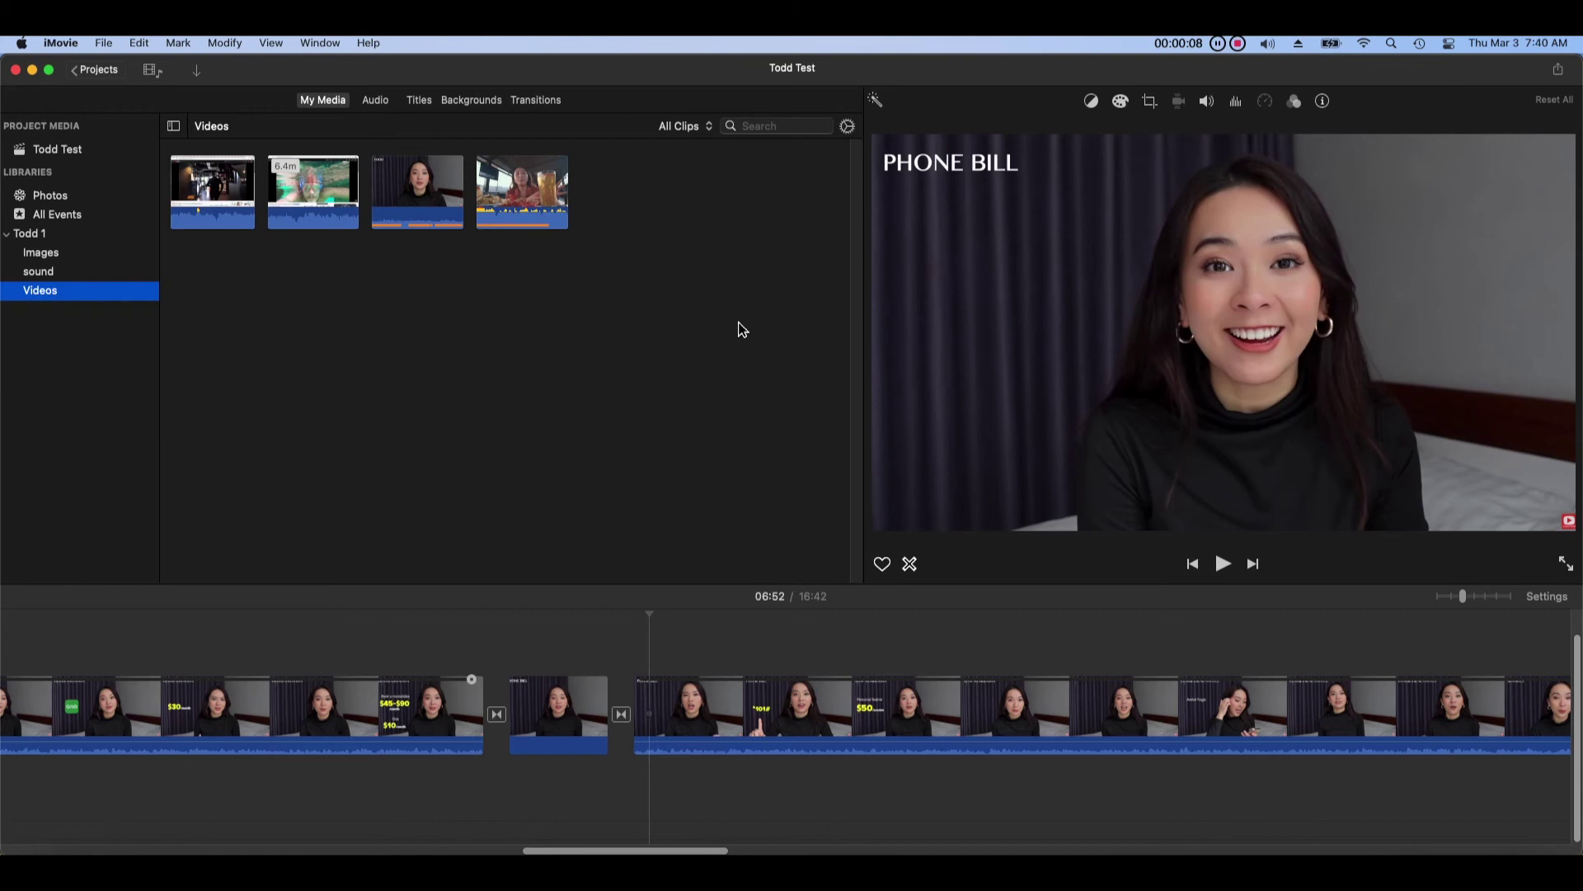
pyautogui.click(744, 334)
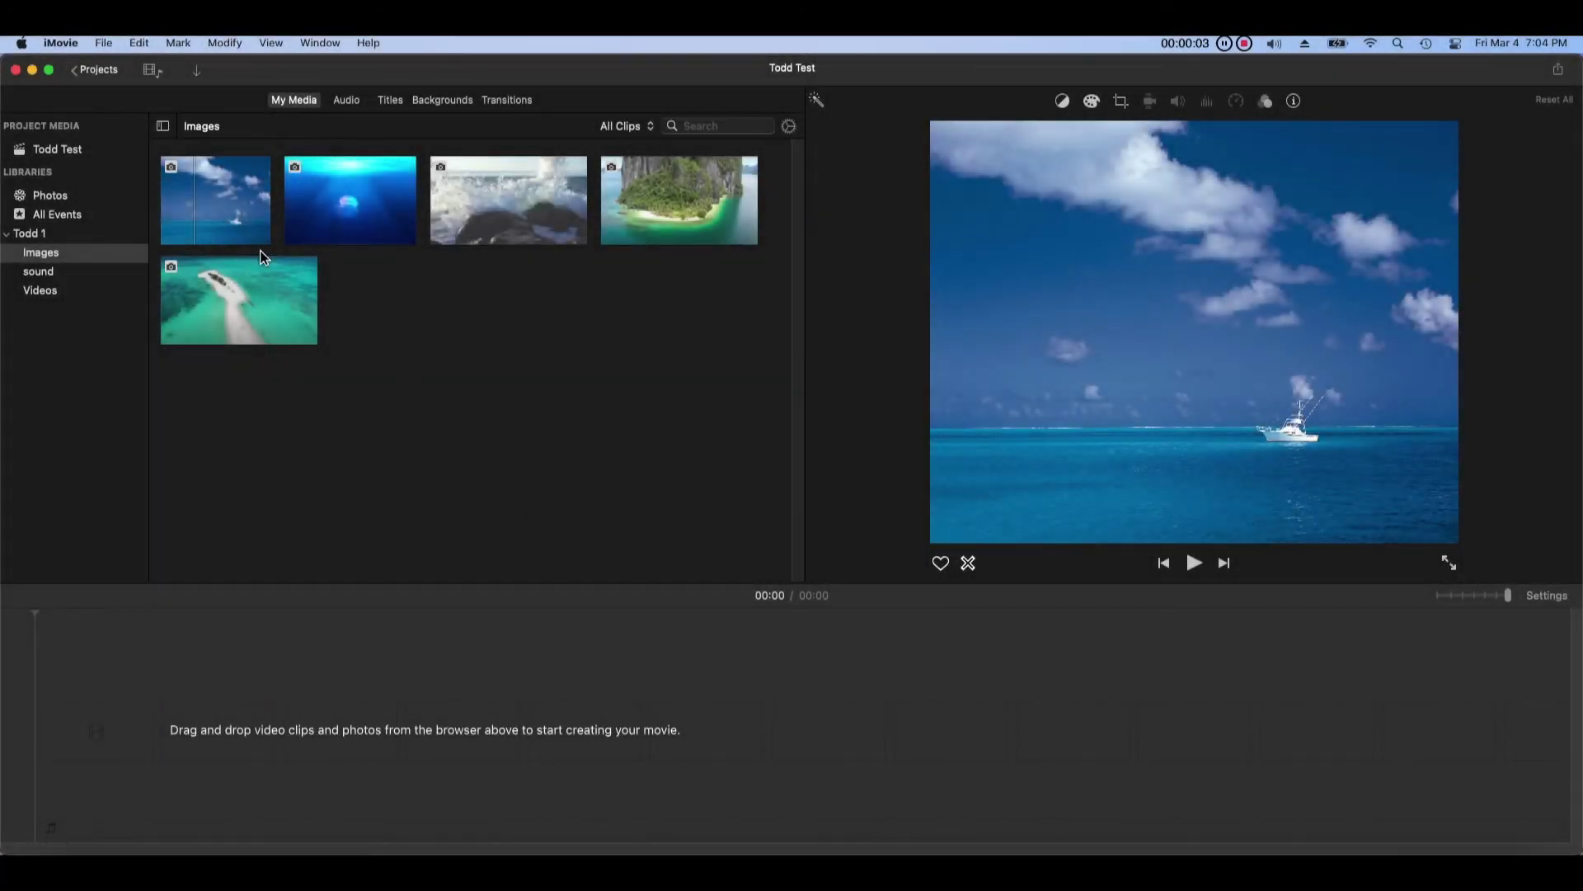
pyautogui.click(234, 214)
pyautogui.click(268, 451)
pyautogui.moveTo(268, 451); pyautogui.dragTo(145, 714)
pyautogui.click(96, 640)
pyautogui.click(1194, 564)
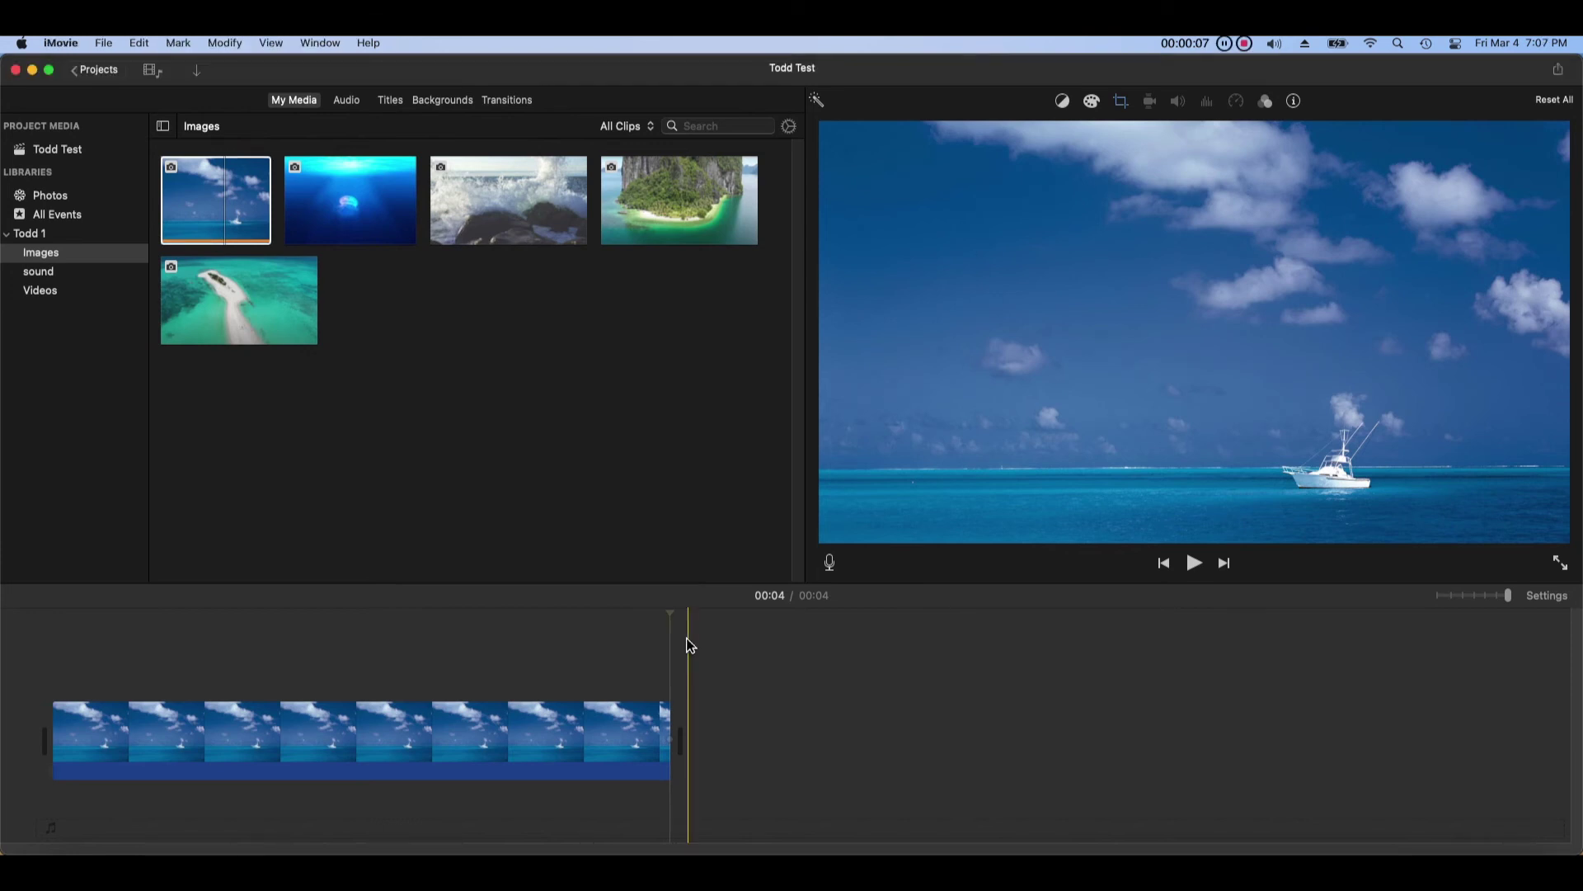
# Step: Change the boat photo's crop style from Ken Burns to Fit
pyautogui.click(437, 742)
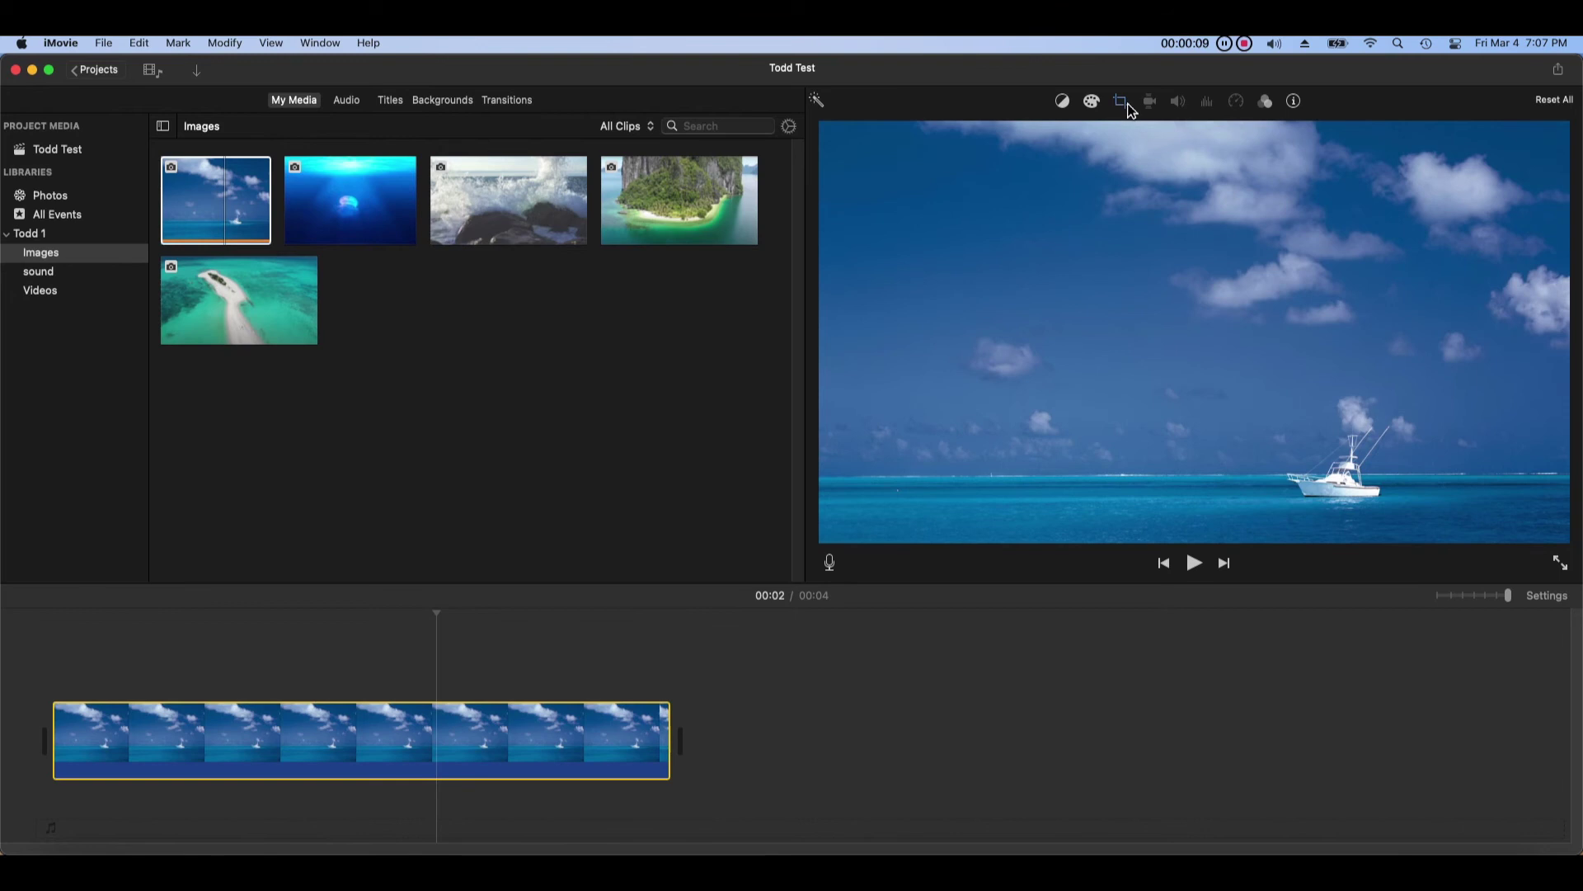
pyautogui.click(1132, 110)
pyautogui.click(1131, 110)
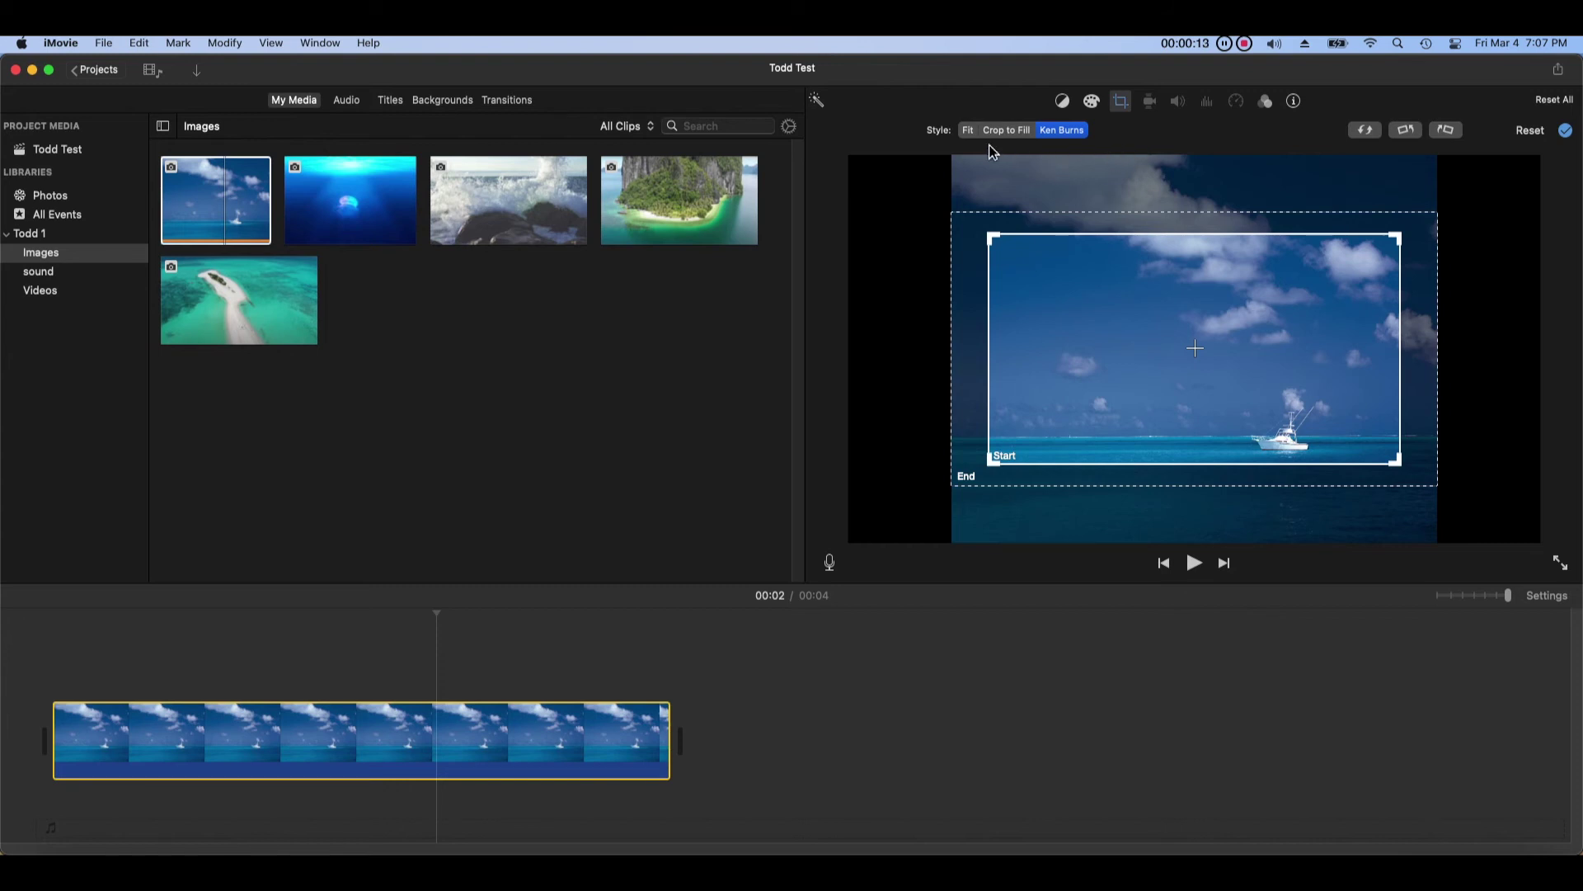
pyautogui.click(968, 133)
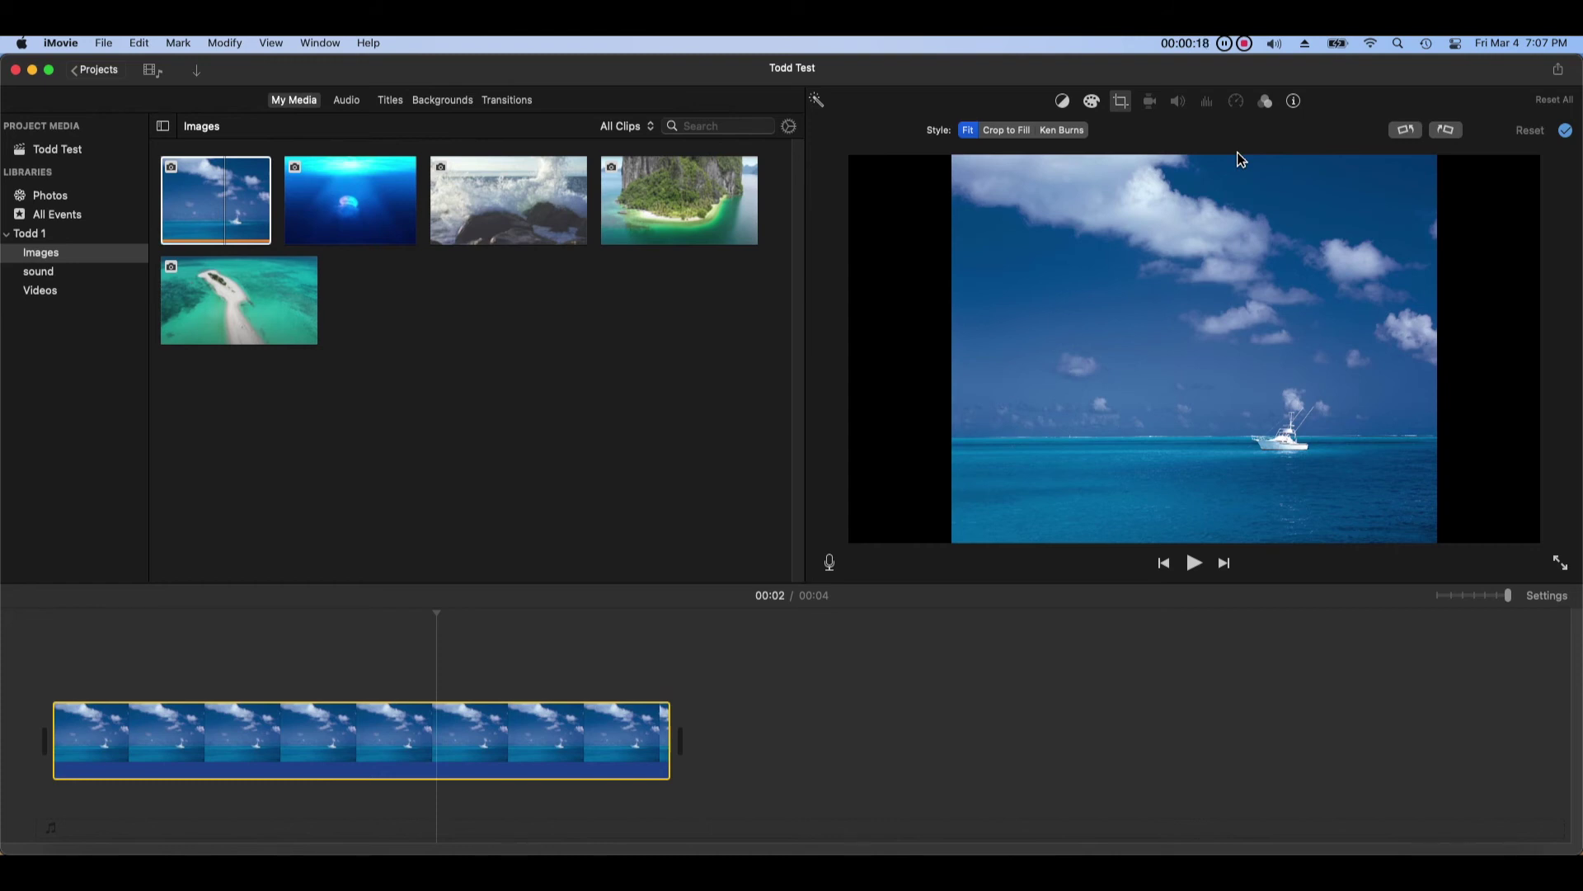
# Step: Play back the boat photo from near its start to check the Fit framing
pyautogui.click(95, 643)
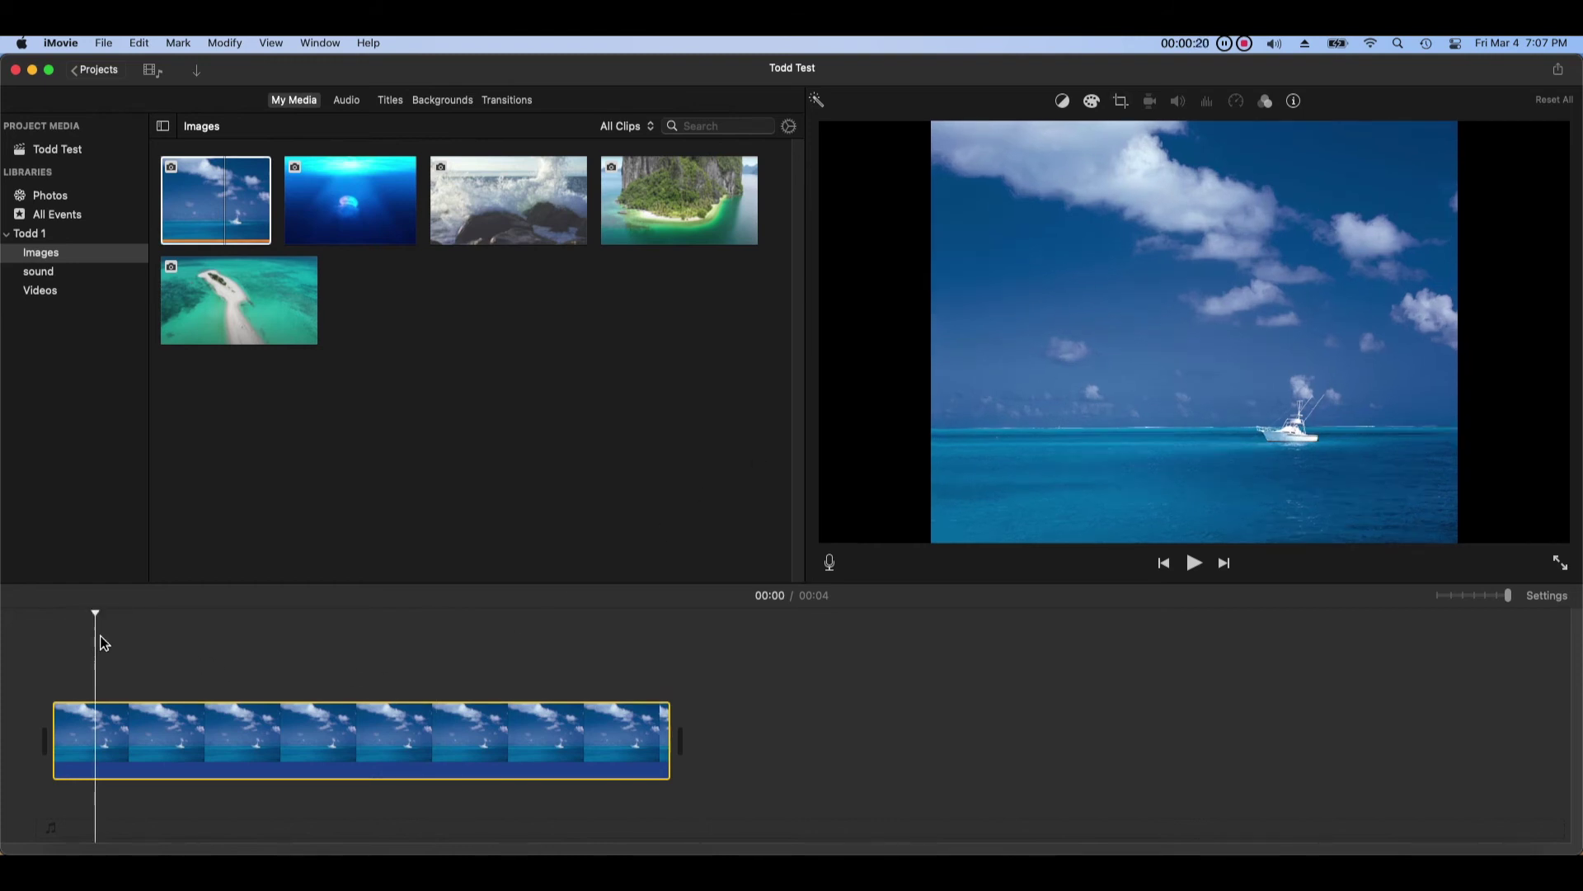
pyautogui.click(1194, 566)
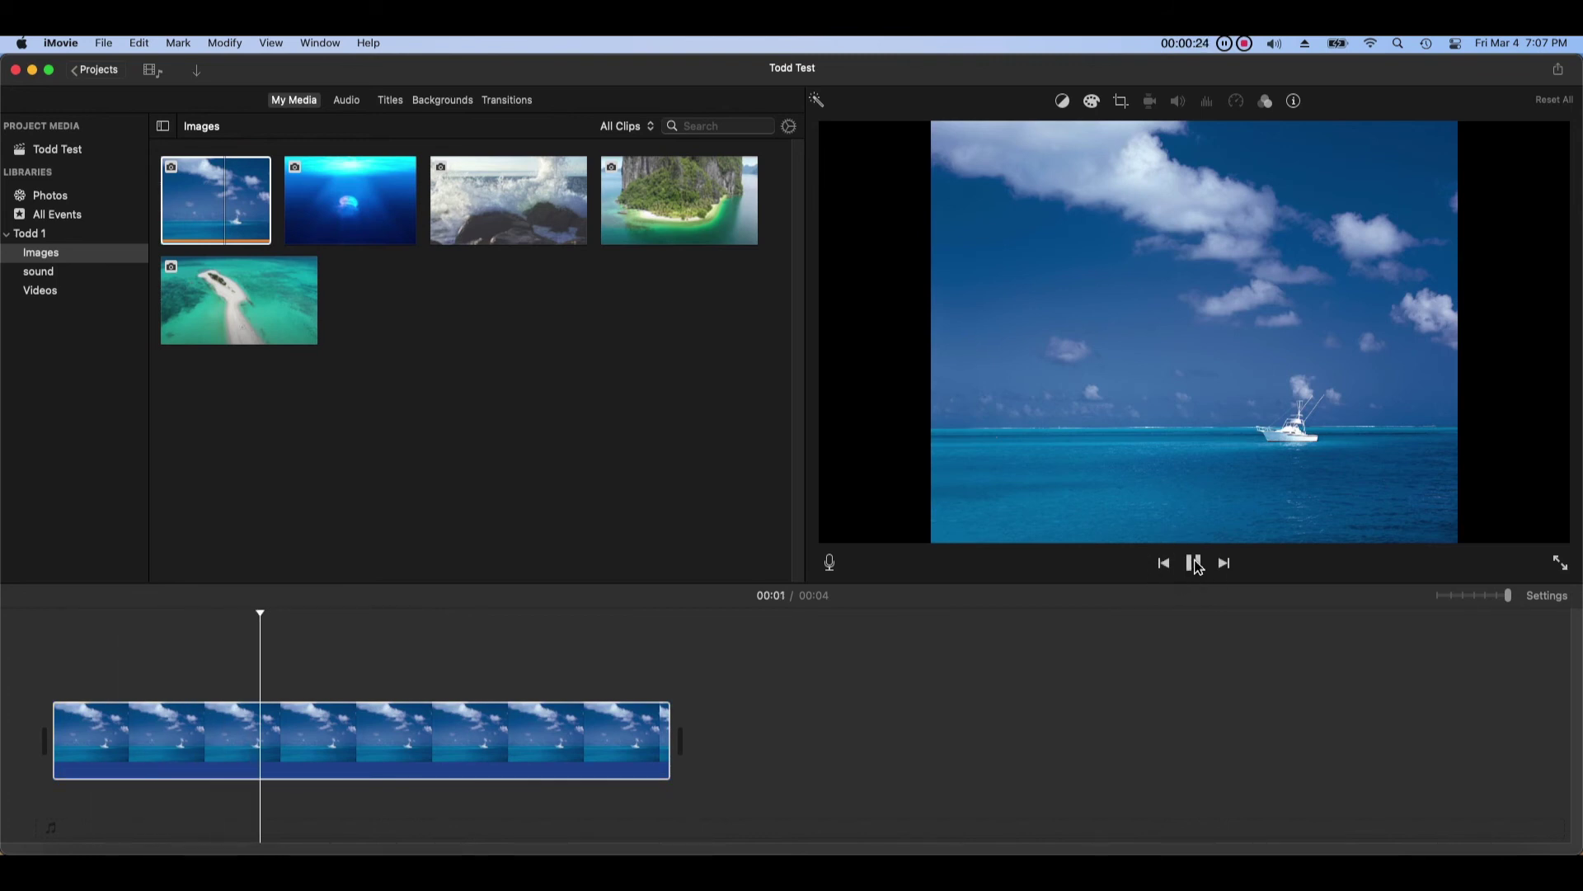
pyautogui.click(1200, 566)
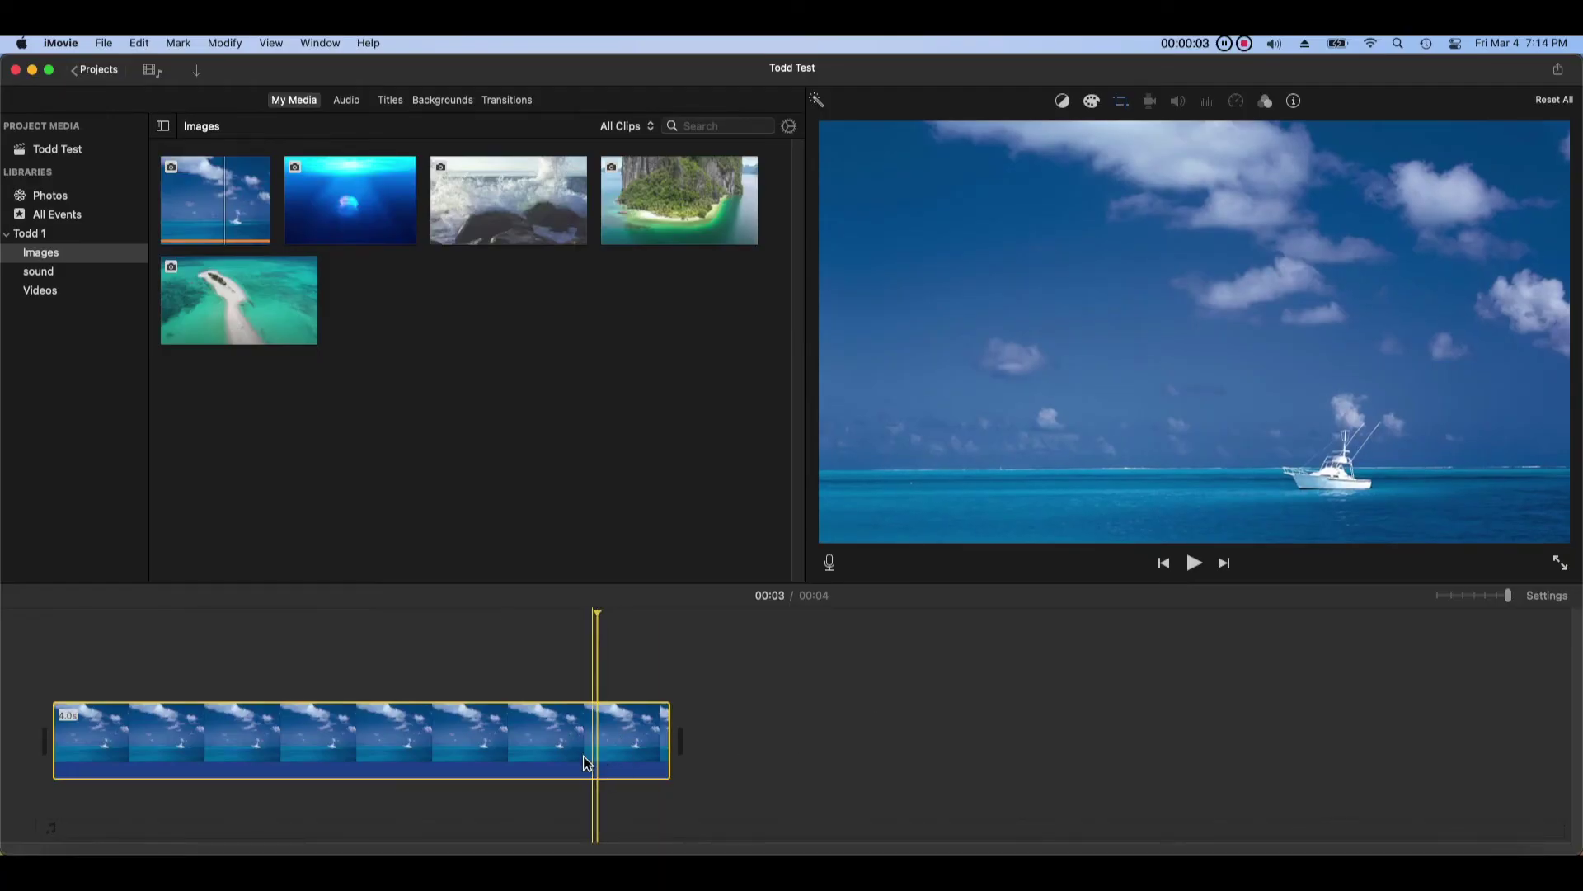
# Step: Replace the boat photo in the timeline with the jellyfish photo from the Images event and trim its end to about 3 s
pyautogui.click(555, 753)
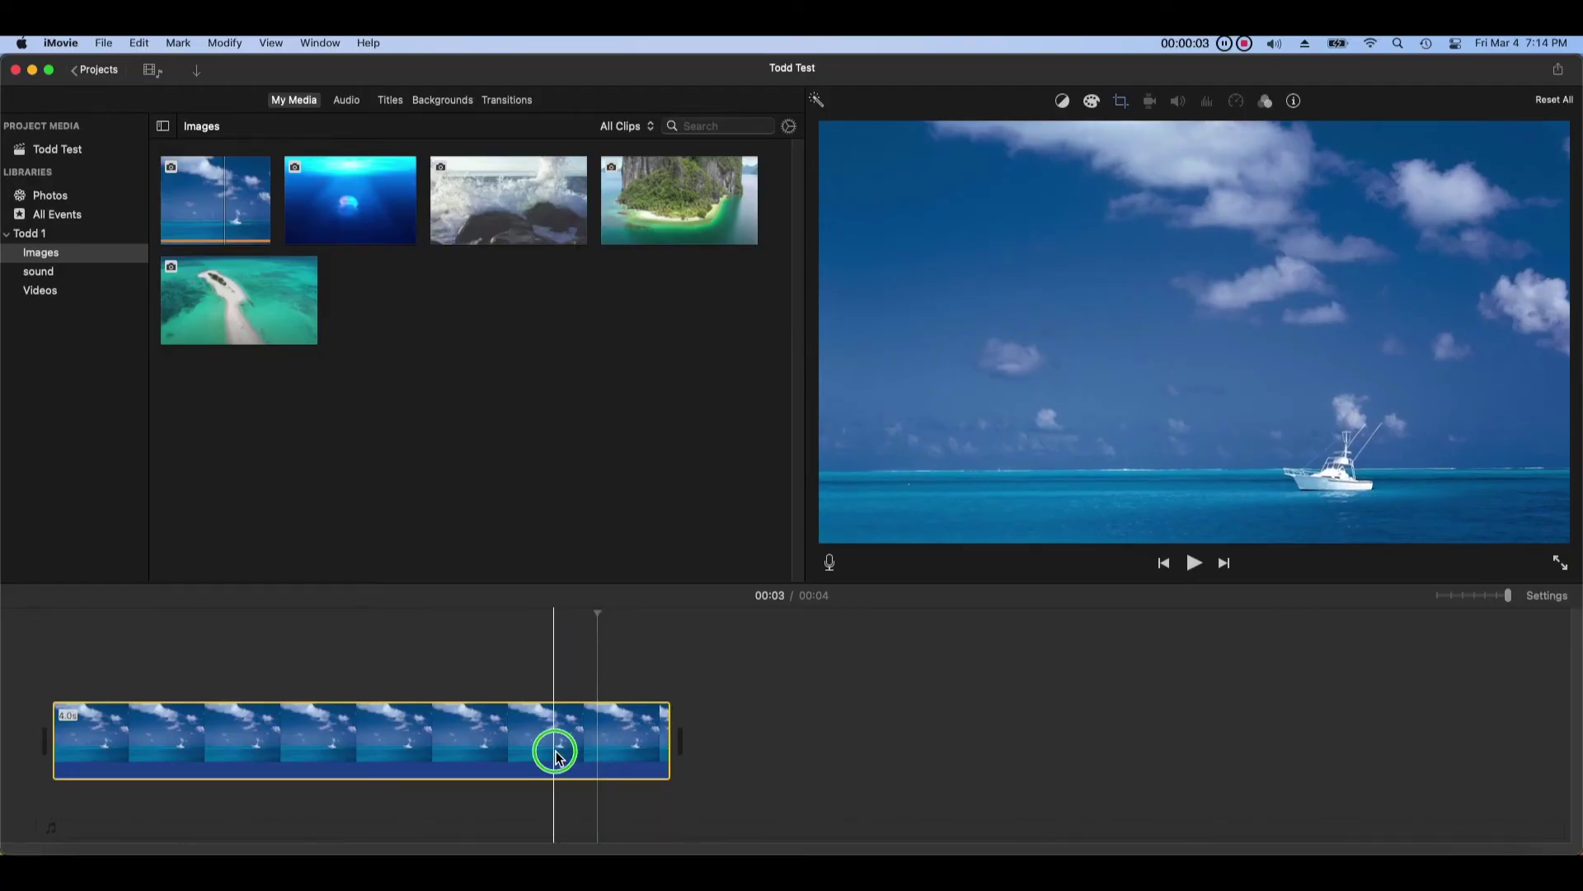
pyautogui.rightClick(555, 753)
pyautogui.click(601, 651)
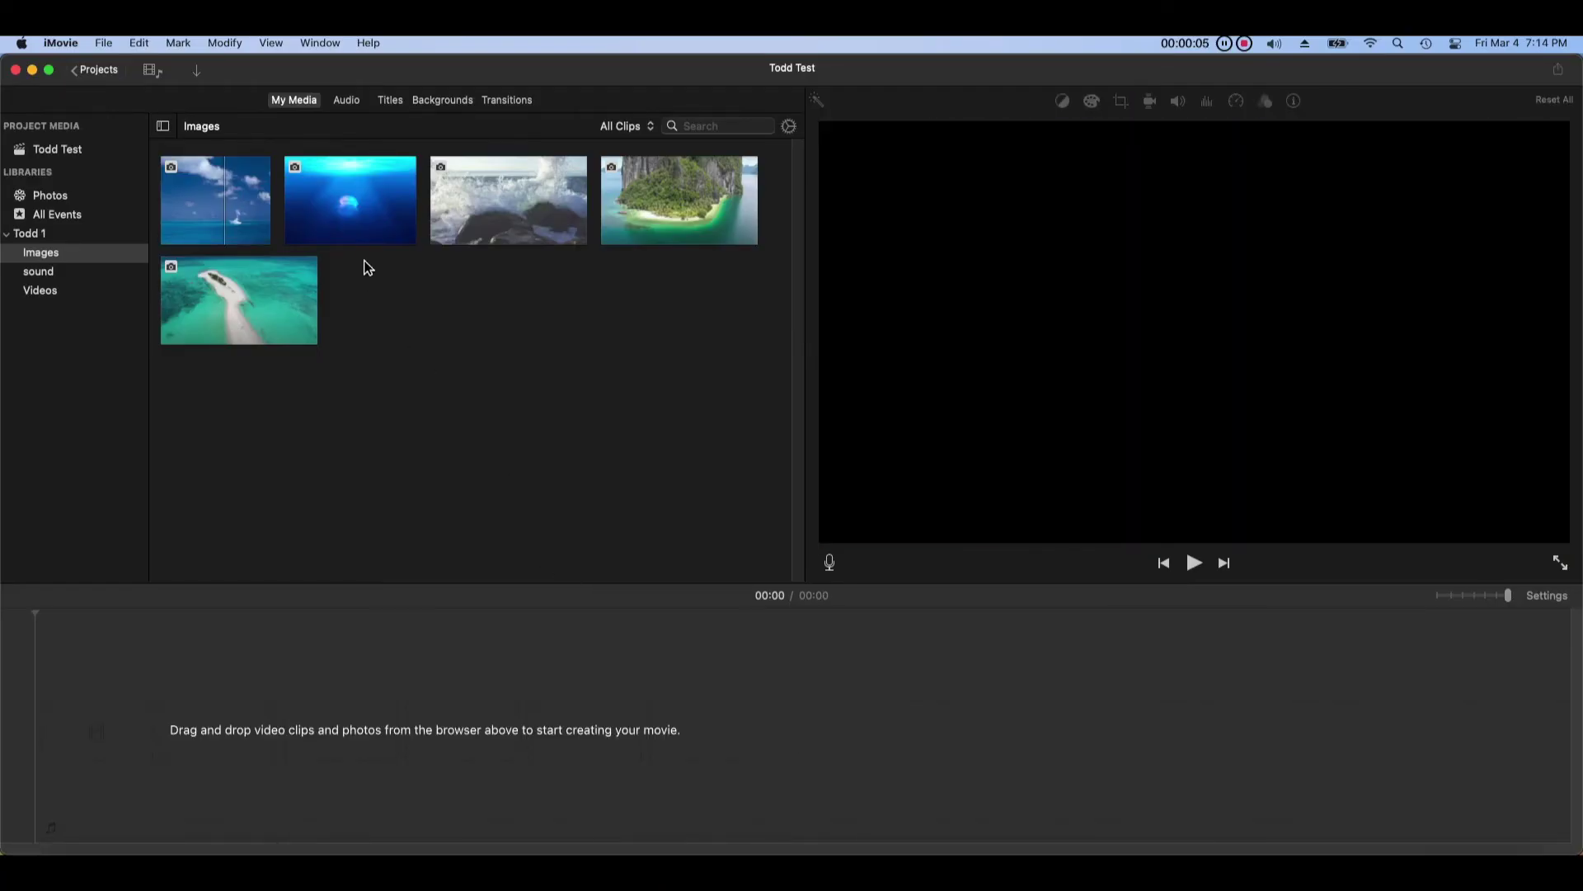
pyautogui.moveTo(332, 206); pyautogui.dragTo(381, 683)
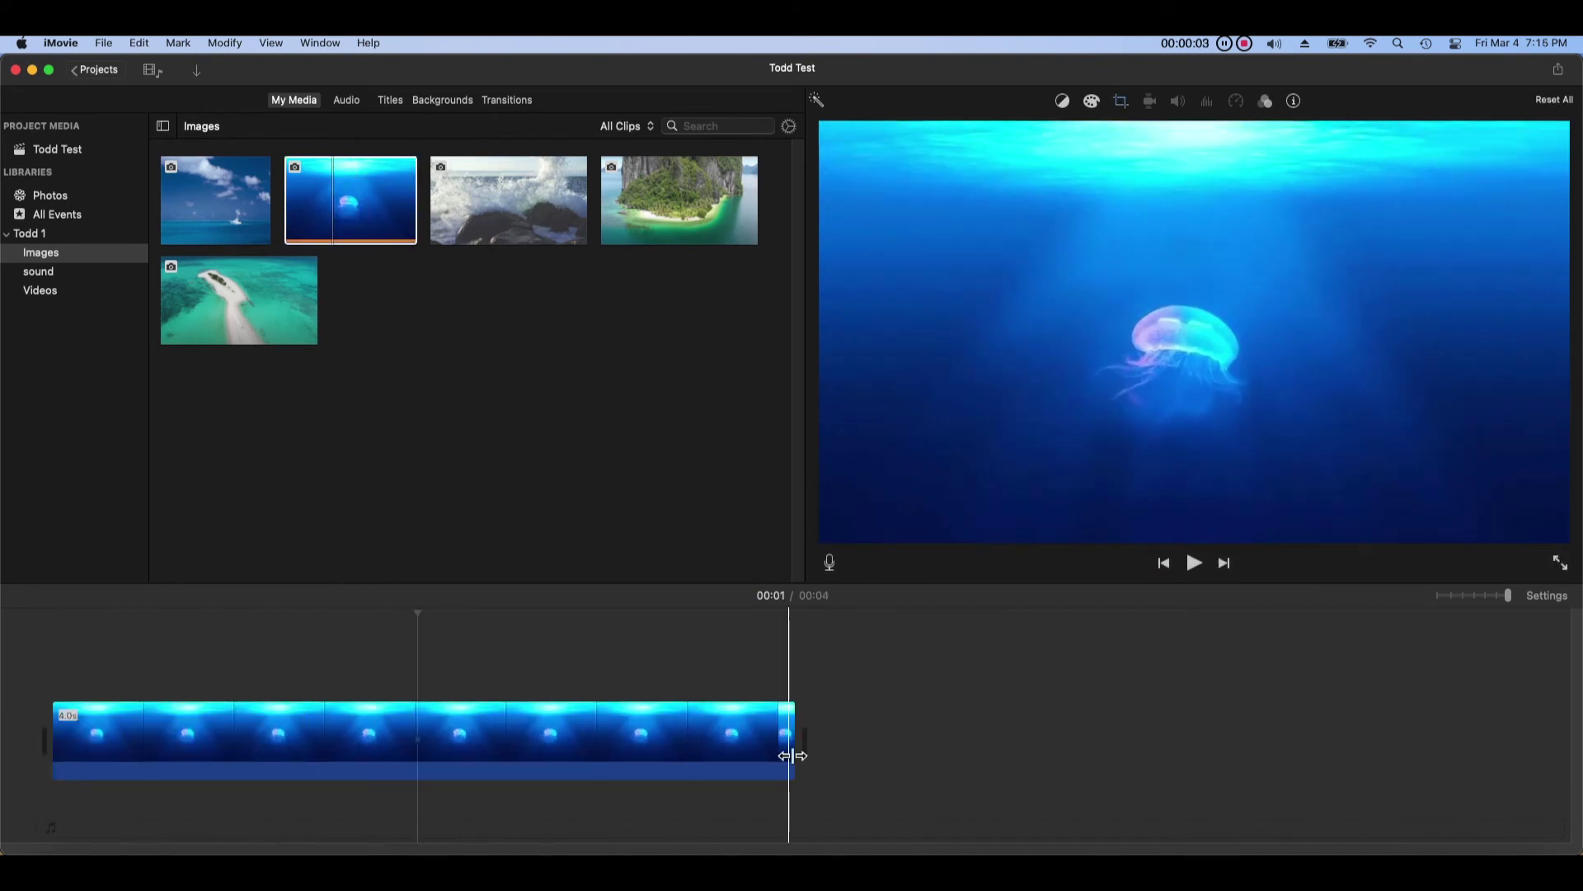
pyautogui.moveTo(792, 756); pyautogui.dragTo(646, 746)
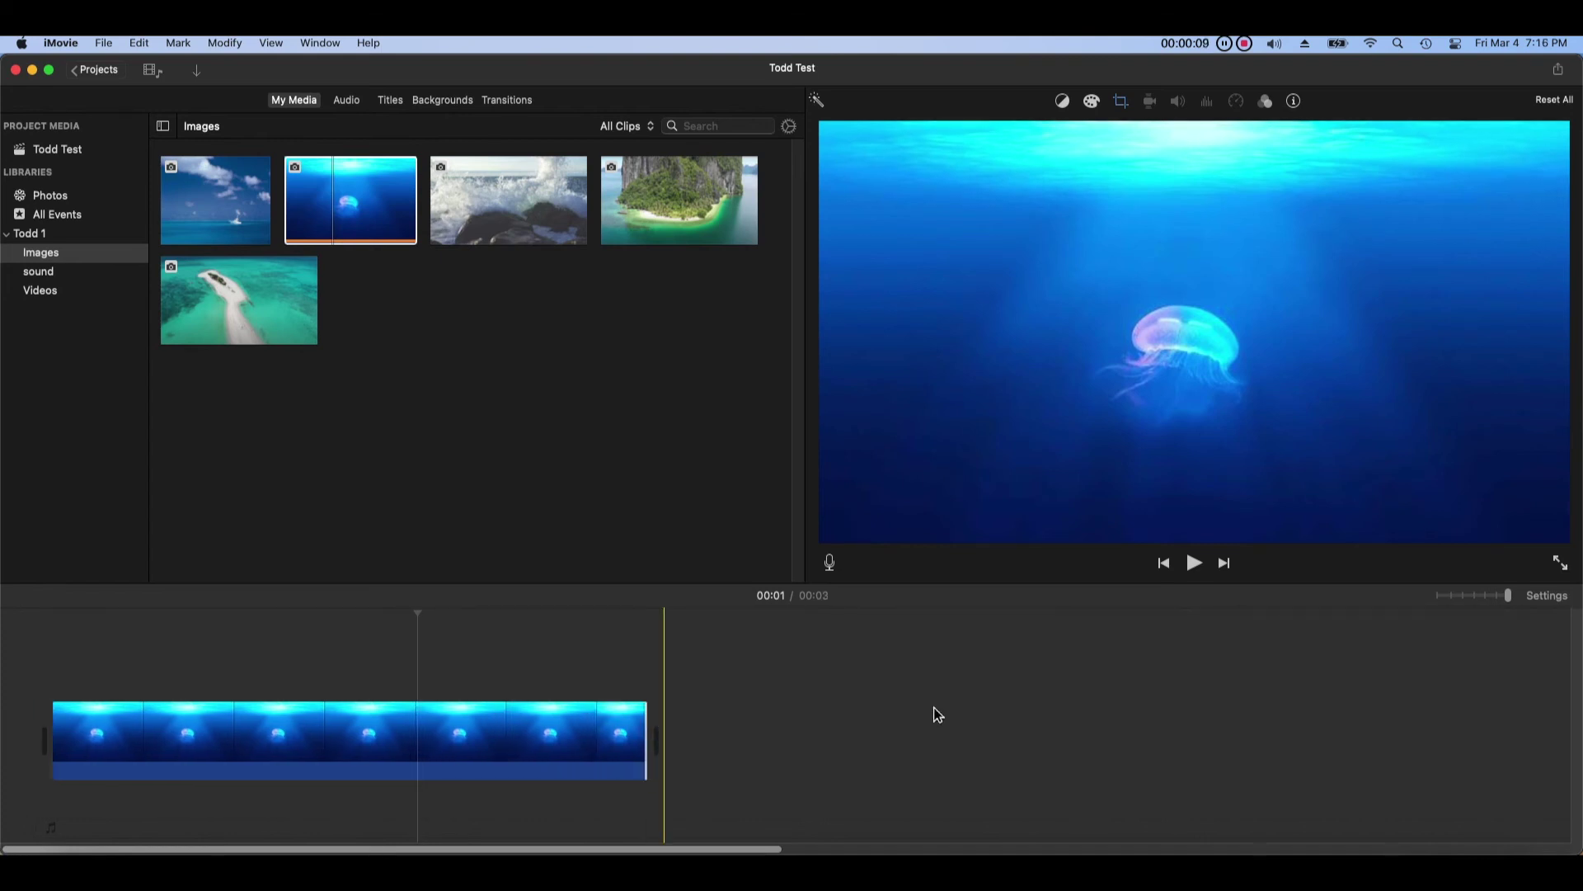
# Step: Shrink the jellyfish photo's Ken Burns start frame toward the upper-right part of the image and play the clip from the beginning
pyautogui.click(1131, 110)
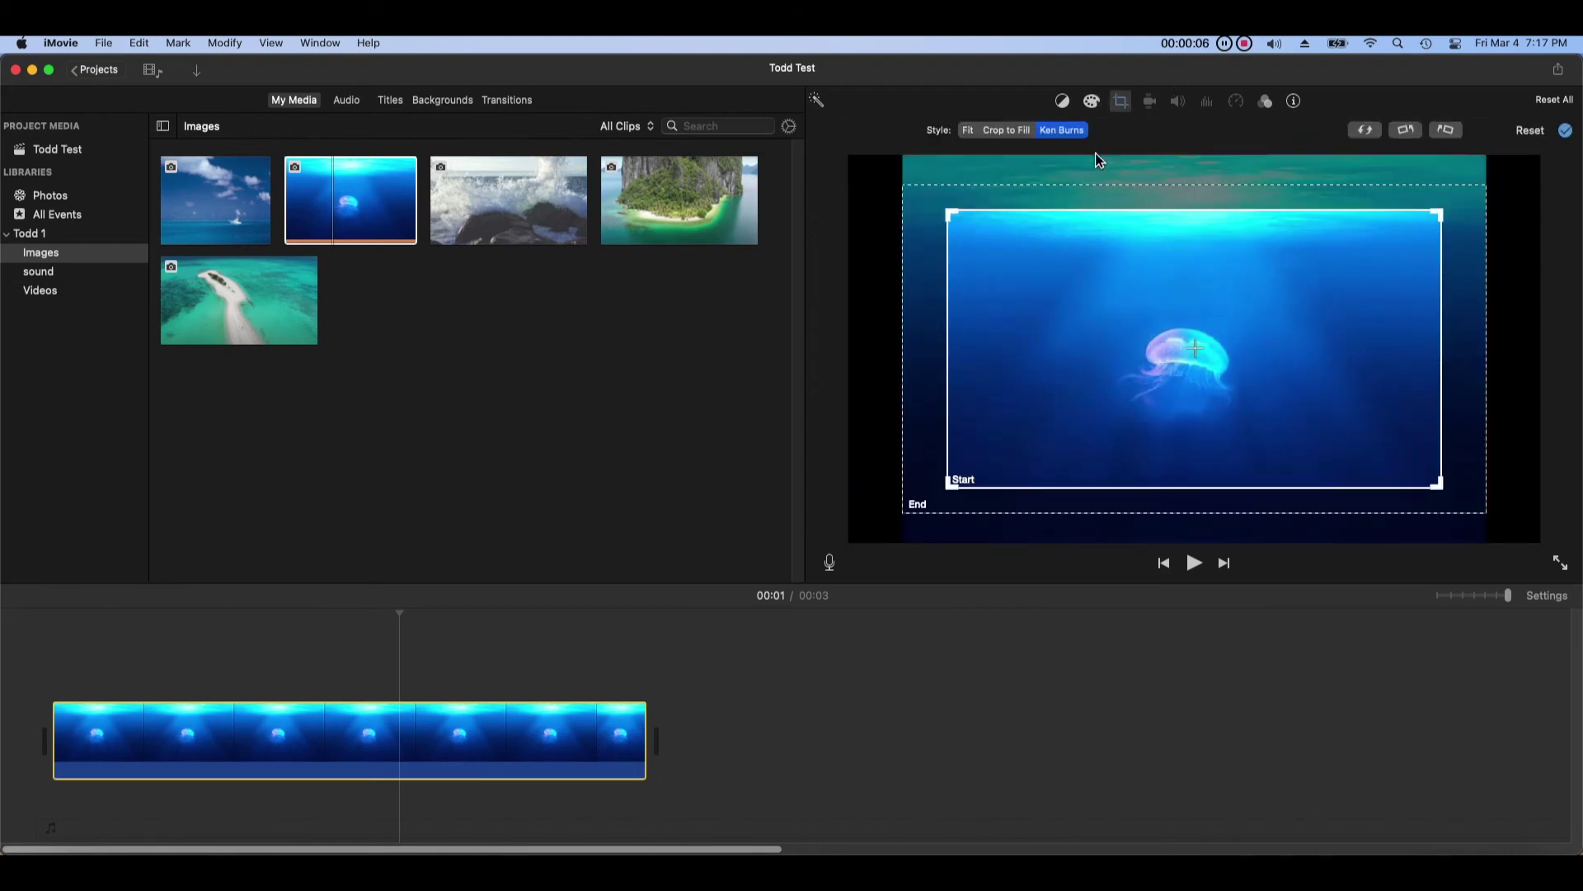
pyautogui.click(1083, 144)
pyautogui.moveTo(953, 487); pyautogui.dragTo(1061, 423)
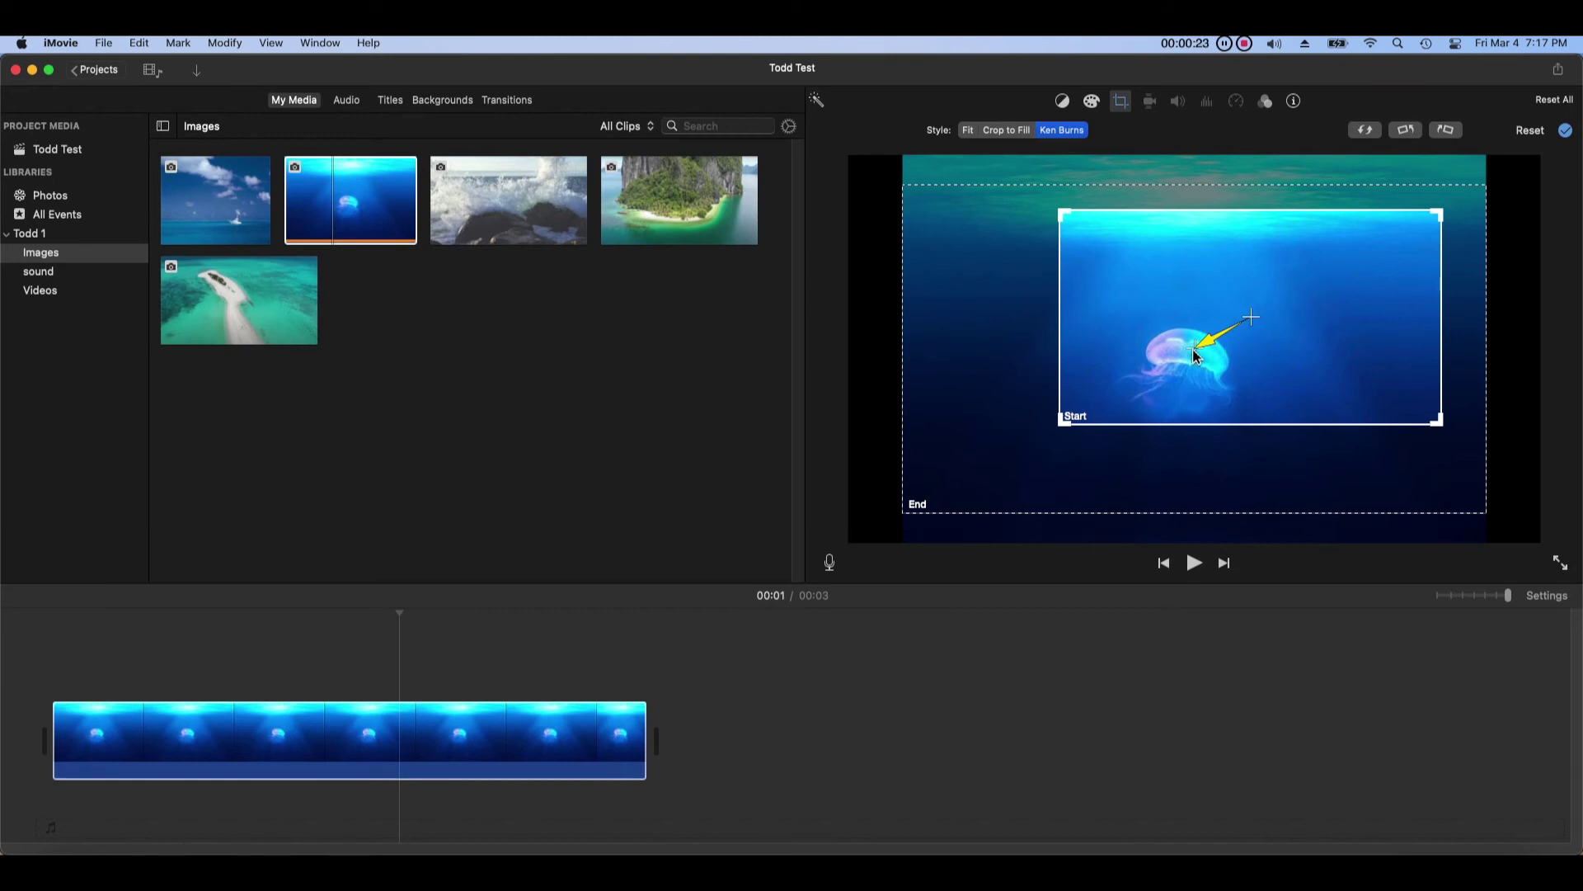
pyautogui.moveTo(1060, 423); pyautogui.dragTo(1129, 382)
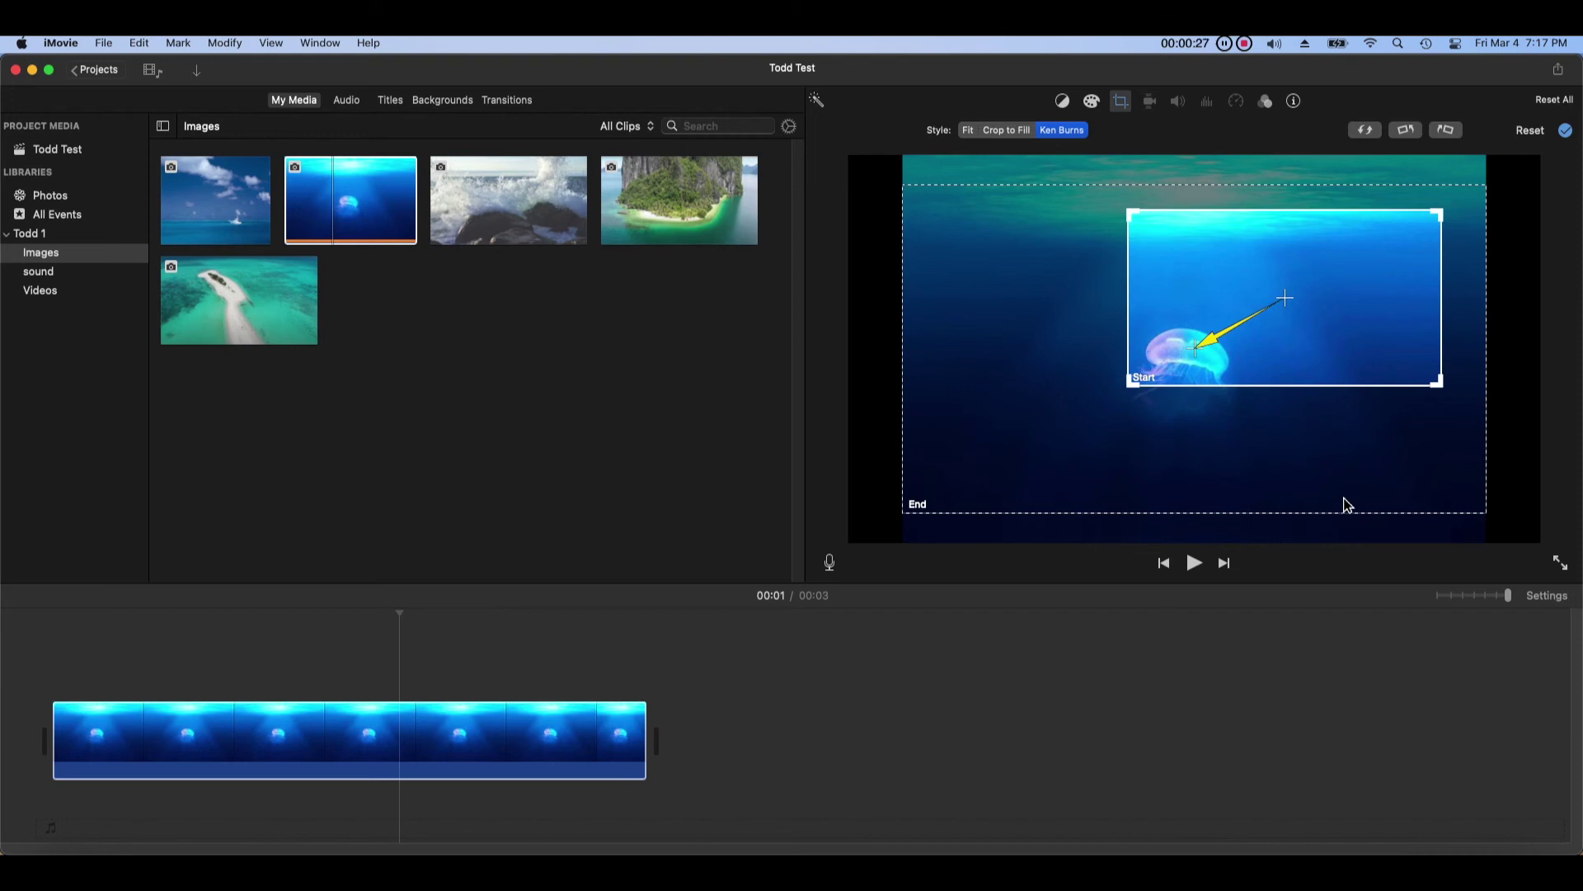
pyautogui.click(67, 634)
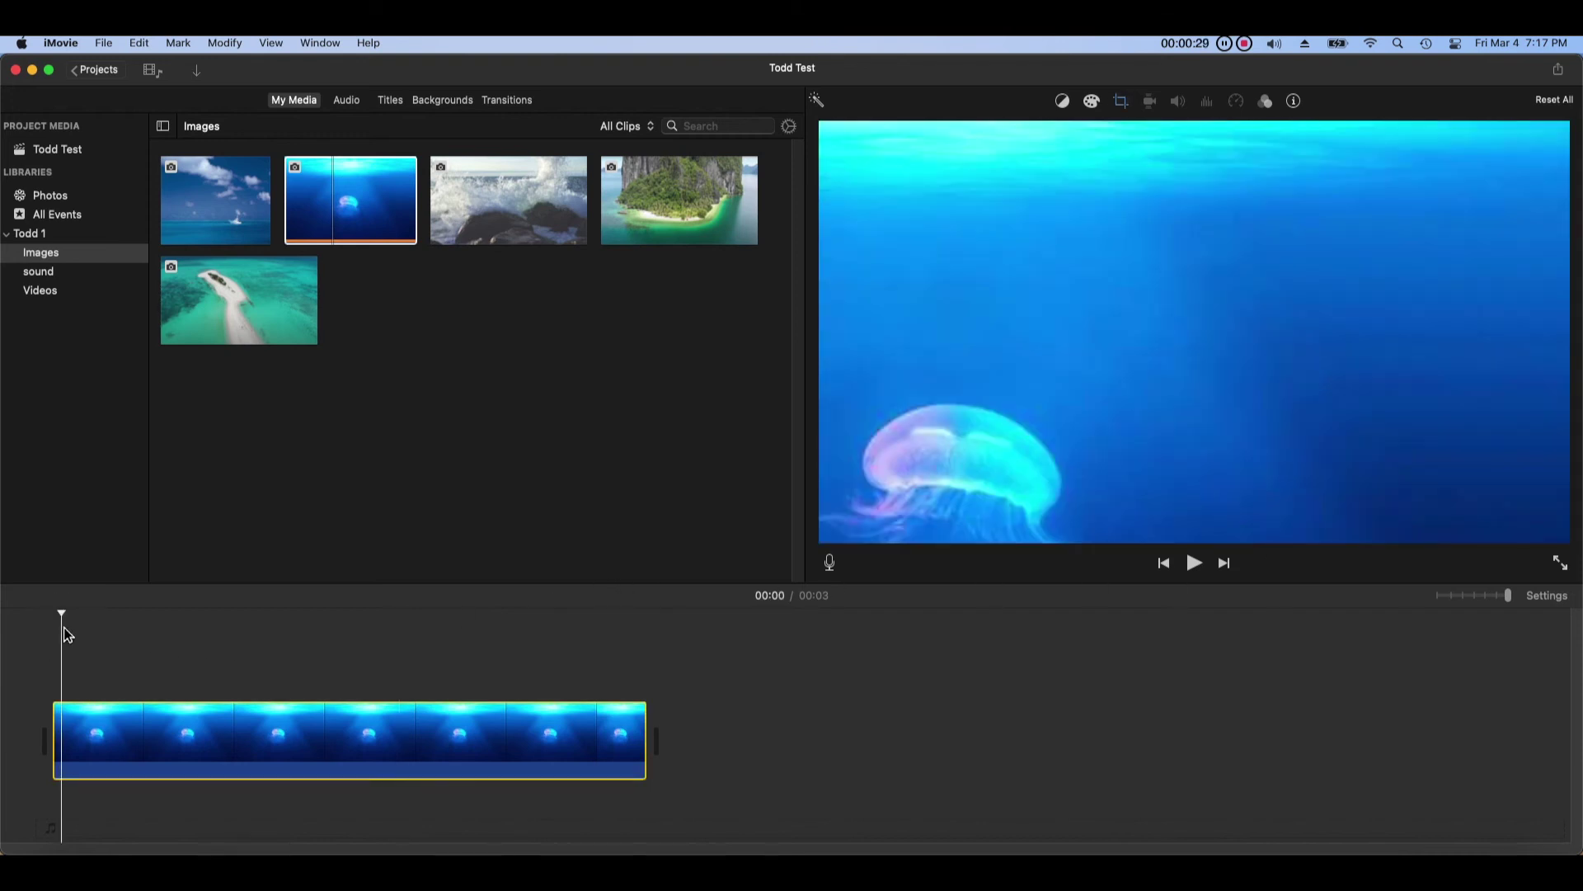
pyautogui.click(1195, 564)
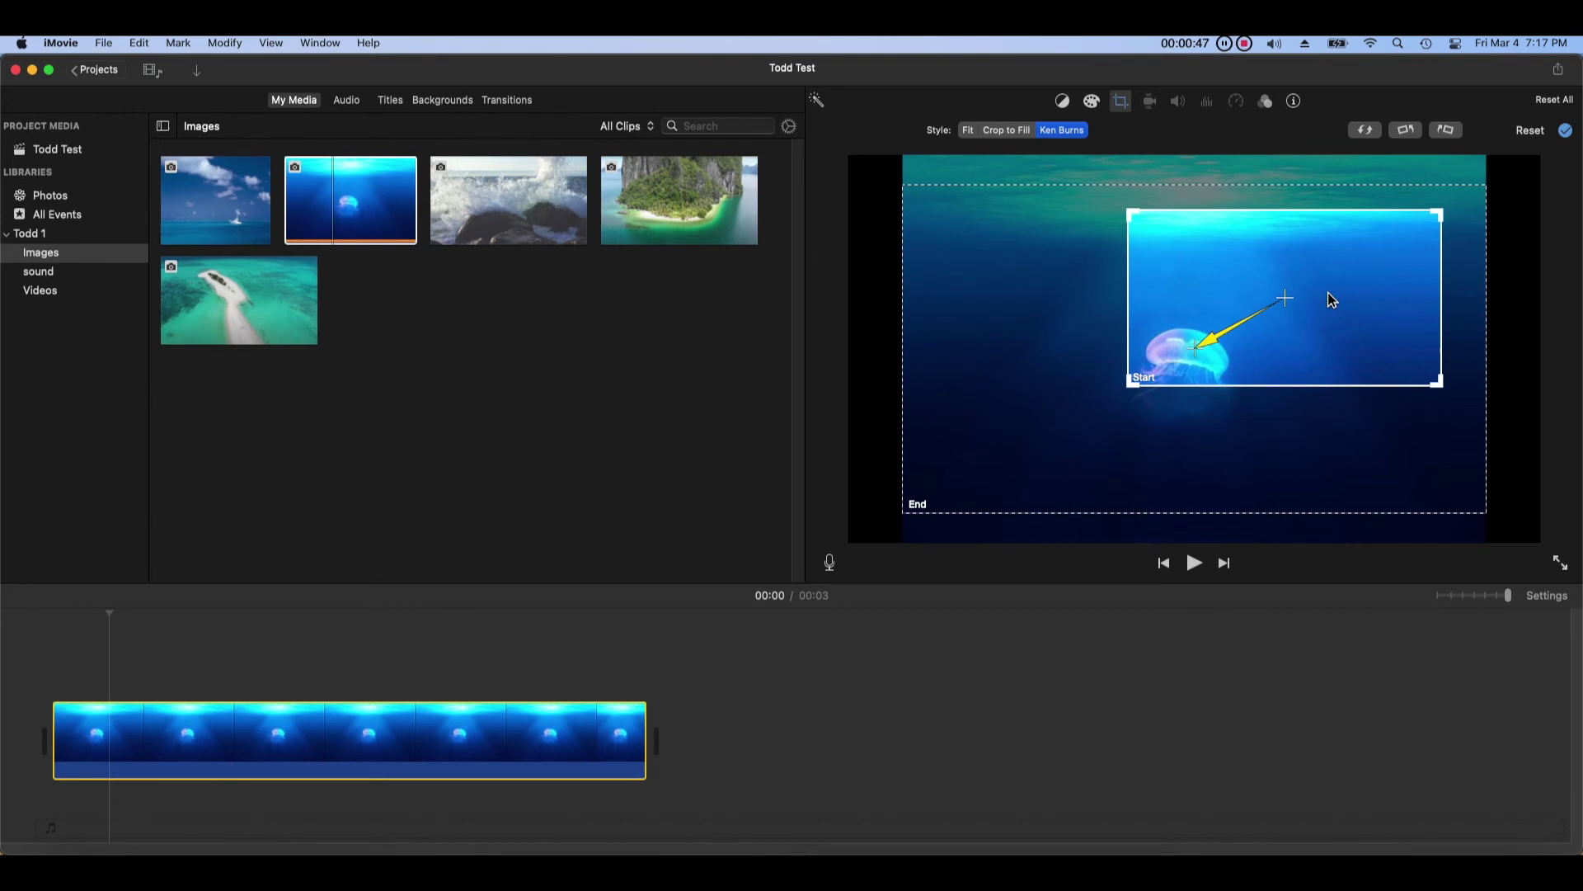
# Step: Move the Ken Burns start frame to the lower-left part of the jellyfish photo and replay the clip
pyautogui.moveTo(1284, 298); pyautogui.dragTo(1099, 392)
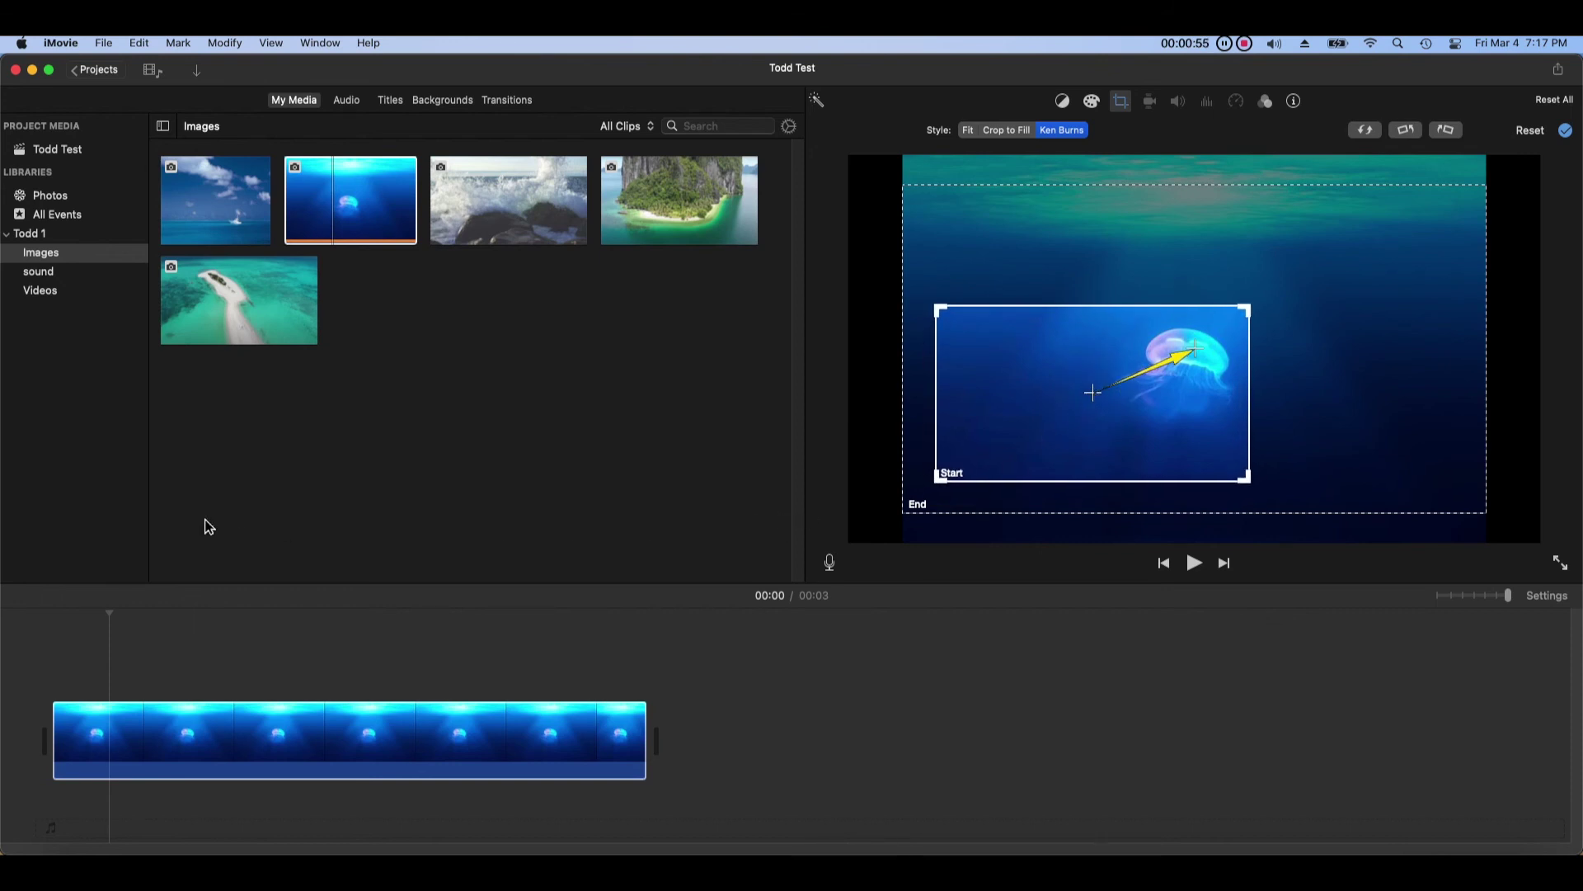
pyautogui.click(65, 626)
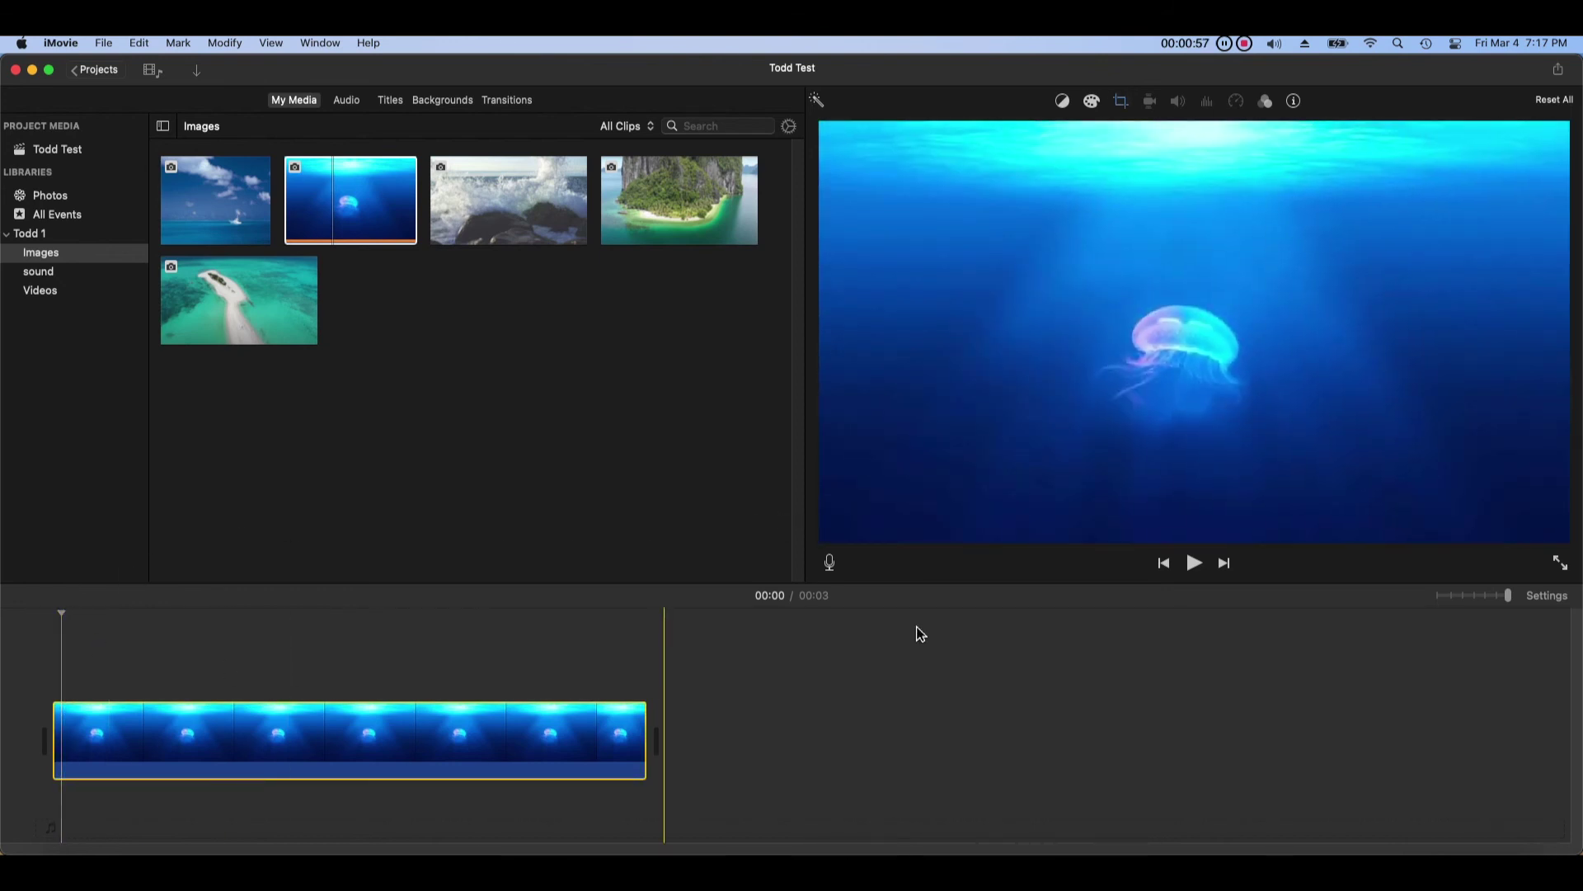
pyautogui.click(1194, 564)
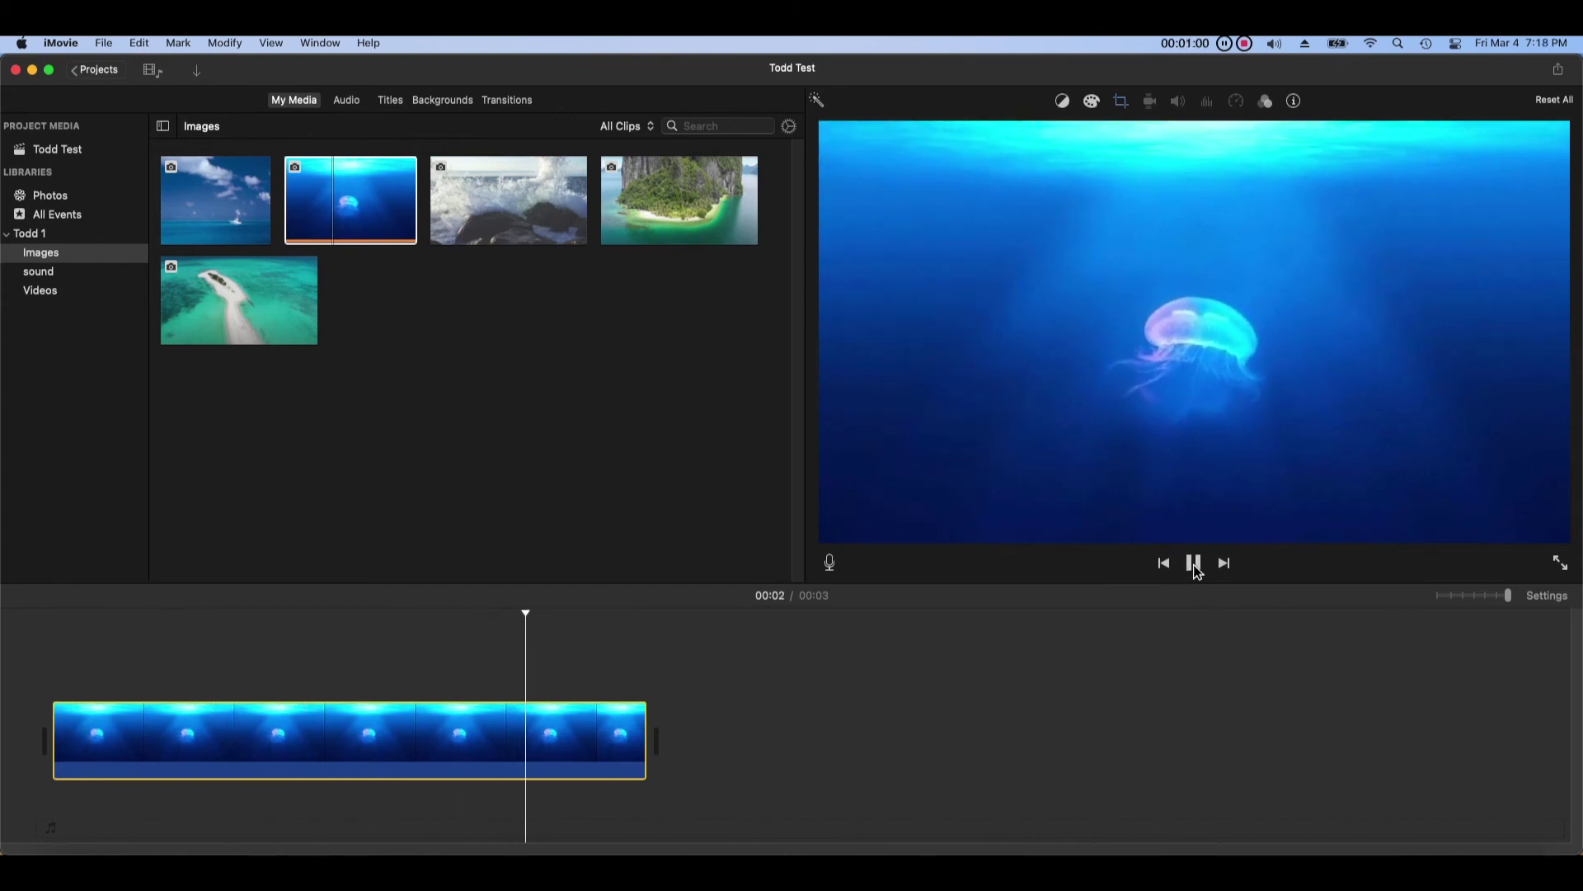
# Step: Swap the jellyfish photo's Ken Burns start and end frames and play the clip from the beginning
pyautogui.click(460, 651)
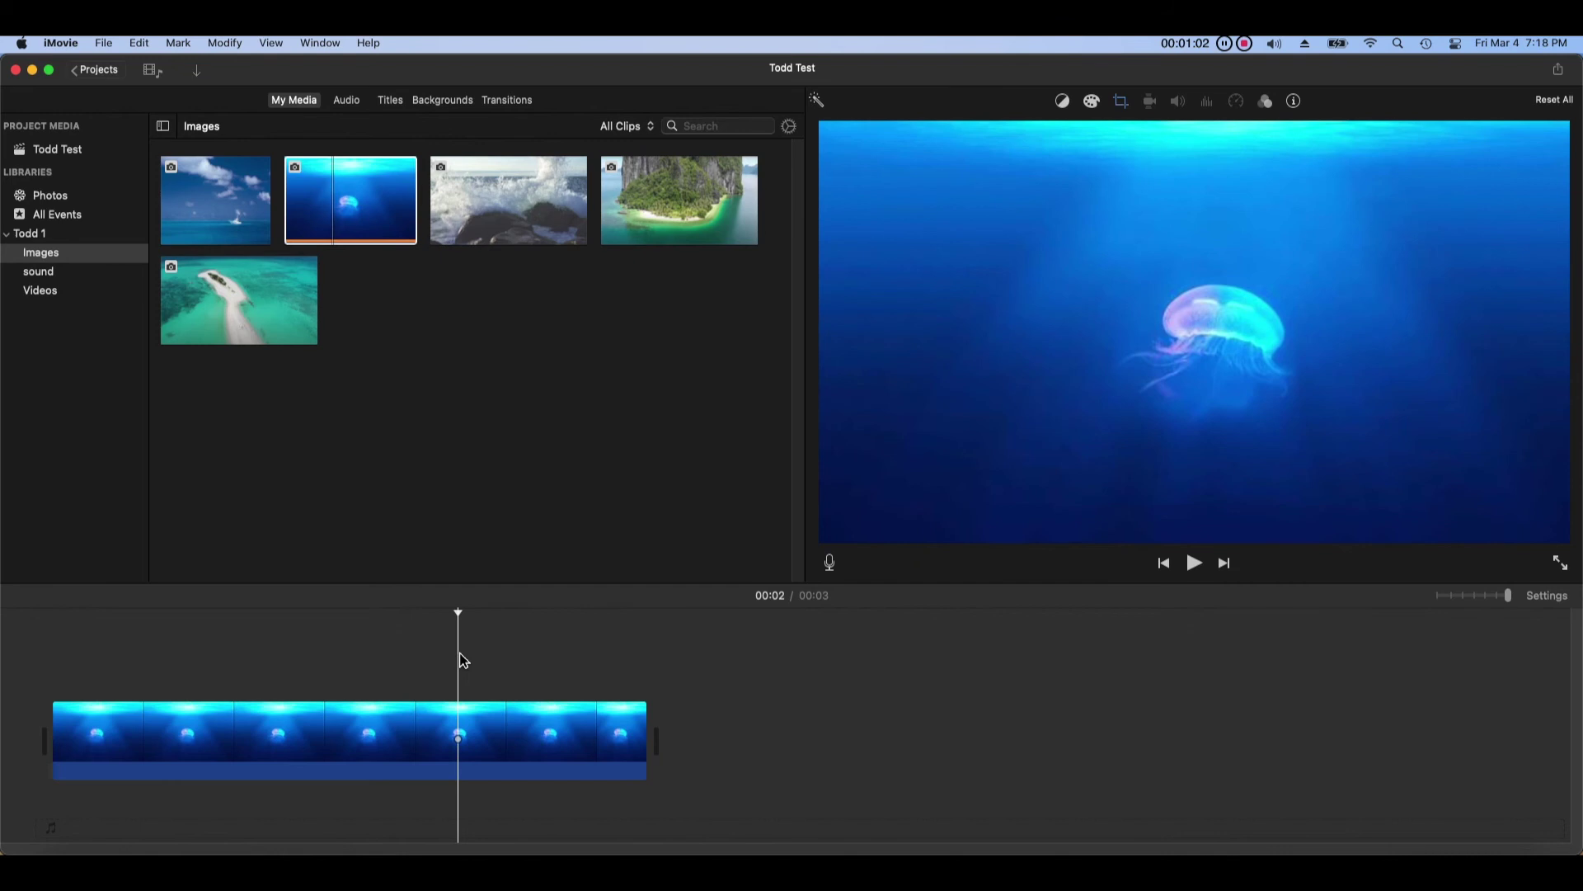
pyautogui.click(1121, 111)
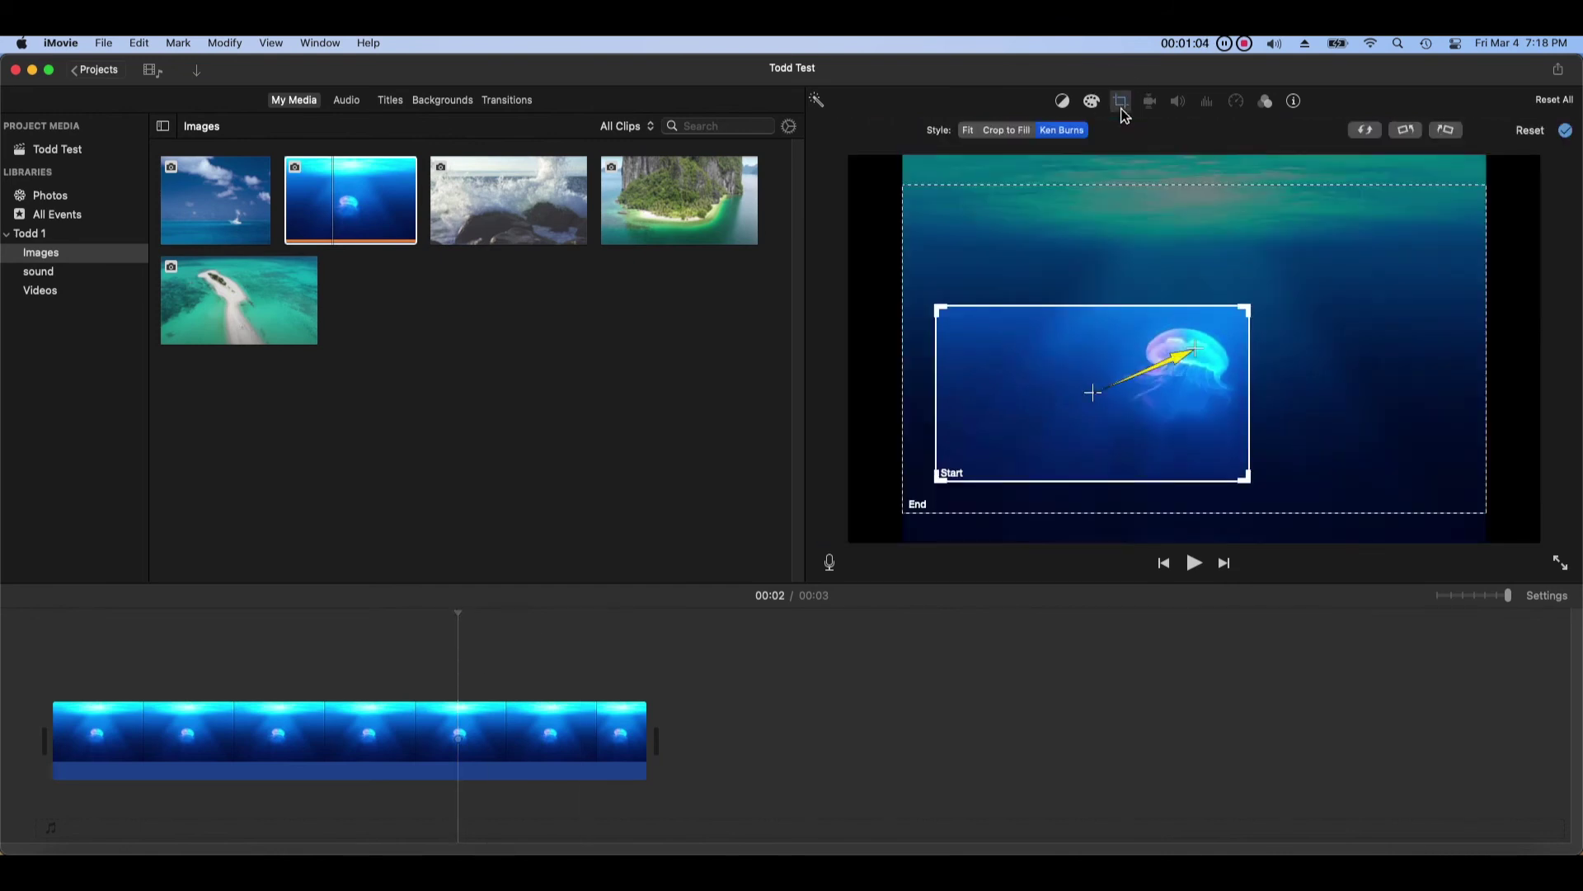
pyautogui.click(1366, 139)
pyautogui.click(1367, 140)
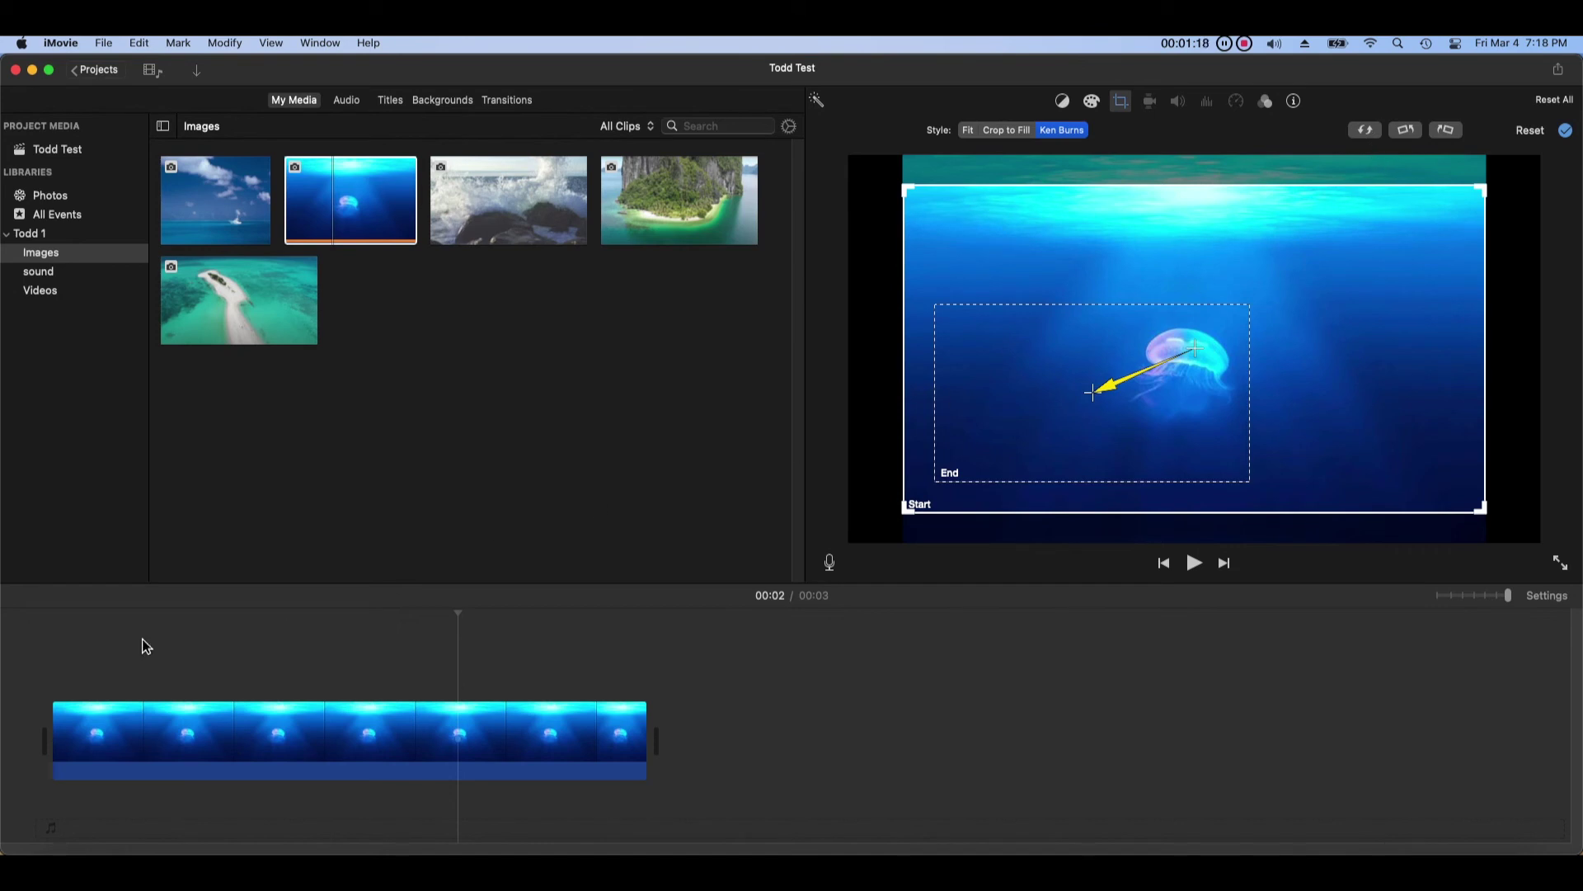
pyautogui.click(65, 641)
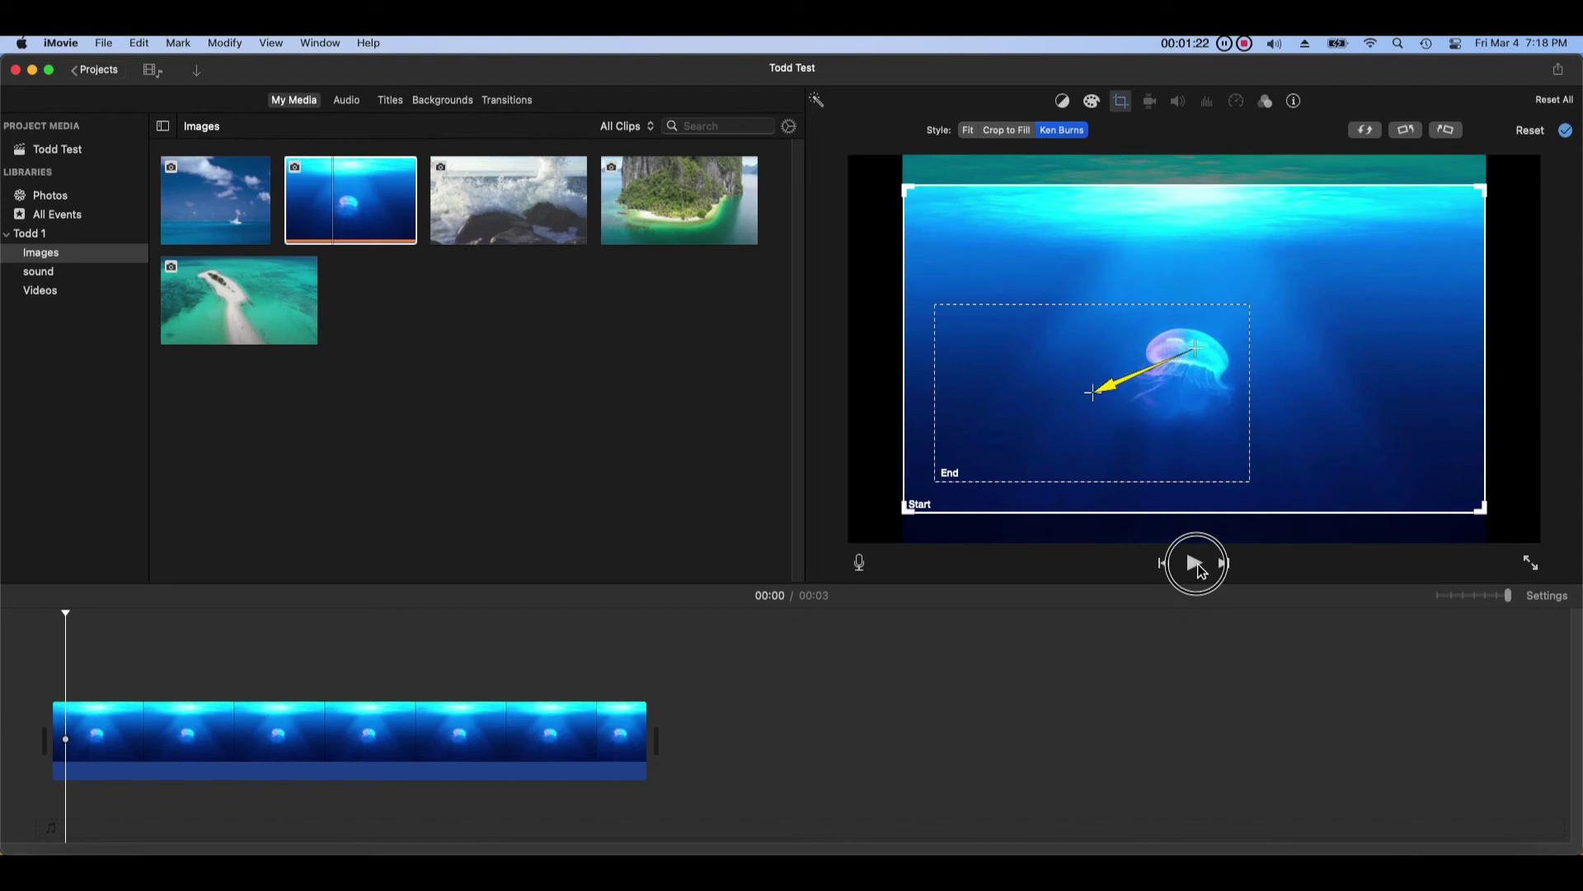
pyautogui.click(1195, 562)
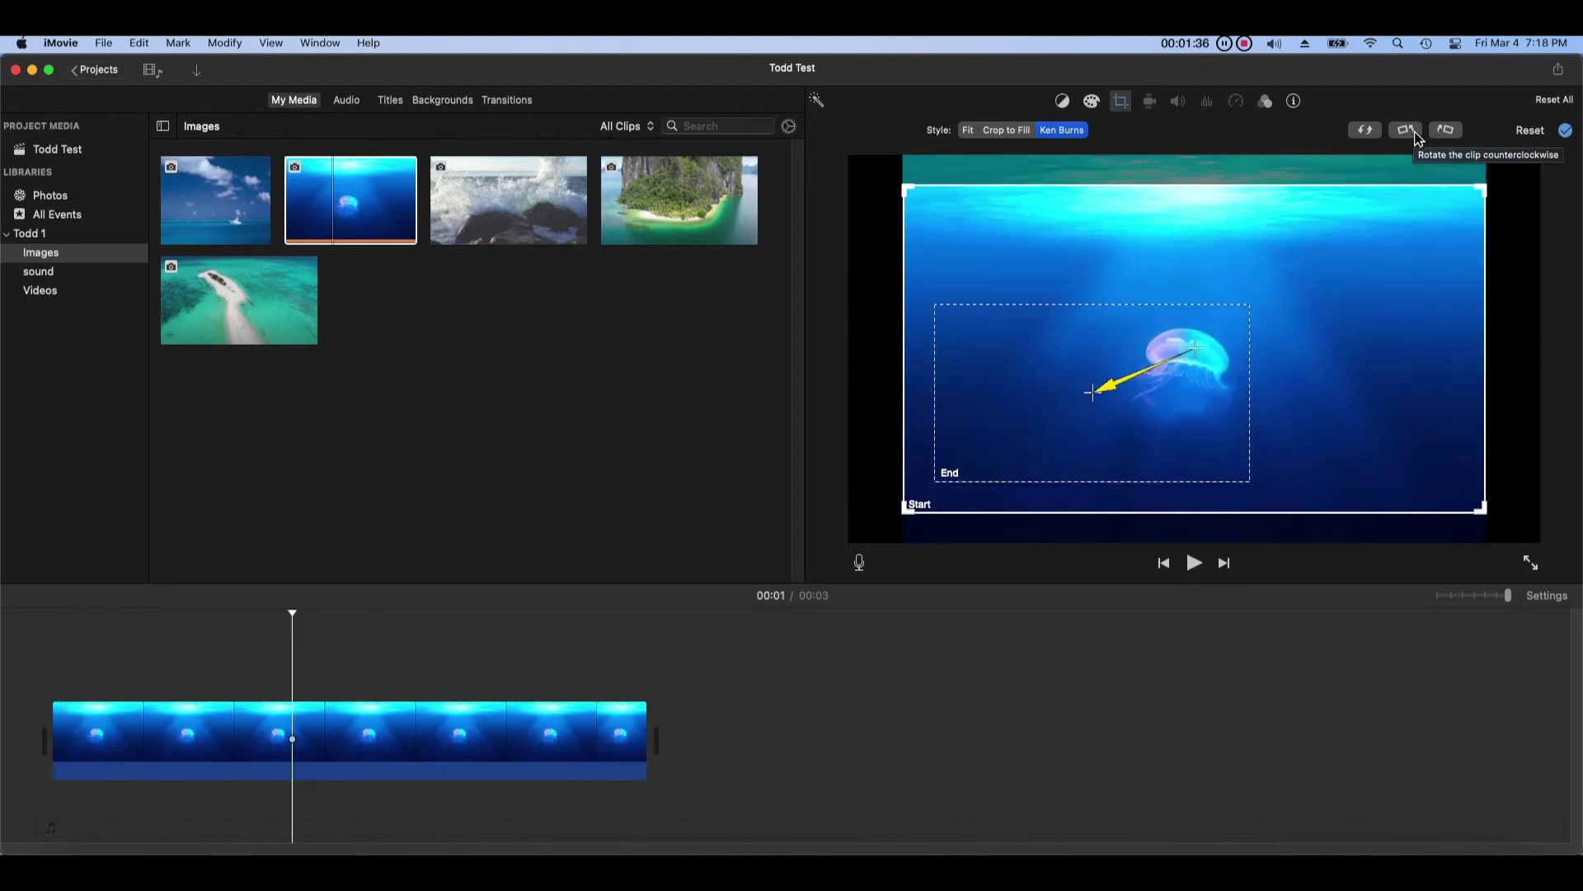
# Step: Rotate the jellyfish photo counterclockwise, rotate it clockwise until it is upside down, and reset its crop settings
pyautogui.click(1414, 130)
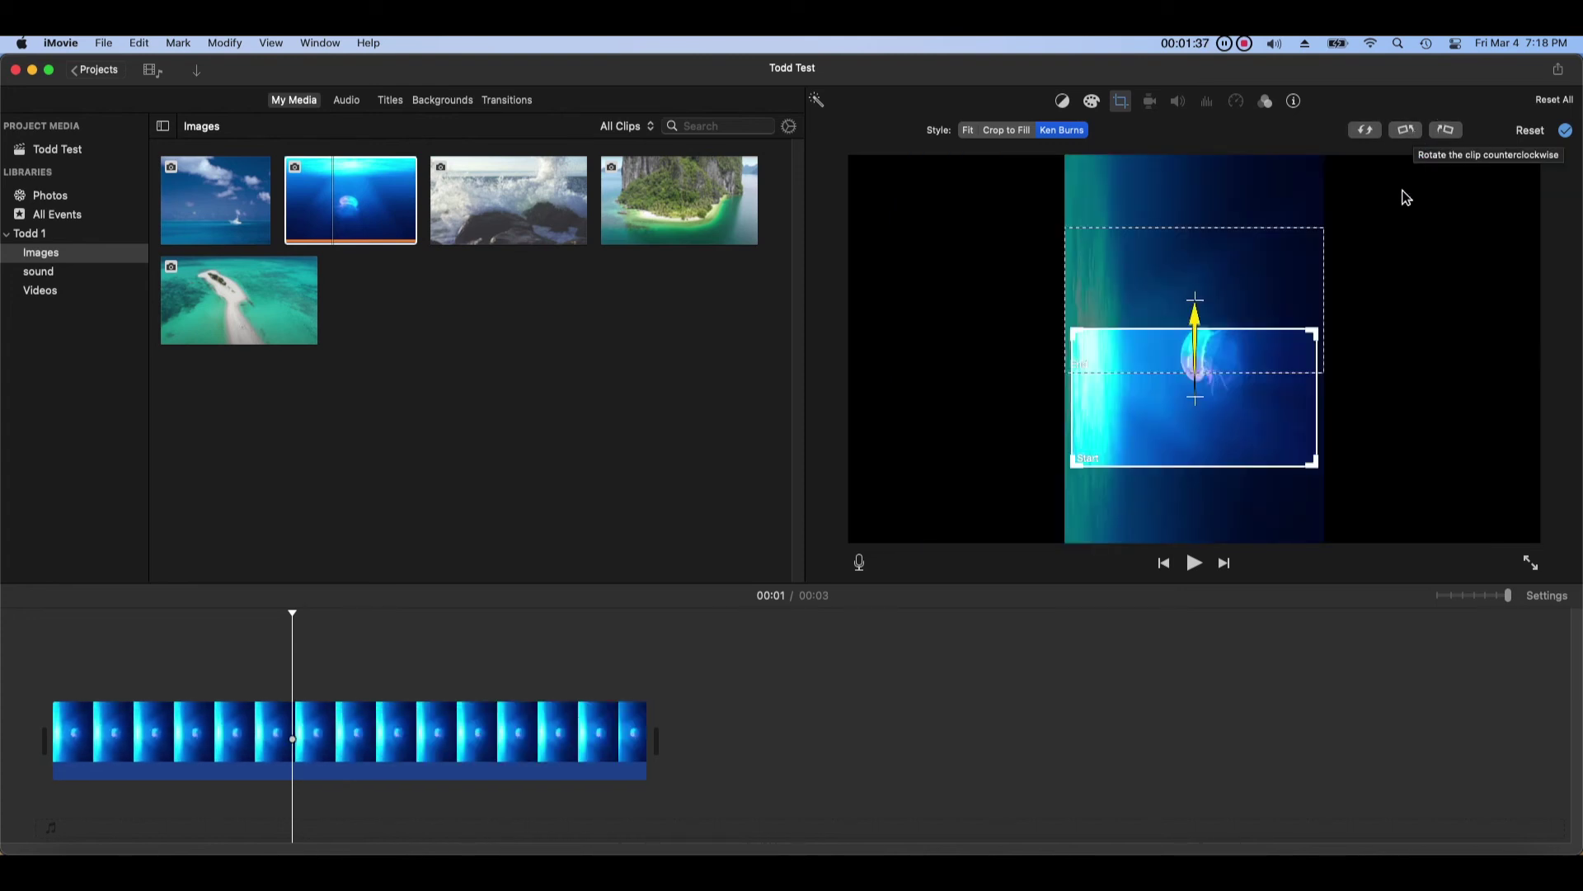
pyautogui.click(1446, 130)
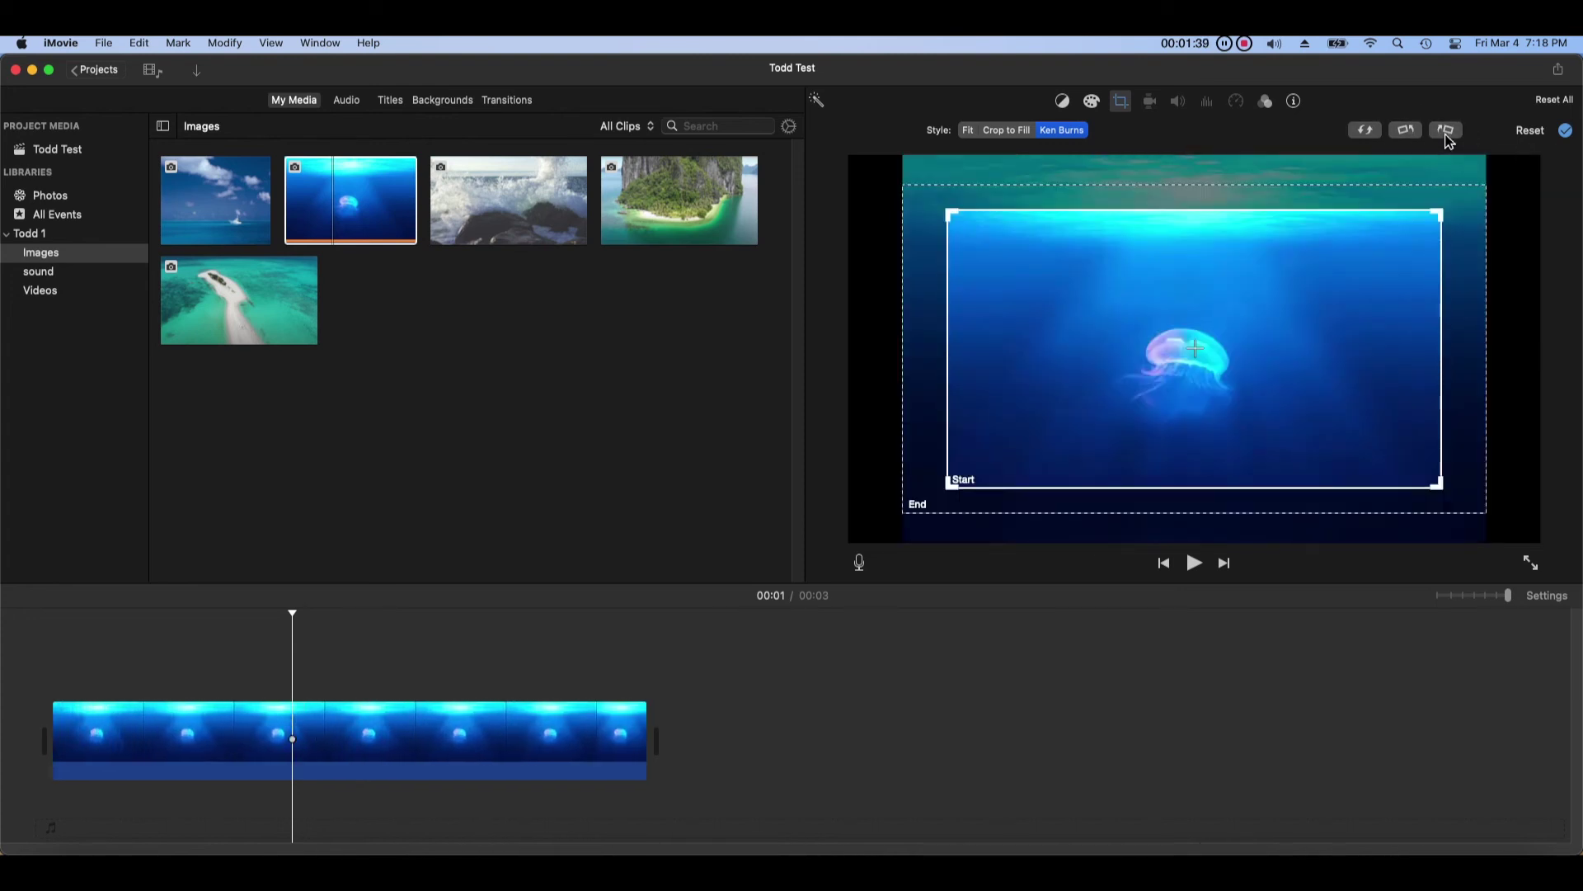
pyautogui.click(1446, 130)
pyautogui.click(1446, 132)
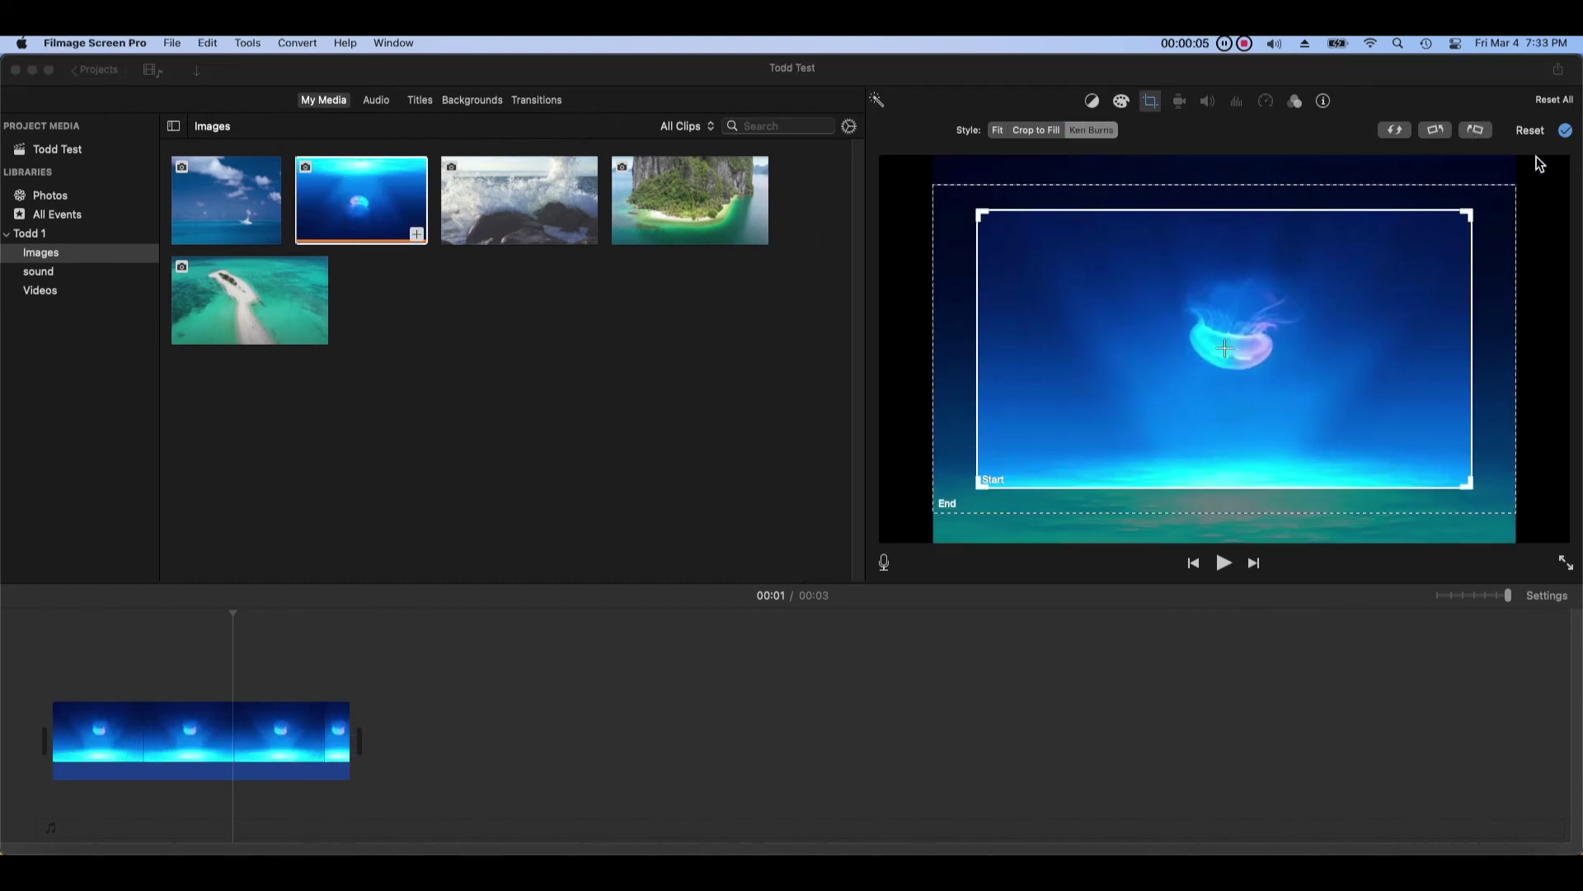
pyautogui.click(1532, 132)
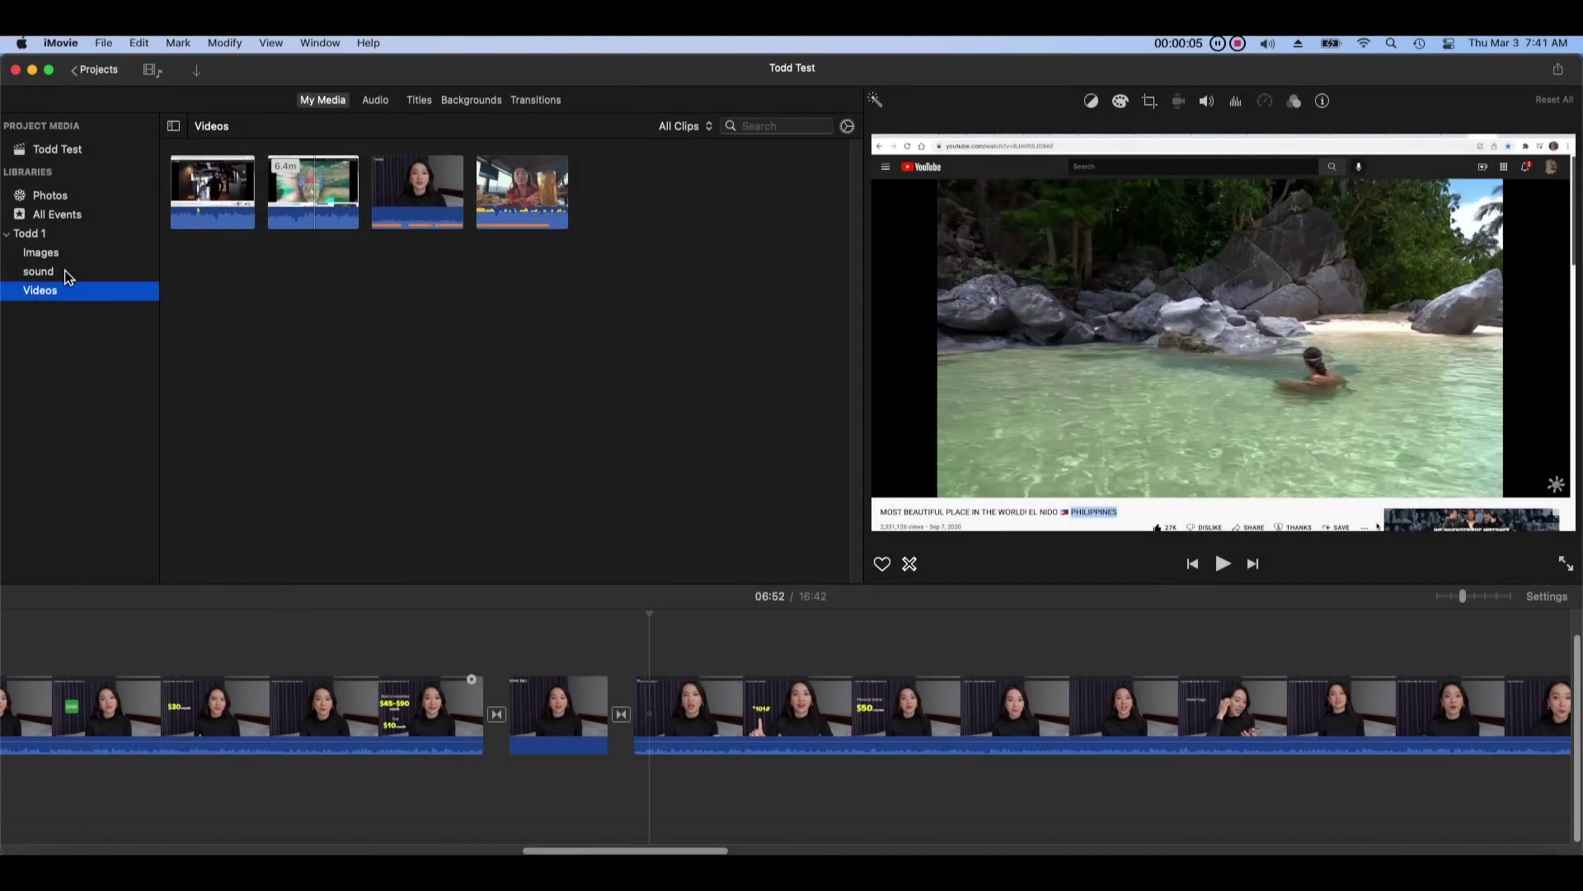
# Step: Set the volume of the Death of a Gunfighter try 1 track in the sound event to 91%
pyautogui.click(39, 271)
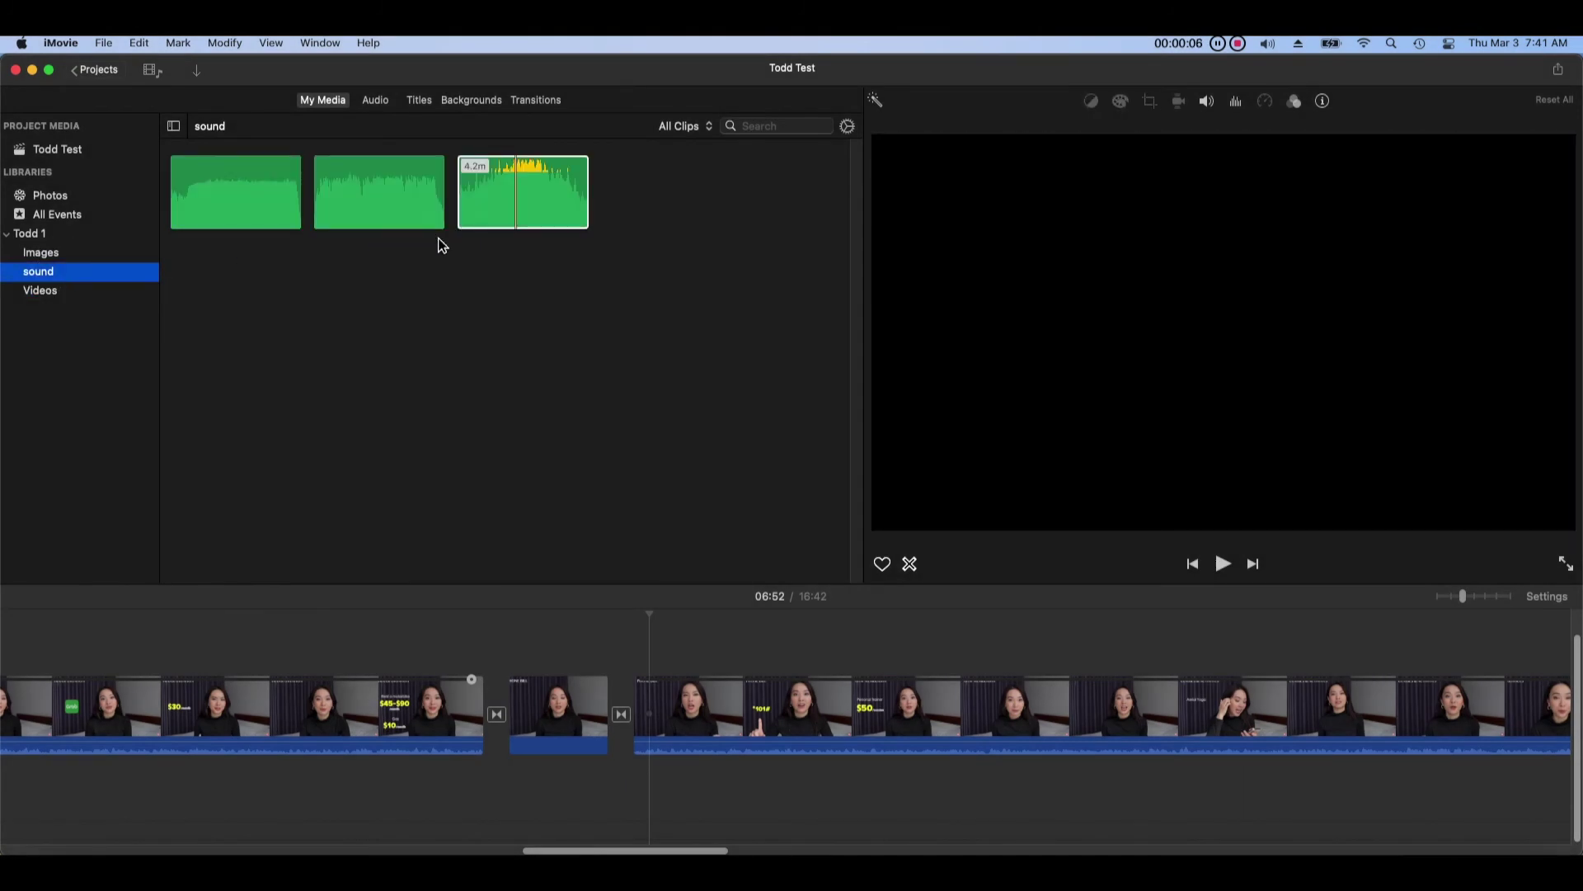
pyautogui.click(524, 216)
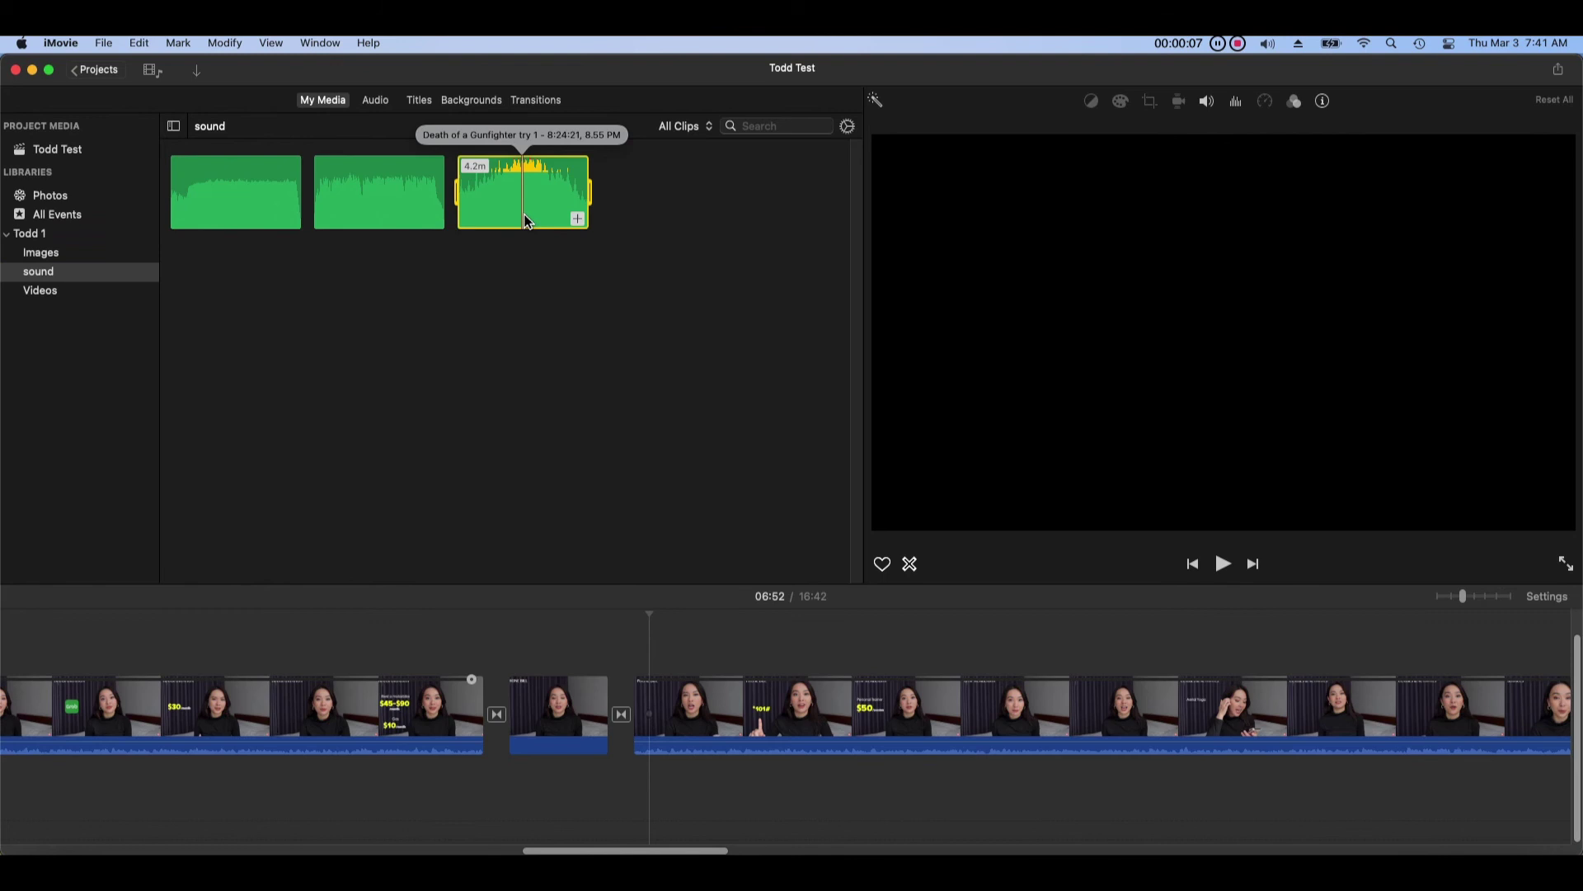
pyautogui.click(1181, 107)
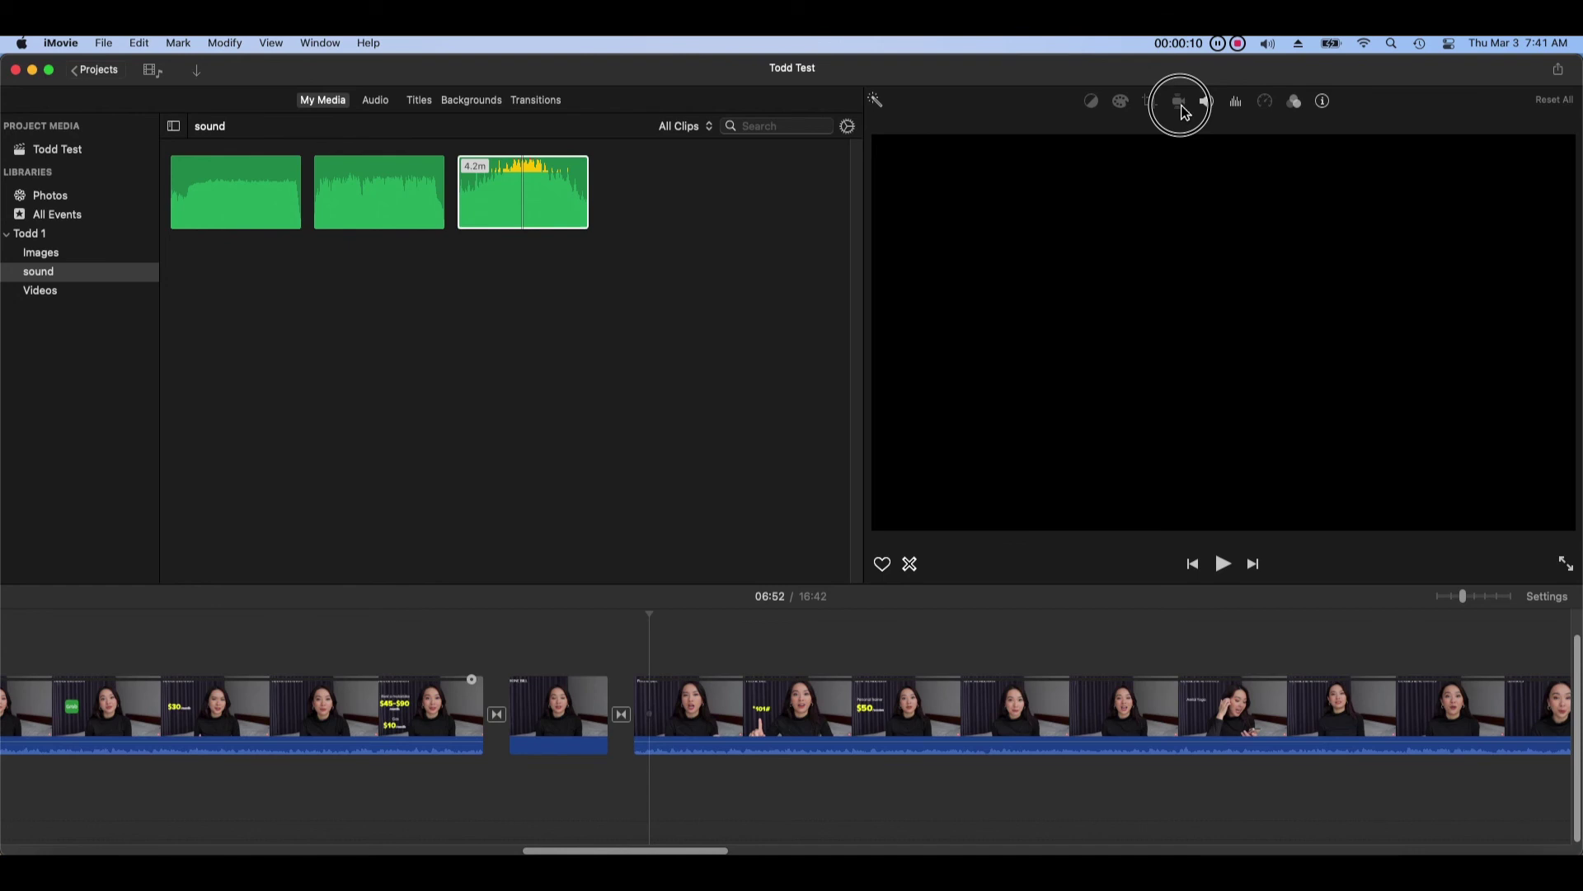
pyautogui.click(1206, 100)
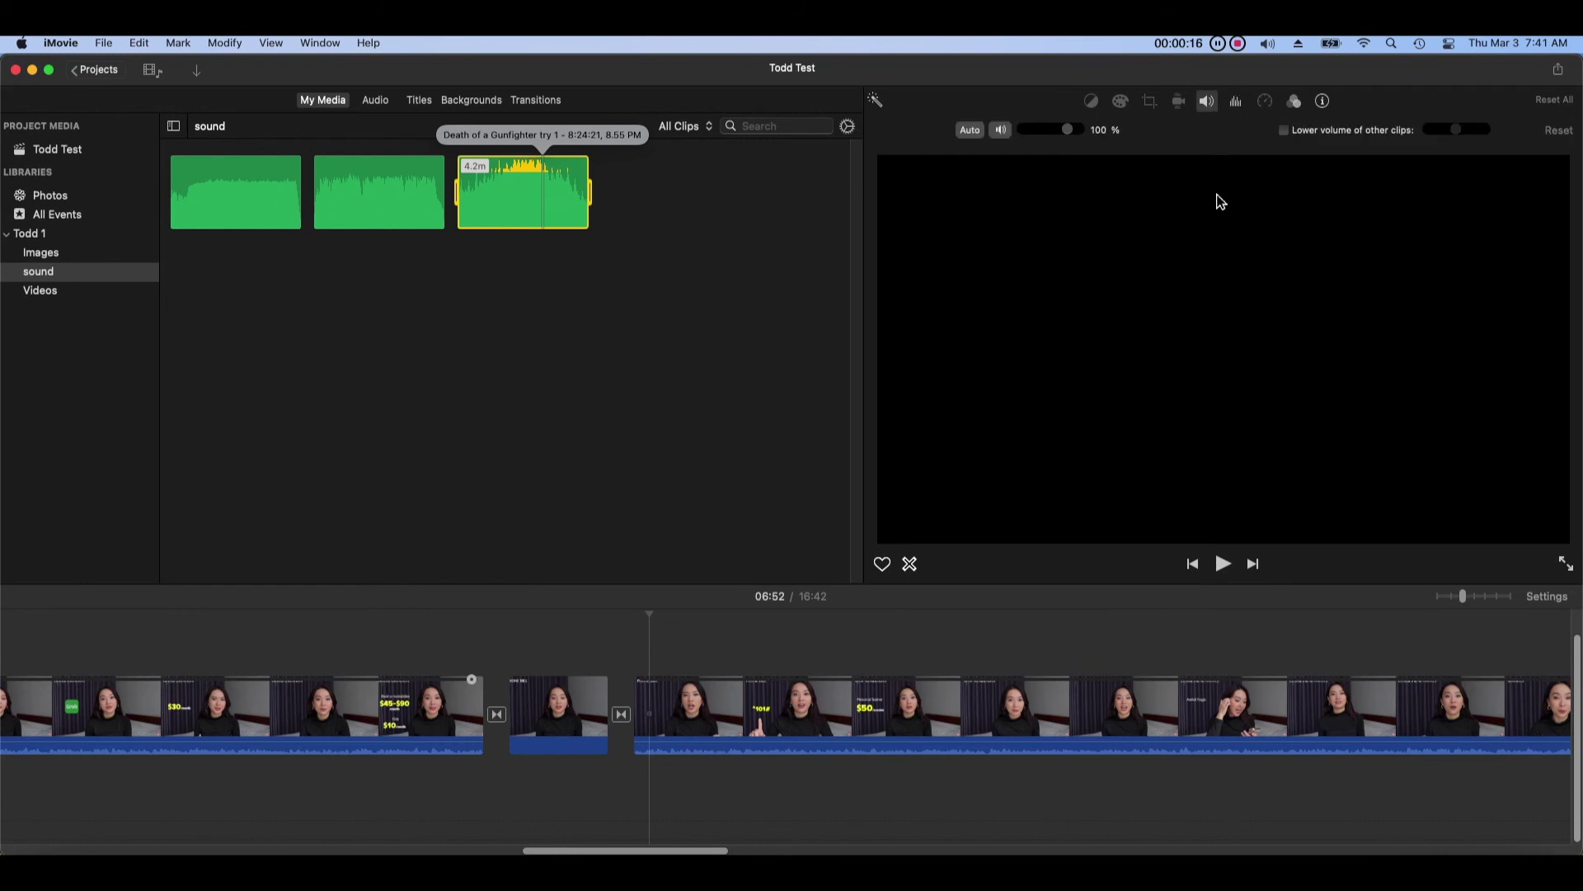
pyautogui.moveTo(1075, 131)
pyautogui.mouseDown()
pyautogui.moveTo(1042, 145)
pyautogui.moveTo(1085, 145)
pyautogui.moveTo(1072, 149)
pyautogui.mouseUp()
pyautogui.click(683, 520)
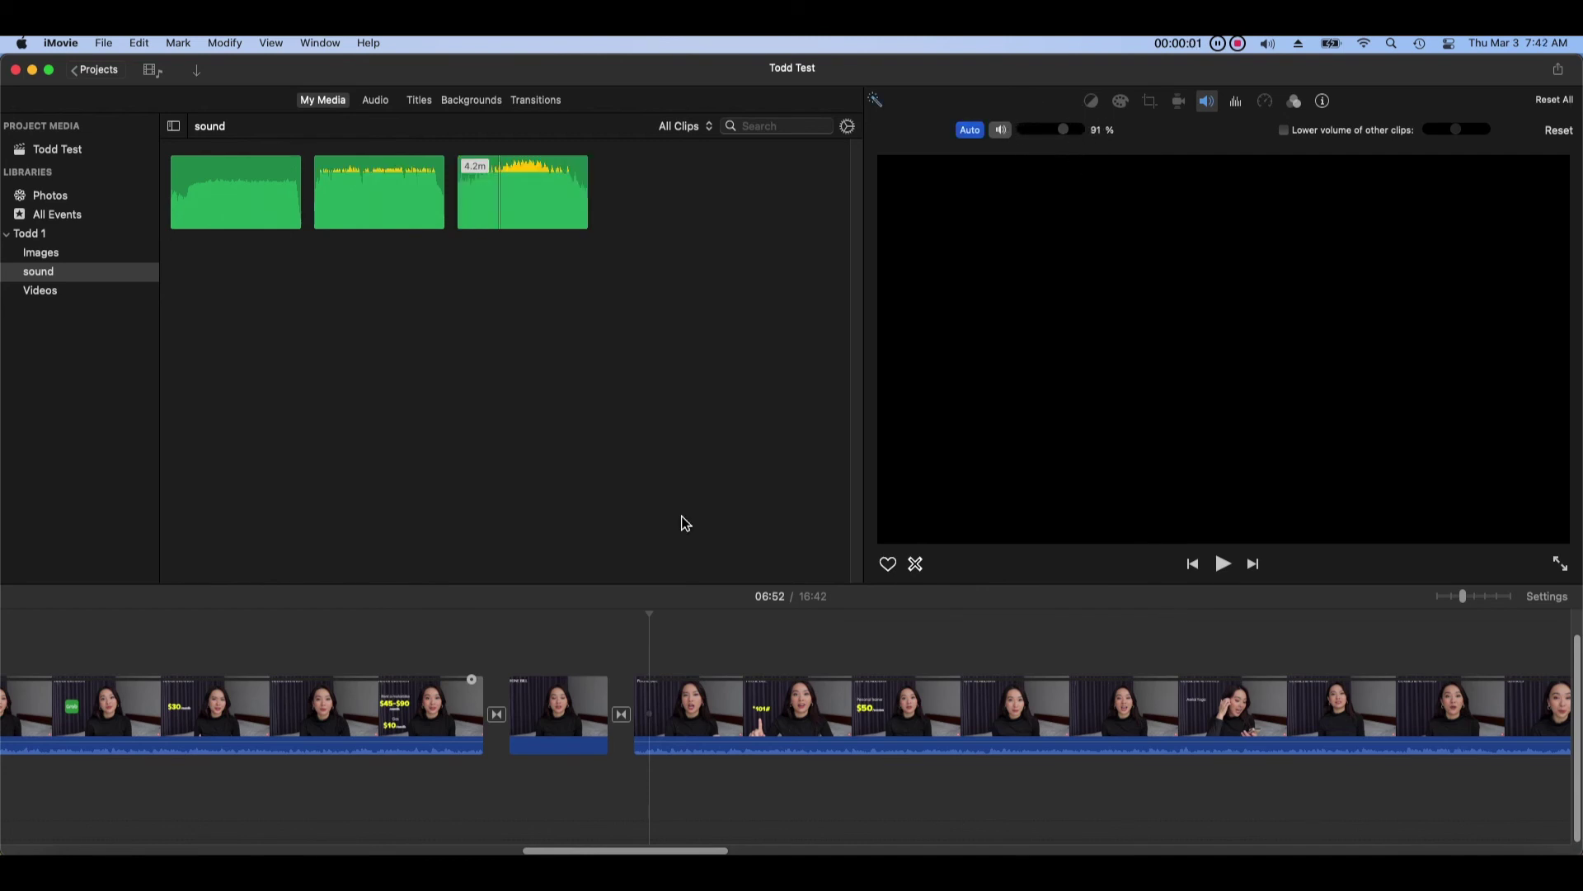
# Step: Toggle the Auto volume adjustment of the Death of a Gunfighter try 1 track to compare levels, leaving it off
pyautogui.click(544, 227)
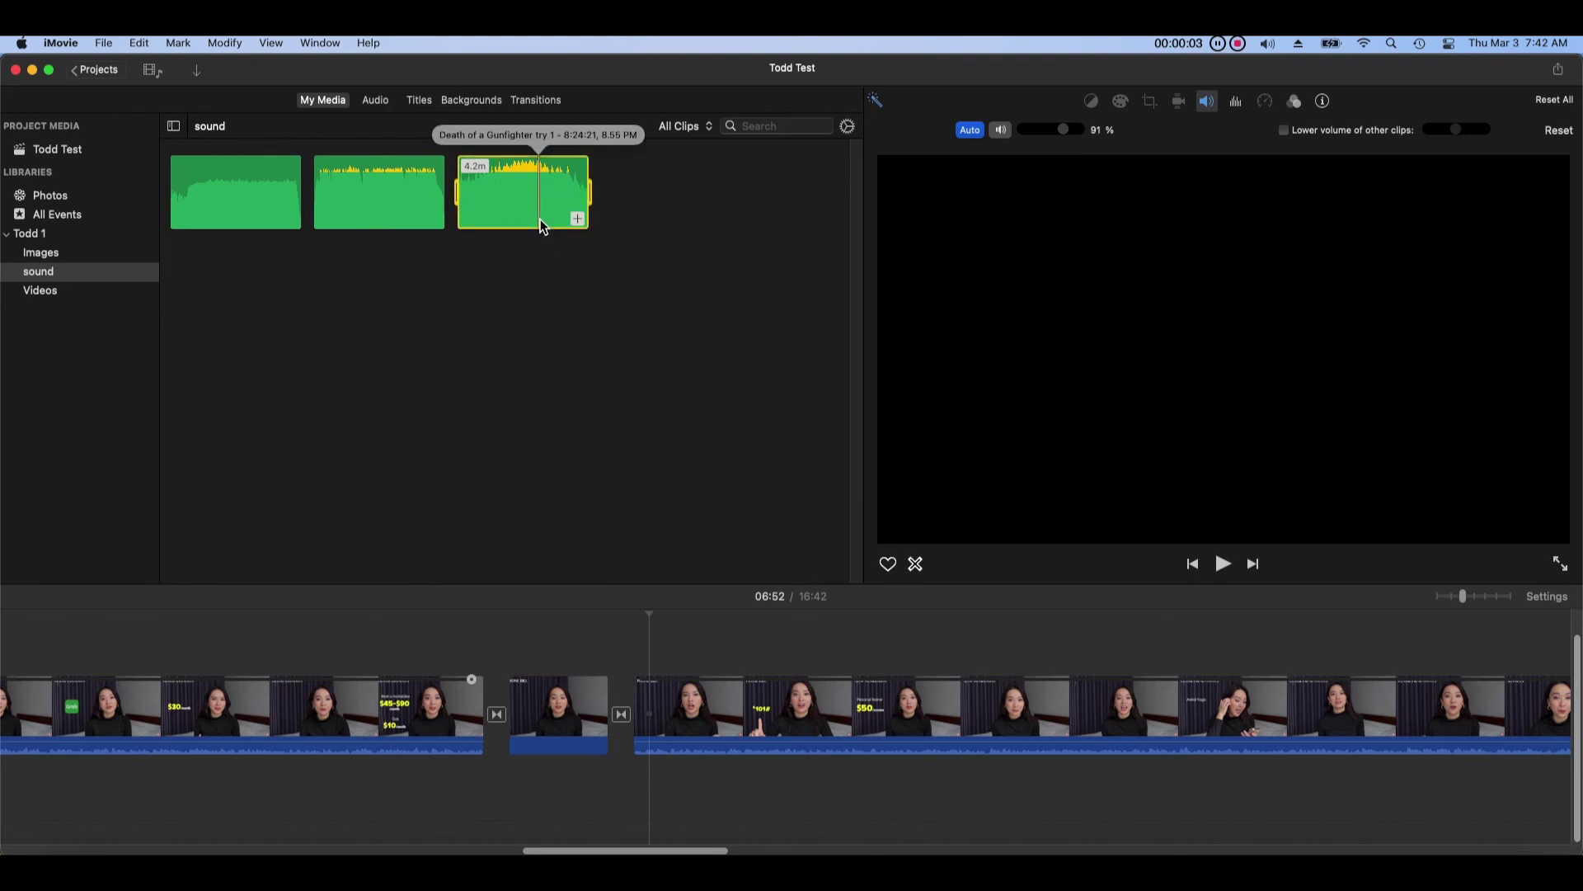
pyautogui.click(972, 140)
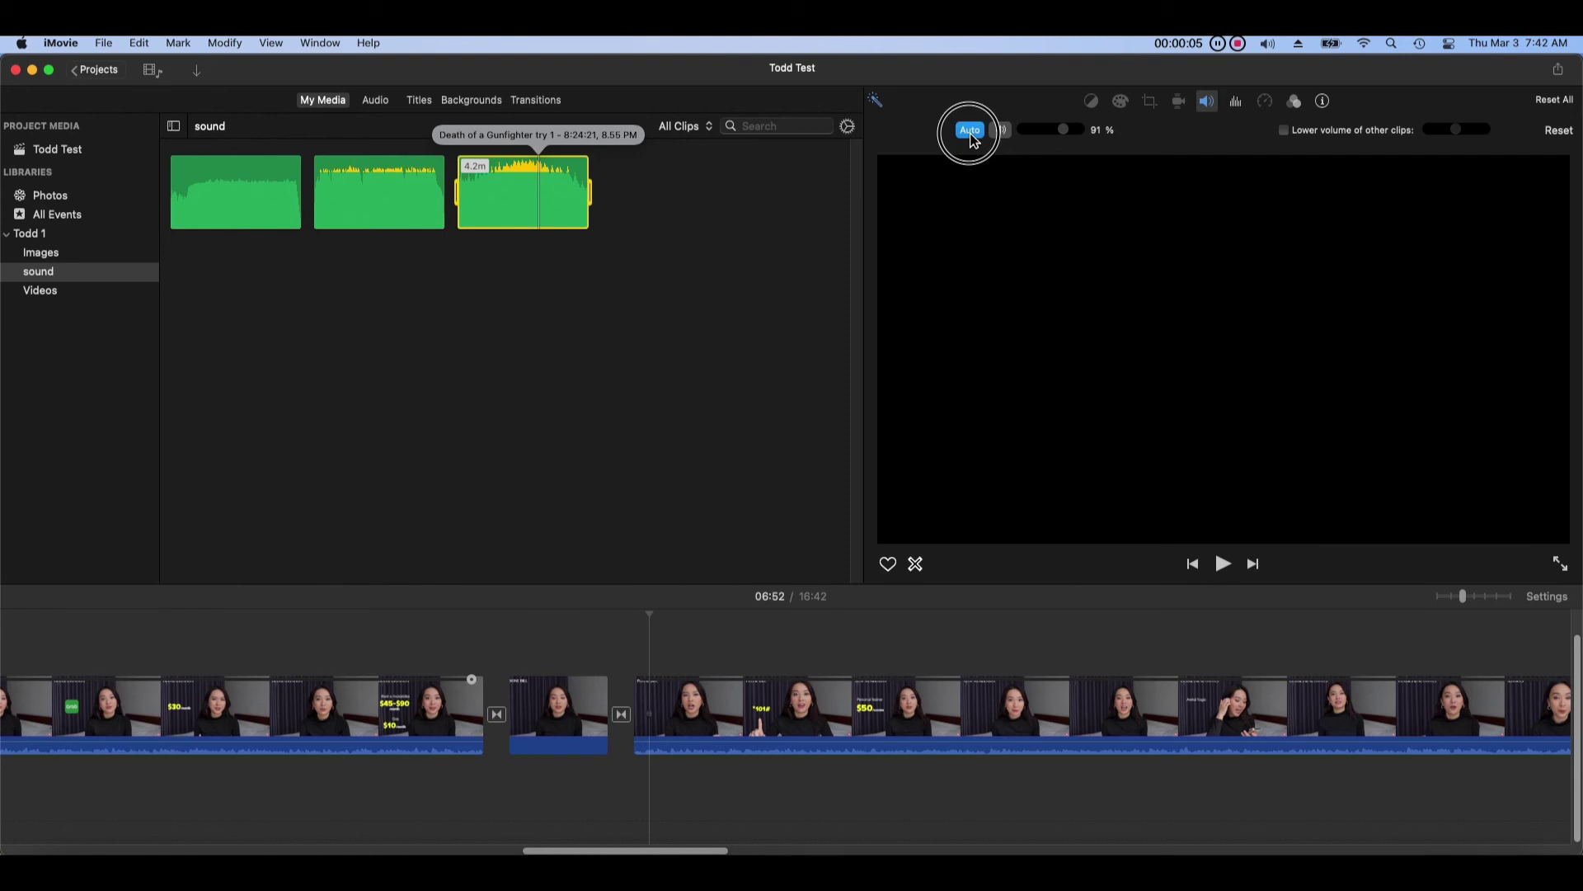
pyautogui.click(971, 132)
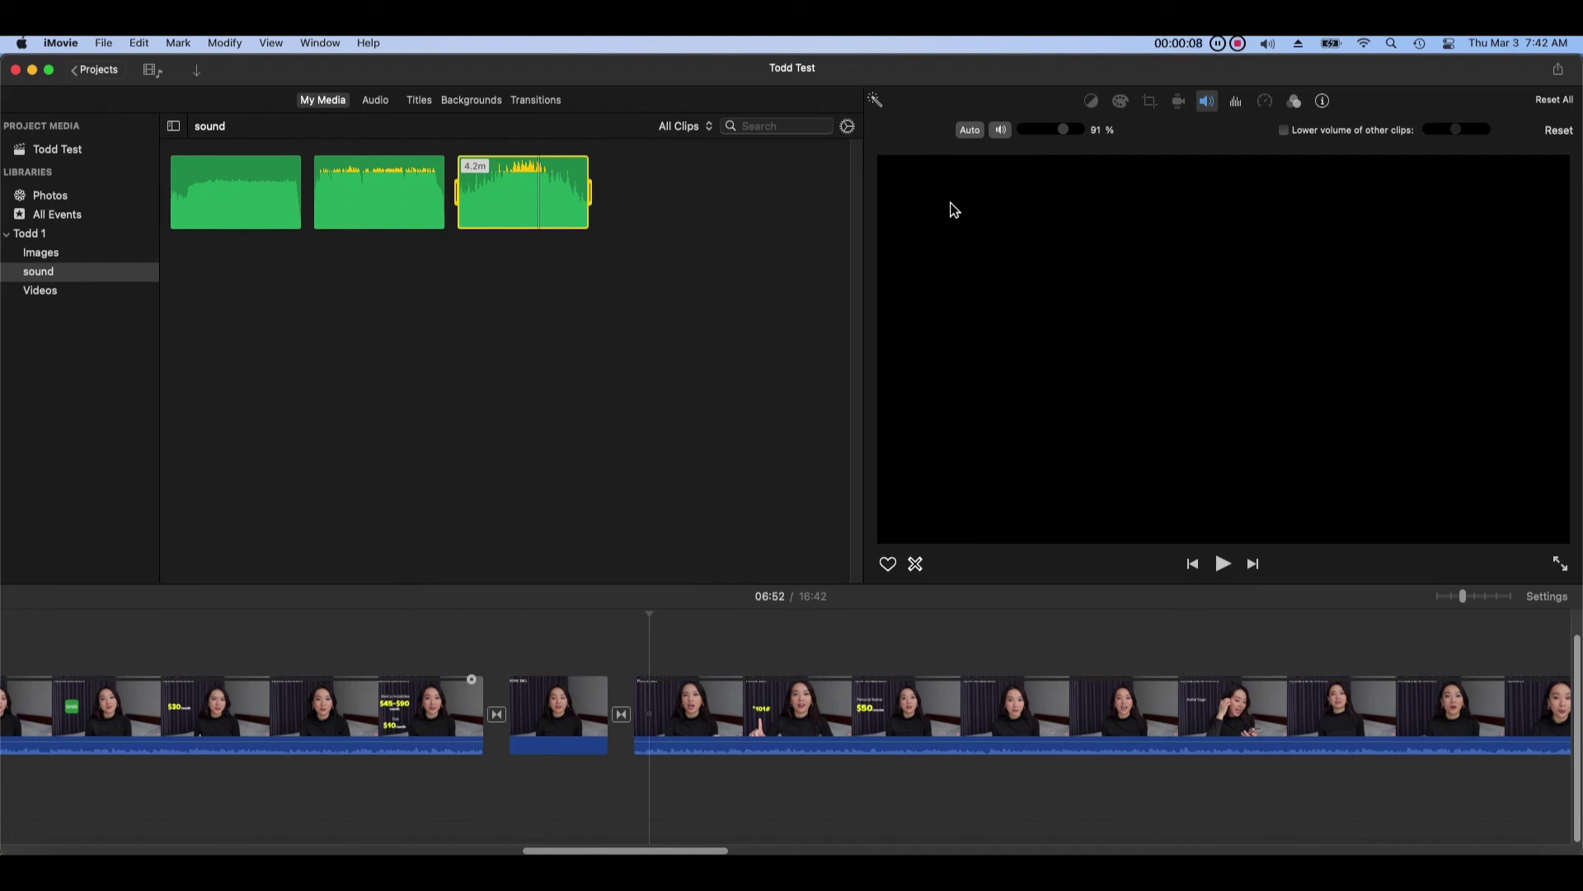
pyautogui.click(978, 134)
pyautogui.click(981, 142)
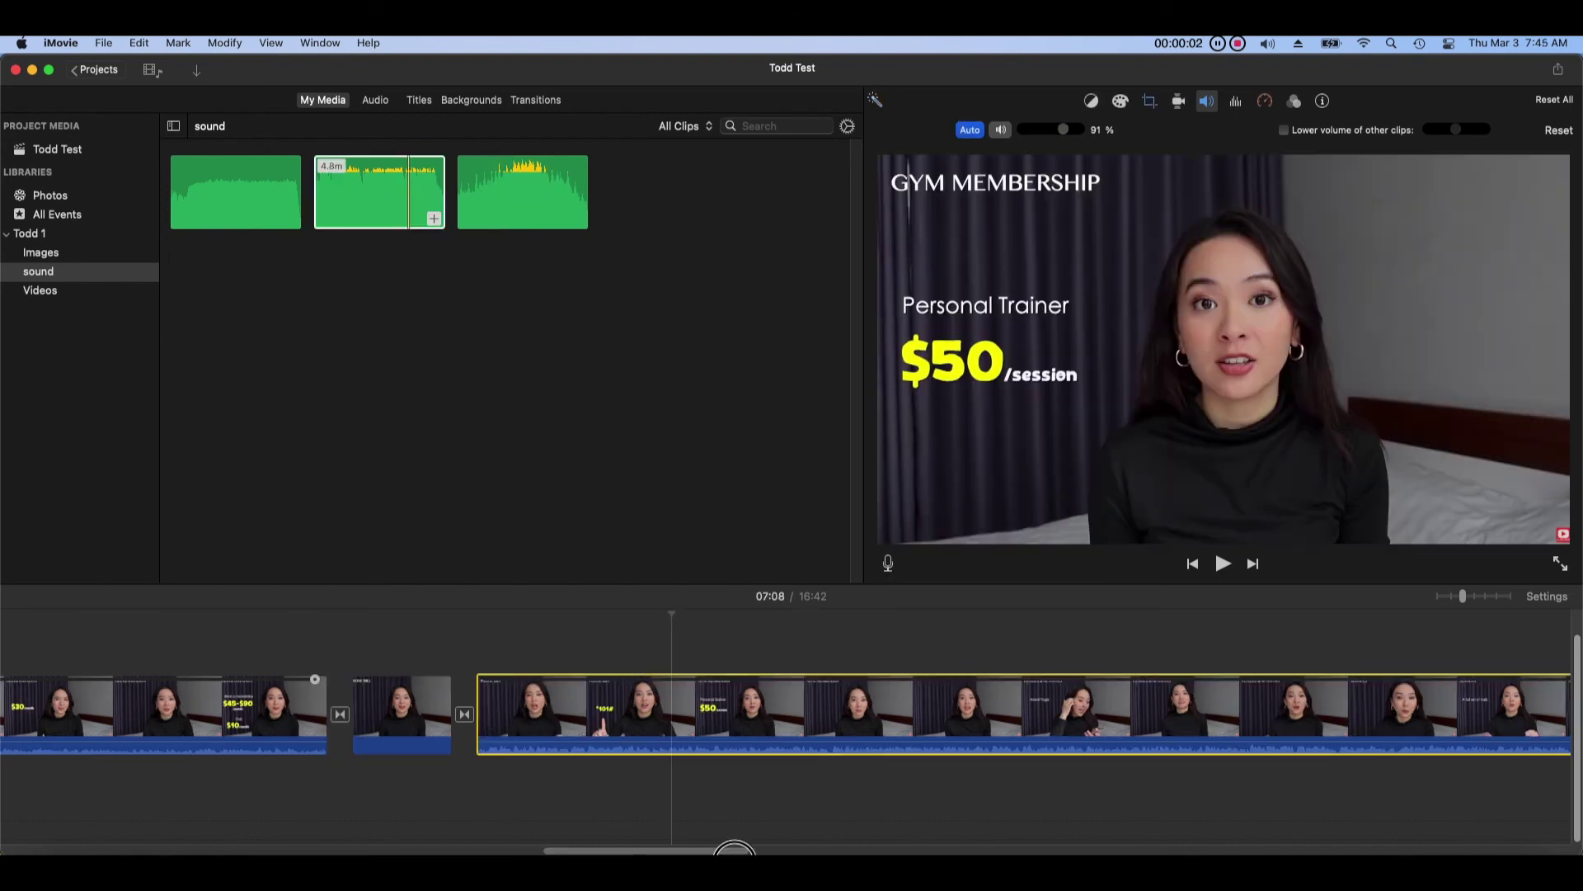
# Step: Attach the Death of a Gunfighter try 1 track beneath the long talking clip in the timeline and select that video clip
pyautogui.hscroll(3, 738, 848)
pyautogui.click(536, 209)
pyautogui.moveTo(536, 208); pyautogui.dragTo(372, 794)
pyautogui.click(692, 847)
pyautogui.moveTo(693, 848); pyautogui.dragTo(844, 847)
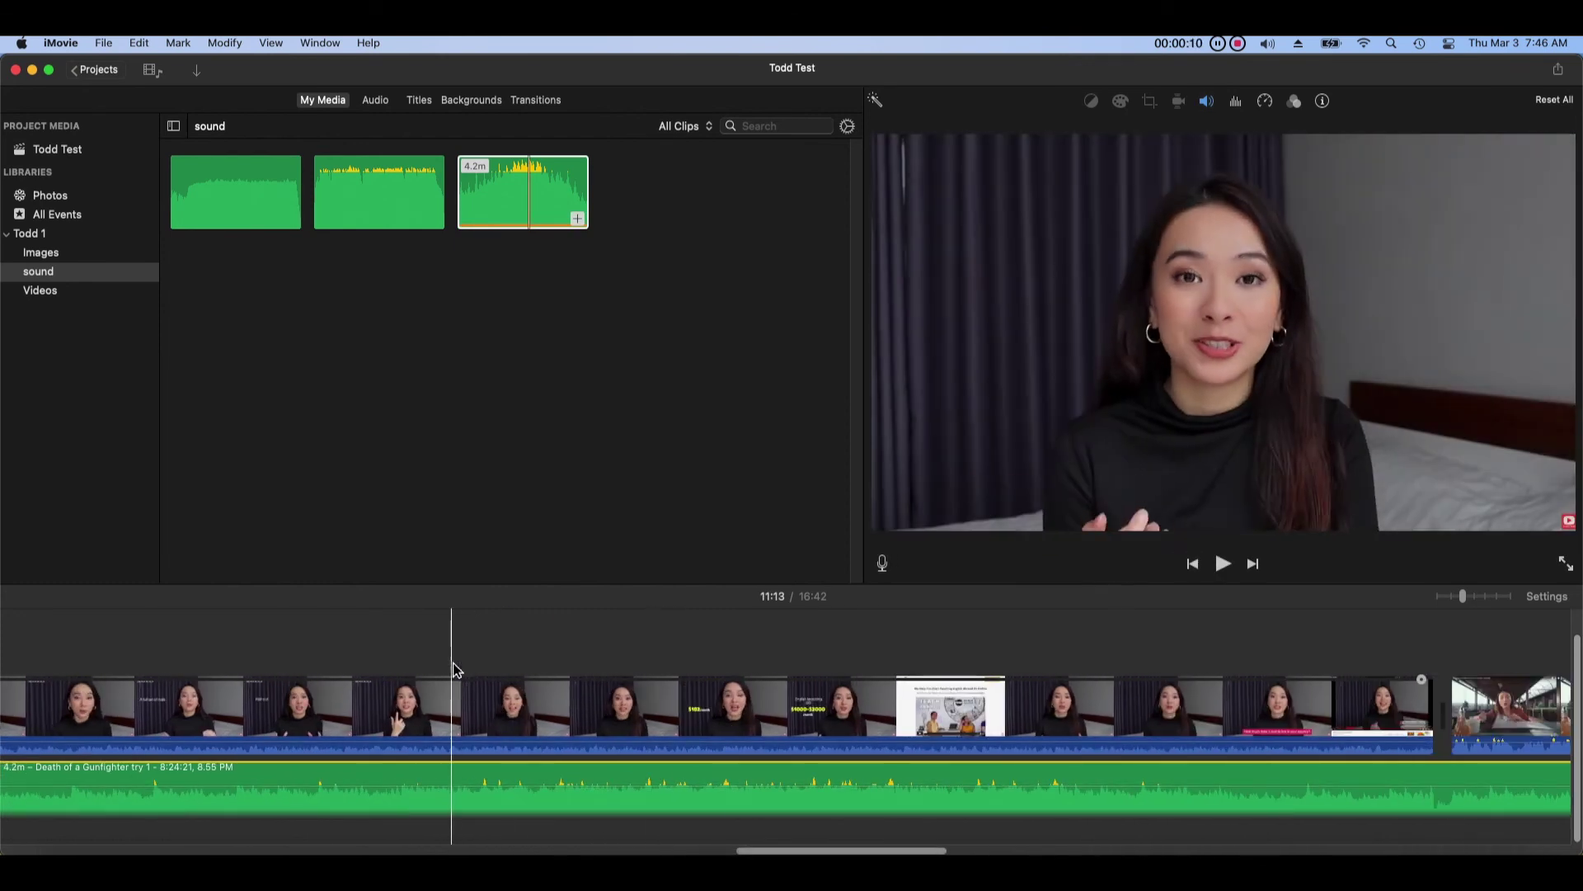
pyautogui.click(612, 714)
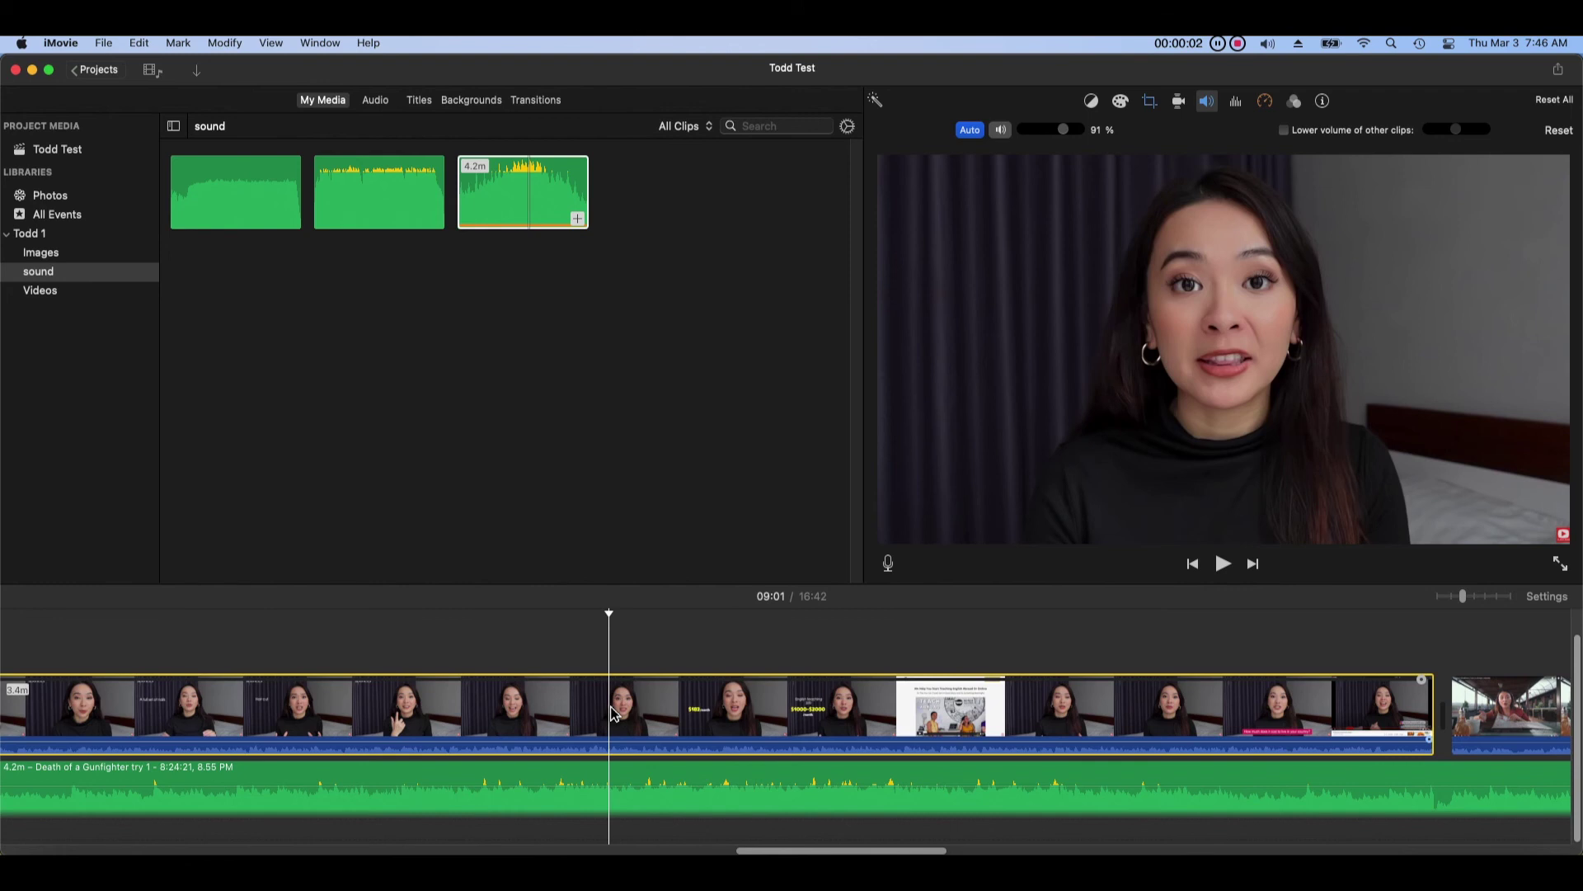
# Step: Turn on lowering of other clips' volume for the talking clip, and set the attached music track's volume to 400%
pyautogui.click(1287, 132)
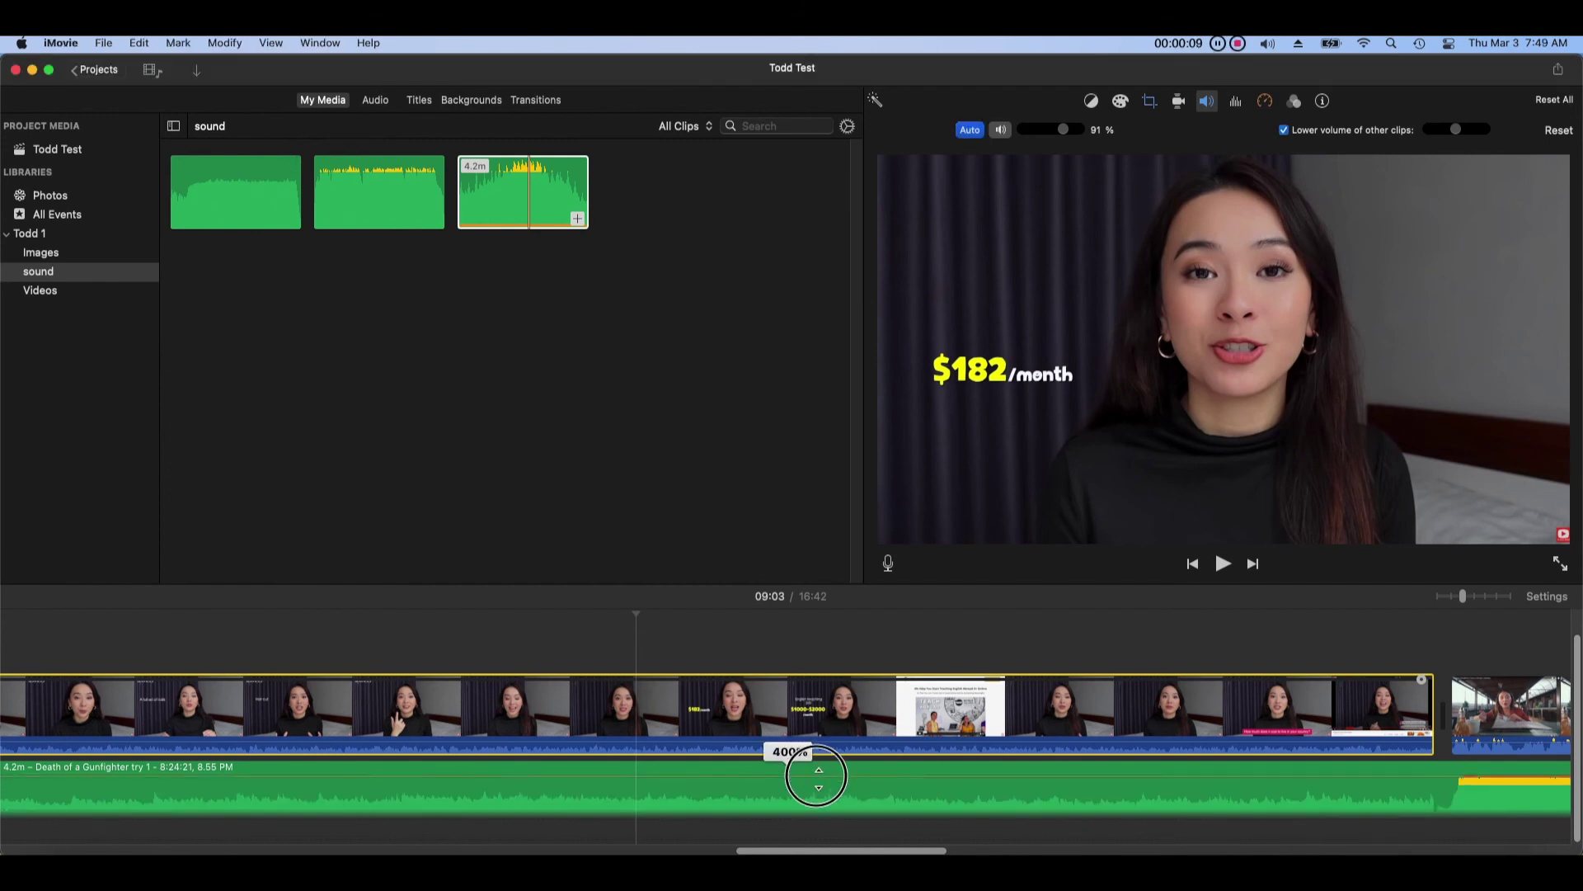
pyautogui.moveTo(814, 778)
pyautogui.mouseDown()
pyautogui.moveTo(812, 792)
pyautogui.moveTo(816, 779)
pyautogui.mouseUp()
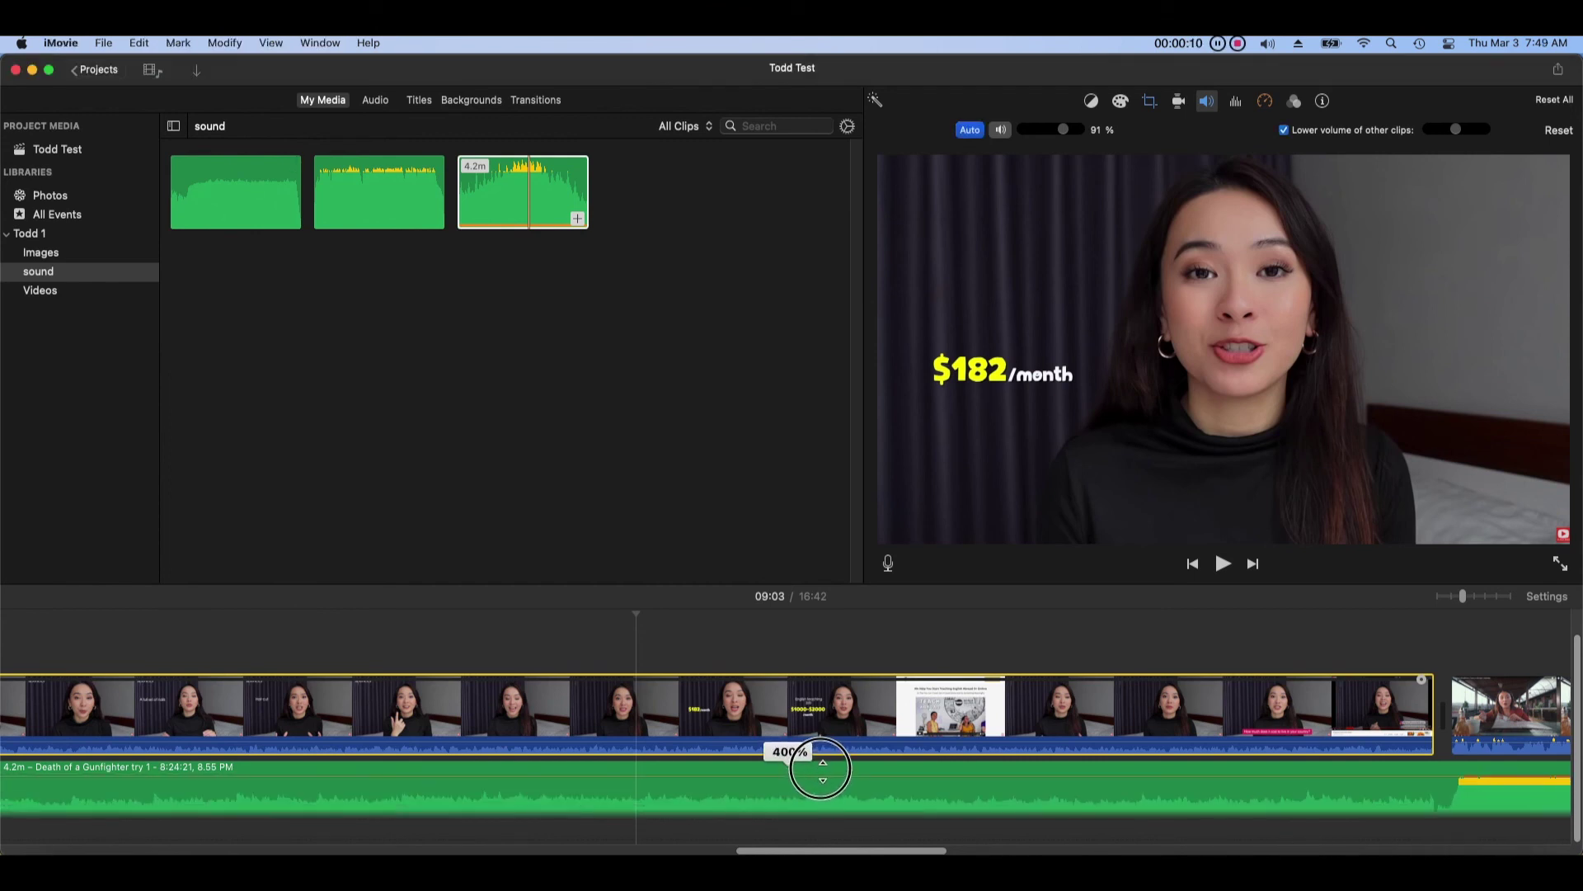
pyautogui.moveTo(825, 852); pyautogui.dragTo(962, 852)
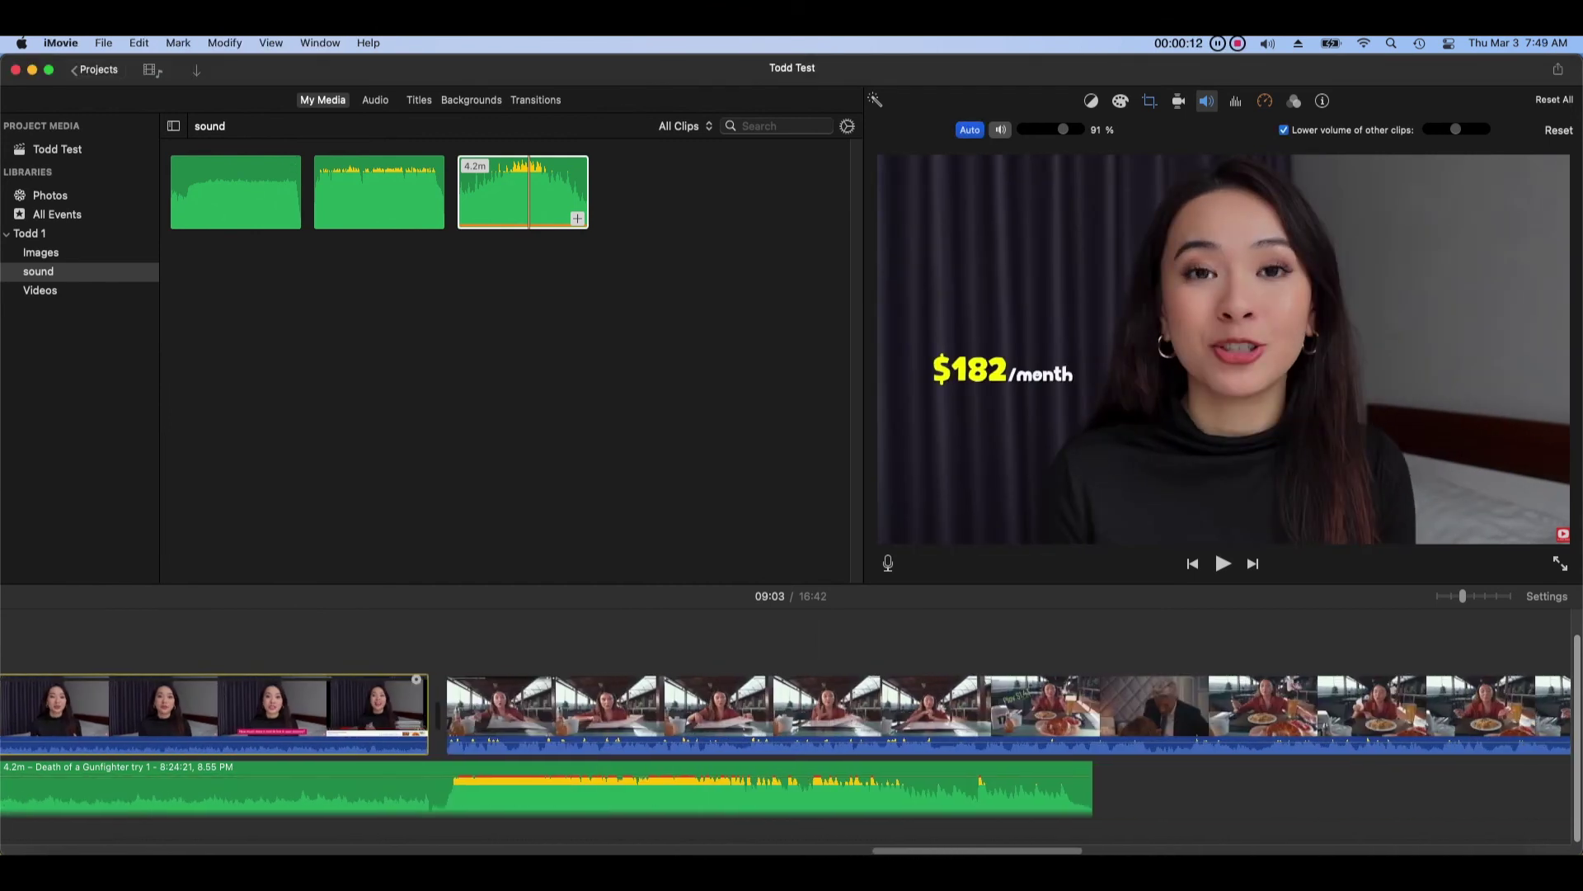
pyautogui.click(920, 777)
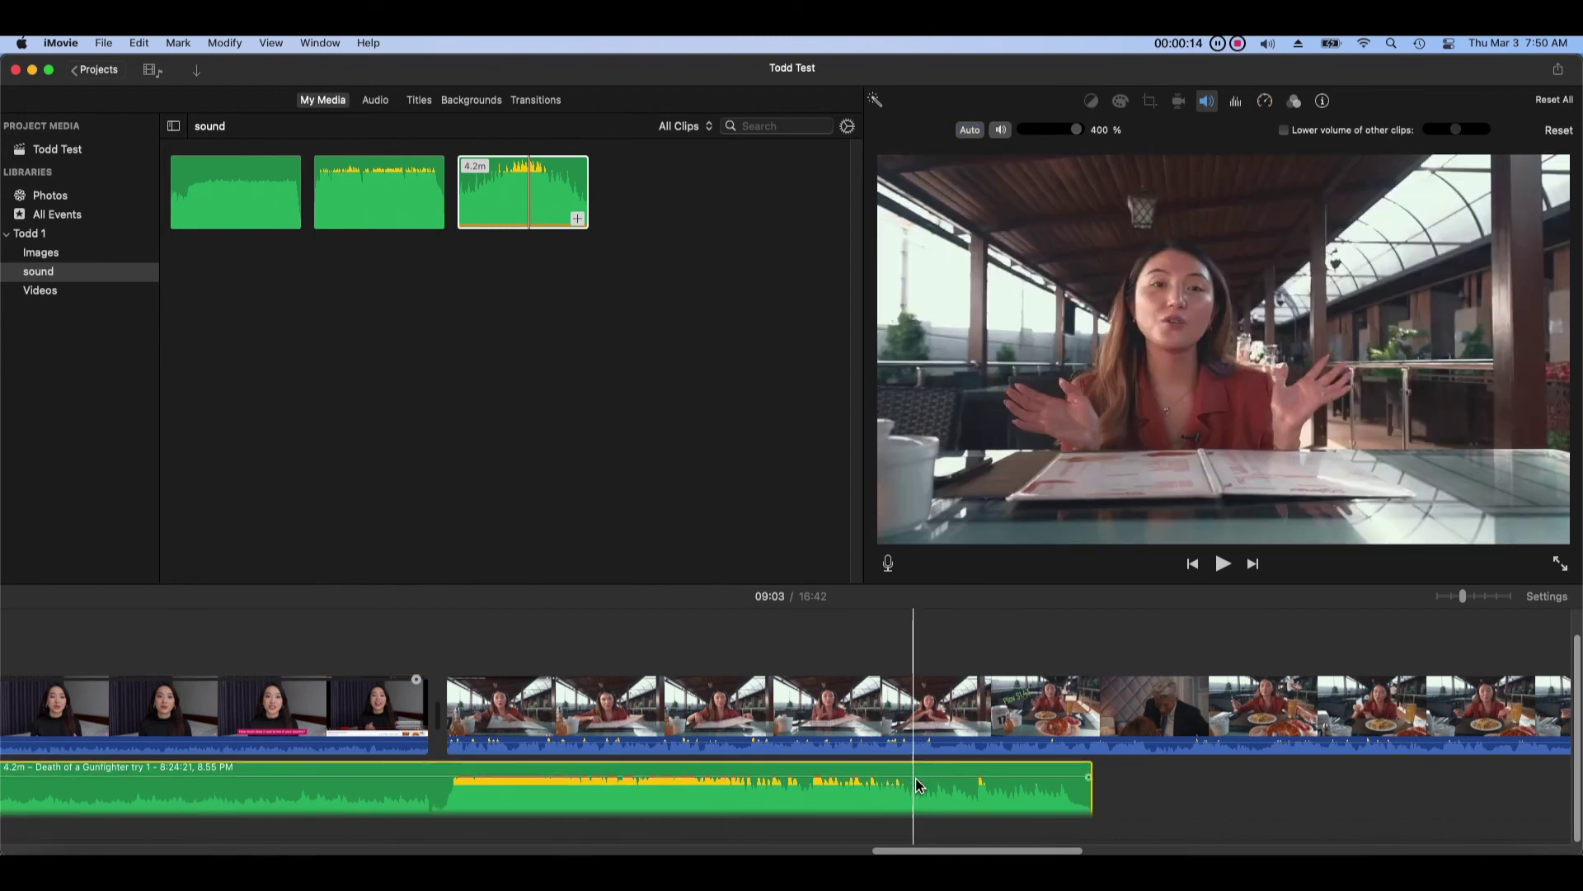
pyautogui.moveTo(920, 779)
pyautogui.mouseDown()
pyautogui.moveTo(917, 798)
pyautogui.moveTo(927, 772)
pyautogui.mouseUp()
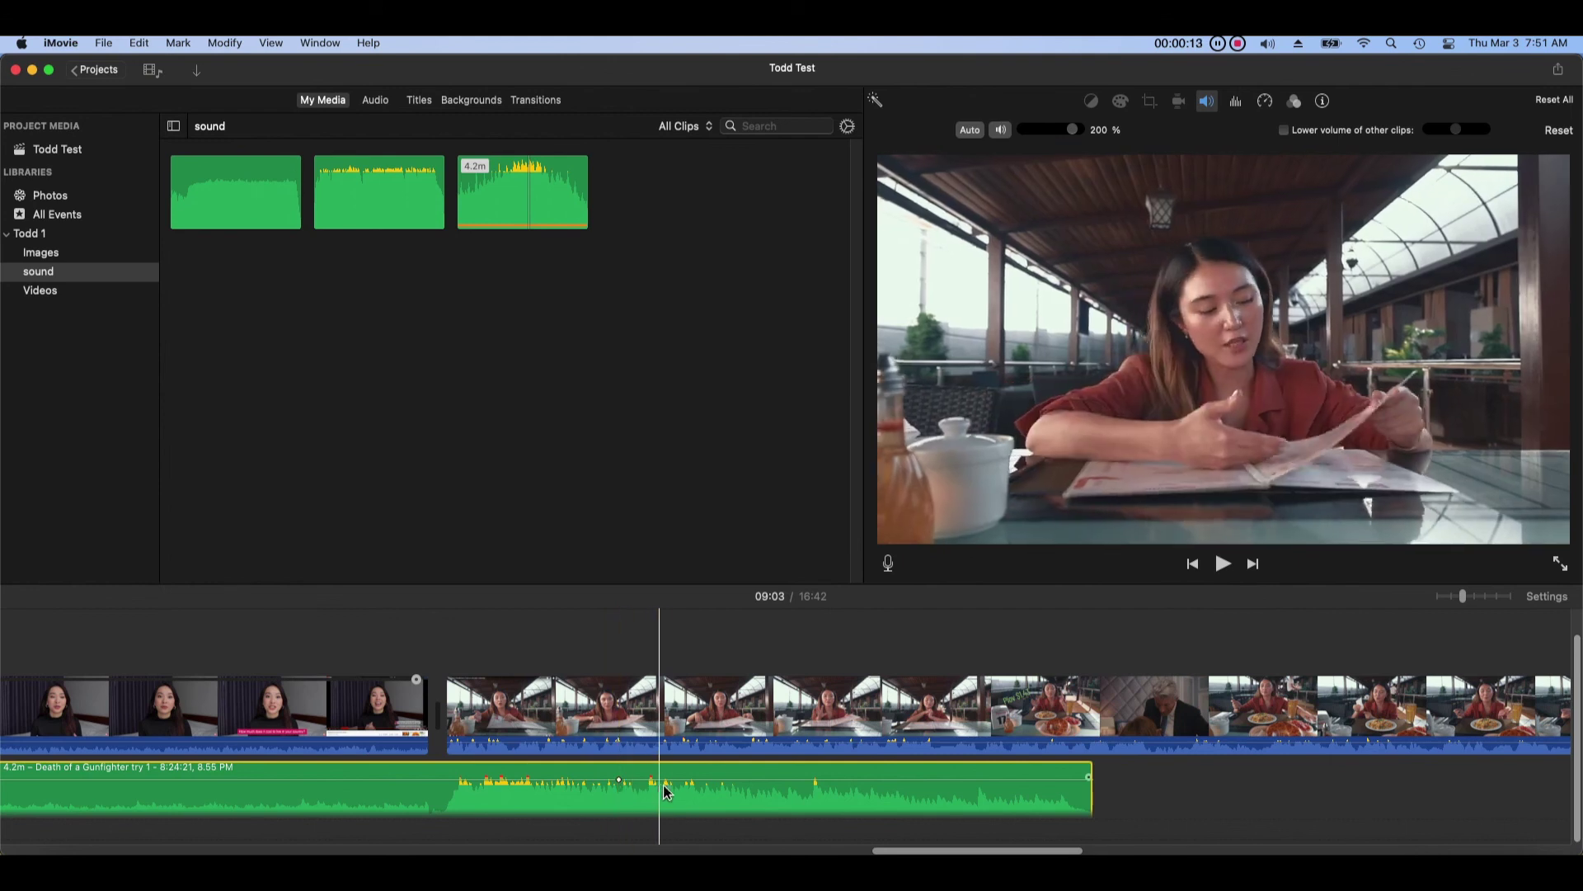
# Step: Add three more volume keyframes to the music track beneath the restaurant clip, after the existing one
pyautogui.keyDown('alt'); pyautogui.click(693, 779); pyautogui.keyUp('alt')
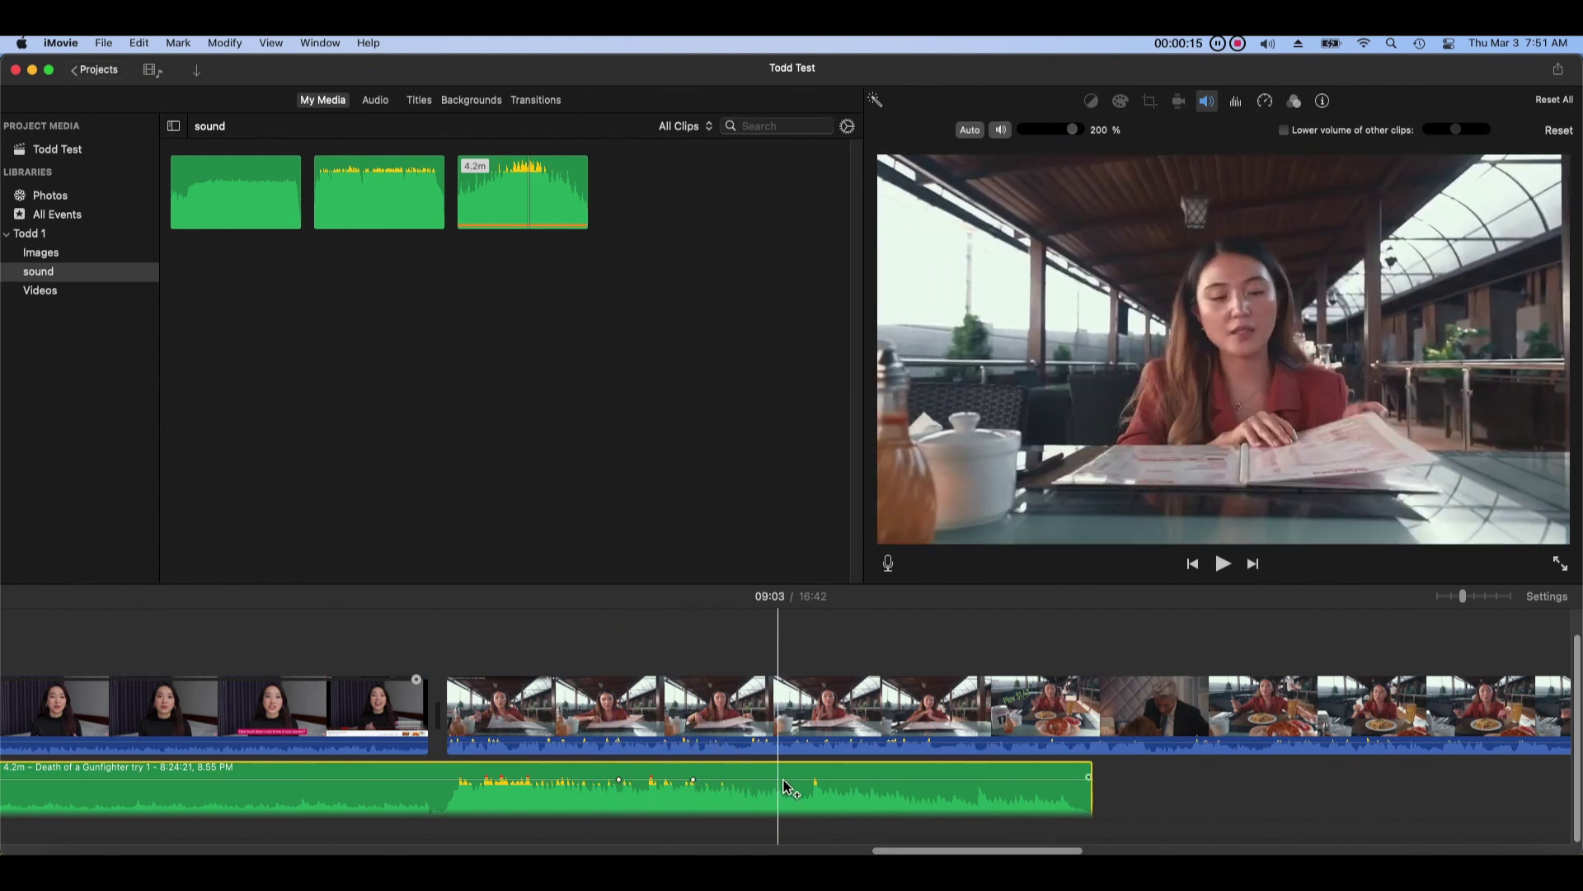
pyautogui.keyDown('alt'); pyautogui.click(797, 780); pyautogui.keyUp('alt')
pyautogui.keyDown('alt'); pyautogui.click(891, 779); pyautogui.keyUp('alt')
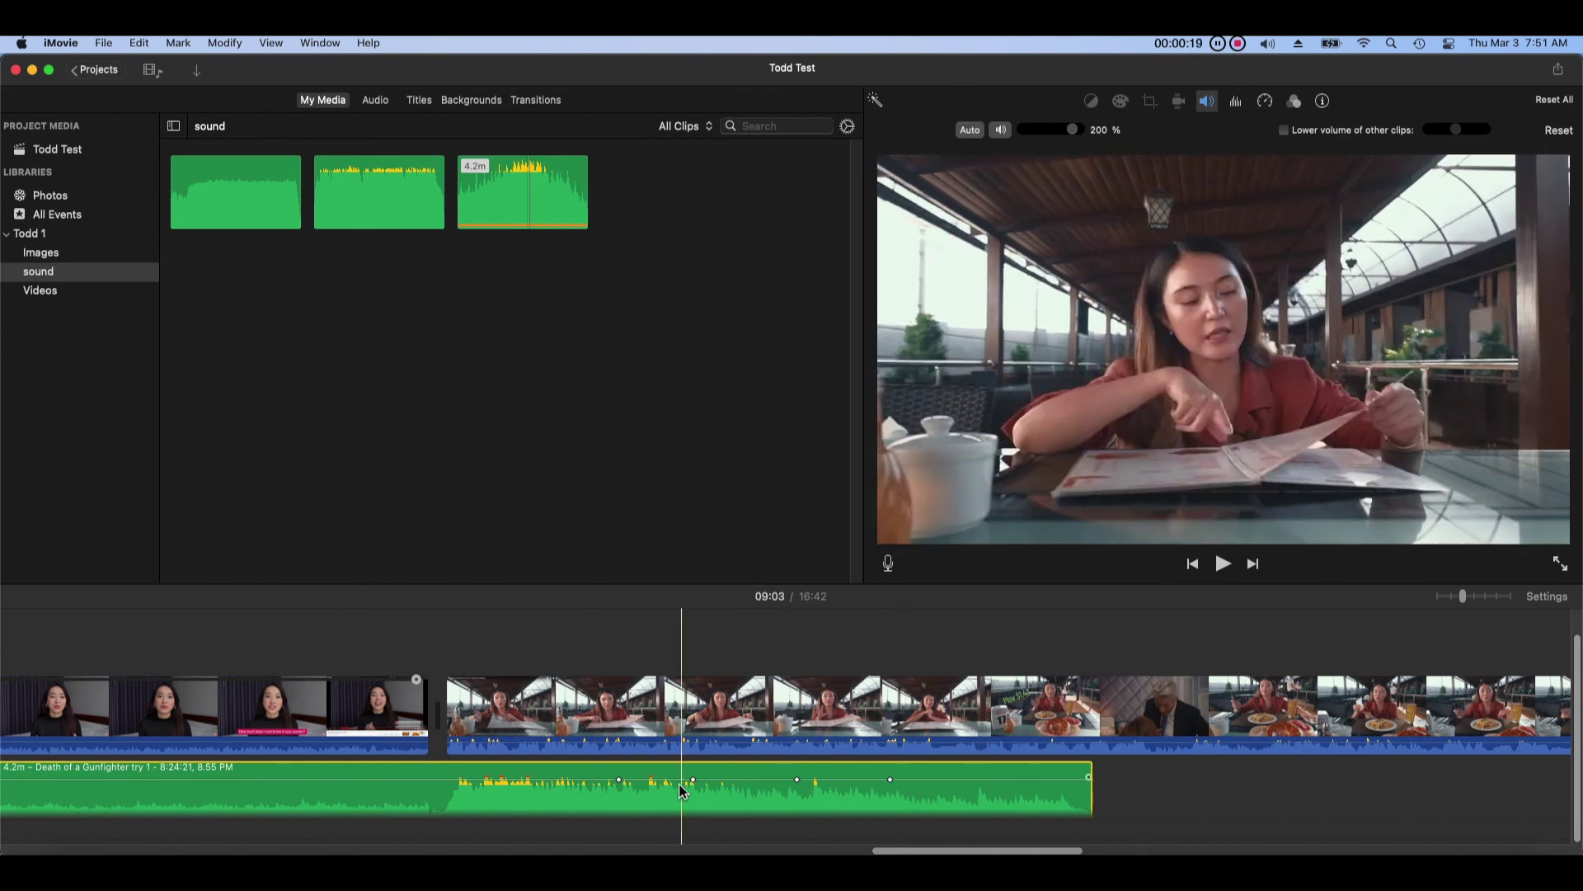
# Step: Shape the music's keyframes: pull the second and fourth down, drop a new starting point to 1%, and raise the middle dip slightly
pyautogui.moveTo(693, 780); pyautogui.dragTo(693, 806)
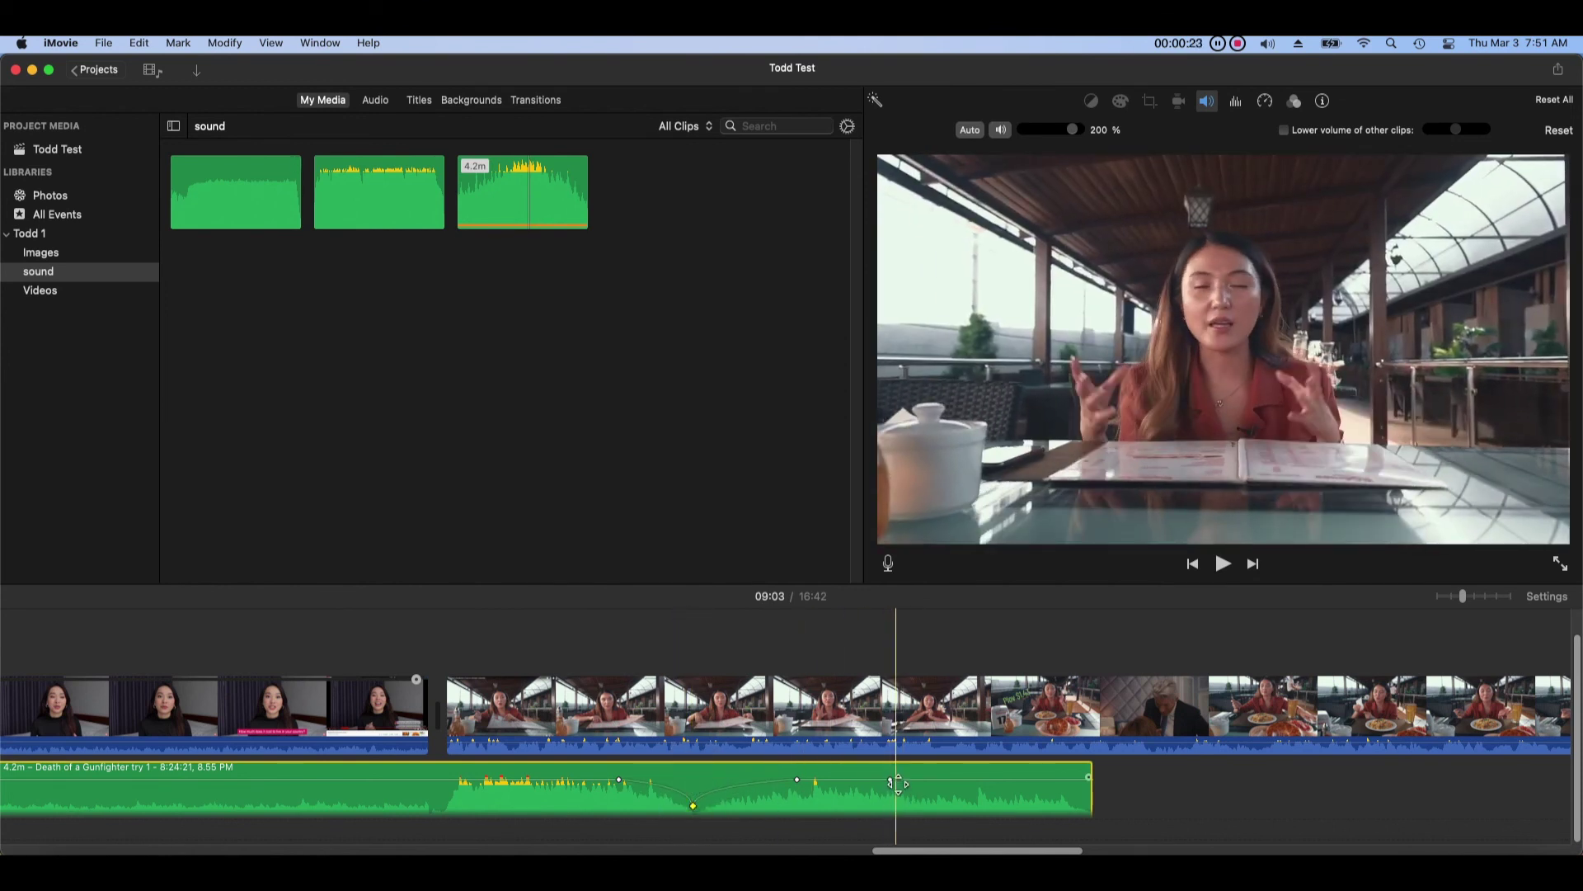
pyautogui.moveTo(891, 783); pyautogui.dragTo(890, 804)
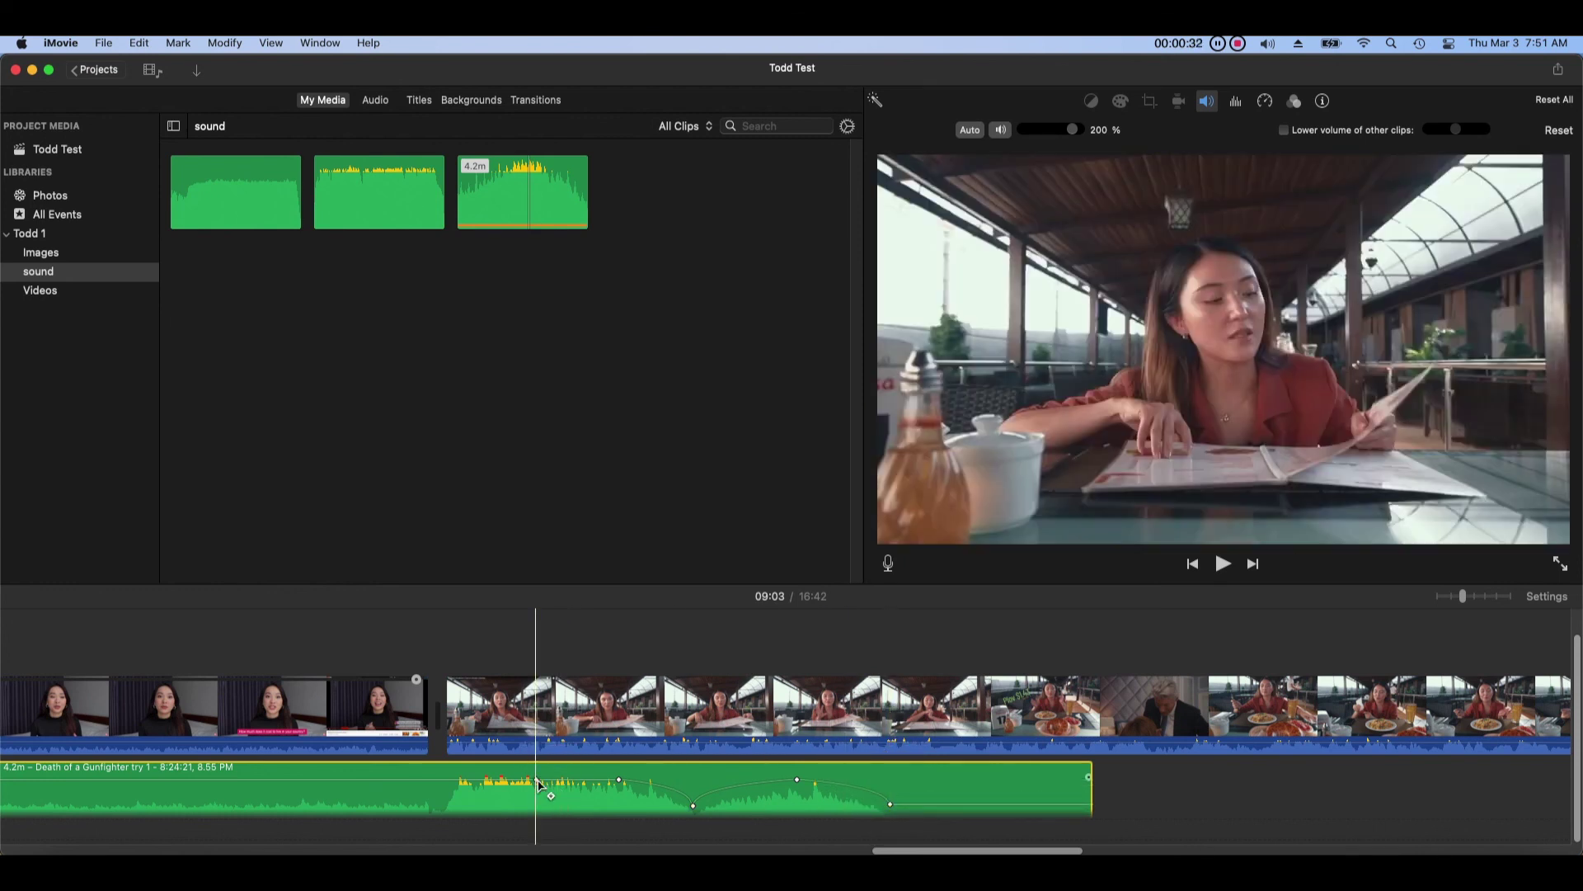
pyautogui.moveTo(540, 786); pyautogui.dragTo(549, 817)
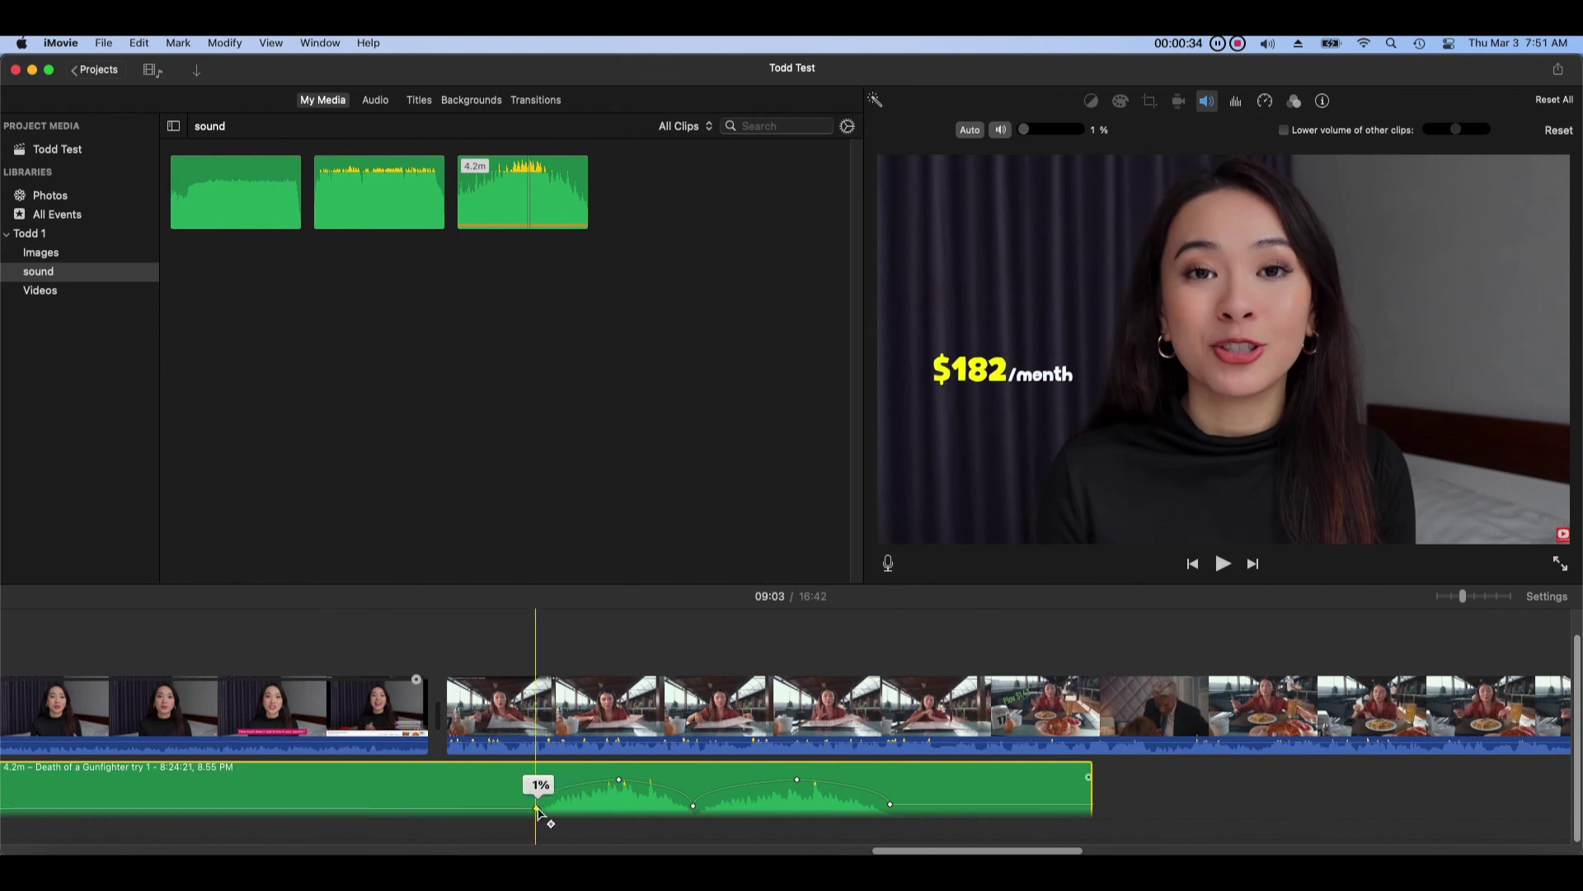
pyautogui.moveTo(693, 806); pyautogui.dragTo(701, 797)
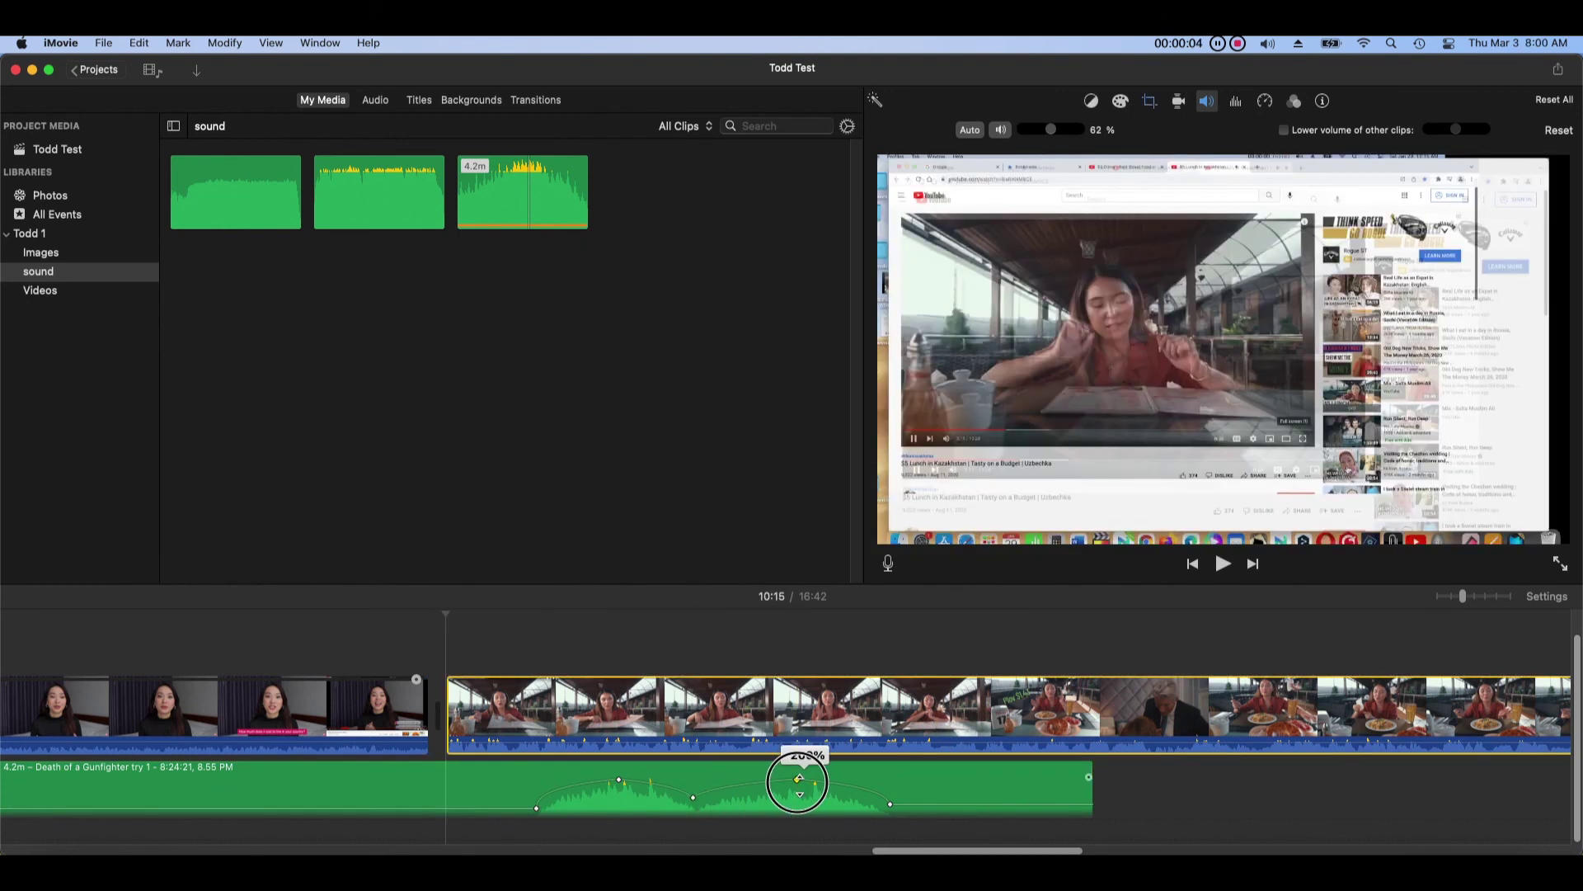
# Step: Move the middle dip and following peak keyframes together to a later time, and shift the first four keyframes as a group earlier
pyautogui.moveTo(798, 782)
pyautogui.mouseDown()
pyautogui.moveTo(770, 784)
pyautogui.moveTo(820, 786)
pyautogui.moveTo(725, 771)
pyautogui.moveTo(795, 778)
pyautogui.moveTo(742, 795)
pyautogui.moveTo(793, 794)
pyautogui.mouseUp()
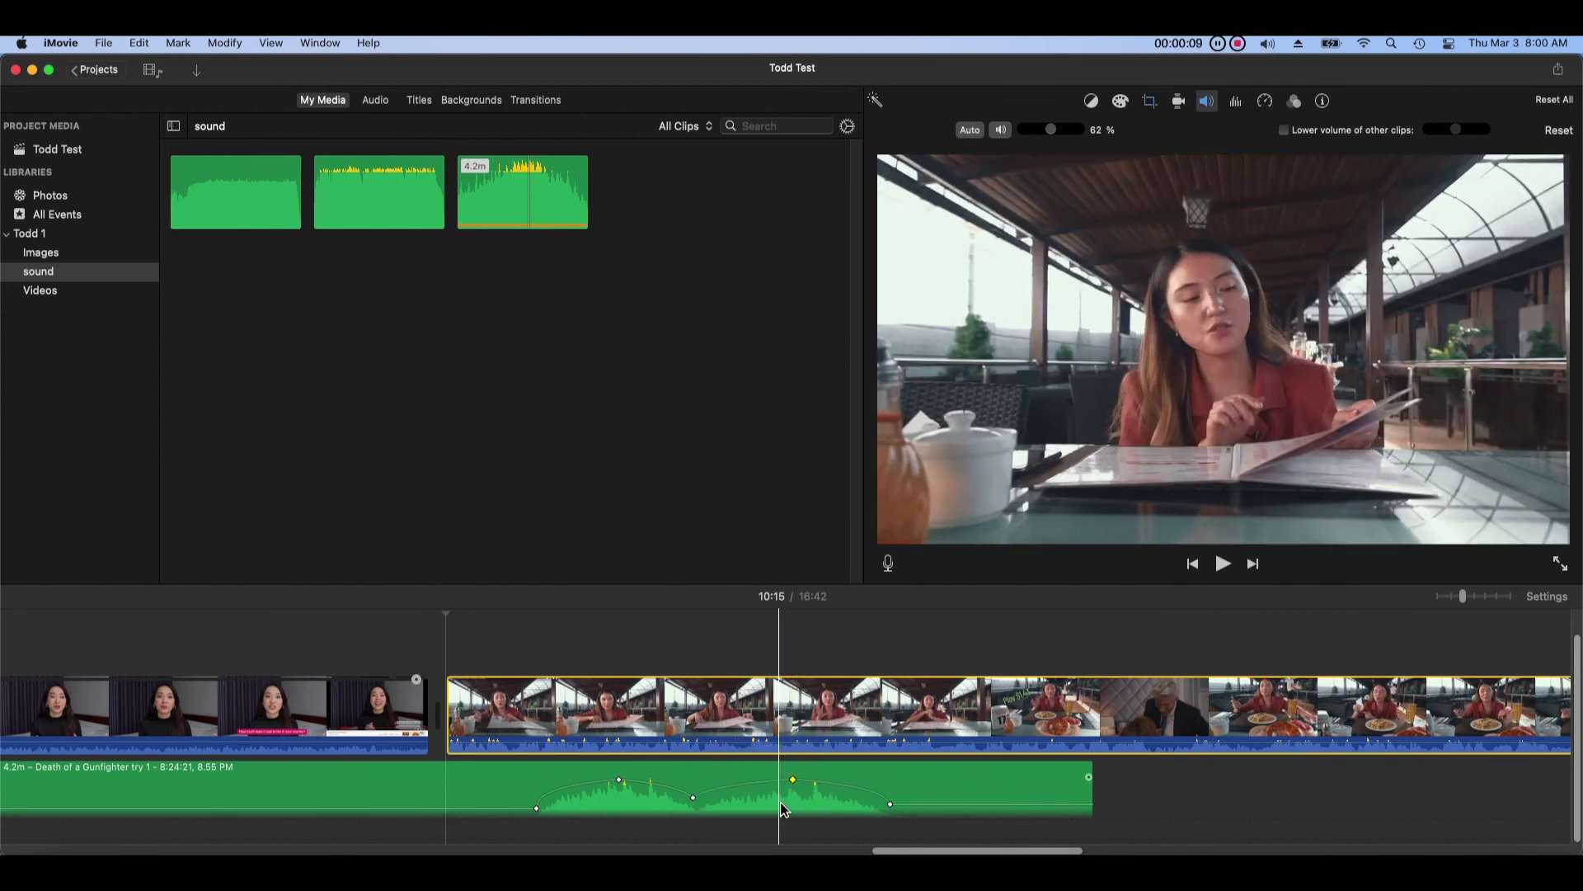
pyautogui.click(772, 781)
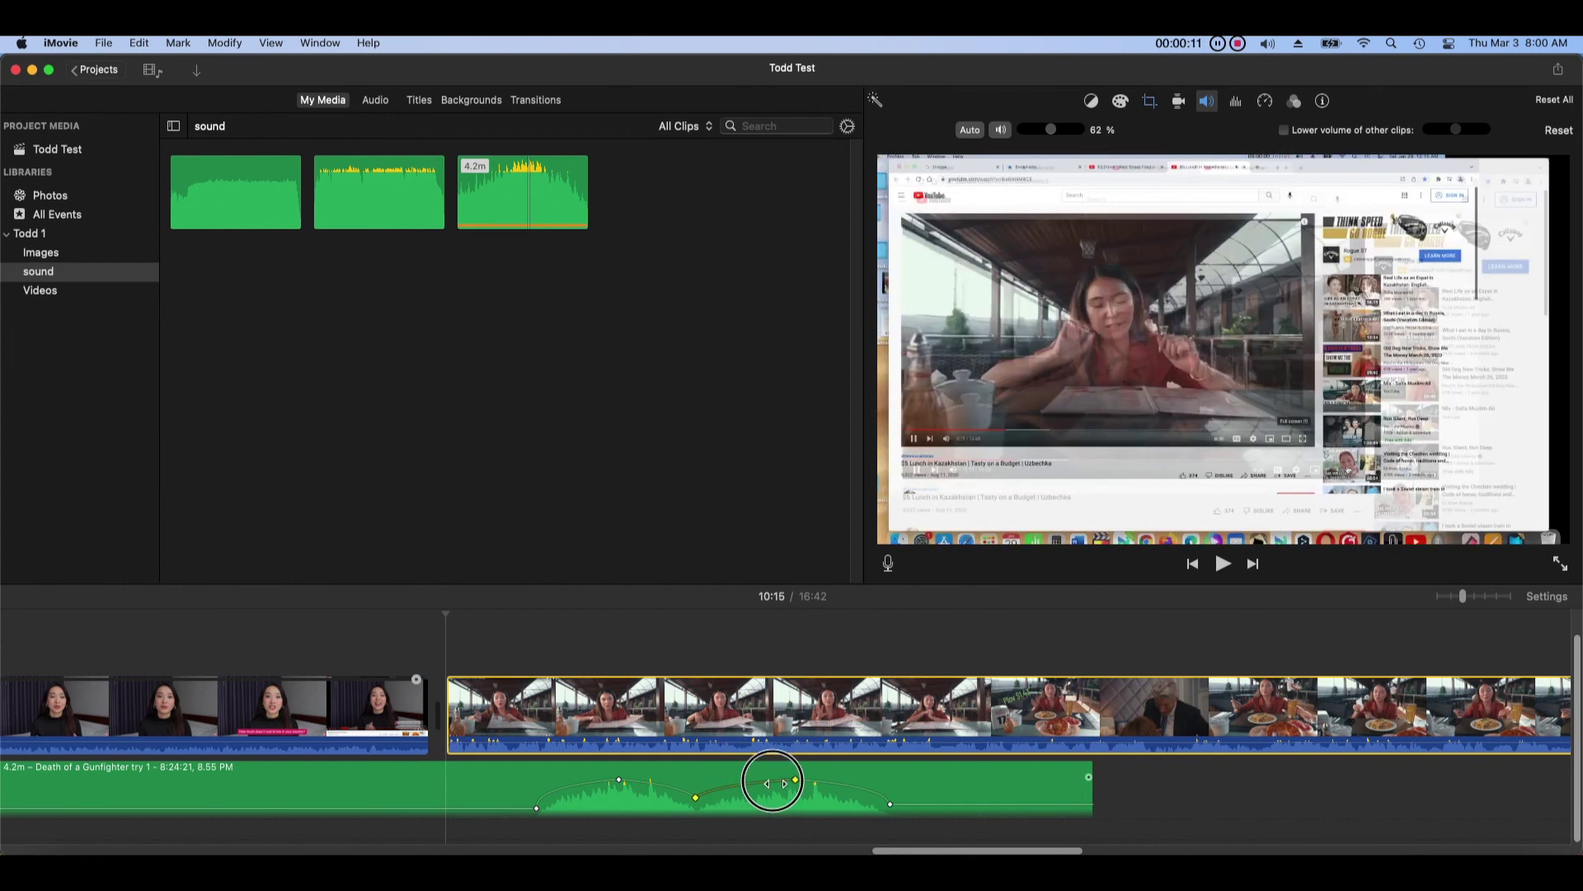
pyautogui.moveTo(773, 782)
pyautogui.mouseDown()
pyautogui.moveTo(790, 781)
pyautogui.moveTo(700, 782)
pyautogui.moveTo(777, 782)
pyautogui.mouseUp()
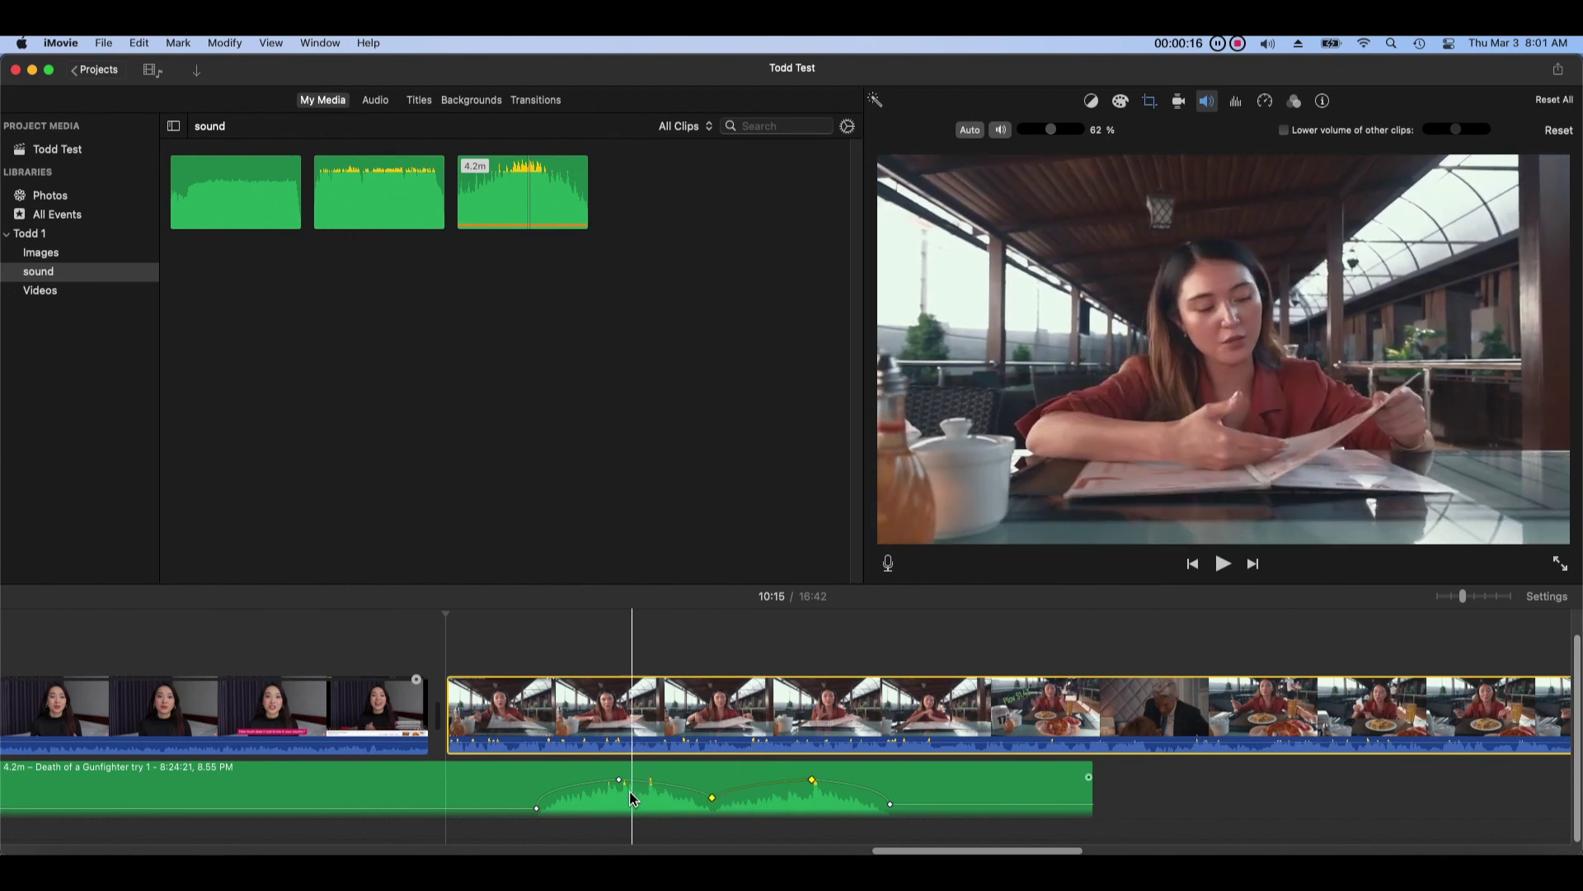
pyautogui.keyDown('shift'); pyautogui.click(537, 808); pyautogui.keyUp('shift')
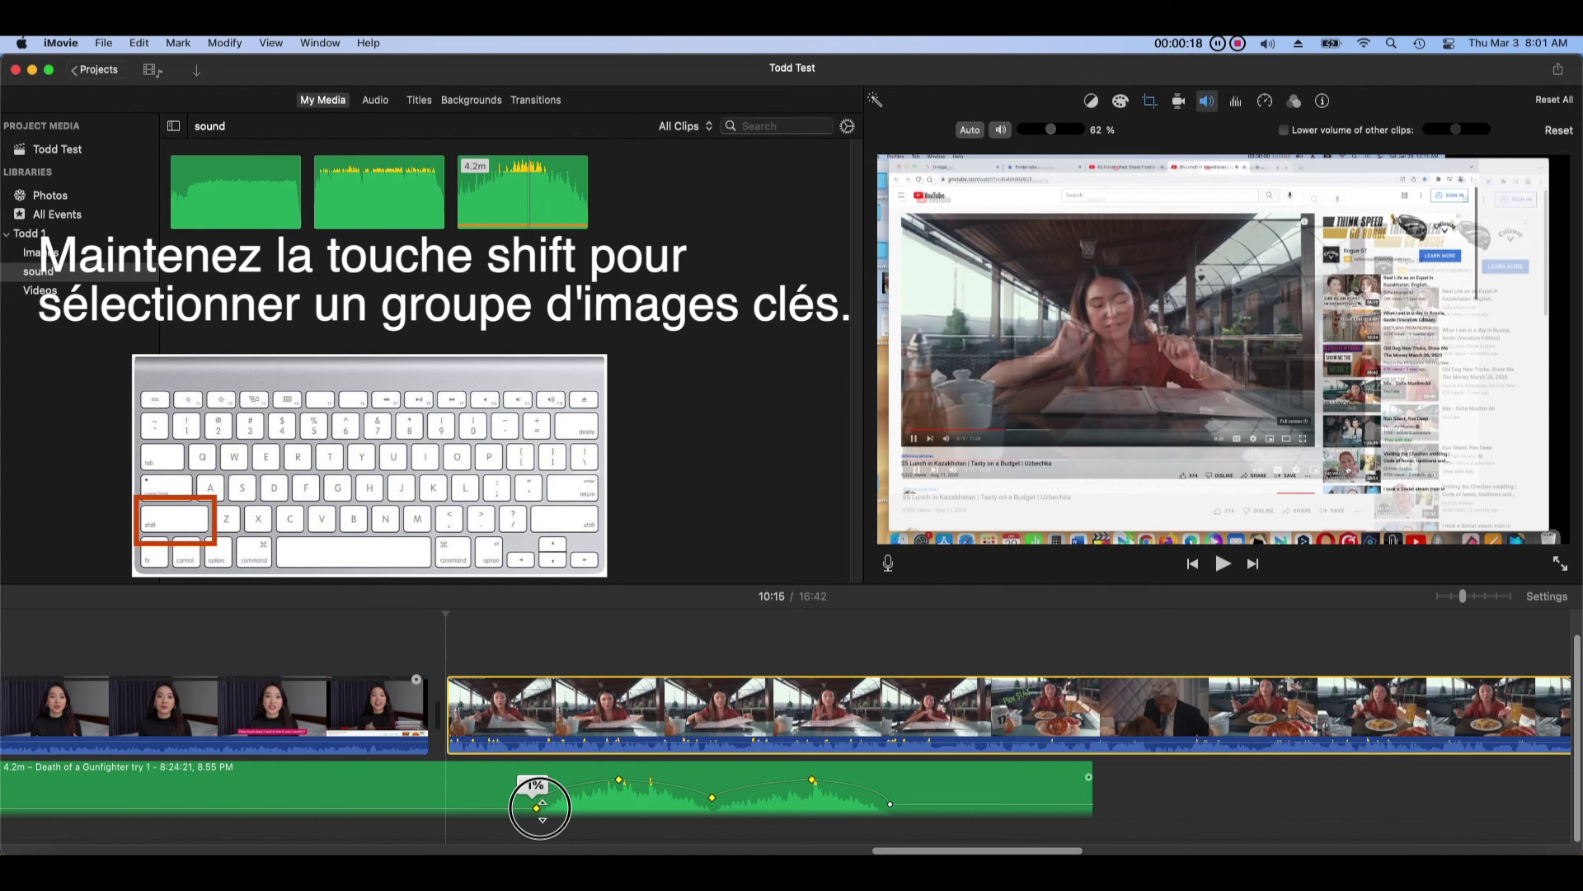
pyautogui.moveTo(684, 791); pyautogui.dragTo(611, 796)
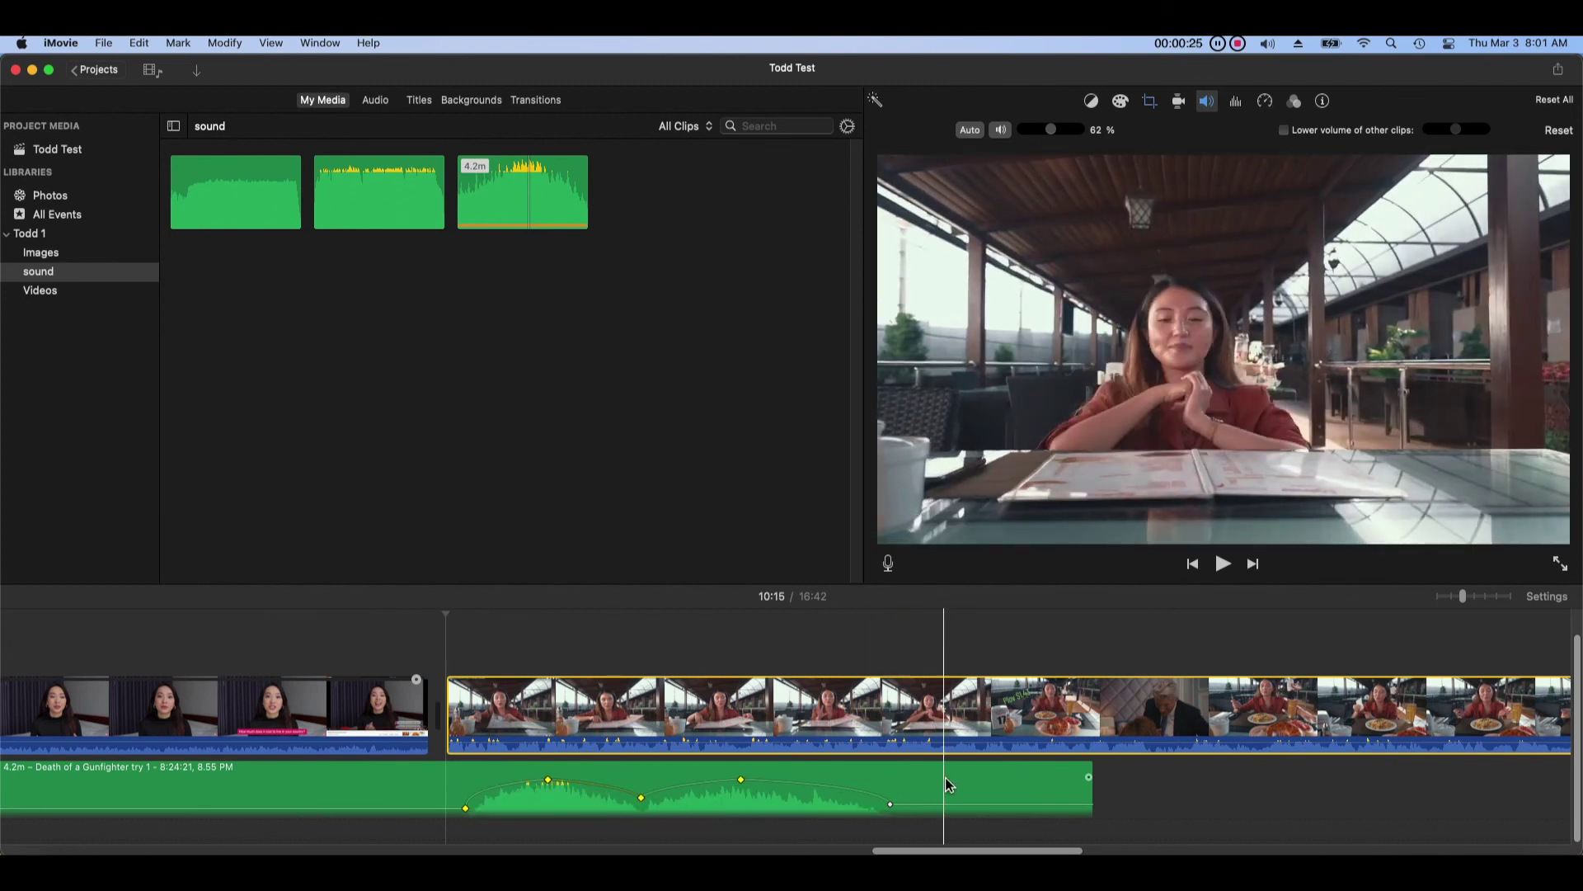
# Step: Delete the selected group of volume keyframes from the music track, and delete the last remaining keyframe
pyautogui.rightClick(699, 804)
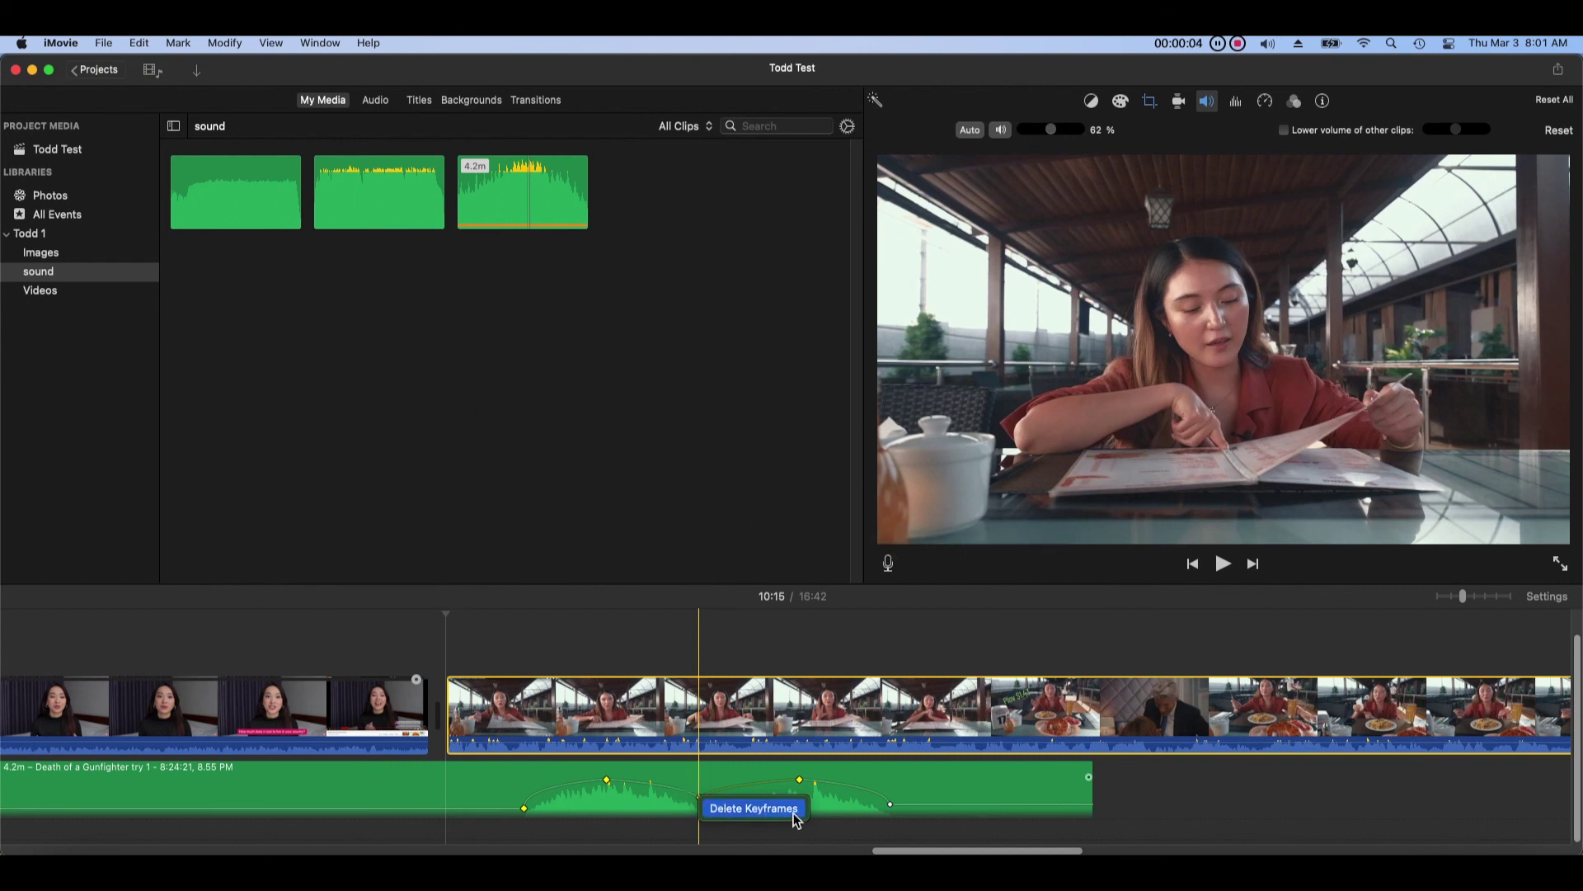
pyautogui.click(753, 809)
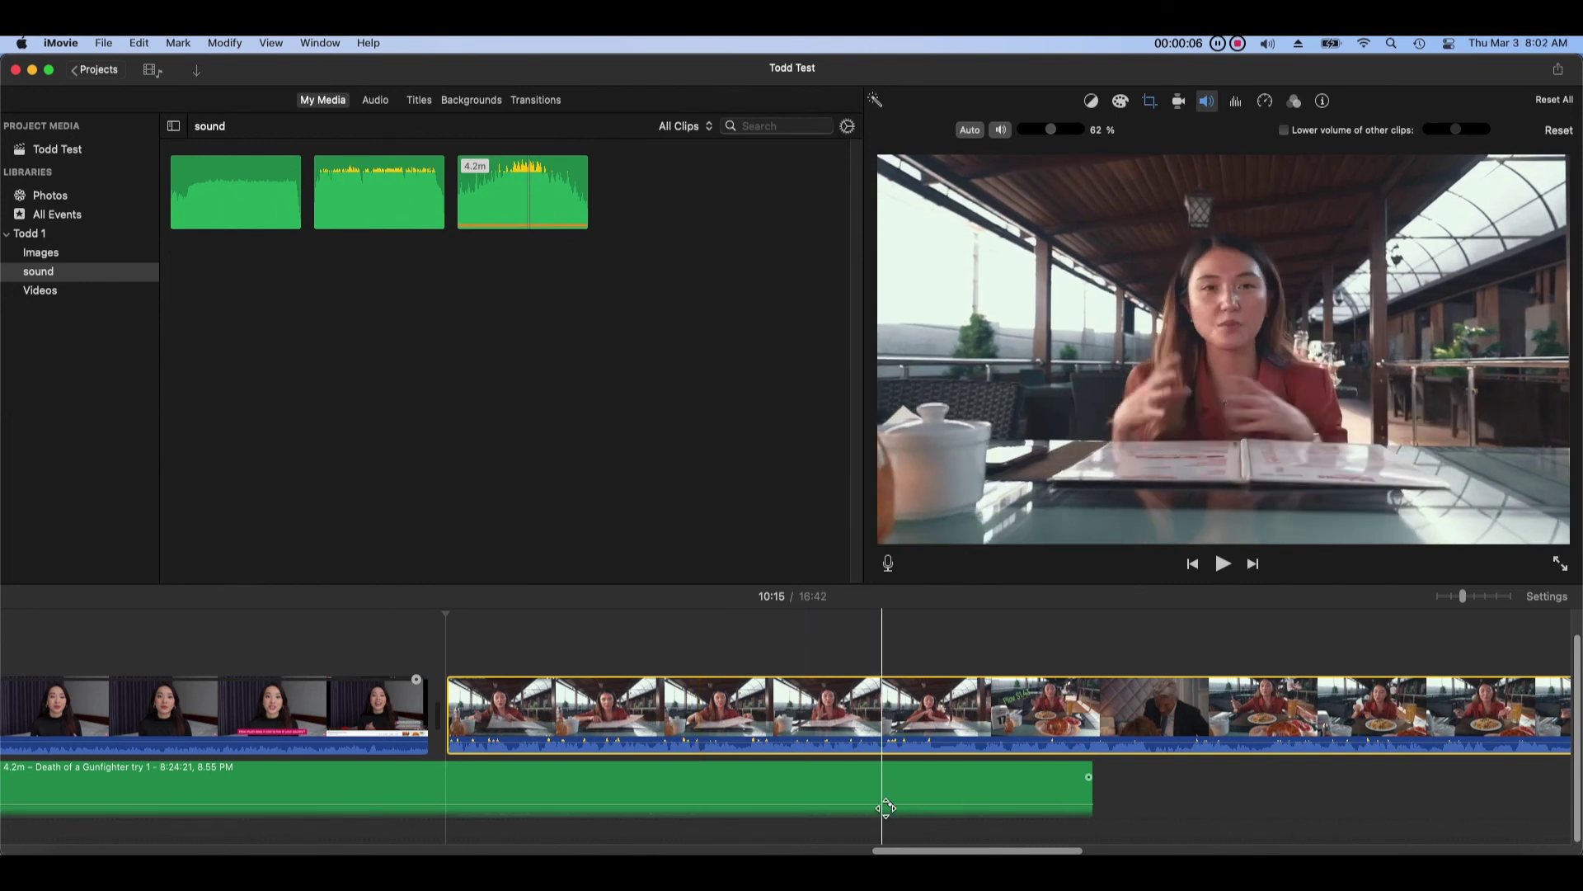
pyautogui.rightClick(893, 806)
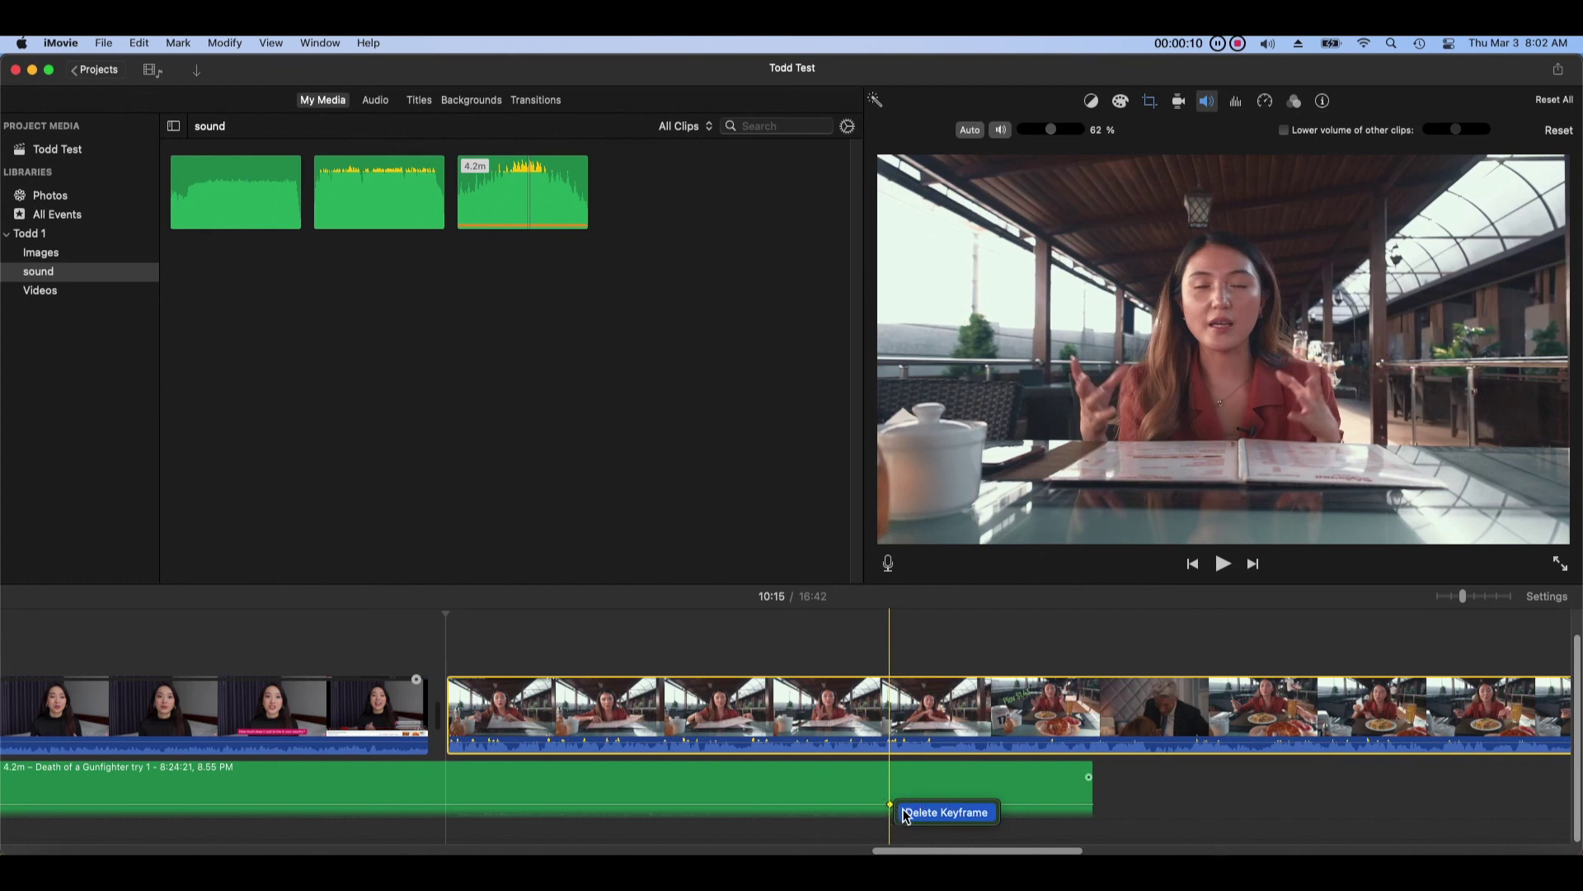
pyautogui.click(911, 812)
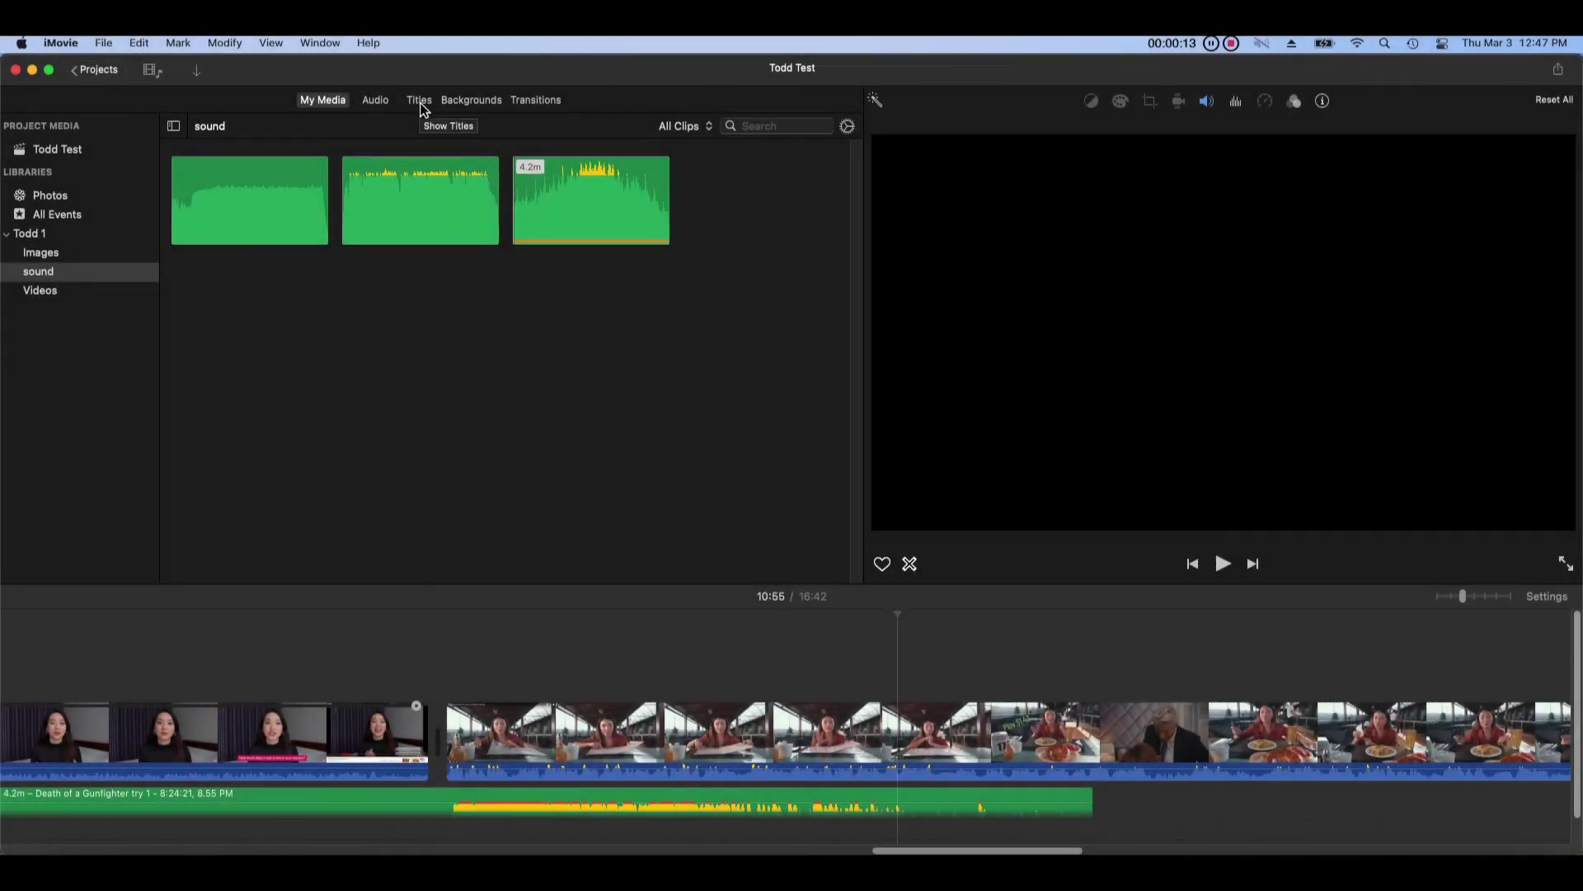
# Step: Browse the available title styles, including Focus Lower Third, Centered, Pixie Dust and Organic Main
pyautogui.click(419, 102)
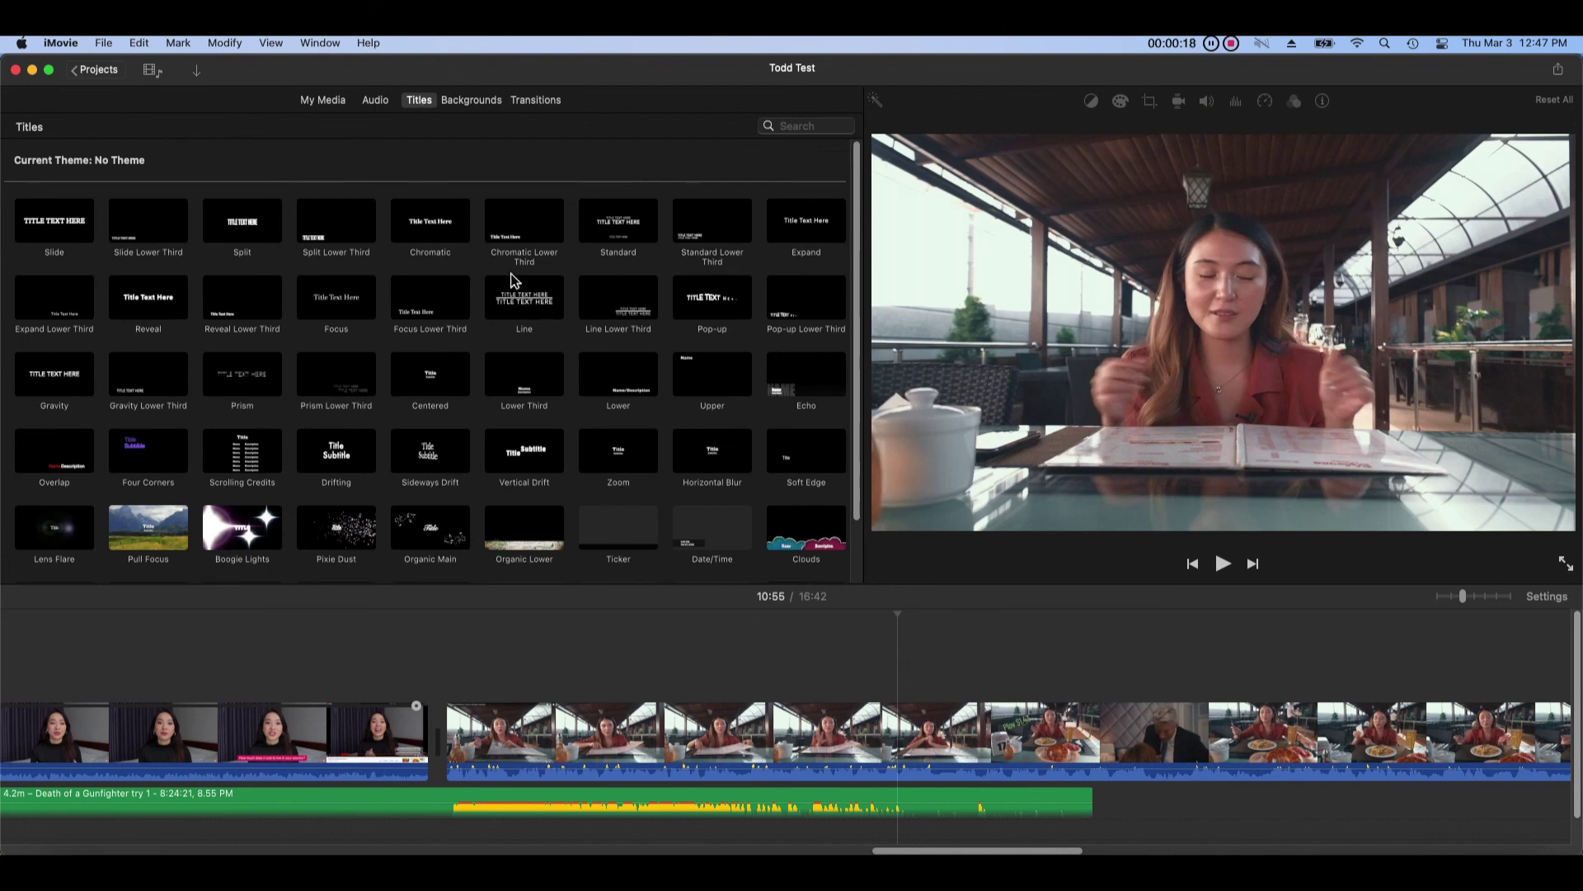
pyautogui.click(444, 307)
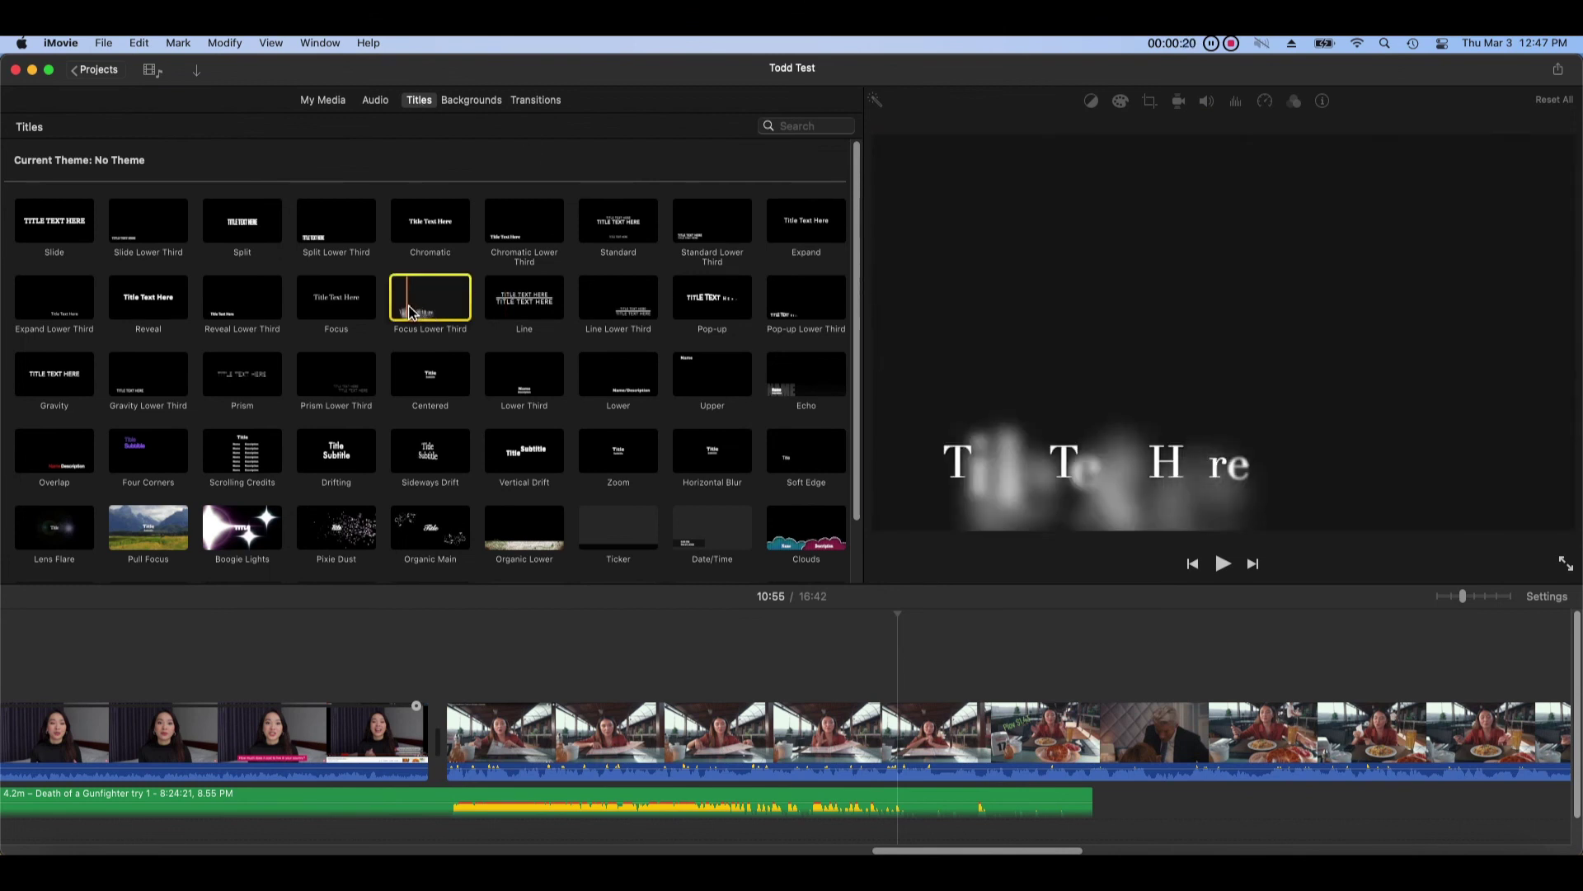
pyautogui.click(414, 383)
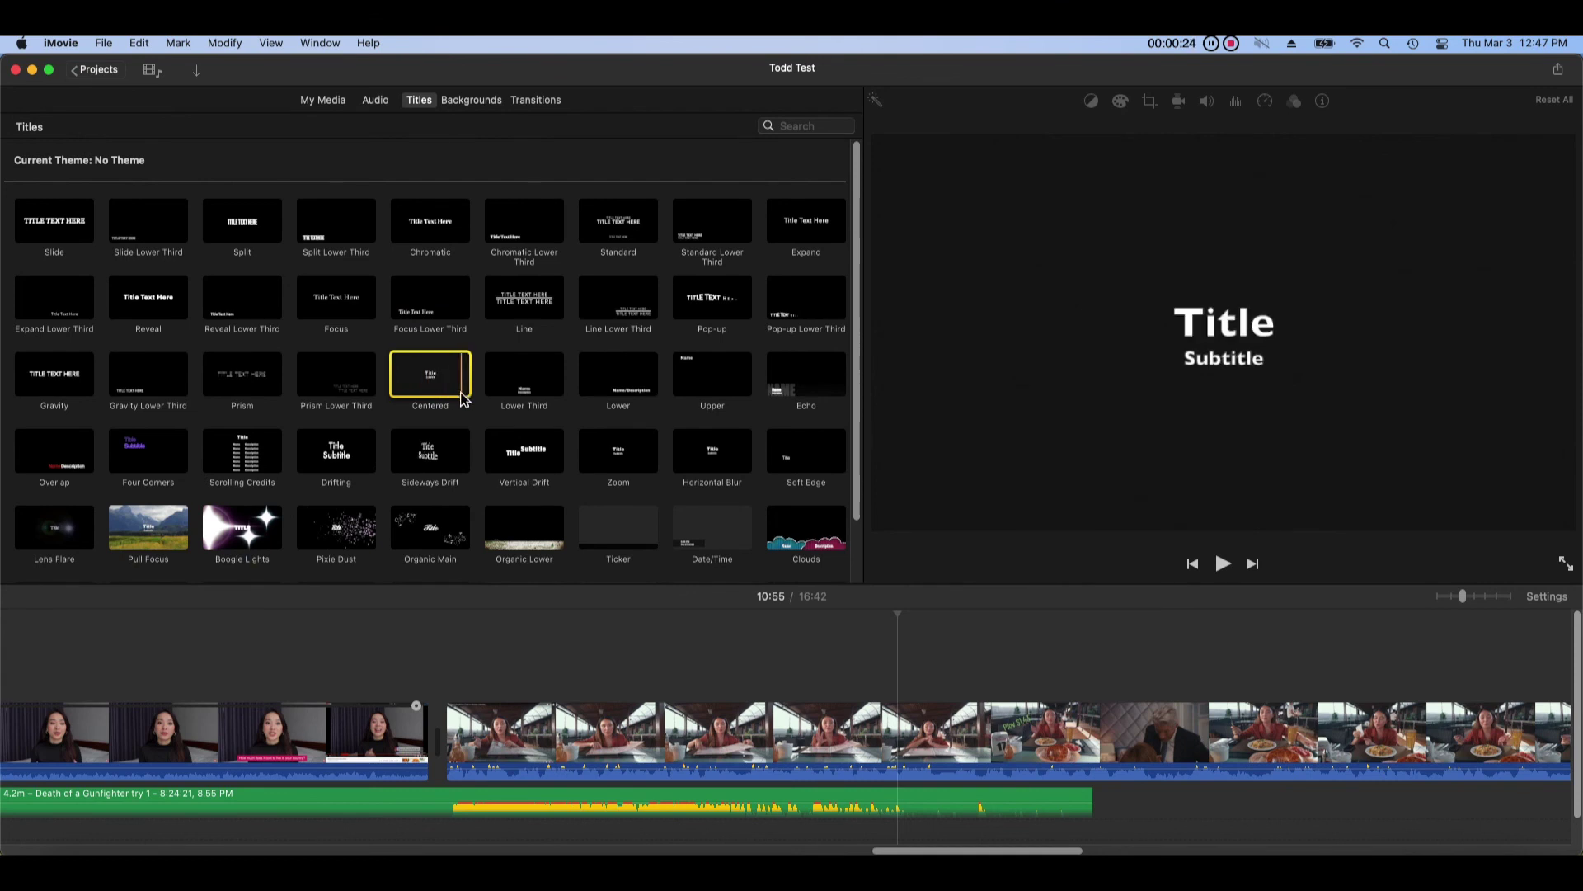
pyautogui.click(330, 536)
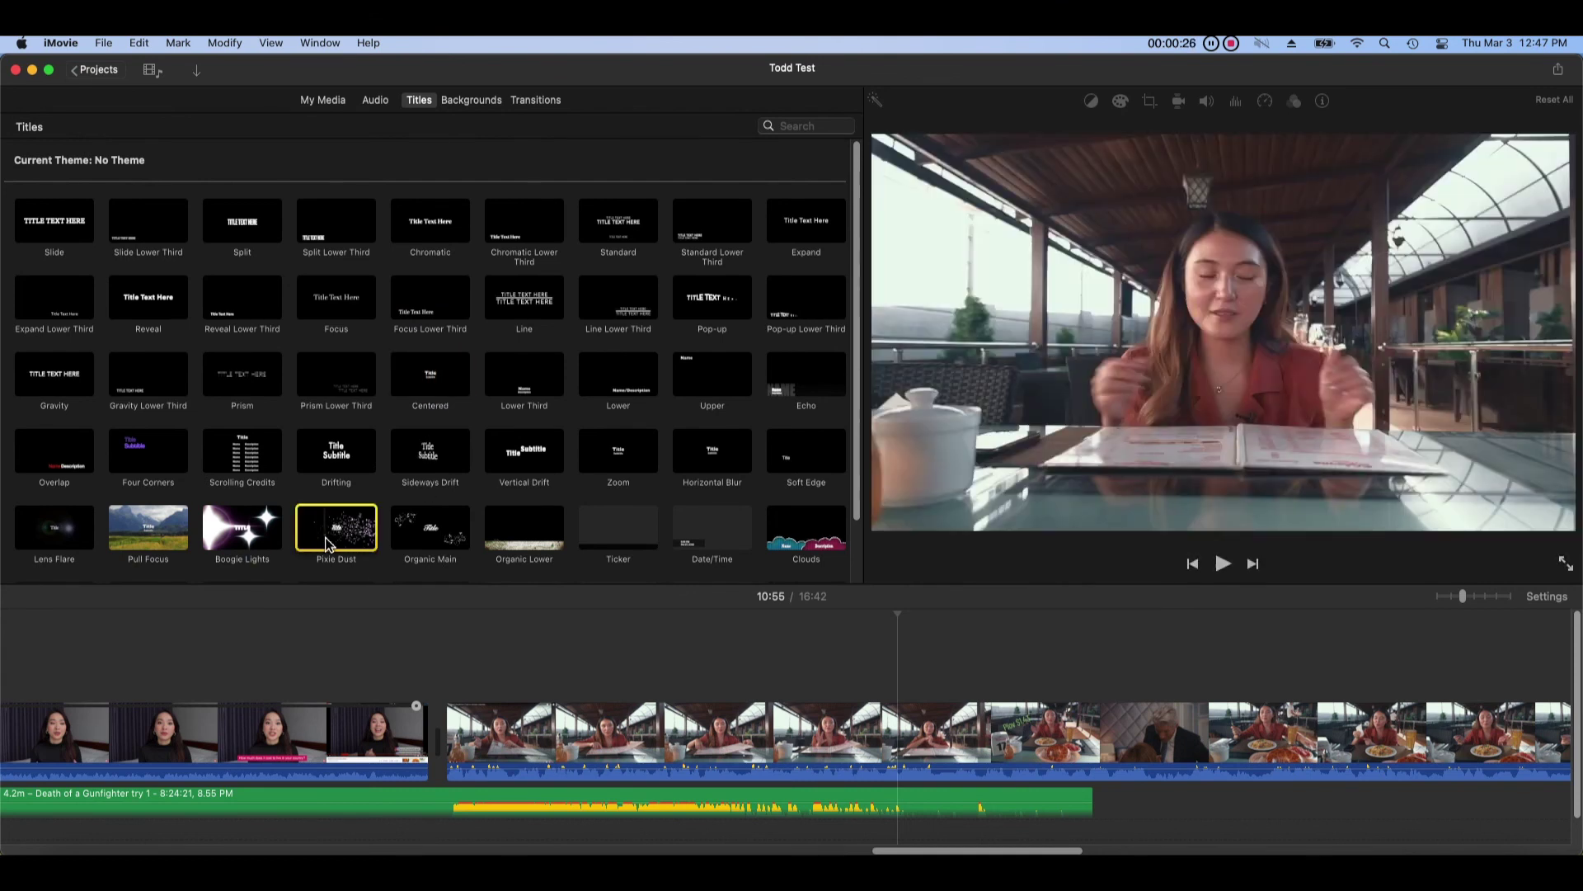
pyautogui.click(411, 544)
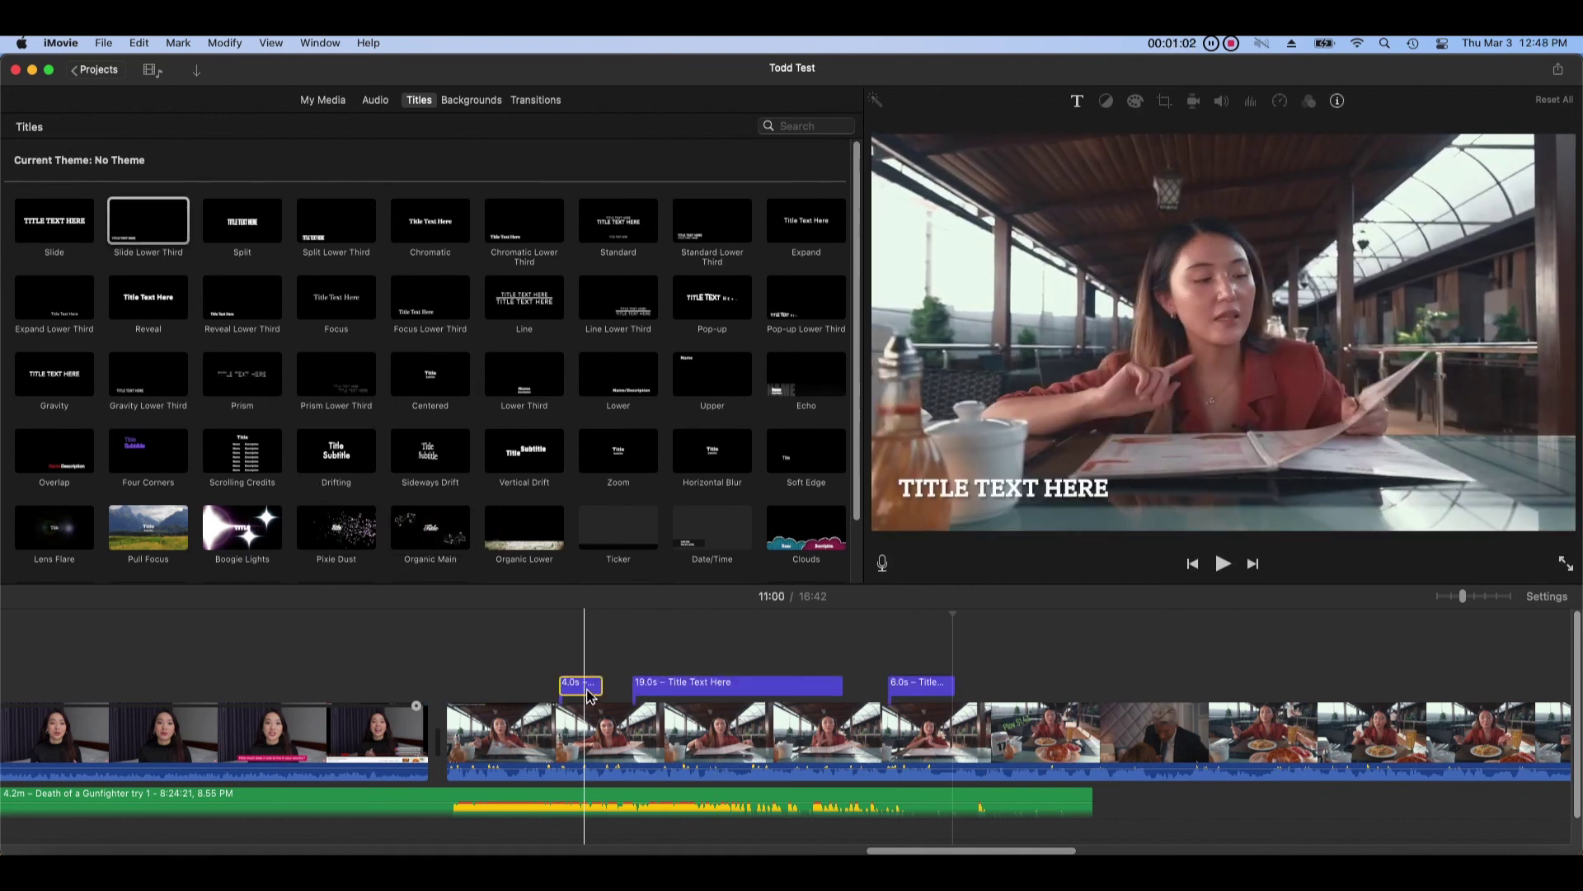
# Step: Move the 4-second lower-third title into the main track before the restaurant clip, and add a Scrolling Credits title at the movie's end
pyautogui.moveTo(589, 696); pyautogui.dragTo(462, 738)
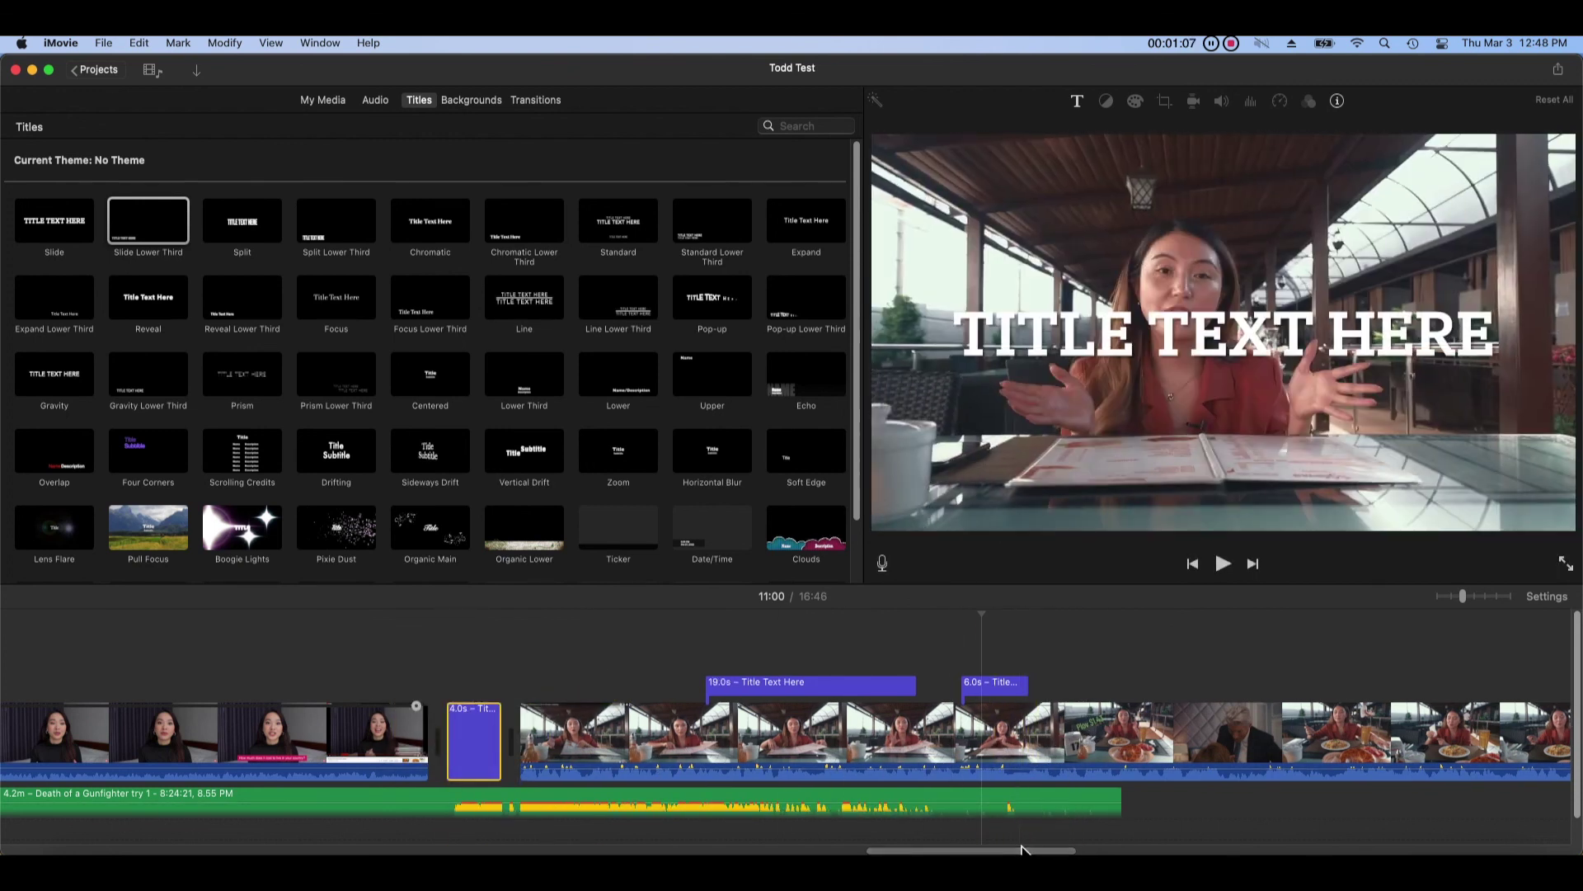
pyautogui.moveTo(1029, 850); pyautogui.dragTo(1543, 851)
pyautogui.moveTo(264, 450); pyautogui.dragTo(1211, 727)
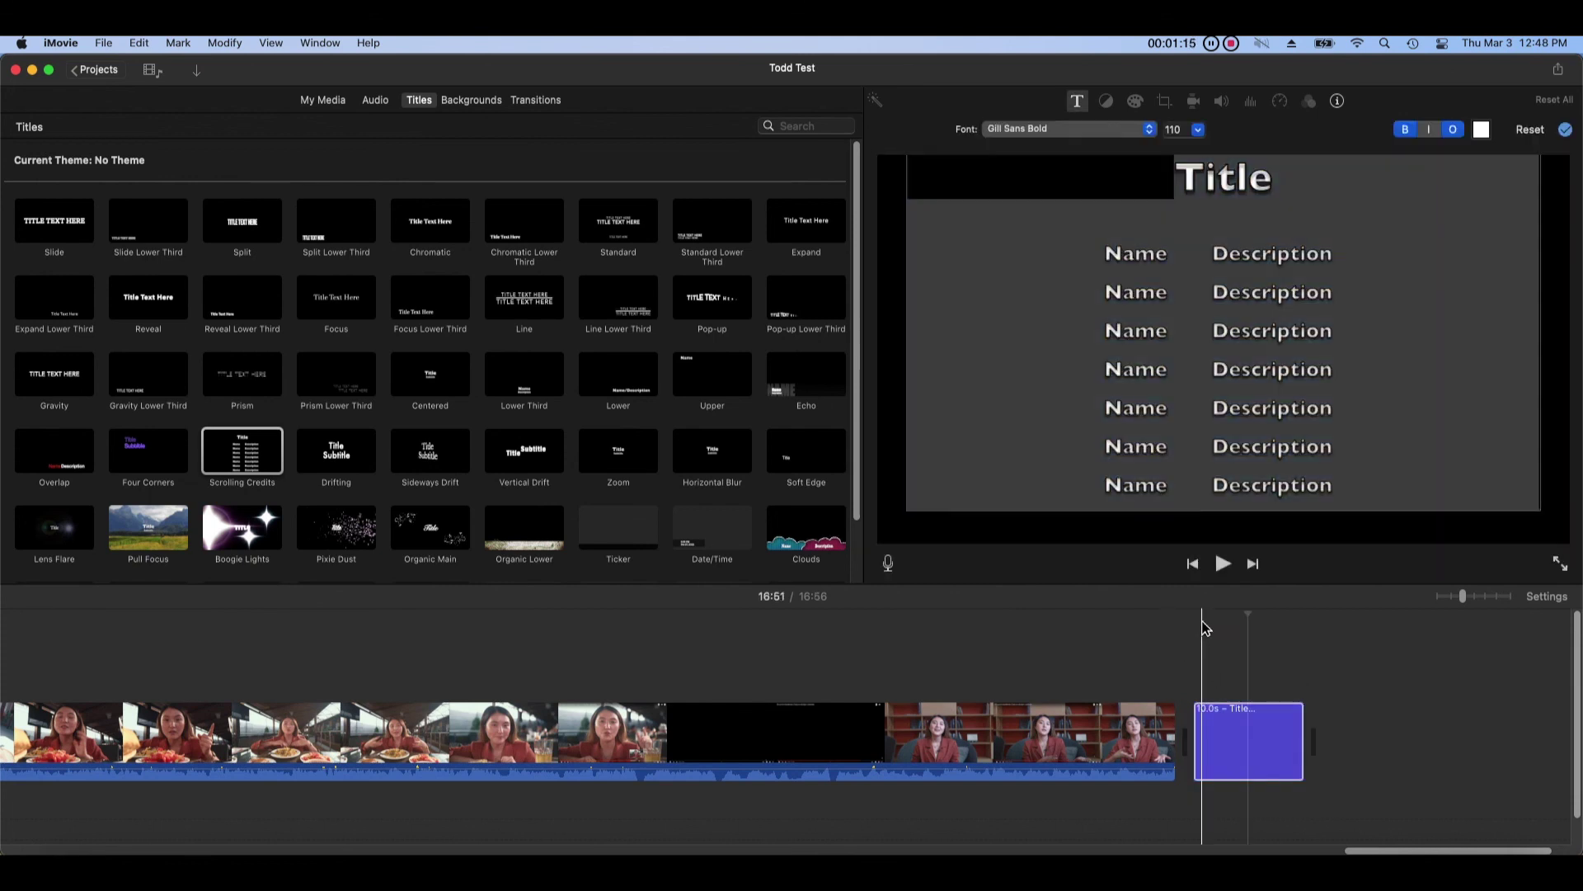
pyautogui.click(1213, 612)
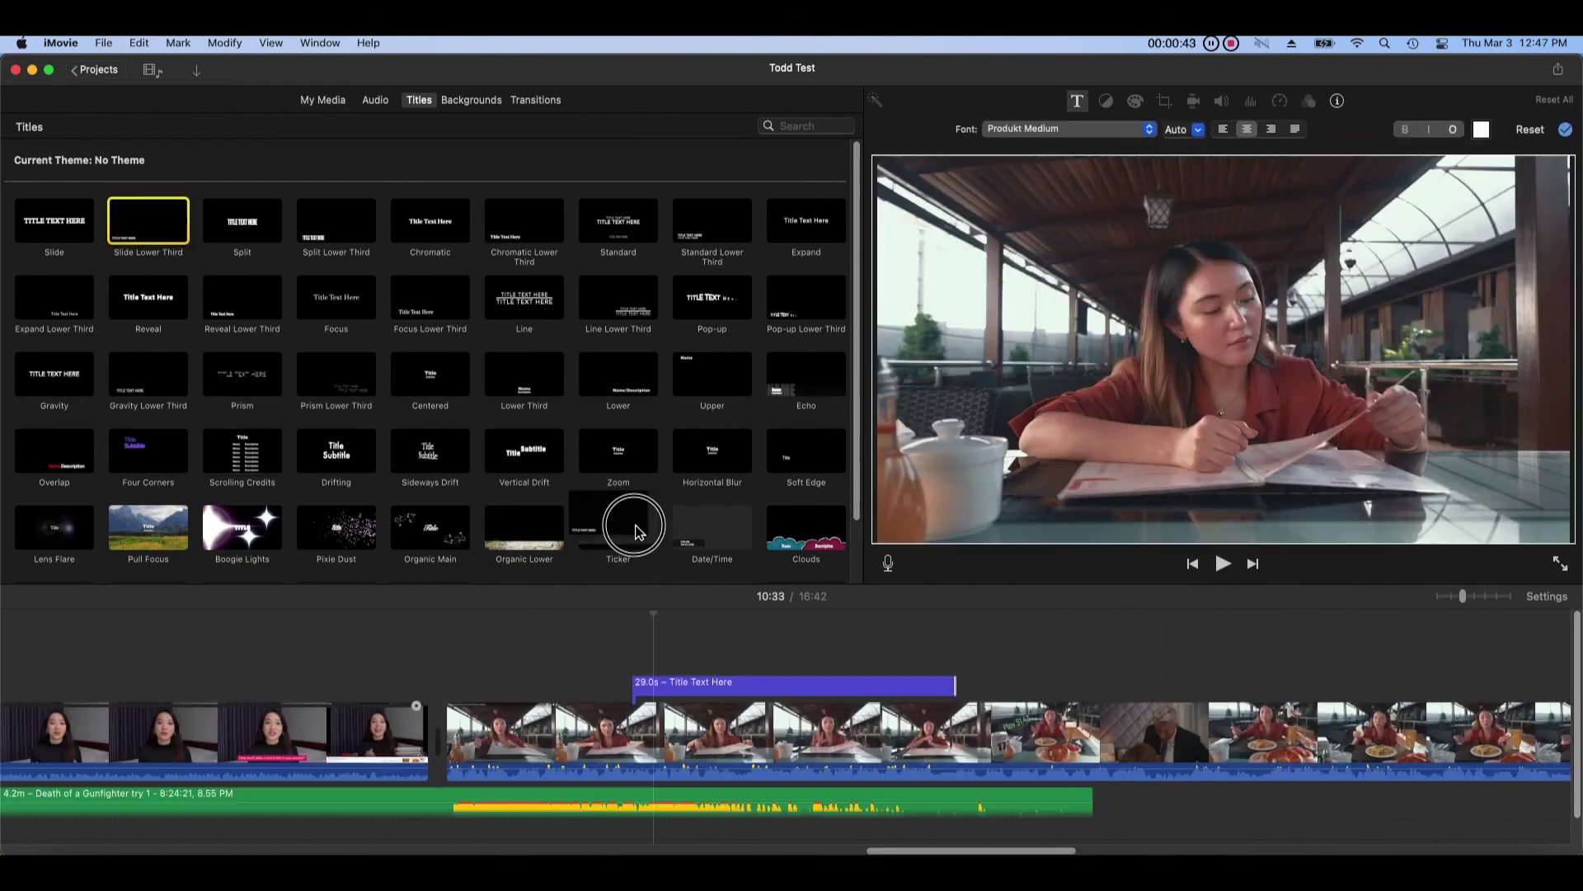
# Step: Place a 4-second Slide Lower Third title within the 29-second title above the restaurant clip, and trim the start of the remaining piece
pyautogui.moveTo(629, 523); pyautogui.dragTo(851, 635)
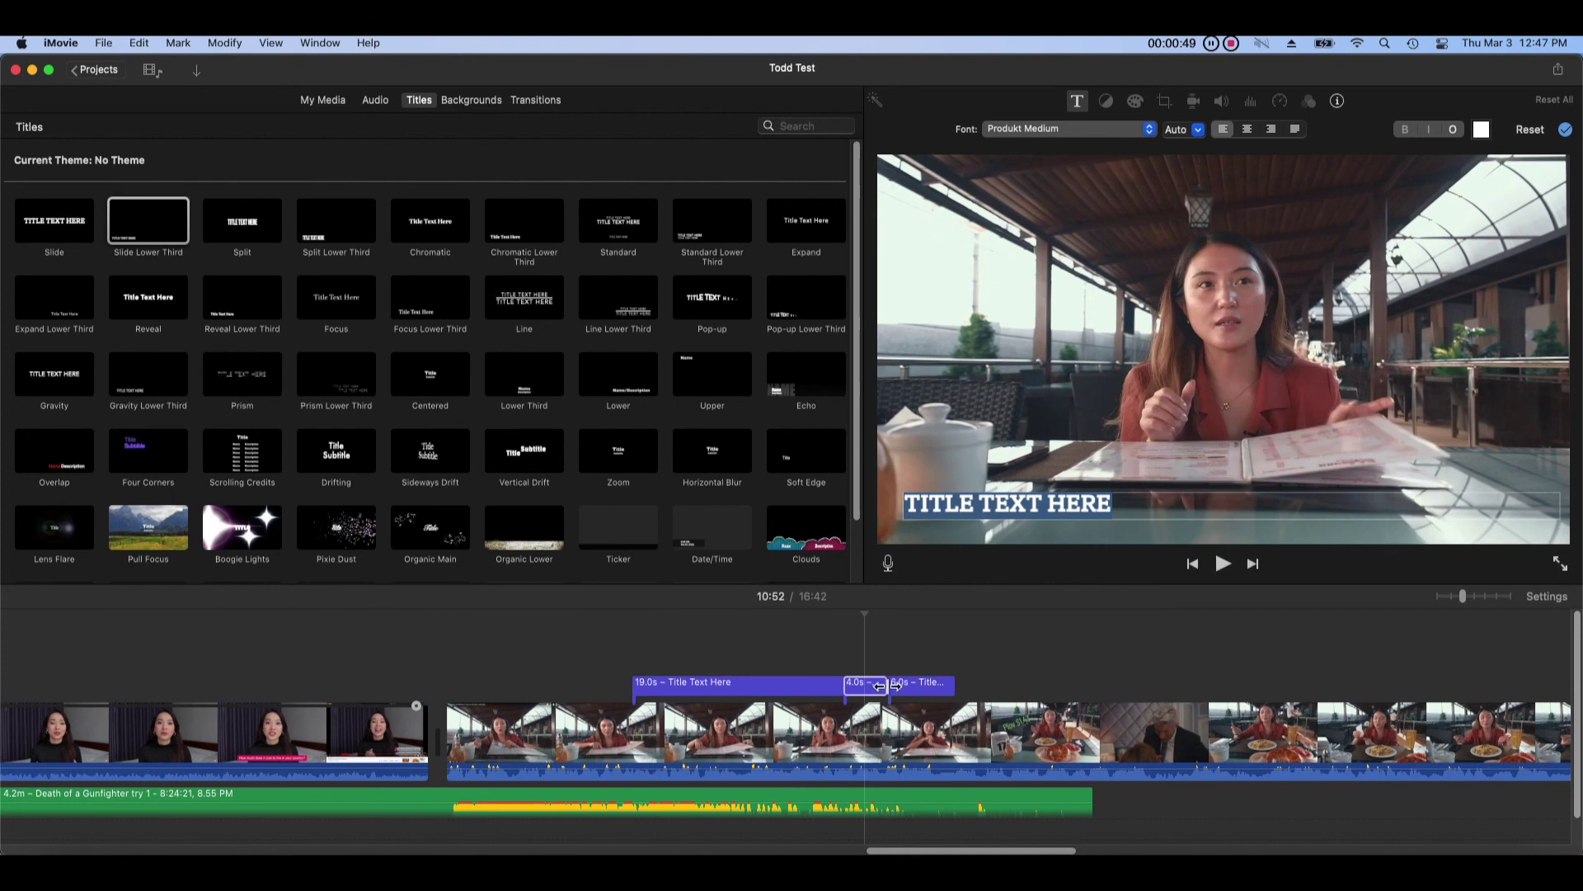
pyautogui.moveTo(914, 687); pyautogui.dragTo(962, 688)
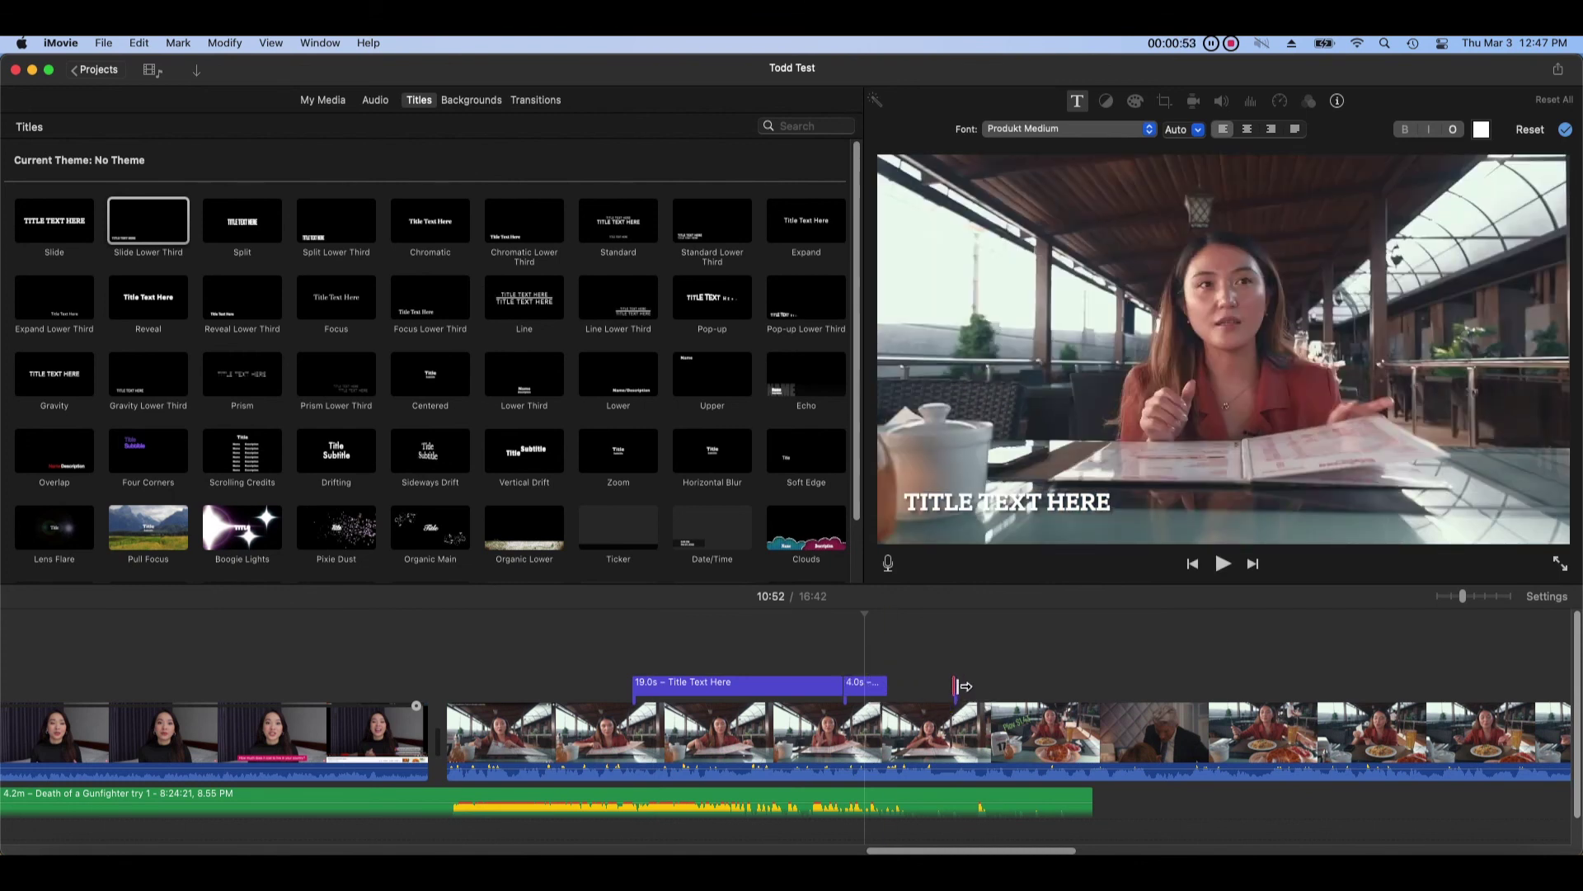
pyautogui.click(955, 687)
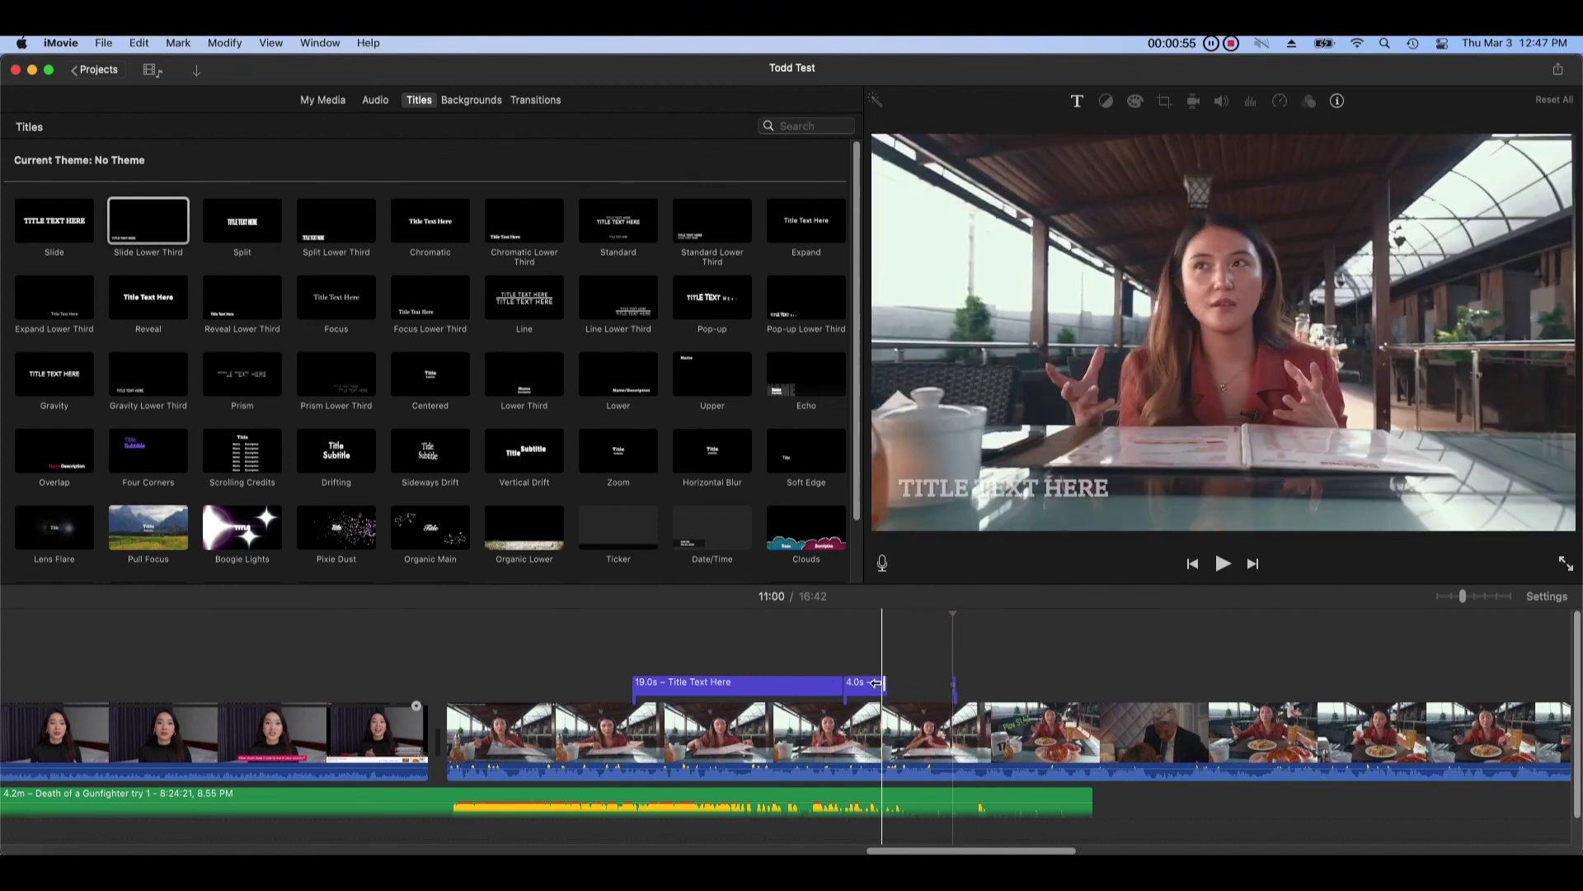
# Step: Undo the trim of the last title, and move the 4-second title ahead of the 19-second title
pyautogui.click(139, 43)
pyautogui.click(159, 69)
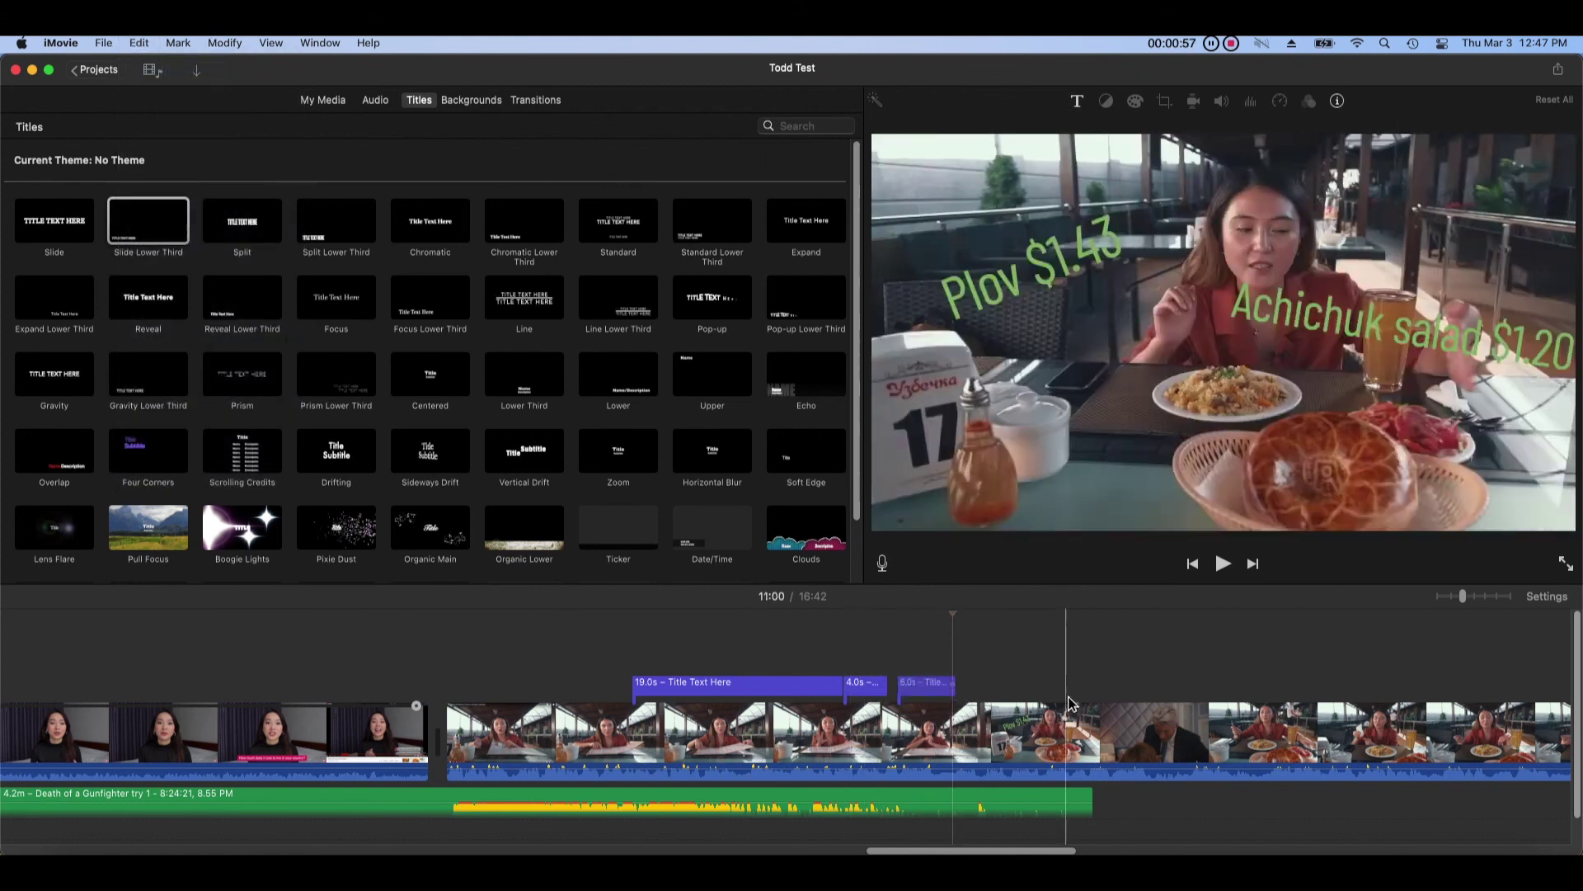
pyautogui.moveTo(866, 682); pyautogui.dragTo(583, 656)
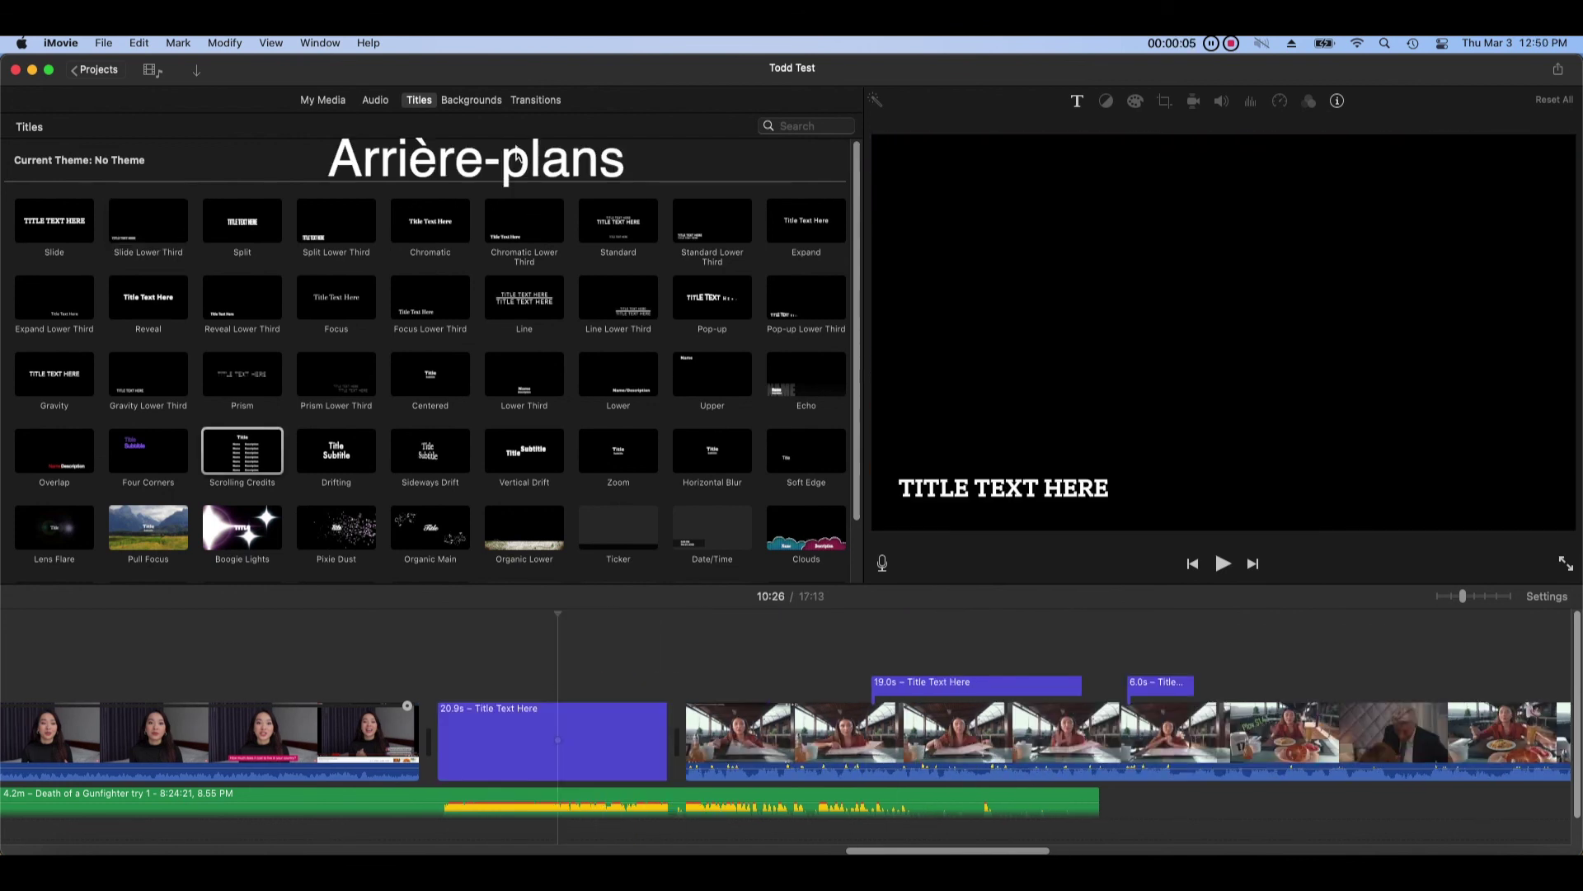
# Step: Overlay the Underwater background on the restaurant clip beneath the 19-second title, and select that title to view the combination
pyautogui.click(484, 99)
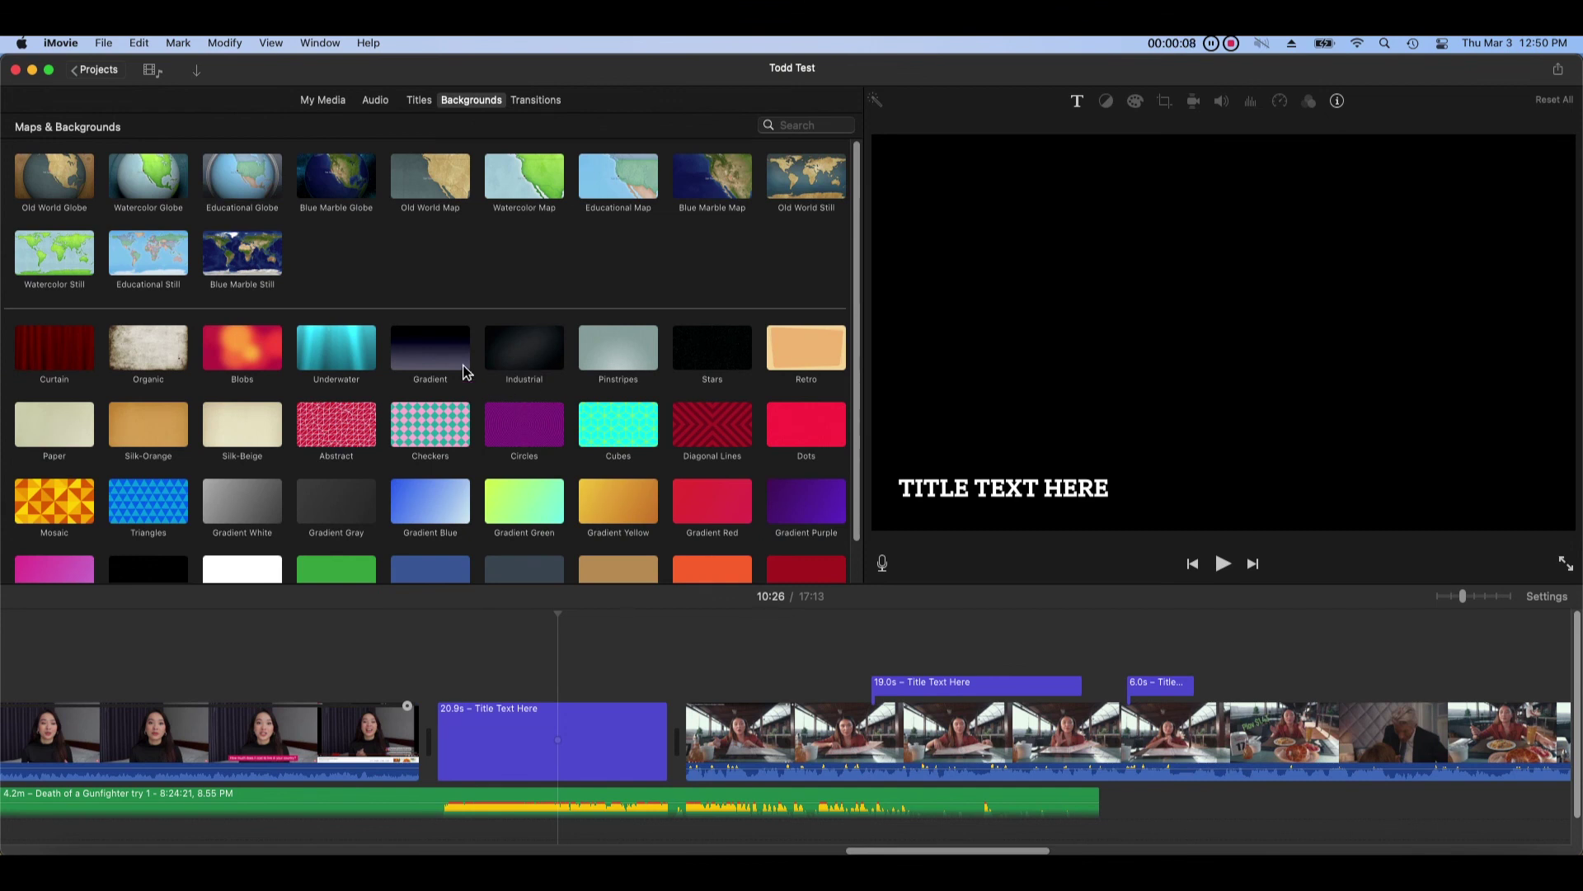
pyautogui.click(382, 371)
pyautogui.moveTo(382, 371); pyautogui.dragTo(1048, 673)
pyautogui.click(976, 625)
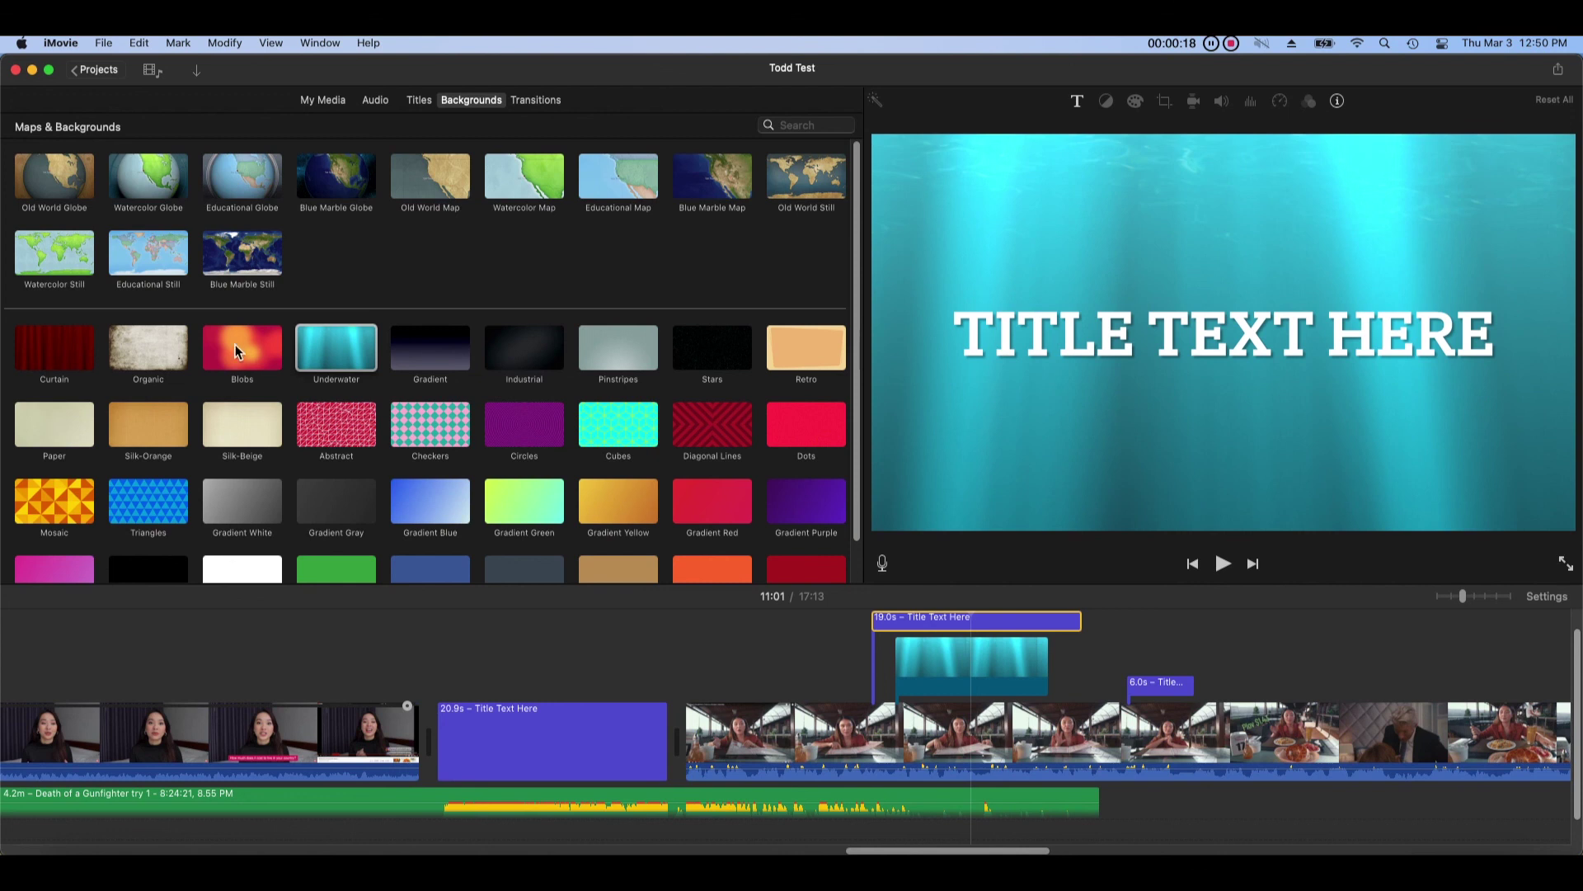
# Step: Insert the Blobs background before the 20.9-second title, overlay that title on it, and extend the background to about 29 seconds
pyautogui.moveTo(239, 346); pyautogui.dragTo(427, 717)
pyautogui.moveTo(561, 742); pyautogui.dragTo(473, 627)
pyautogui.click(472, 626)
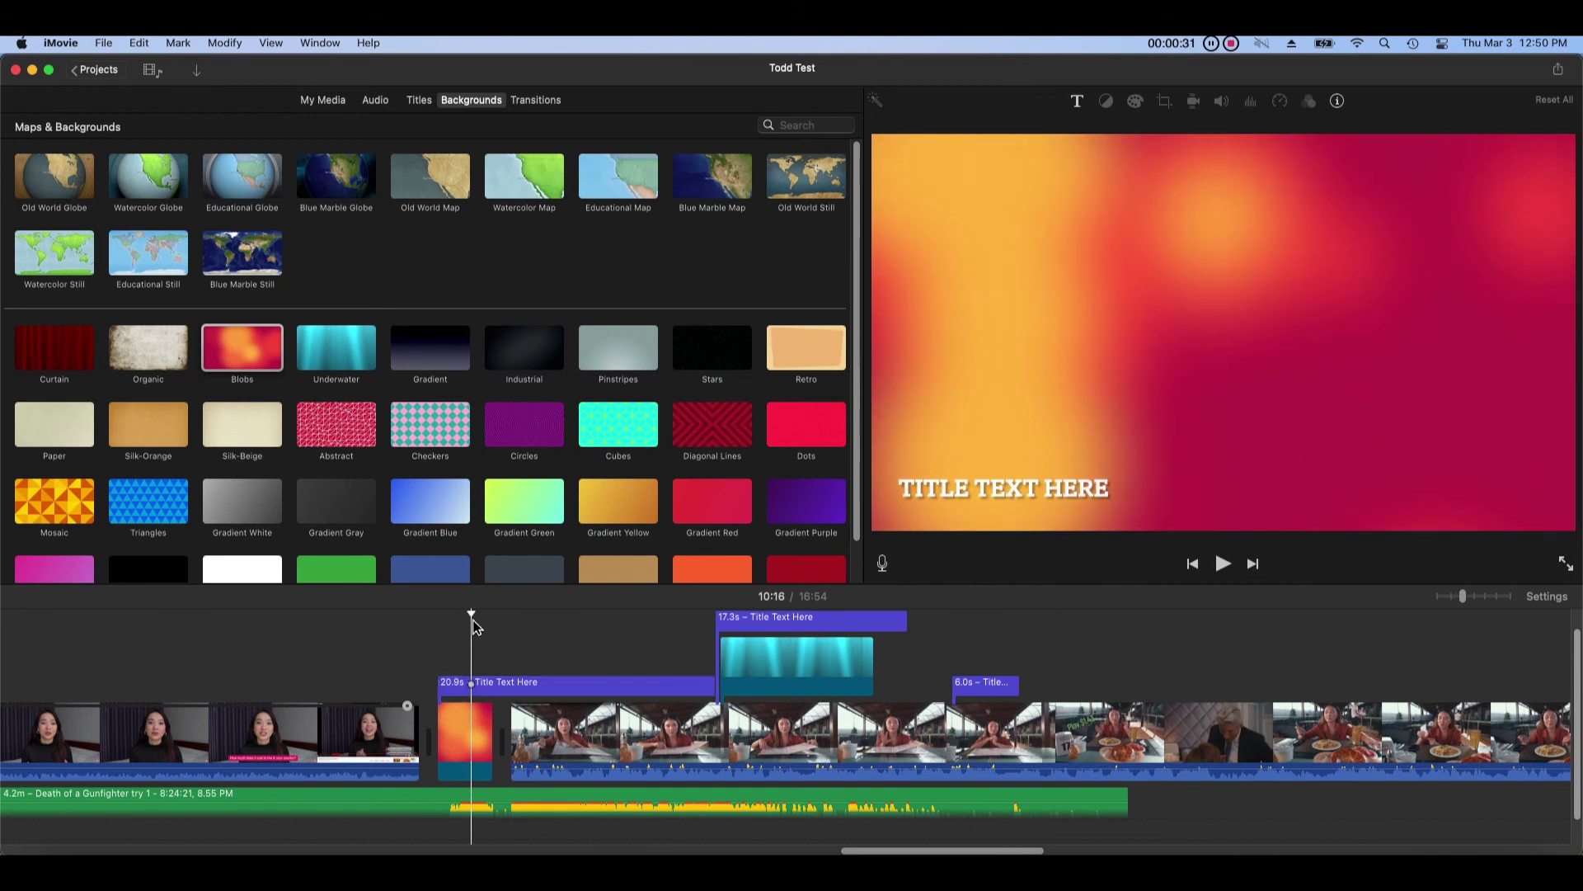
pyautogui.moveTo(491, 726); pyautogui.dragTo(786, 726)
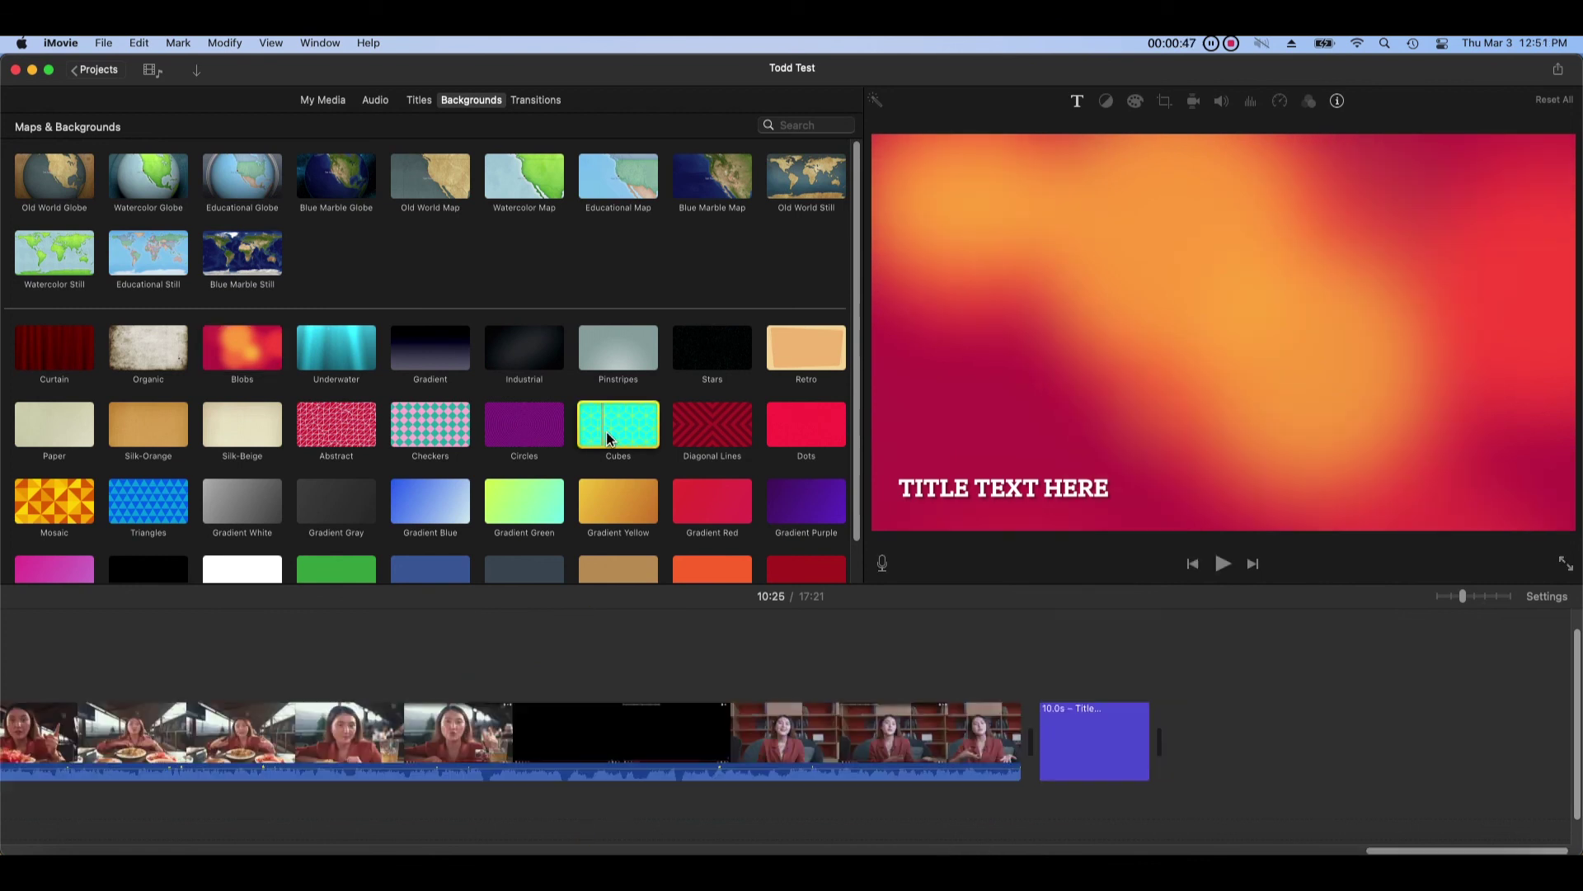
# Step: Insert the Cubes background before the 10-second credits title at the movie's end, and move that title above the background
pyautogui.moveTo(606, 432); pyautogui.dragTo(1064, 731)
pyautogui.click(1159, 709)
pyautogui.moveTo(1158, 710); pyautogui.dragTo(1081, 646)
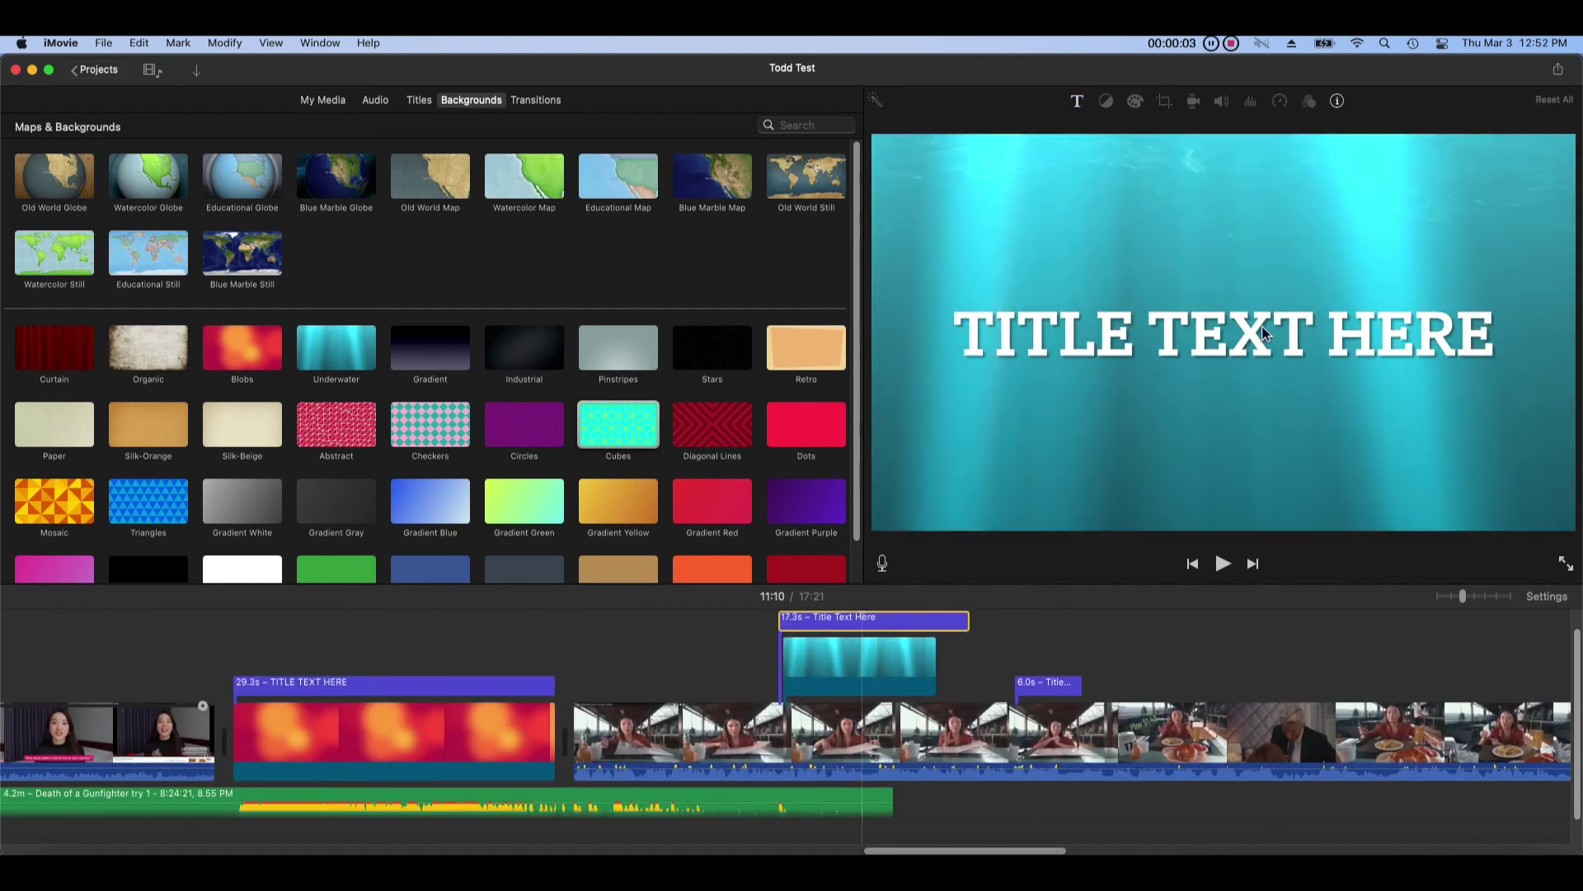
# Step: Set the font of the title above the Underwater background to Brush Script MT Italic with centred alignment
pyautogui.click(1078, 101)
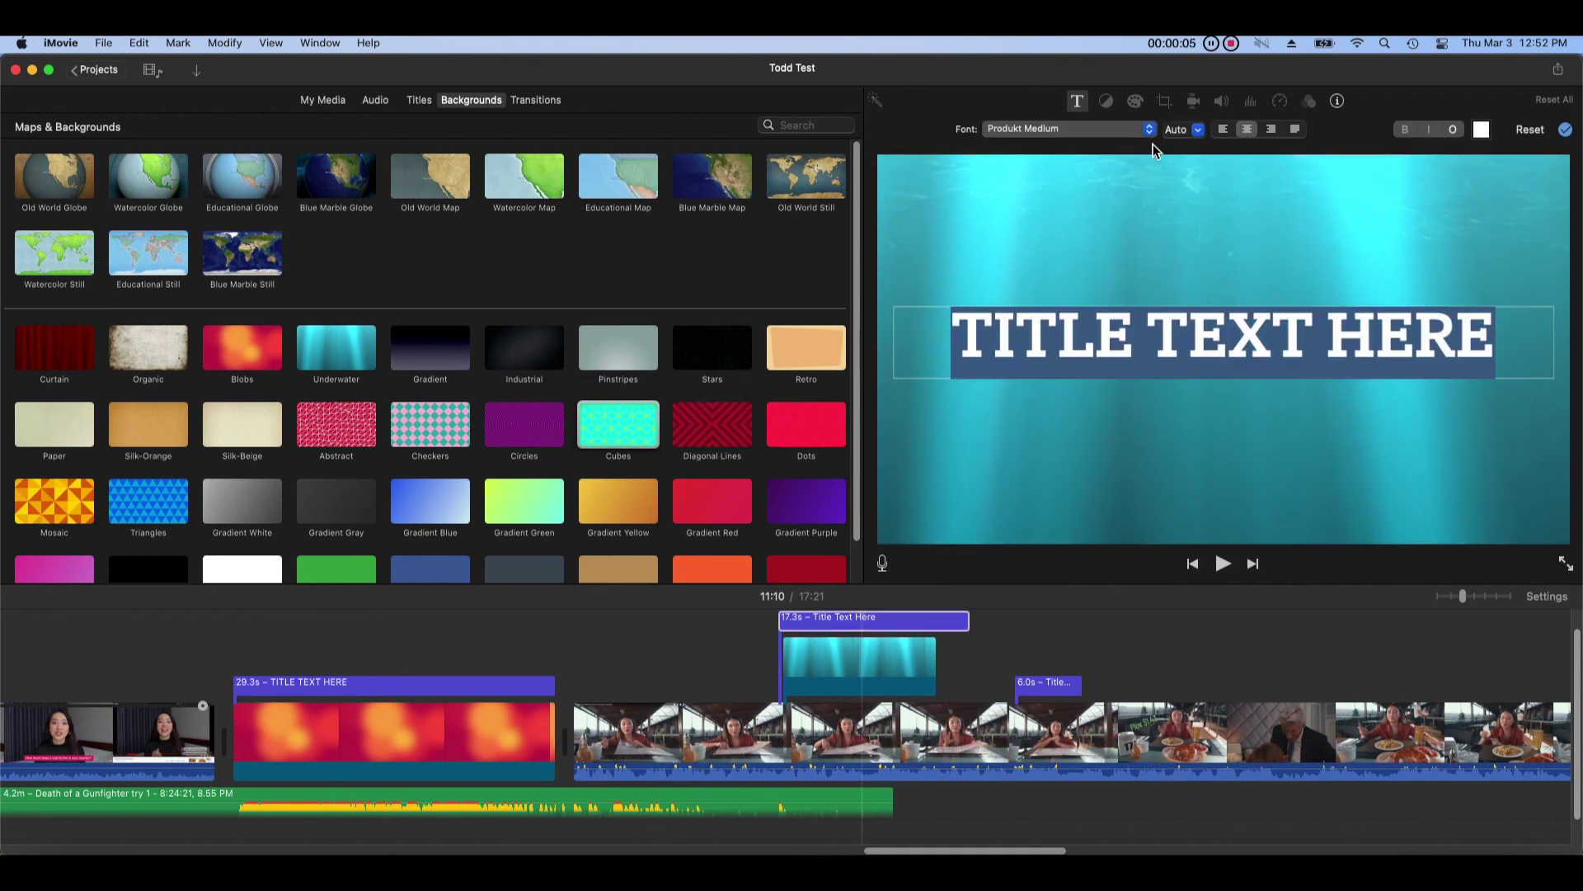
pyautogui.click(1153, 139)
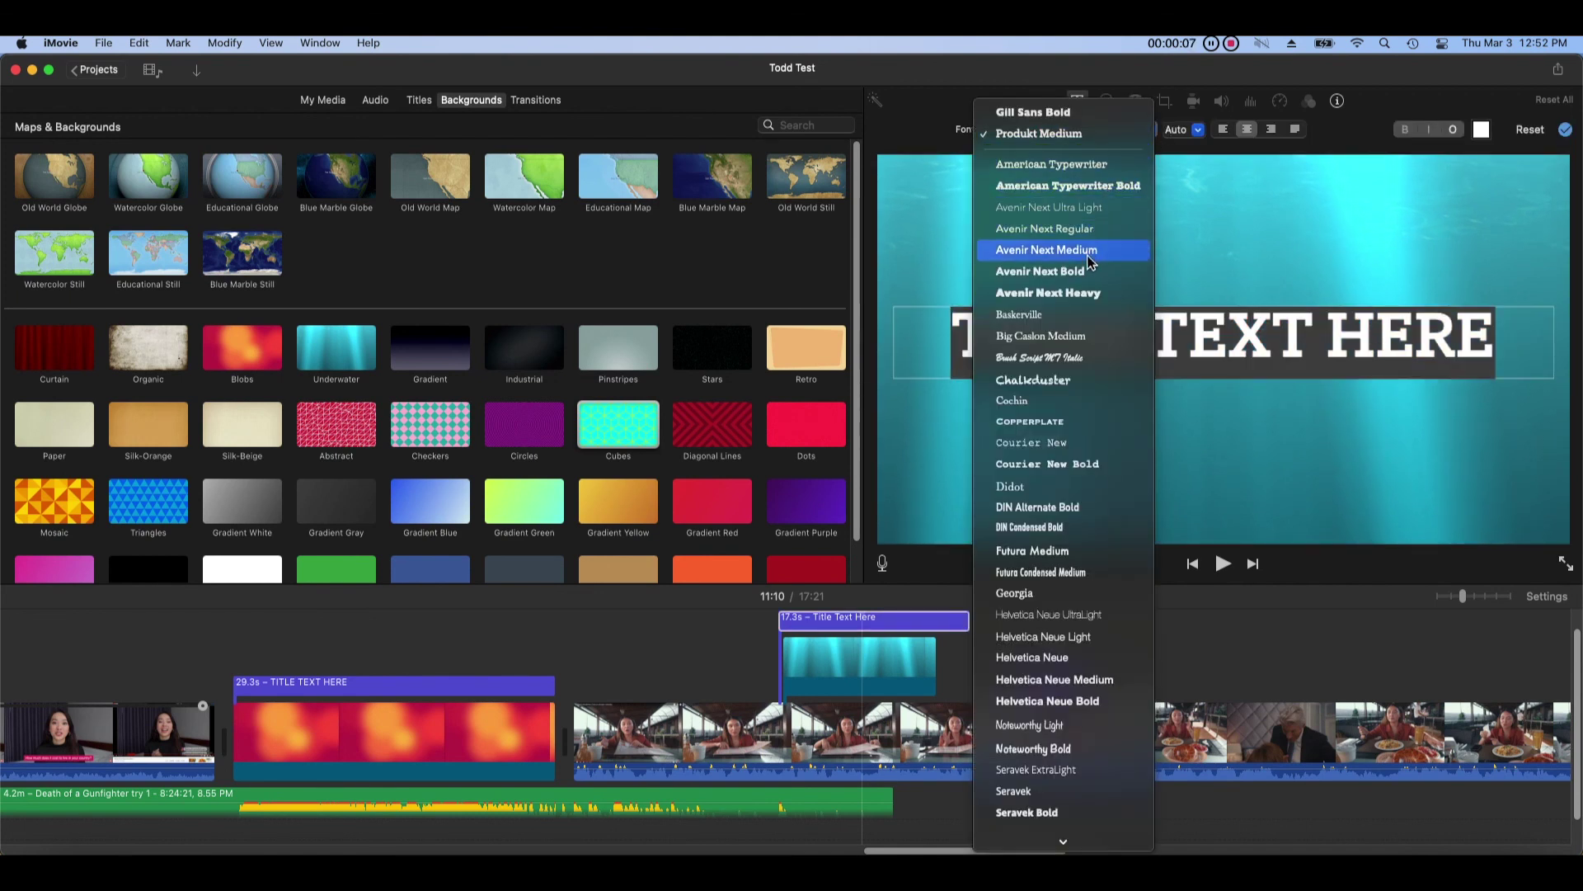
pyautogui.click(1103, 358)
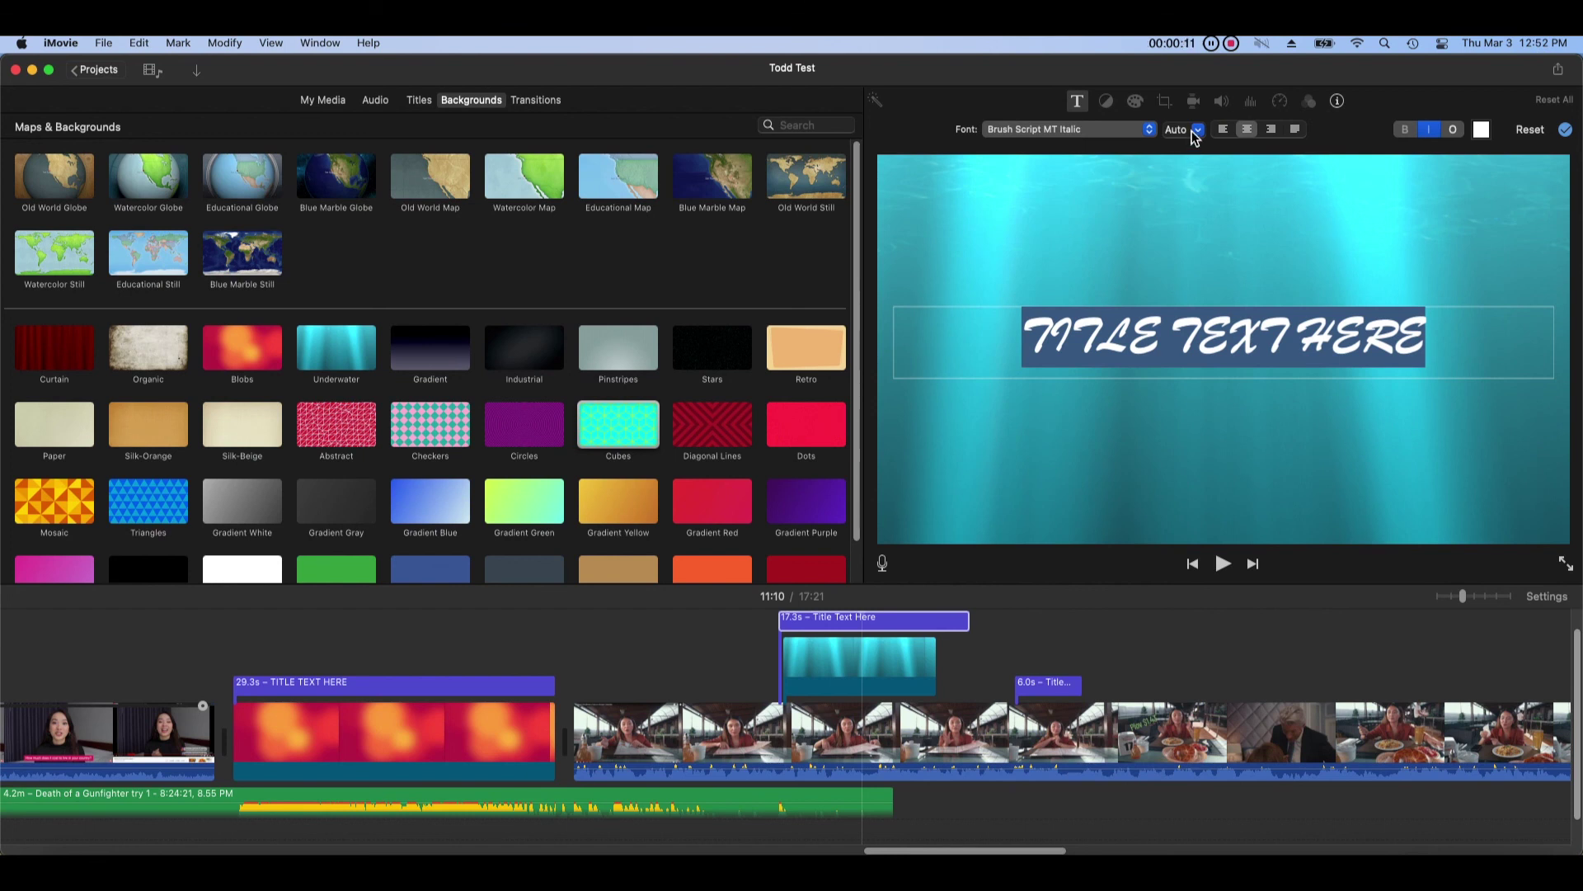
pyautogui.click(1229, 131)
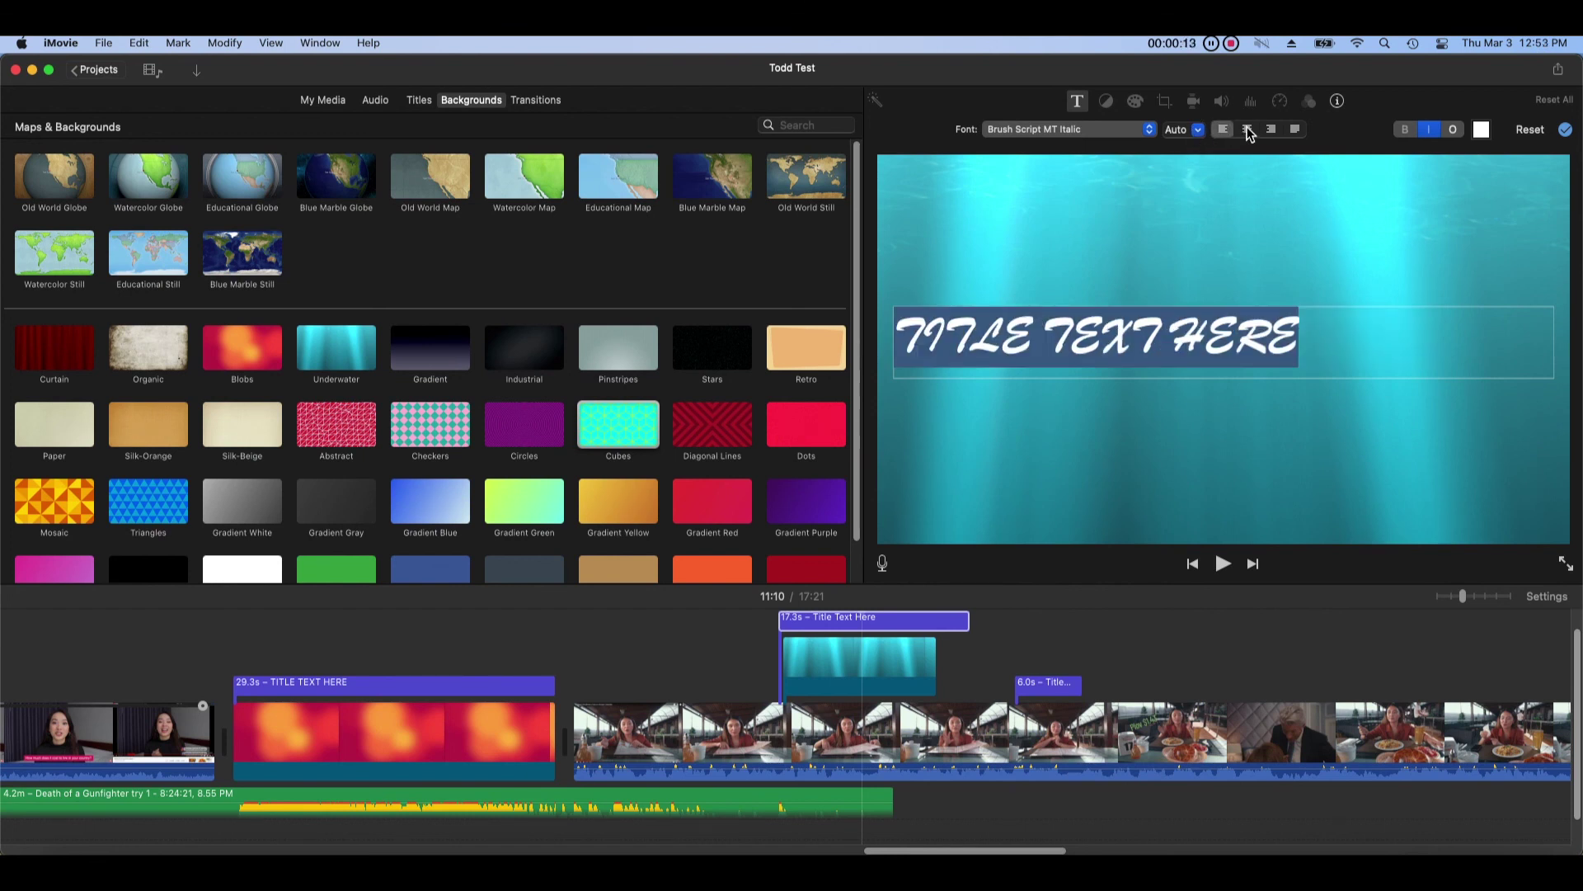
pyautogui.click(1248, 130)
pyautogui.click(1409, 132)
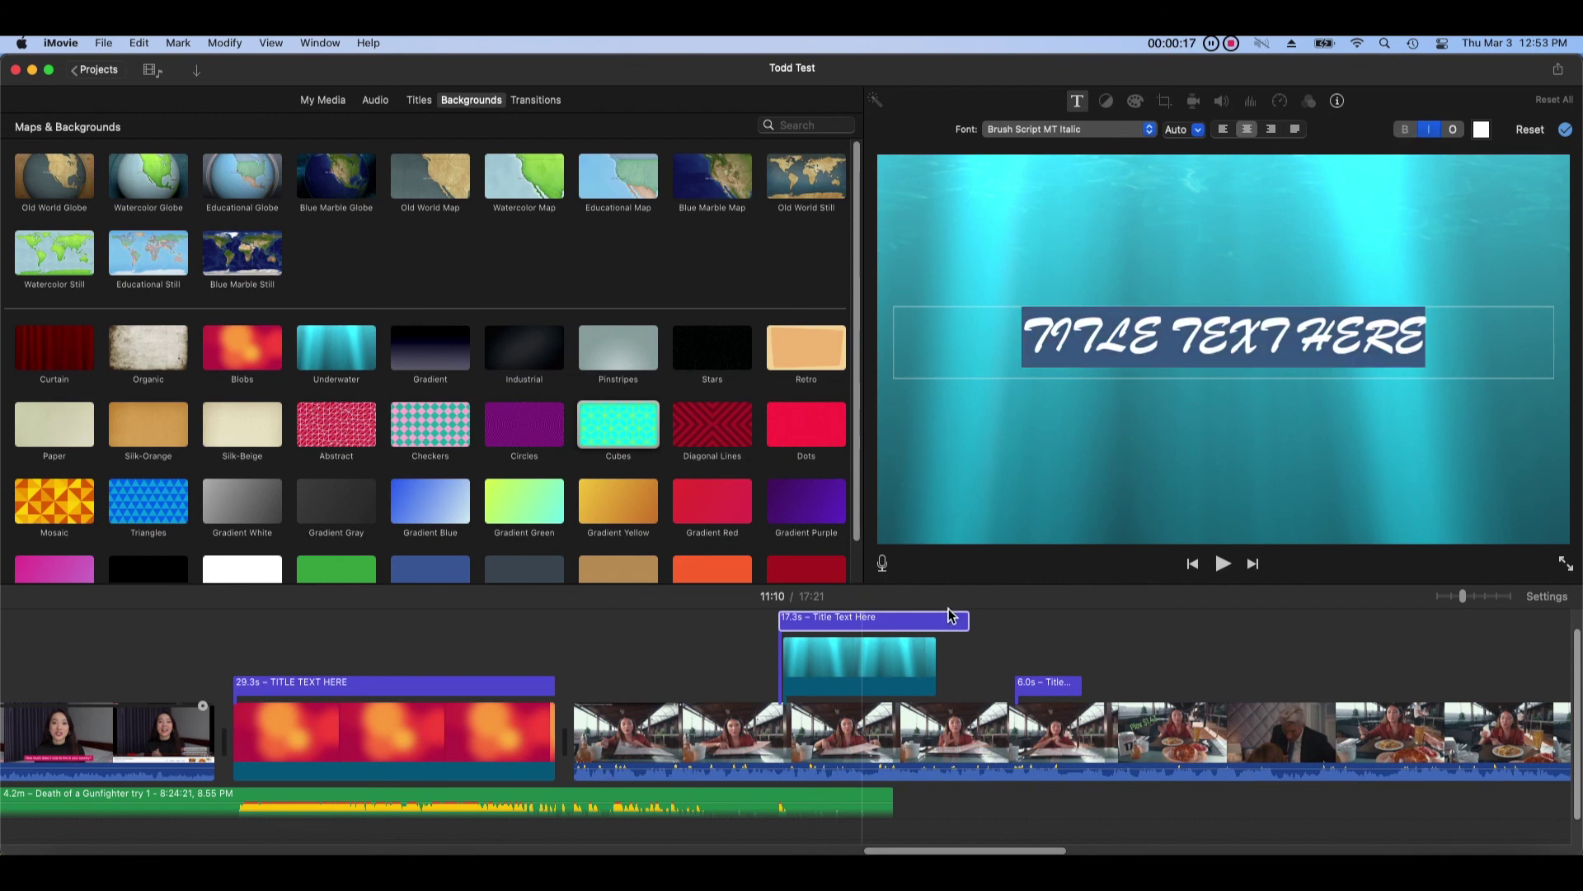
pyautogui.click(885, 619)
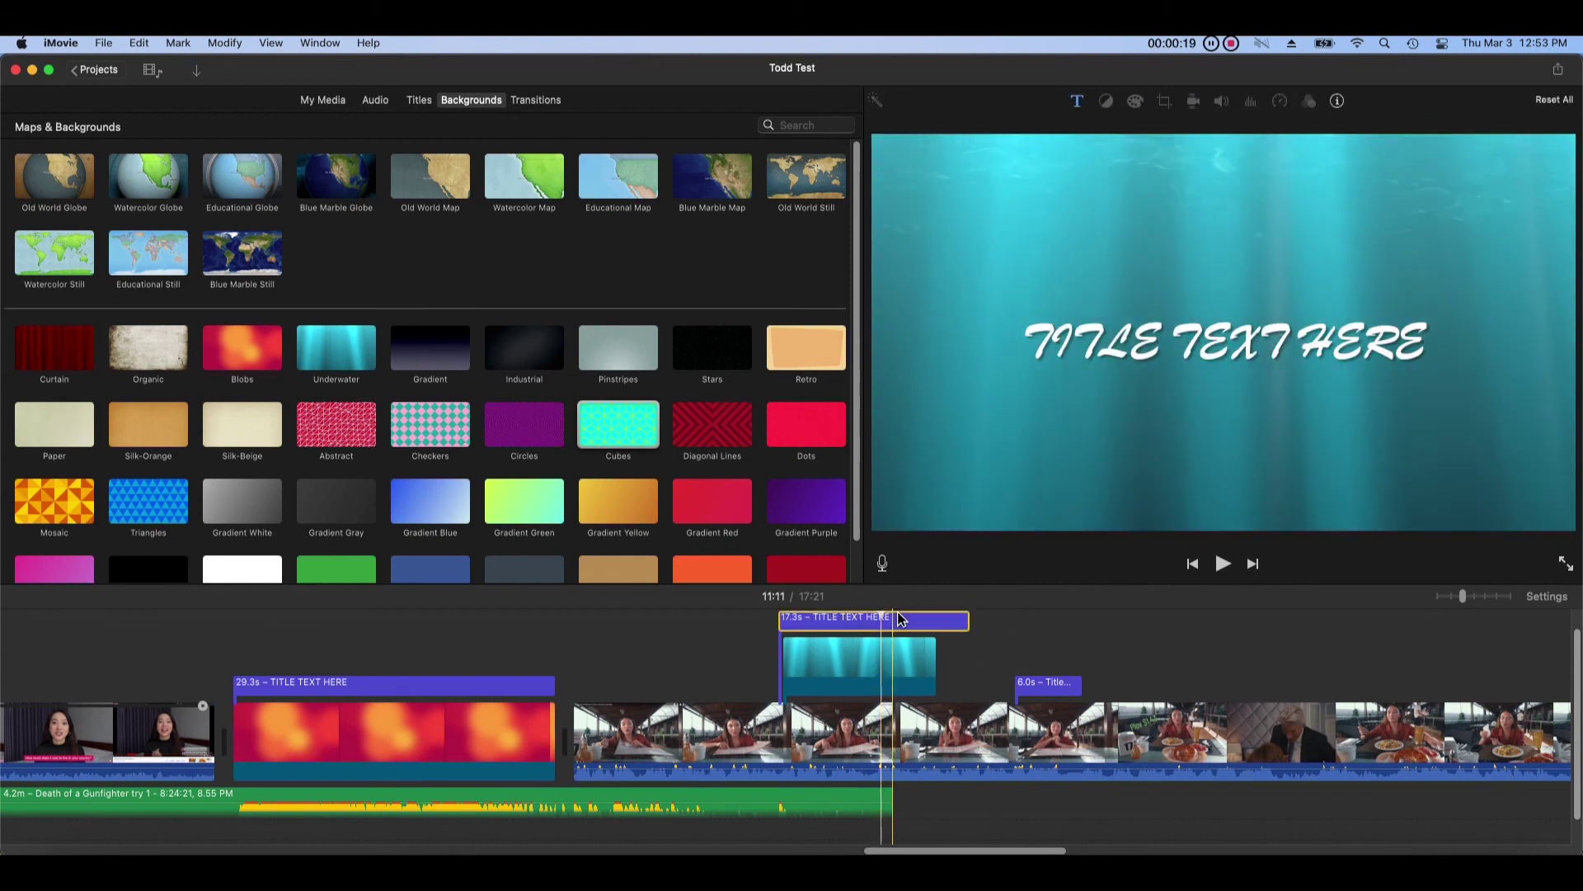
# Step: Colour the text of the title above the Underwater background Green from the Apple colour palette, and view the title in the preview
pyautogui.click(1077, 101)
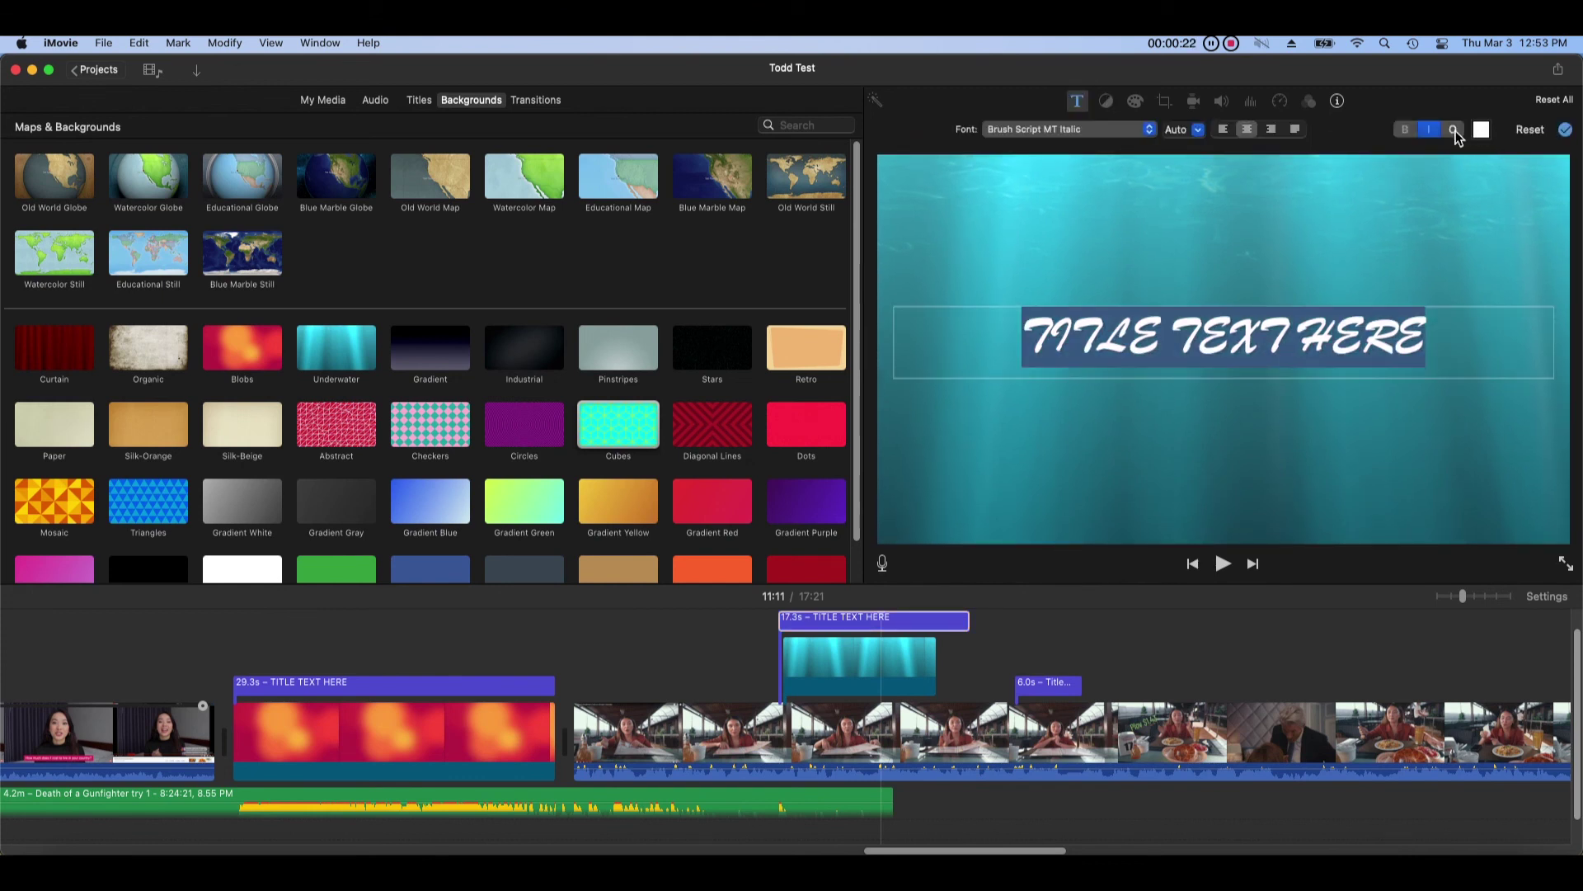
pyautogui.click(1407, 135)
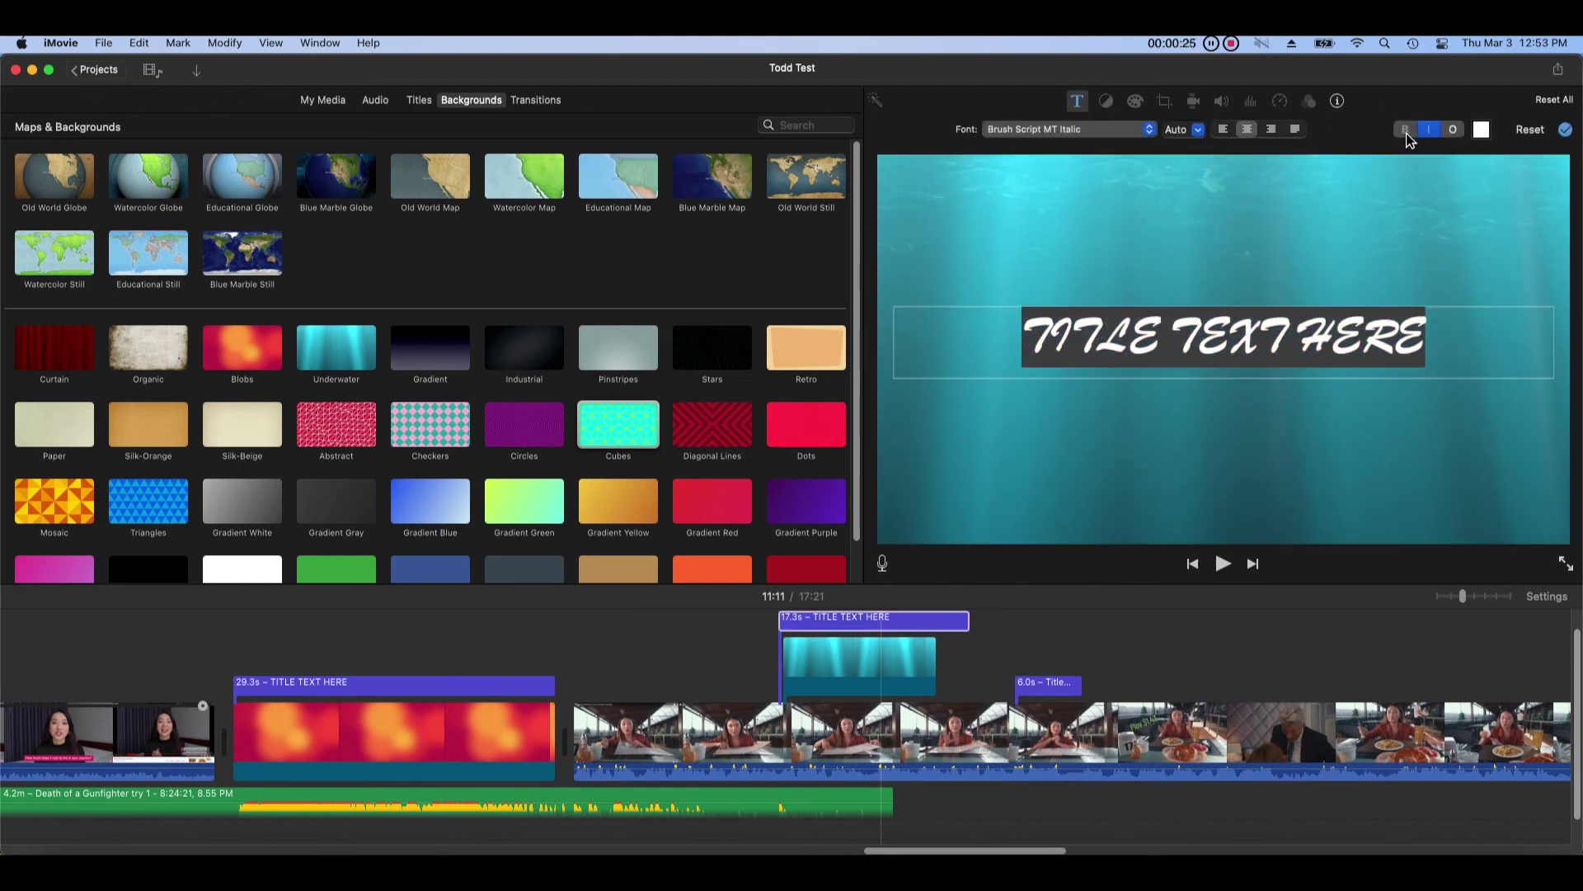
pyautogui.click(1481, 133)
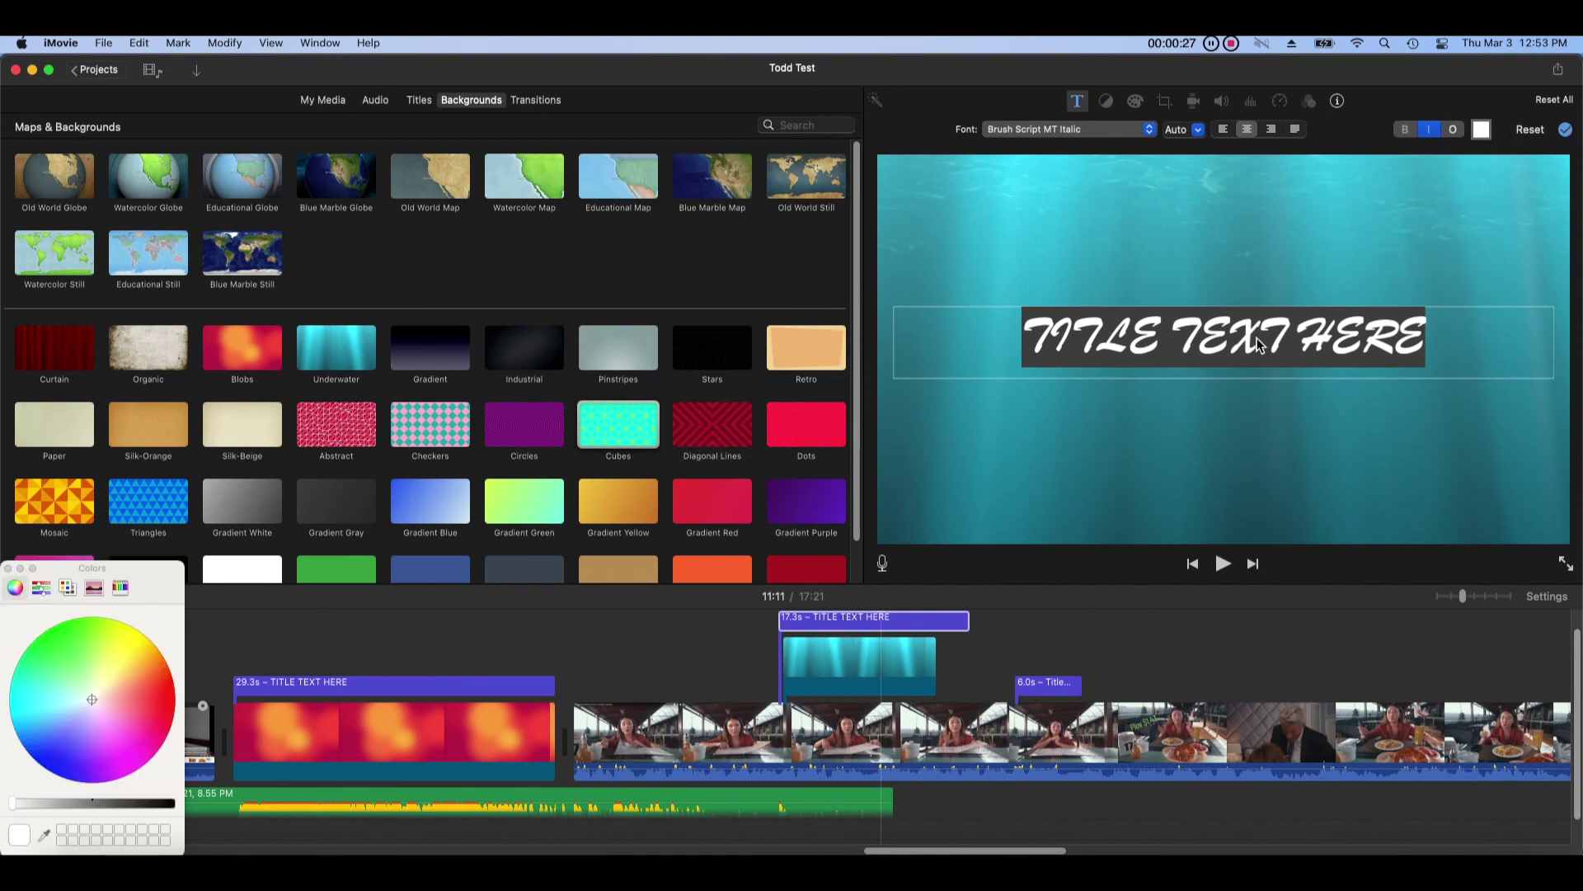
pyautogui.click(59, 589)
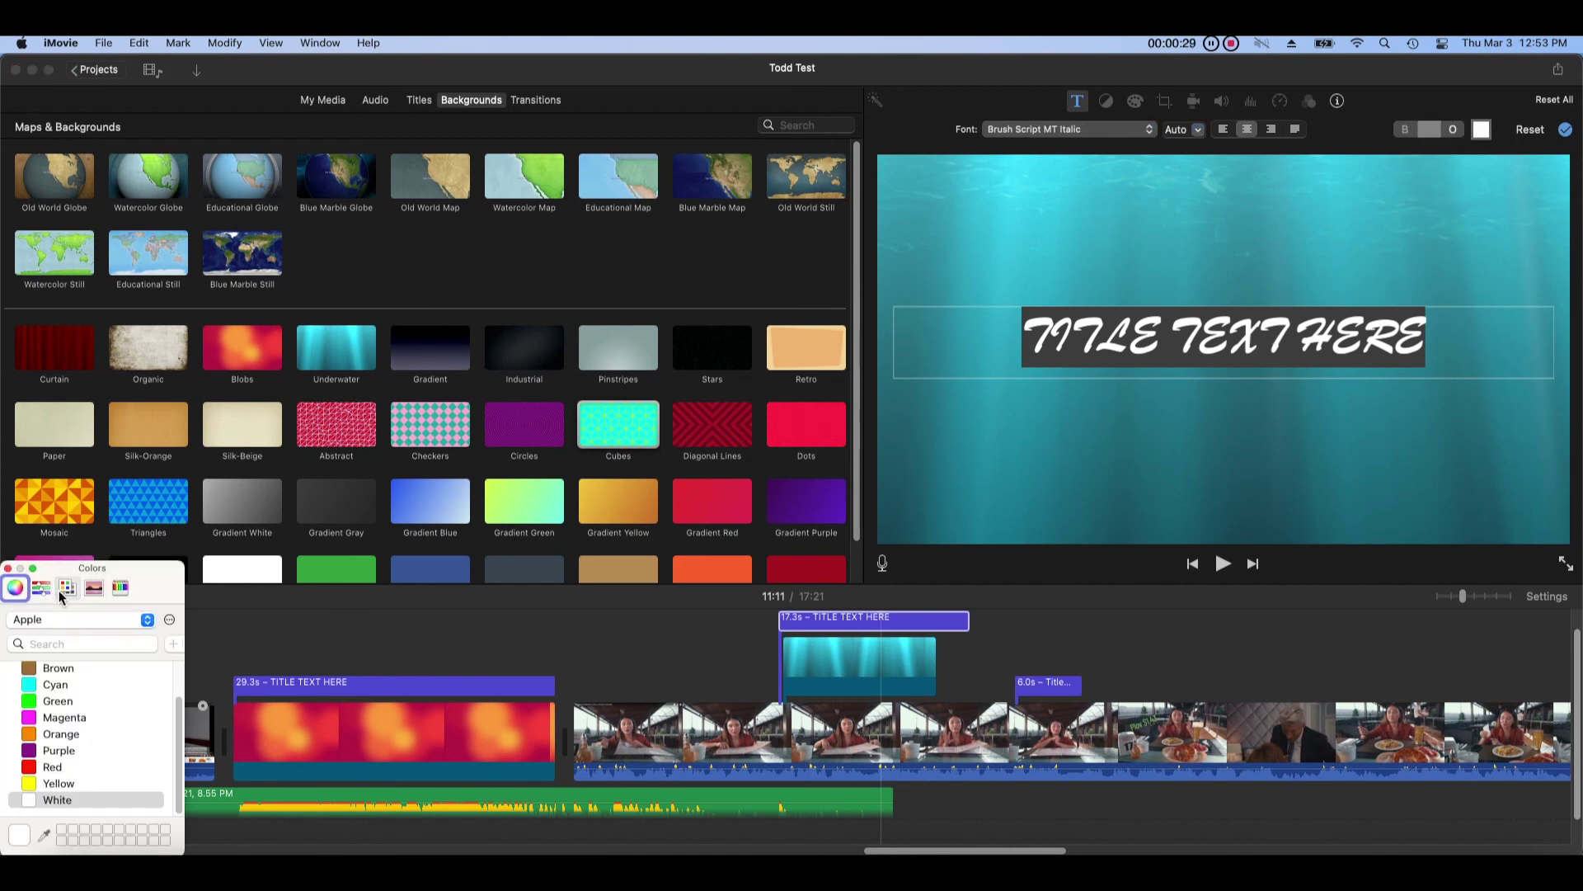
pyautogui.click(51, 702)
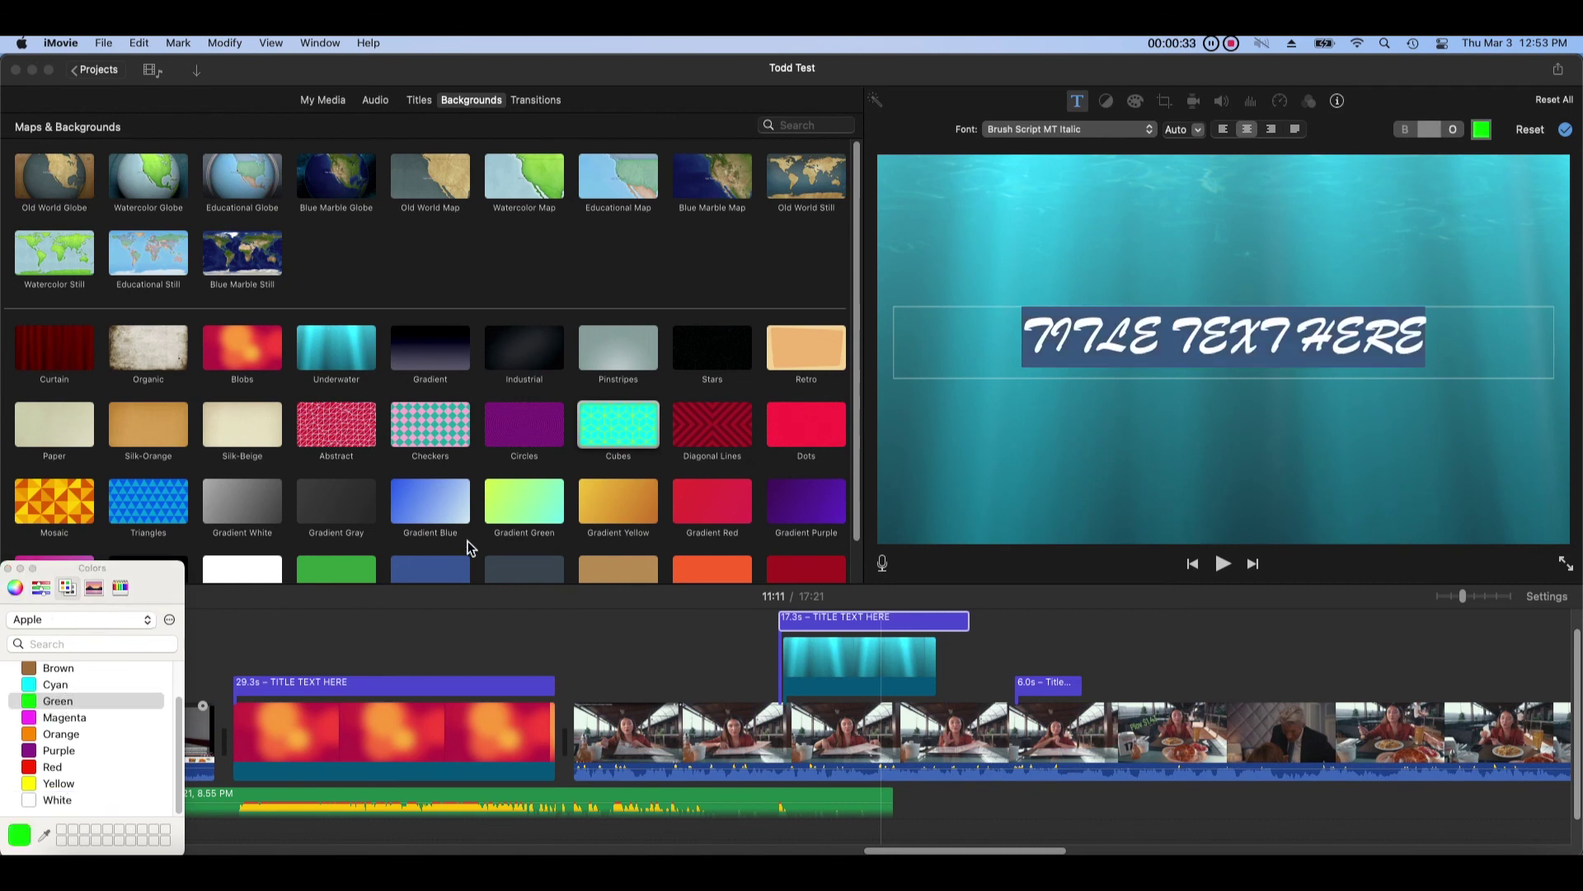
pyautogui.click(494, 627)
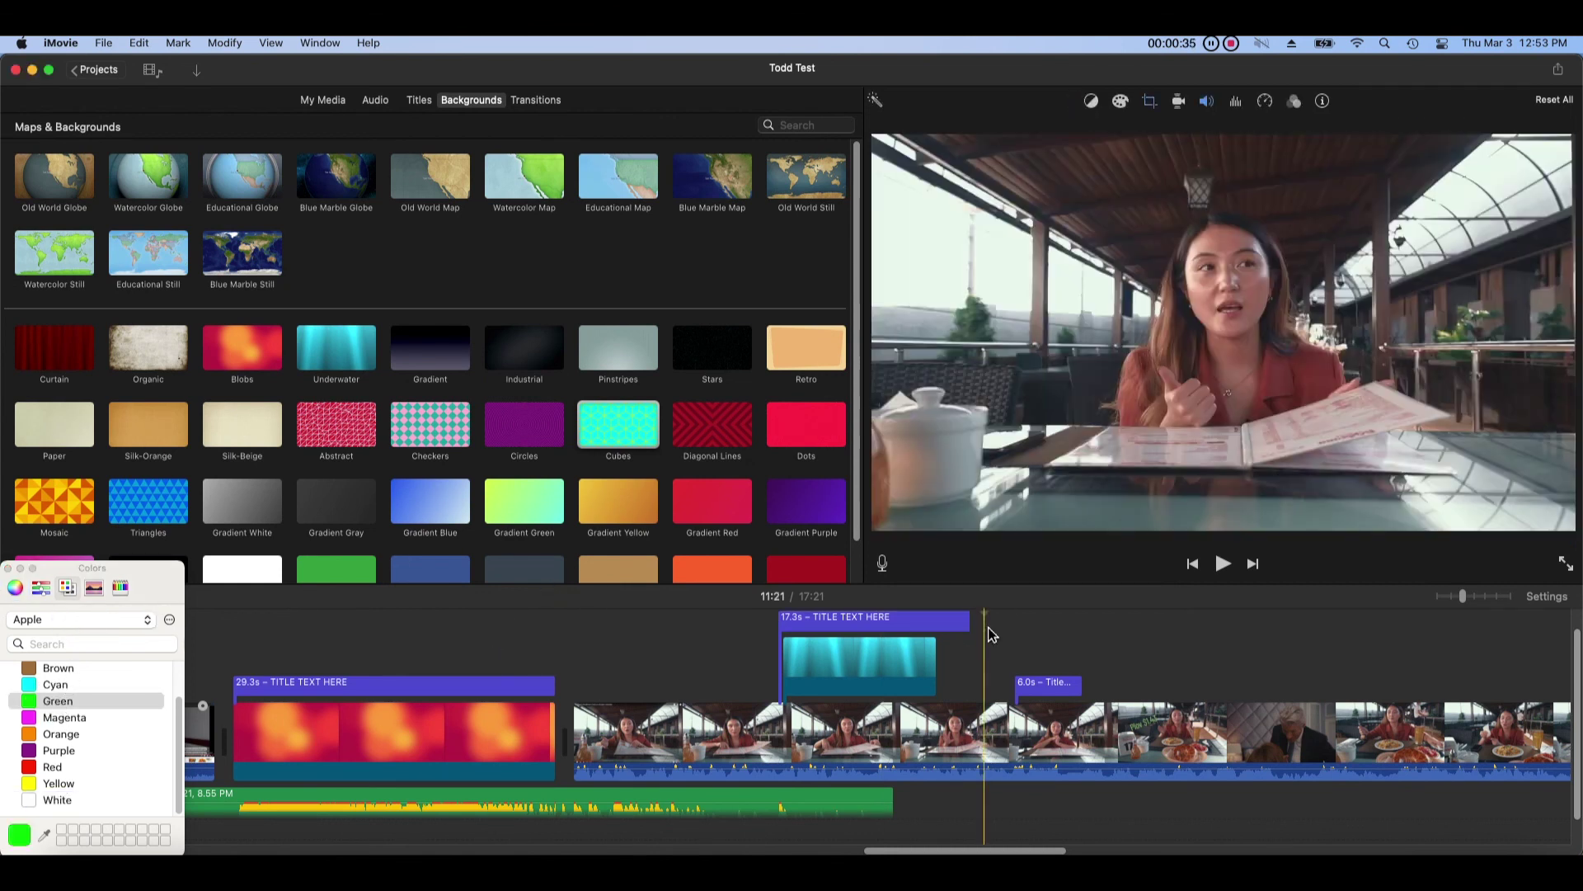
pyautogui.click(940, 620)
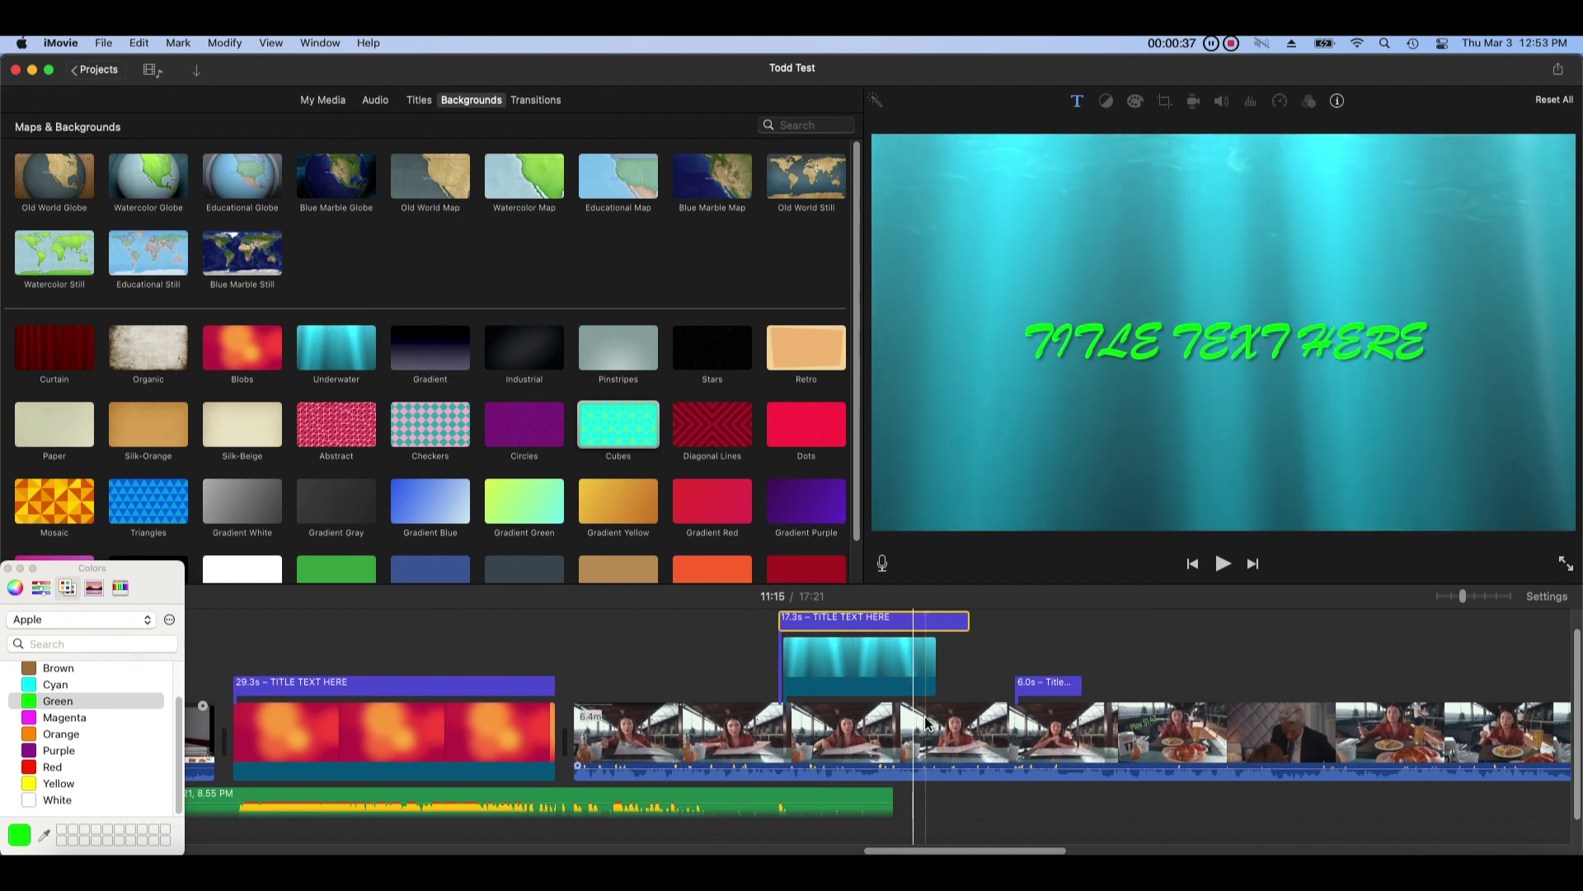
pyautogui.click(838, 653)
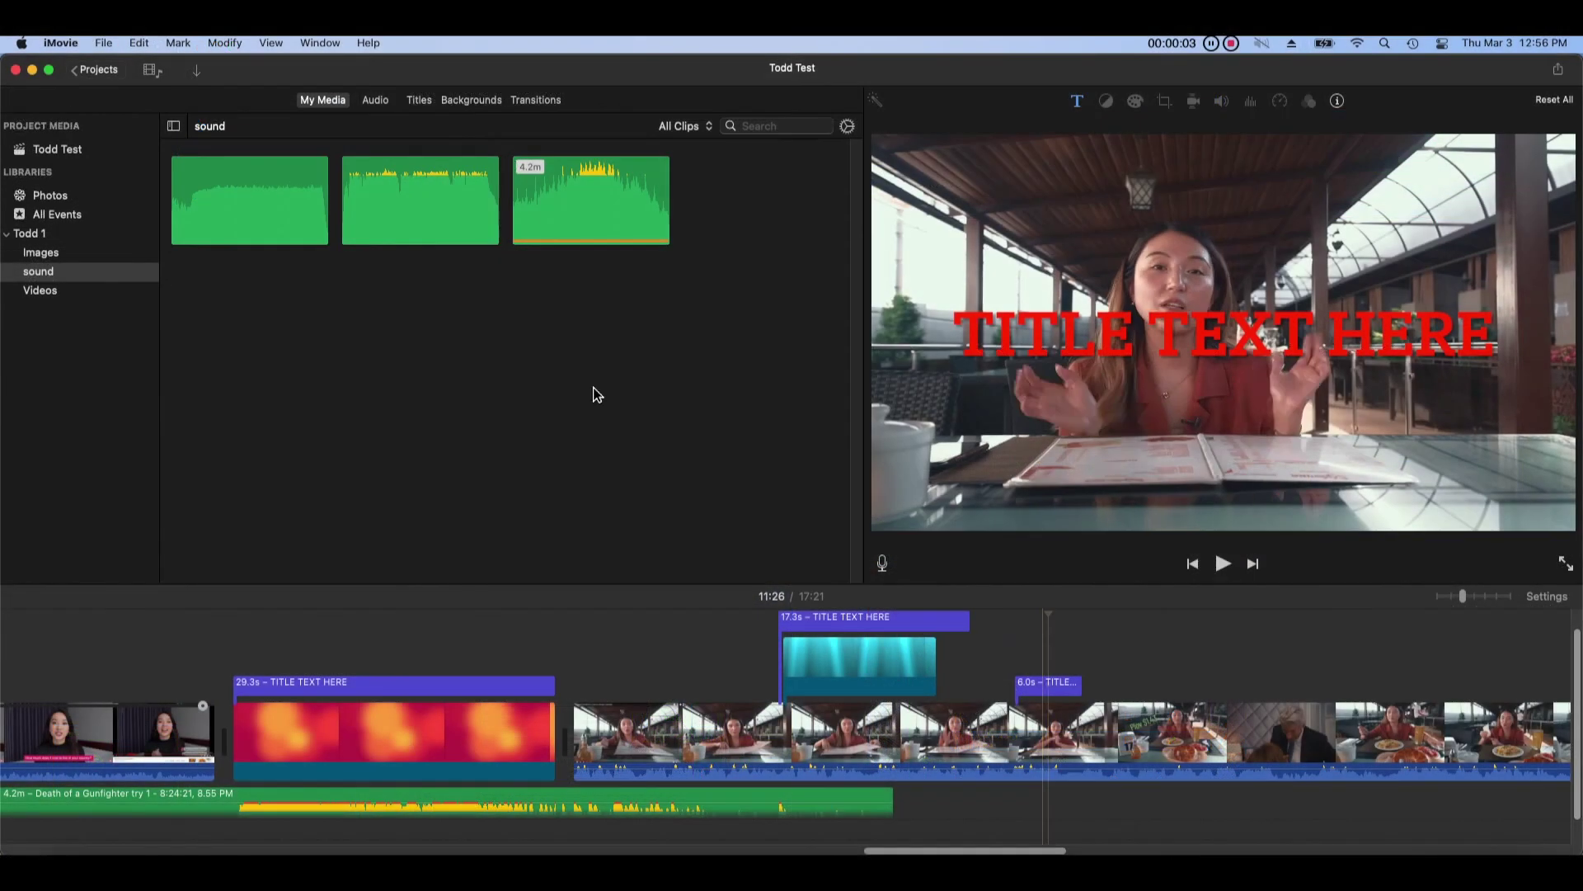
# Step: Place the playhead at the start of the Blobs background, and open the settings for sharing the movie as a file
pyautogui.click(247, 617)
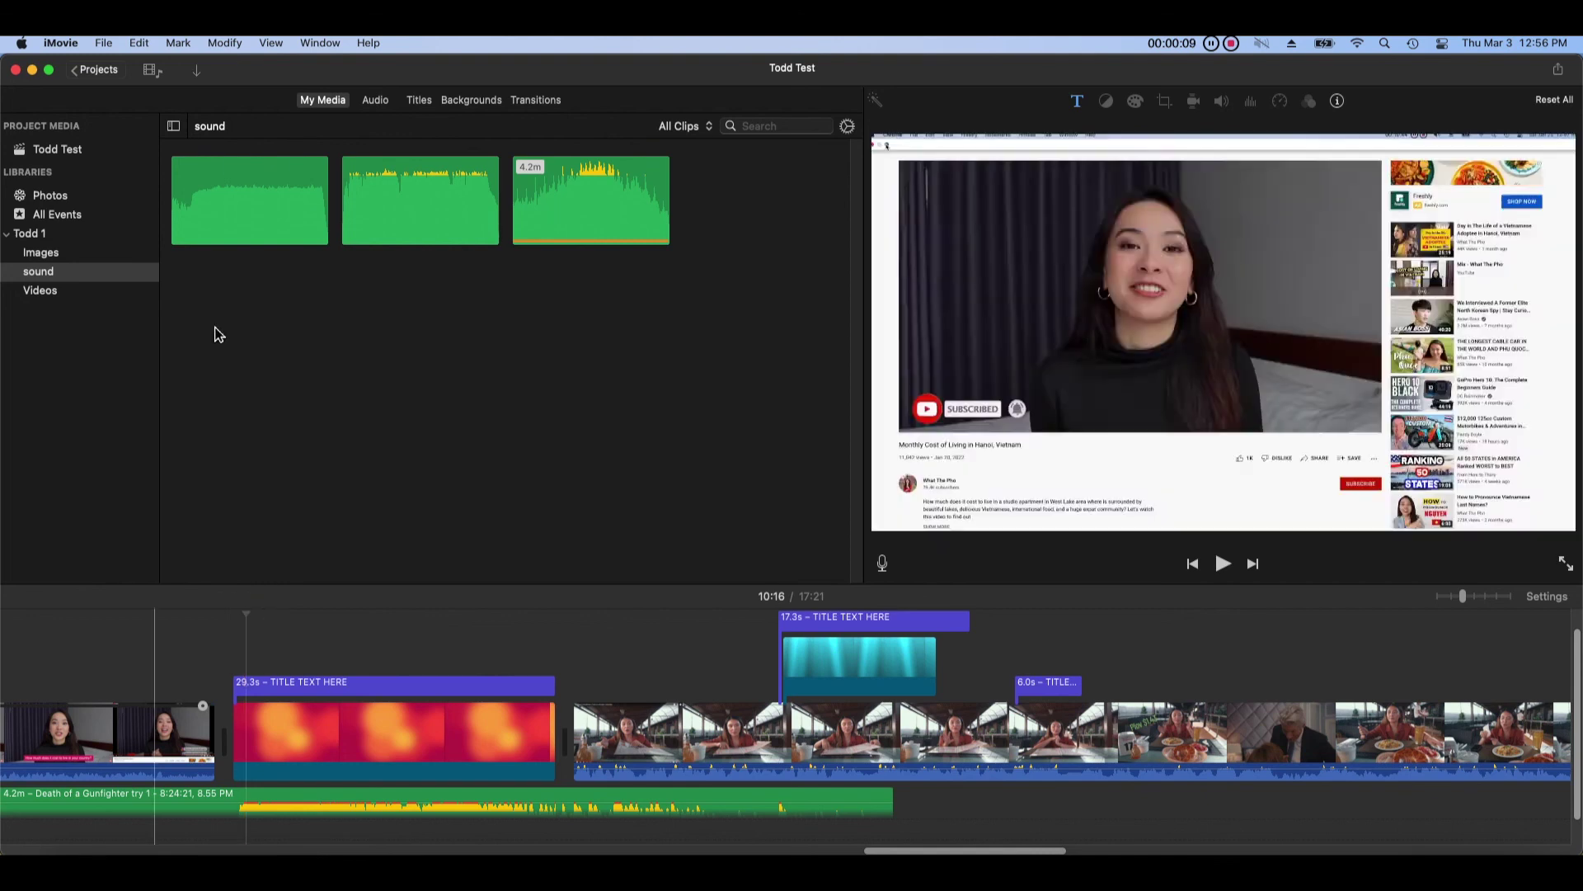
pyautogui.click(103, 43)
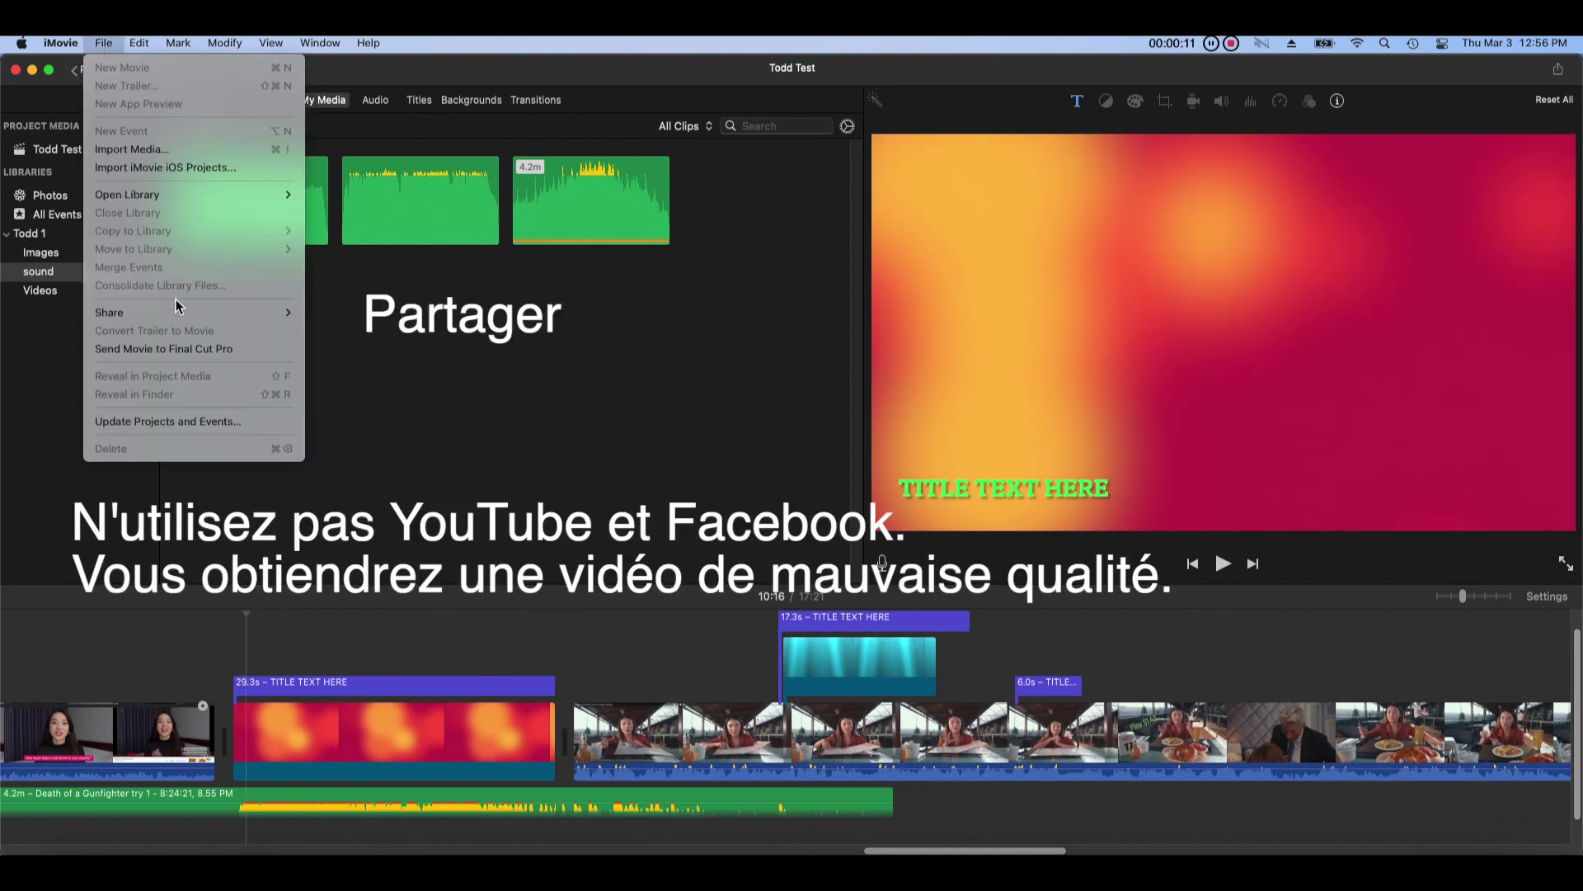
pyautogui.moveTo(235, 313)
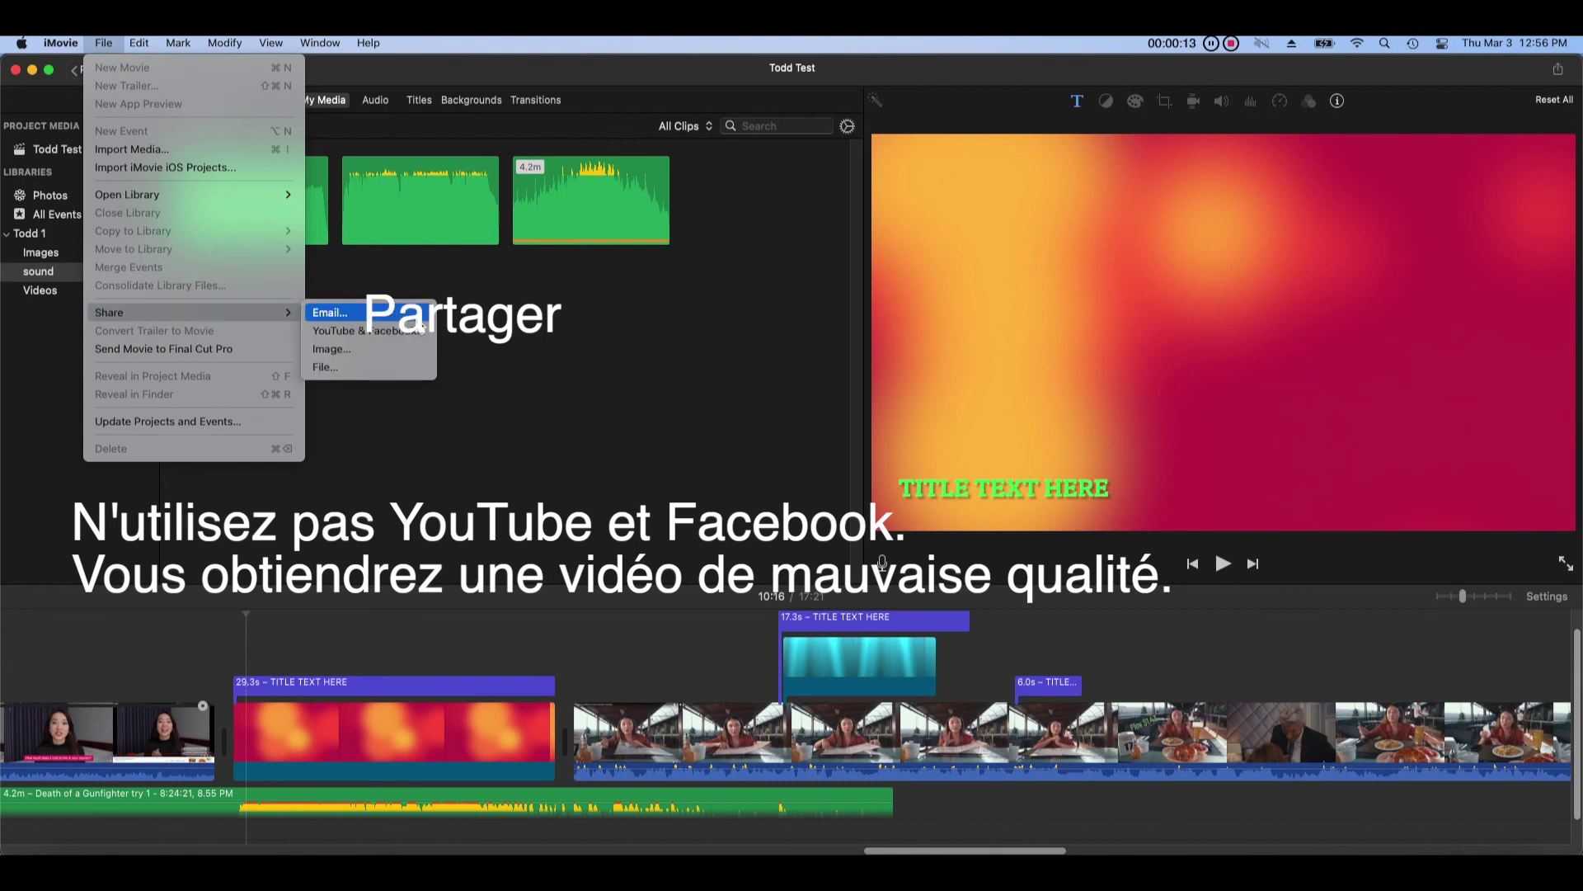
pyautogui.click(422, 376)
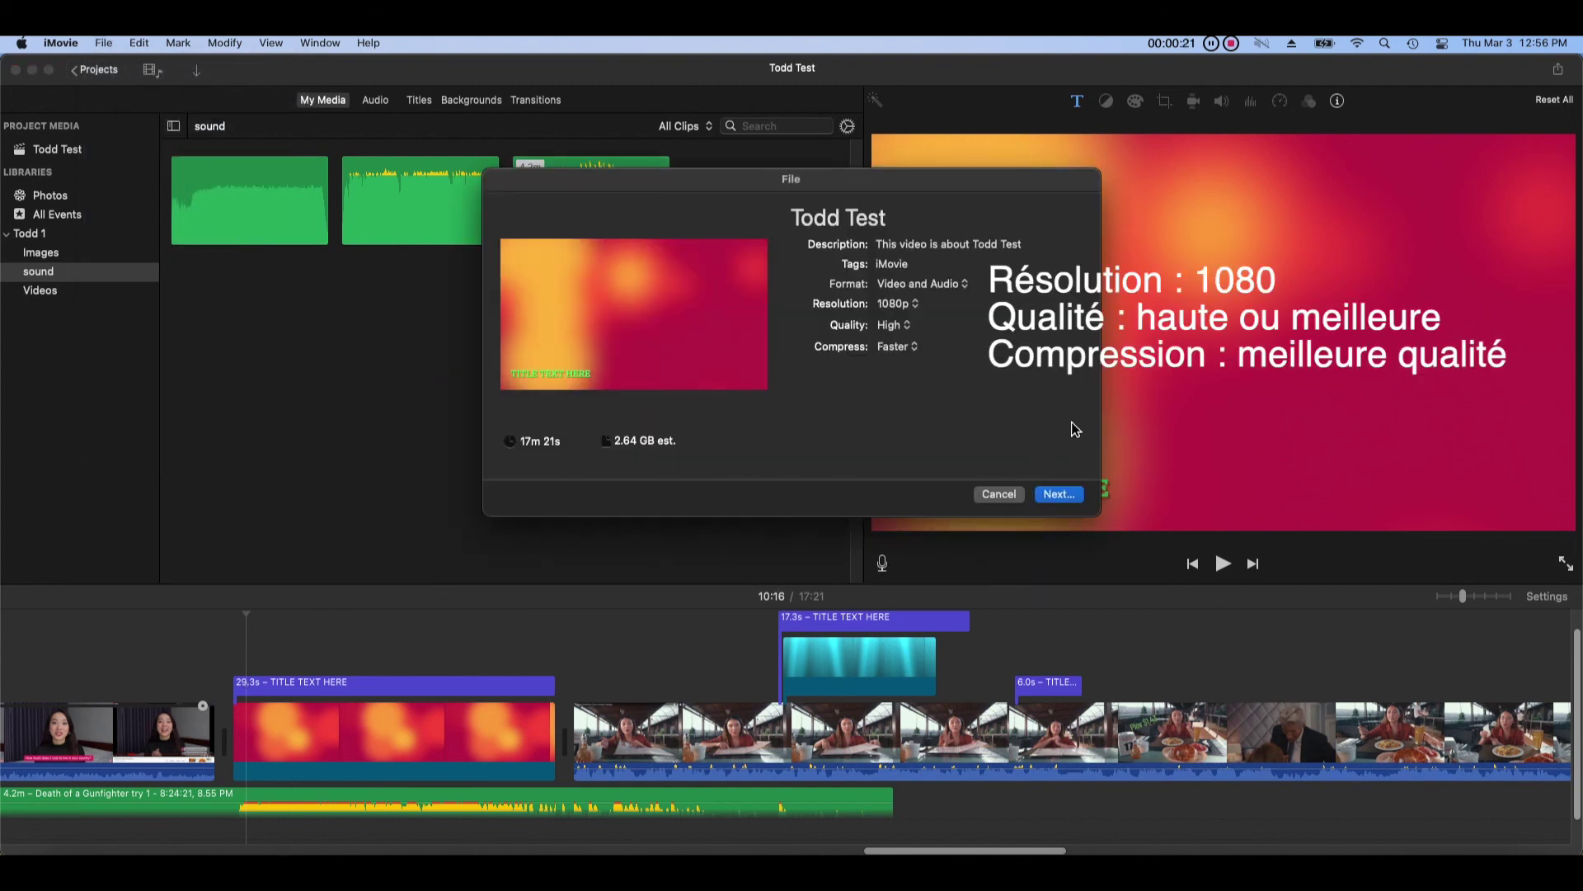
# Step: Configure the export with 1080p resolution, High quality and Better Quality compression
pyautogui.click(917, 305)
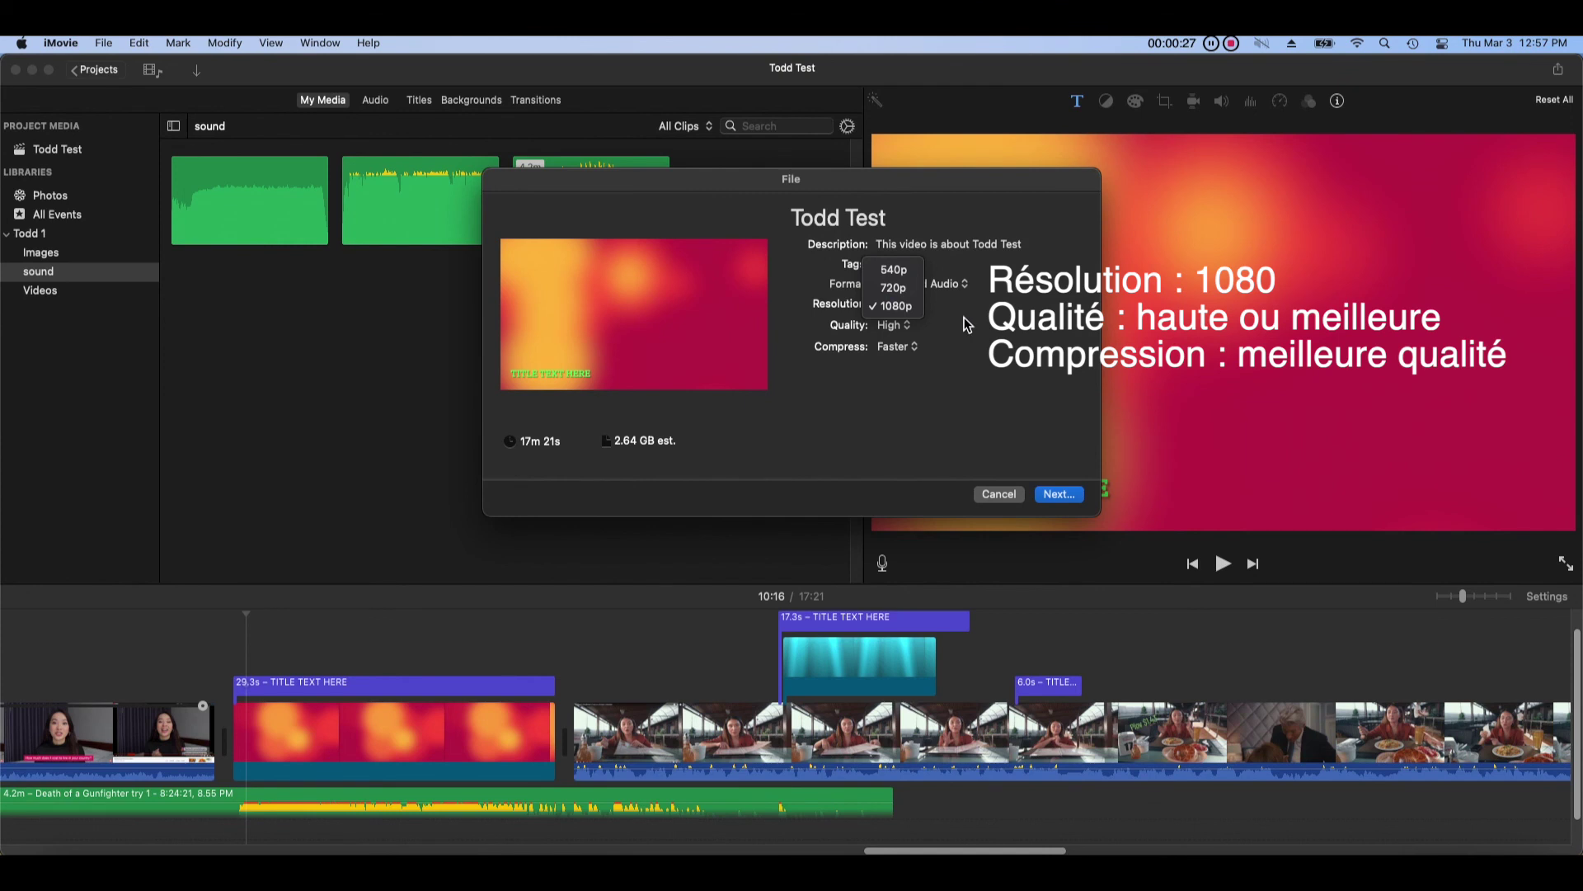
pyautogui.click(917, 307)
pyautogui.click(912, 332)
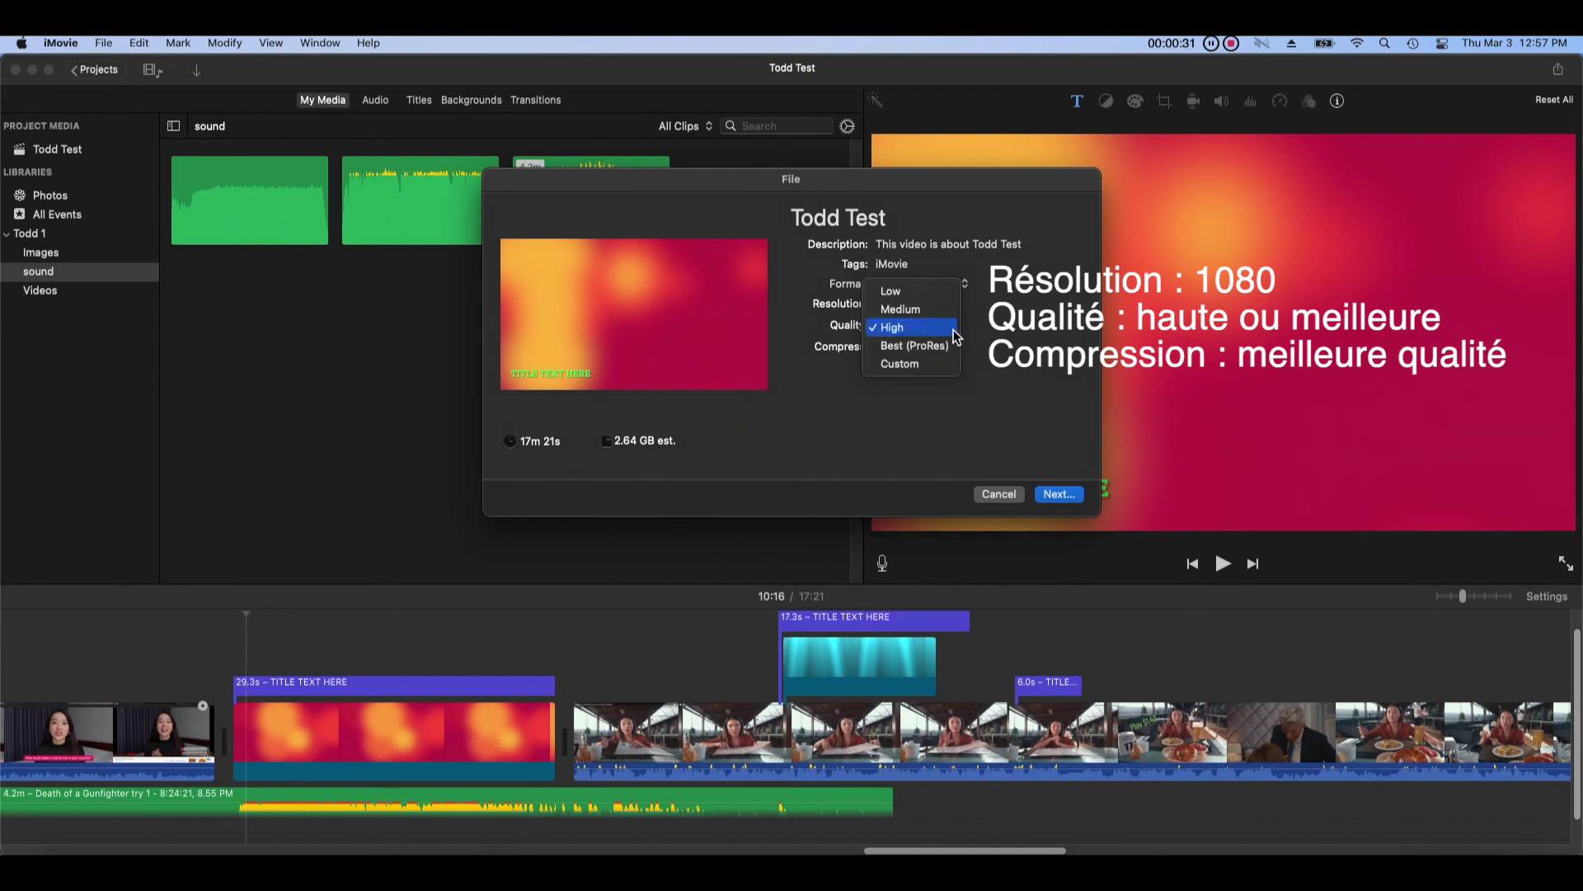
pyautogui.click(954, 330)
pyautogui.click(922, 349)
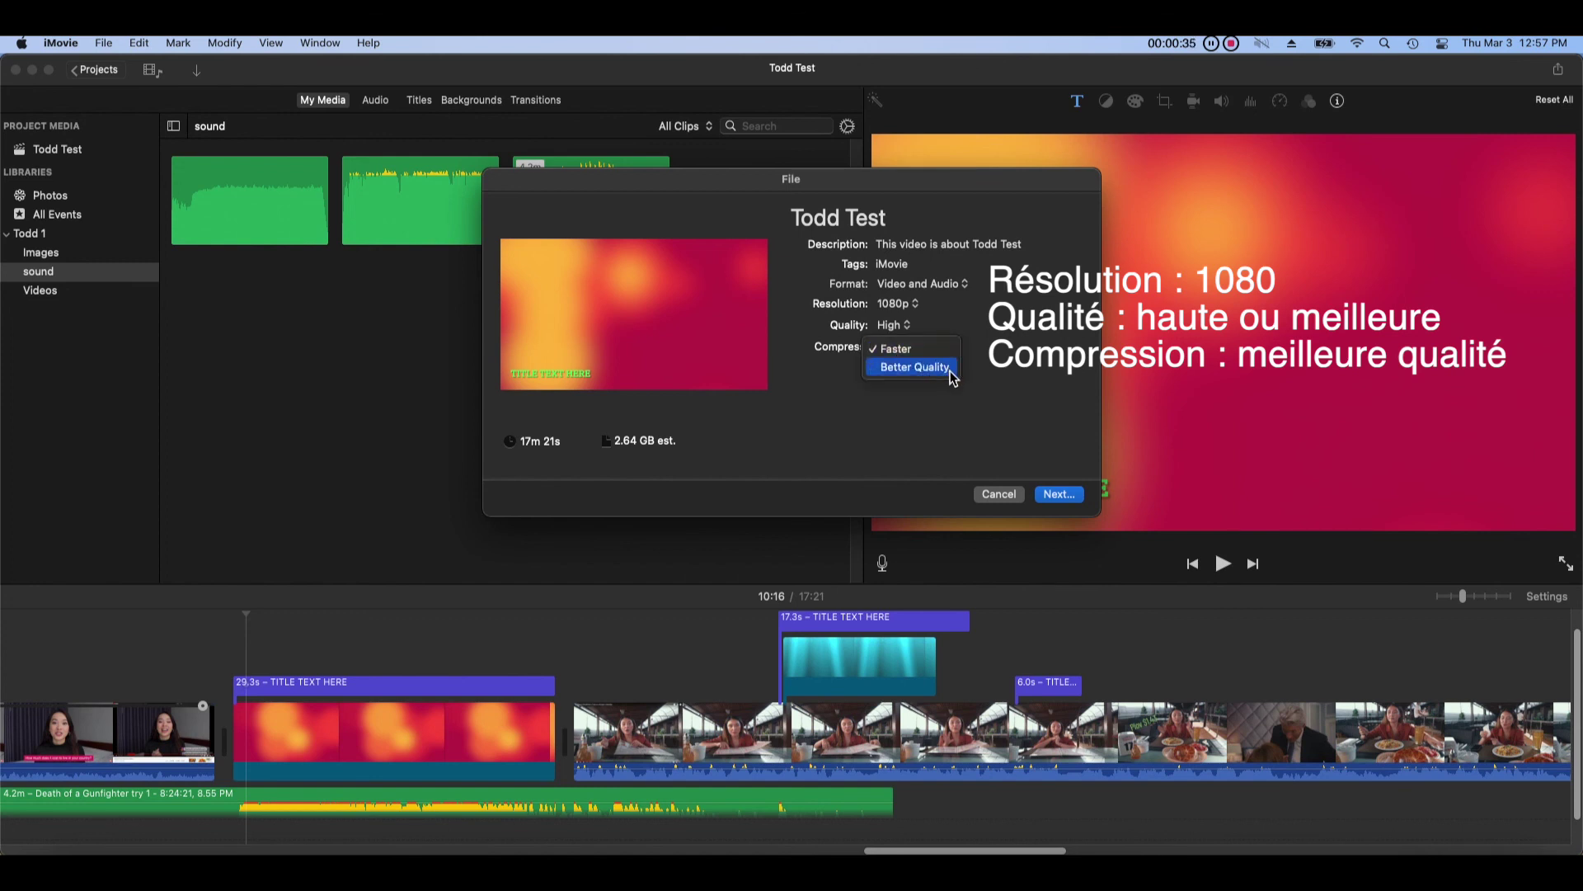
pyautogui.click(913, 367)
# Step: Export the movie to the Downloads folder under the suggested project name, and show the export's progress details
pyautogui.click(1049, 494)
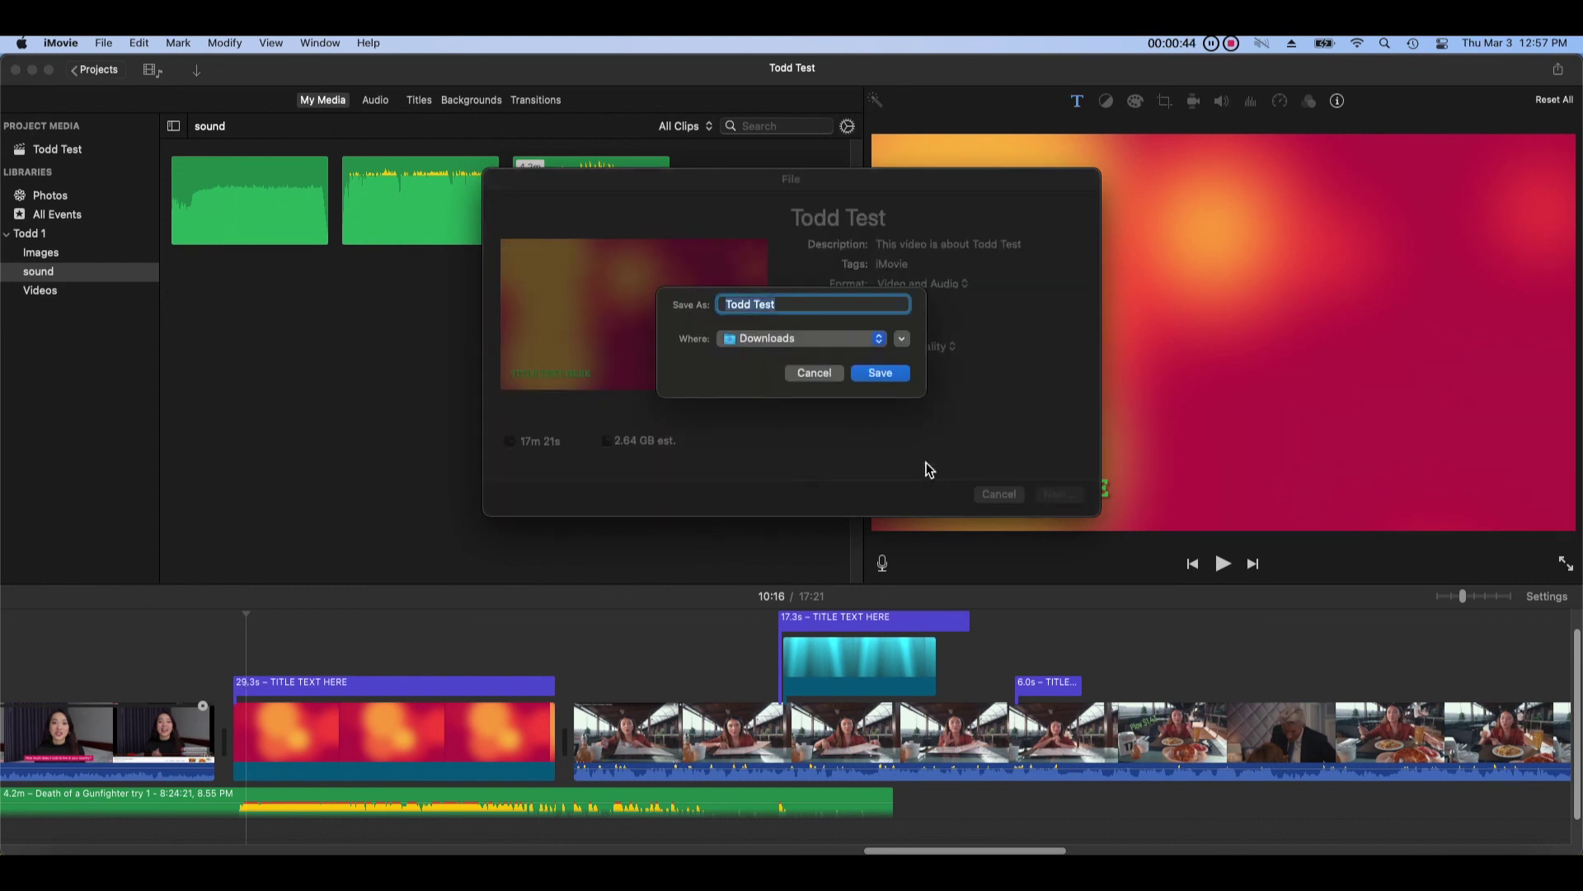
pyautogui.click(908, 376)
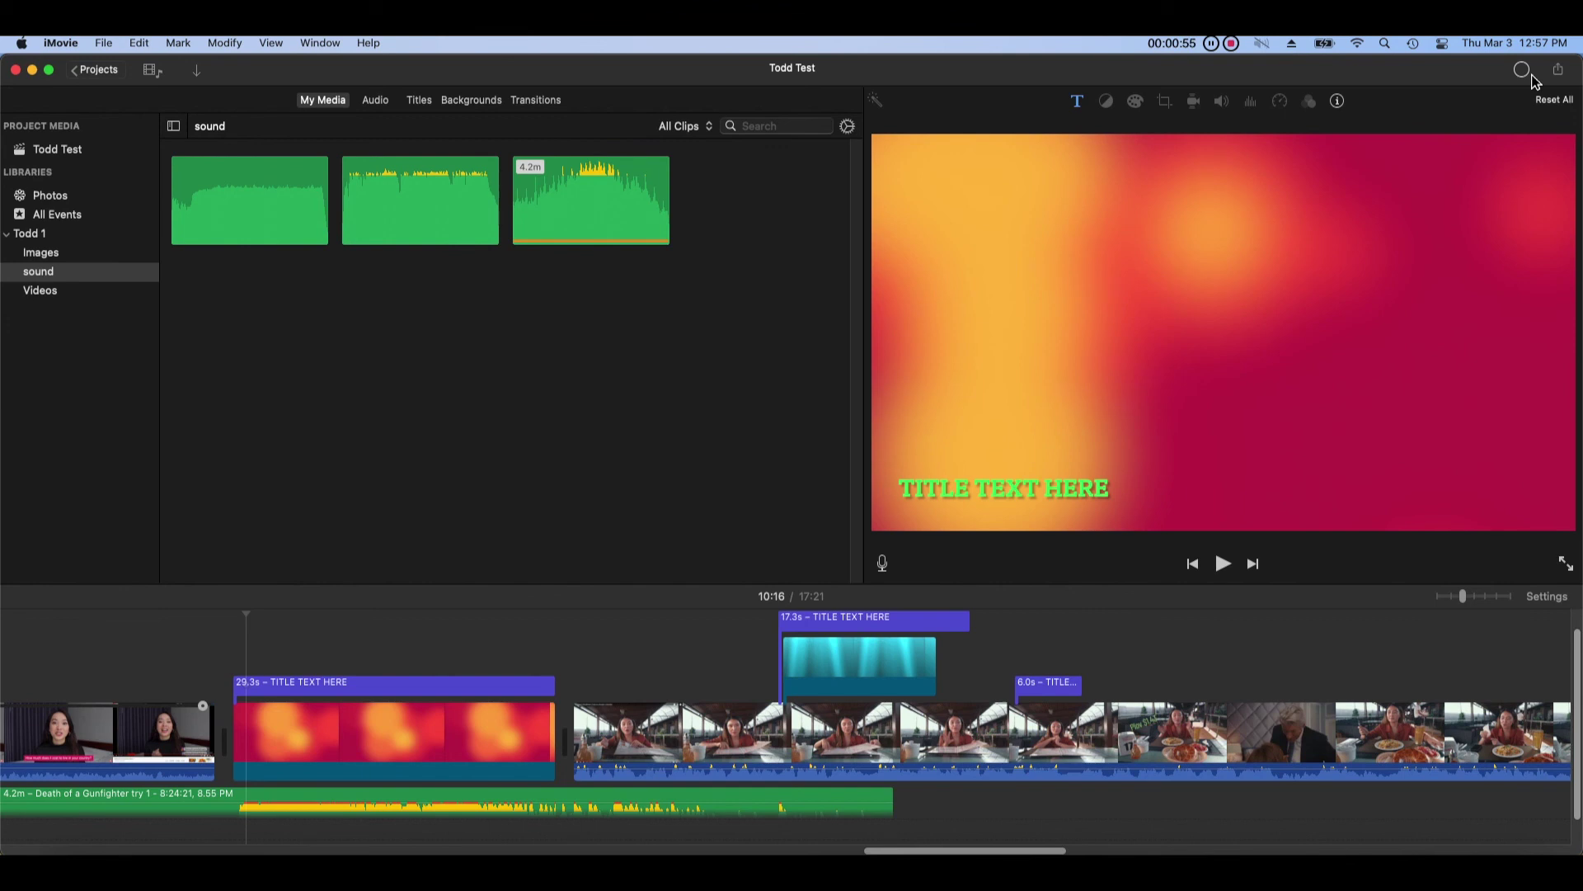
pyautogui.click(1534, 79)
pyautogui.click(1534, 79)
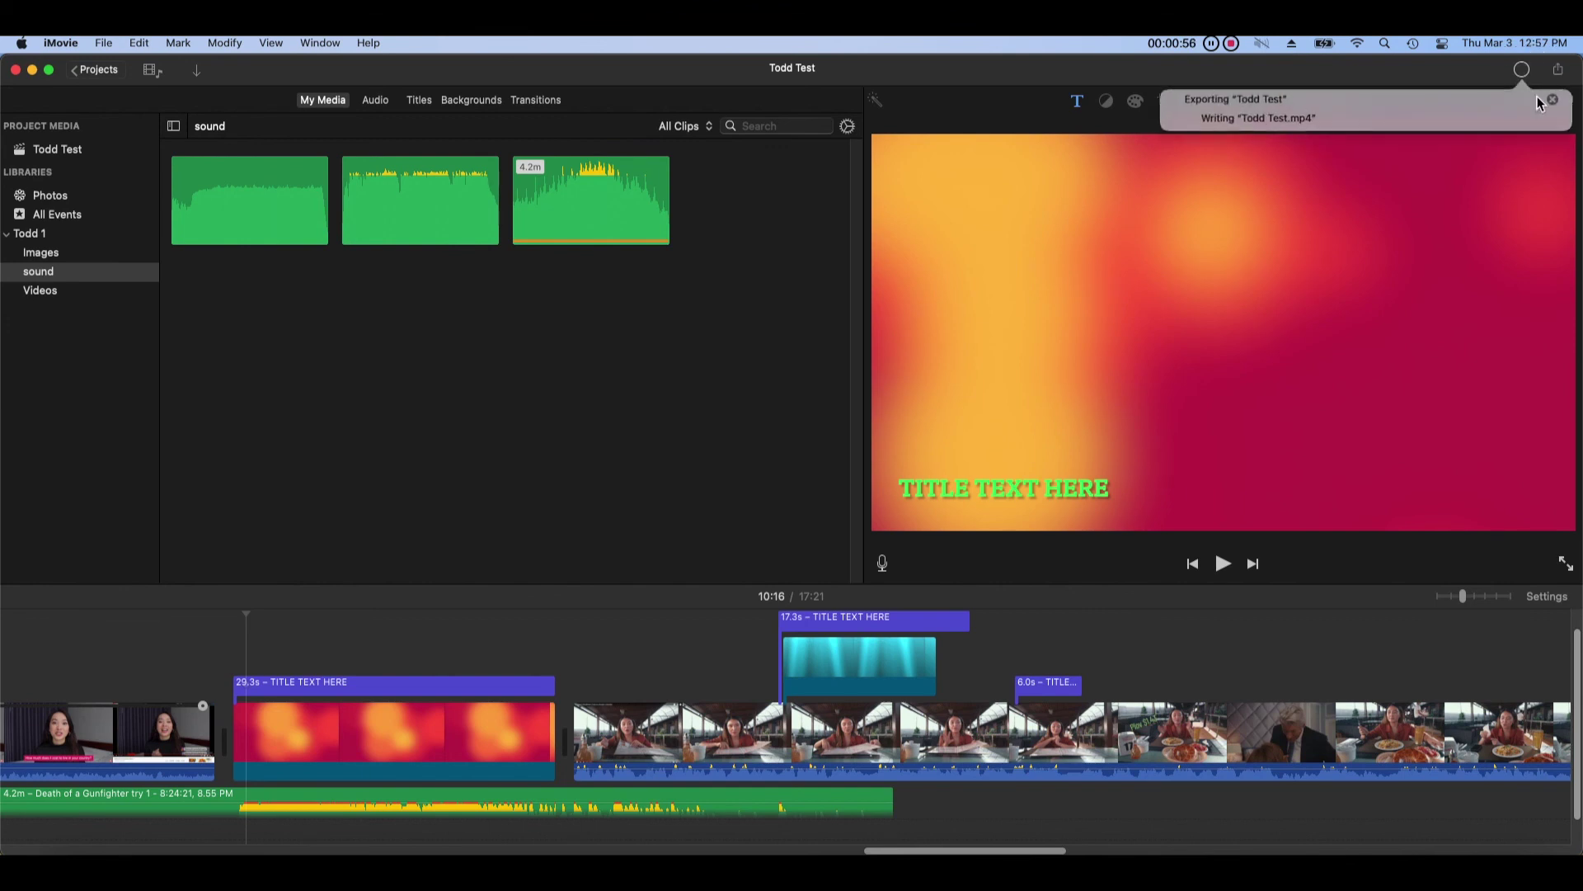